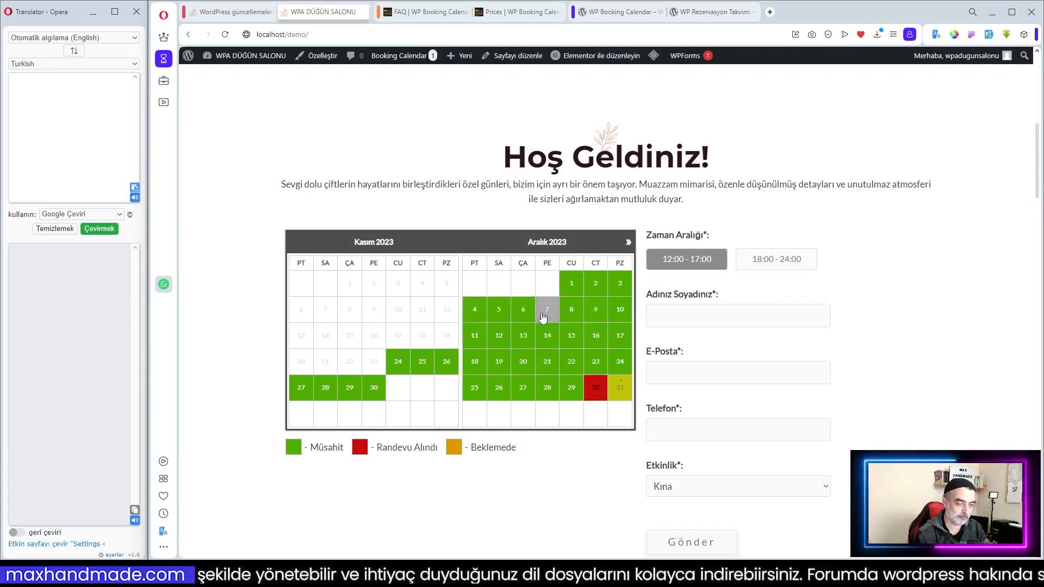
- Examine the booking calendar and reservation form in the Hoş Geldiniz! section, including the available Etkinlik options
scroll(560, 315, down, 3)
scroll(626, 288, up, 2)
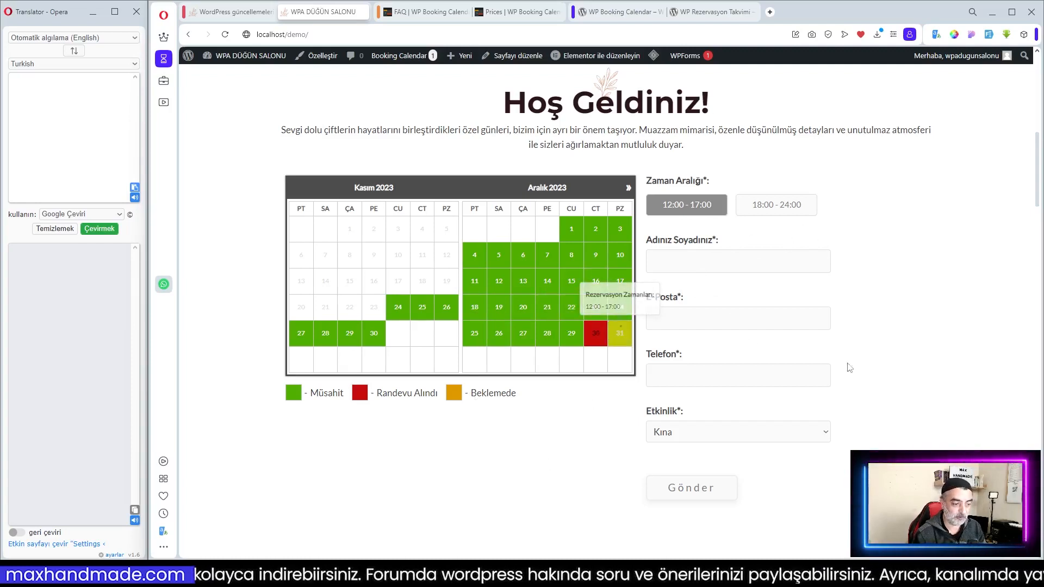
scroll(792, 370, down, 1)
click(703, 380)
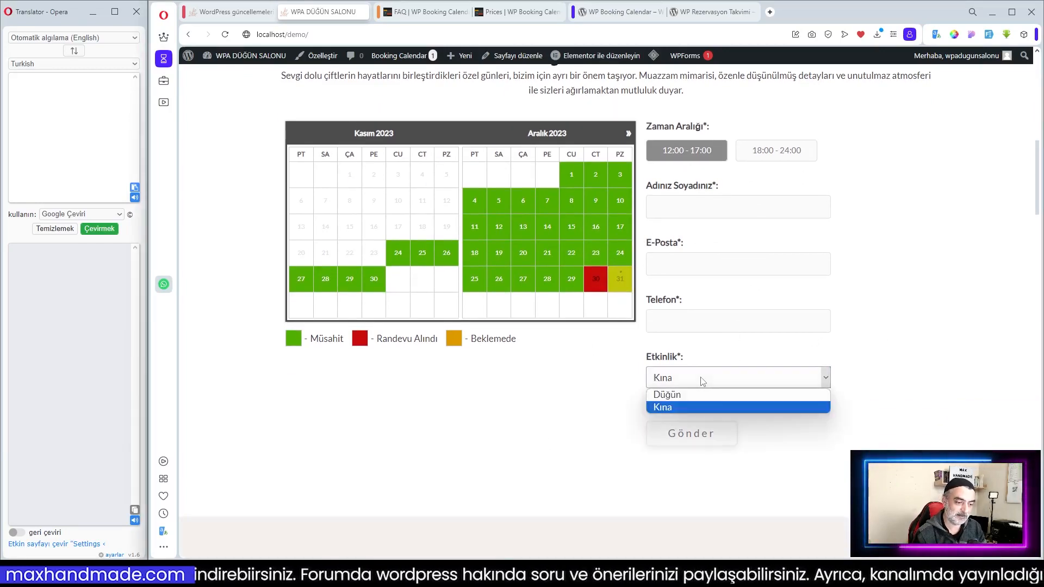
click(911, 361)
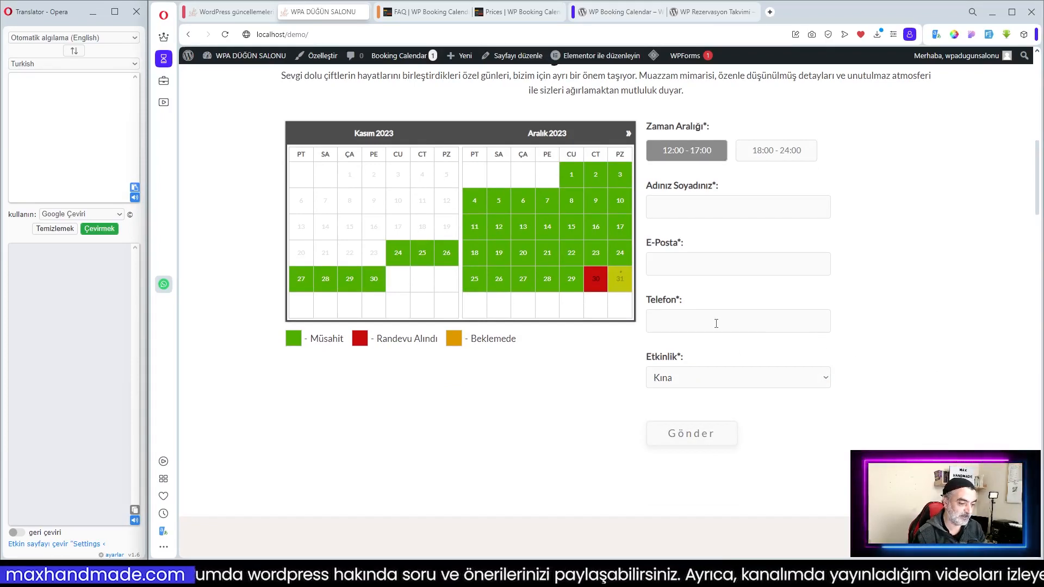
scroll(707, 343, up, 3)
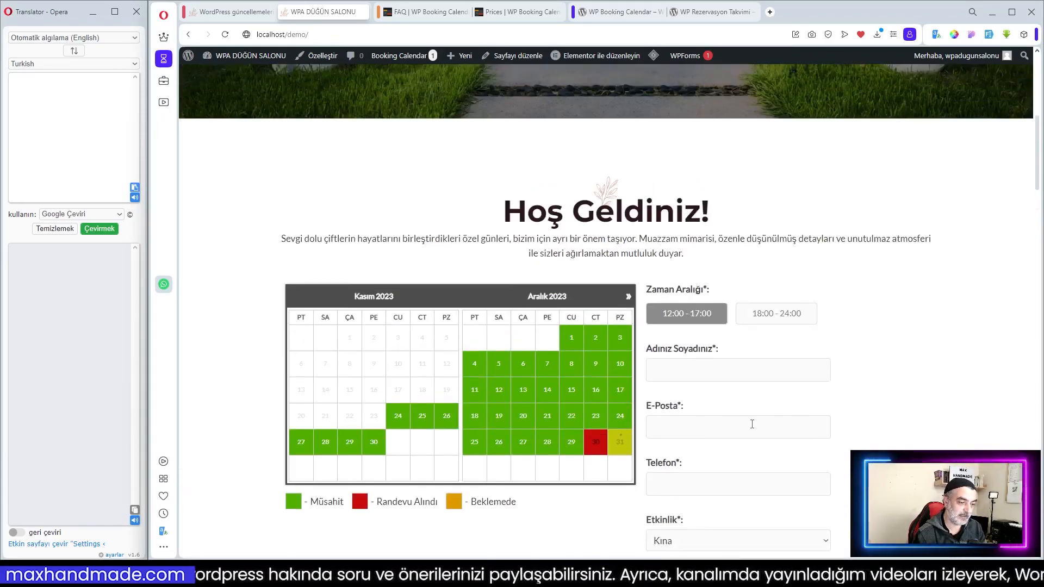
- Look through the rest of the demo wedding venue page, including the services, contact section, map and photo gallery
scroll(751, 422, down, 6)
scroll(753, 427, down, 10)
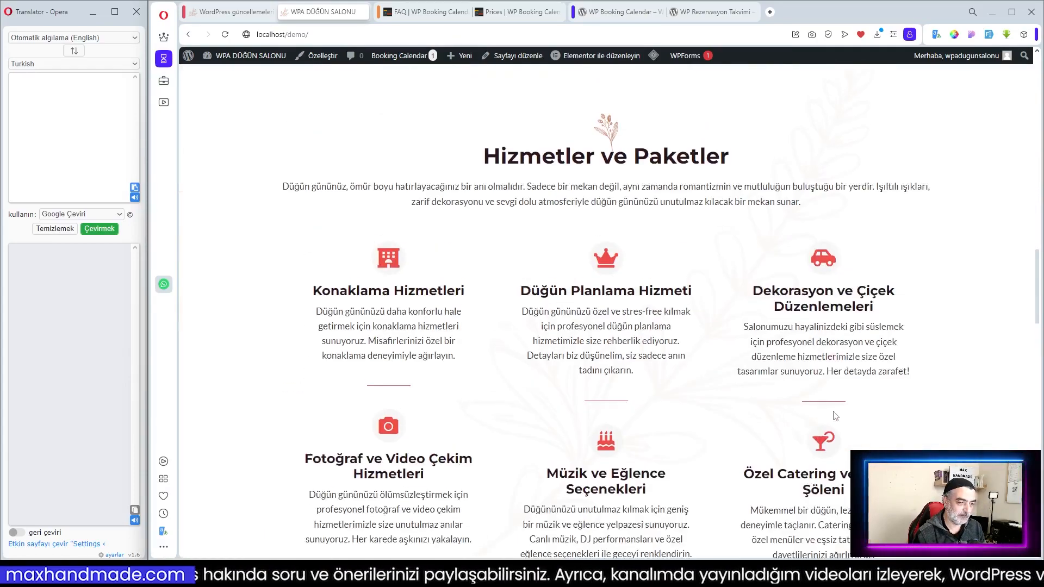
drag(1041, 269, 1020, 517)
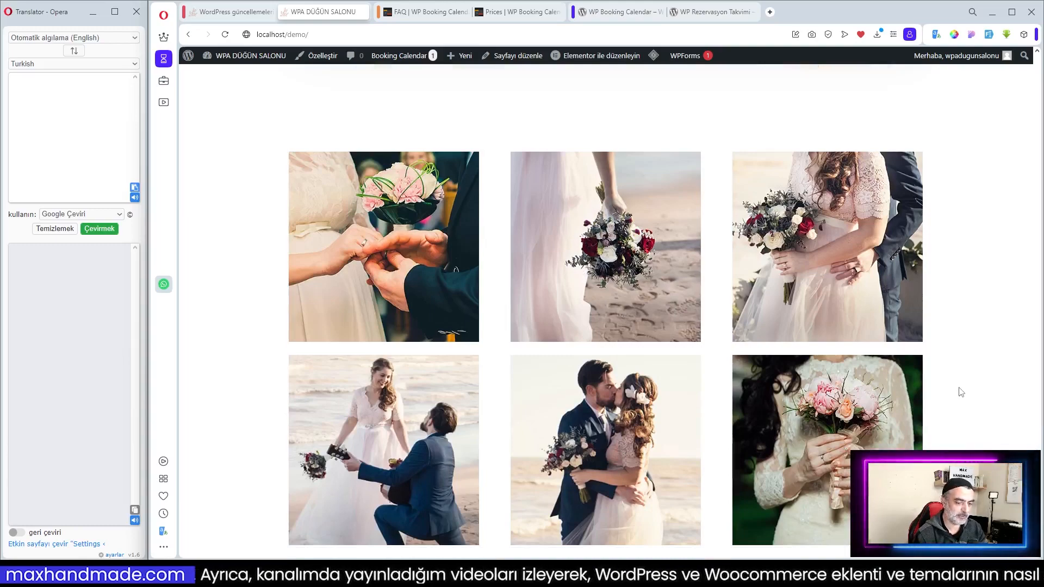
scroll(961, 392, up, 7)
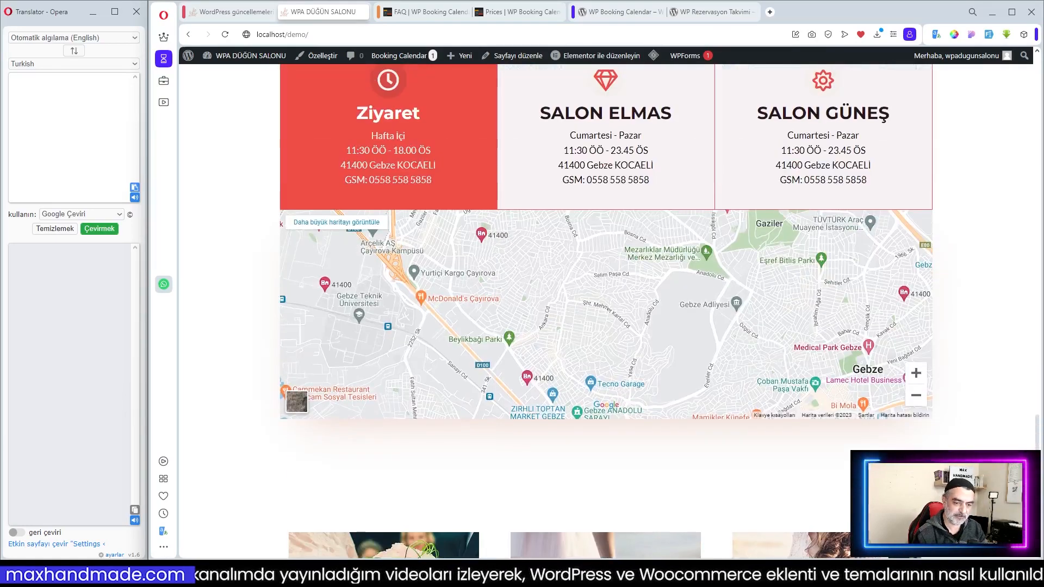
scroll(988, 426, down, 5)
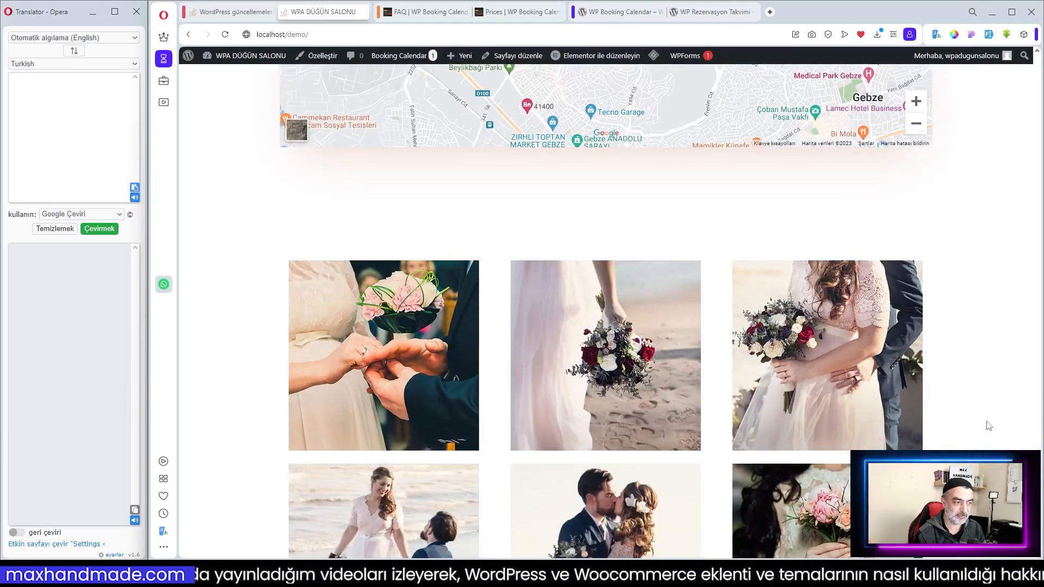
scroll(989, 426, up, 1)
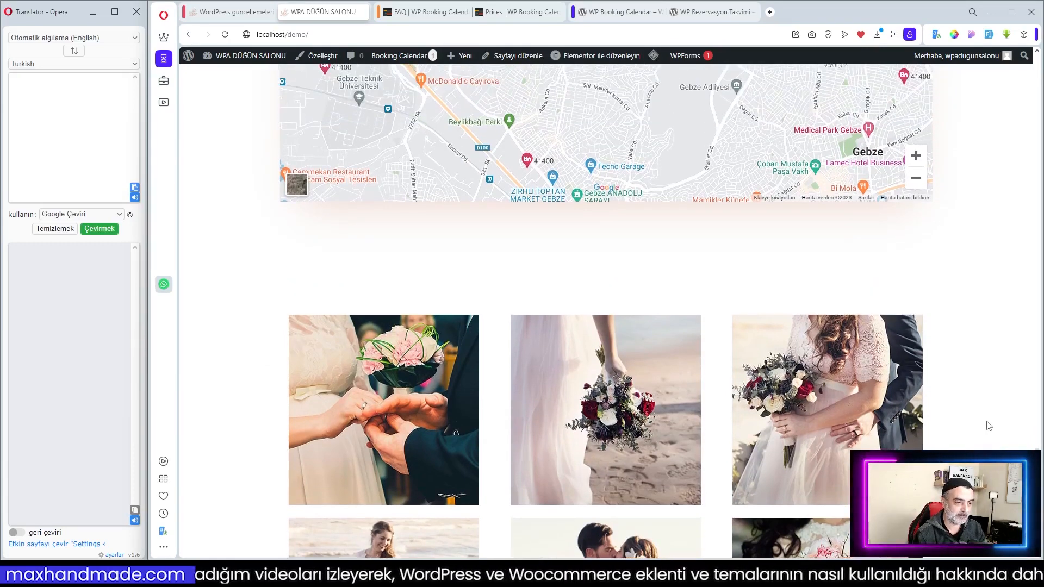
scroll(943, 405, down, 3)
scroll(943, 406, up, 2)
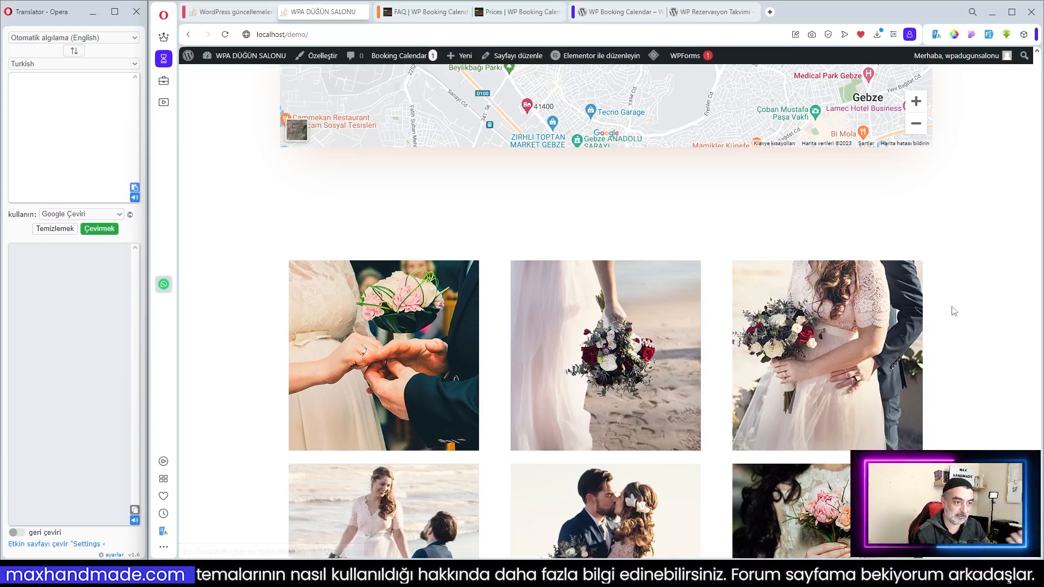
scroll(954, 311, up, 3)
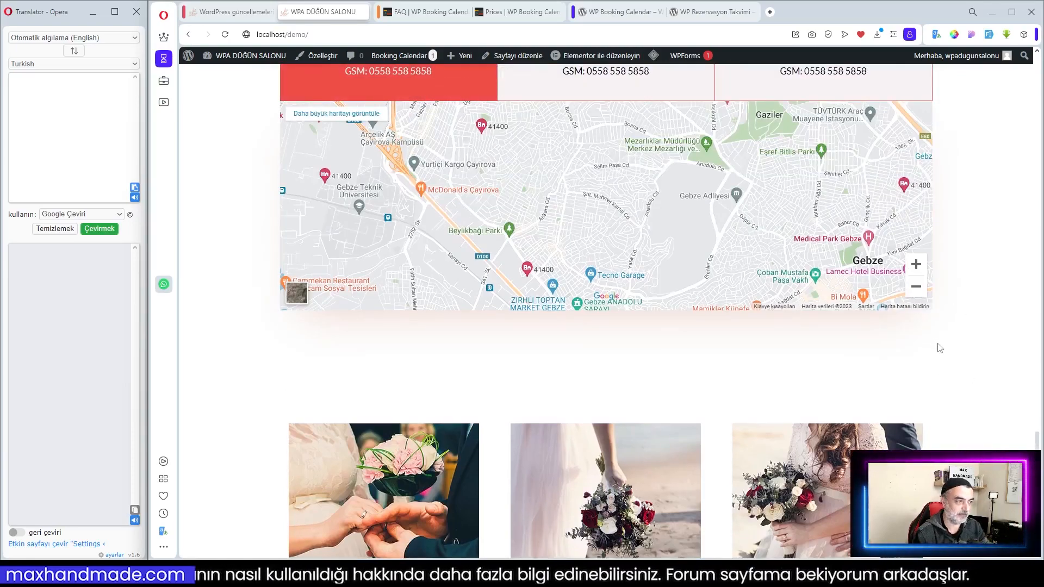
scroll(940, 348, up, 4)
scroll(940, 348, up, 5)
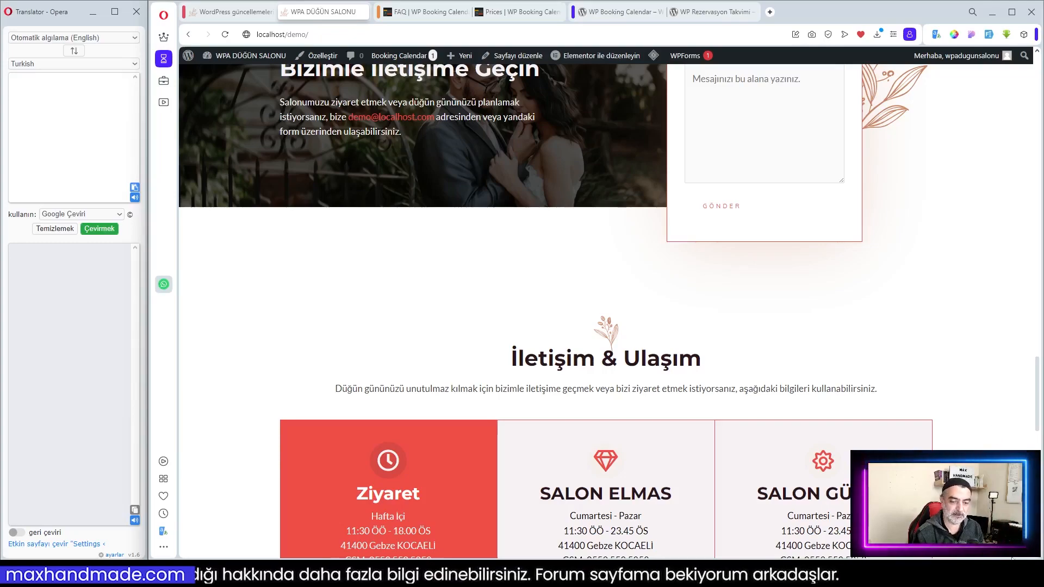
scroll(822, 224, up, 10)
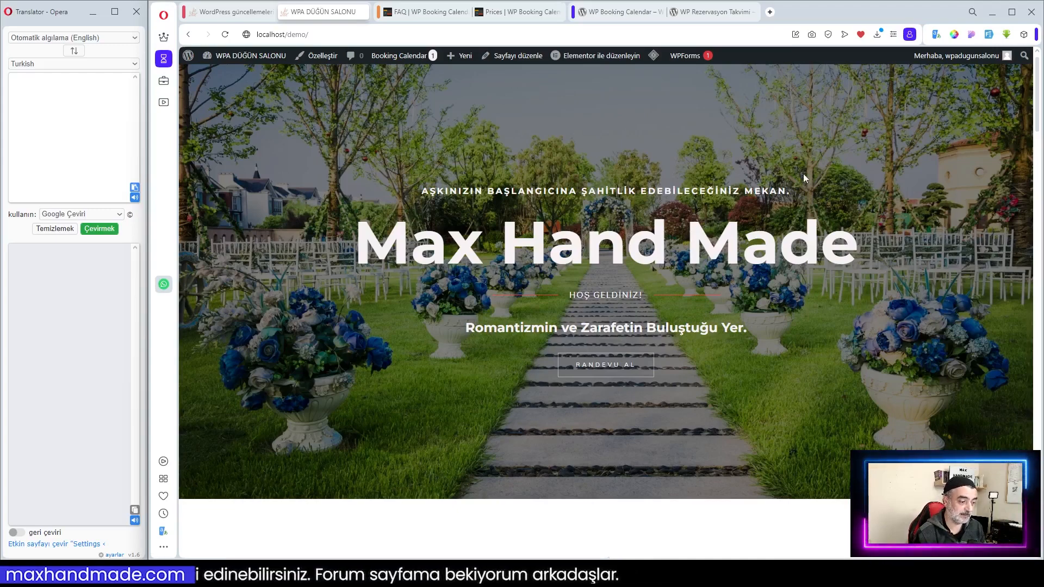
- Inspect the booked and pending dates in the December 2023 calendar, including the reservation times of 31 December
scroll(803, 174, down, 10)
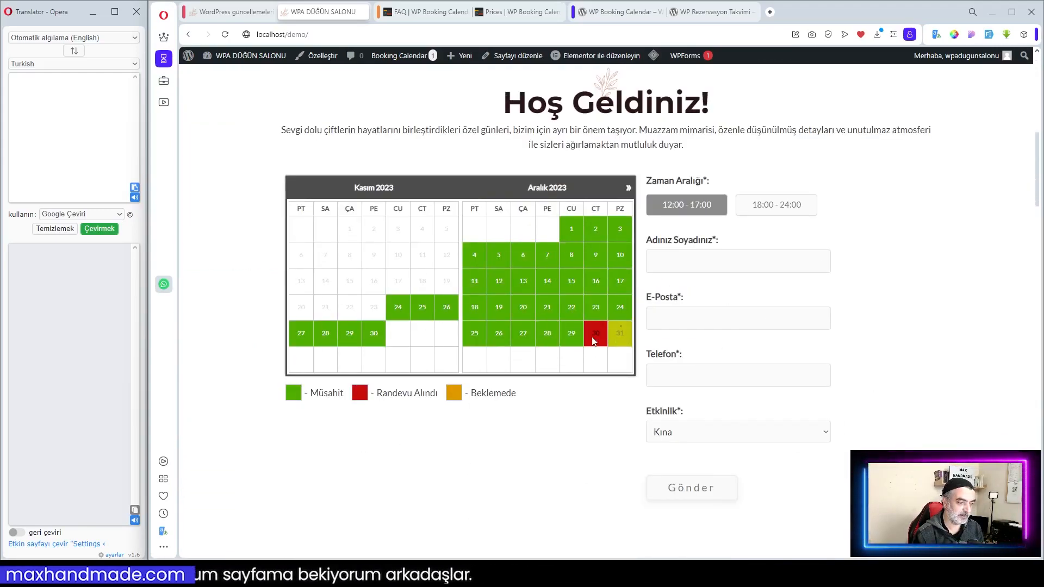
mouse_move(623, 341)
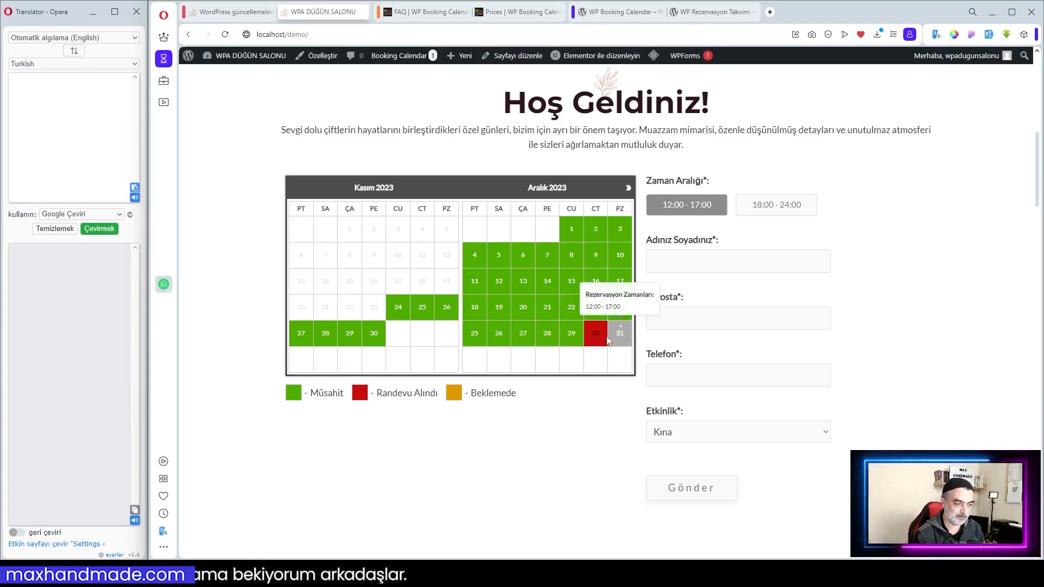
click(622, 338)
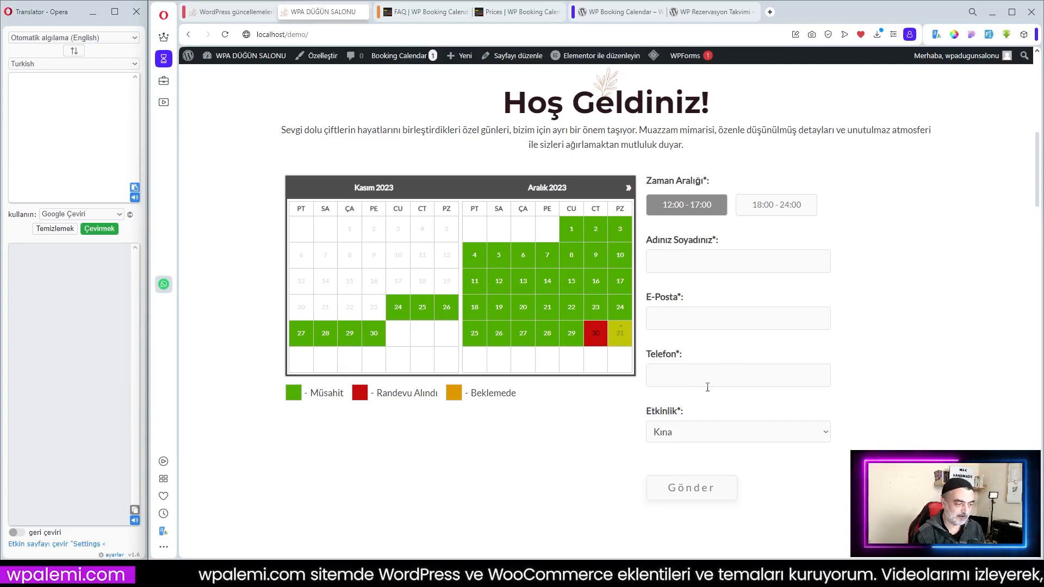
scroll(708, 388, down, 2)
scroll(709, 388, up, 3)
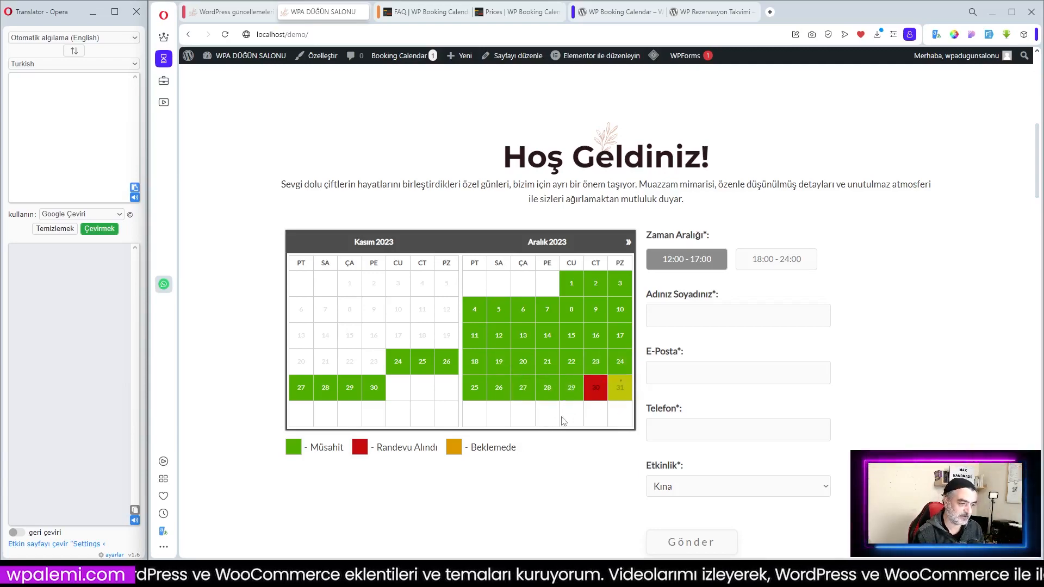
scroll(655, 417, down, 1)
scroll(655, 417, down, 3)
scroll(656, 417, up, 4)
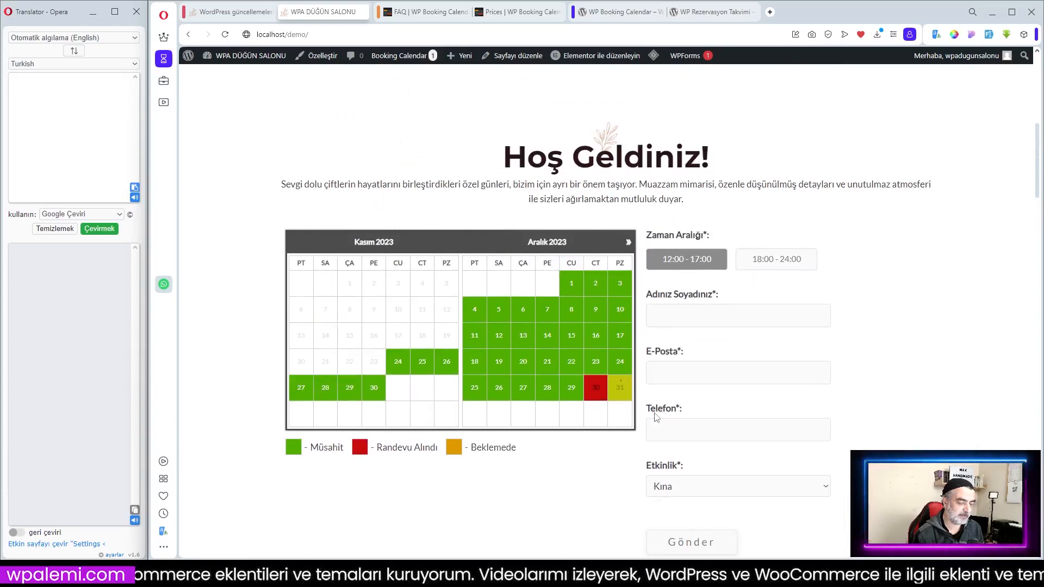
scroll(627, 363, up, 3)
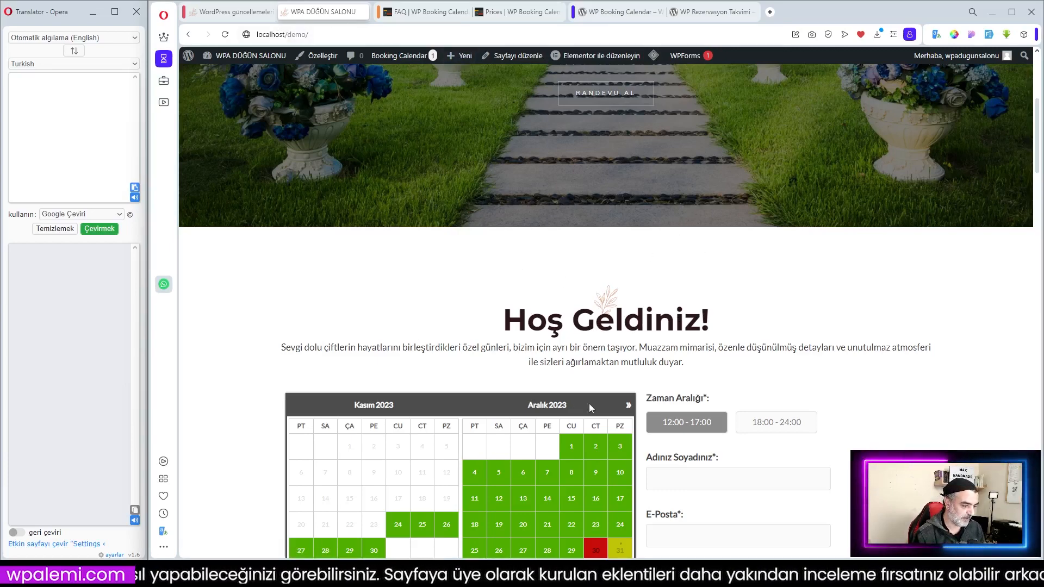
scroll(589, 403, up, 3)
scroll(515, 389, up, 2)
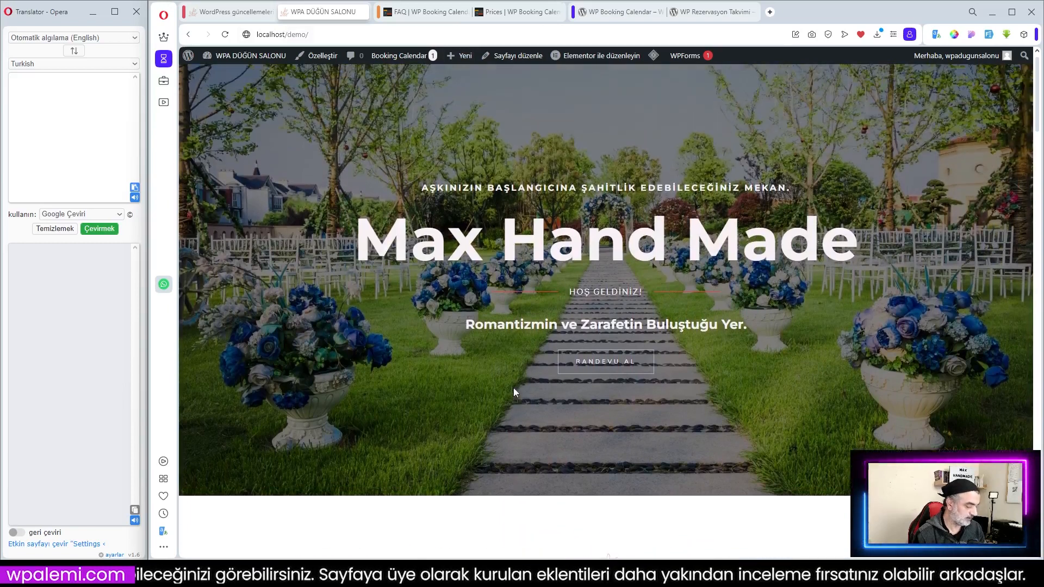
- Switch to the WP Booking Calendar plugin page on WordPress.org and review its name, tested version, description and ratings
click(618, 15)
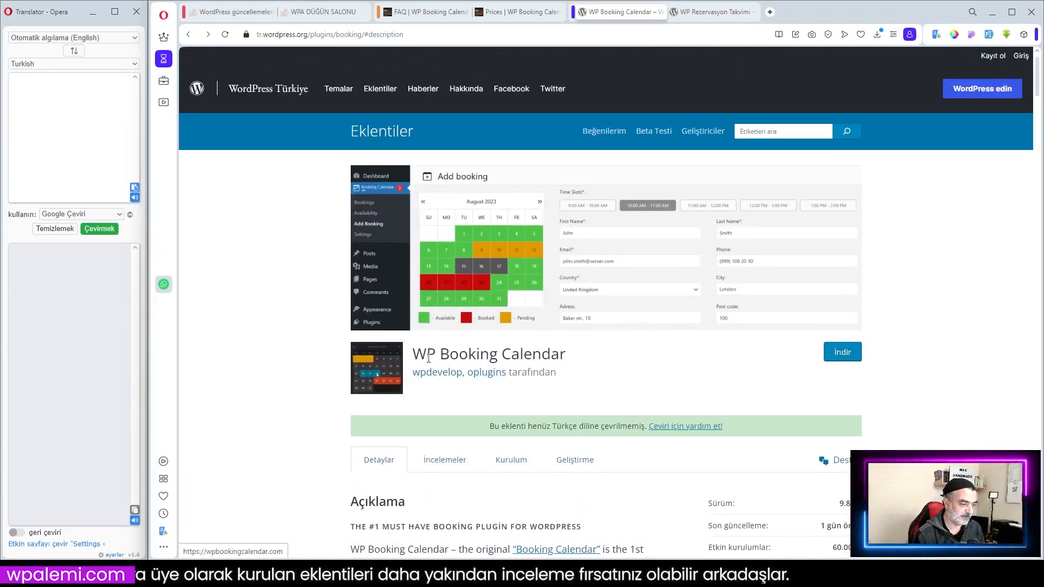
drag(576, 362, 412, 356)
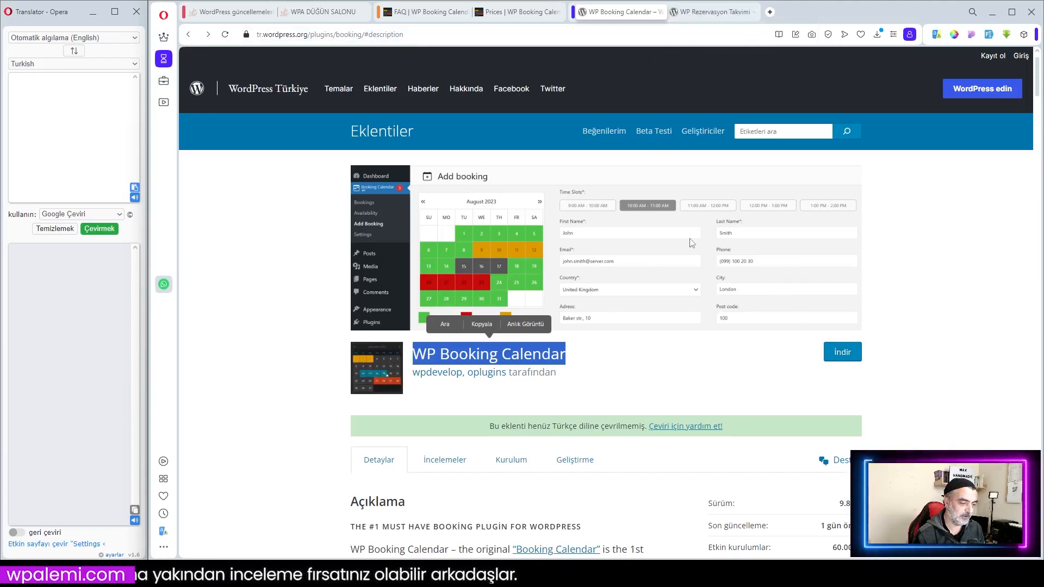
scroll(691, 243, down, 4)
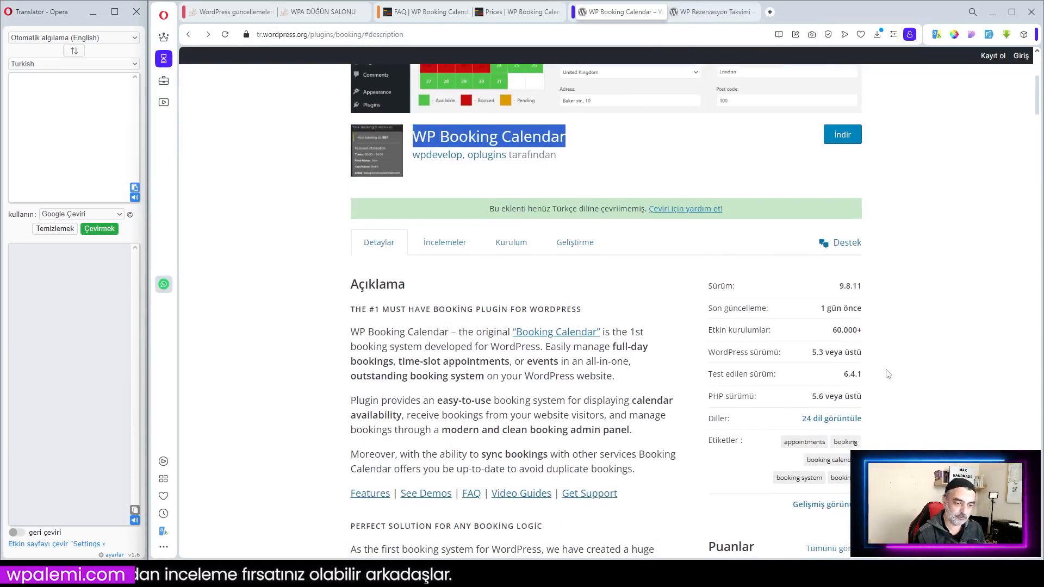
drag(847, 375, 864, 380)
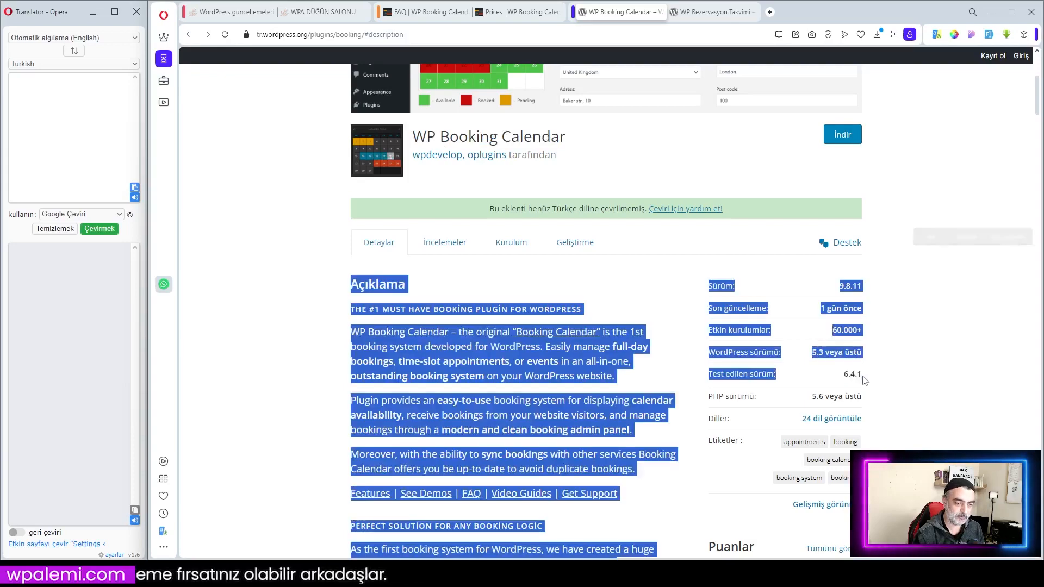
click(891, 380)
scroll(888, 422, down, 1)
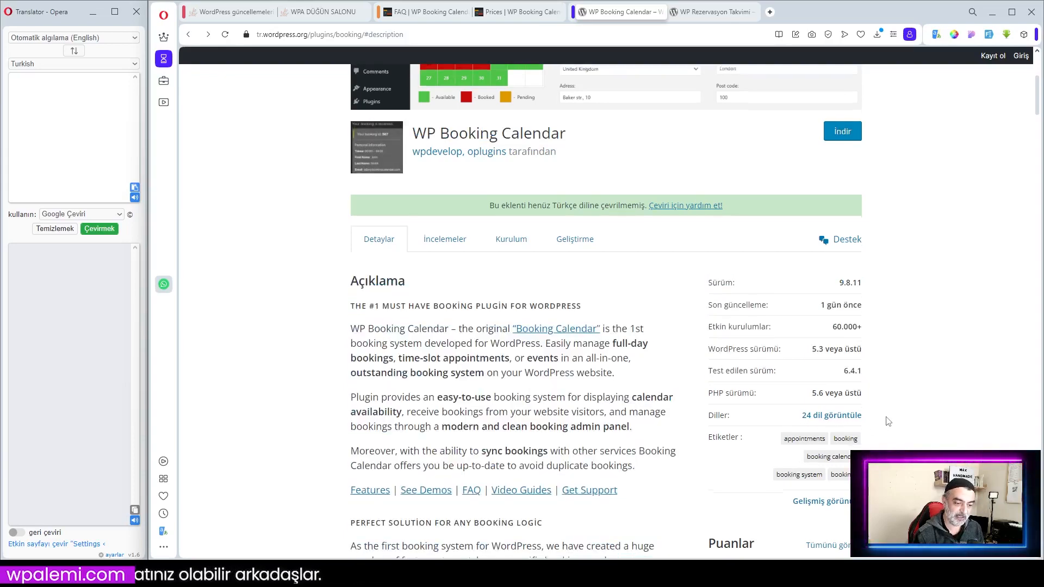
scroll(889, 422, down, 3)
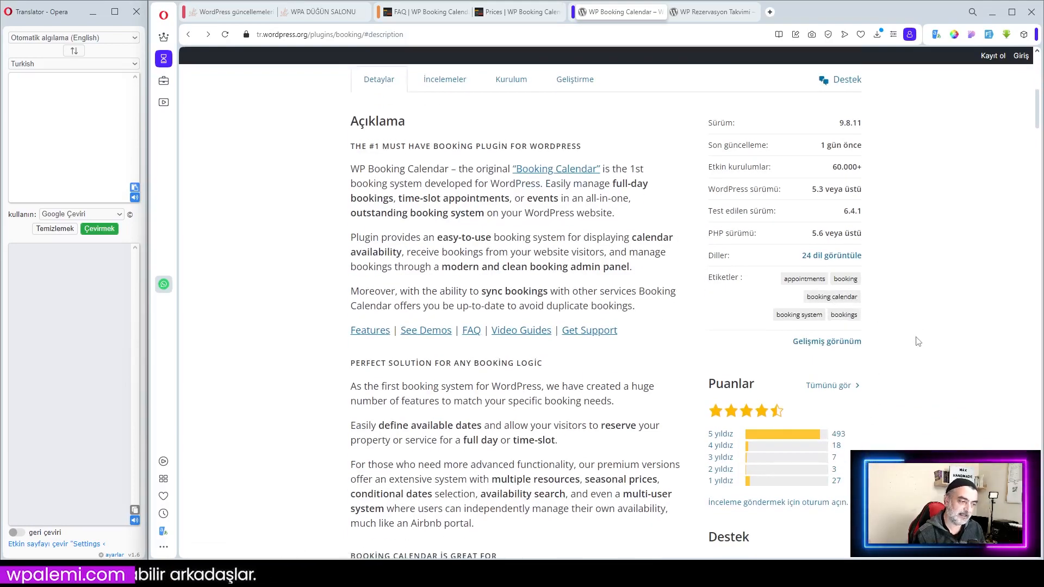
scroll(907, 348, down, 2)
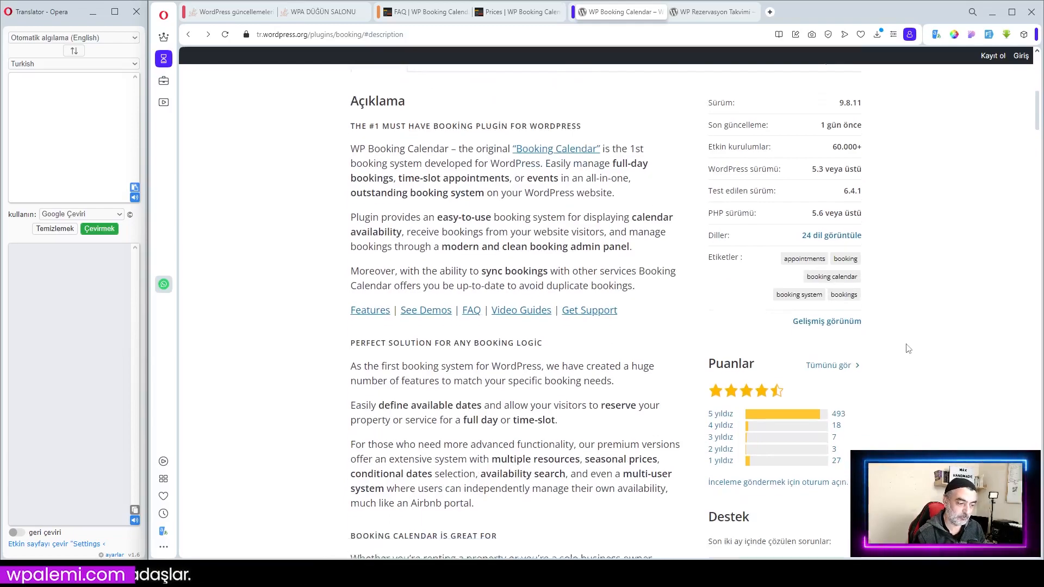
scroll(908, 348, down, 4)
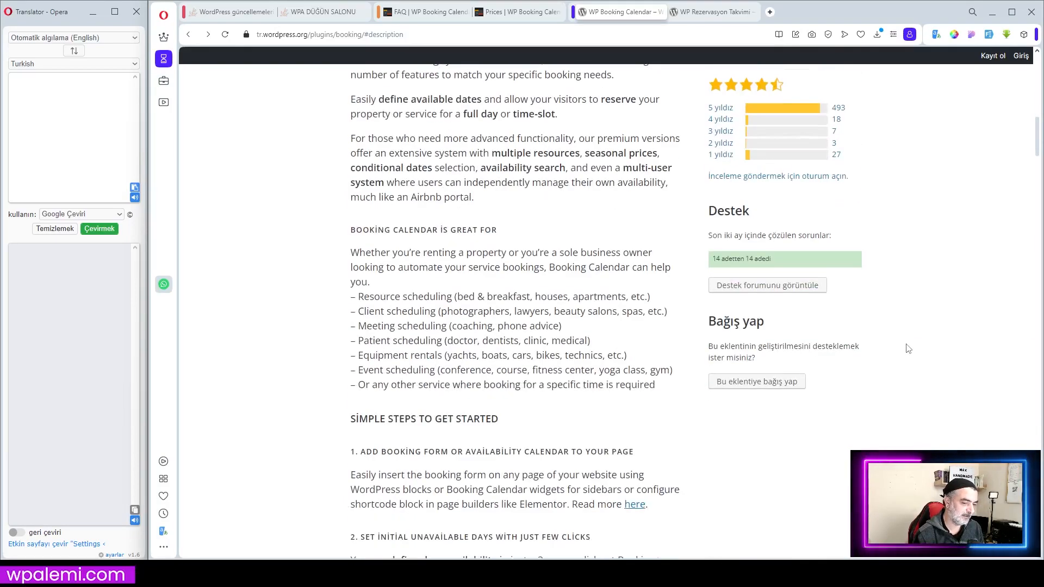
scroll(908, 349, up, 12)
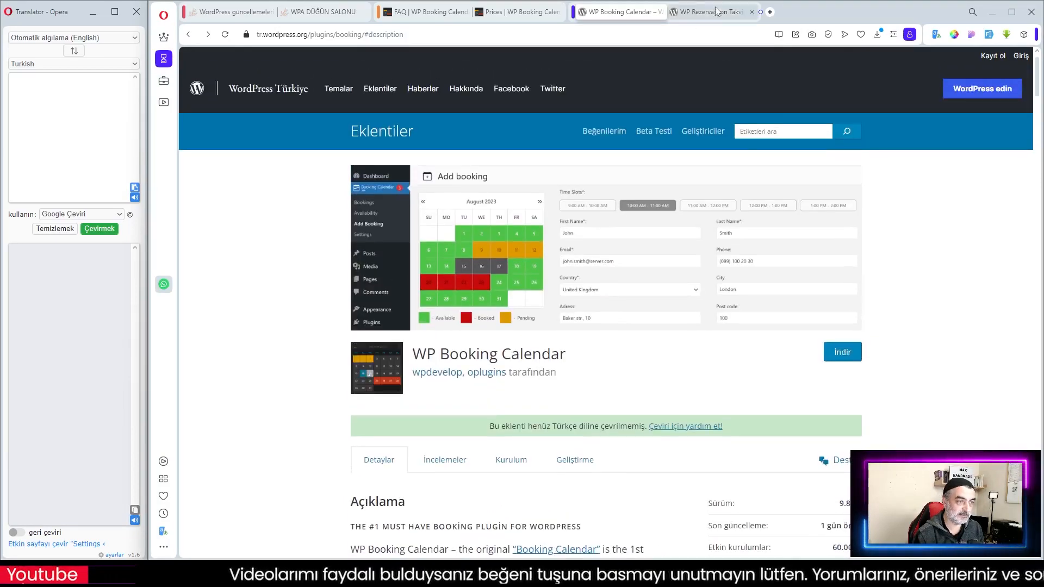
- Switch to the Turkish-translated WP Booking Calendar plugin page and read its description, feature list, screenshots and FAQ section
click(729, 15)
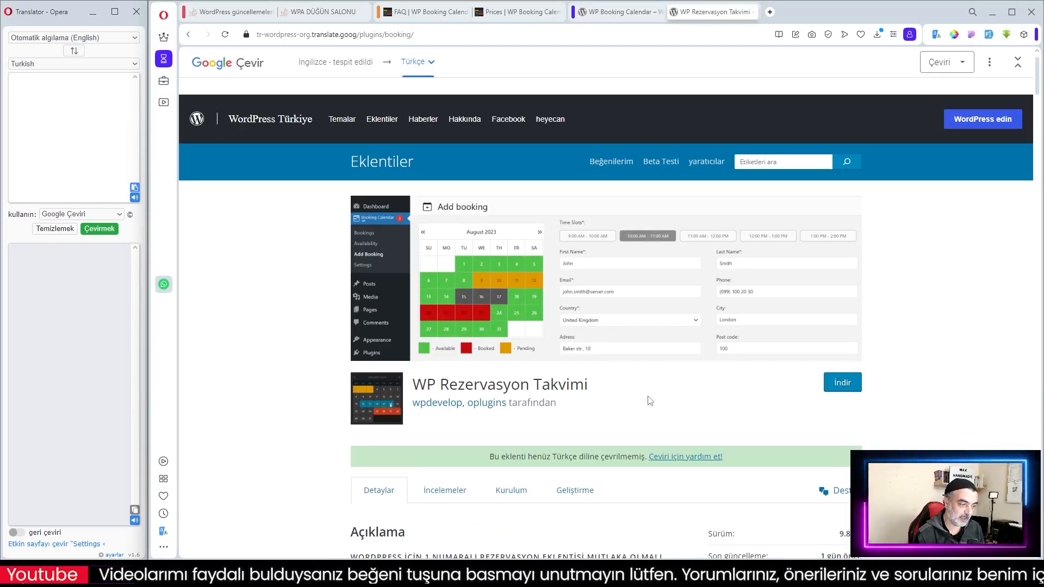
scroll(653, 391, down, 3)
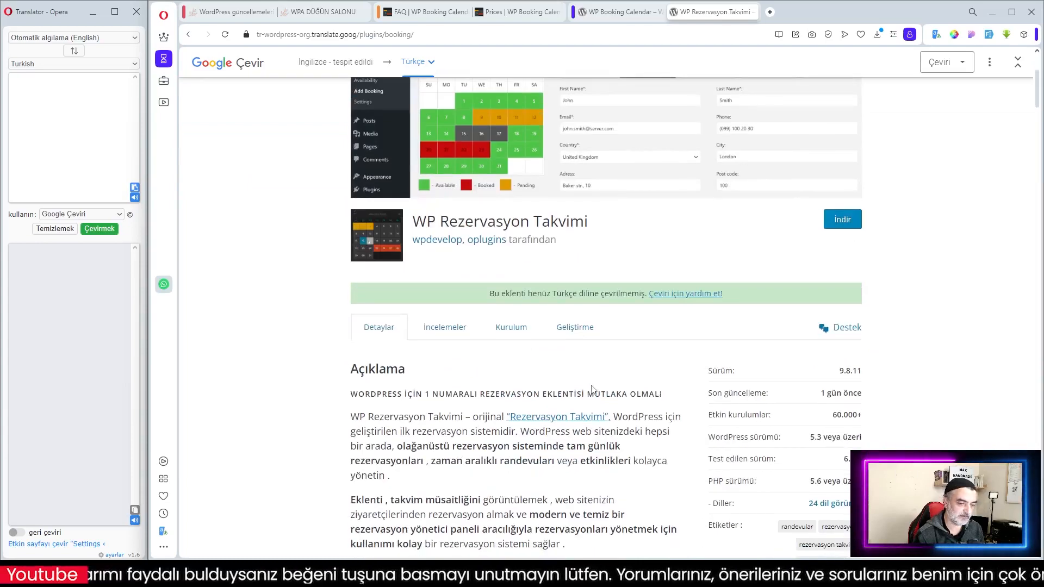
scroll(591, 388, down, 4)
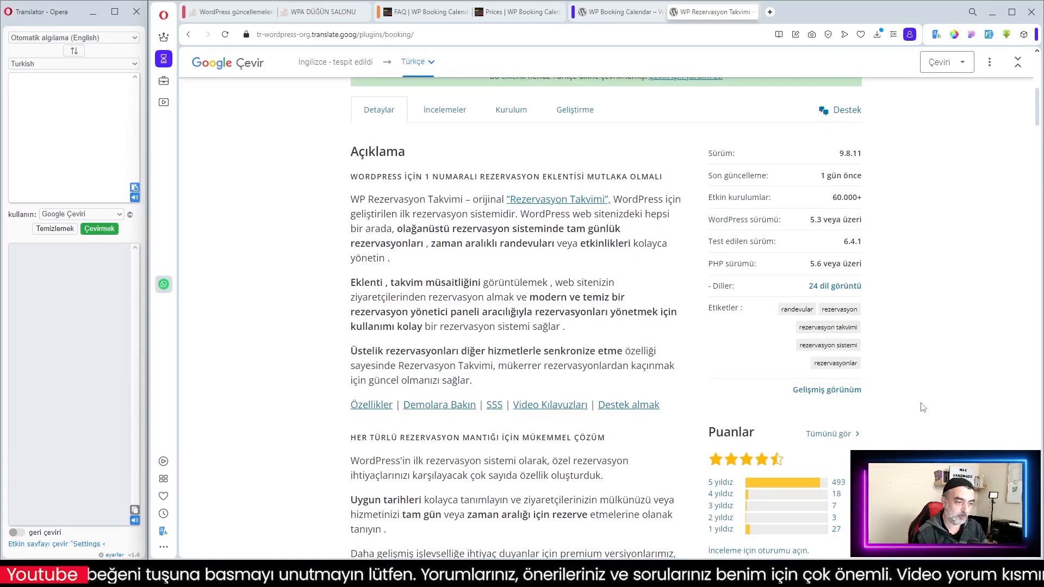
scroll(923, 407, down, 7)
scroll(923, 408, down, 11)
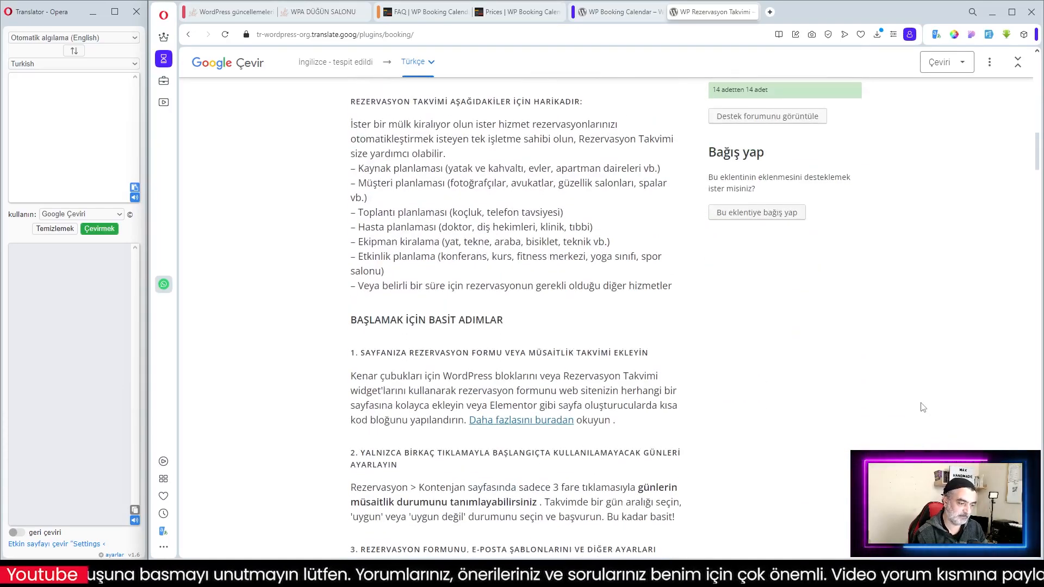
scroll(918, 405, down, 10)
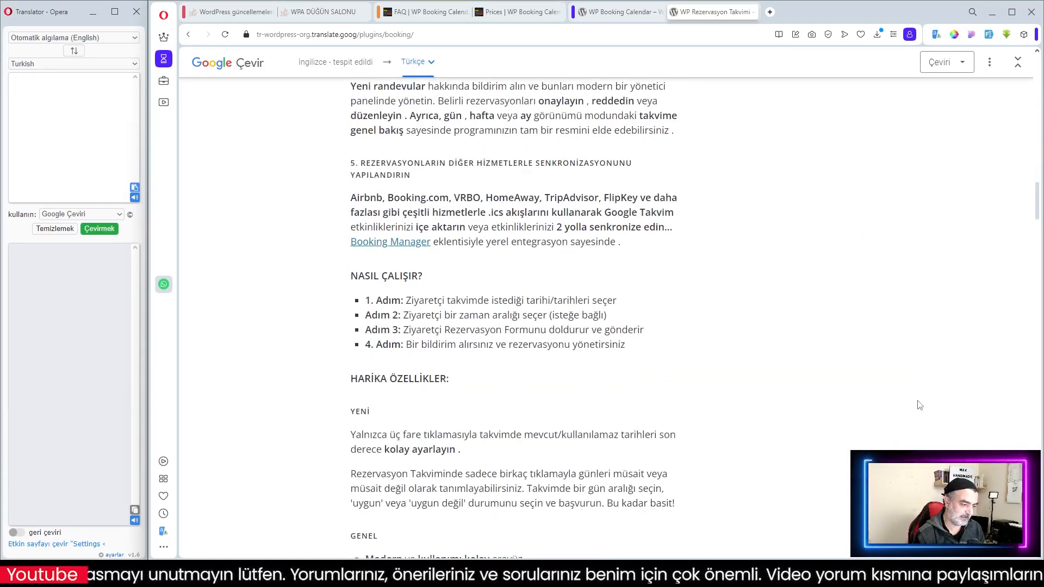
scroll(1040, 237, down, 20)
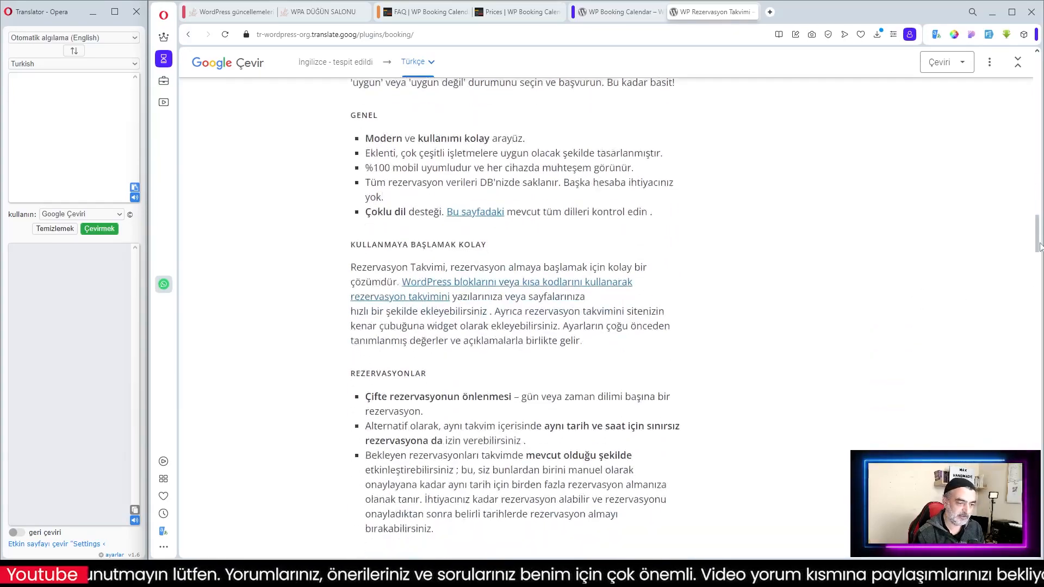
scroll(1040, 236, down, 9)
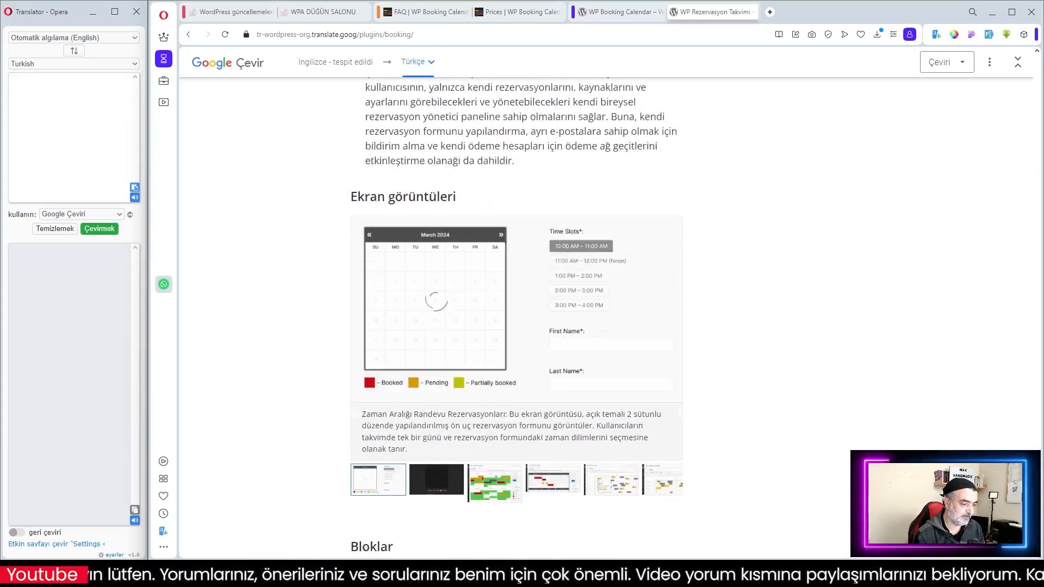
scroll(517, 299, down, 3)
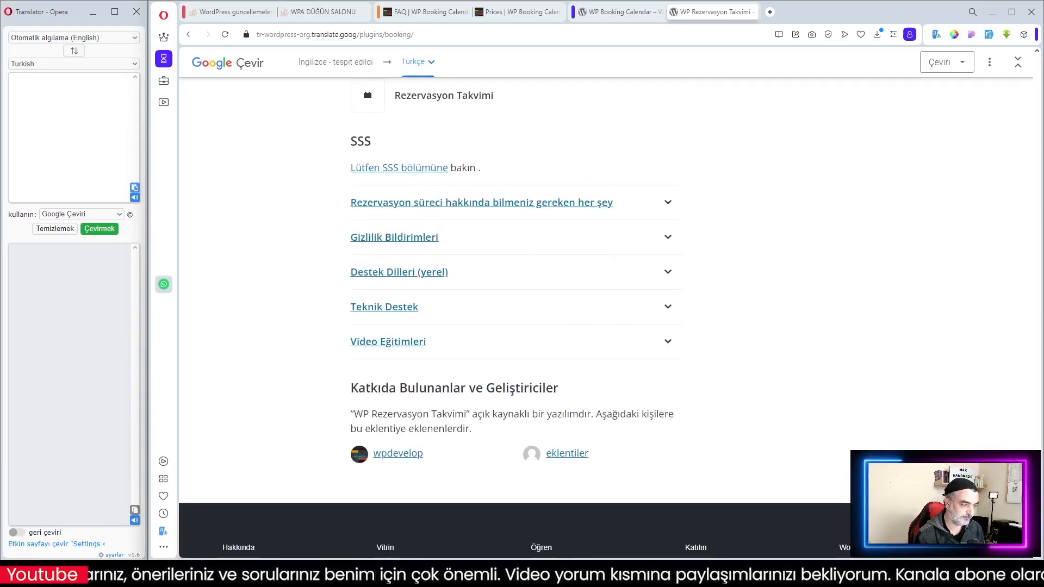
scroll(571, 219, up, 20)
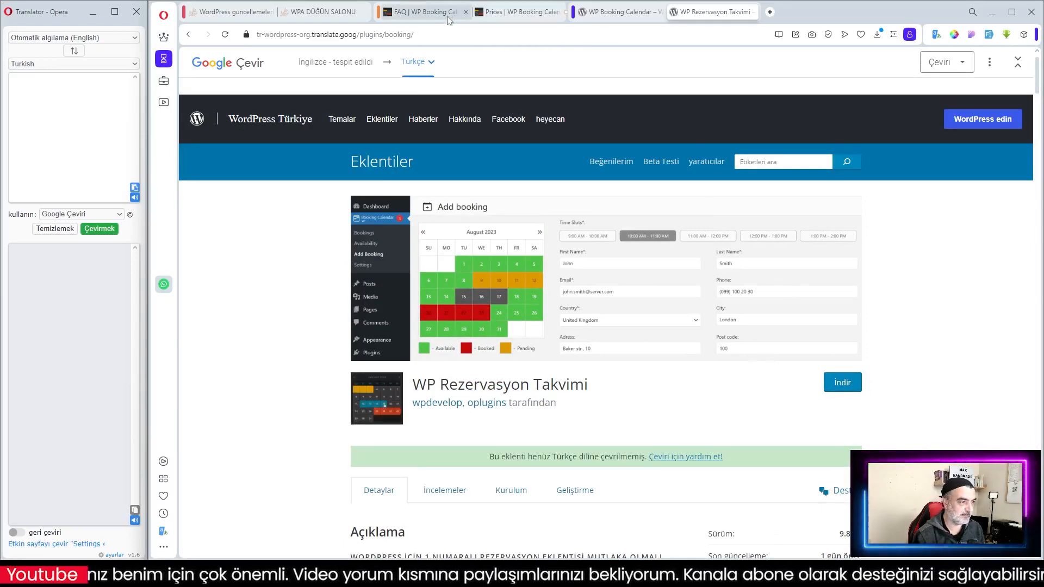
- Review the WP Booking Calendar prices page, comparing the features and costs of the Personal, Business and MultiUser editions
click(516, 12)
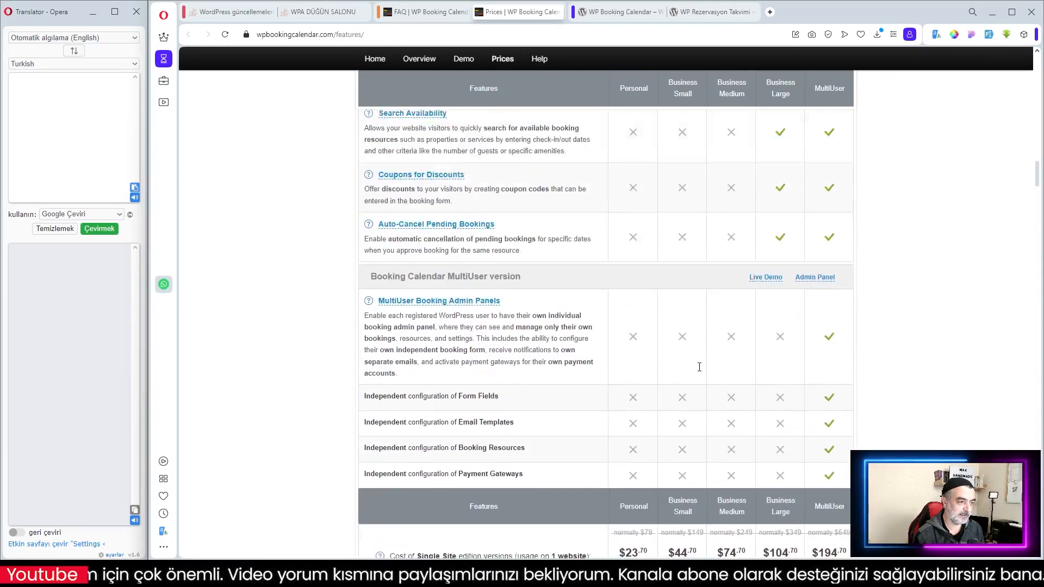
scroll(700, 367, up, 15)
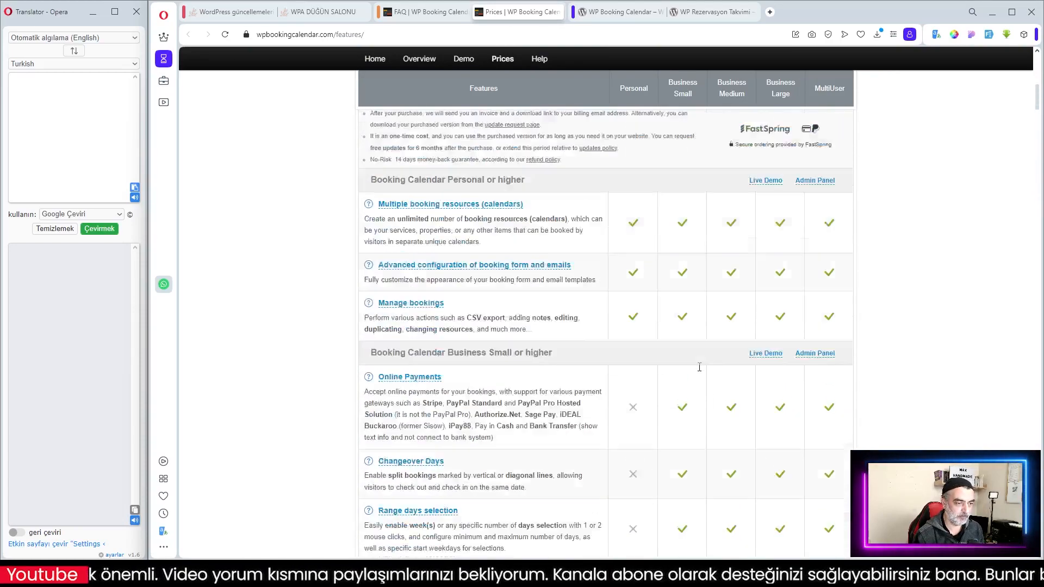
scroll(699, 367, up, 6)
scroll(674, 265, down, 3)
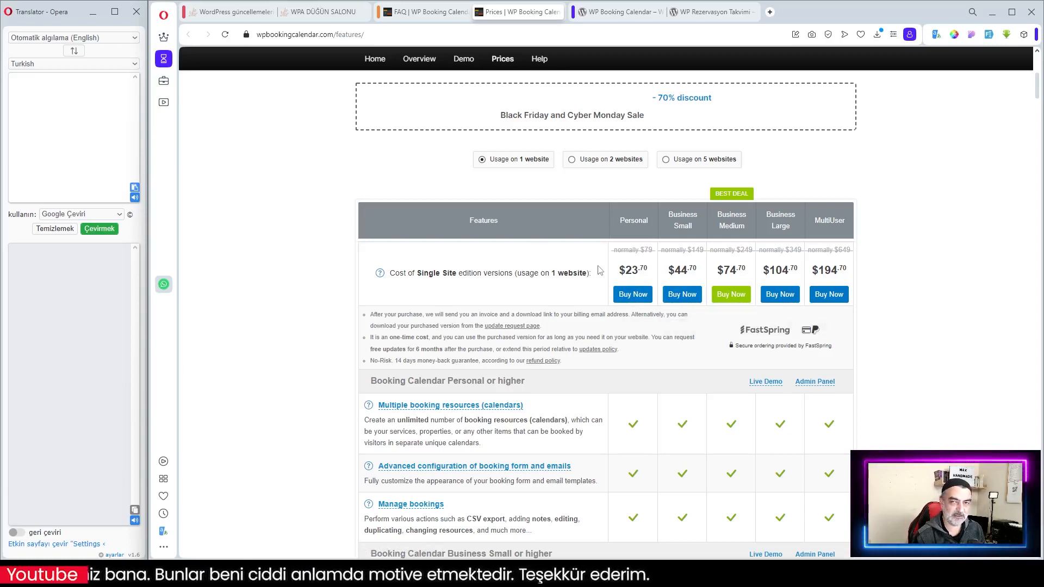
- Look over the WP Booking Calendar FAQ page, including its topic categories and pre-sales questions
click(432, 14)
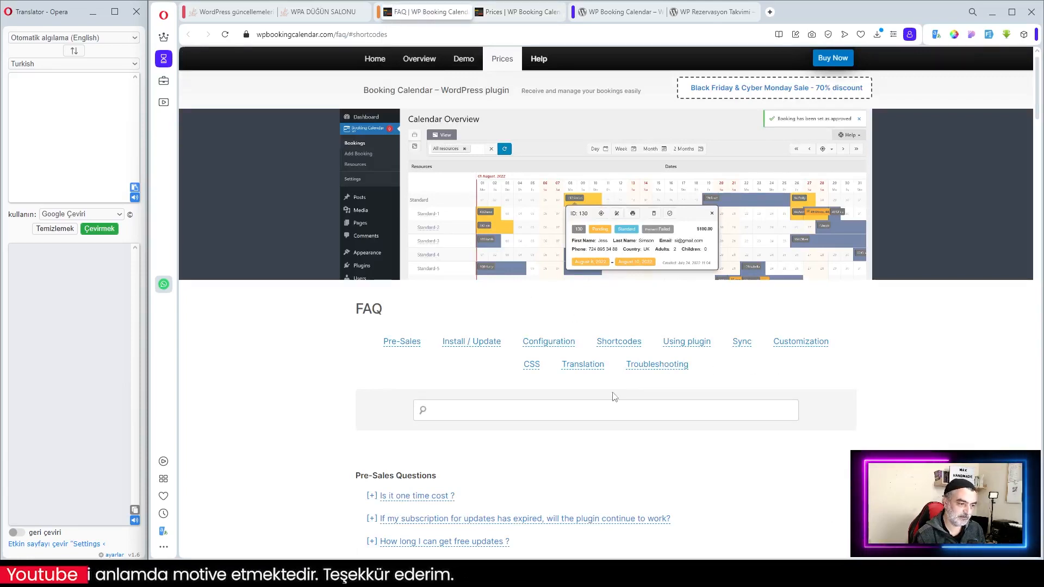
scroll(573, 381, down, 2)
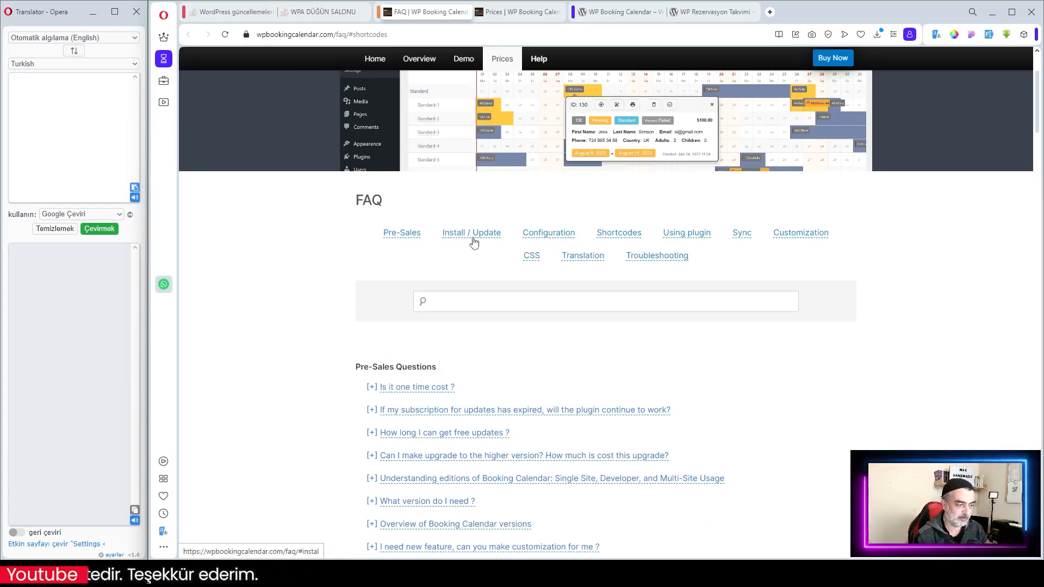
scroll(625, 373, down, 3)
scroll(672, 354, up, 5)
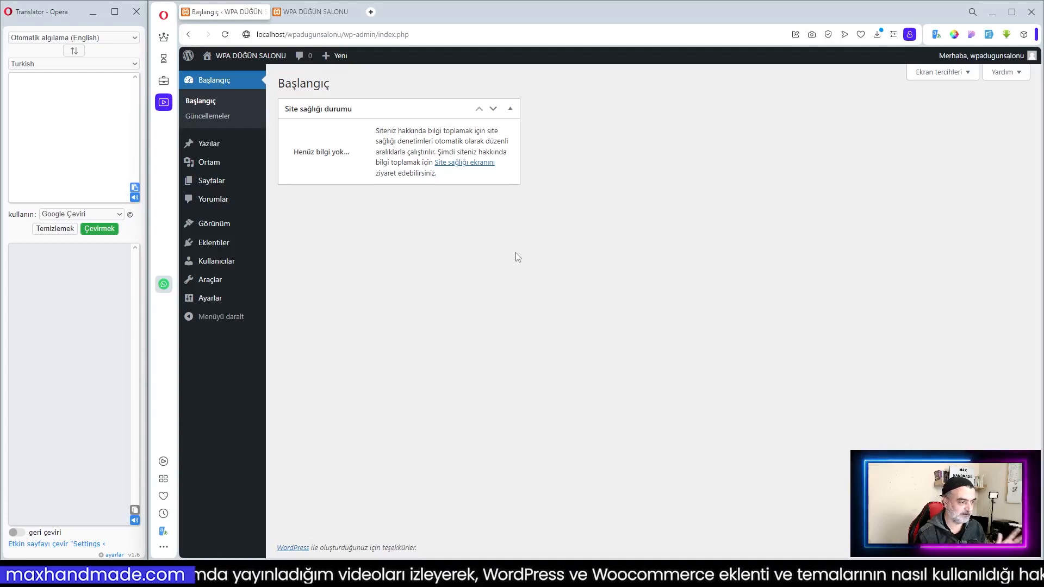
- View the front page of the local WPA DÜĞÜN SALONU site and look through its default theme content
click(306, 12)
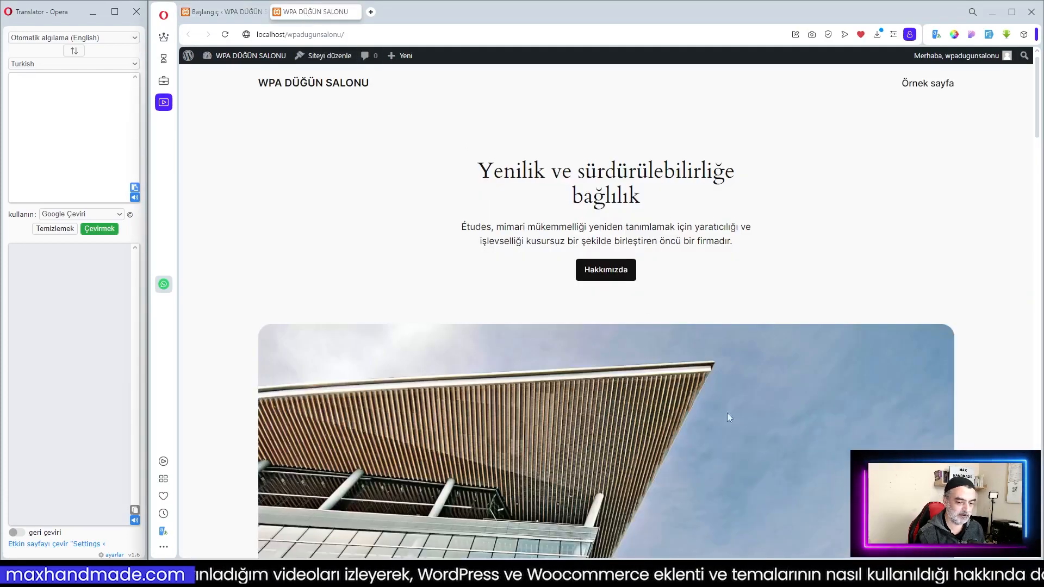
scroll(627, 332, down, 15)
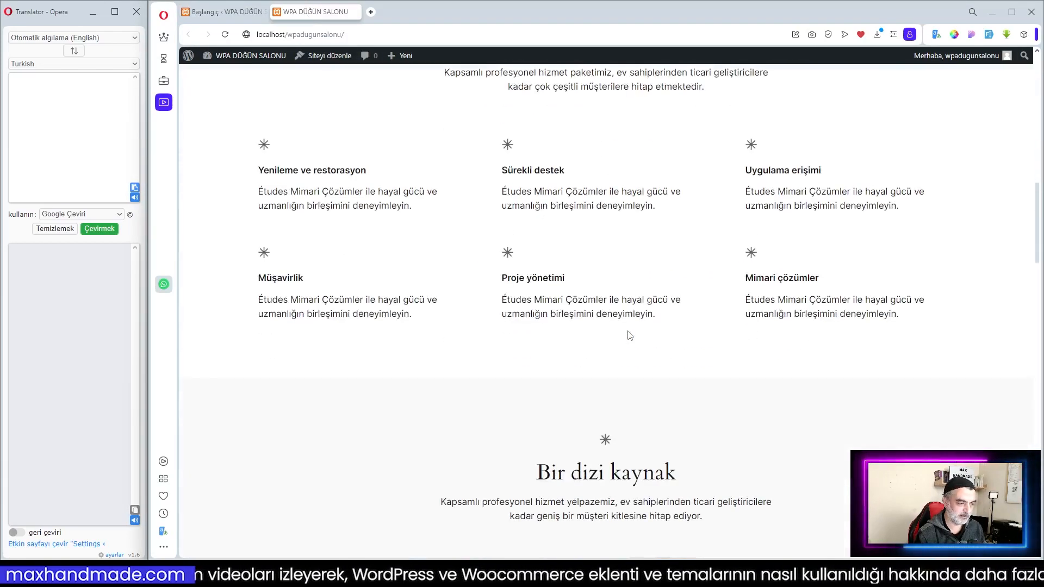
scroll(636, 336, down, 3)
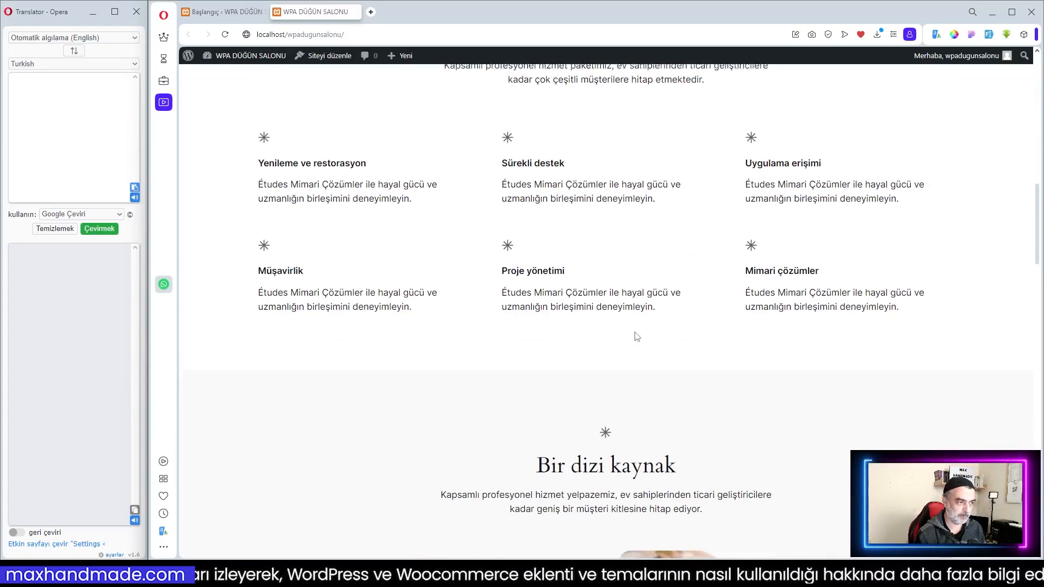
scroll(636, 336, up, 10)
scroll(637, 336, up, 2)
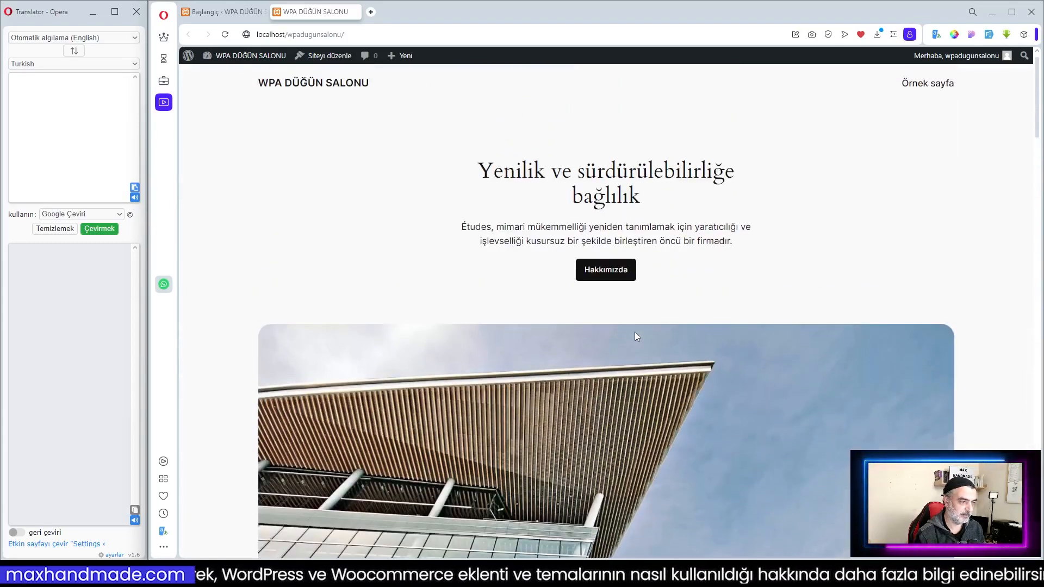
- Return to the WordPress dashboard, open the page for adding a new theme and look over the popular themes
click(220, 12)
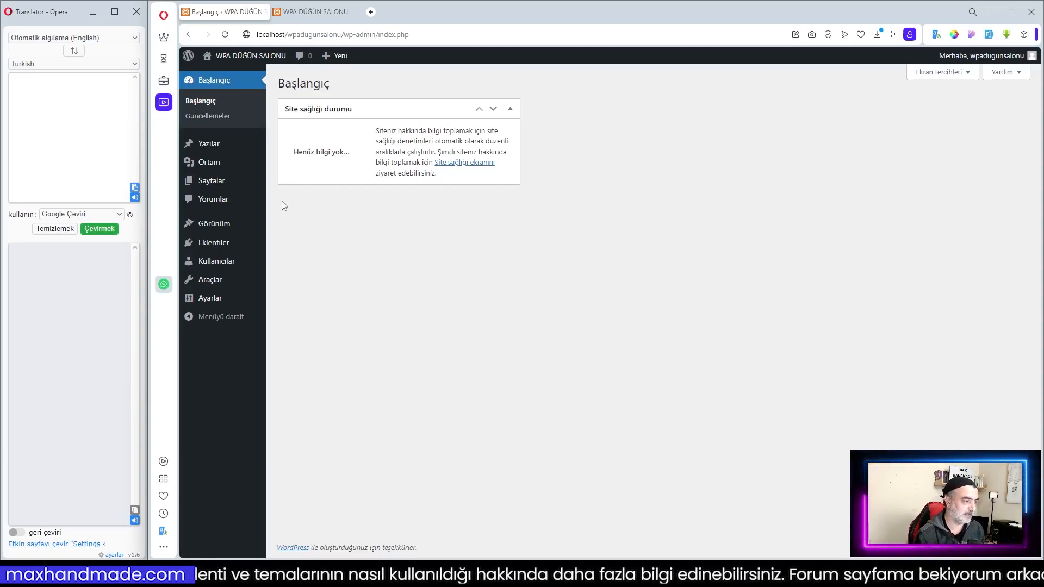
mouse_move(223, 234)
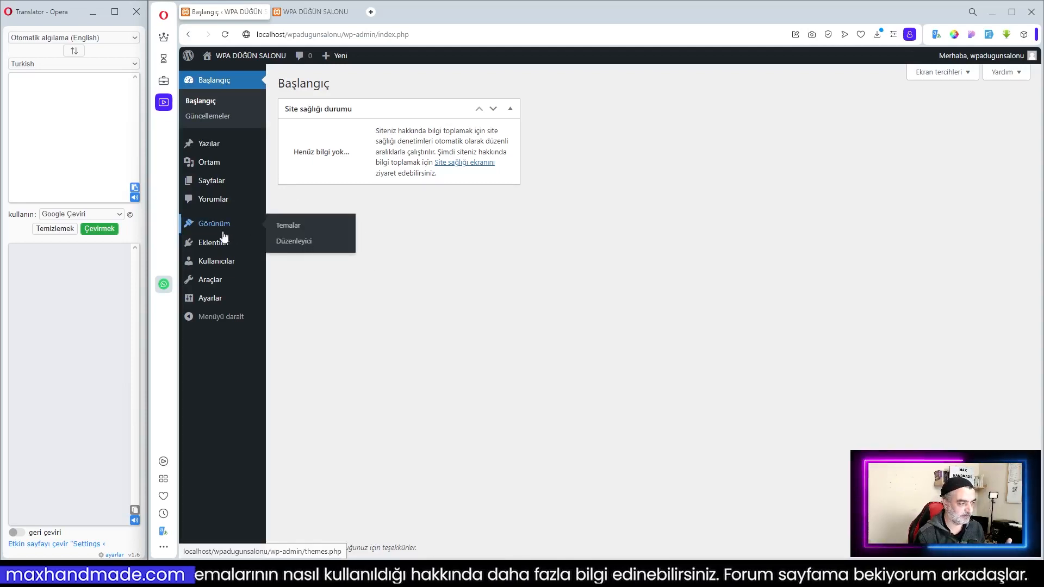
click(294, 226)
click(382, 83)
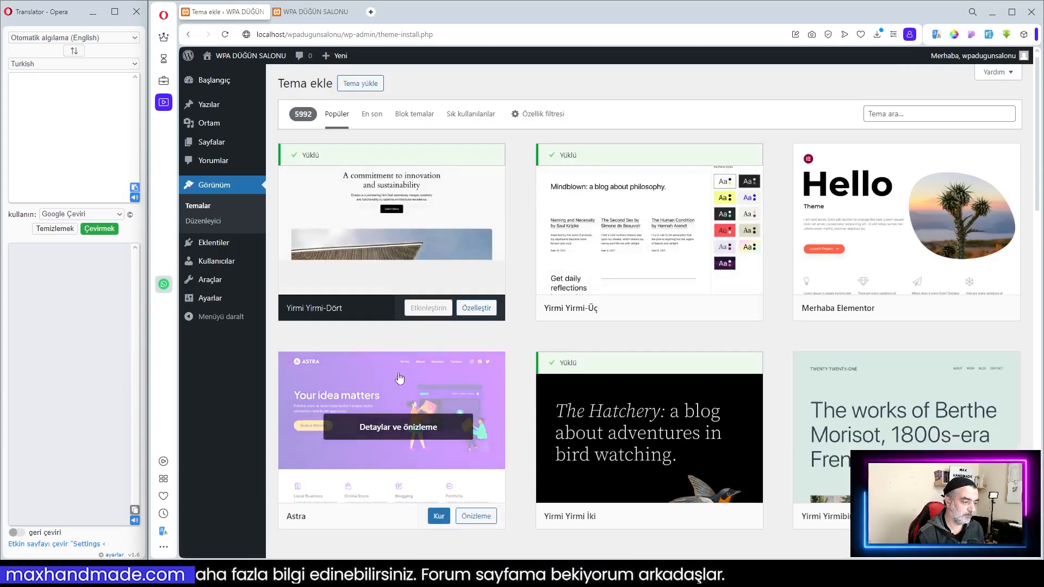
scroll(553, 422, down, 2)
scroll(631, 304, up, 2)
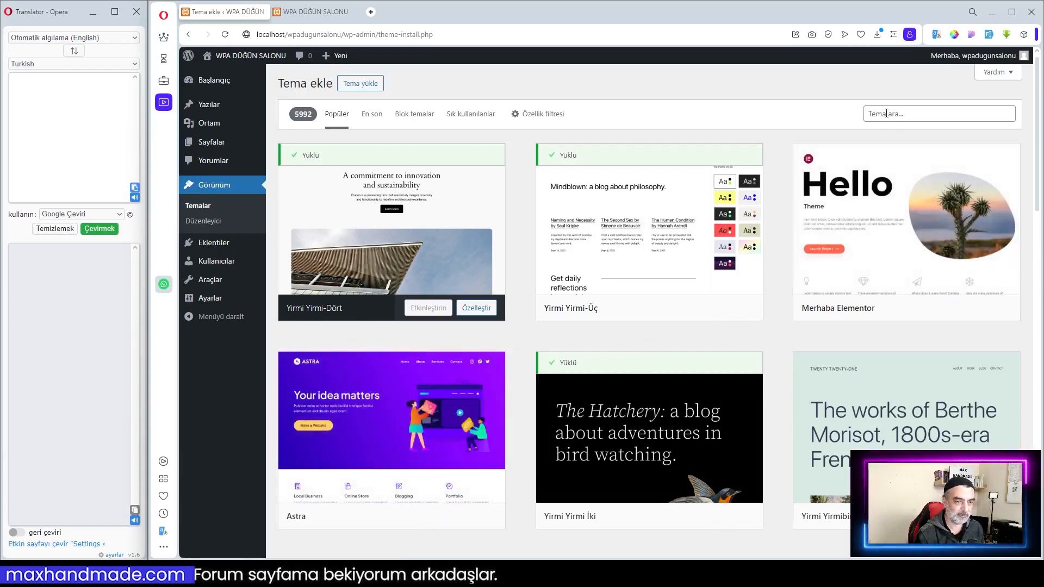
- Install and activate the Astra theme from its preview, and dismiss the ready-made templates notice
click(908, 113)
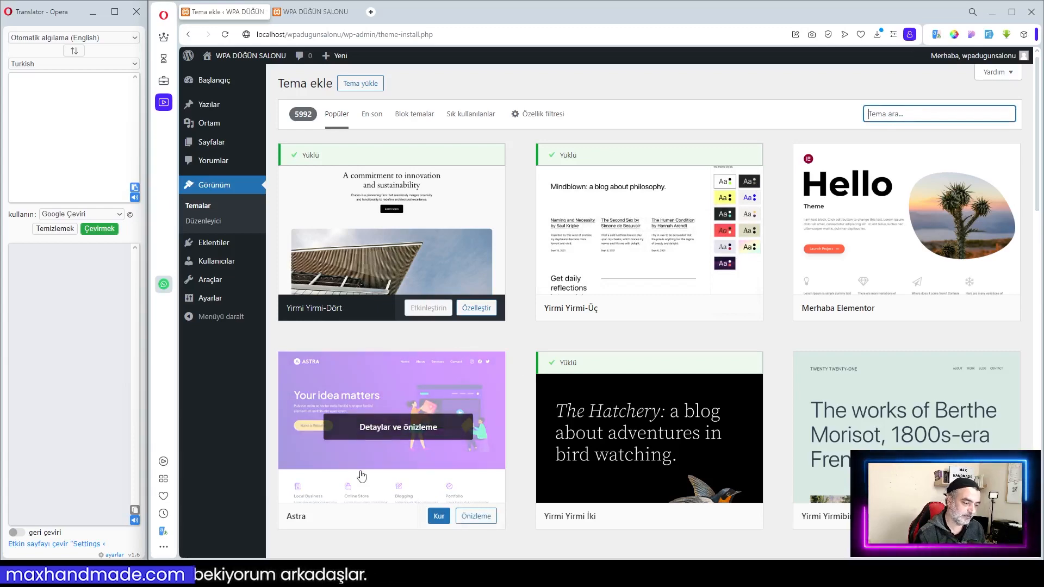
click(376, 461)
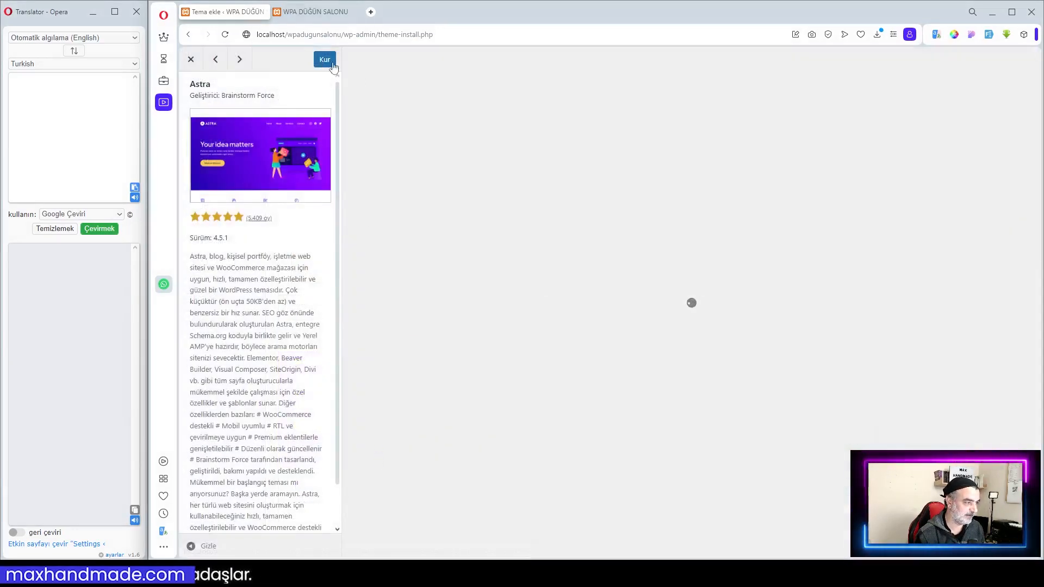
click(326, 61)
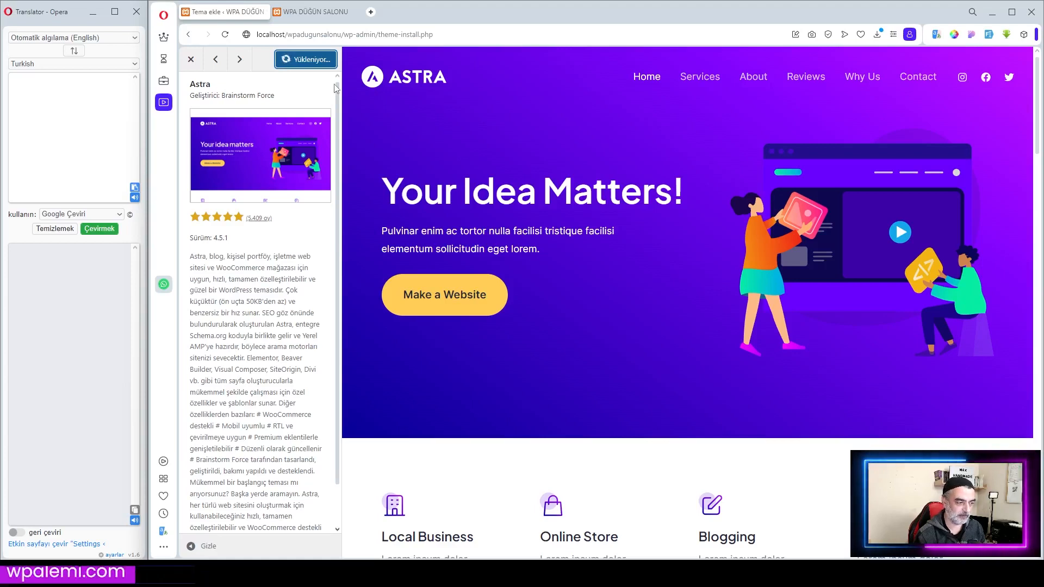
click(316, 61)
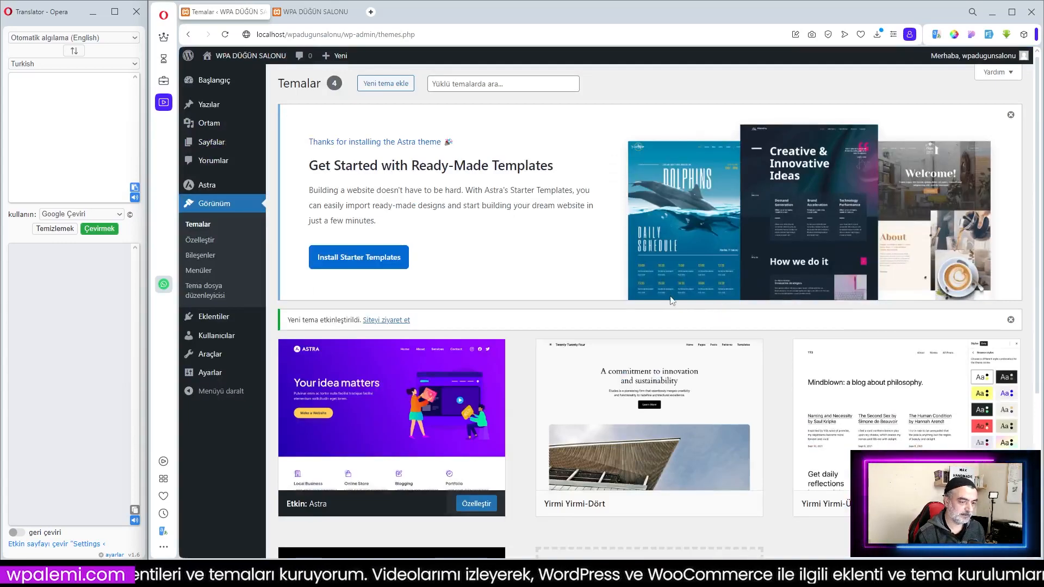
click(1011, 116)
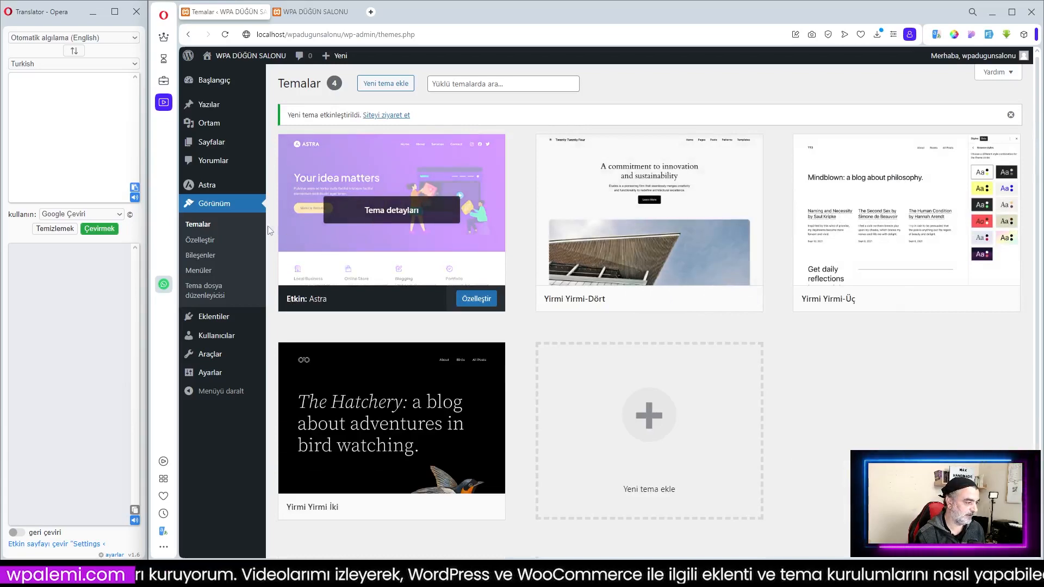
- Open the Astra dashboard and install the Starter Templates plugin from the Useful Plugins section
mouse_move(207, 190)
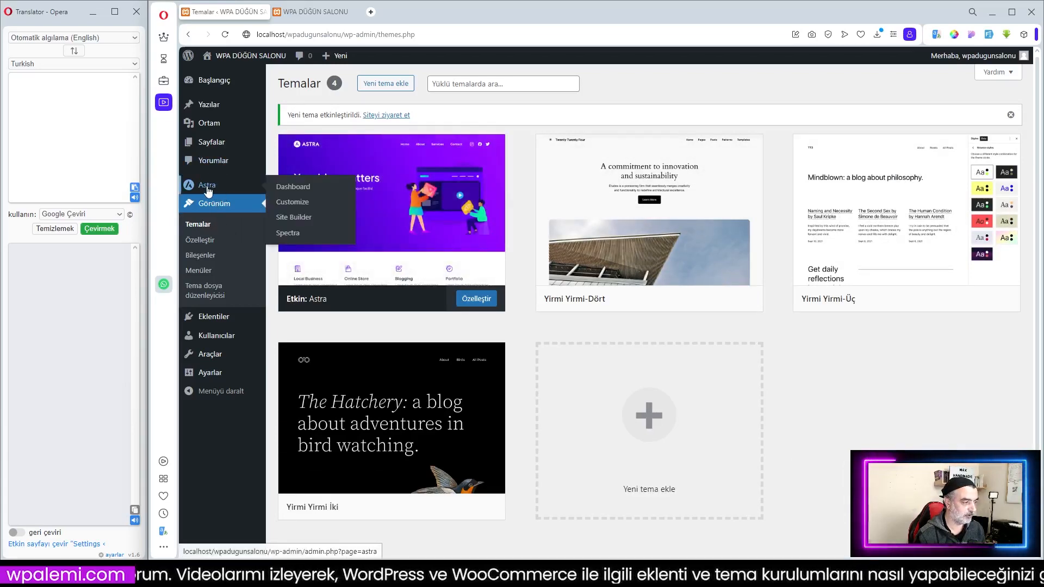
click(208, 191)
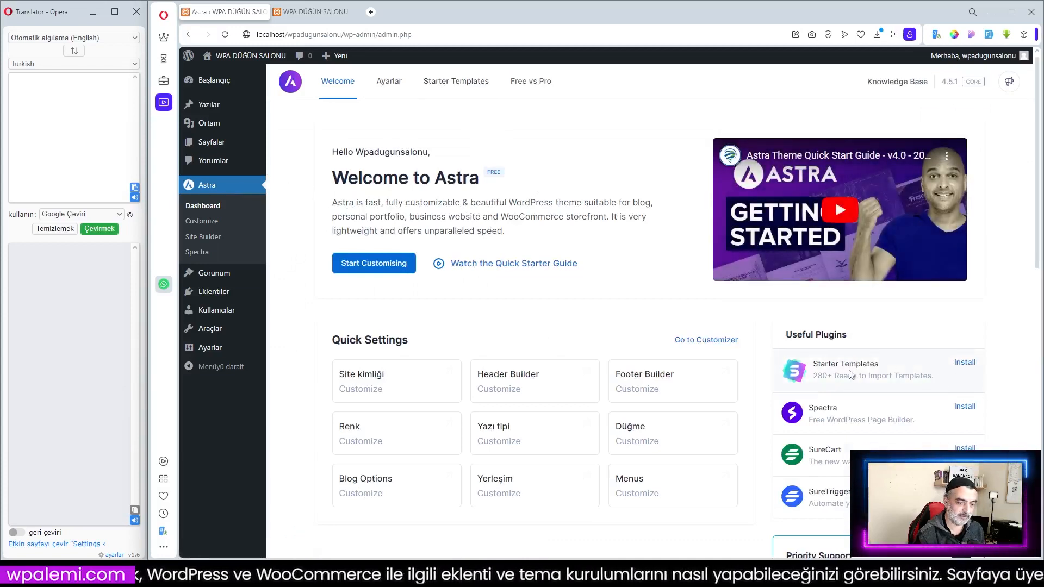
drag(884, 364, 811, 364)
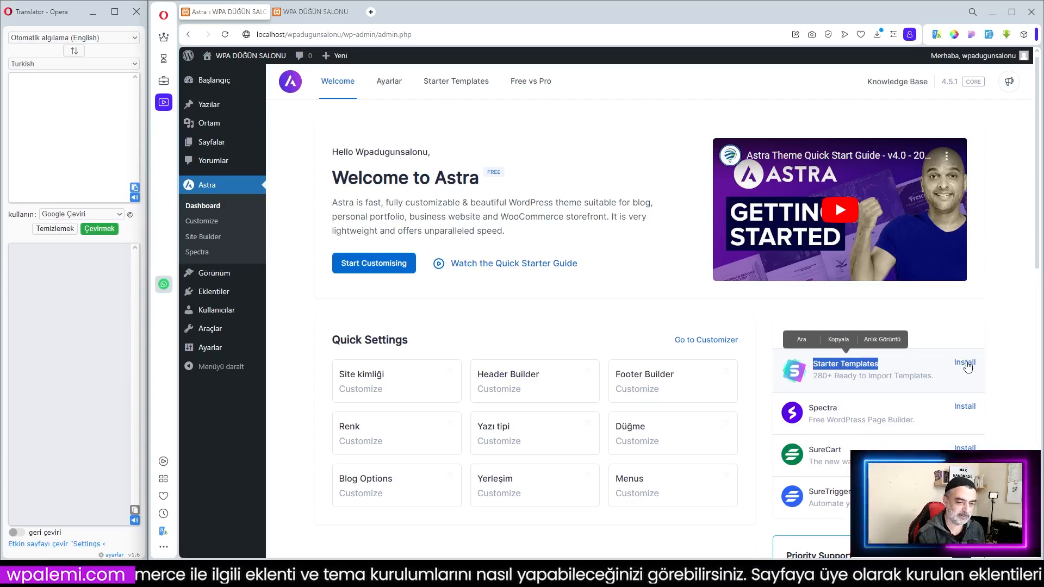
click(966, 364)
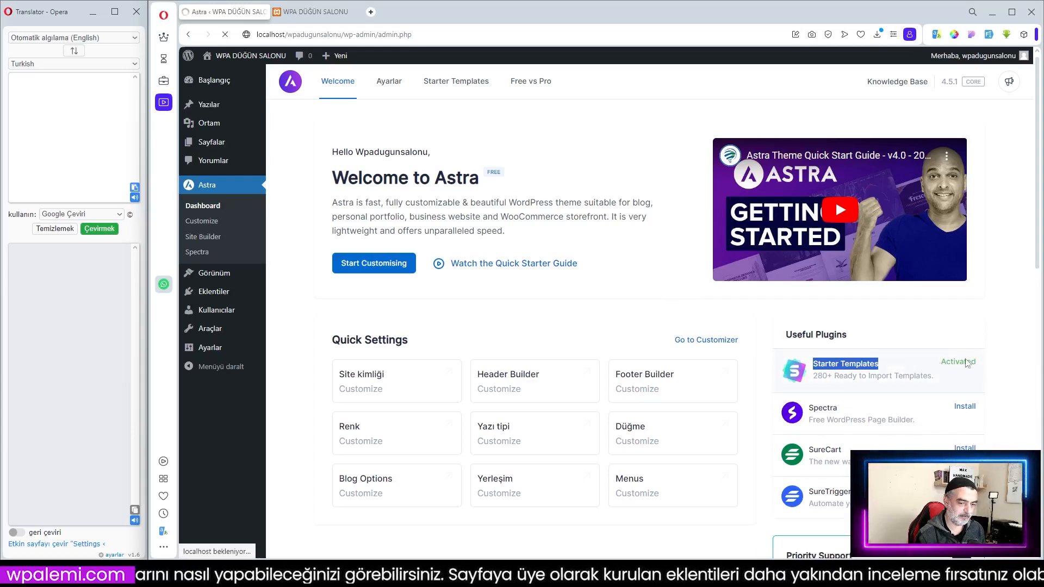
- Open the Starter Templates library, choose Block Editor as the page builder and browse the available templates
click(457, 87)
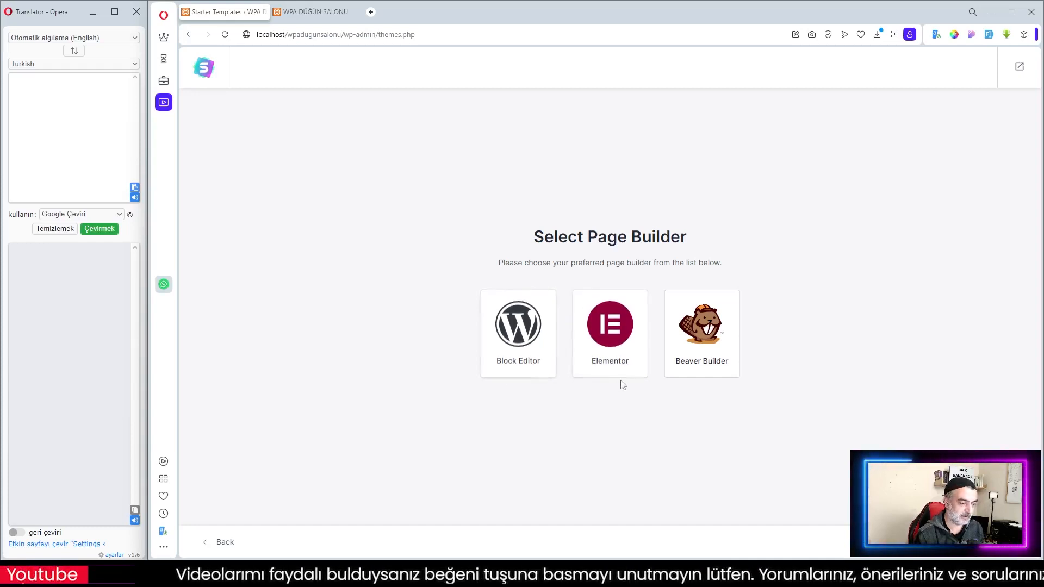
click(519, 342)
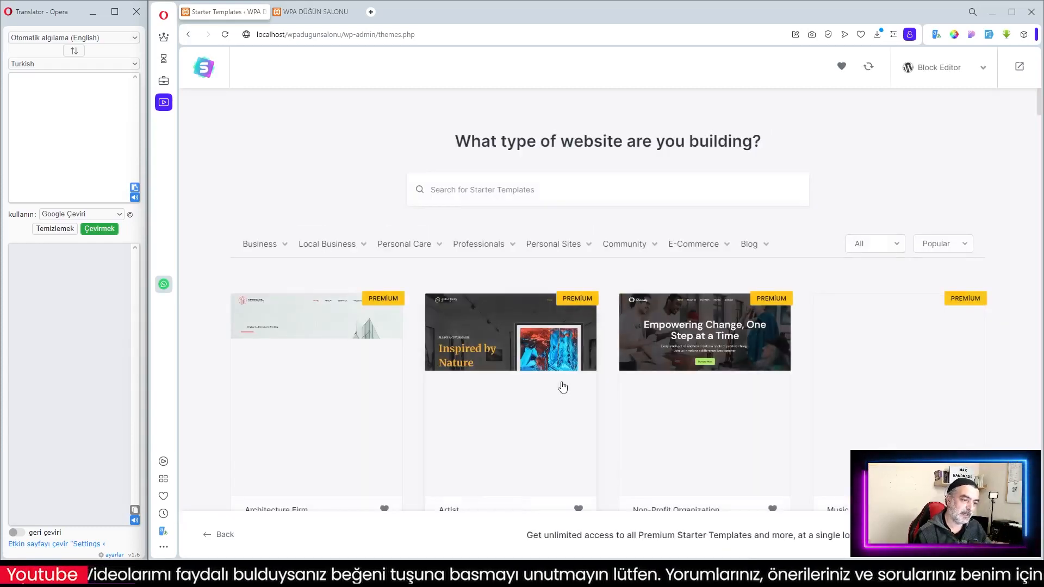
scroll(598, 403, down, 4)
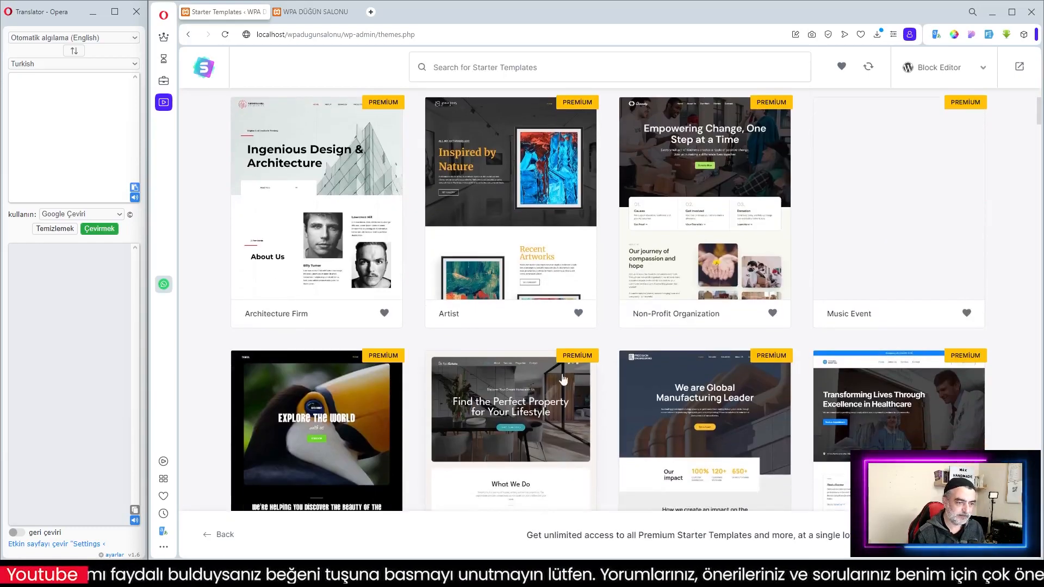
- Switch the page builder to Elementor and filter the starter templates to the Wedding type under Community events
scroll(680, 386, up, 4)
scroll(709, 382, down, 3)
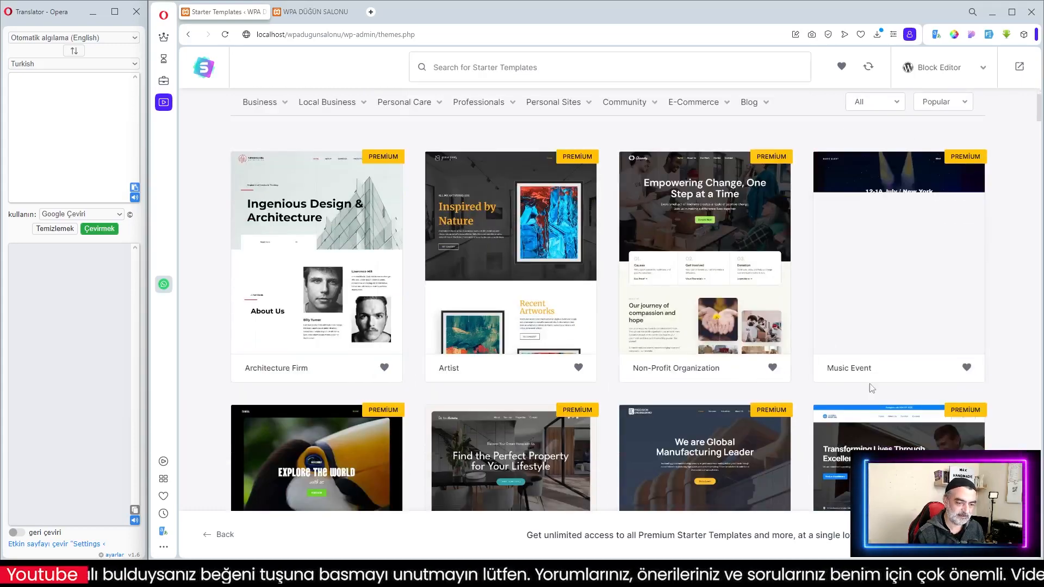
scroll(702, 365, down, 2)
scroll(607, 338, up, 5)
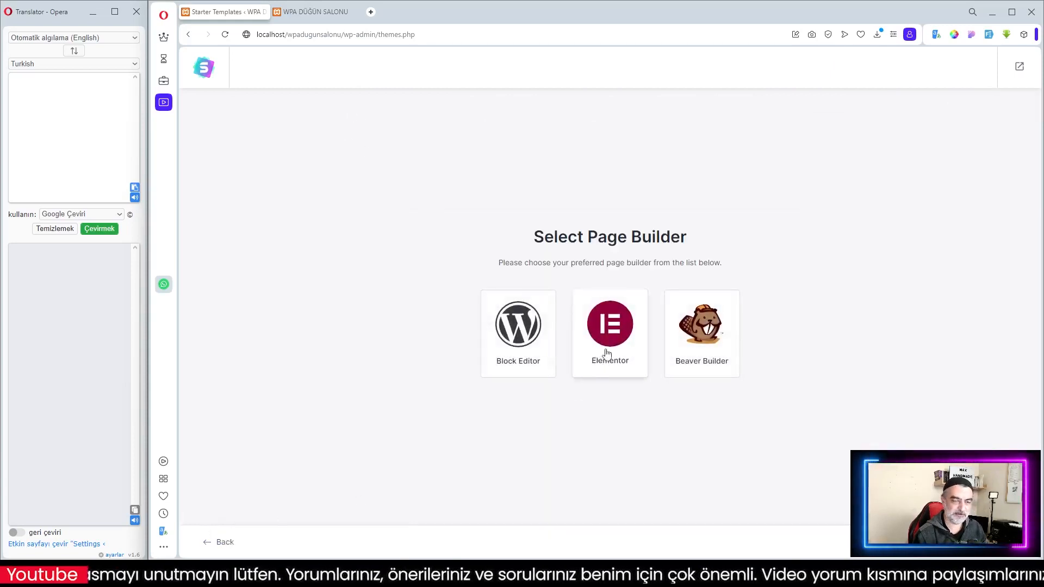
click(604, 352)
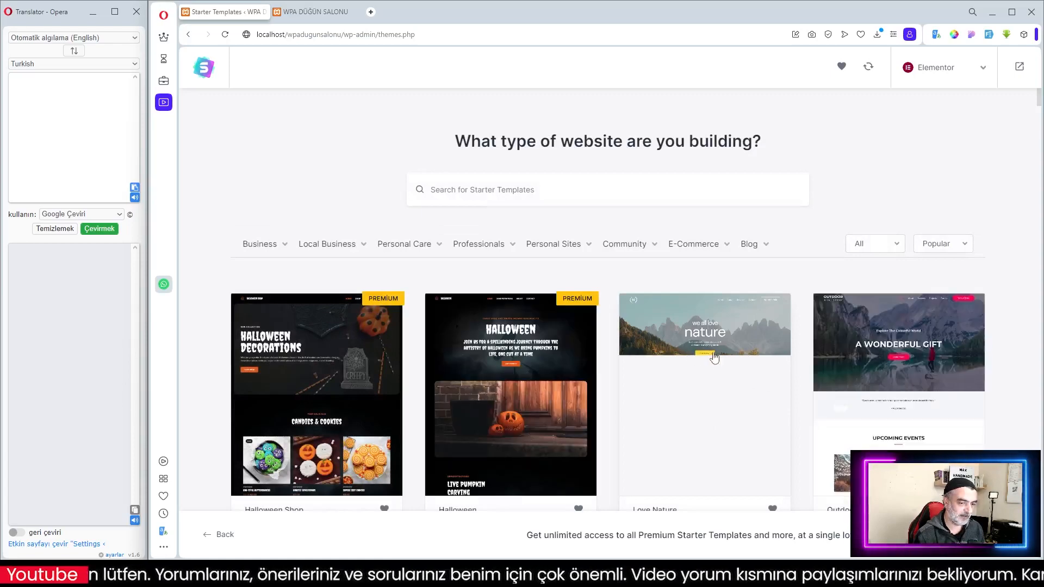
mouse_move(631, 247)
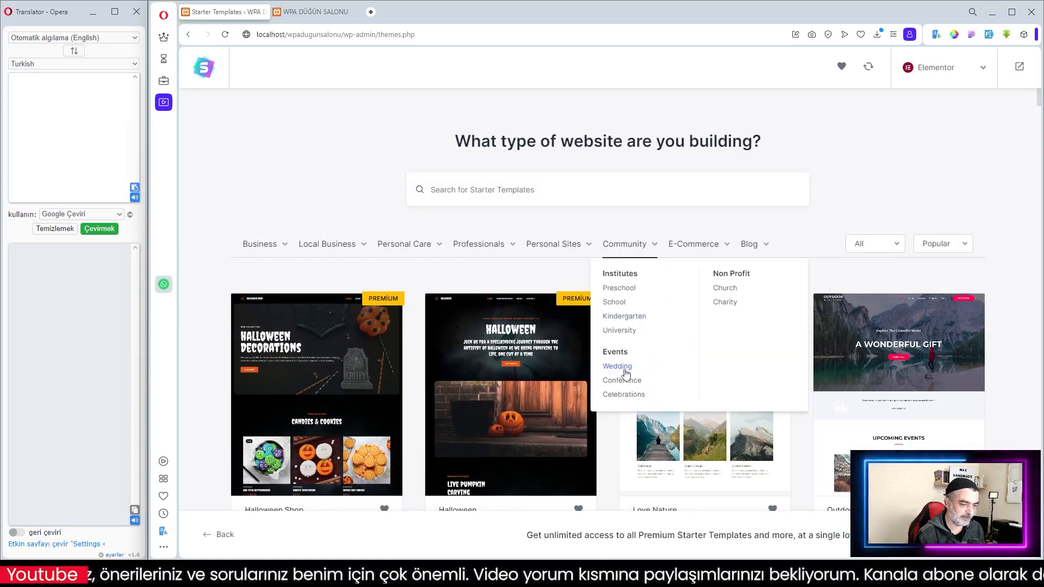
click(617, 368)
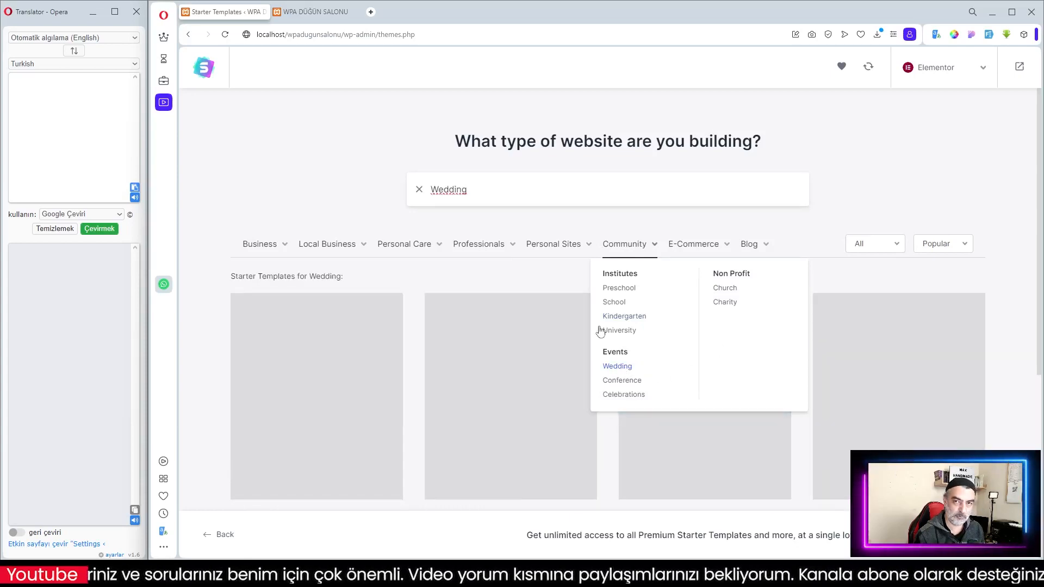
- Examine the Elementor starter templates offered for Wedding, comparing the free and premium designs
scroll(523, 348, down, 2)
scroll(544, 310, up, 1)
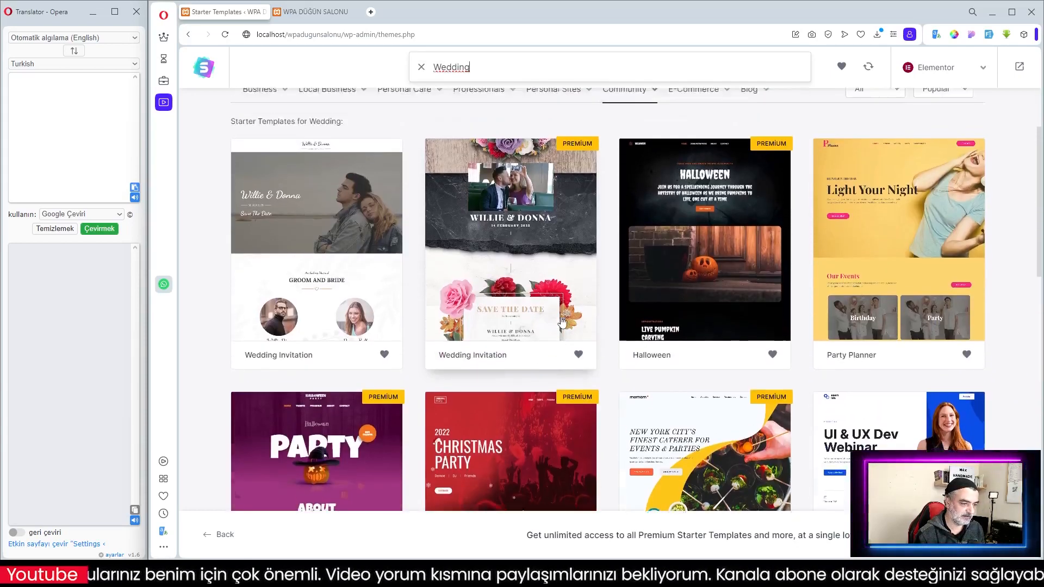
scroll(573, 324, down, 6)
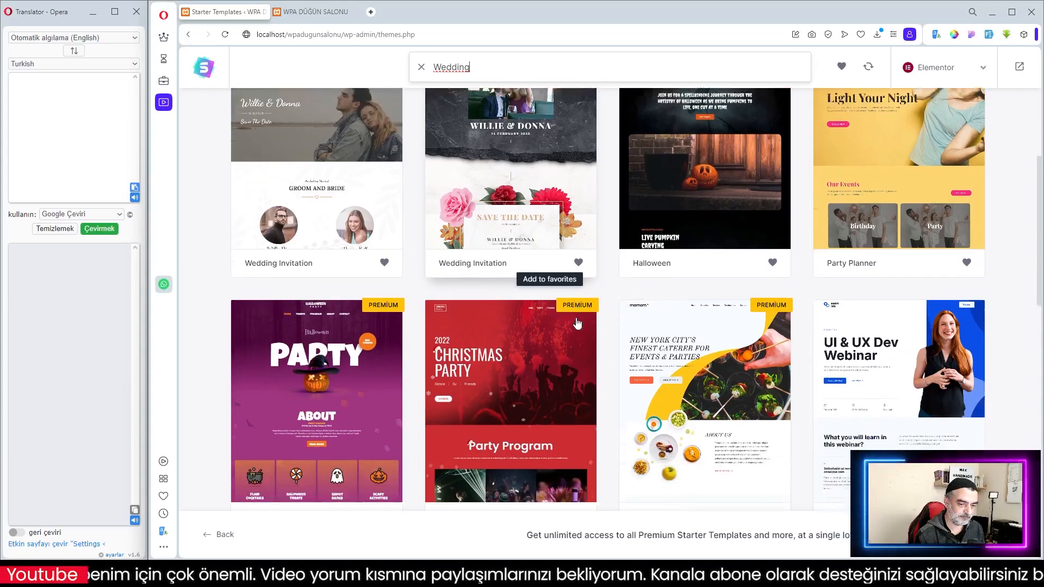
scroll(576, 323, up, 5)
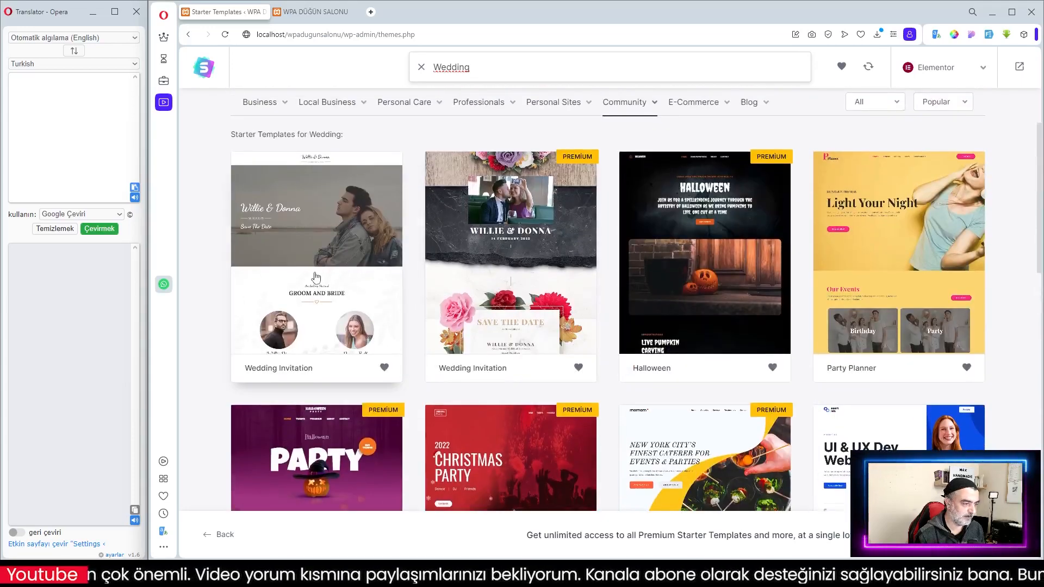
scroll(341, 303, down, 10)
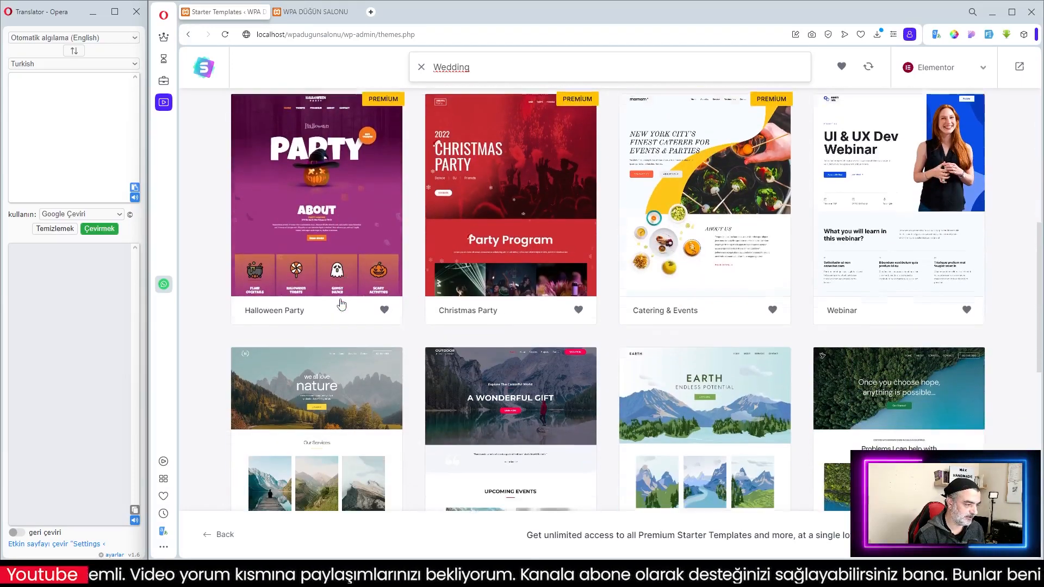
scroll(342, 304, down, 5)
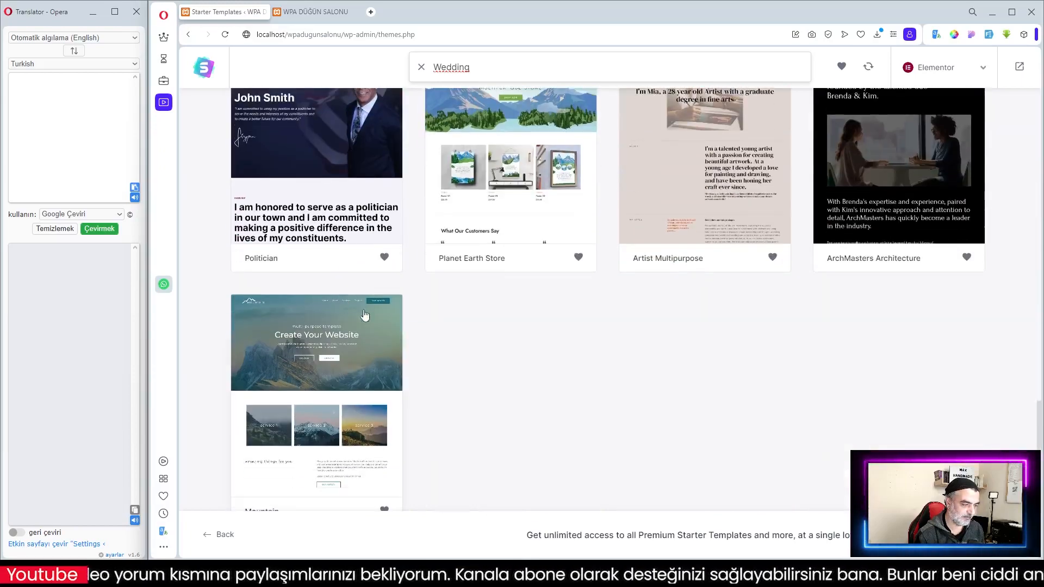
scroll(401, 341, up, 10)
scroll(401, 341, up, 4)
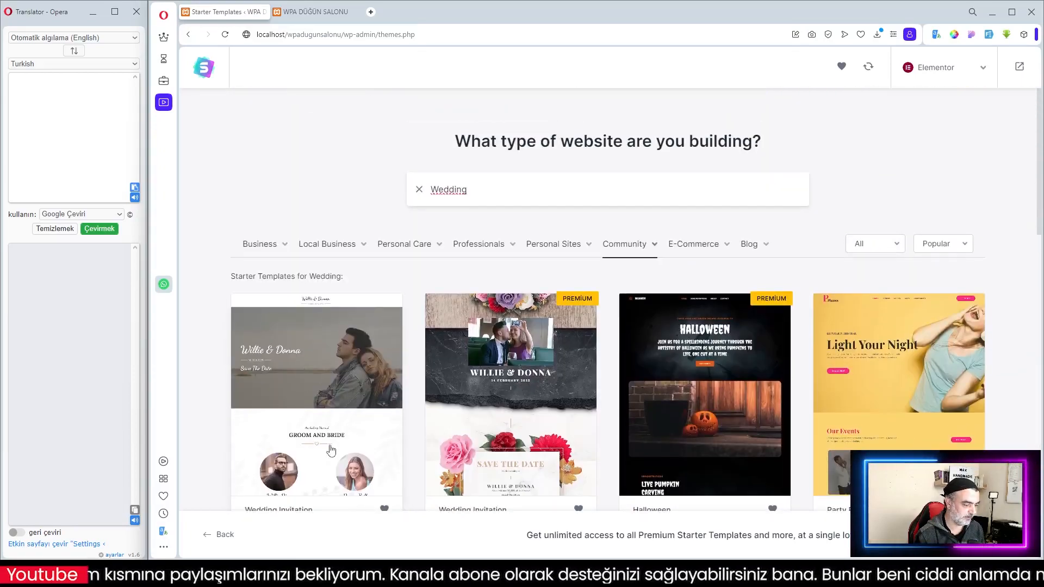
scroll(680, 229, down, 1)
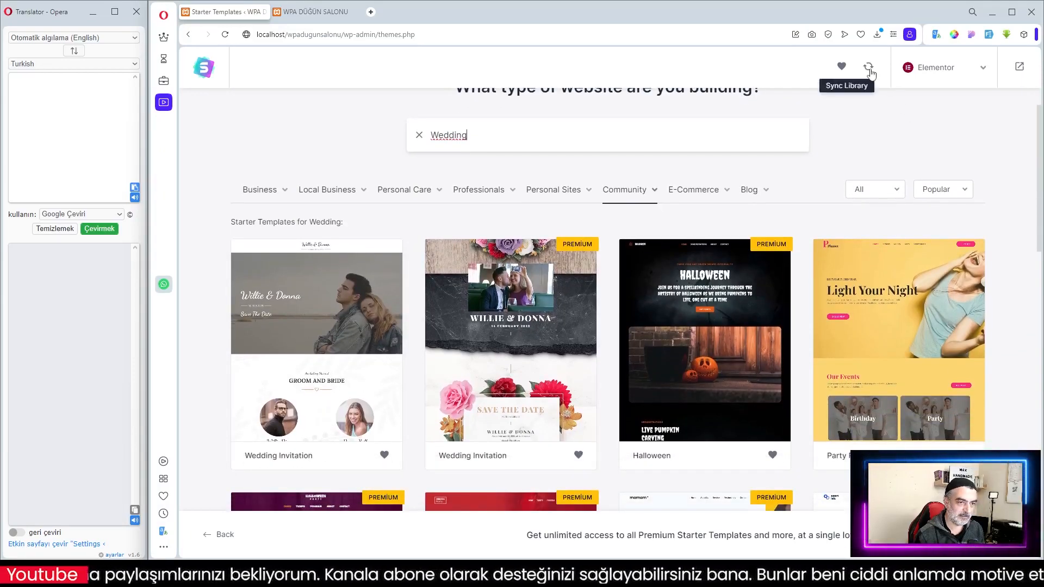
- Sync the starter template library and look over the Wedding templates again
click(870, 68)
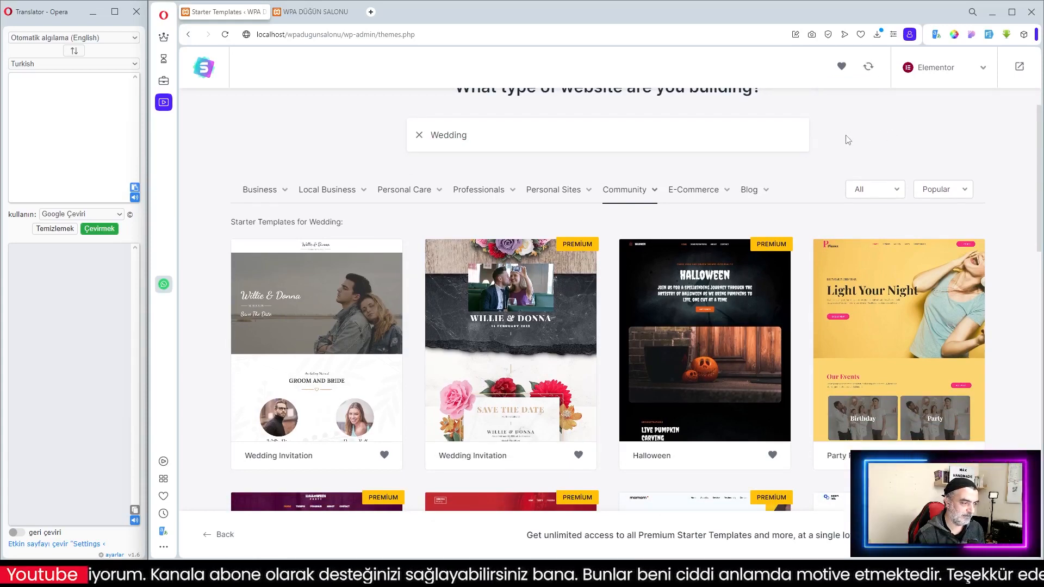
scroll(847, 139, down, 3)
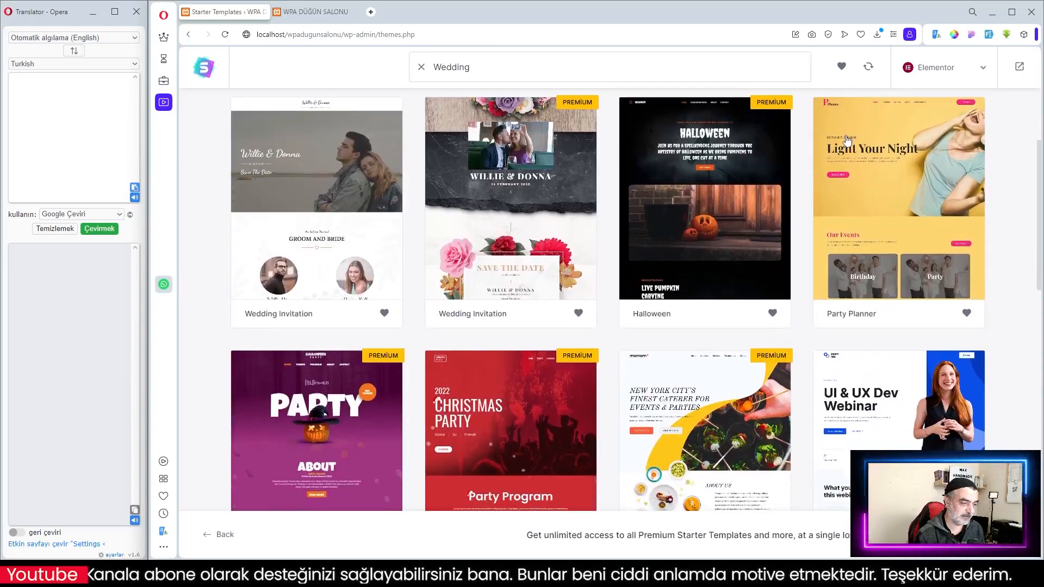
scroll(847, 139, up, 4)
scroll(676, 269, down, 15)
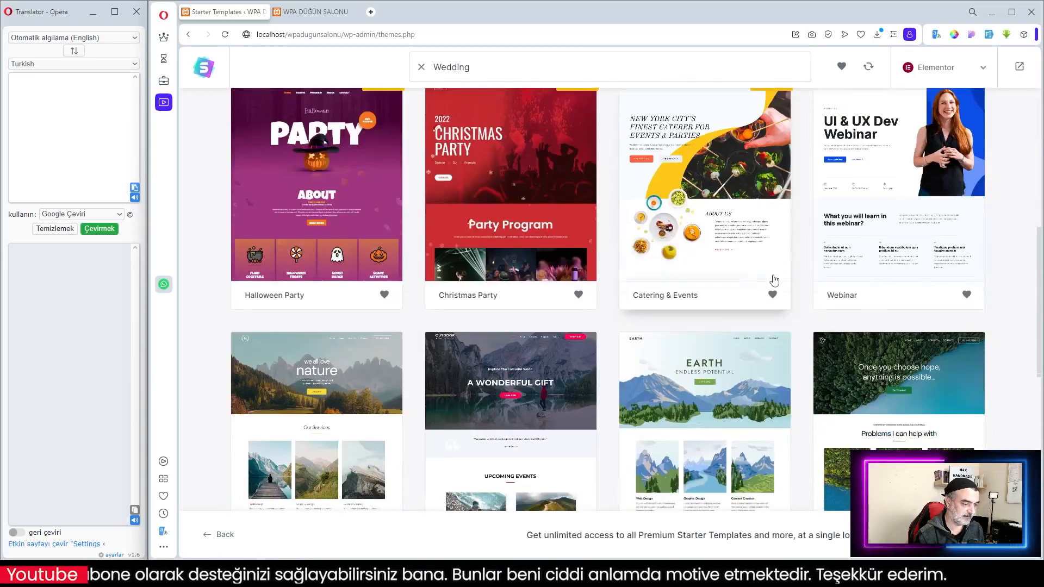
scroll(786, 277, up, 15)
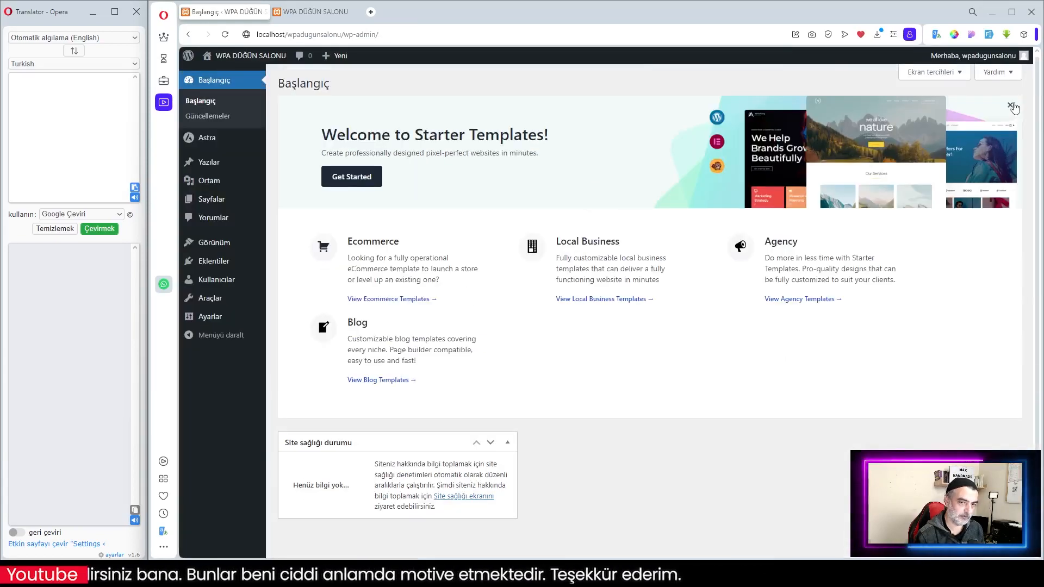
- Dismiss the Starter Templates welcome panel on the dashboard and reopen the template library from the Astra page
click(1011, 105)
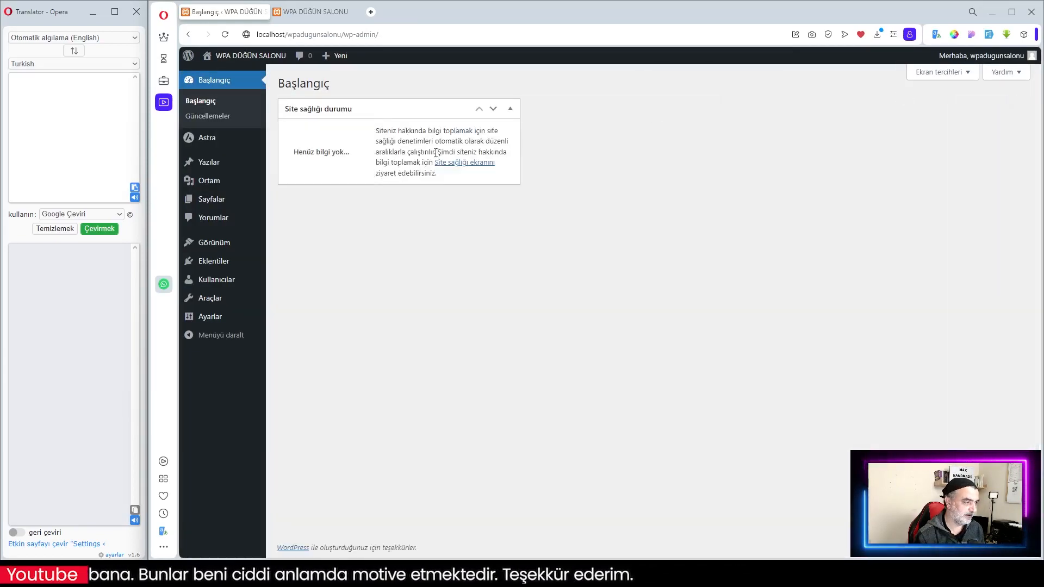
click(209, 139)
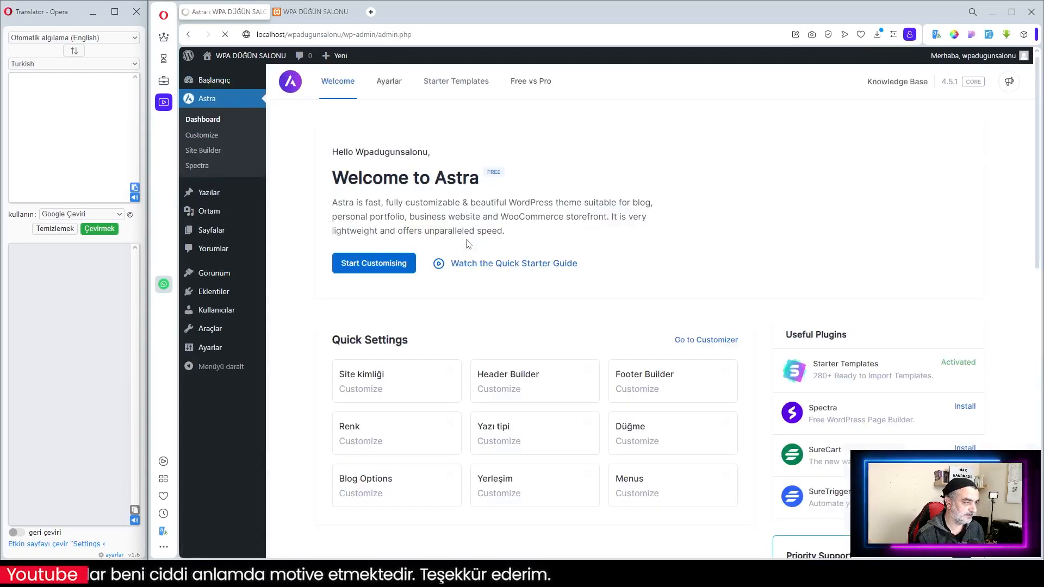
click(446, 87)
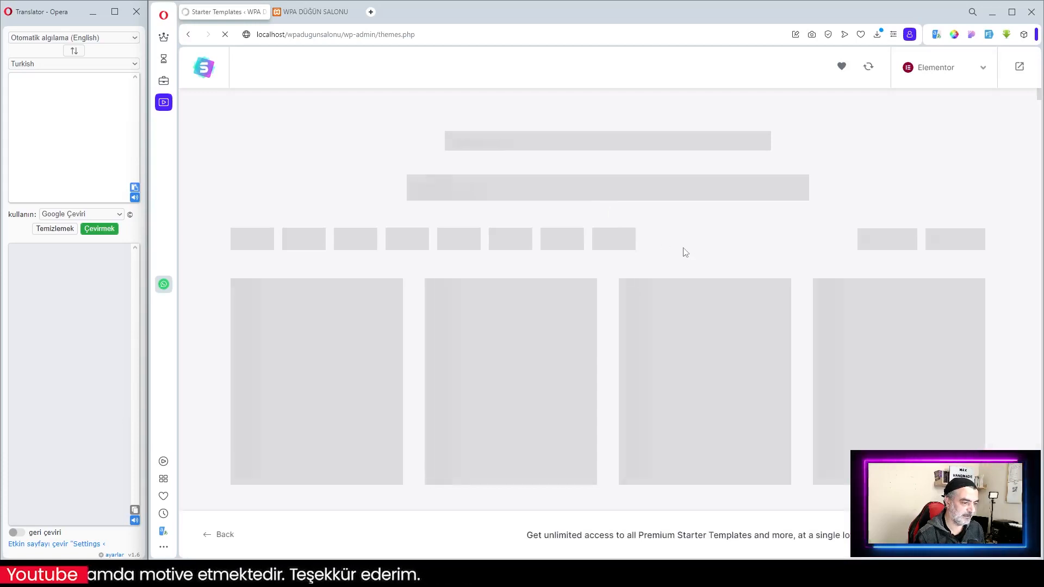
- Filter the reloaded Elementor template library to the Wedding type under Community events
mouse_move(682, 246)
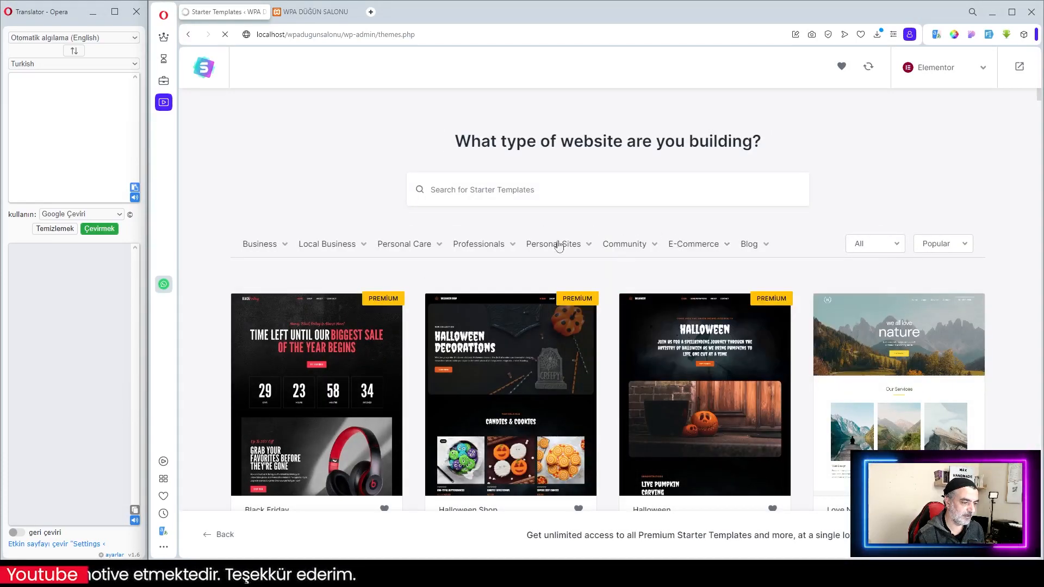
scroll(690, 223, down, 3)
scroll(693, 222, up, 3)
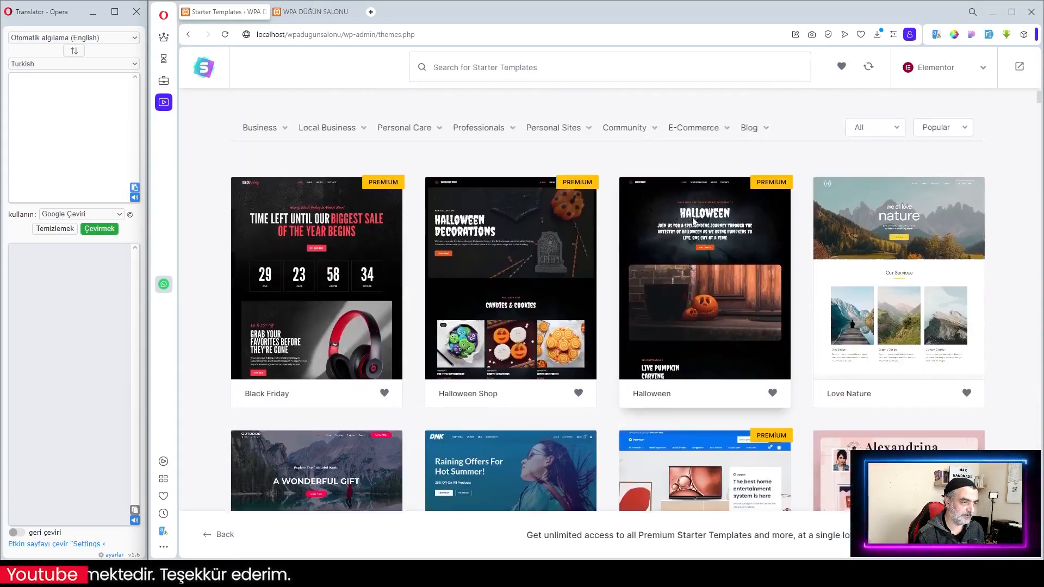
mouse_move(638, 249)
click(636, 367)
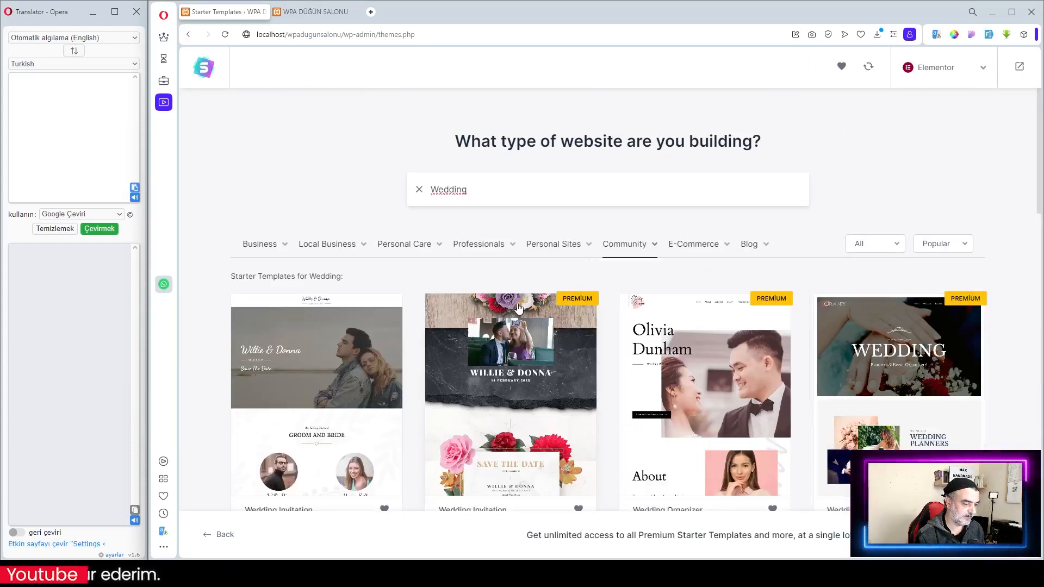
- Open the free Wedding Invitation template that has the outdoor couple photo and the Our Story section
scroll(517, 308, down, 6)
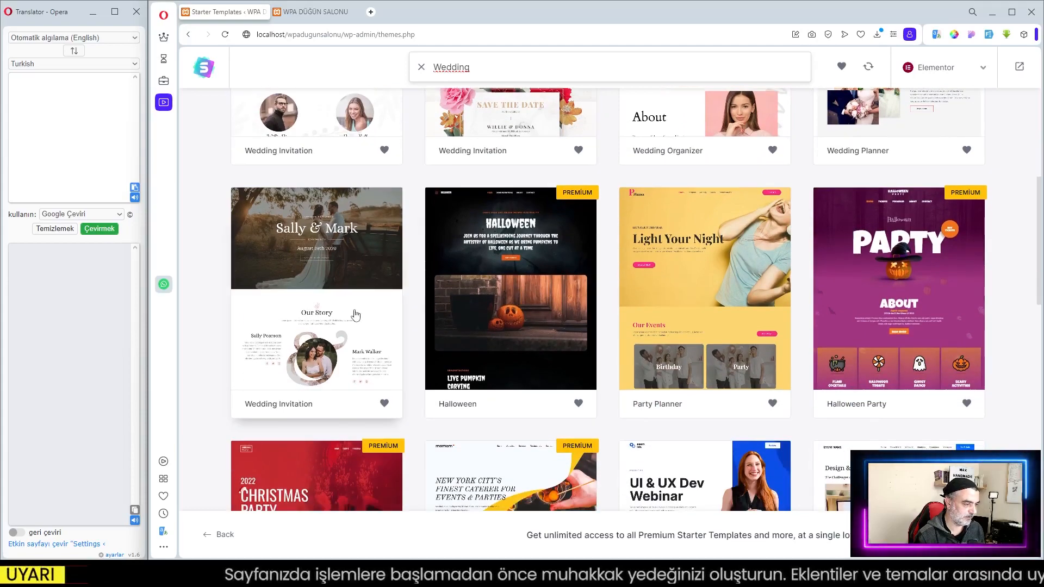
scroll(359, 326, down, 7)
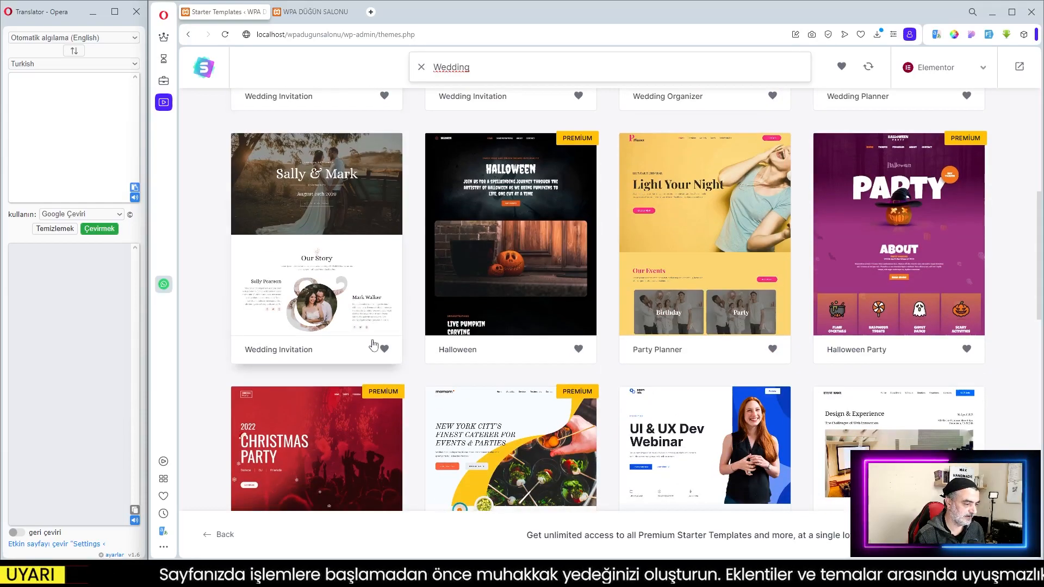
click(338, 259)
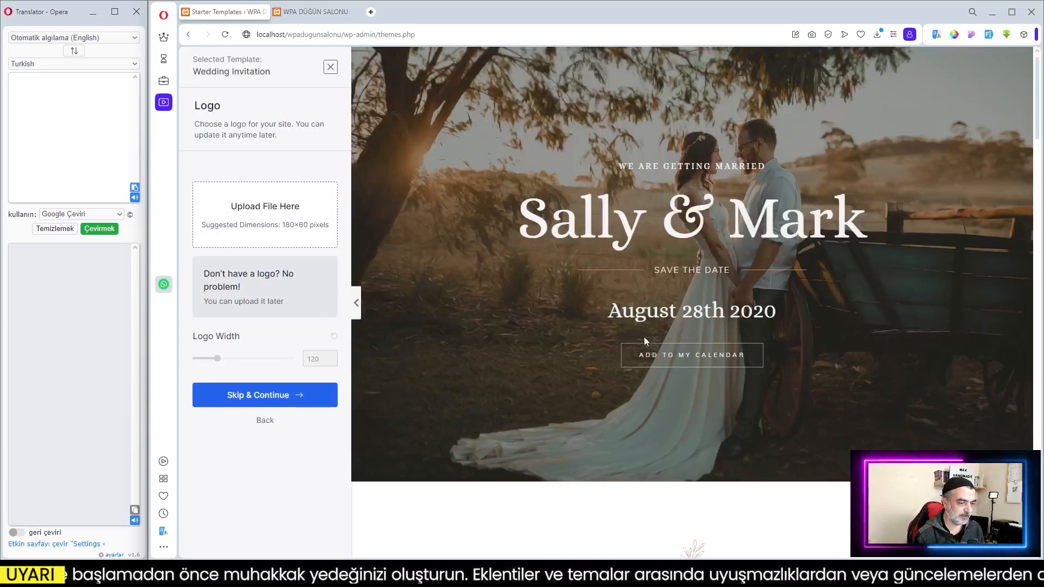
- Look through the whole Wedding Invitation preview and continue without uploading a logo
scroll(655, 331, down, 12)
scroll(594, 272, up, 5)
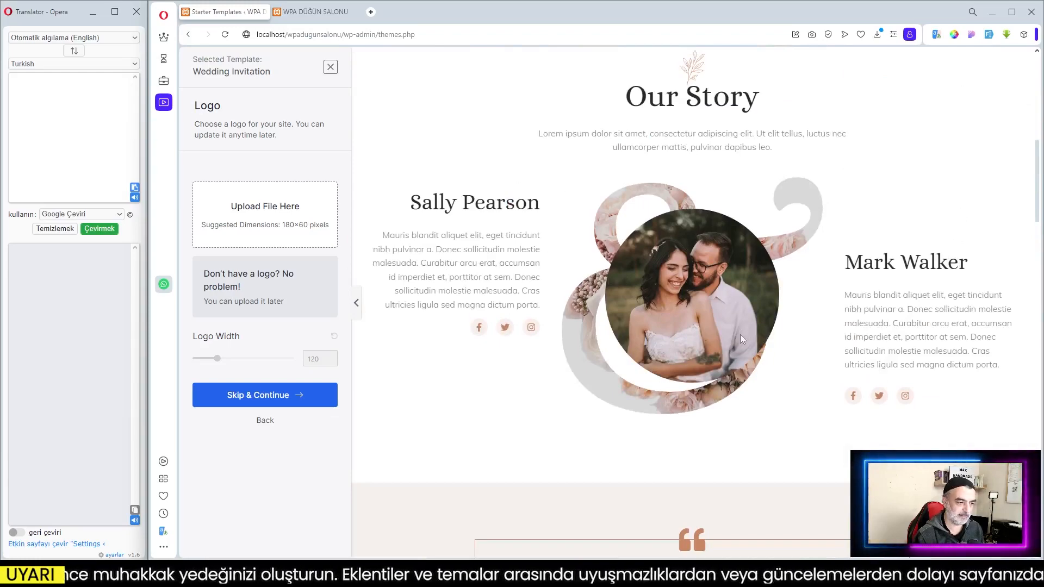
scroll(741, 338, down, 15)
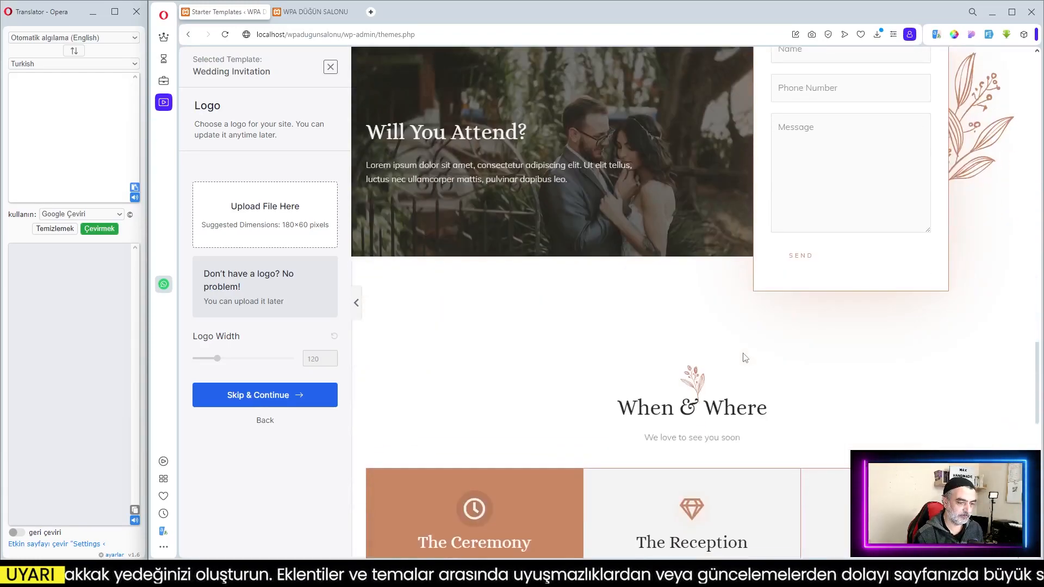
scroll(745, 357, down, 10)
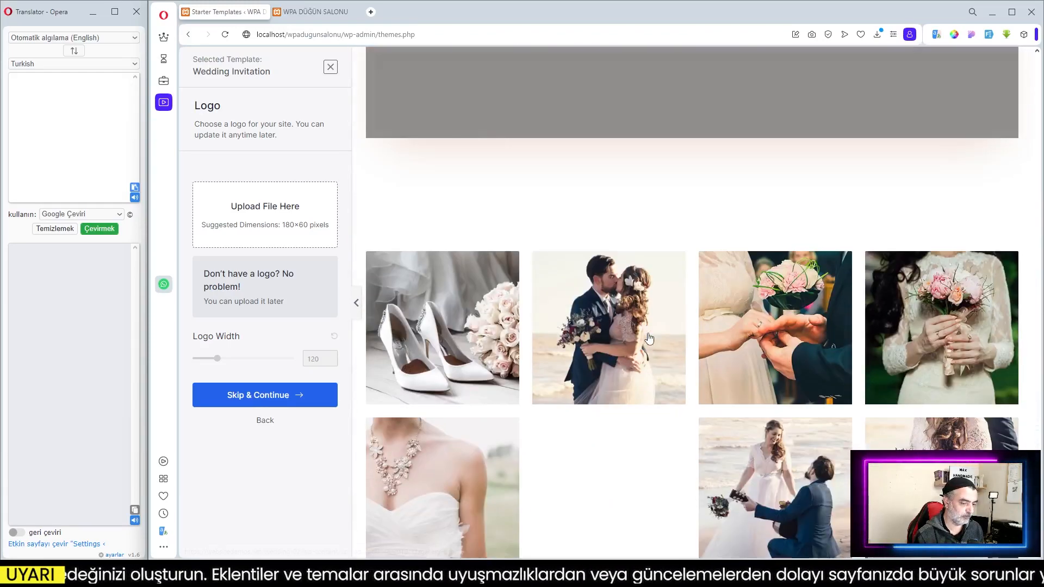
scroll(649, 338, up, 15)
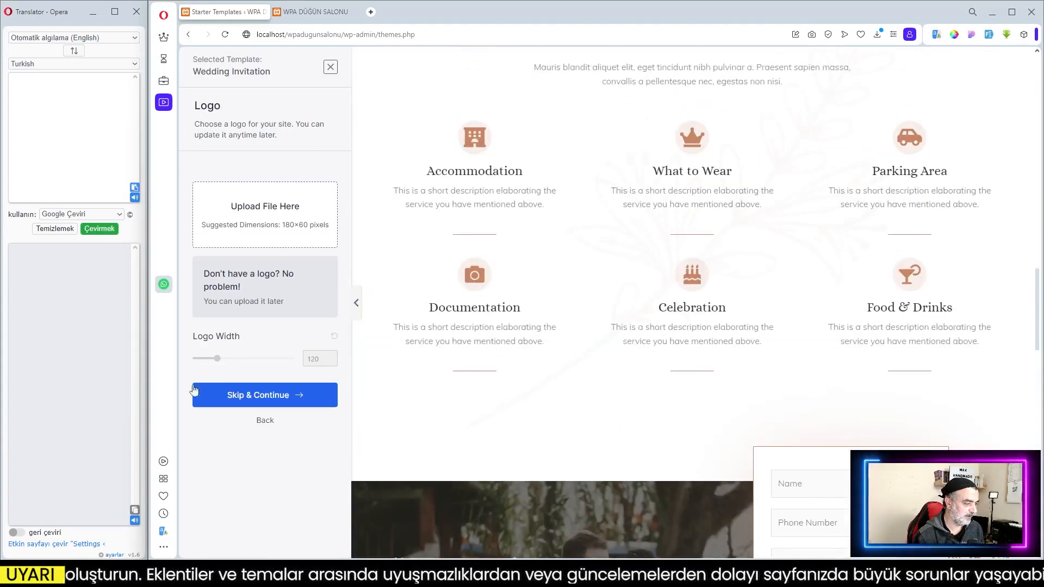
scroll(558, 387, up, 15)
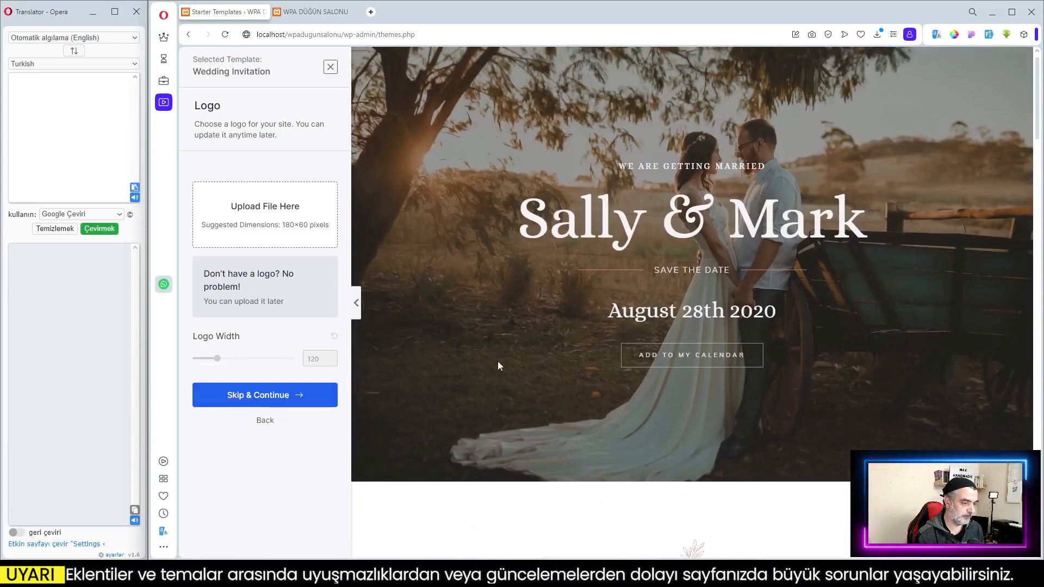
click(276, 396)
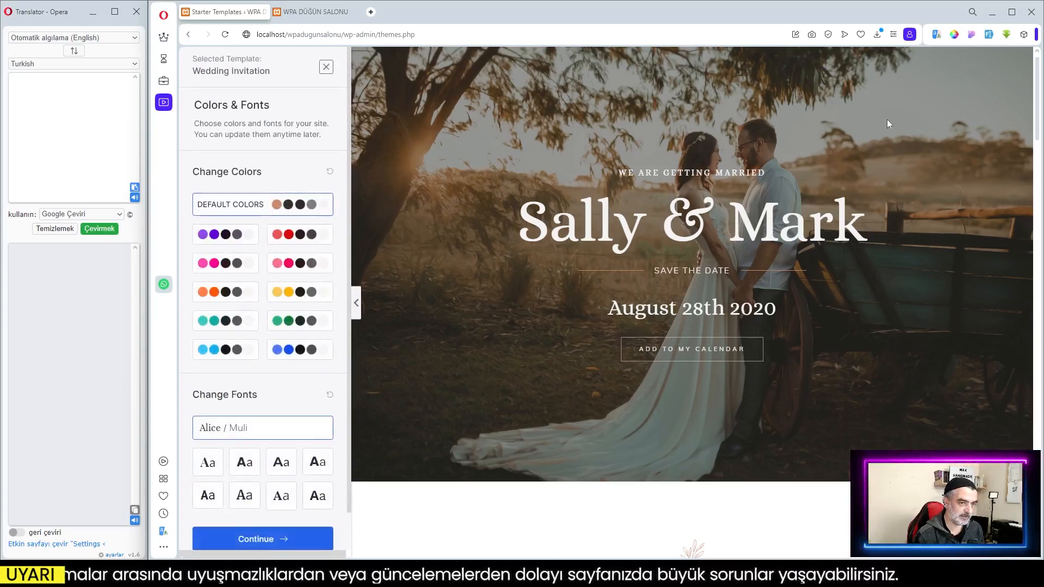
- Set the template's fonts to Montserrat / Lato and its colors to the yellow palette
click(280, 467)
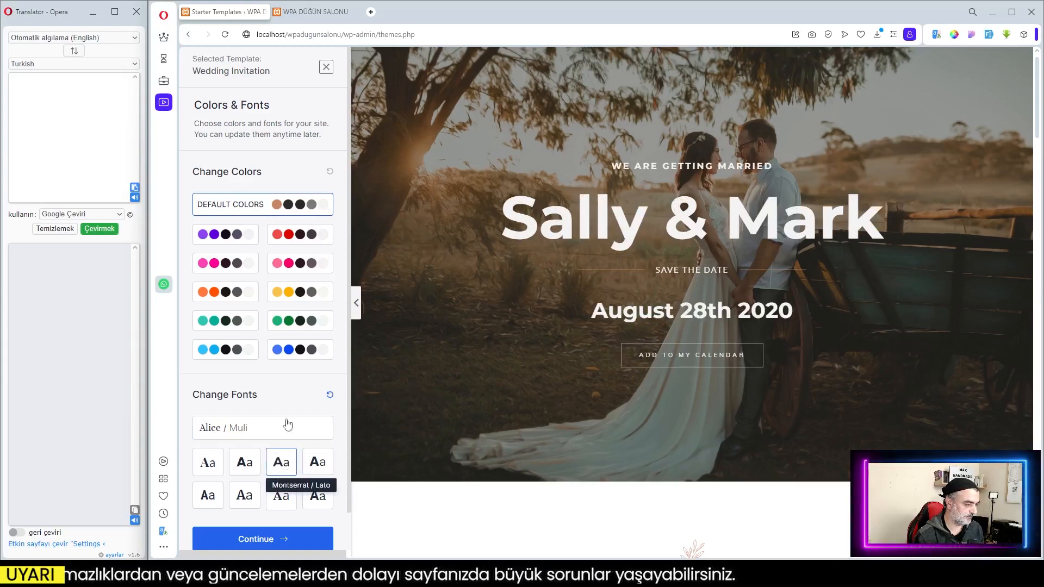
click(323, 294)
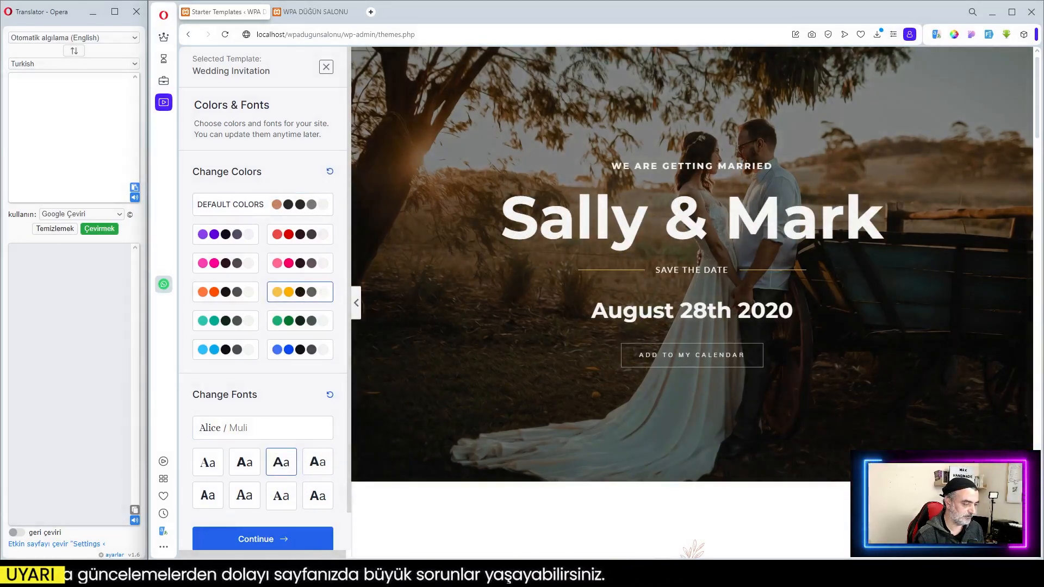
- Accept the style choices and submit the last setup form with the personal details empty to build the website
click(261, 537)
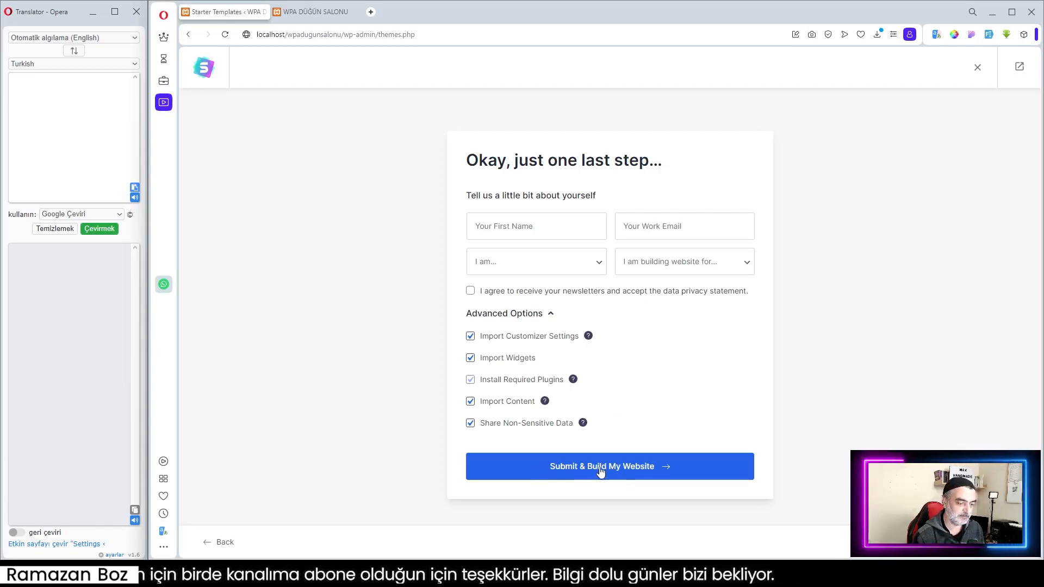
click(688, 469)
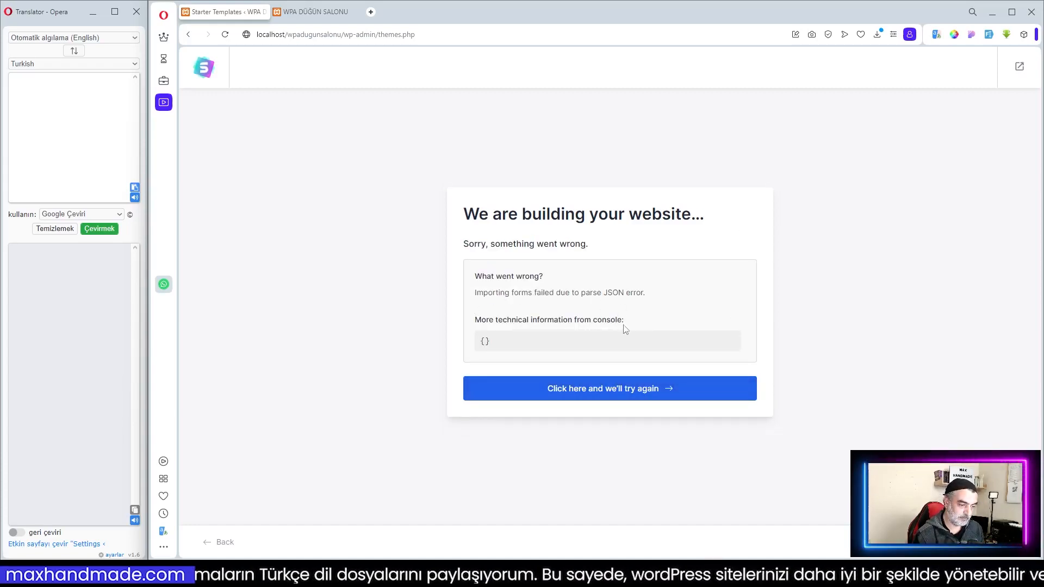
- Retry the failed template import with the same last-step options, and leave the setup wizard for the dashboard
click(606, 390)
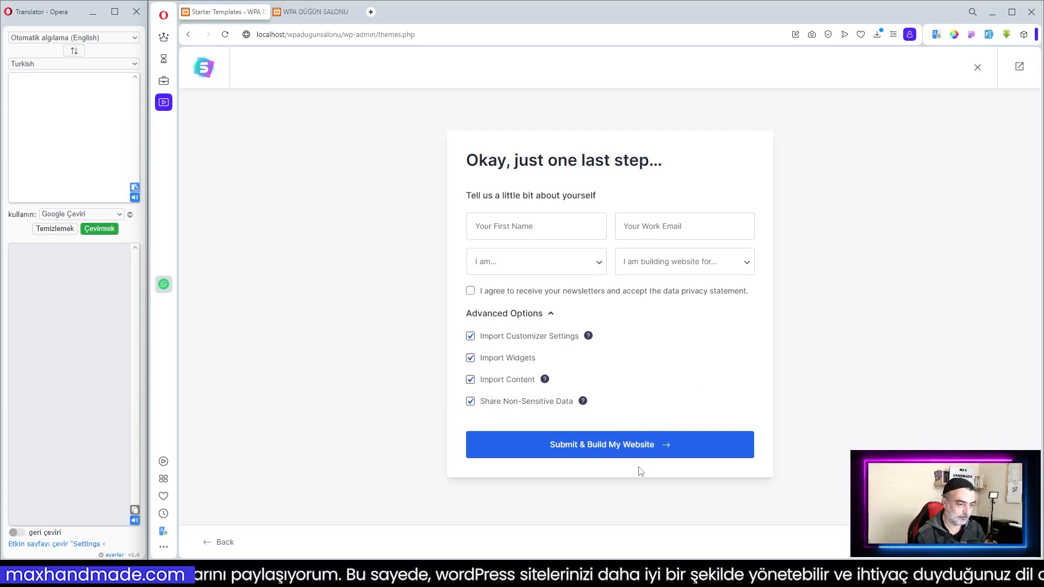
click(619, 451)
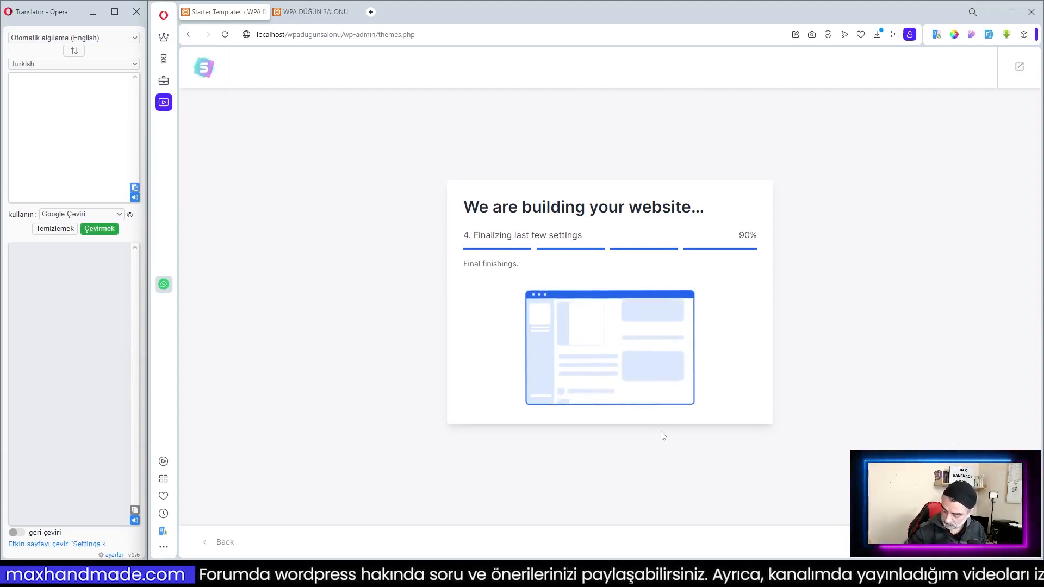
click(1020, 68)
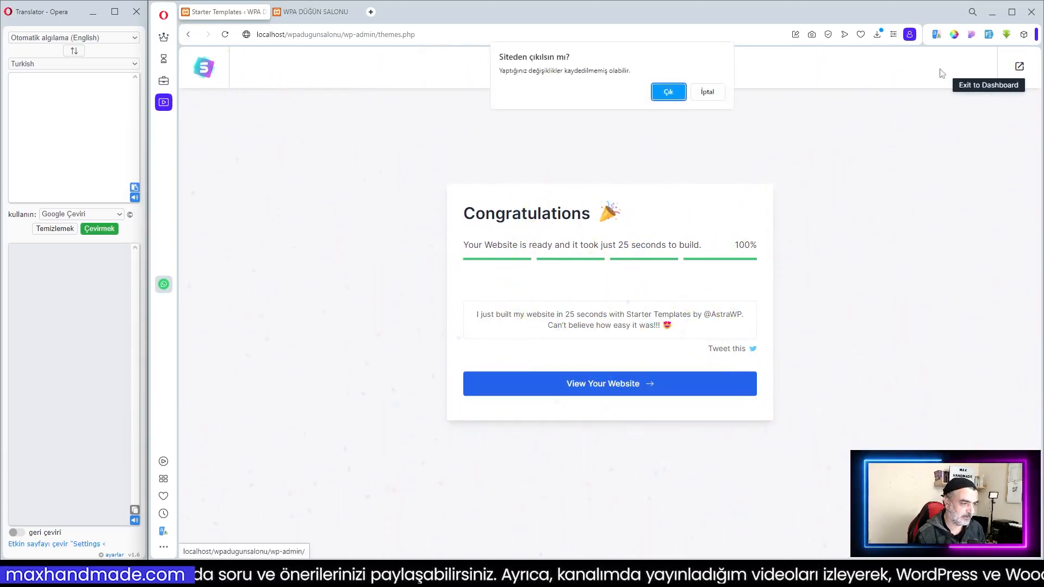
click(669, 92)
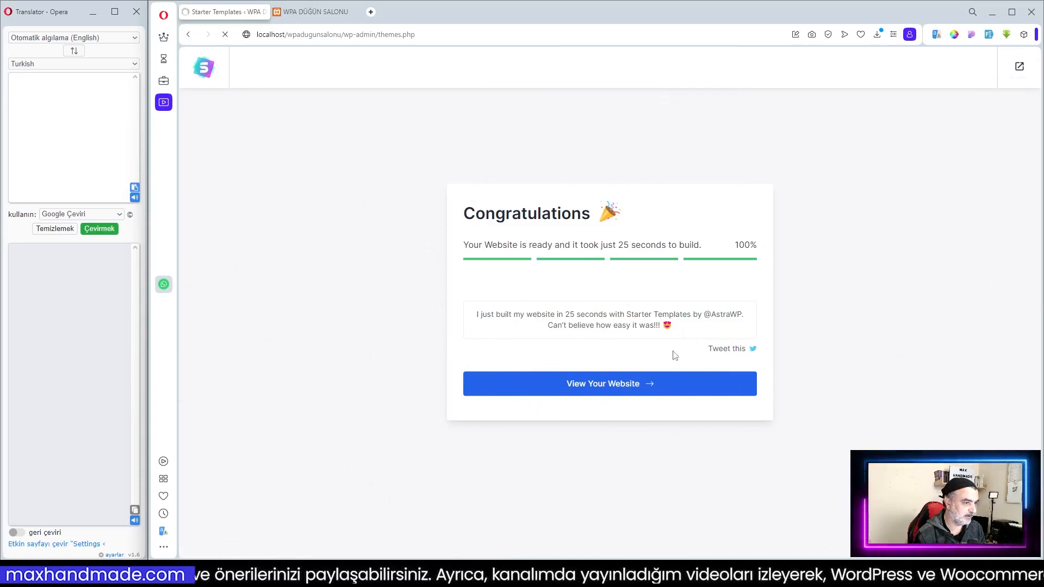
- Look through the imported wedding homepage on the site's front end, from the hero section to When & Where
click(319, 12)
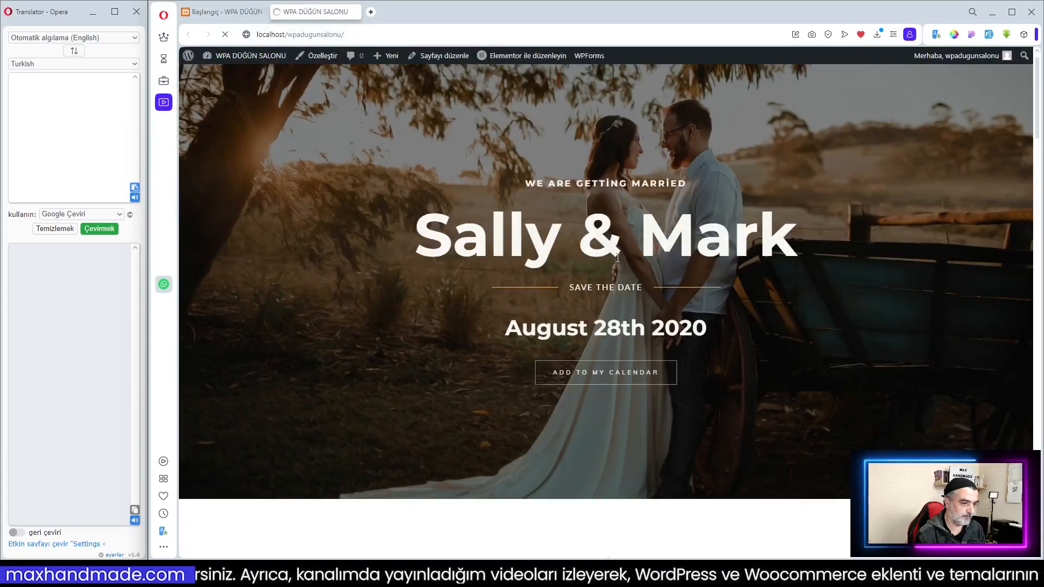
scroll(784, 255, down, 3)
scroll(785, 254, down, 10)
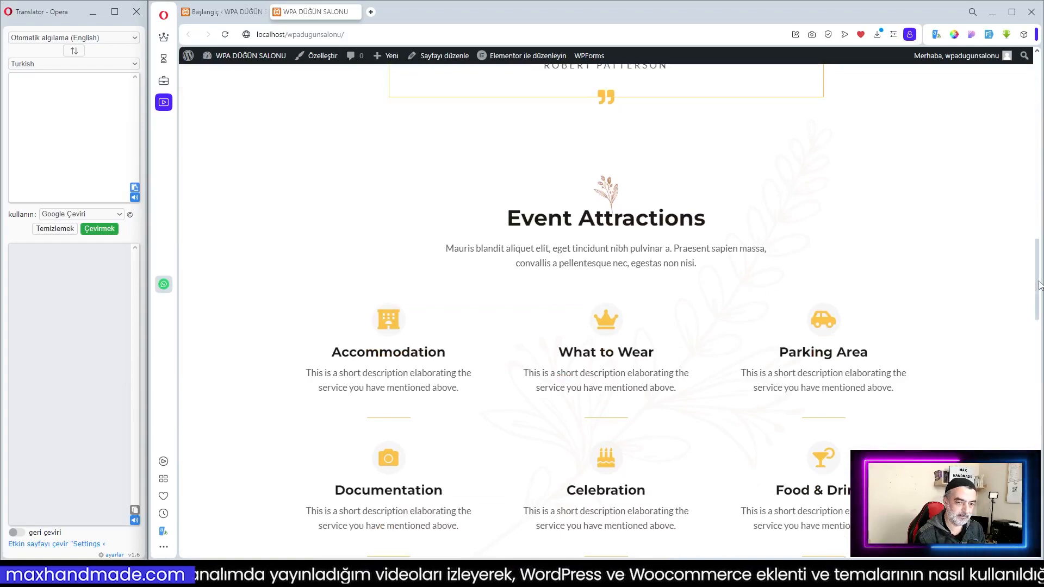
drag(1040, 285, 1040, 467)
scroll(696, 380, up, 10)
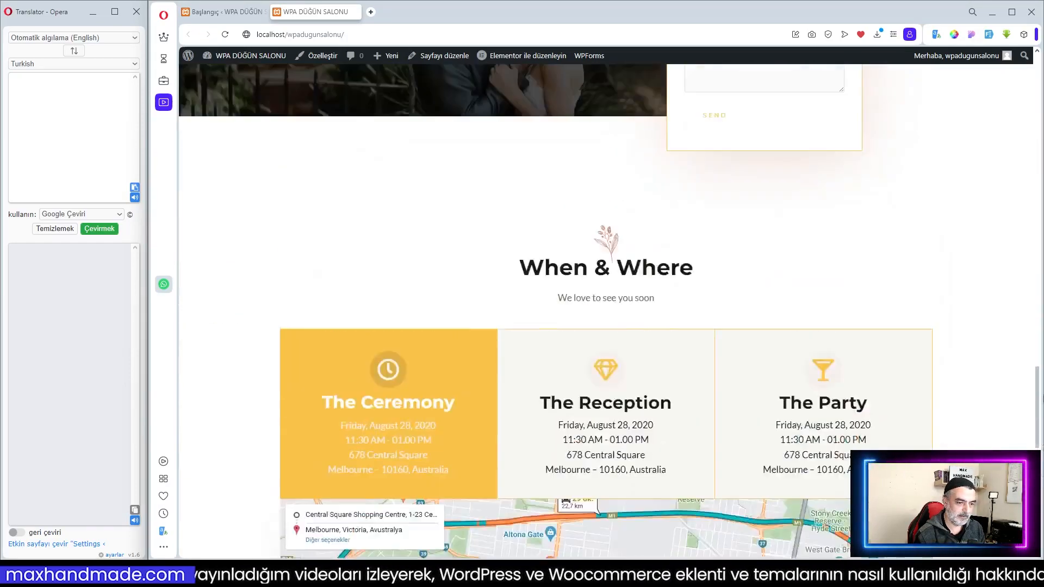
scroll(781, 290, up, 10)
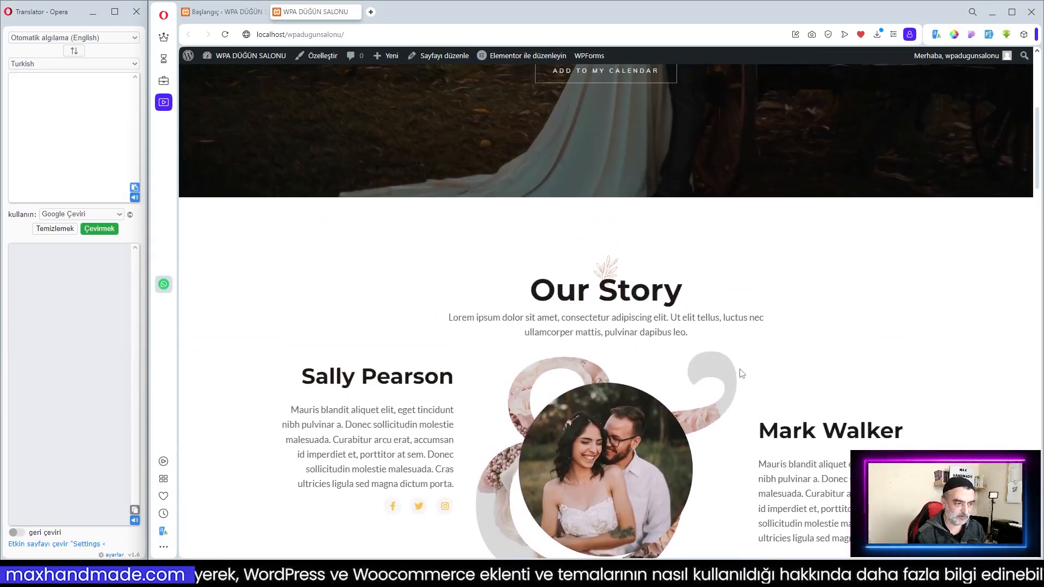
scroll(679, 377, up, 4)
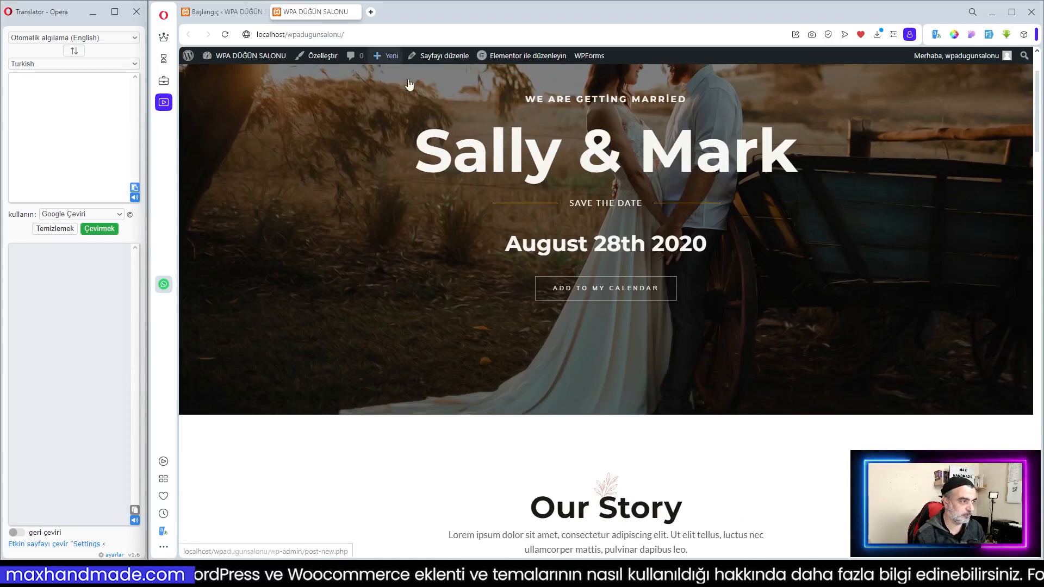
scroll(721, 267, up, 2)
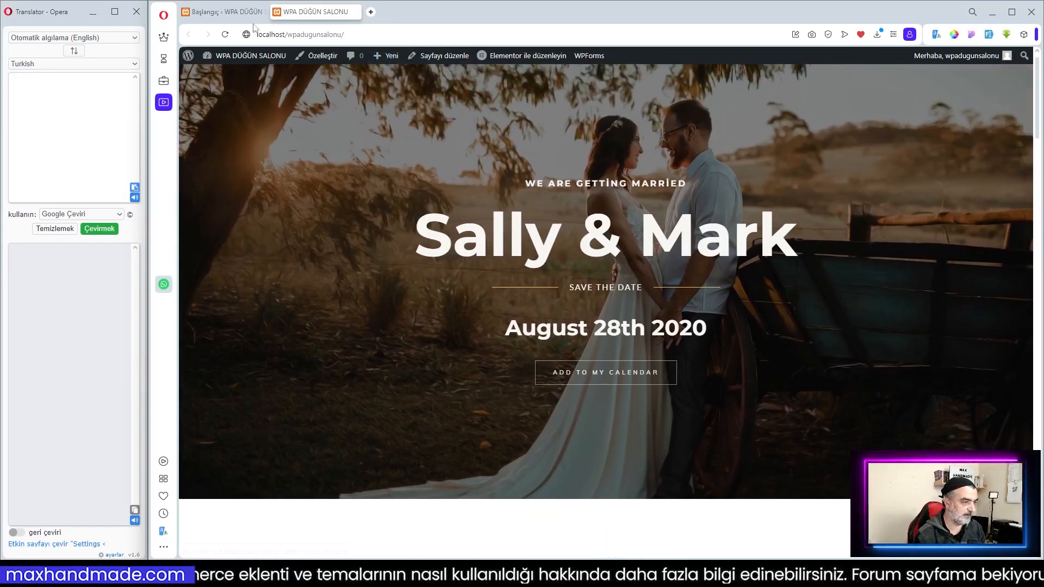
- Return to the WordPress dashboard and dismiss the Starter Templates review notice and the HubSpot connection notice
click(222, 16)
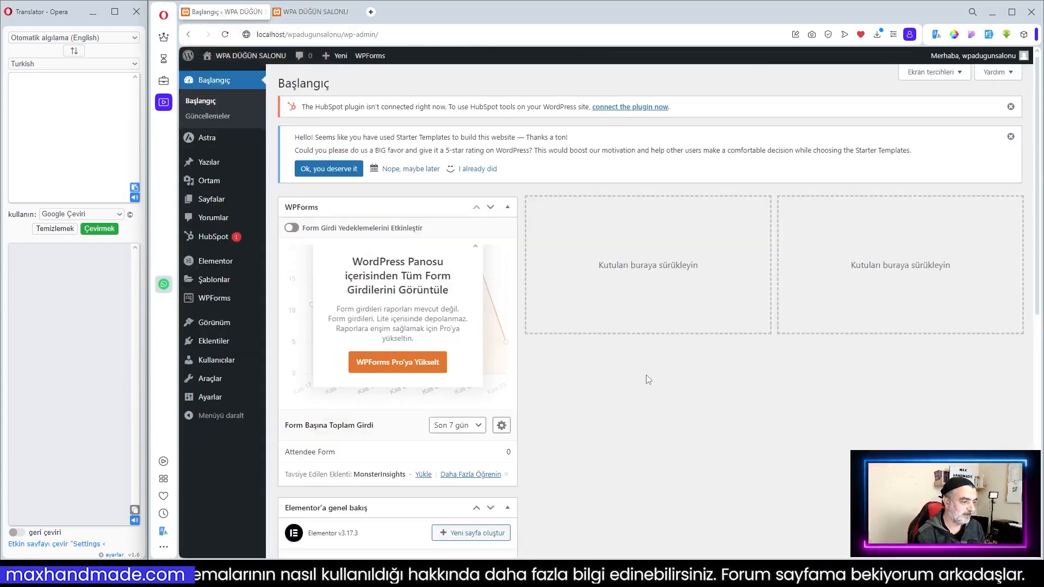
click(1013, 137)
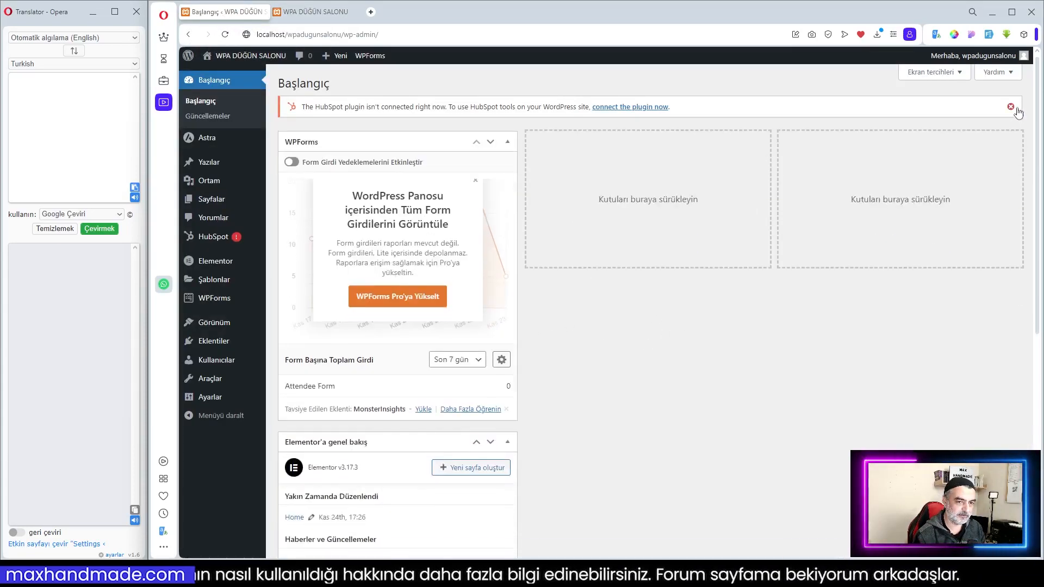
click(1011, 108)
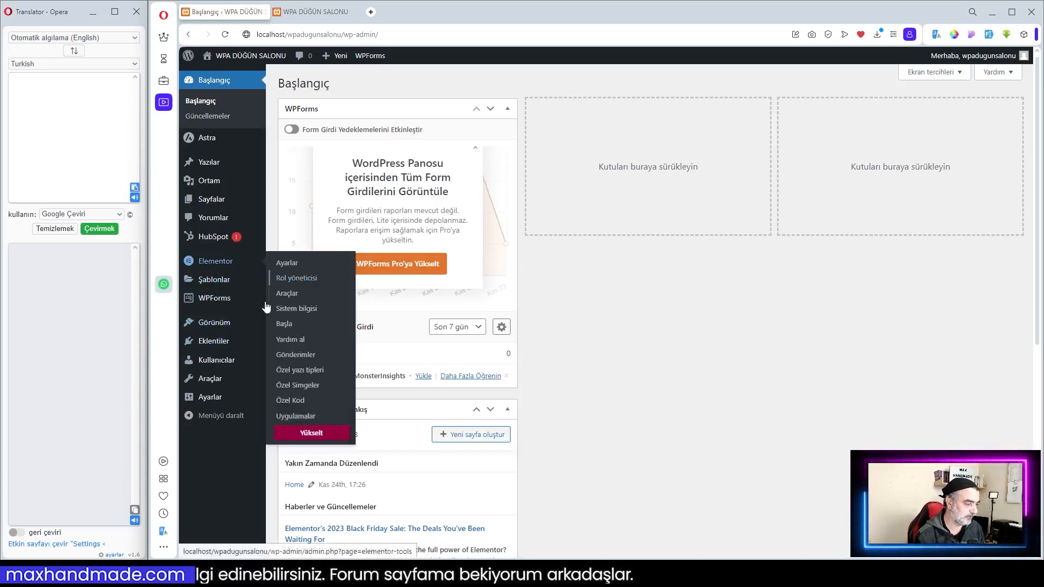
- Search for "booking" among the plugins available to add to the site
mouse_move(217, 343)
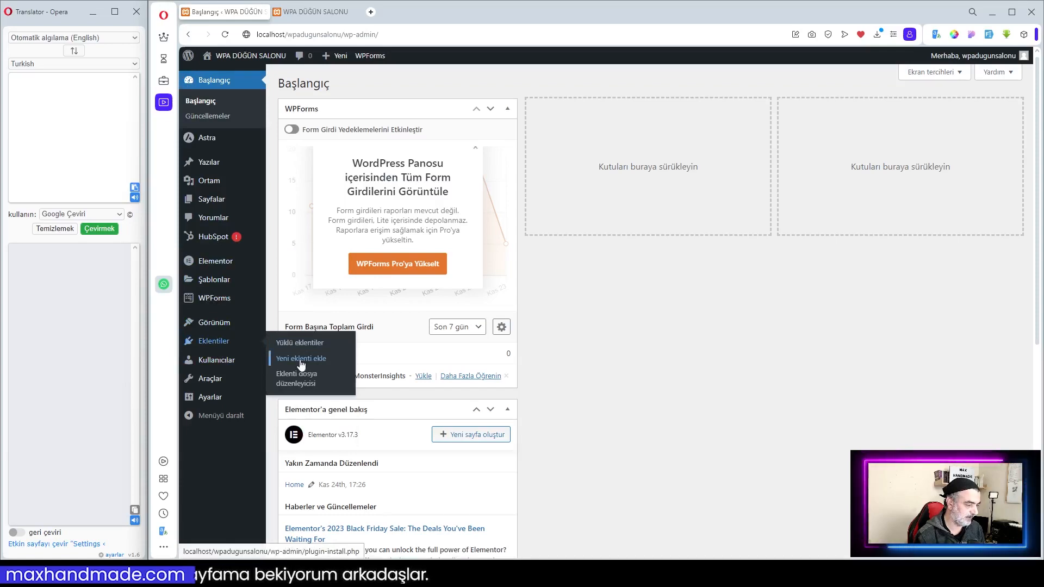
click(914, 140)
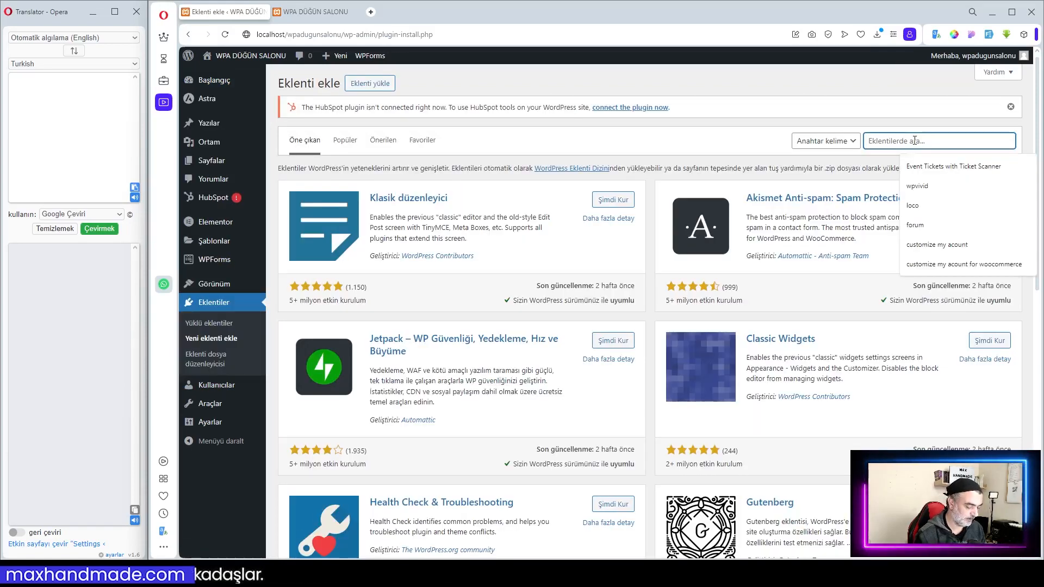
text(boo)
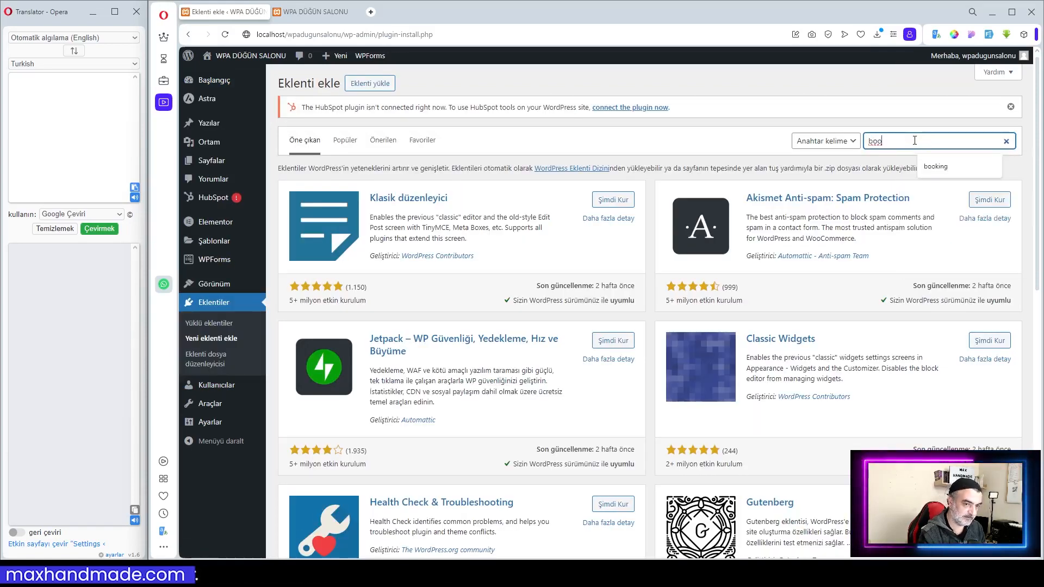
text(king)
key(Return)
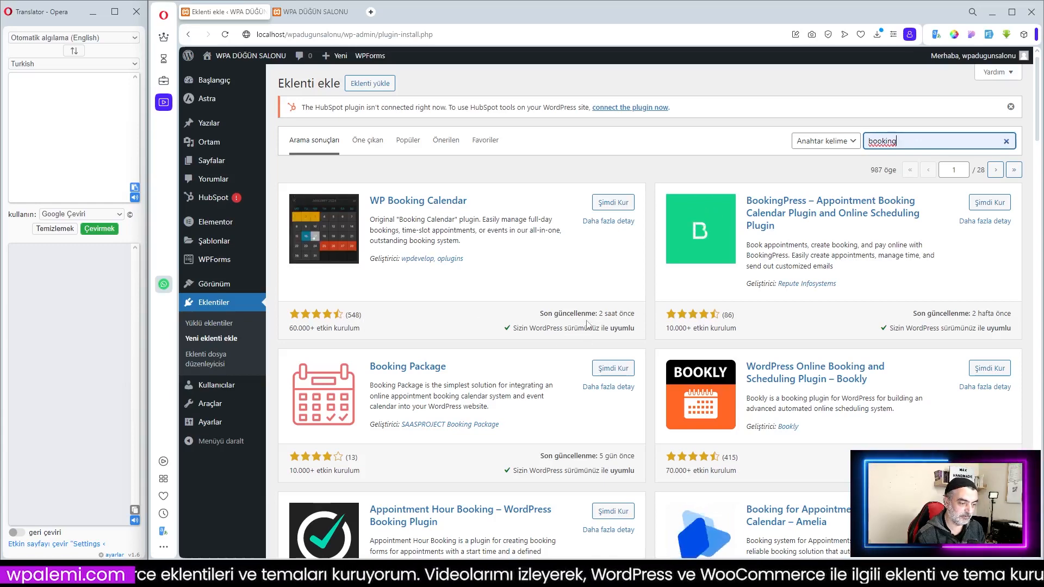
- Install and activate the WP Booking Calendar plugin
click(510, 298)
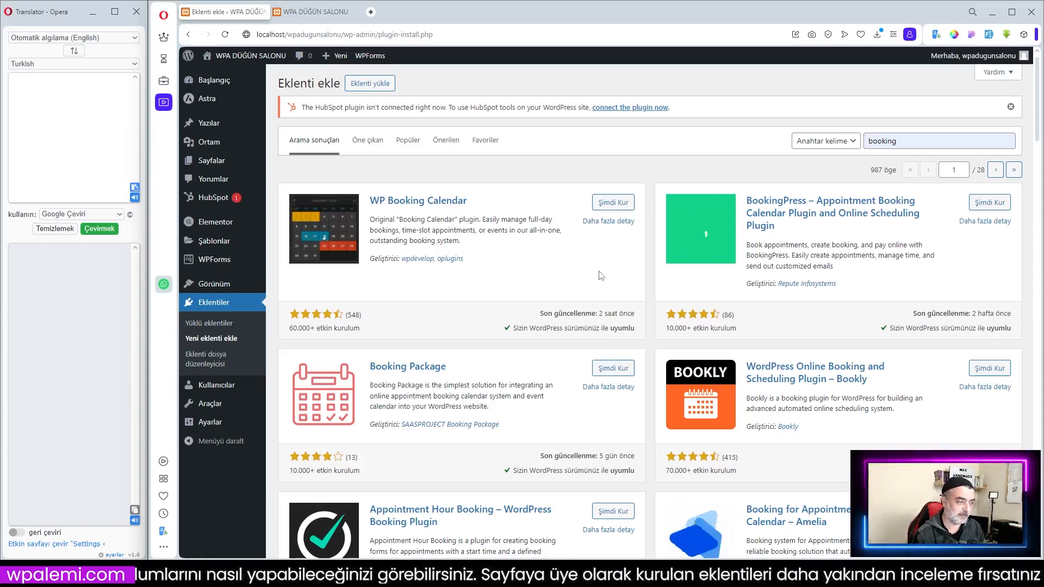
click(617, 204)
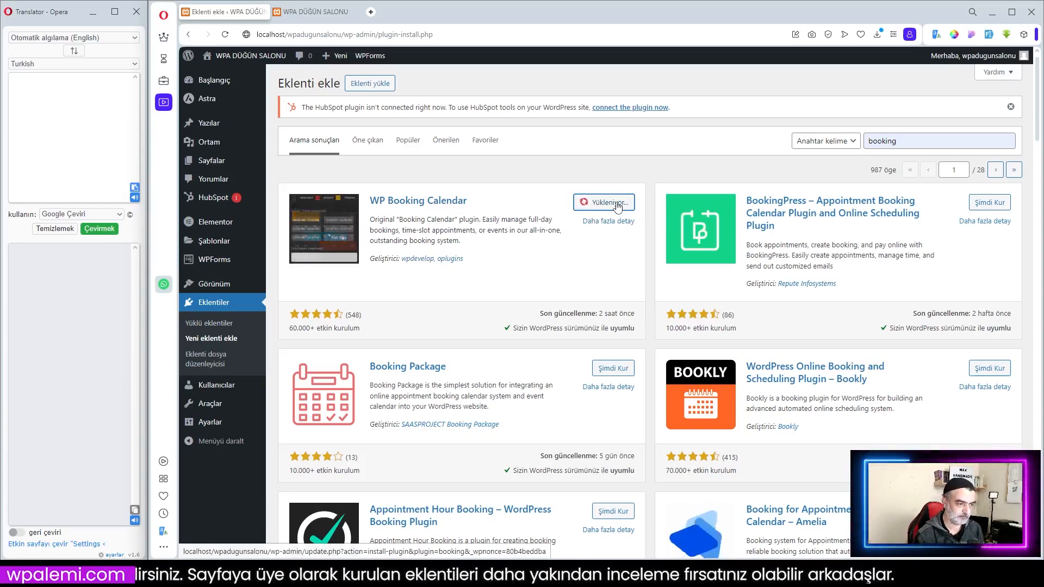
click(615, 204)
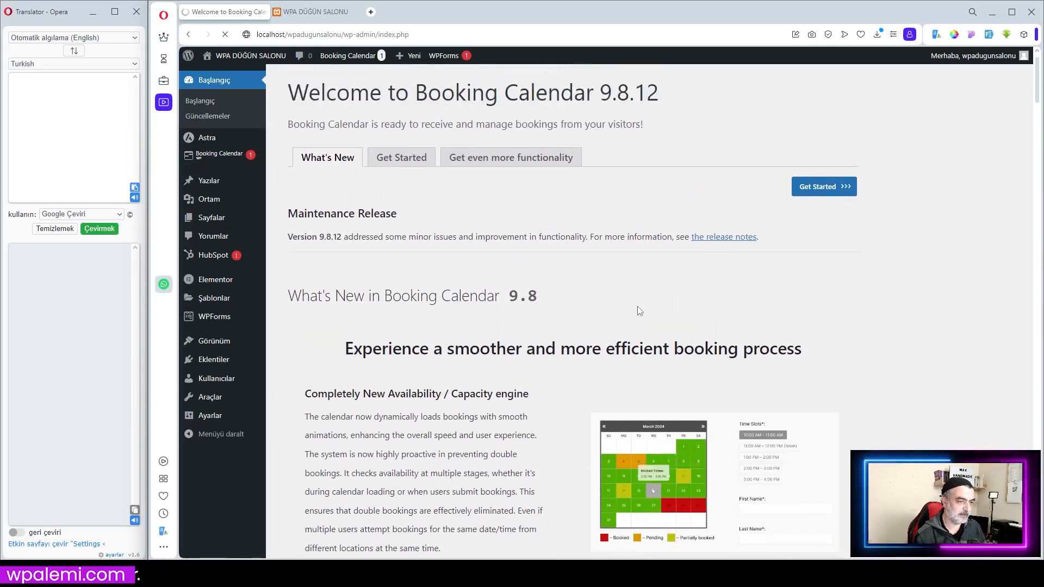
- Look through the Booking Calendar What's New page, covering the 9.8 features, premium version changes and additional improvements
scroll(639, 311, down, 3)
scroll(637, 306, down, 10)
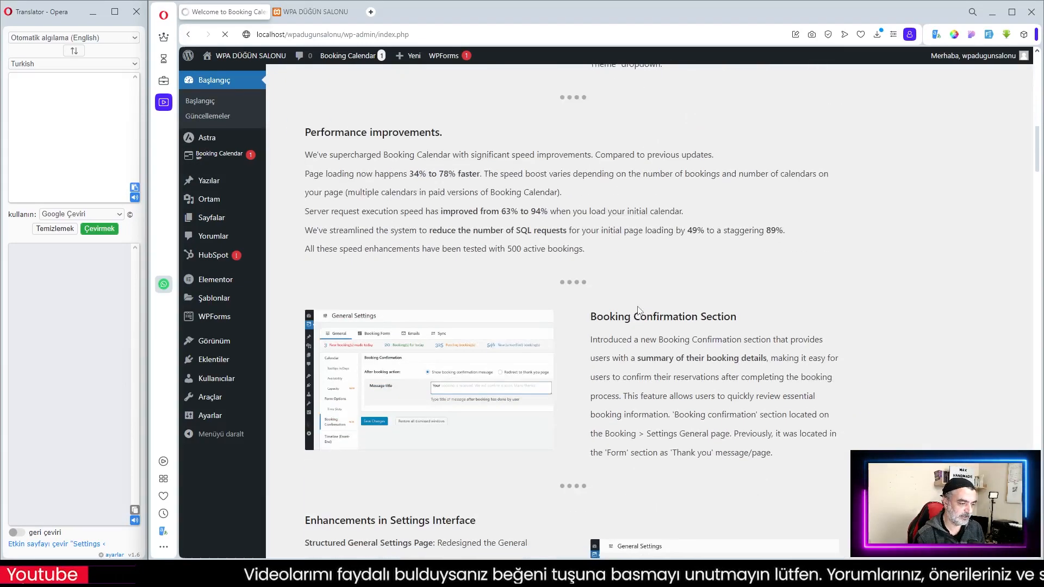
scroll(712, 308, down, 5)
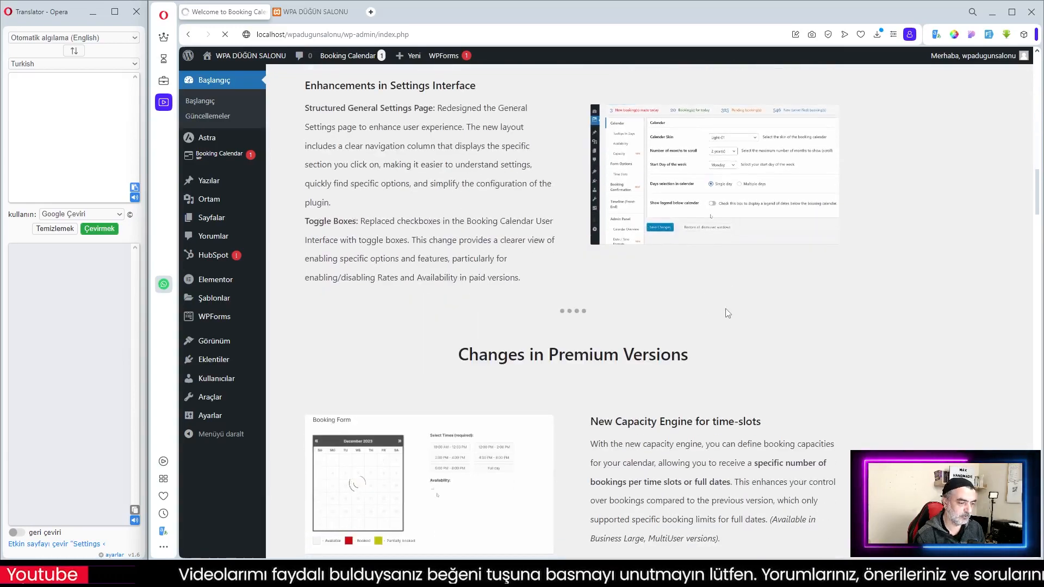
scroll(724, 311, up, 7)
scroll(726, 314, up, 3)
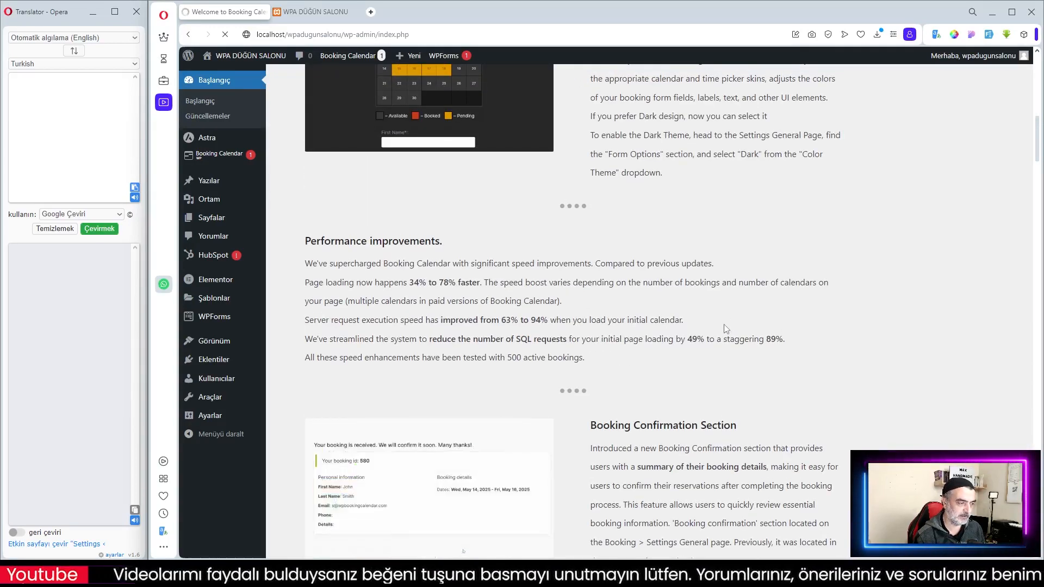
scroll(725, 326, up, 4)
scroll(726, 328, up, 4)
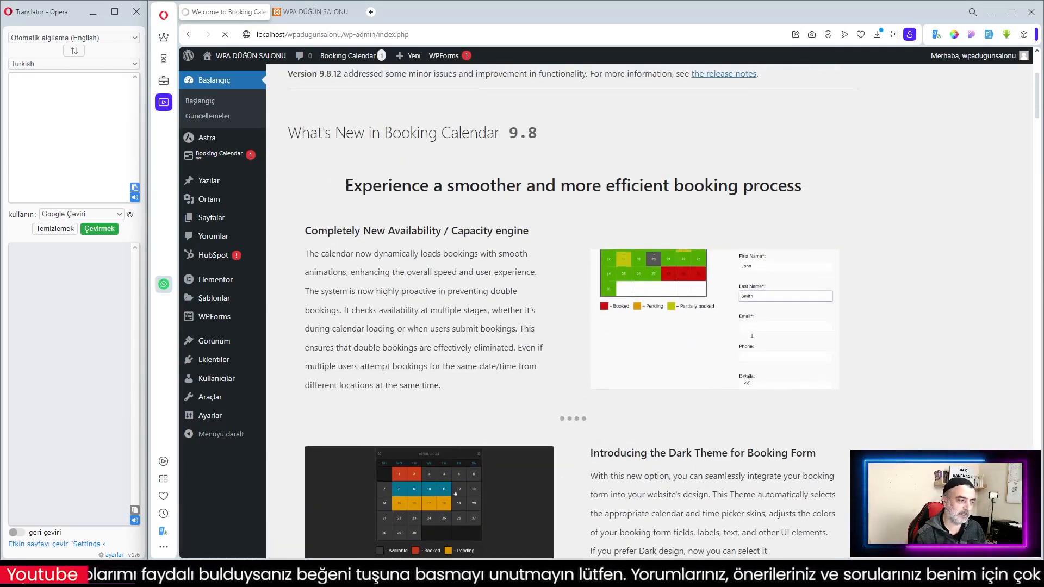
scroll(681, 340, up, 3)
scroll(682, 339, down, 12)
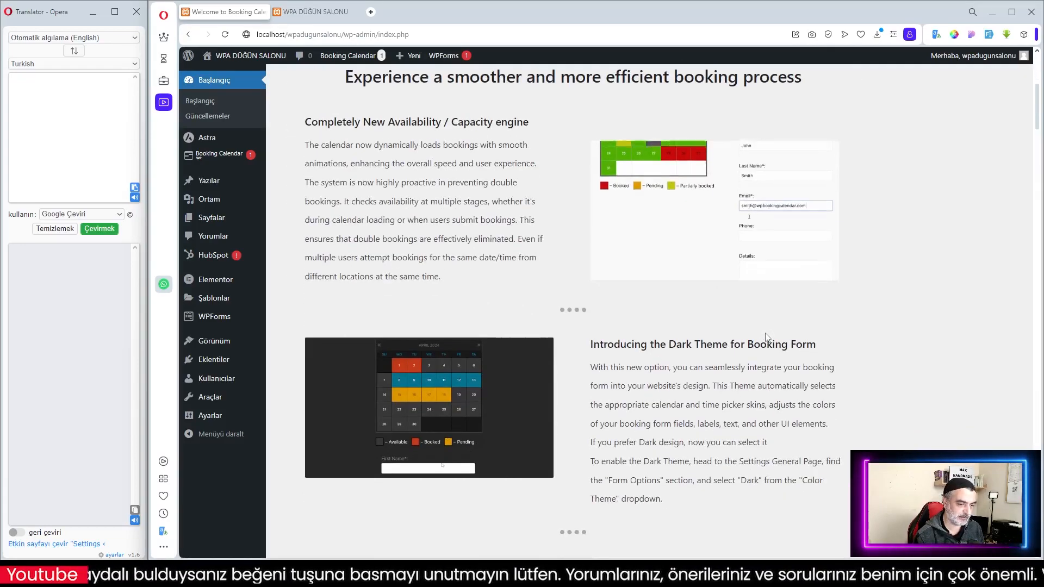
scroll(767, 338, down, 15)
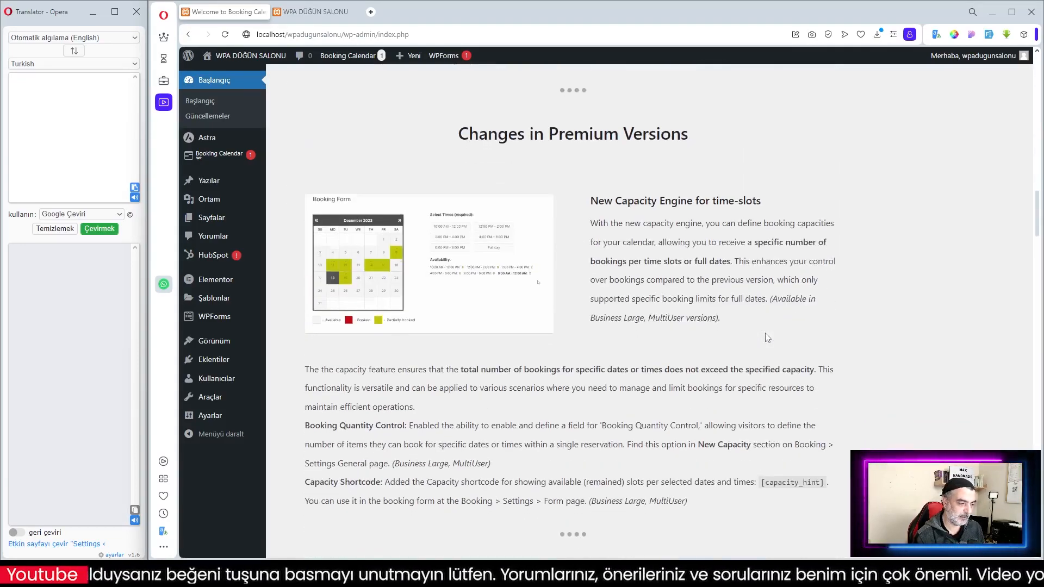
scroll(767, 337, down, 4)
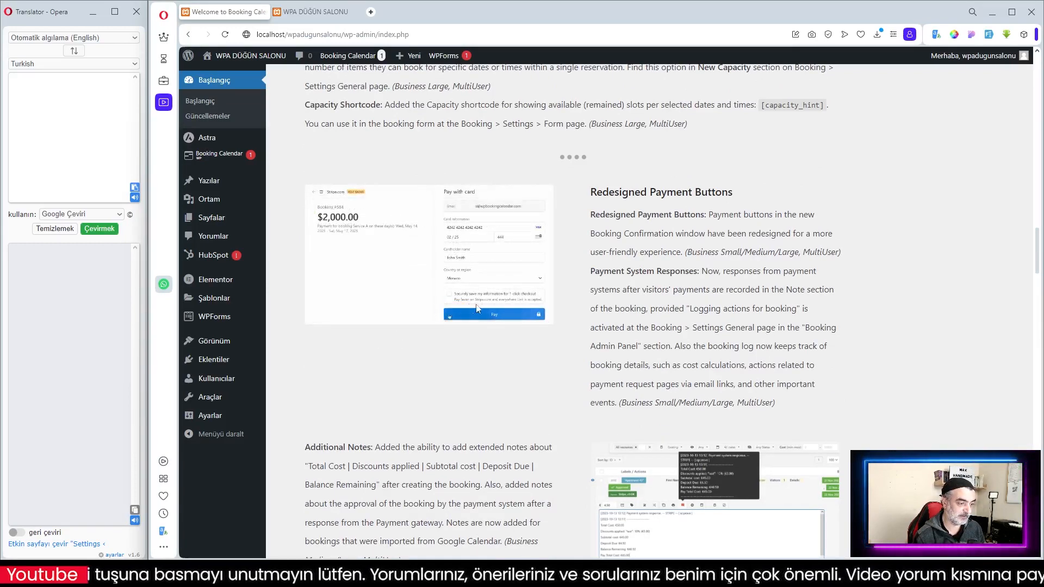
scroll(787, 346, down, 5)
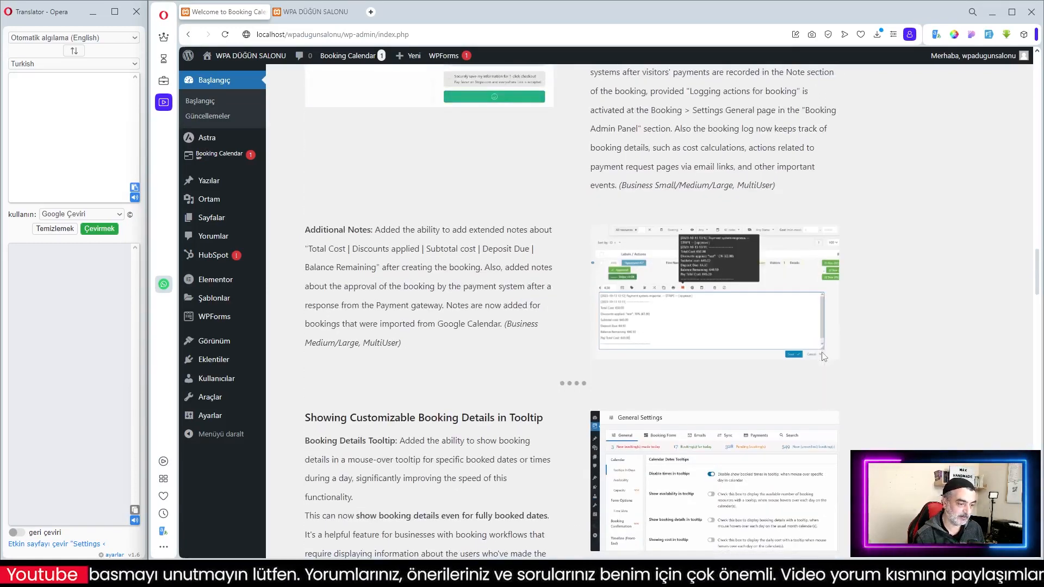
scroll(824, 355, down, 14)
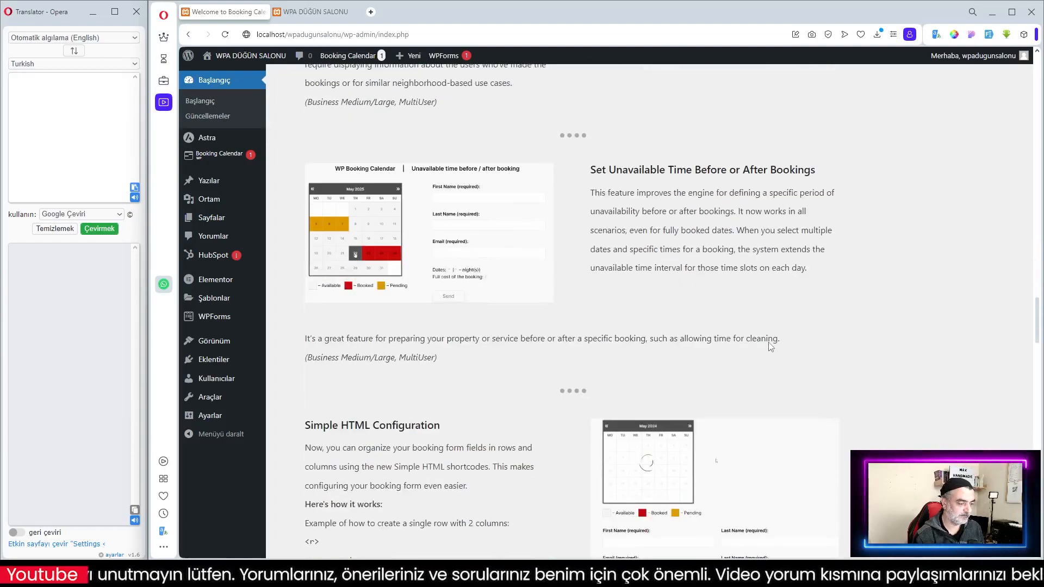
scroll(846, 341, down, 6)
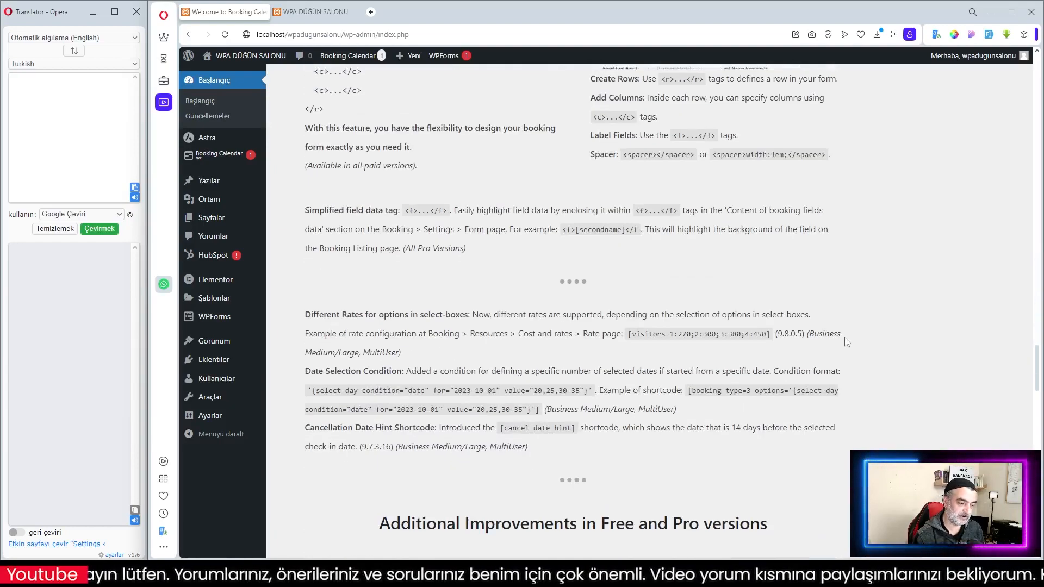
scroll(845, 337, down, 3)
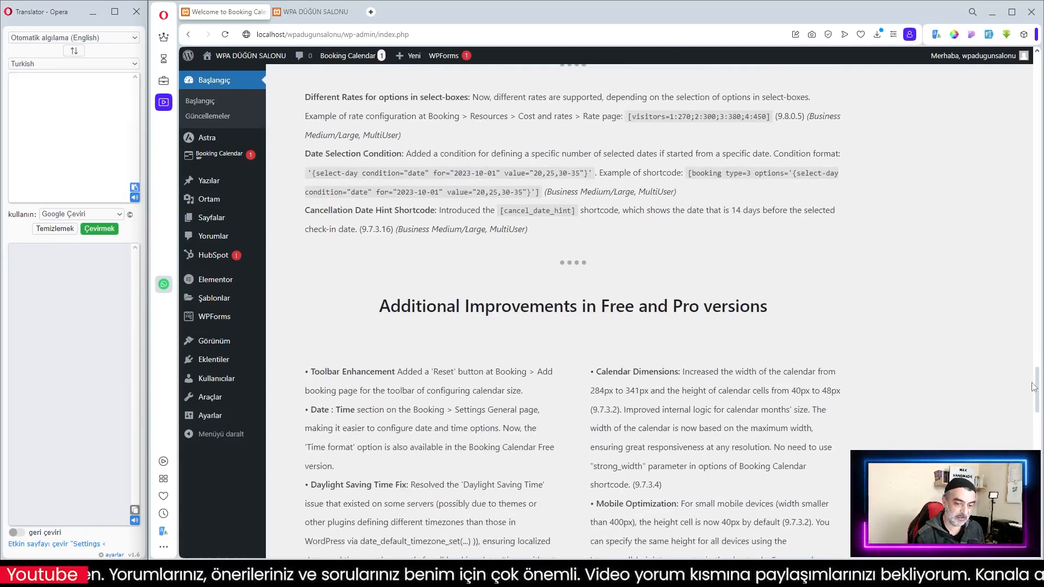
mouse_move(1033, 388)
mouse_down()
mouse_move(1035, 500)
mouse_move(1035, 391)
mouse_up()
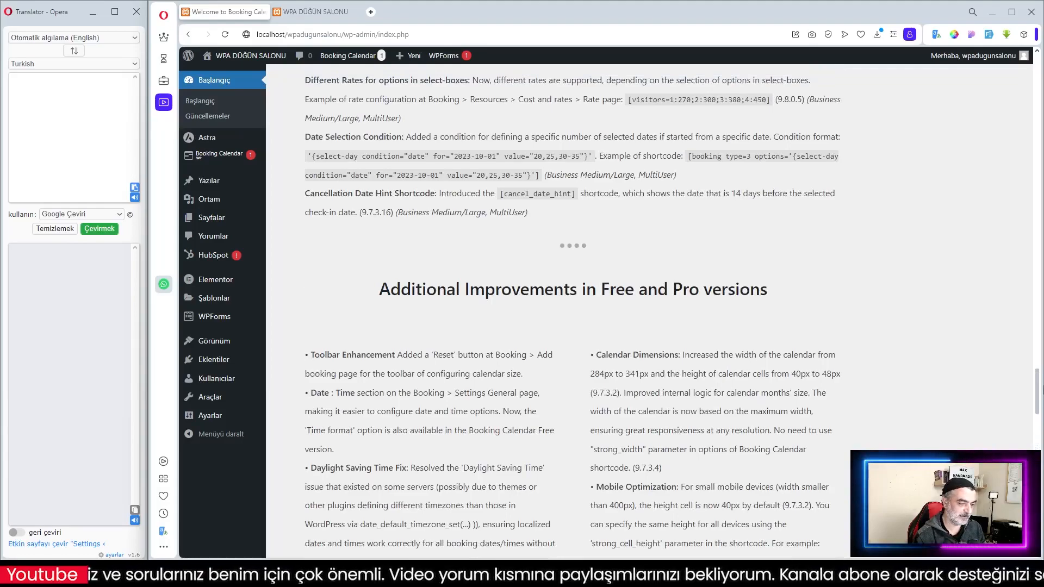
scroll(562, 108, up, 20)
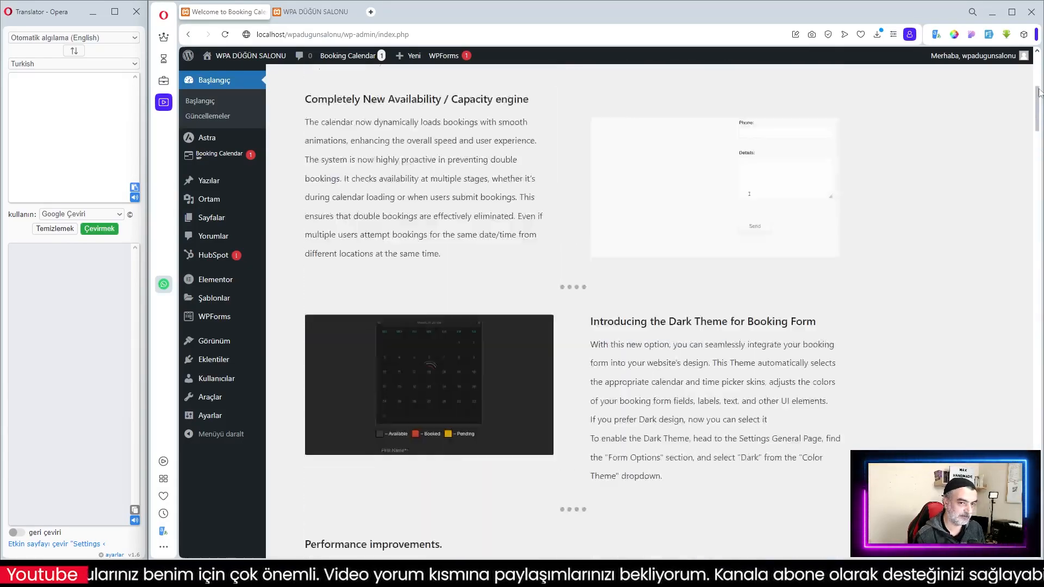
- Open the Booking Calendar's booking listing
mouse_move(222, 159)
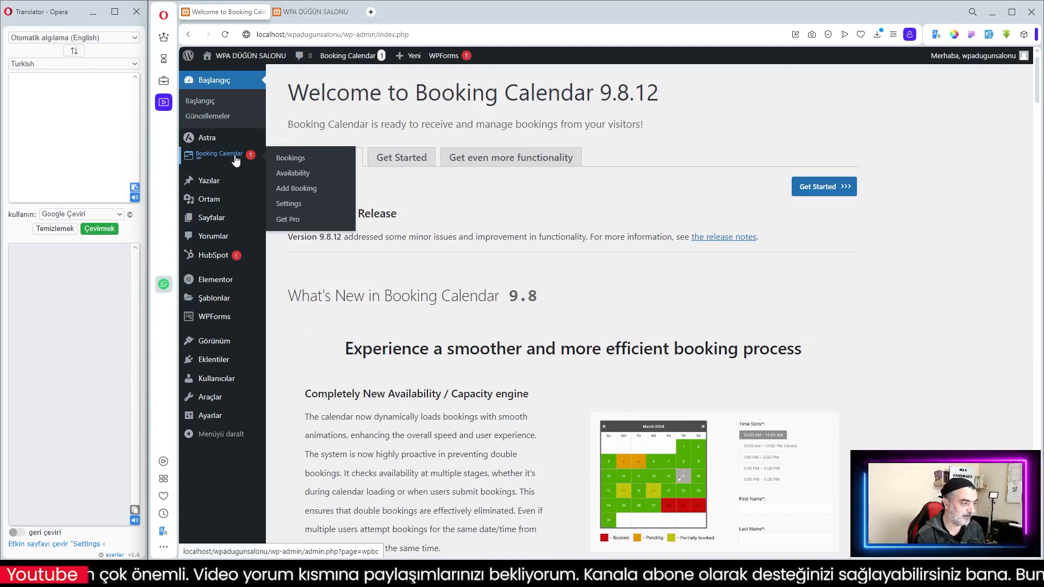
click(218, 163)
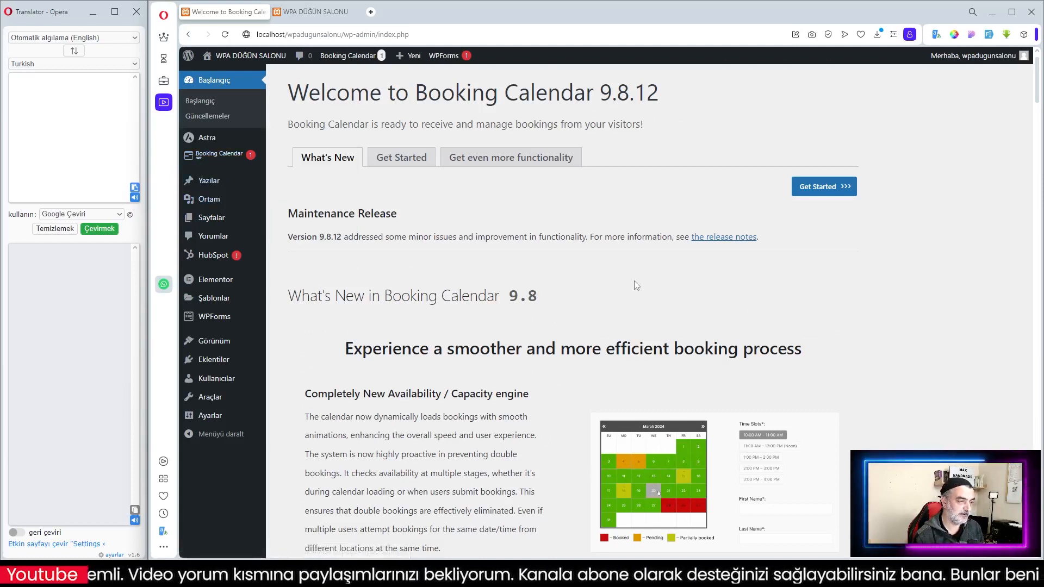
mouse_move(228, 162)
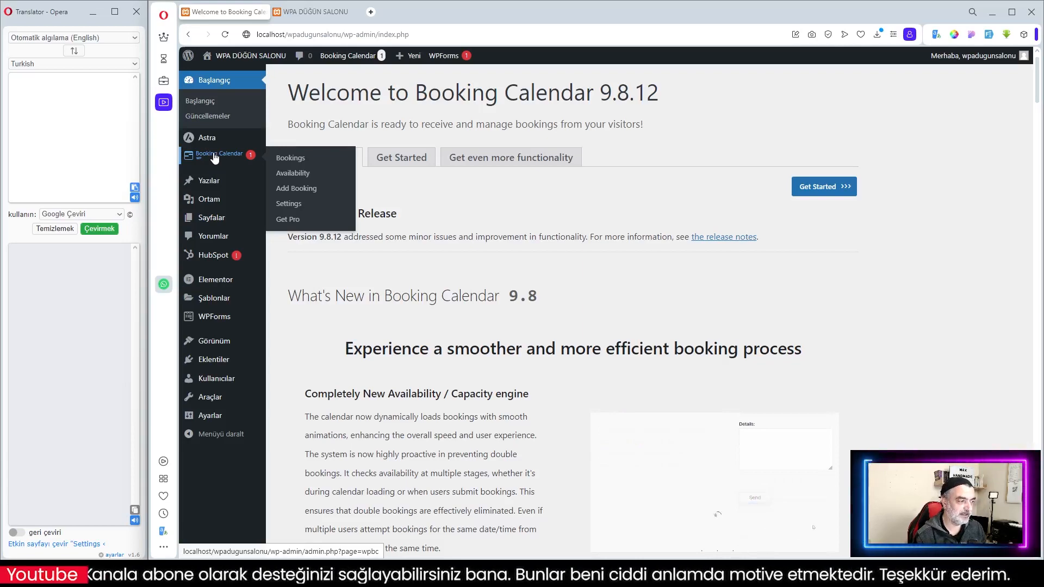
click(215, 157)
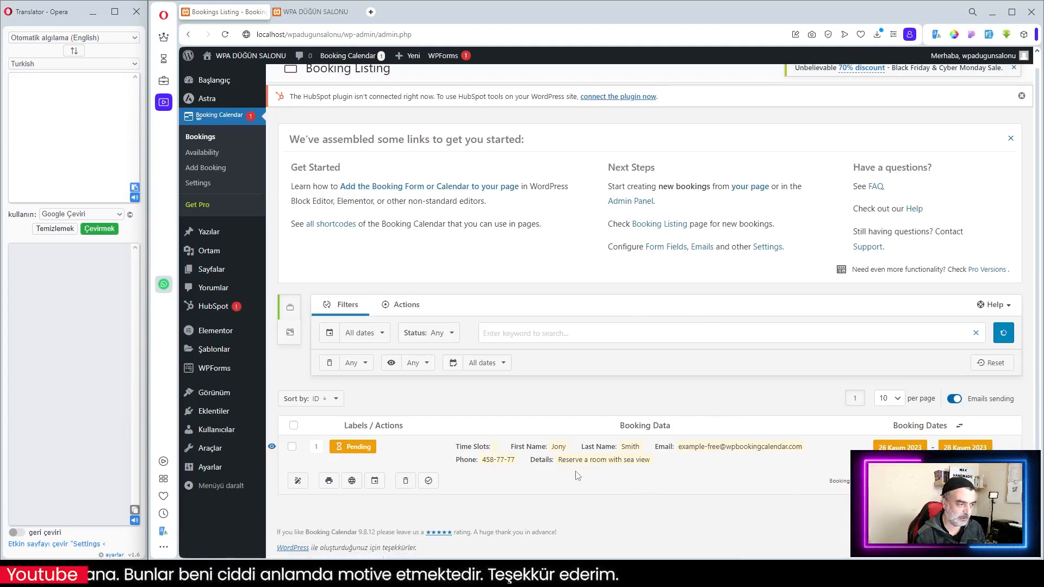
- Review the Booking Calendar's availability page, covering the monthly calendars and the colour legend
click(202, 152)
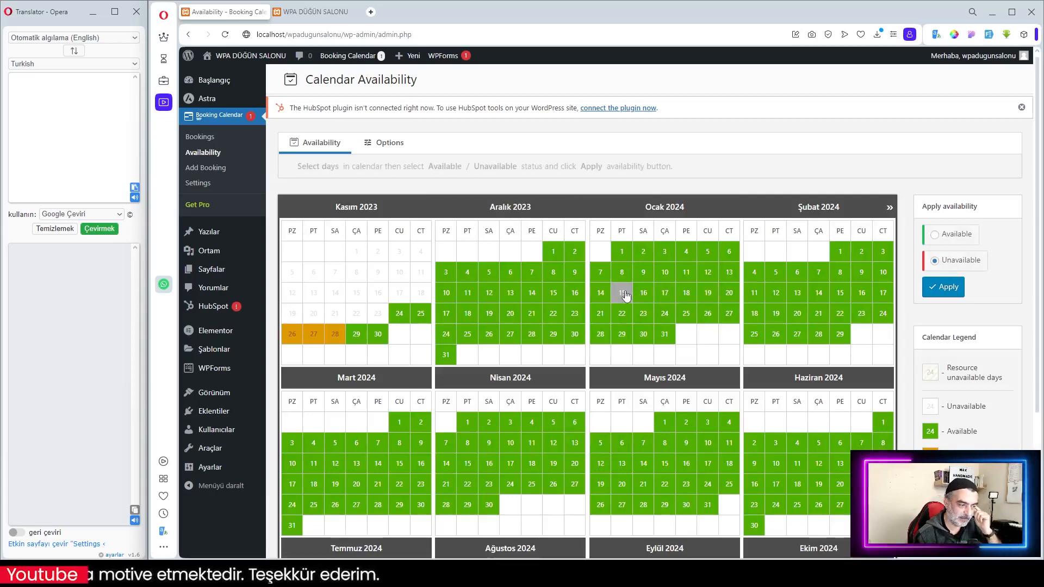
scroll(627, 294, down, 2)
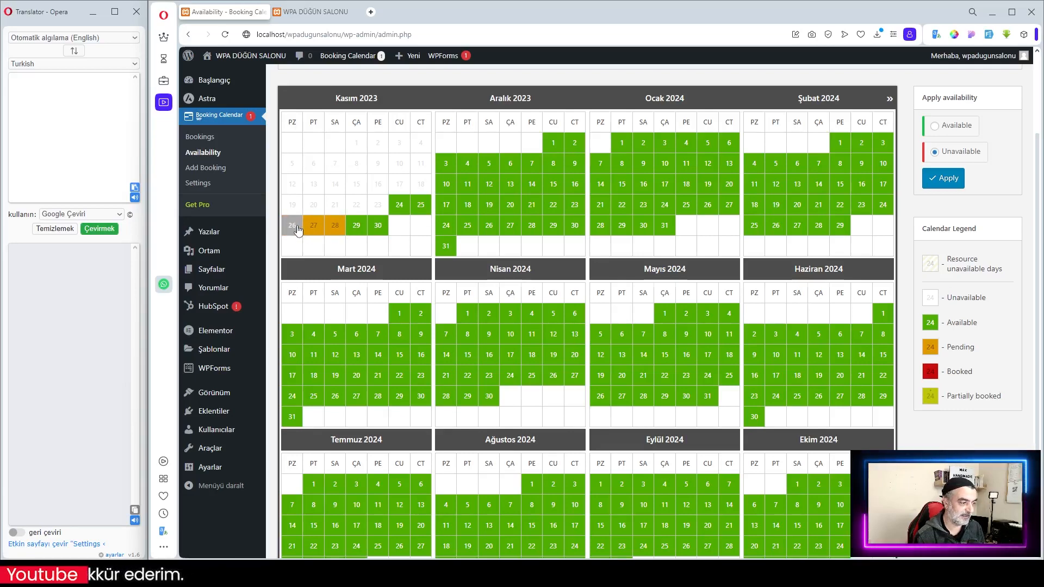
scroll(577, 257, down, 2)
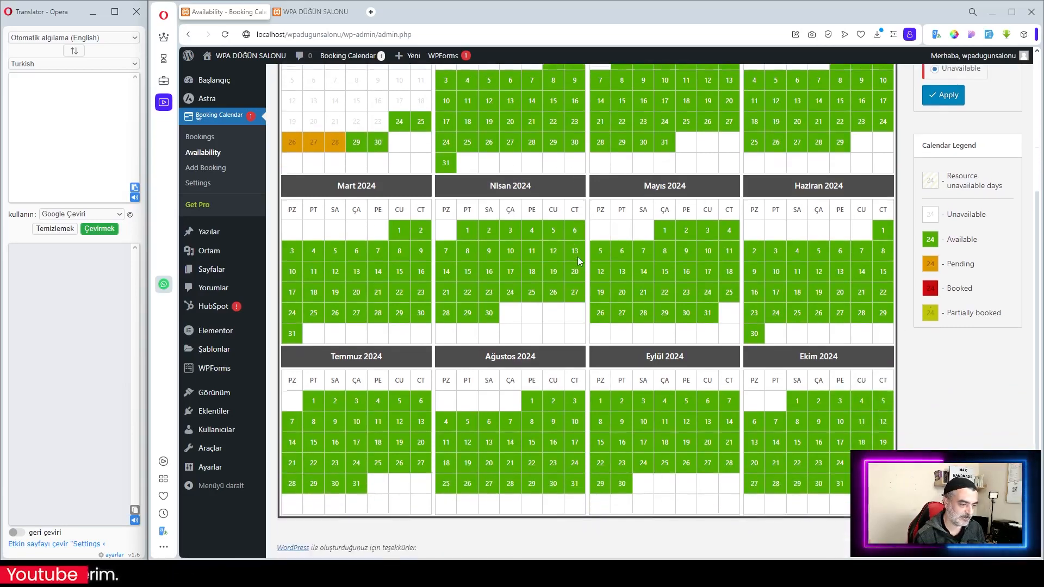
scroll(355, 298, up, 3)
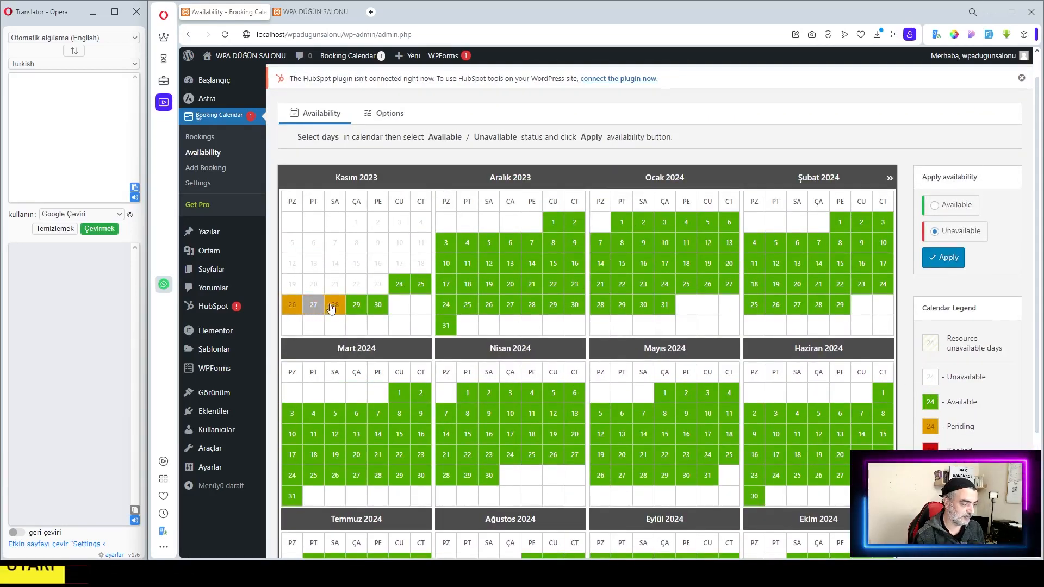
- Look through the Add Booking page with its calendar, time slots and customer fields
click(199, 173)
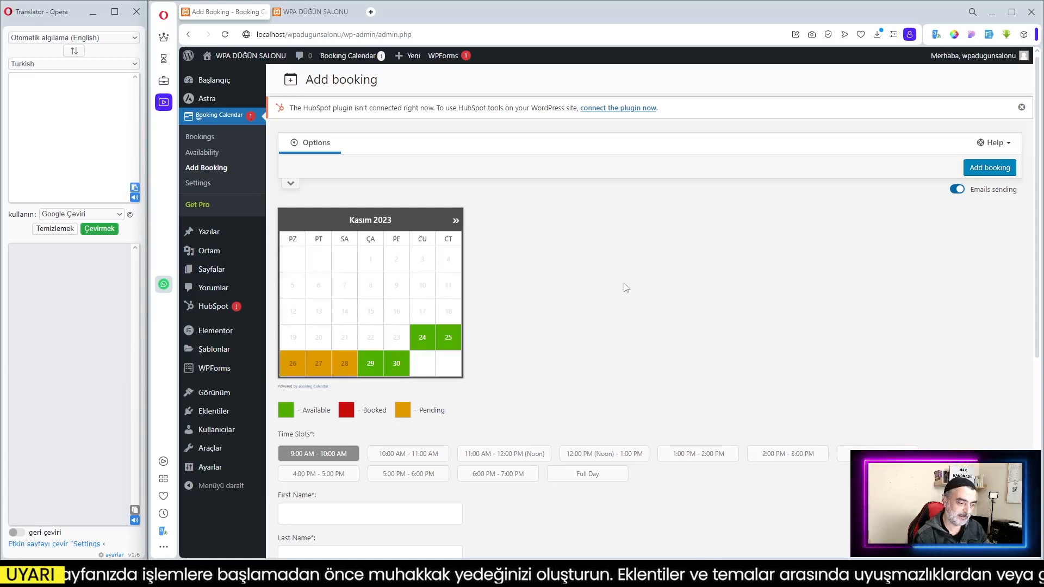
scroll(626, 288, down, 3)
scroll(626, 369, up, 2)
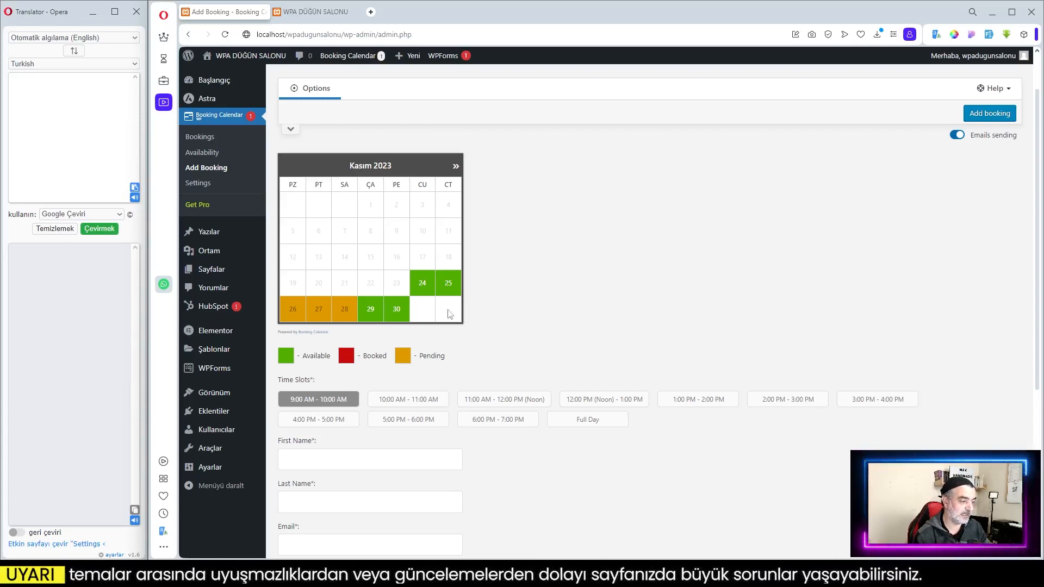
- Update the Booking Calendar's translation files from the Translations section of its general settings, with WordPress.org as the first translation source
click(203, 184)
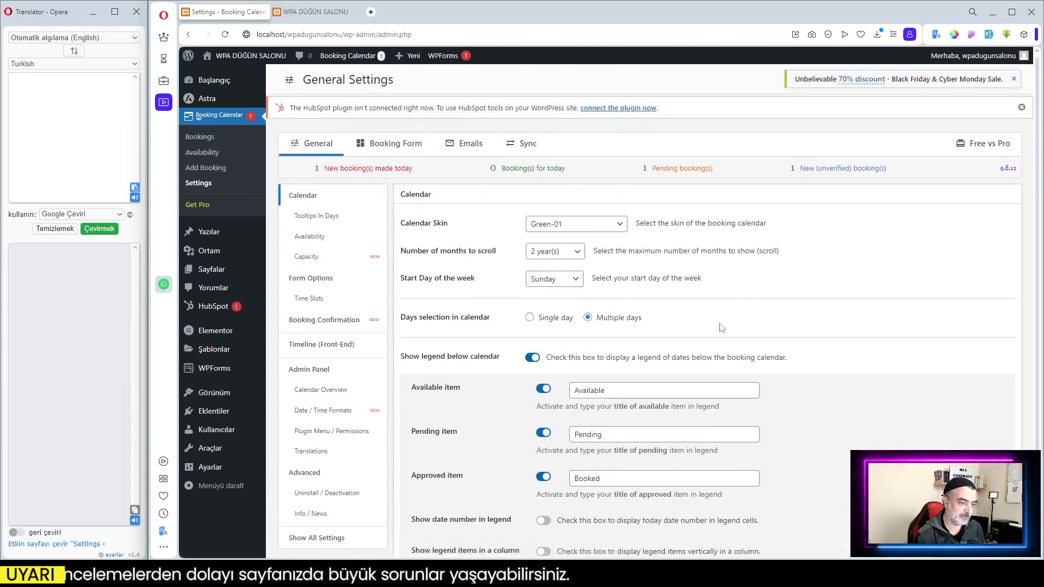
scroll(735, 327, down, 1)
scroll(735, 326, down, 2)
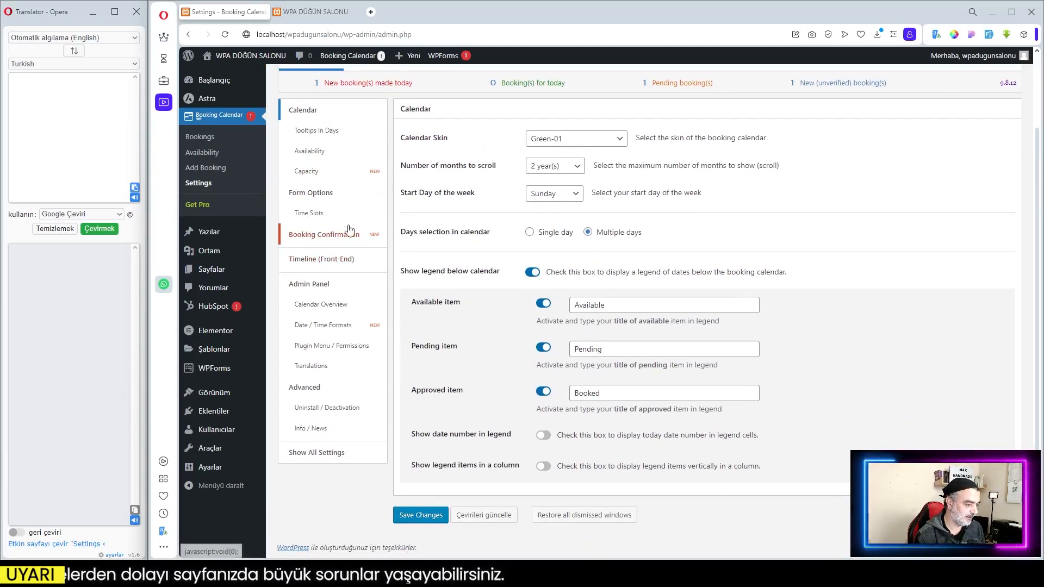
click(313, 368)
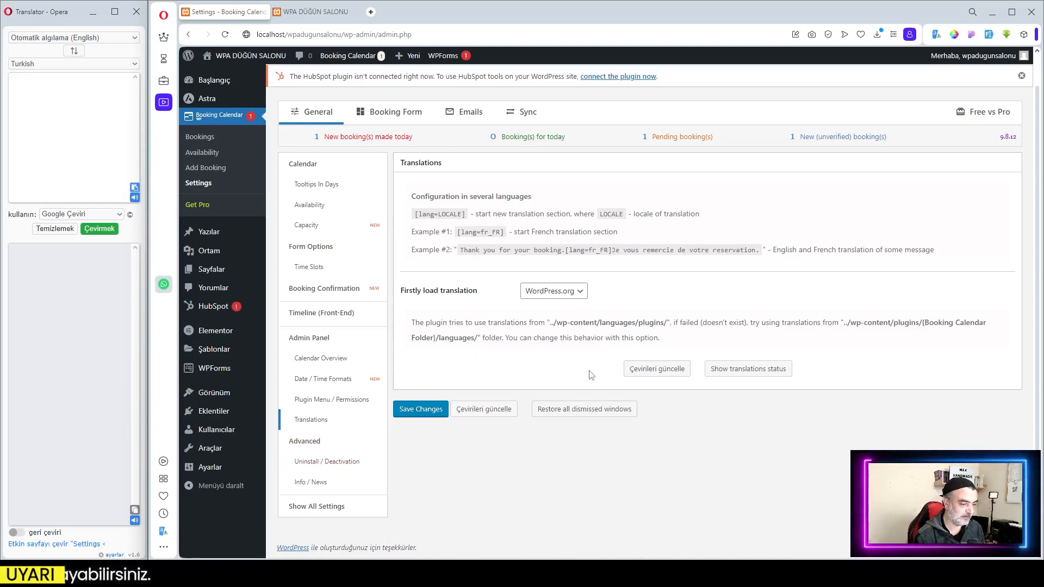
click(547, 292)
click(555, 305)
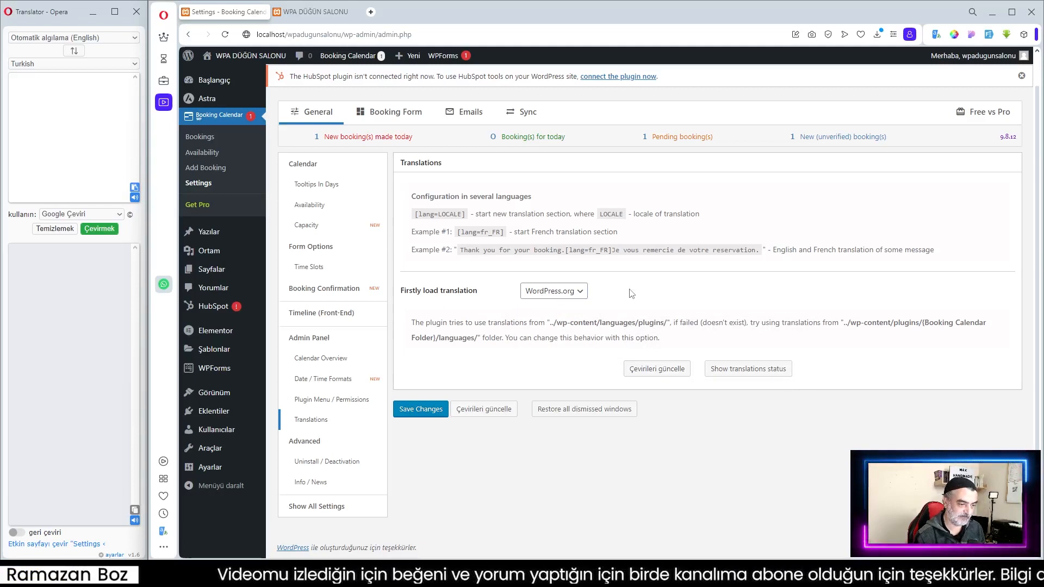
click(653, 373)
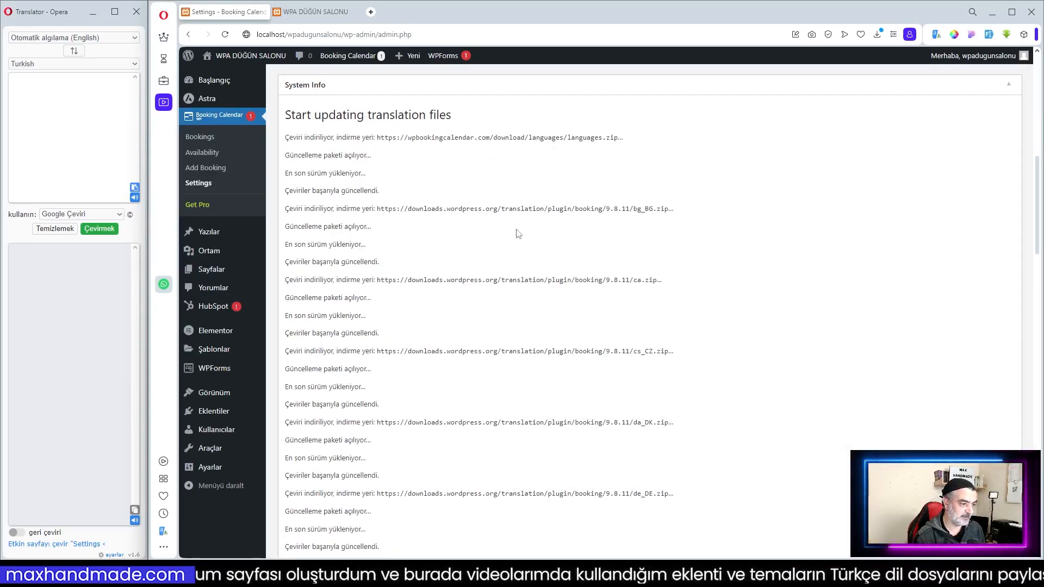
- Go through the translation update log to its end and return to the plugin's settings from there
scroll(565, 225, down, 5)
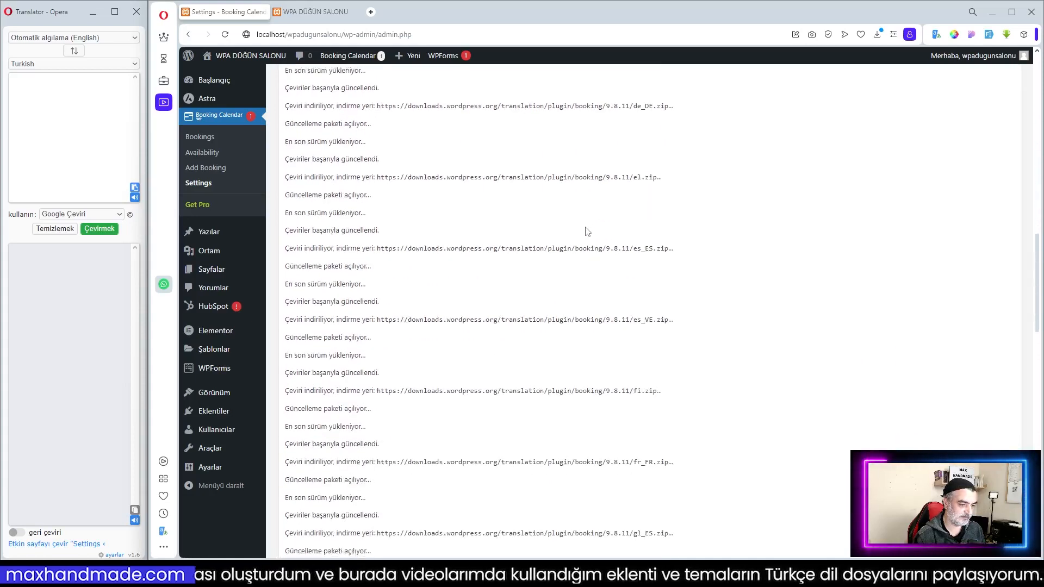
click(223, 189)
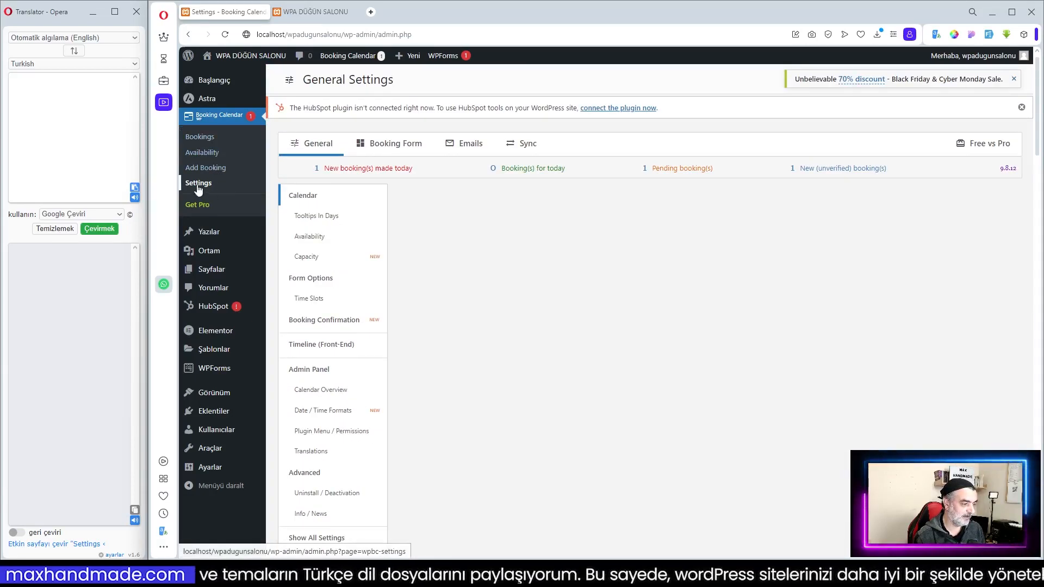
scroll(320, 349, down, 2)
click(311, 343)
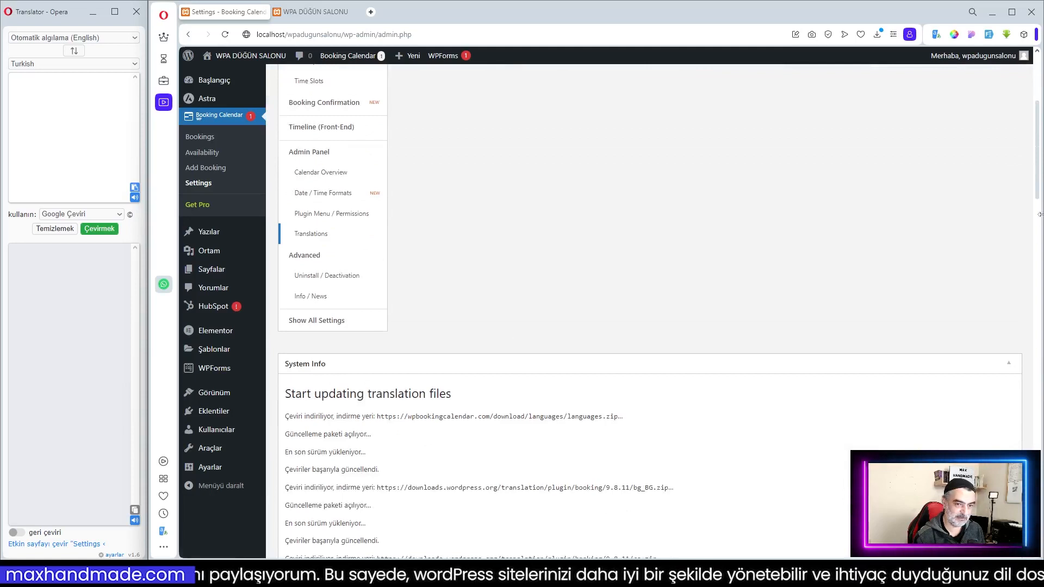
drag(1038, 195, 1039, 476)
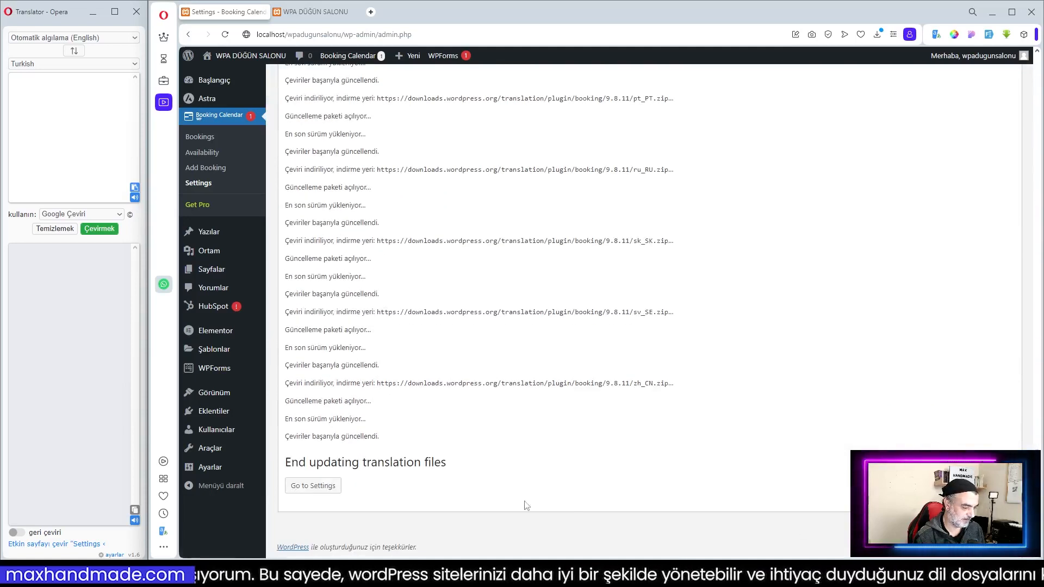
click(302, 486)
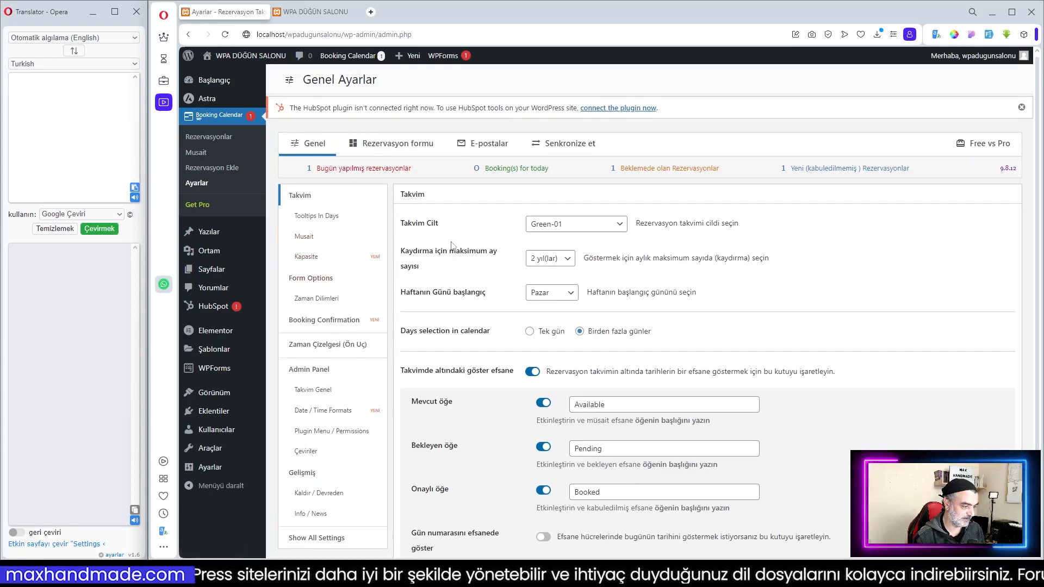
- Check the Turkish wording of the general calendar settings and of the translations (Çeviriler) section
scroll(340, 400, down, 2)
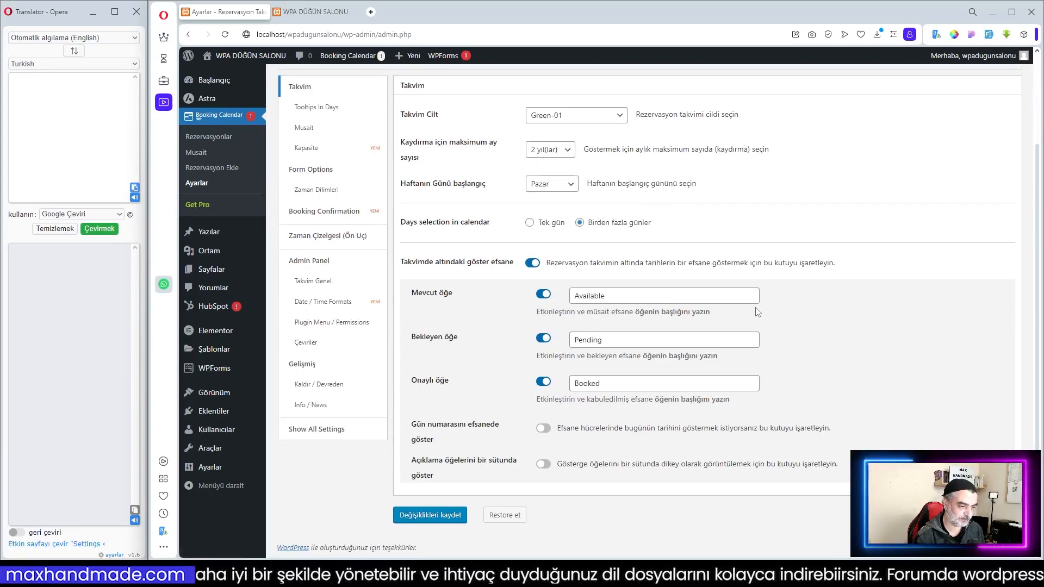
scroll(665, 377, up, 2)
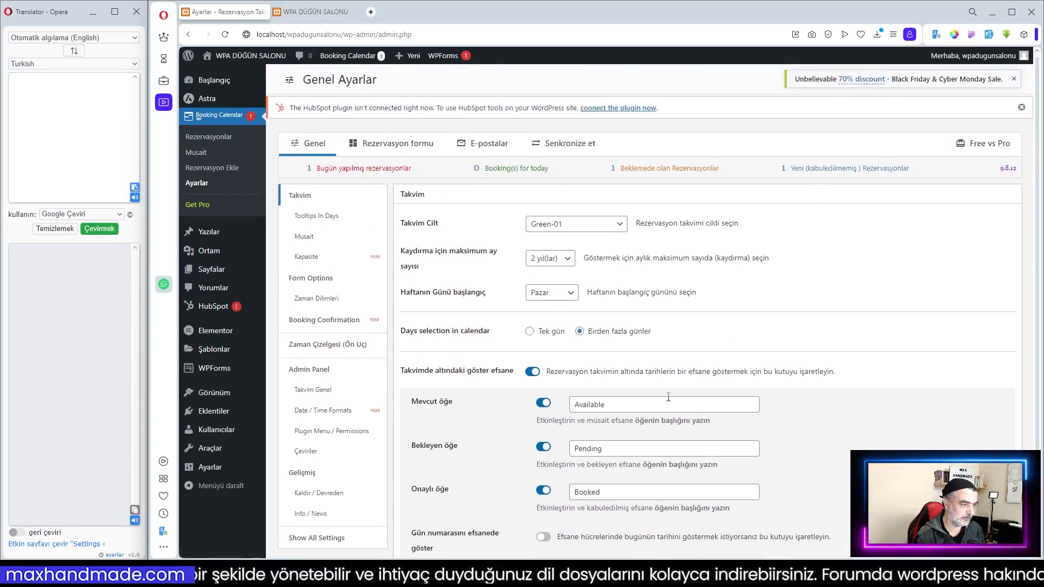
click(306, 451)
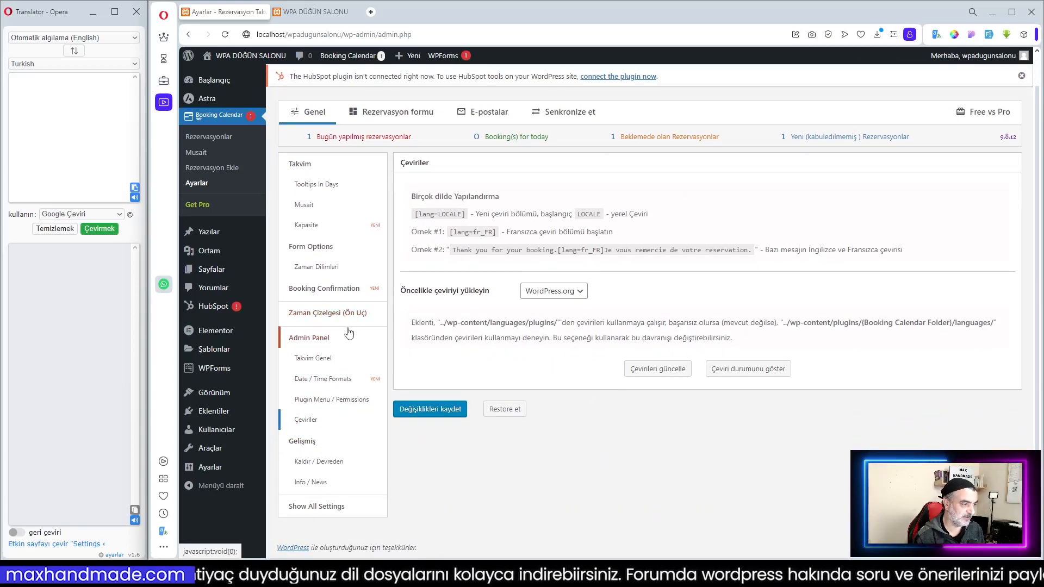
scroll(349, 334, up, 1)
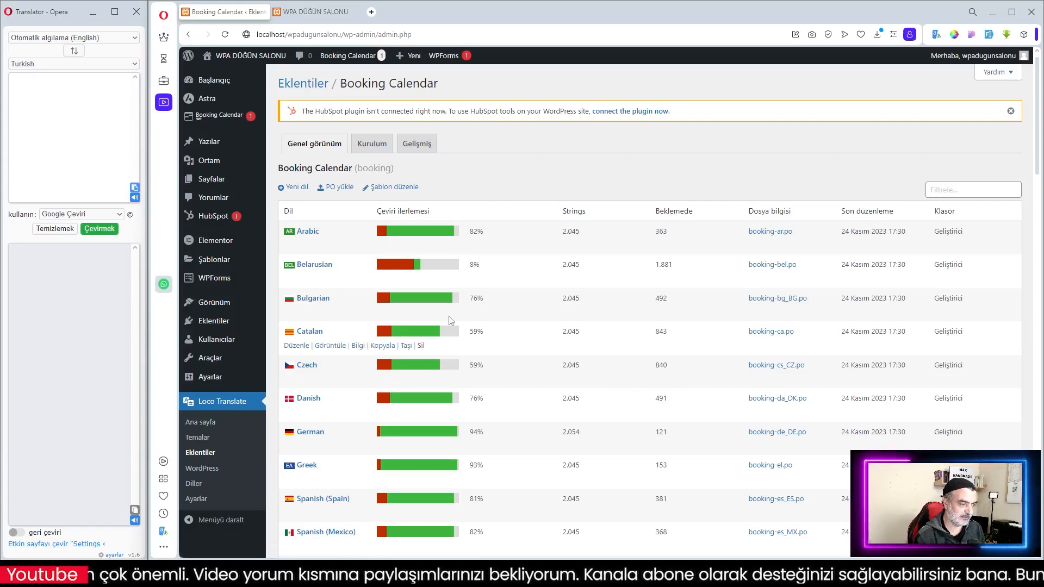
- Examine the Booking Calendar language files listed in Loco Translate, comparing translation progress, pending strings and folders, especially for Türkçe
scroll(538, 324, down, 2)
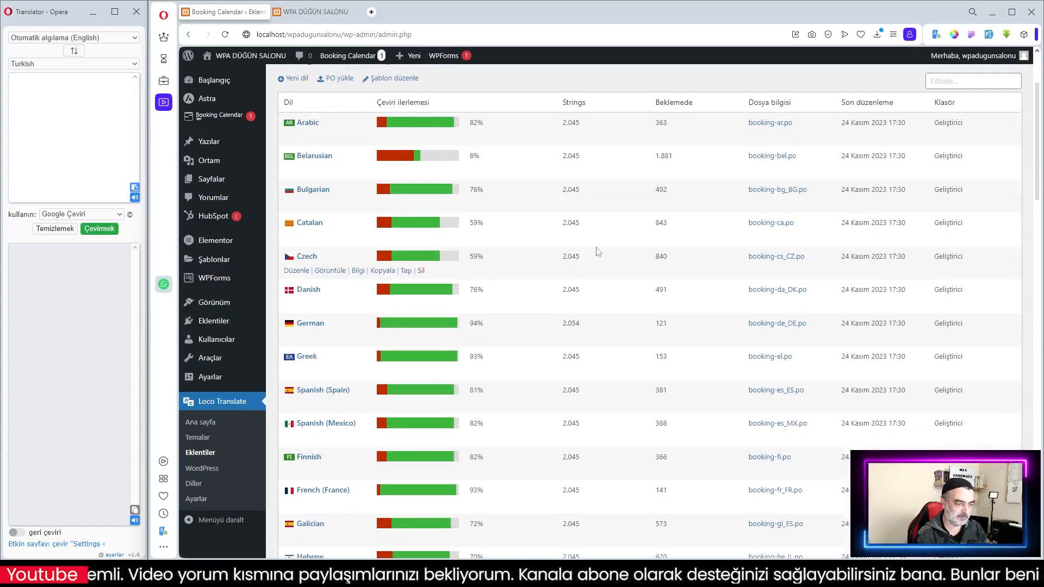
scroll(560, 328, down, 2)
scroll(541, 356, down, 1)
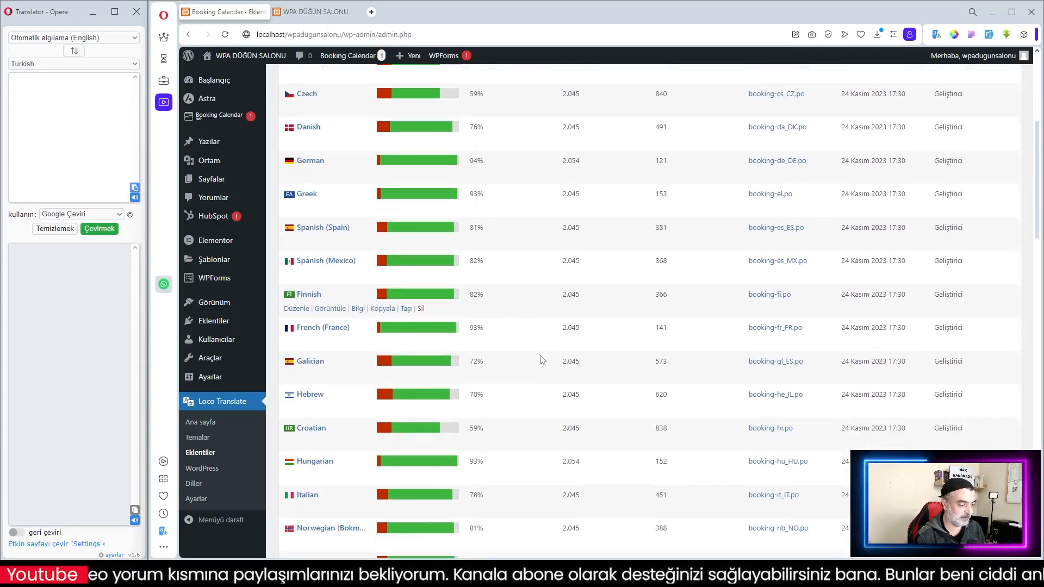
scroll(542, 360, down, 1)
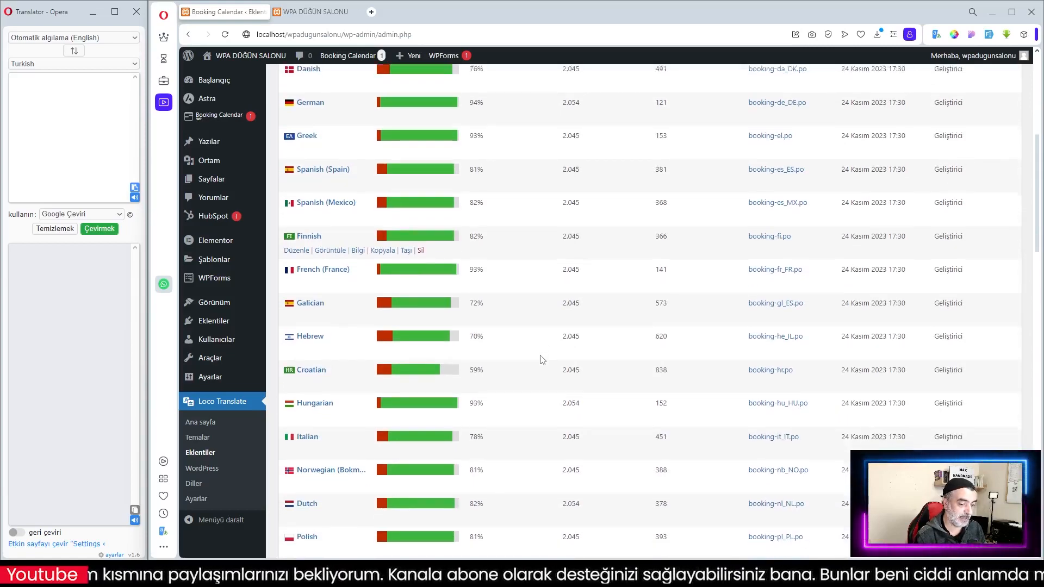
scroll(542, 359, down, 8)
scroll(543, 359, down, 1)
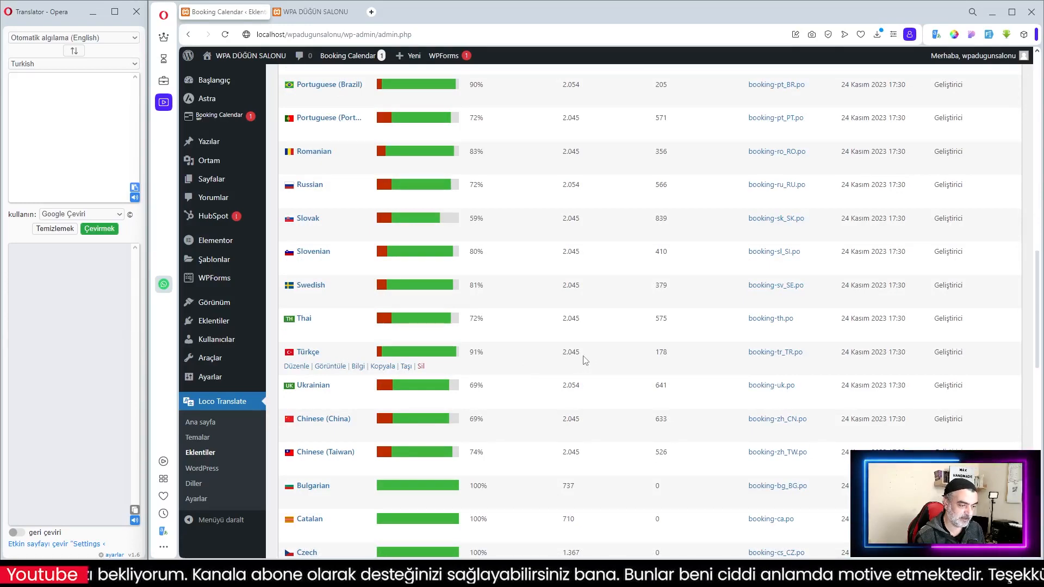
scroll(598, 351, down, 1)
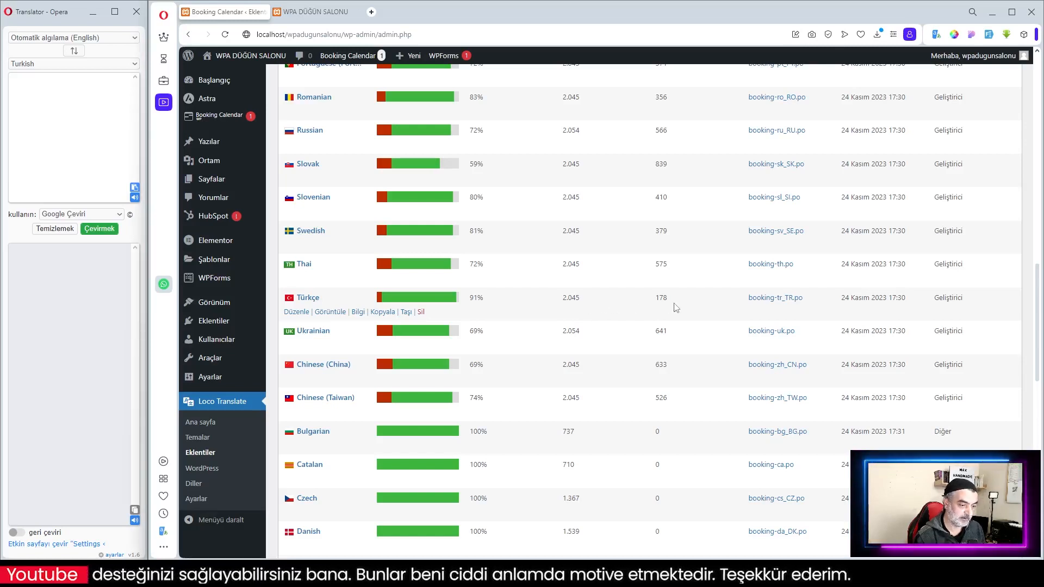
scroll(678, 311, down, 9)
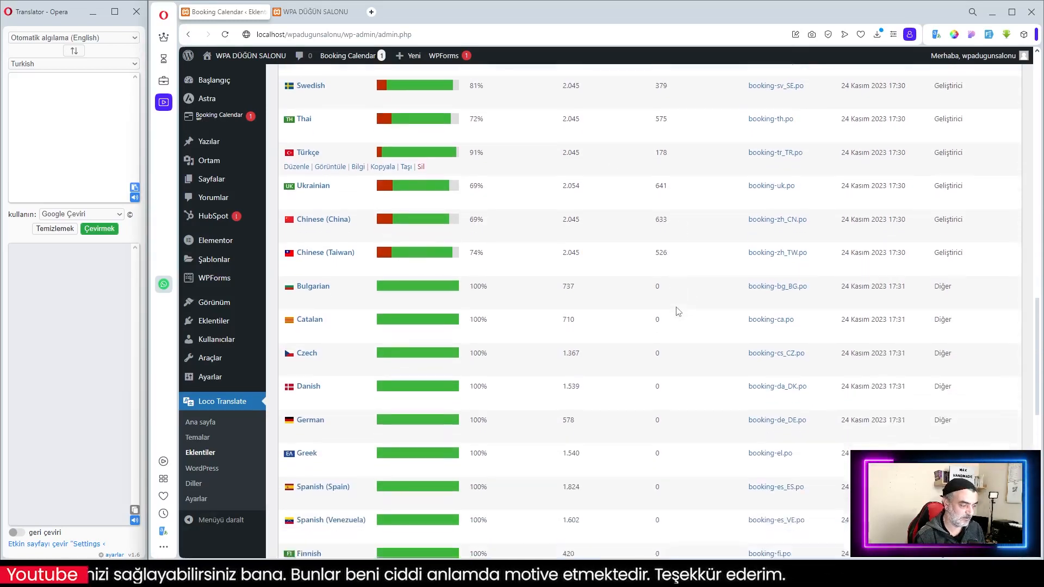
scroll(678, 311, down, 4)
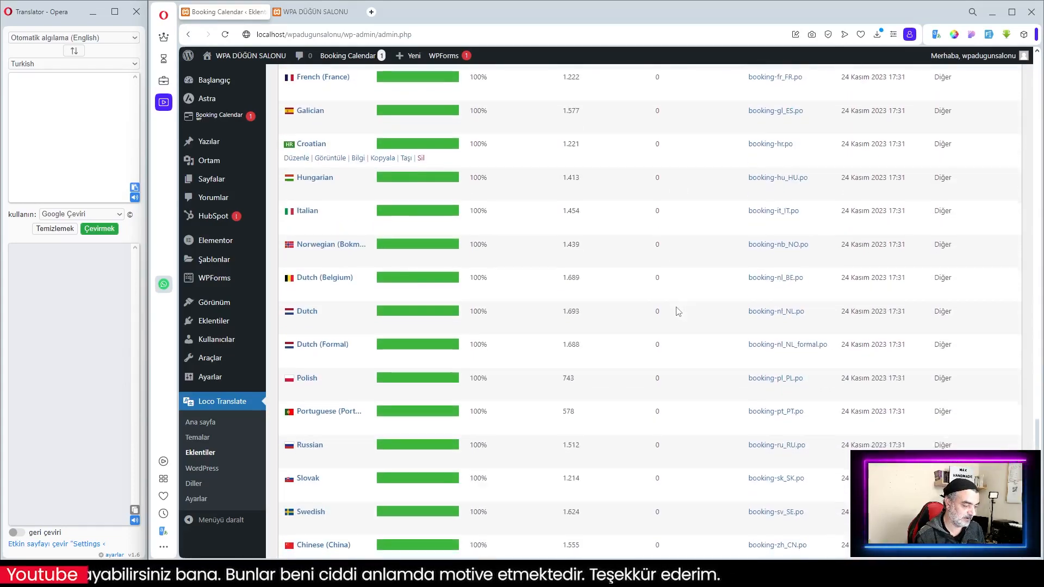
scroll(678, 311, up, 5)
scroll(678, 312, up, 8)
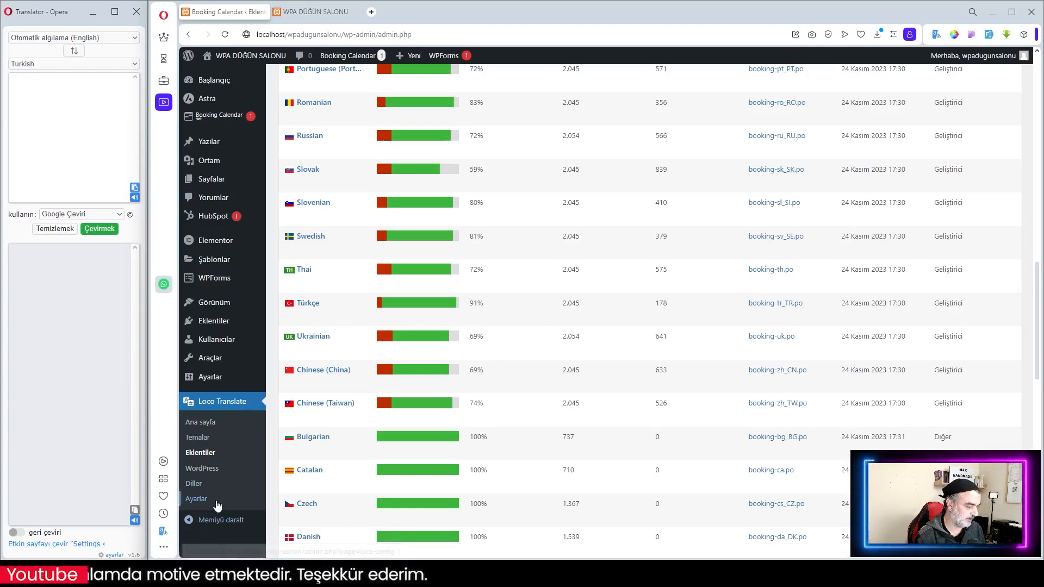
scroll(518, 392, up, 12)
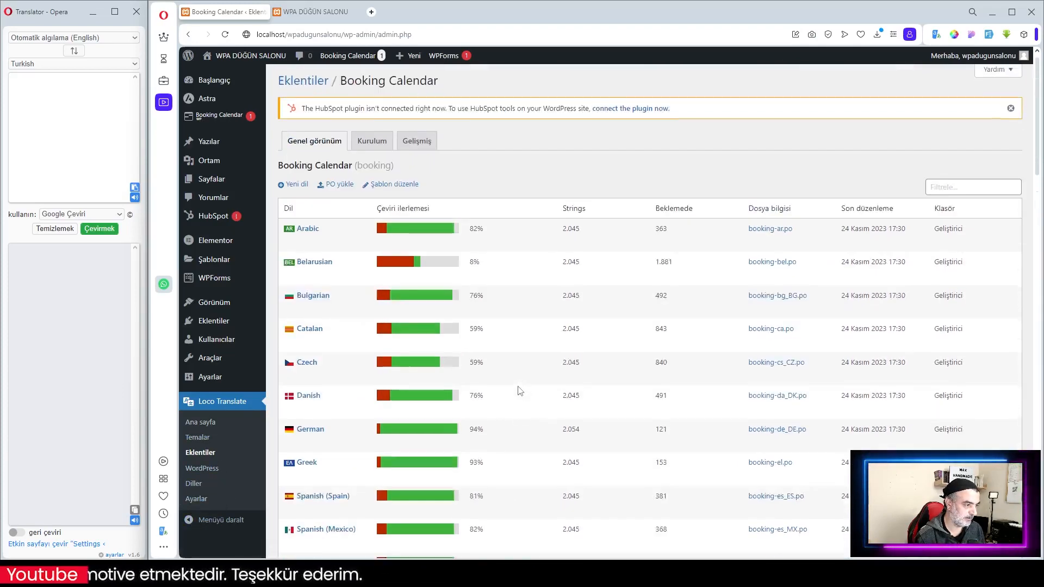
- Upload the Turkish file booking-tr_TR.po to Booking Calendar's developer location, plugins/booking/languages
click(336, 187)
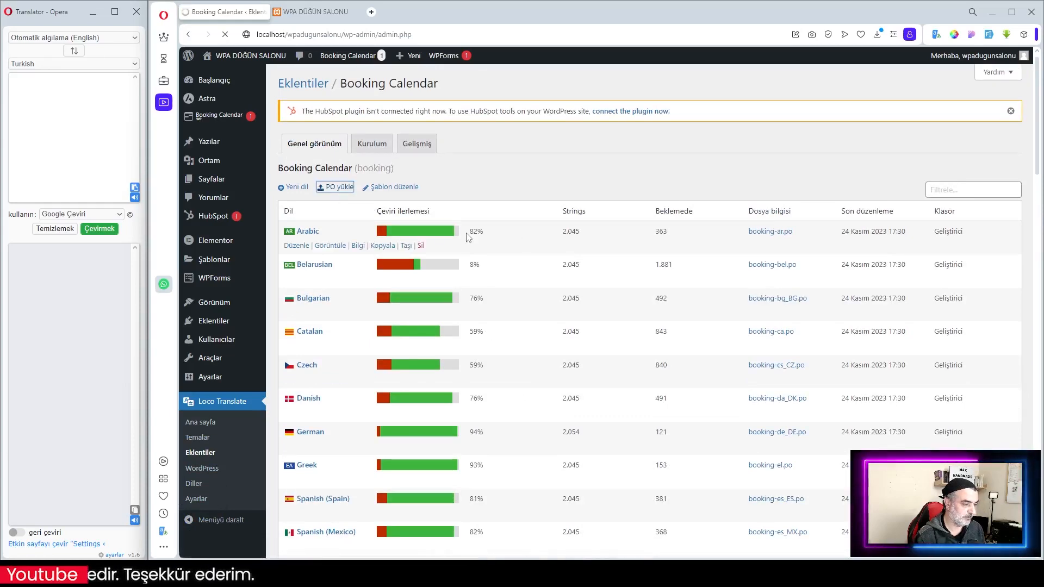
click(326, 323)
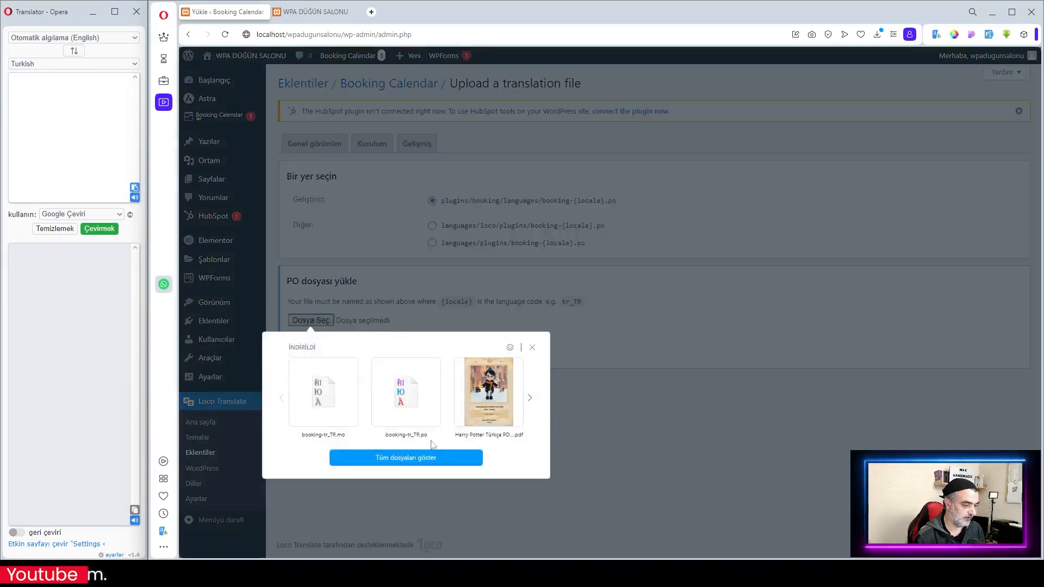
click(416, 399)
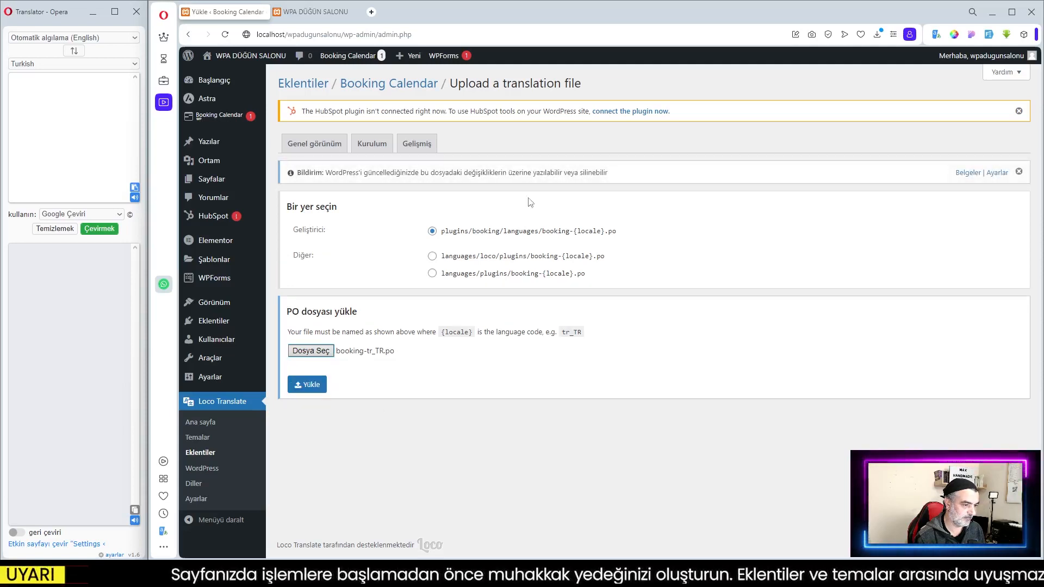
click(304, 387)
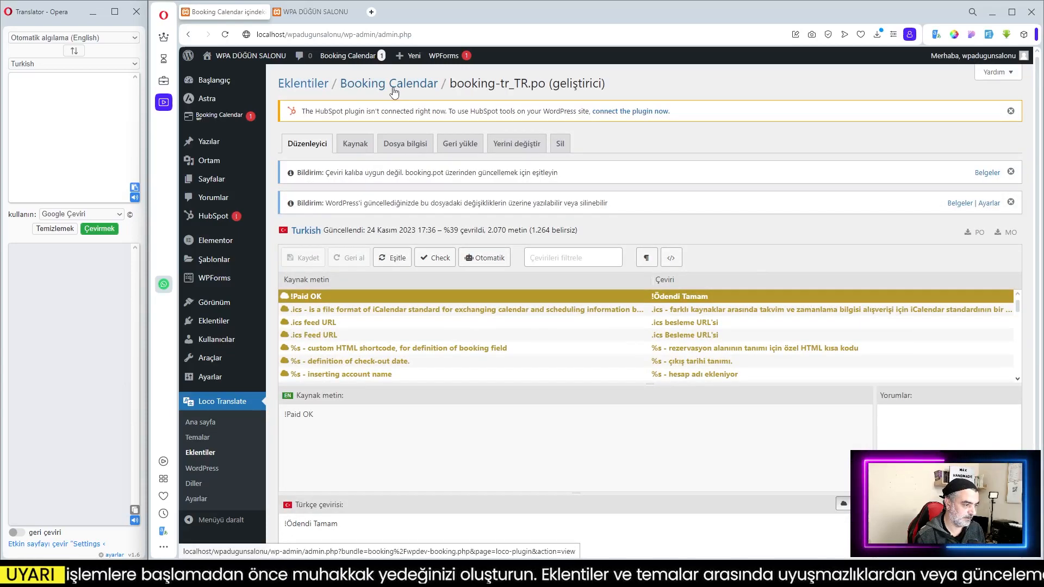
- Return to the Booking Calendar language list, find the Türkçe file in the Geliştirici folder and open it in the editor
click(390, 87)
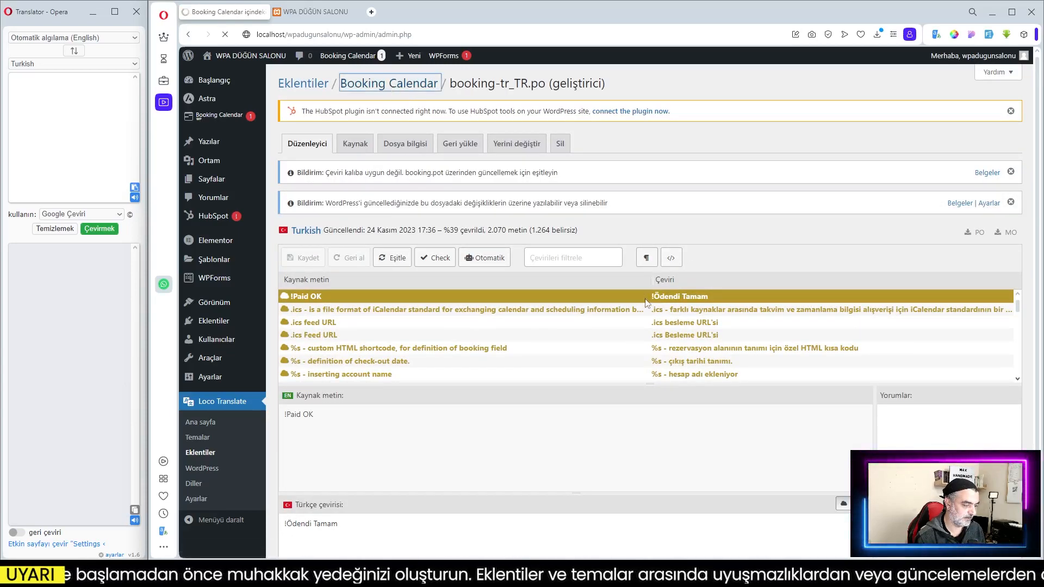
scroll(672, 380, down, 5)
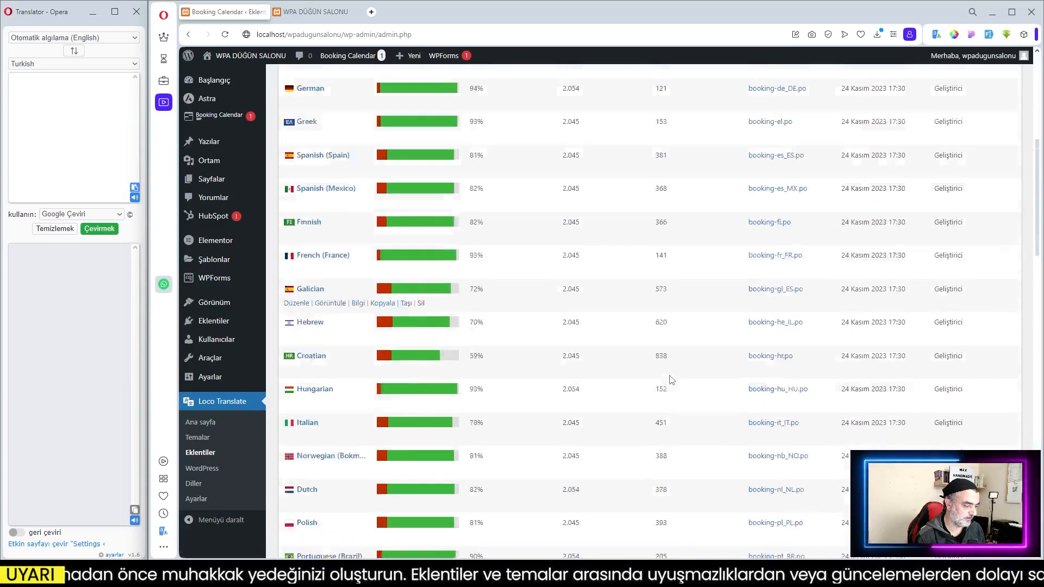
scroll(673, 379, down, 10)
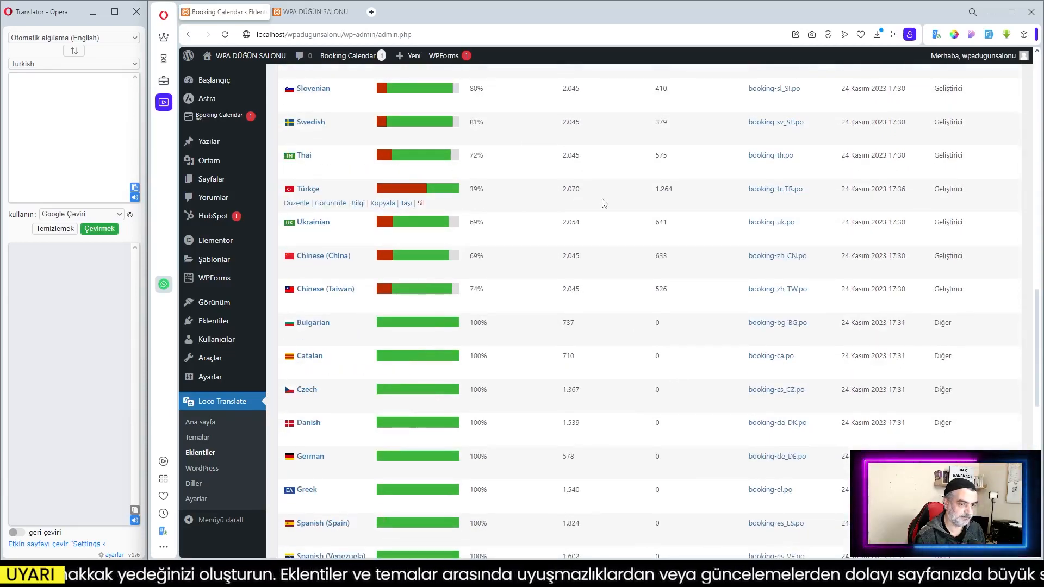
scroll(604, 203, down, 10)
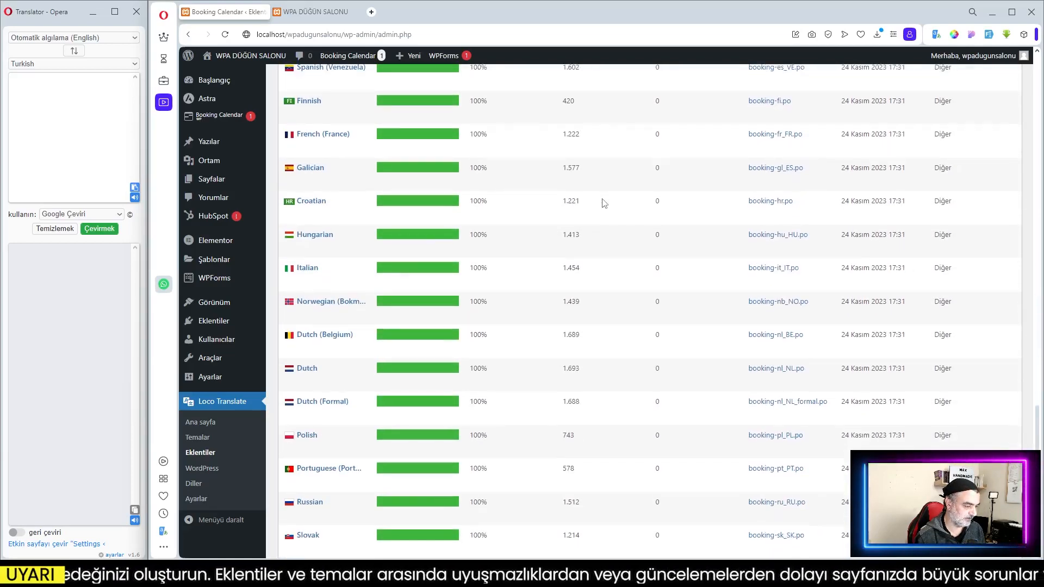
scroll(401, 365, up, 10)
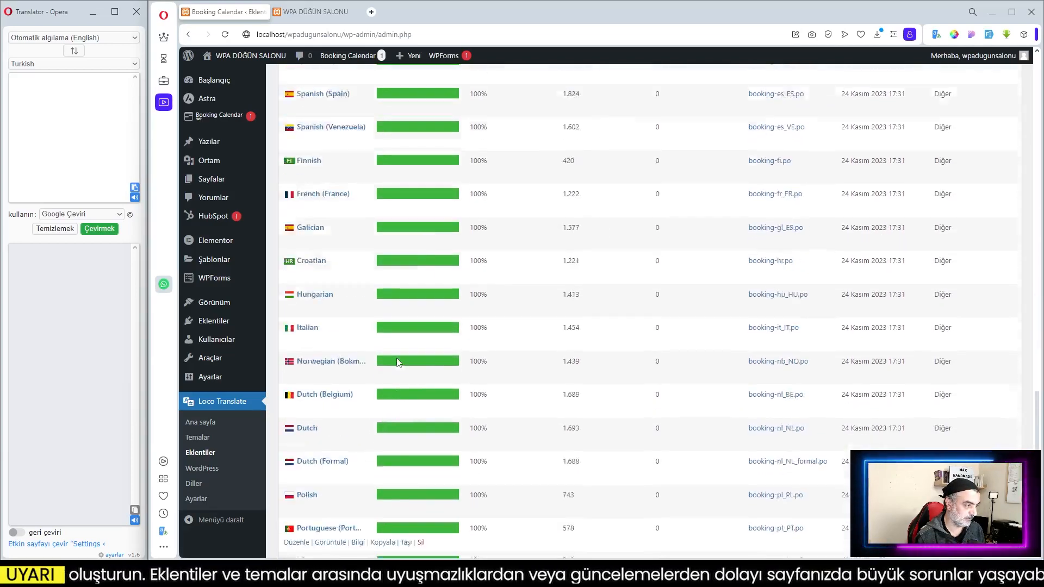
scroll(398, 363, up, 2)
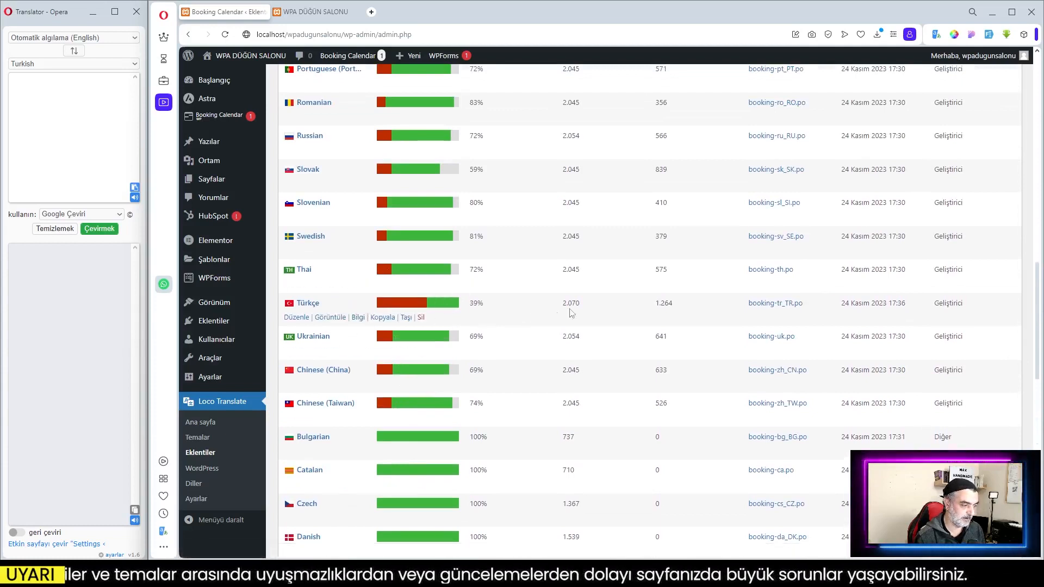
click(668, 314)
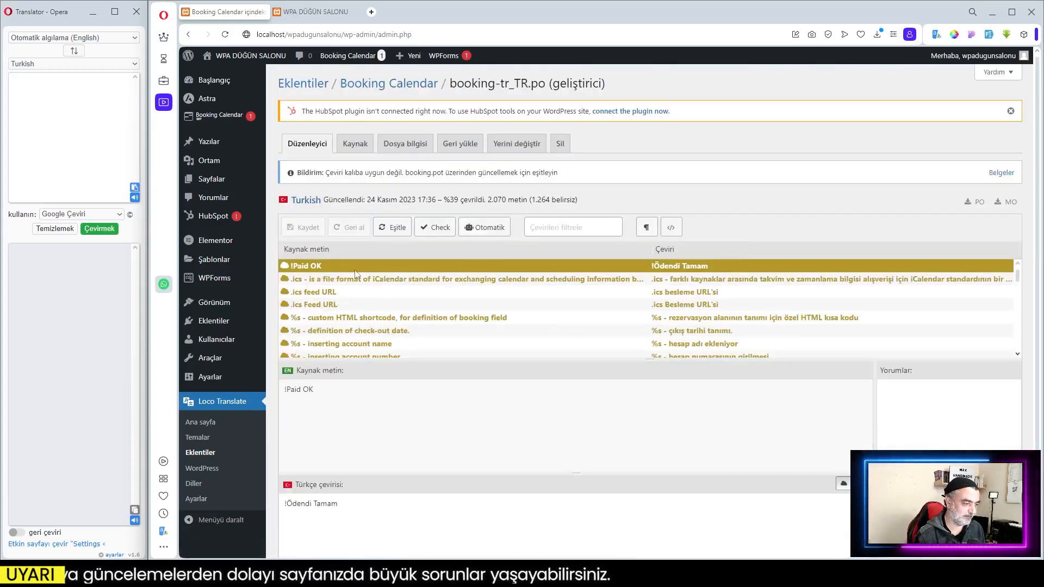
- Accept the existing Turkish translations of the custom HTML shortcode string and ".ics Feed URL", and save the file
click(359, 279)
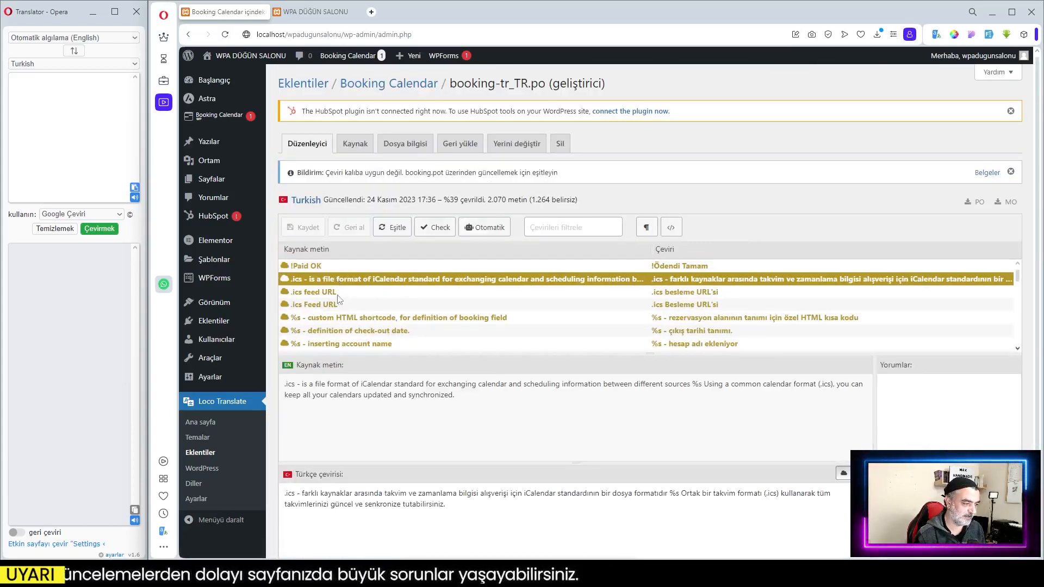
click(370, 292)
click(391, 350)
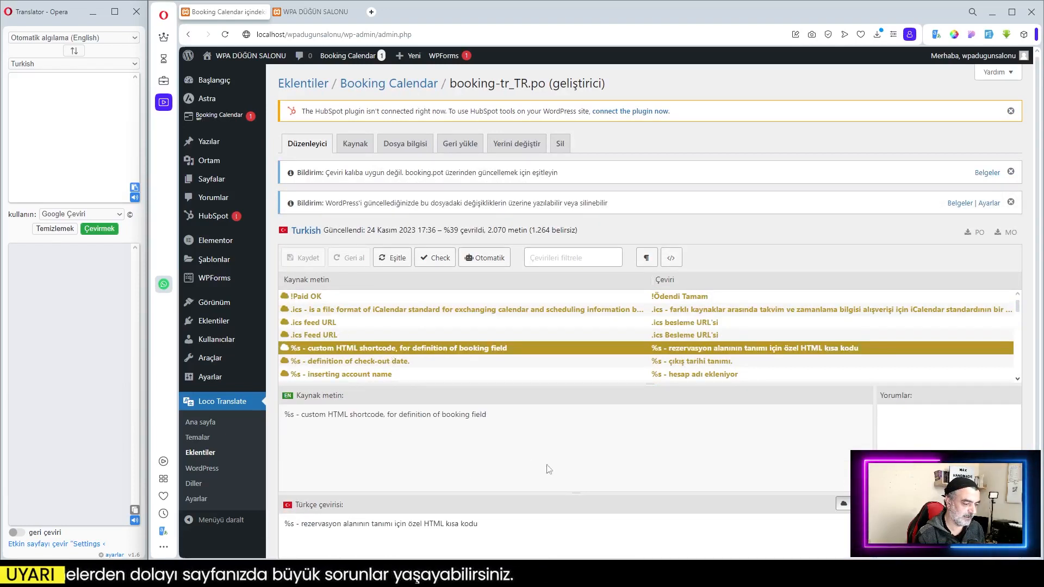
click(508, 522)
click(366, 336)
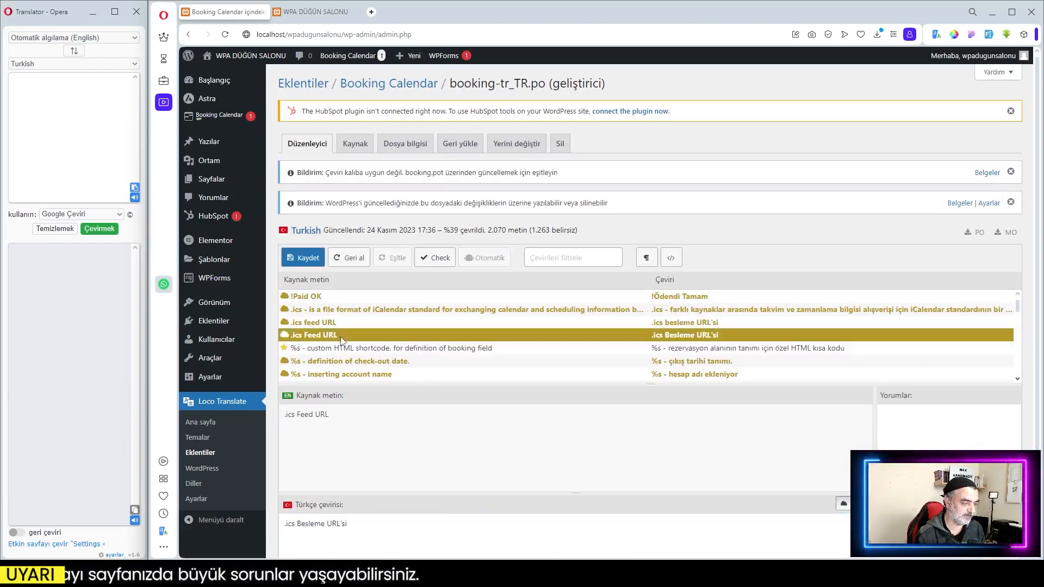
click(369, 528)
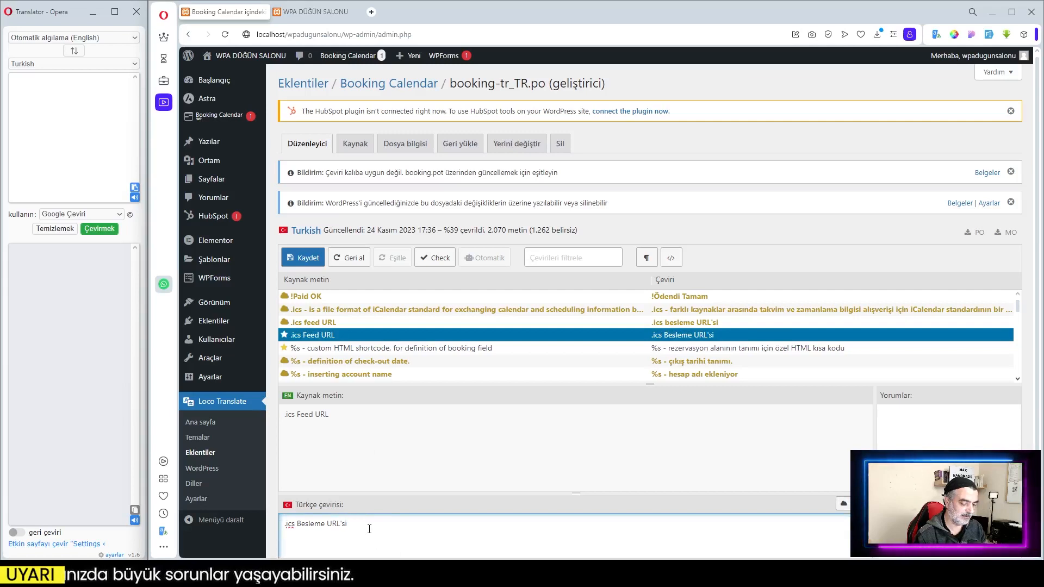
click(347, 349)
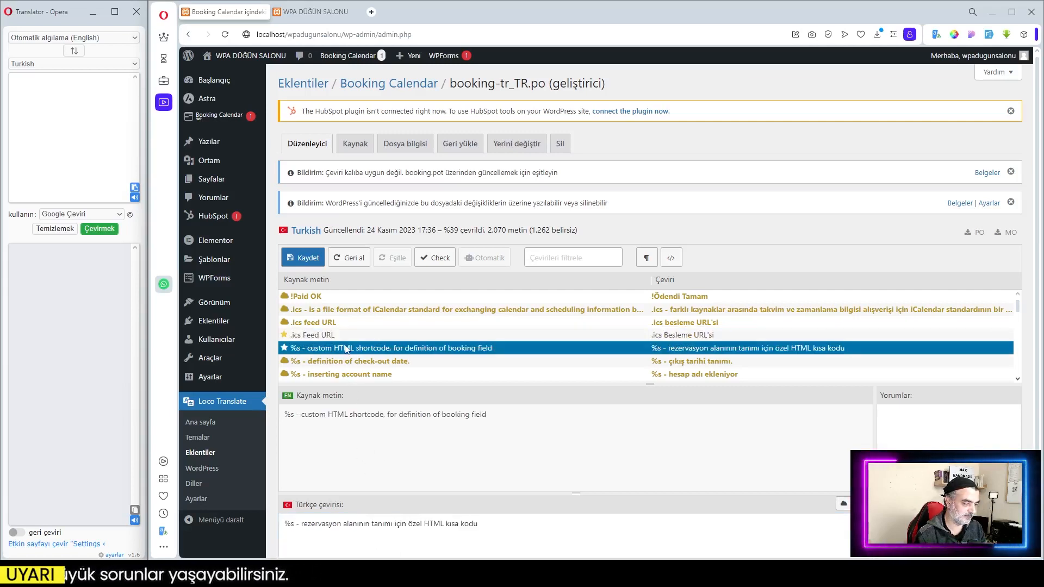
click(481, 524)
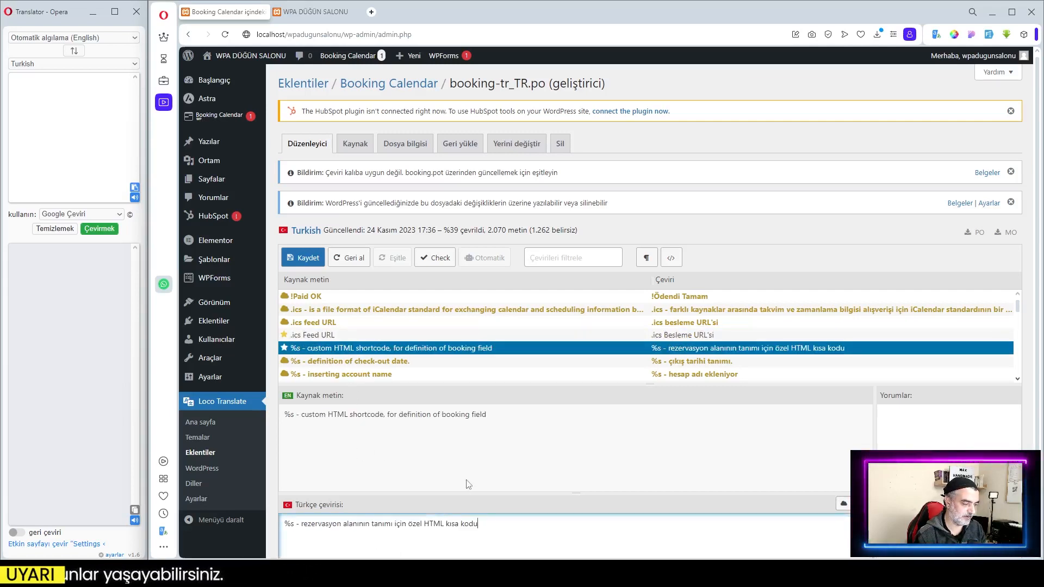
click(319, 251)
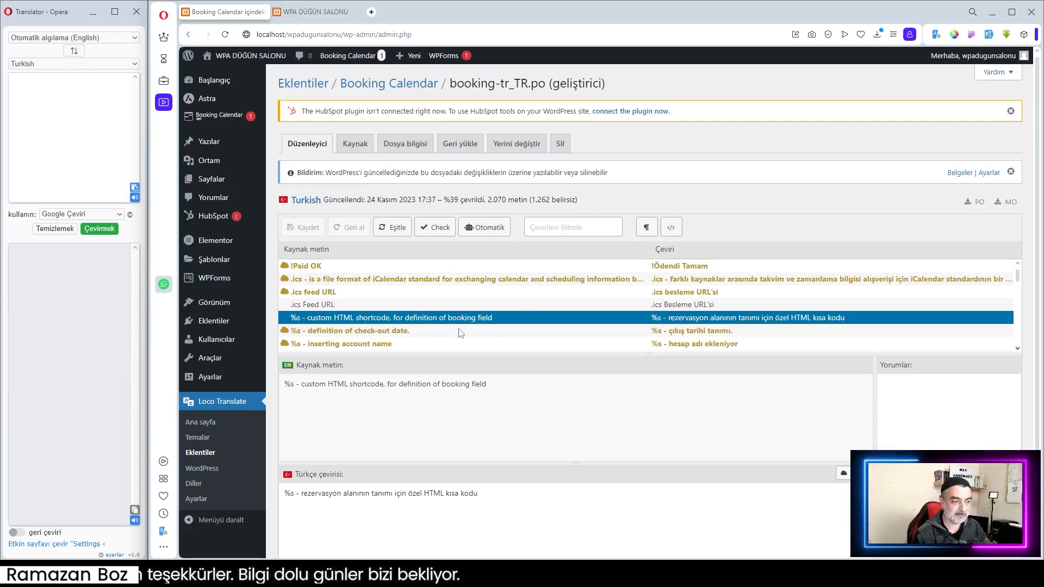
- Try synchronising the Turkish translation with its template, and discard the unsaved changes by reloading the editor
click(399, 234)
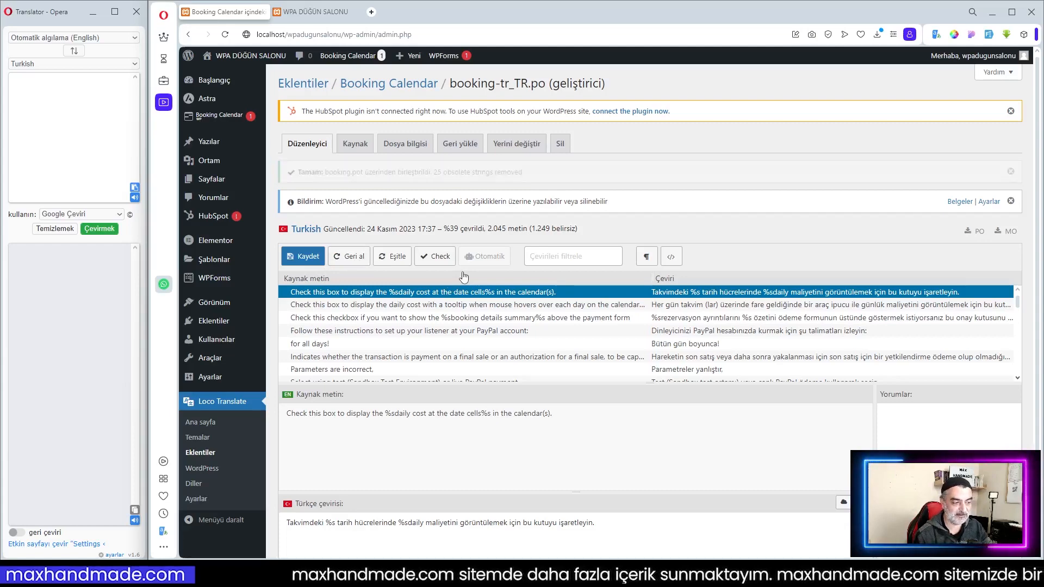
click(350, 228)
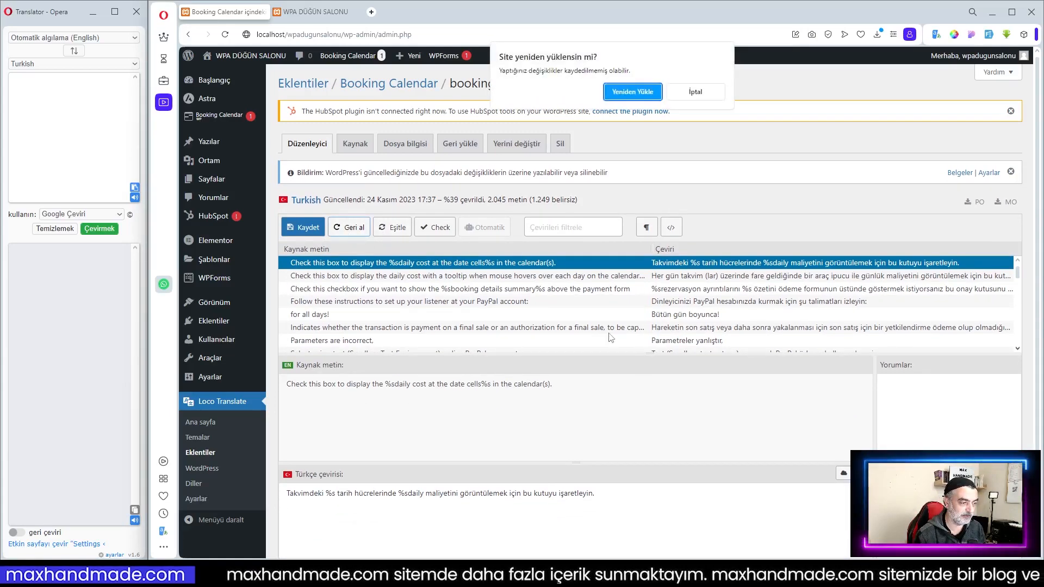
click(633, 92)
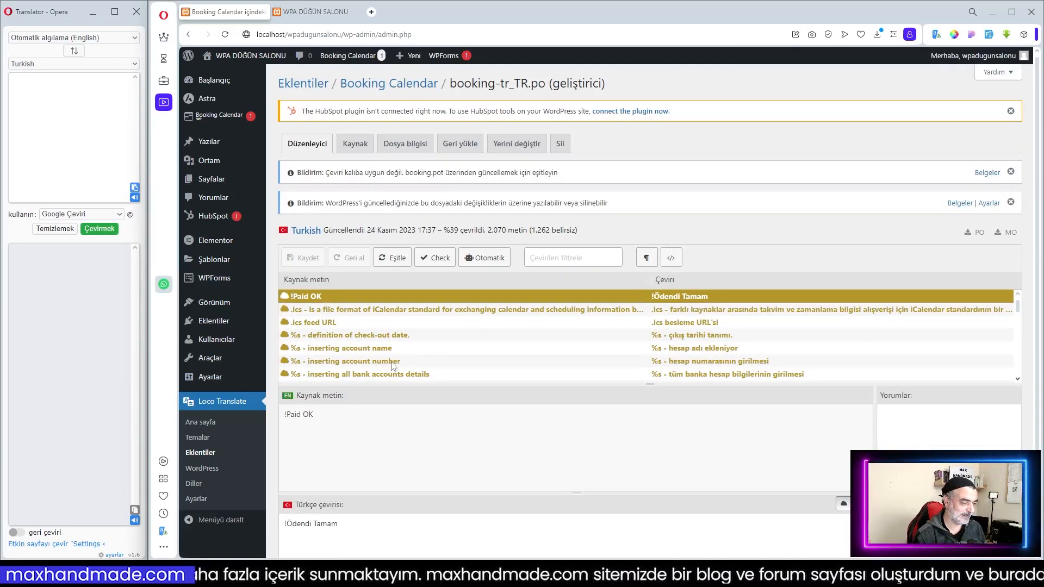
- Check the Turkish wording of Booking Calendar's reservation list and general settings
mouse_move(212, 119)
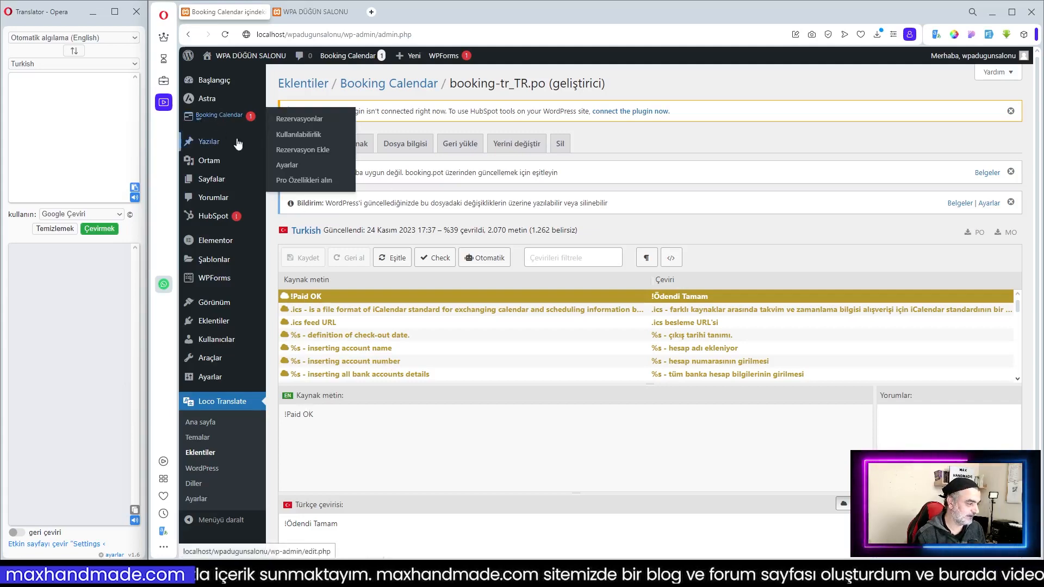
click(212, 120)
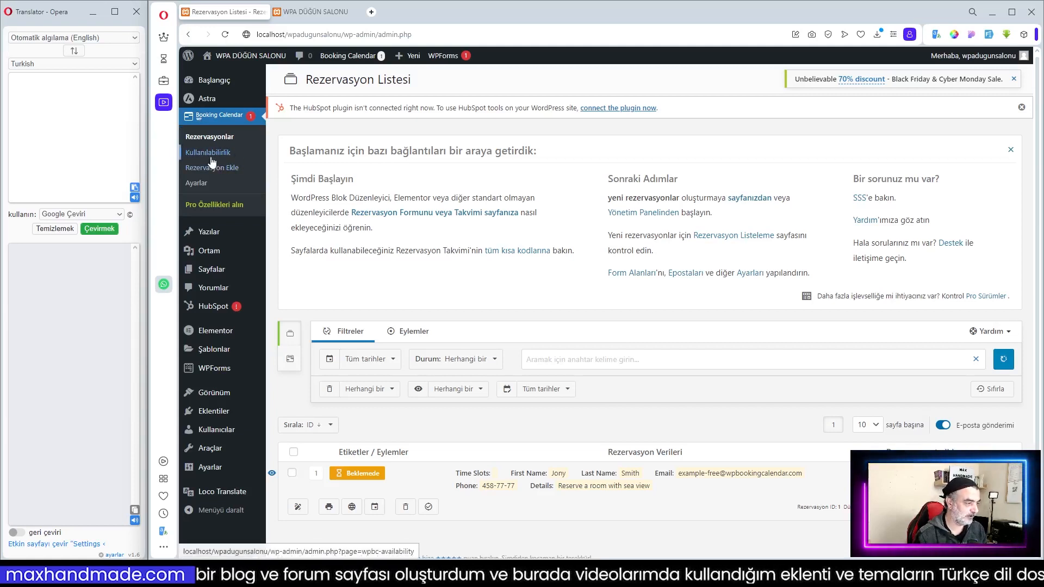
click(195, 185)
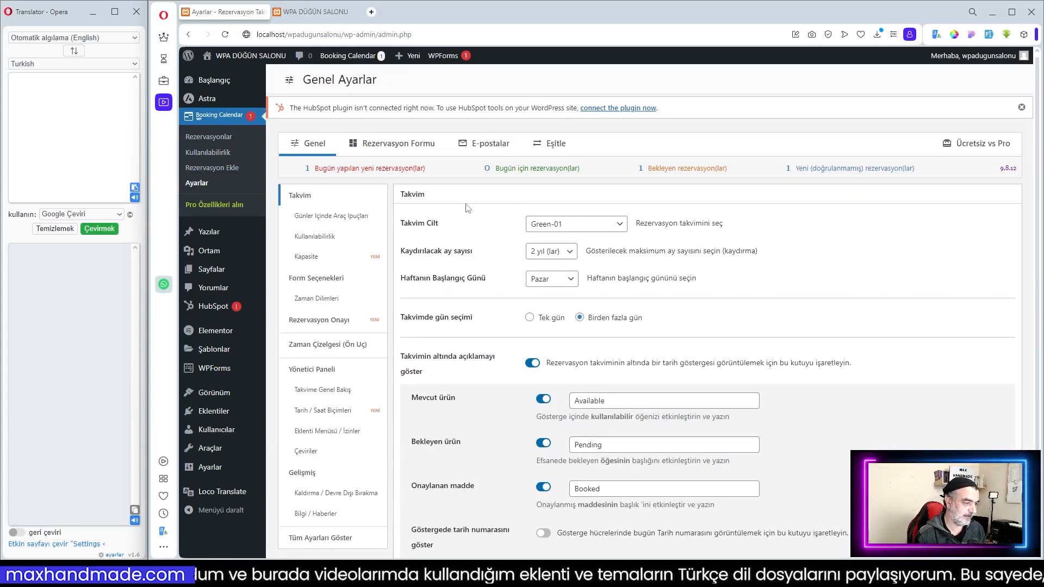
- Look over the upper part of the wedding site's front page and return to the plugin's settings
click(315, 16)
scroll(612, 262, down, 4)
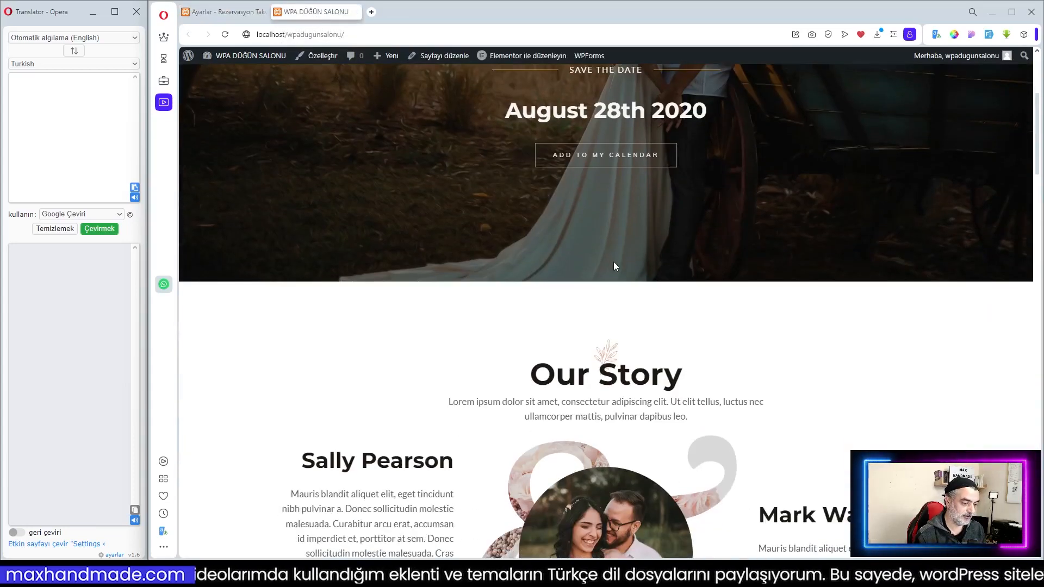
scroll(613, 262, up, 4)
scroll(614, 262, down, 4)
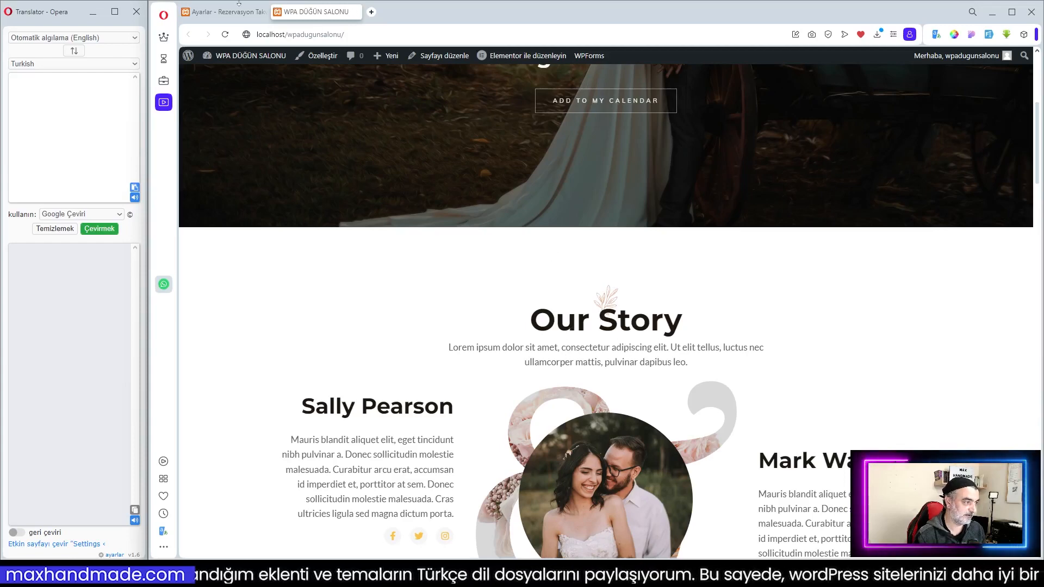
click(220, 12)
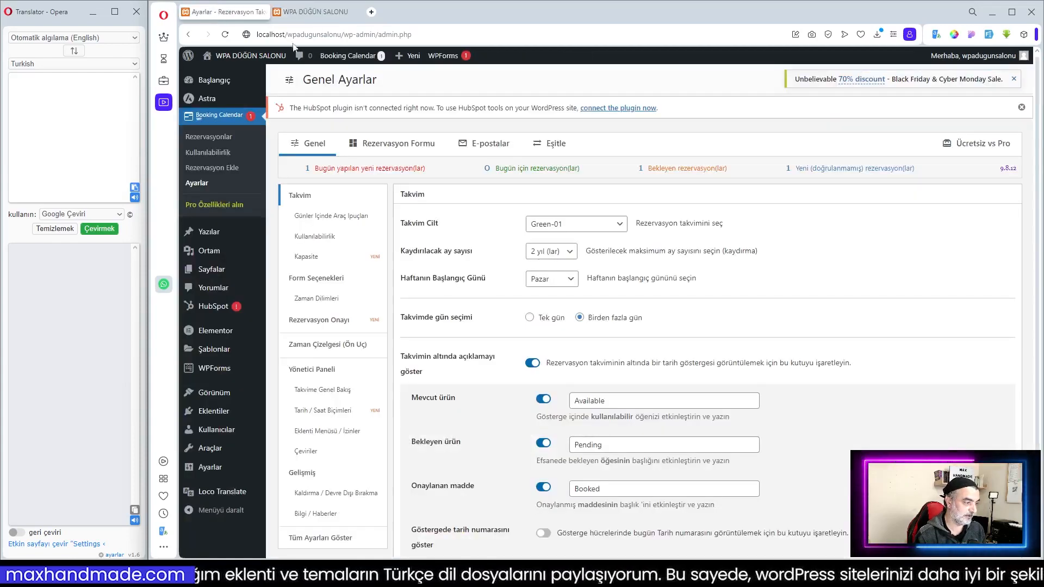
- From the reservation list's getting-started links, open the shortcode FAQ and expand "How to add the Booking Calendar Form to your page"
click(212, 117)
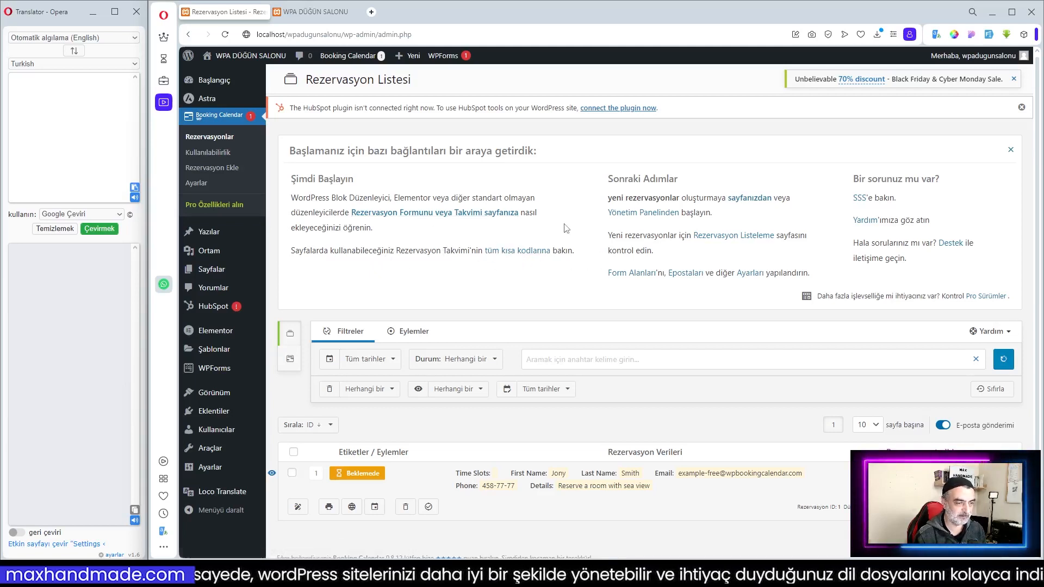
click(525, 251)
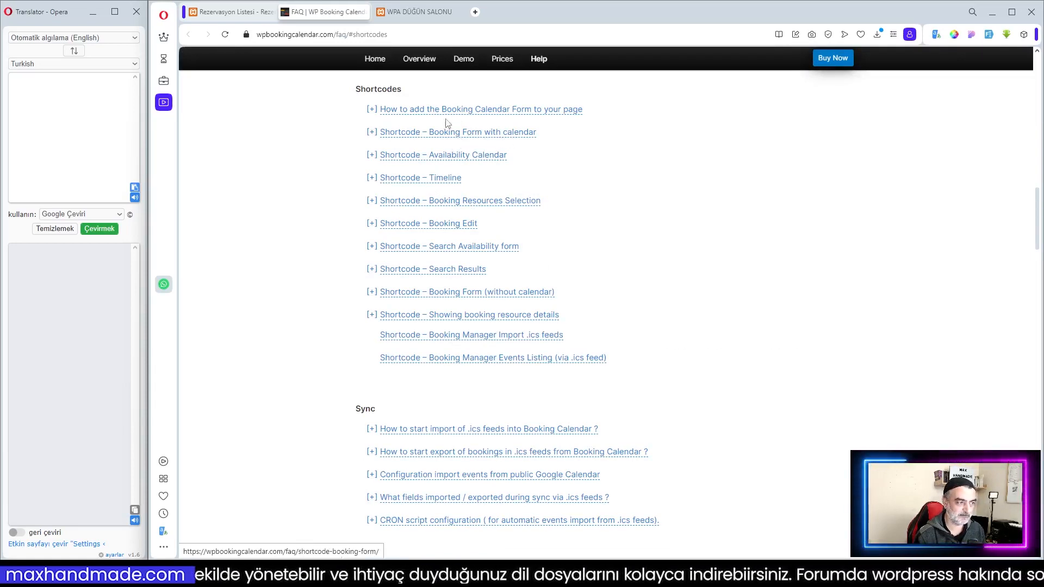
click(510, 111)
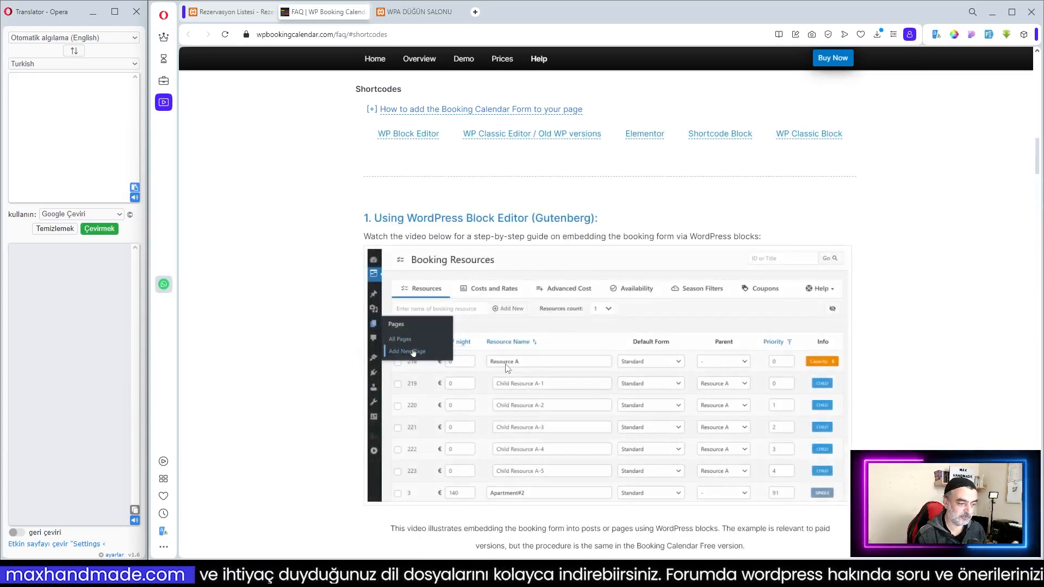
- Read through the guide's methods for inserting the booking form, from the Classic Editor and Elementor to manual shortcode configuration
scroll(526, 353, down, 5)
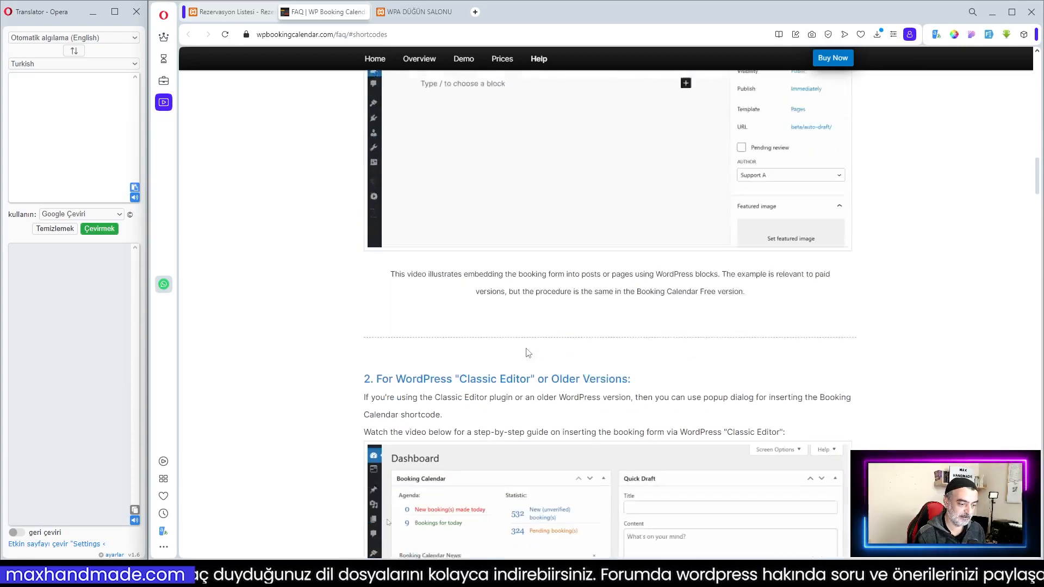
scroll(551, 364, down, 8)
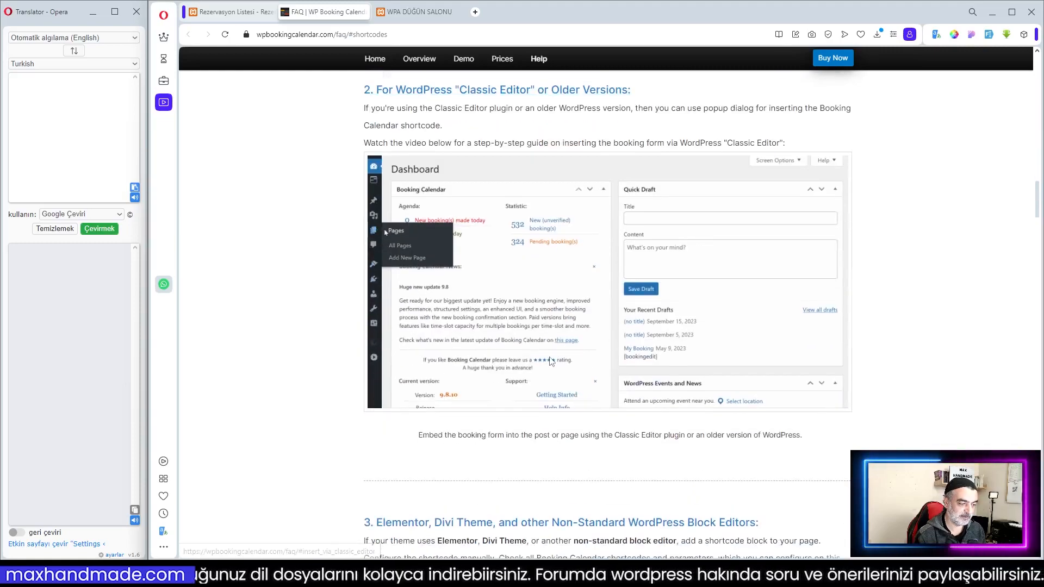
scroll(559, 372, down, 4)
scroll(558, 368, down, 10)
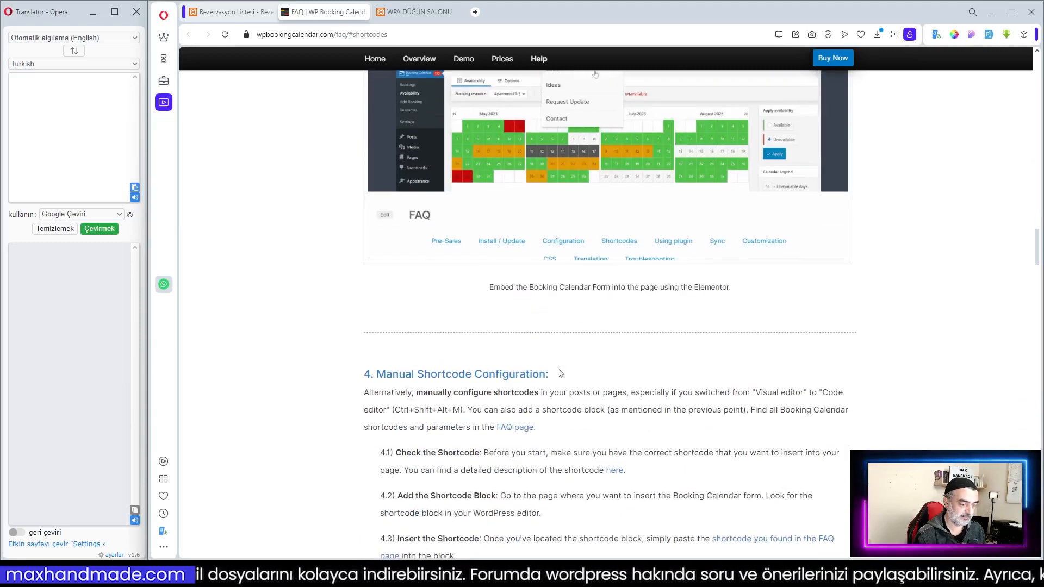
scroll(607, 368, down, 3)
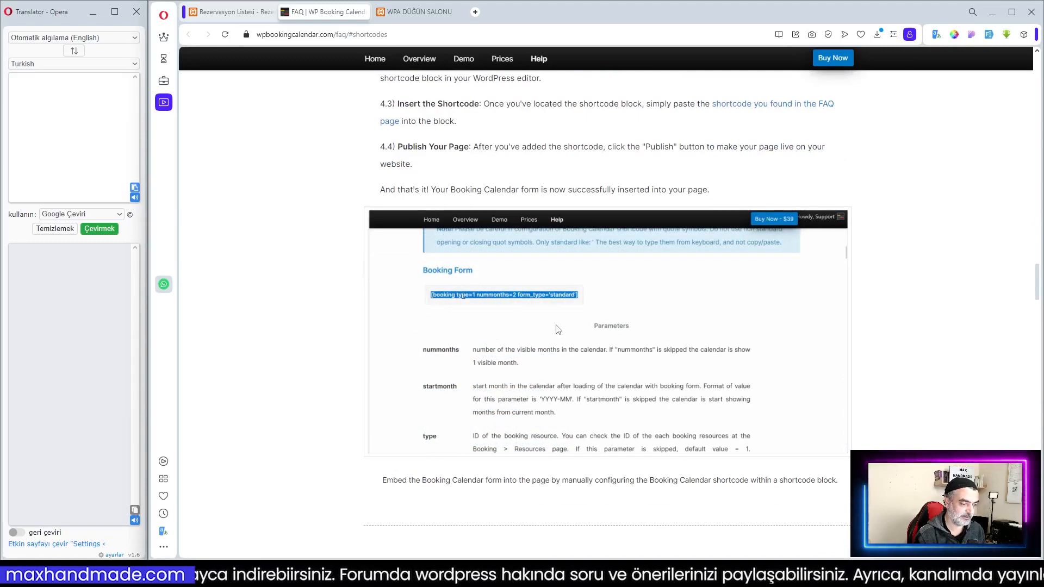
scroll(557, 329, down, 4)
scroll(597, 320, up, 3)
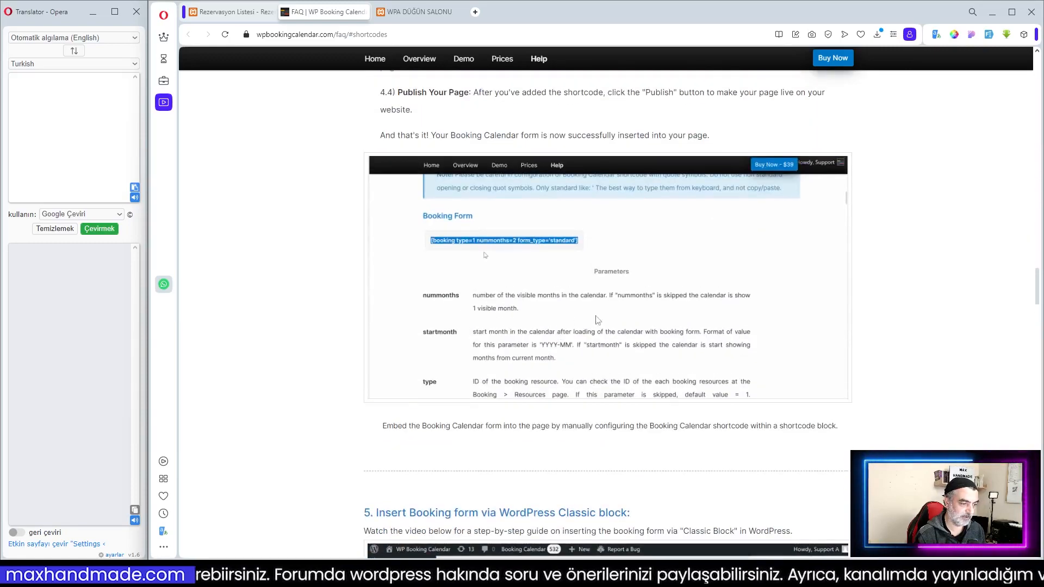
- Open the wedding site's home page for editing in Elementor and dismiss the AI notification
scroll(597, 320, up, 15)
key(ctrl+Tab)
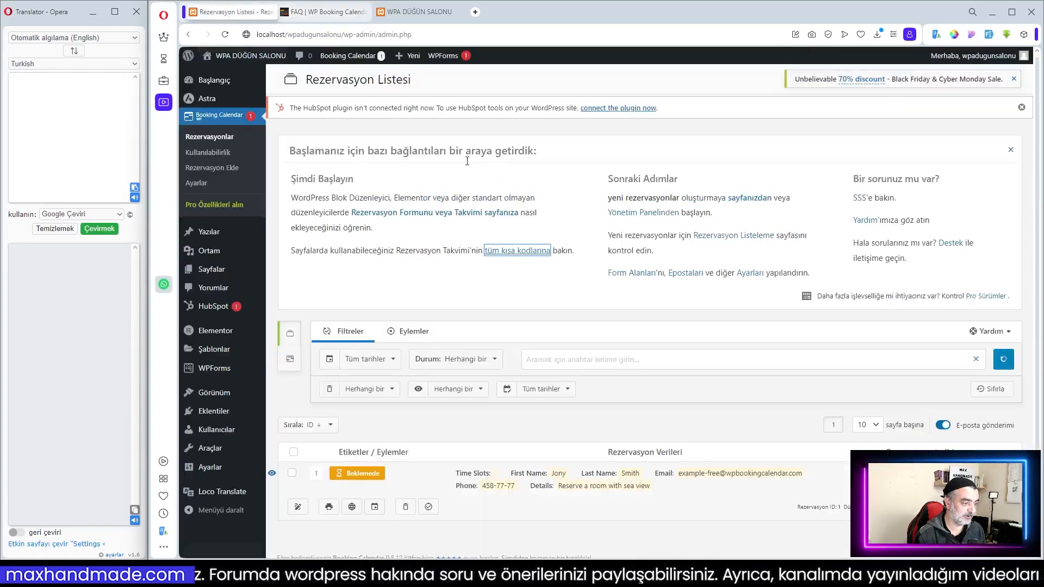
key(ctrl+Tab)
click(525, 55)
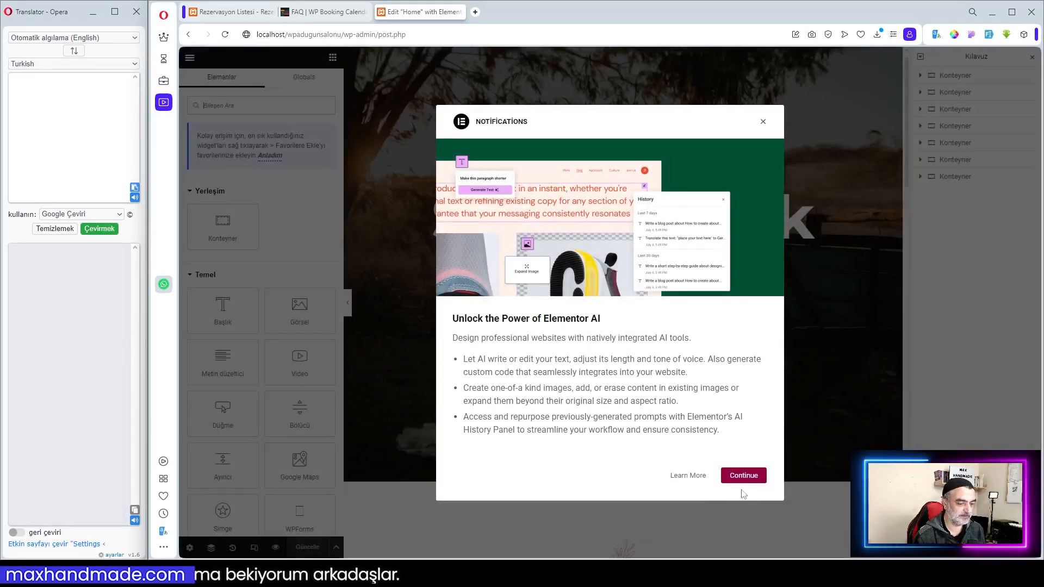
click(764, 122)
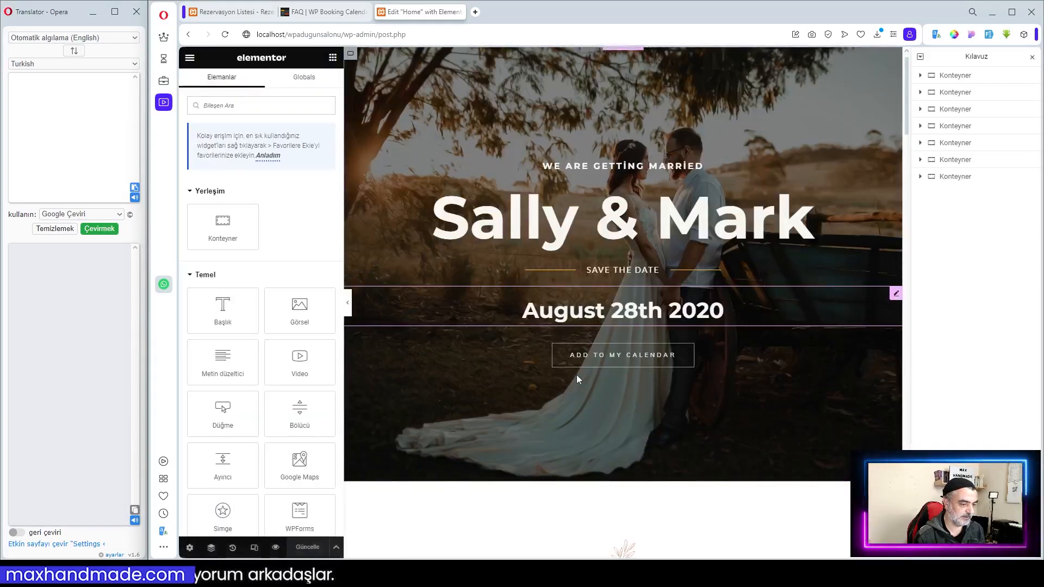
- Delete the container with the couple's profiles and photo beneath the "Our Story" intro text
scroll(624, 320, down, 4)
scroll(624, 321, down, 2)
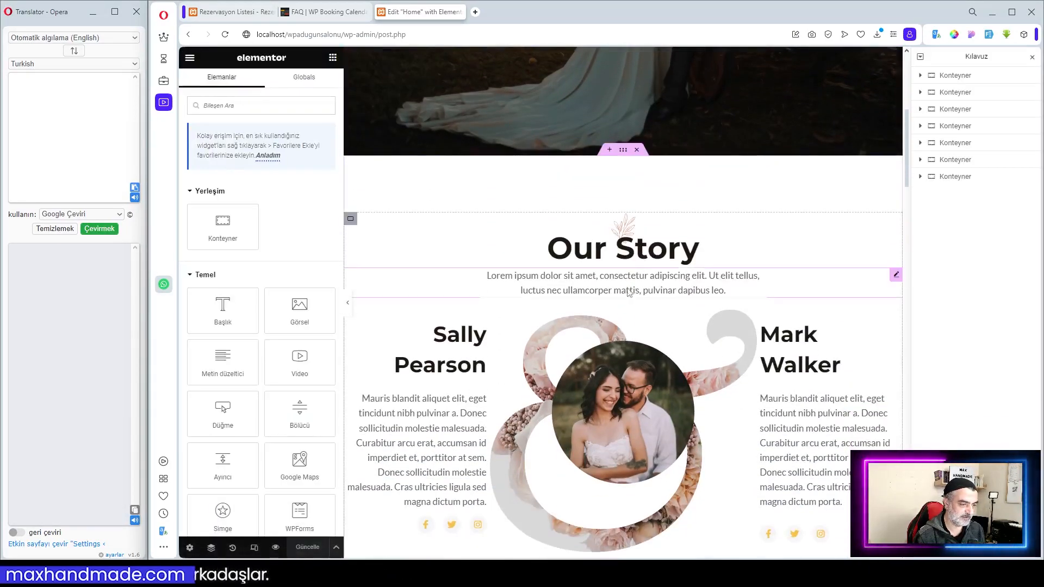
click(354, 305)
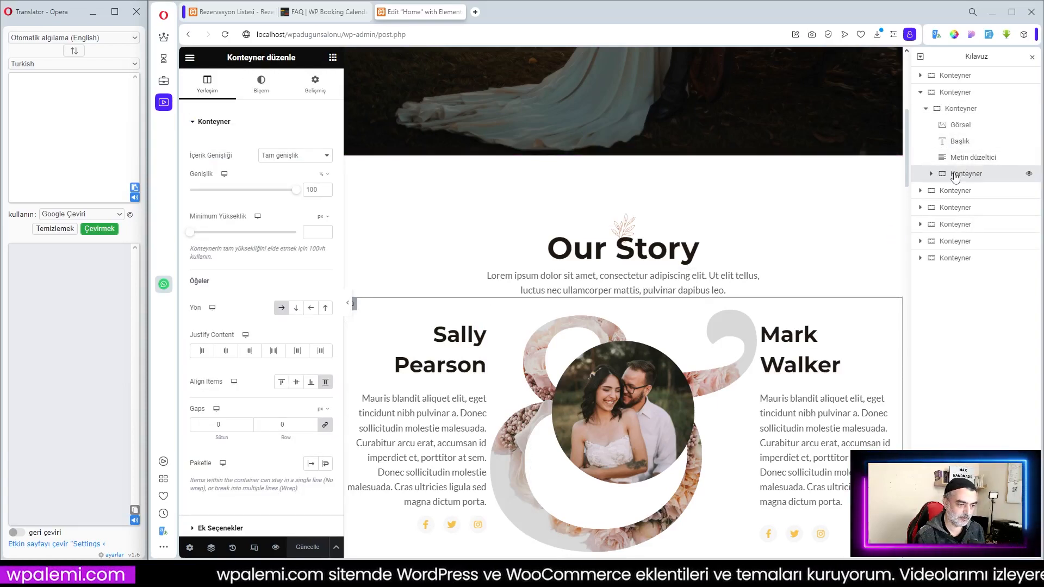
click(1029, 173)
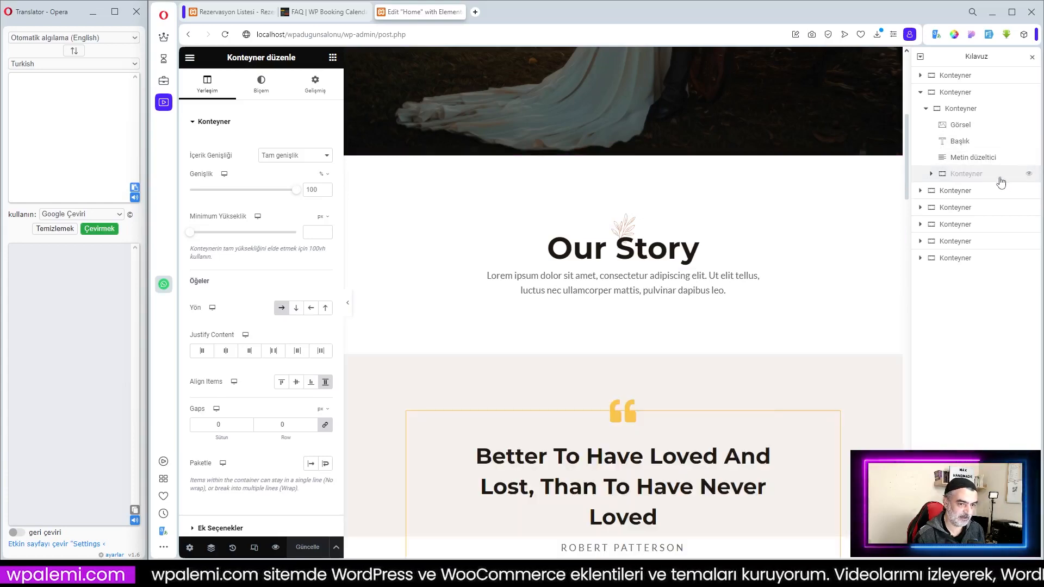
click(1029, 174)
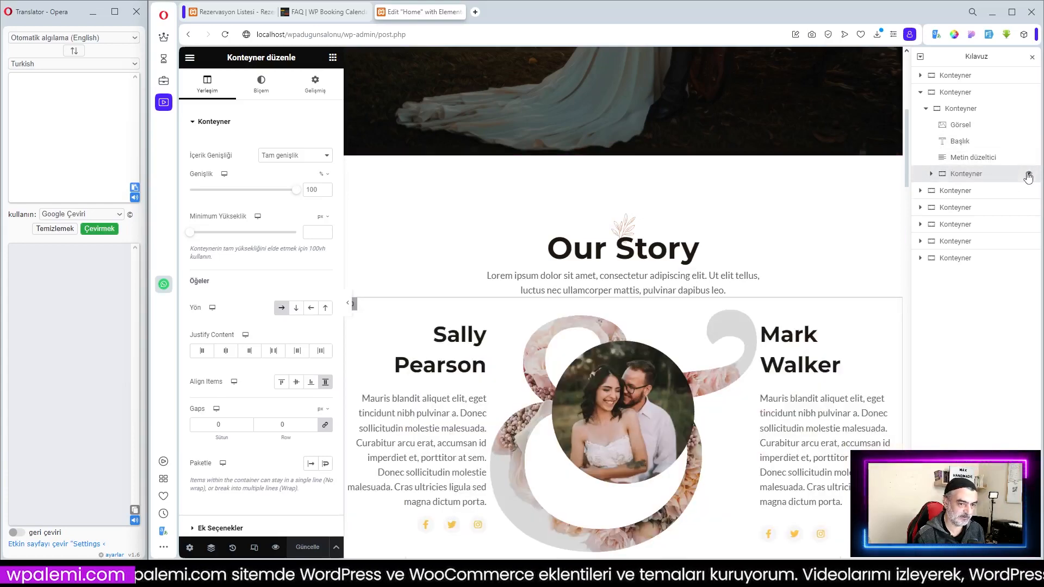
right_click(969, 178)
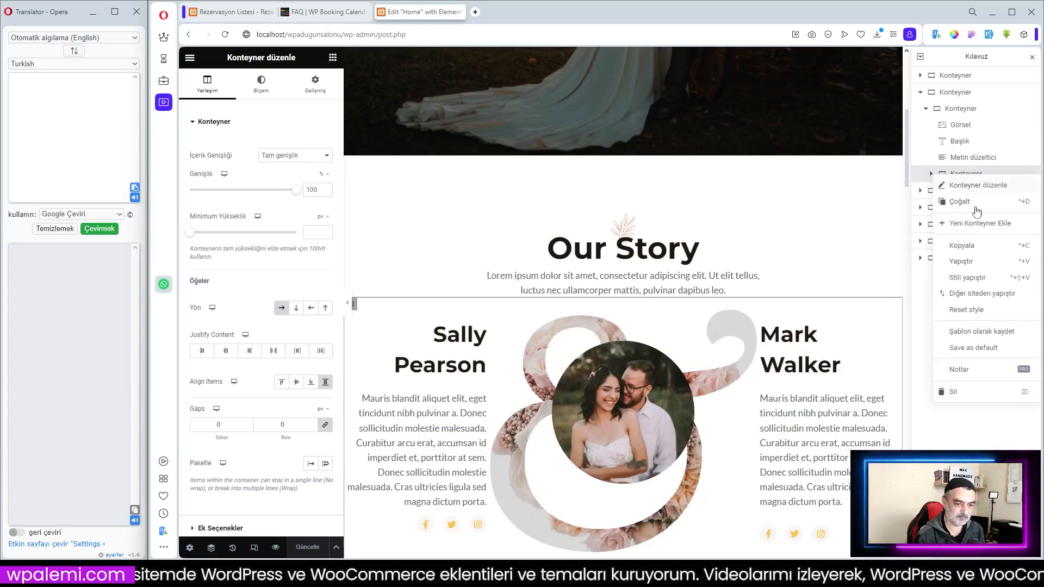
click(971, 392)
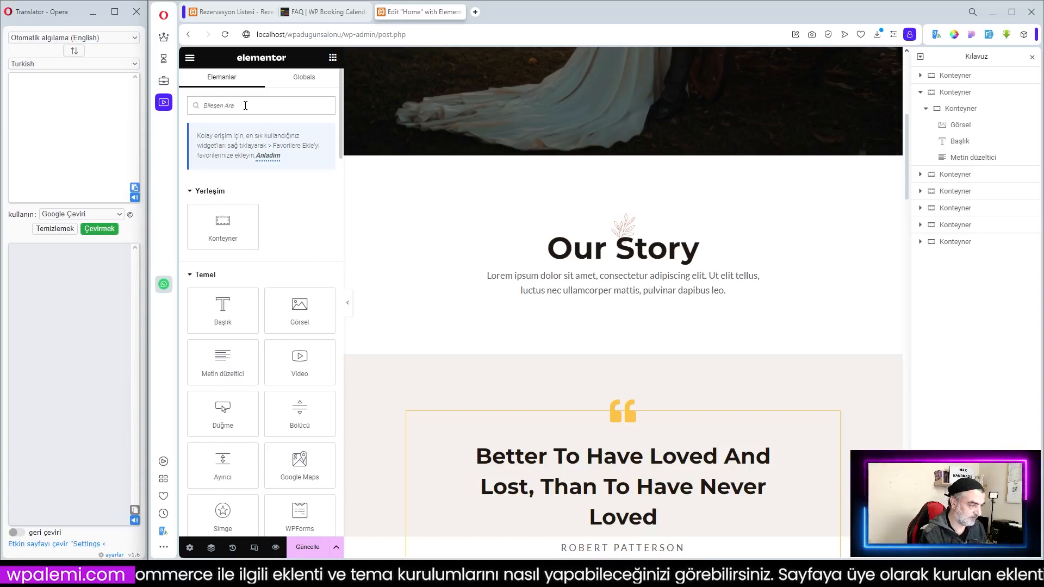
- Add a new container beneath the "Our Story" intro text and place a "Kısa kod" widget inside it
drag(223, 226, 600, 287)
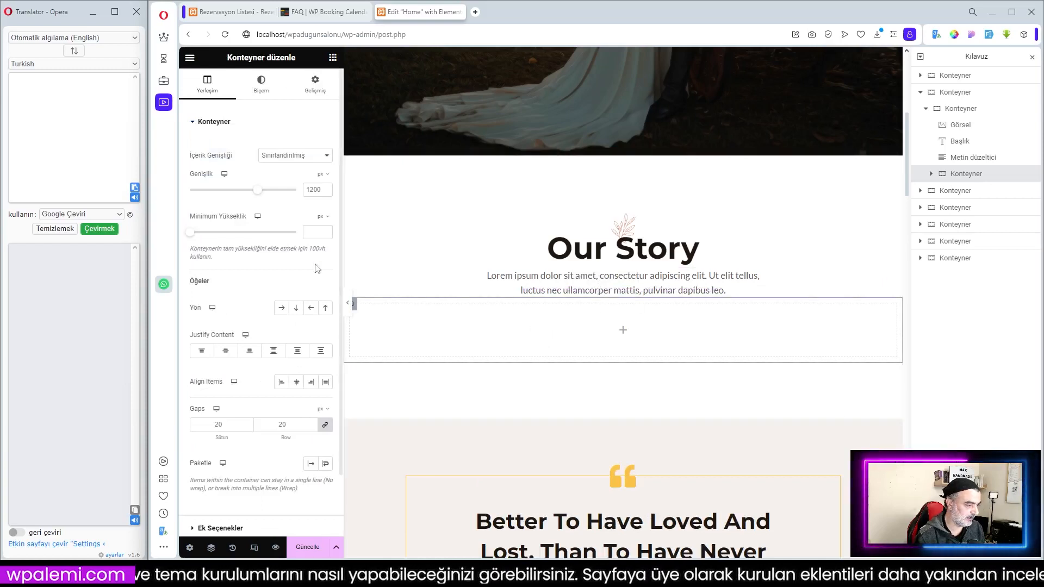
click(333, 57)
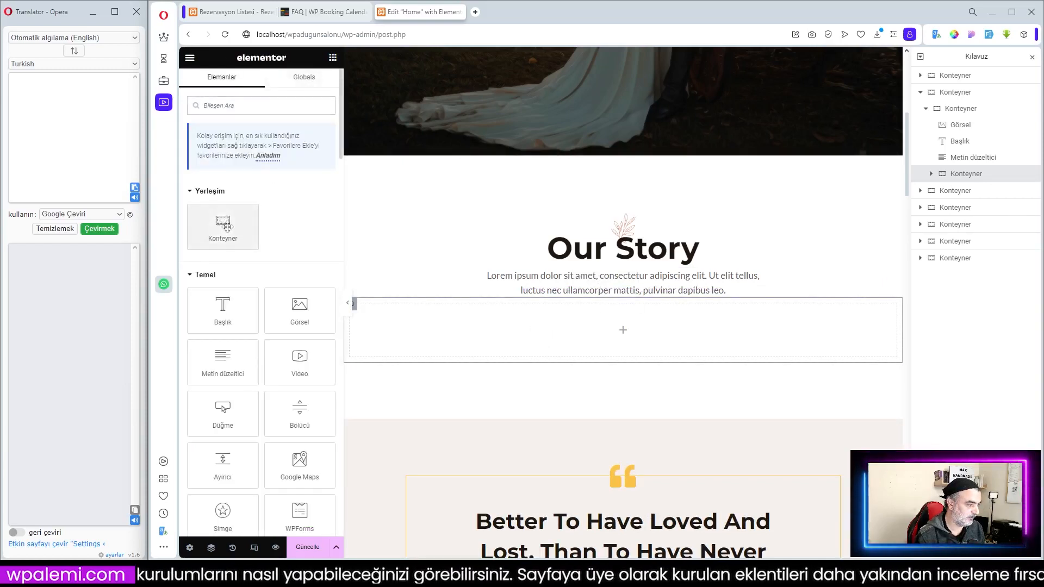
text(kısa)
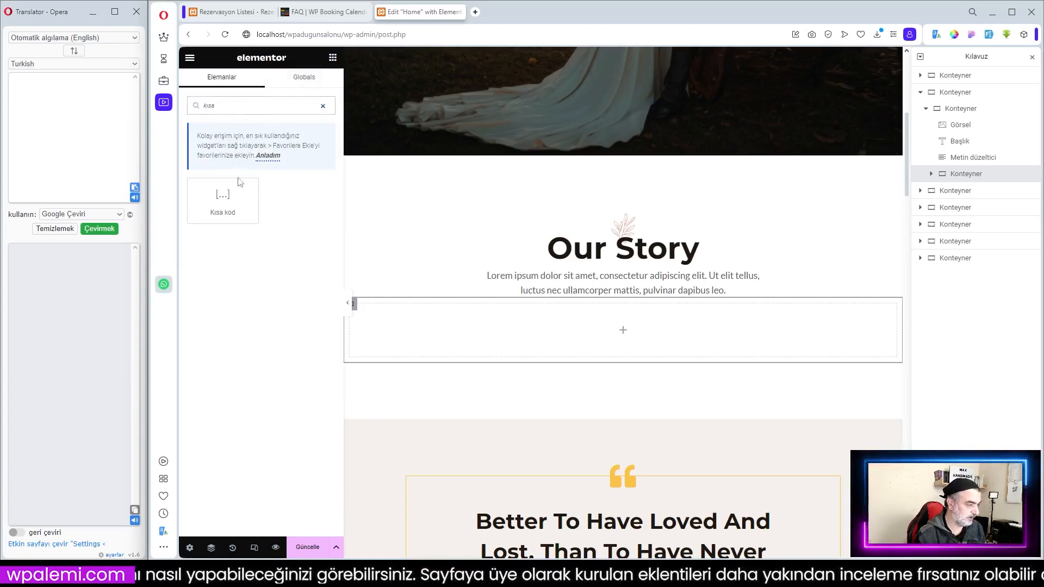
drag(241, 183, 577, 304)
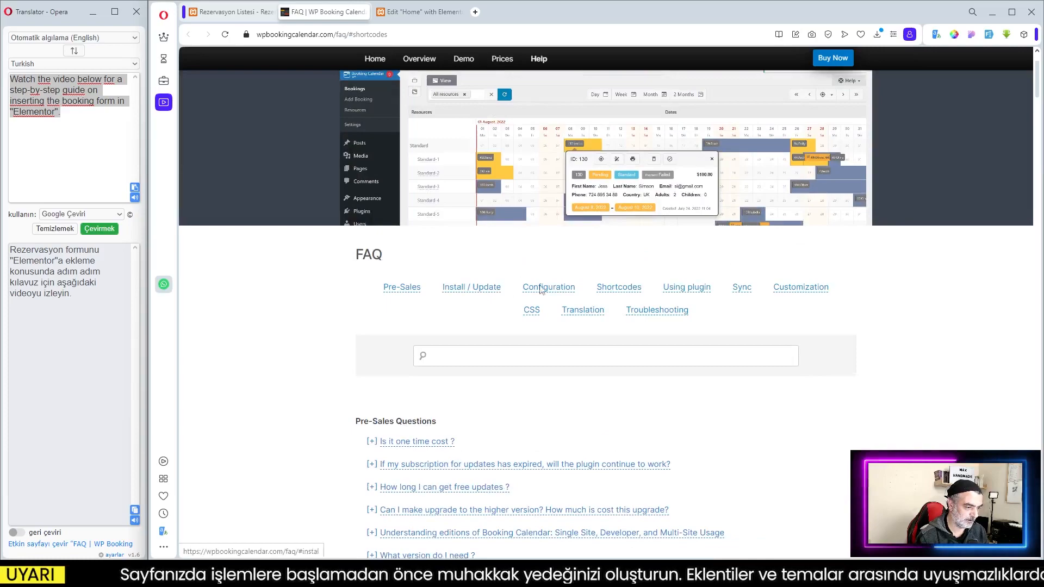
- In the plugin FAQ's Shortcodes section, expand "Shortcode – Booking Form with calendar" and copy [booking type=1 nummonths=2 form_type='standard']
click(625, 288)
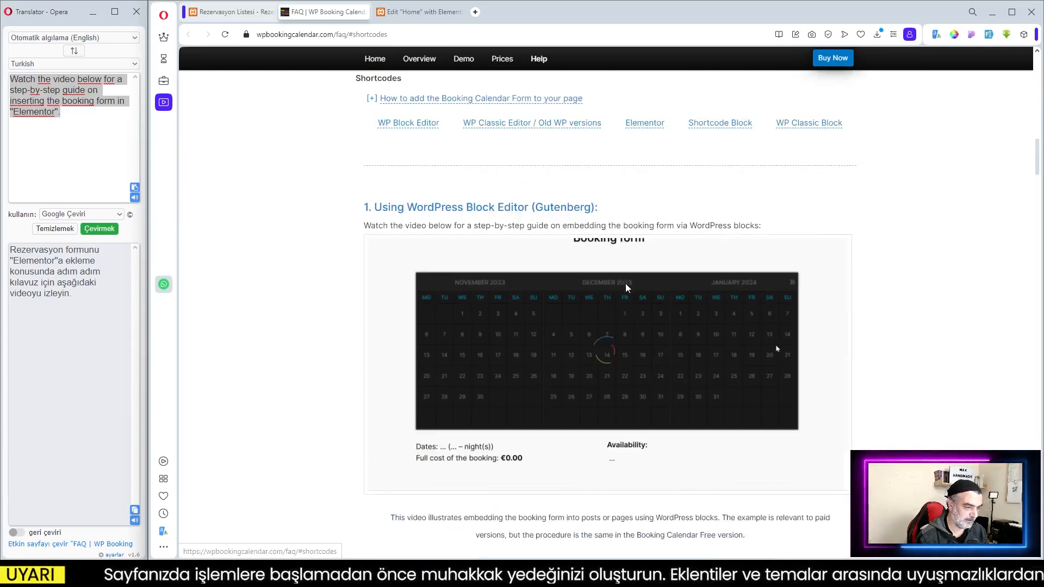
scroll(880, 376, down, 4)
scroll(880, 376, down, 12)
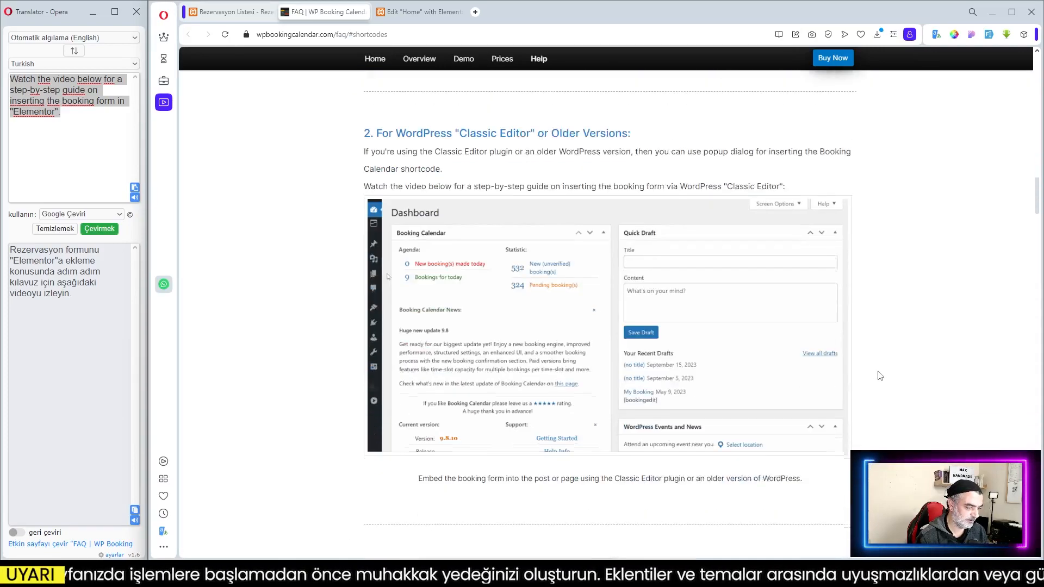
scroll(880, 376, down, 12)
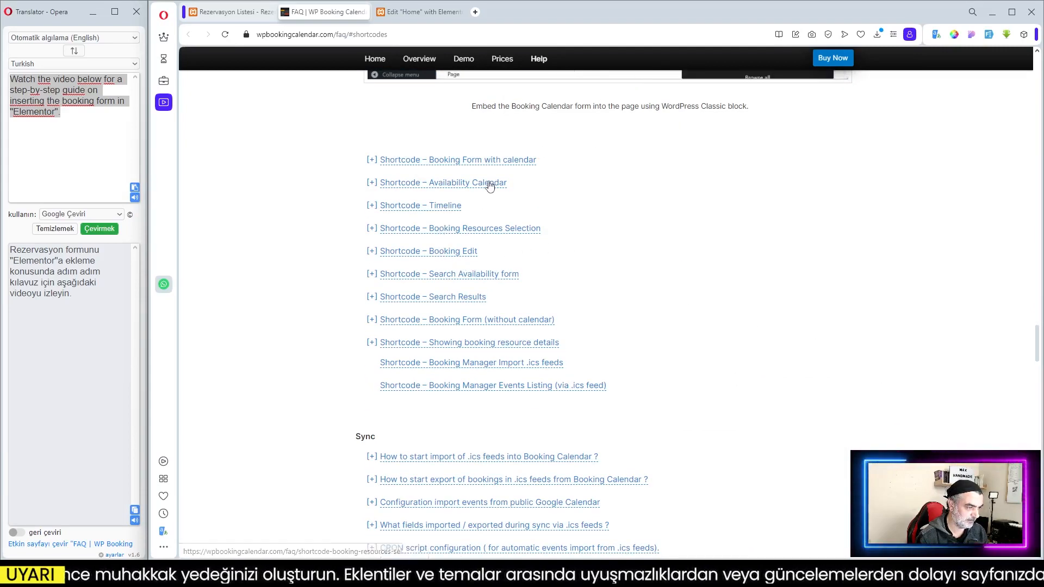
click(478, 161)
scroll(617, 249, down, 4)
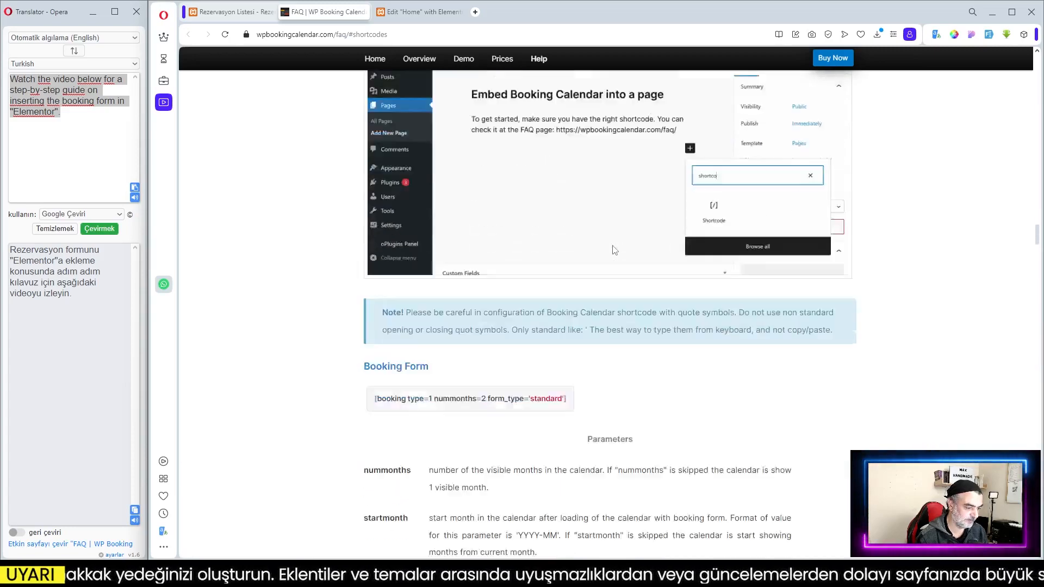
drag(374, 333, 575, 347)
key(ctrl+c)
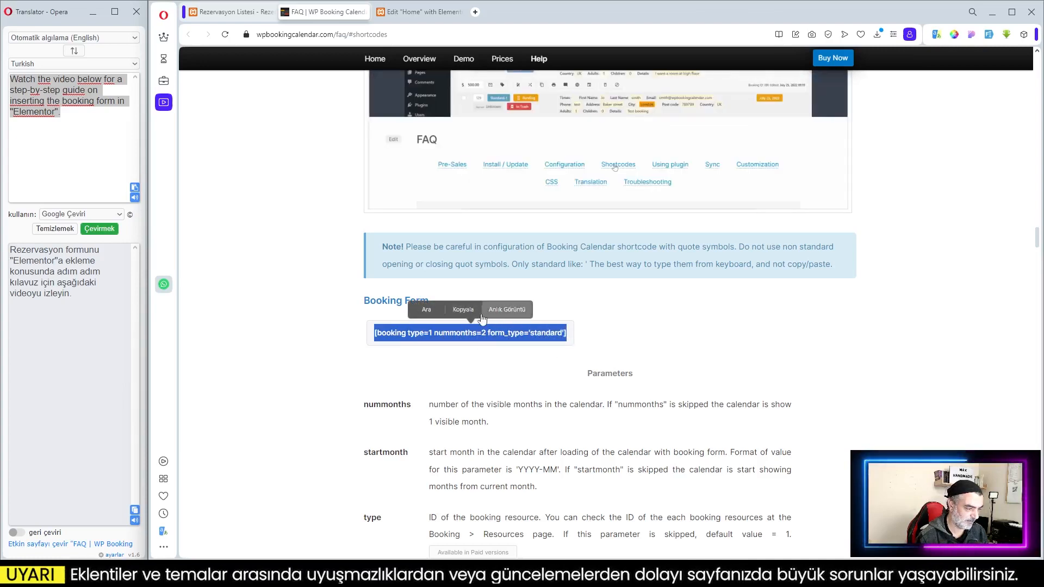
click(469, 311)
- Enter the copied shortcode [booking type=1 nummonths=2 form_type='standard'] in the home page's "Kısa kod" widget and update the page
click(402, 13)
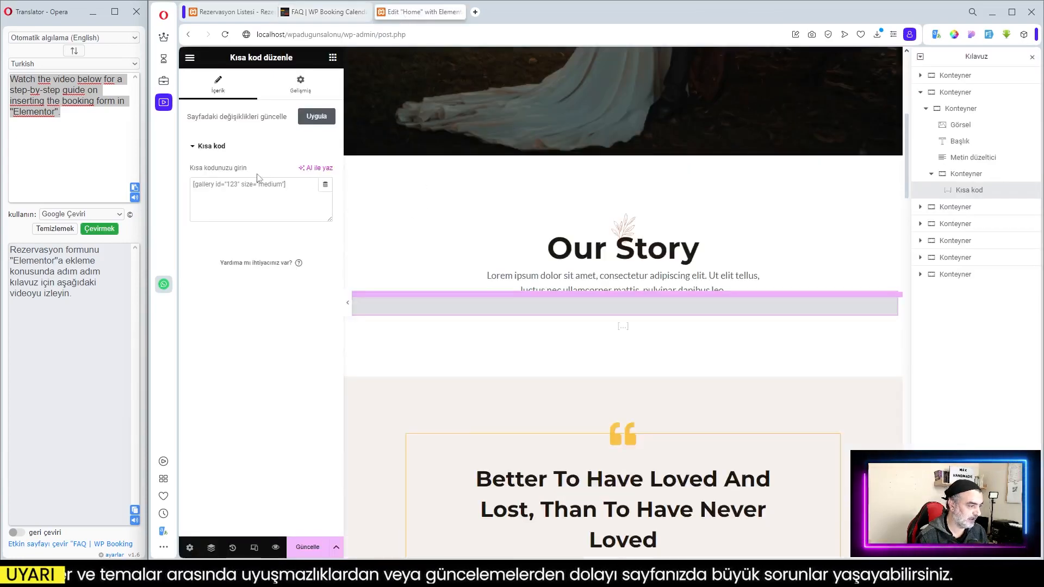
click(241, 187)
key(ctrl+v)
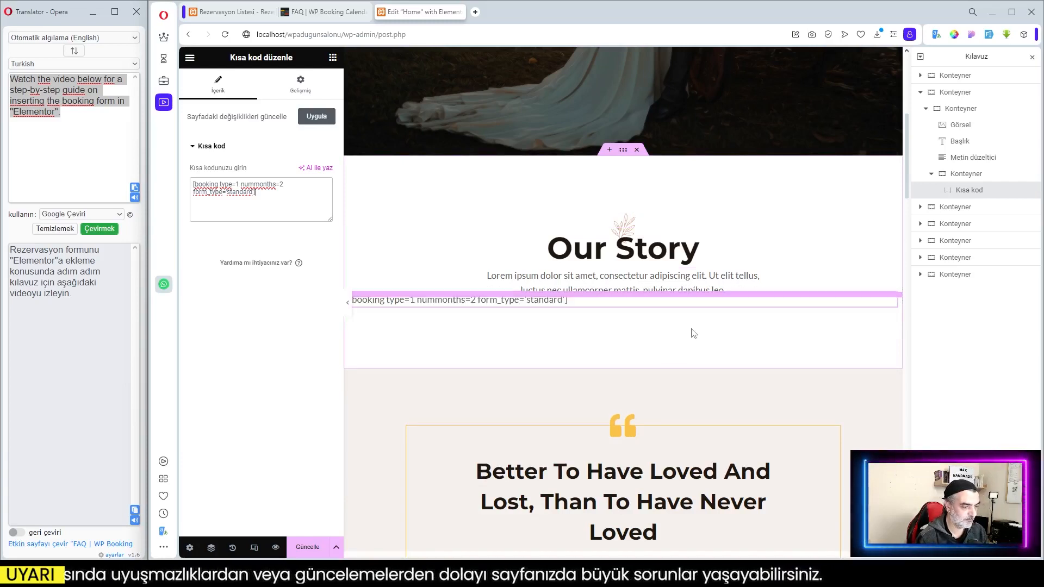
key(ctrl+s)
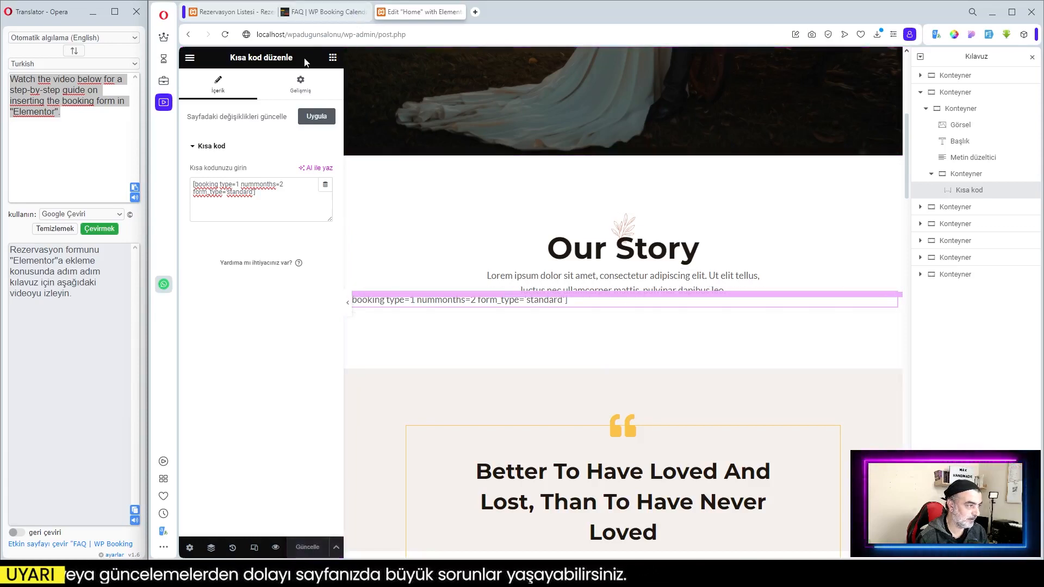
- View the live front page in a separate tab and examine the booking calendar, legend and form fields under "Our Story"
click(234, 11)
mouse_move(228, 60)
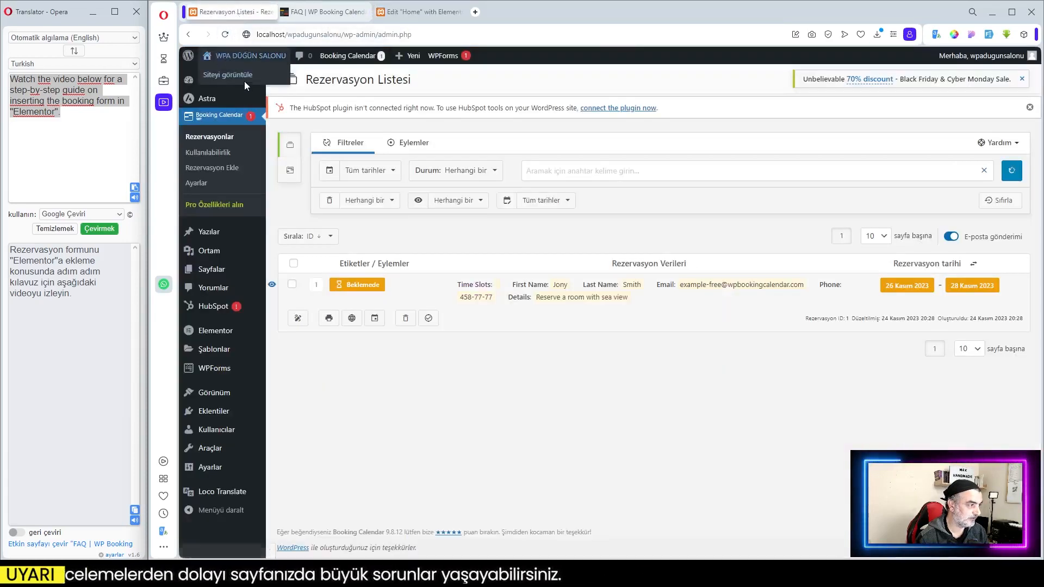
middle_click(243, 81)
click(411, 11)
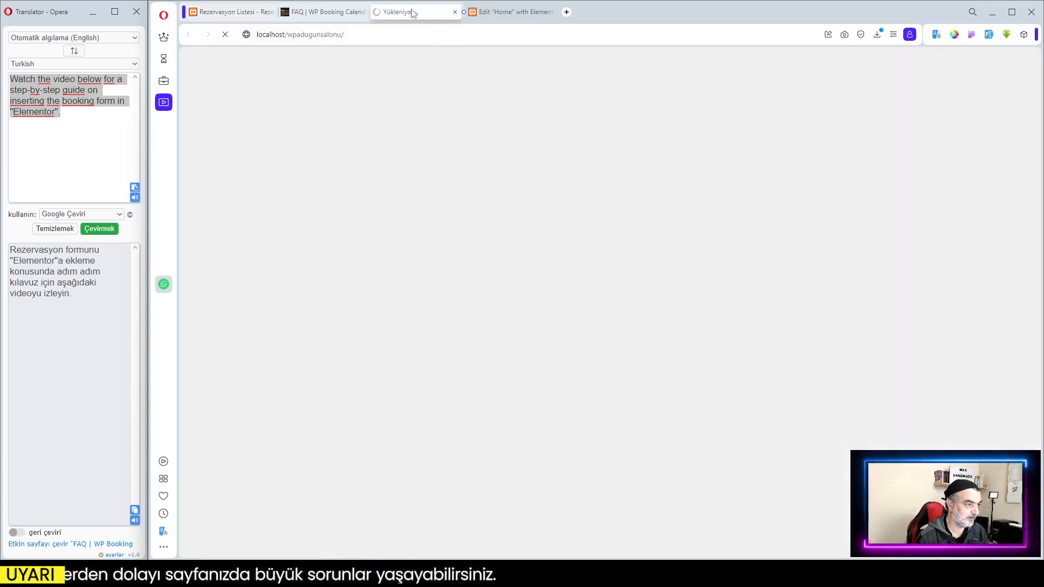
scroll(650, 218, down, 10)
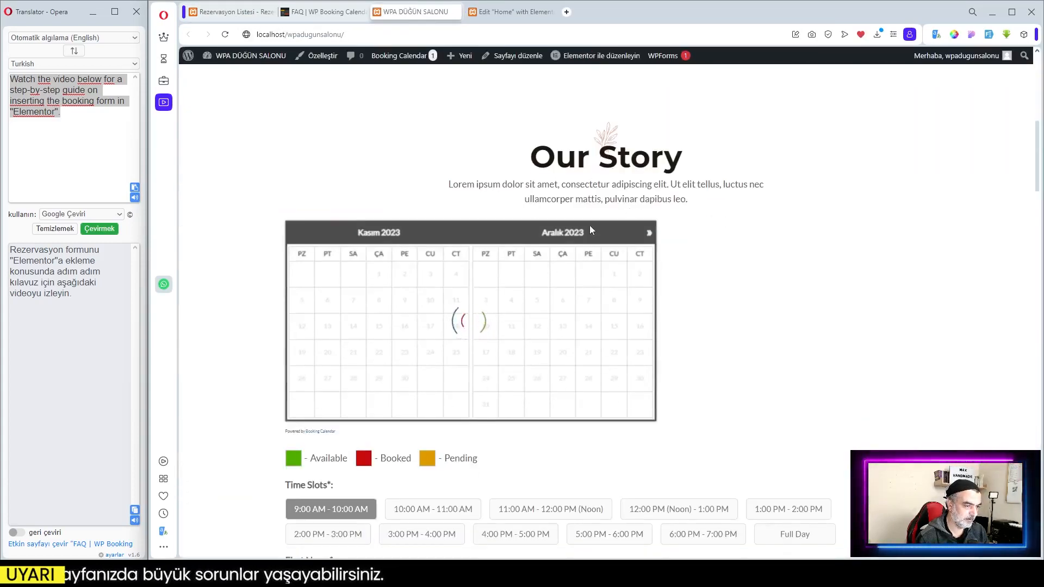
scroll(590, 225, down, 3)
scroll(653, 326, up, 2)
scroll(490, 381, down, 3)
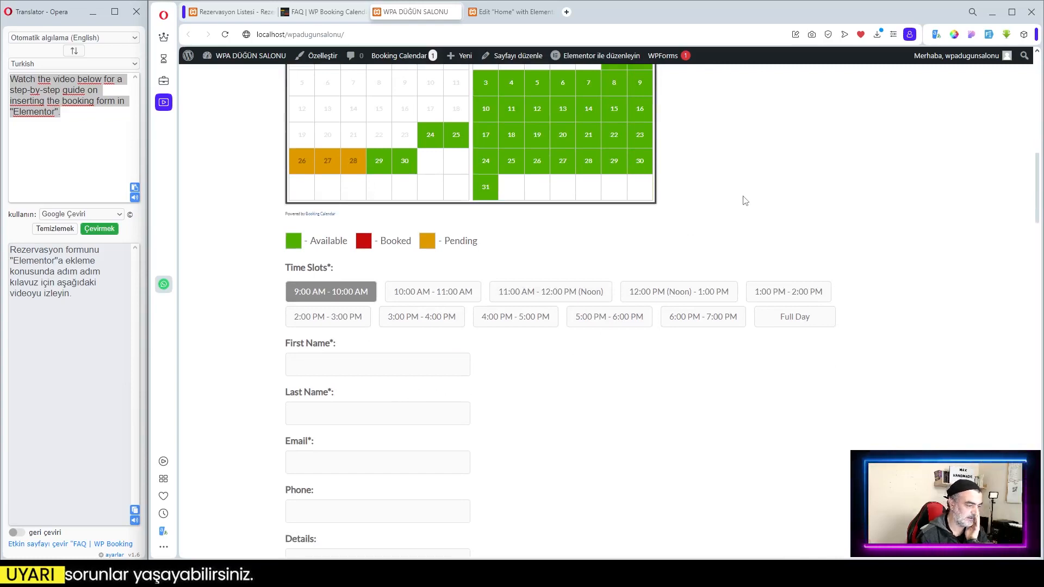
scroll(745, 202, up, 3)
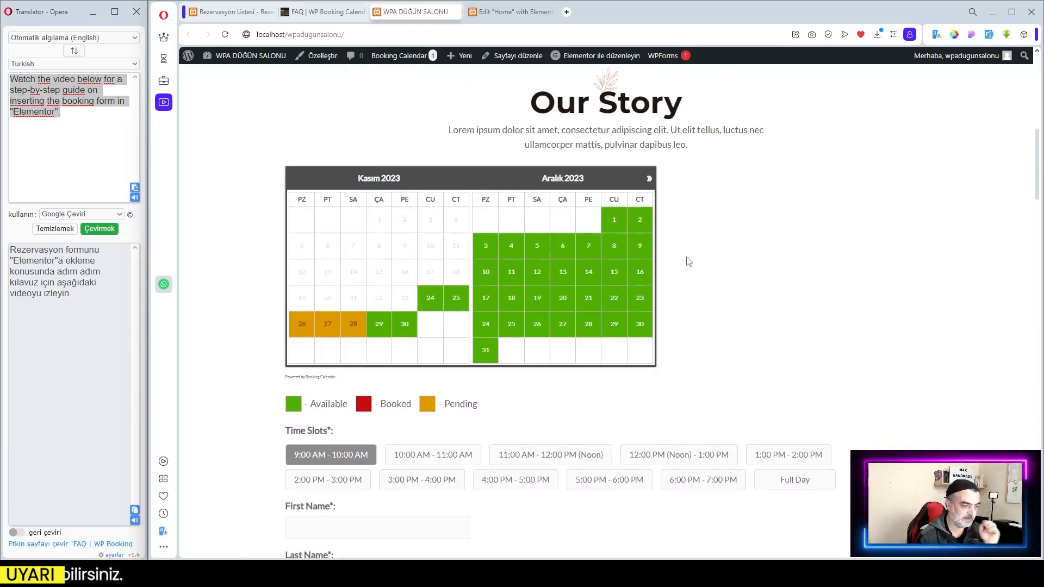
scroll(704, 297, down, 1)
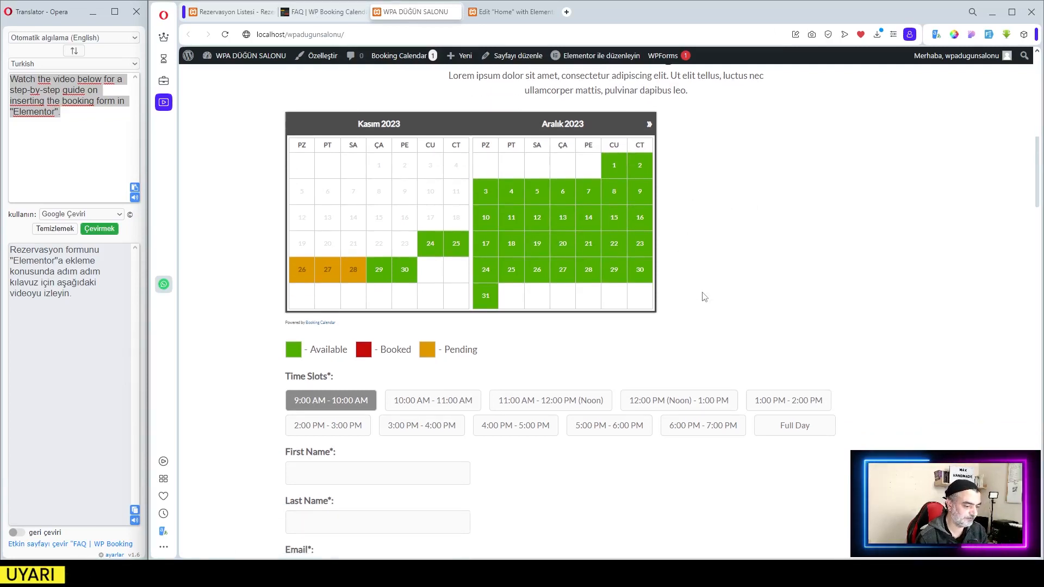
scroll(704, 297, up, 1)
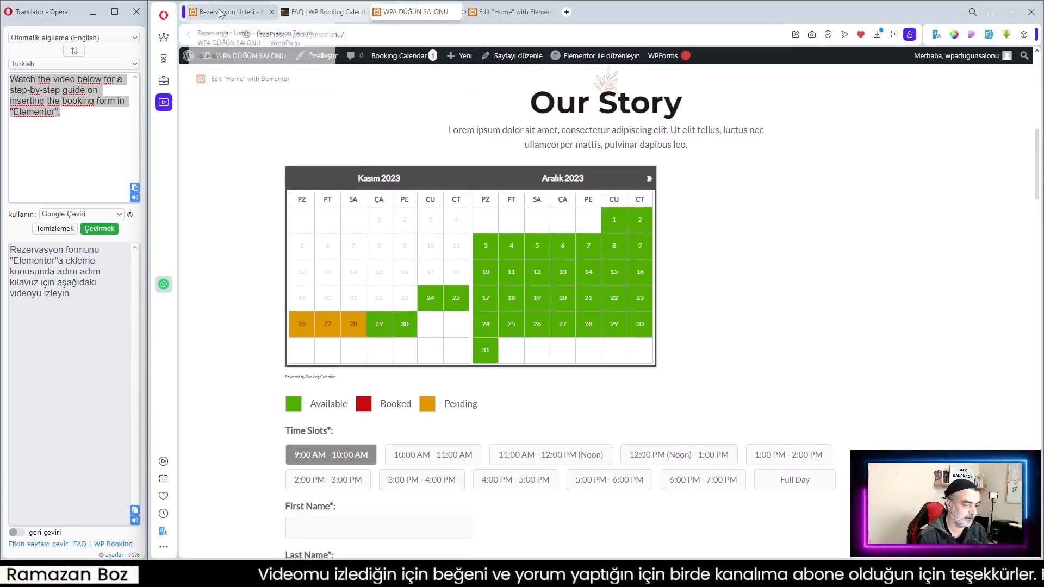
- In Booking Calendar's general settings, set the week's start day to Pazartesi and the calendar day selection to "Tek gün"
click(220, 13)
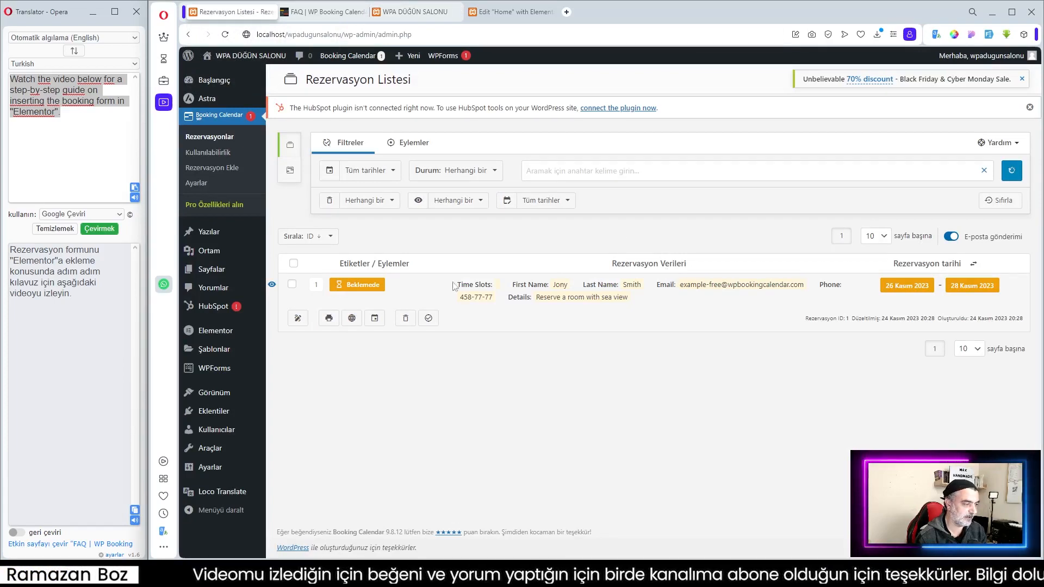
click(196, 183)
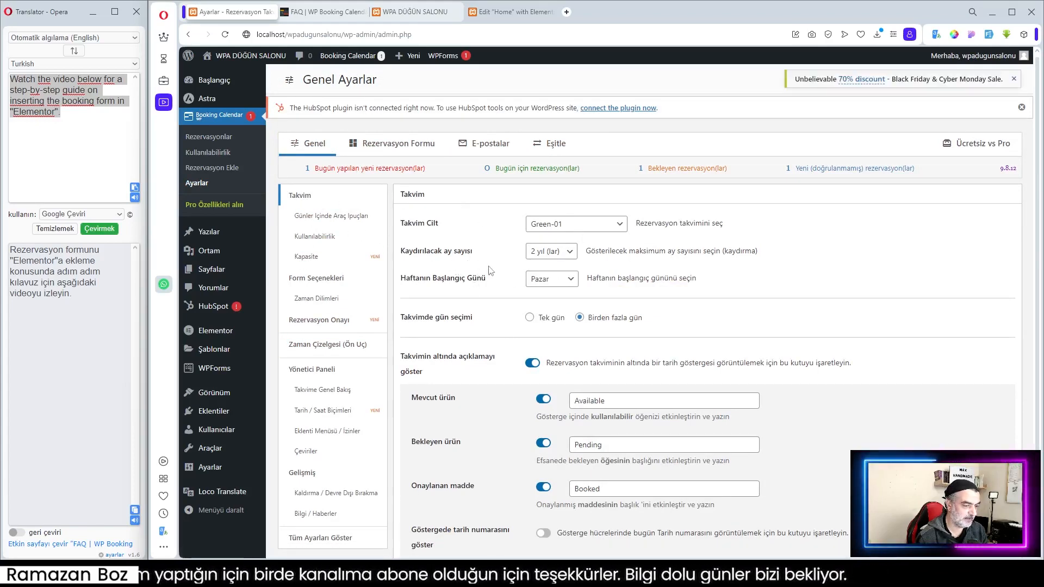
click(576, 288)
click(549, 303)
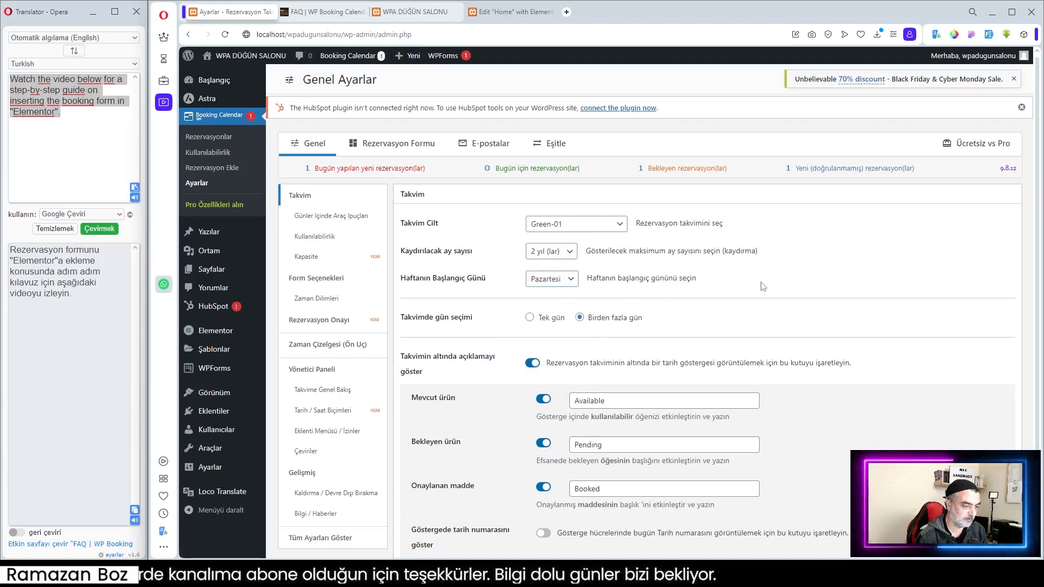
scroll(763, 287, down, 1)
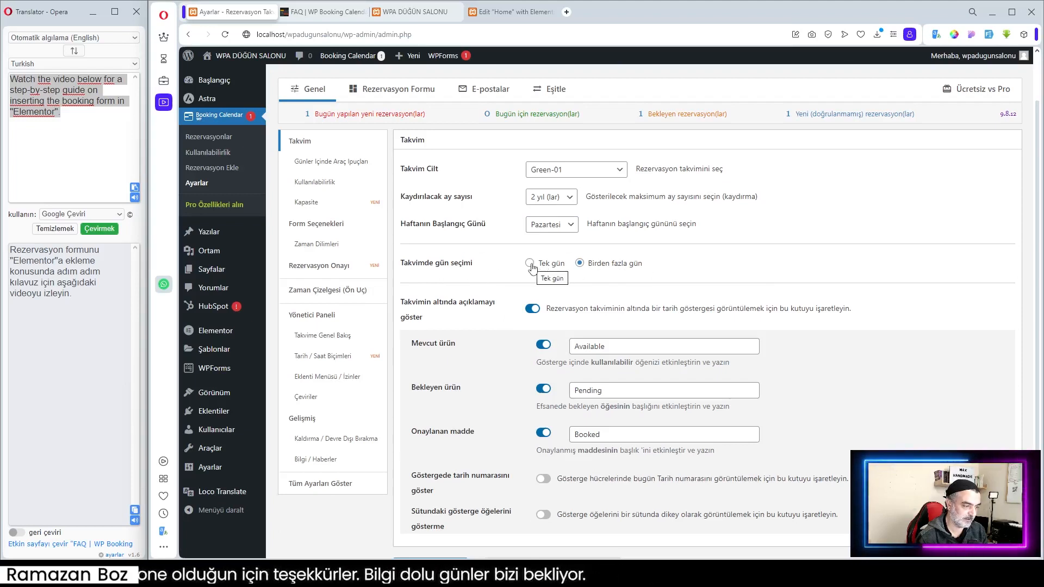
click(531, 265)
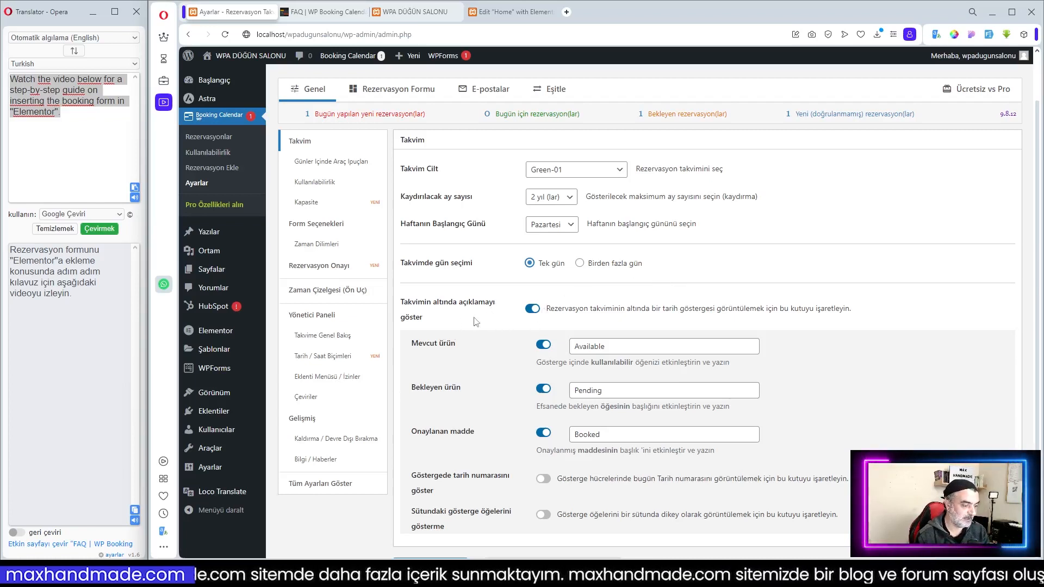
- Compare the Available, Pending and Booked legend labels in the settings with the legend under the front page's booking calendar
scroll(605, 324, down, 1)
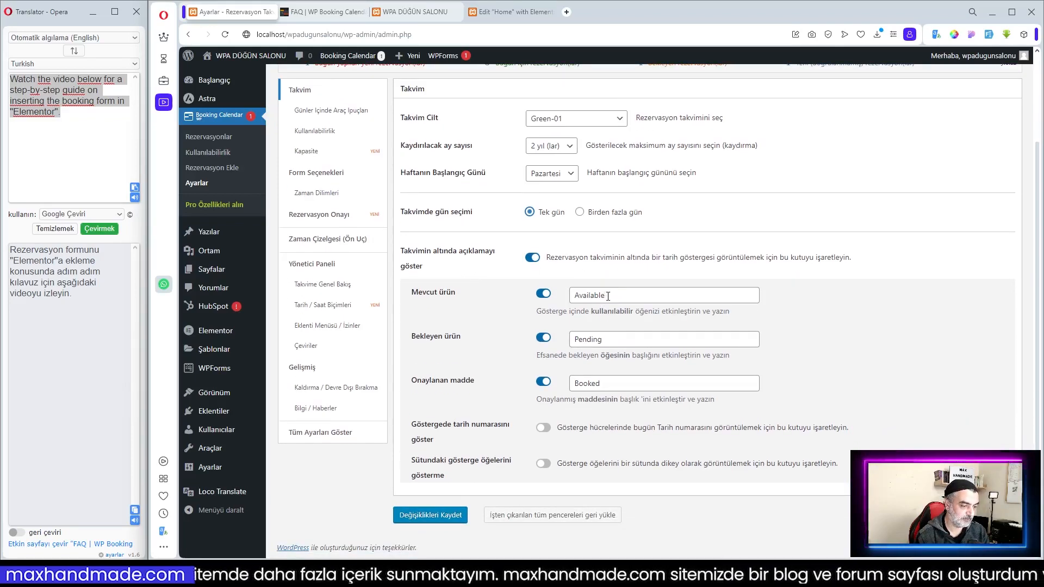
drag(608, 296, 573, 298)
click(416, 11)
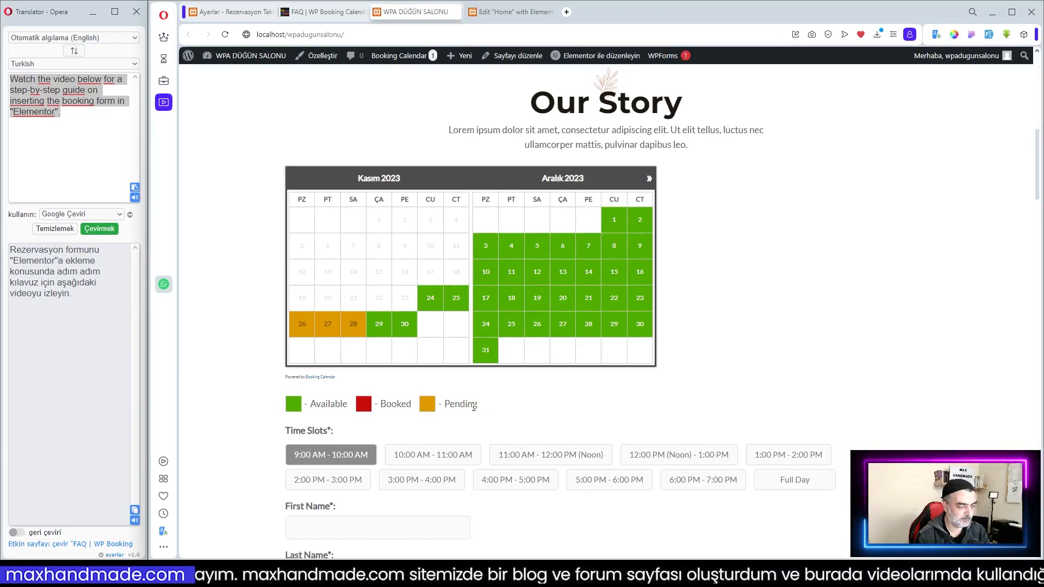
- In the Booking Calendar settings, change the available legend label to "Müsahit" and the pending label to "Bekliyor"
click(229, 12)
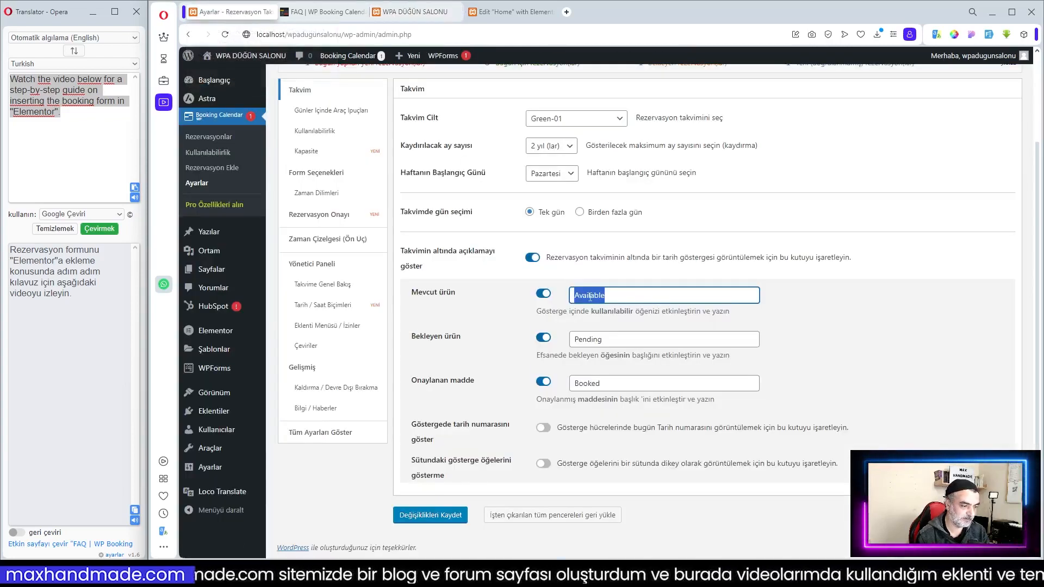
click(624, 297)
drag(624, 294, 572, 295)
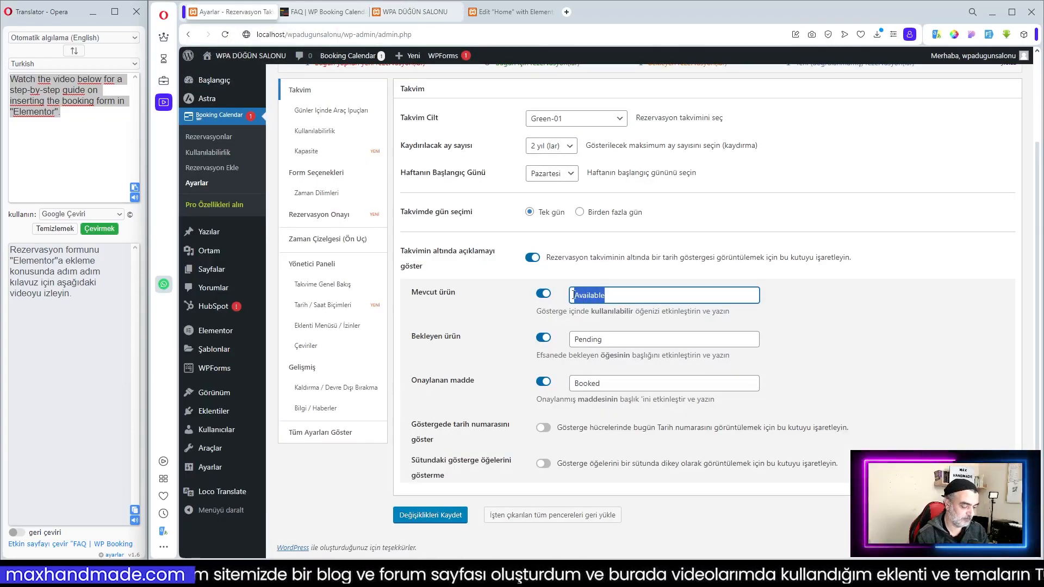
text(Müsahit)
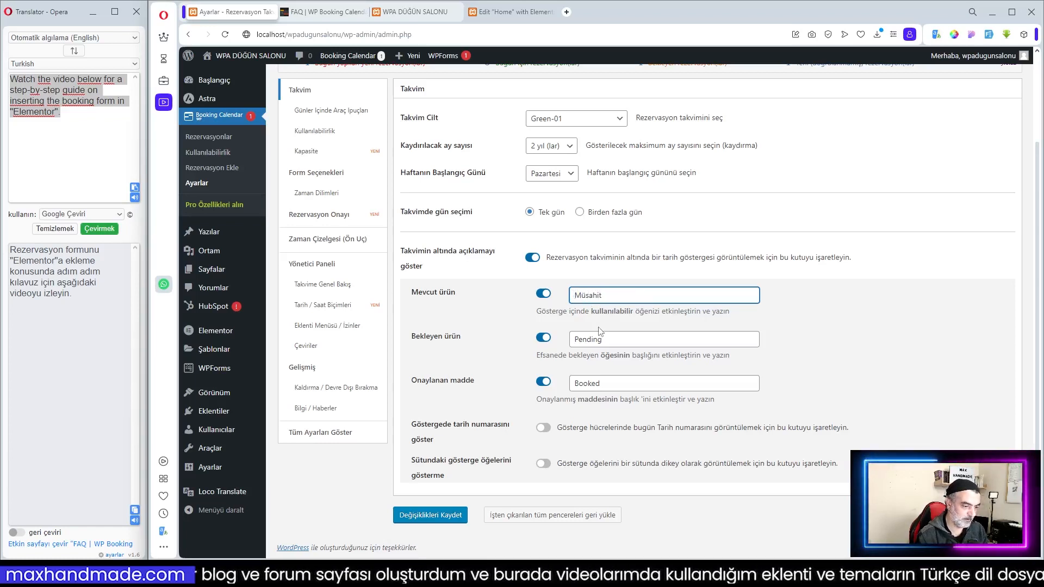
drag(603, 339, 558, 341)
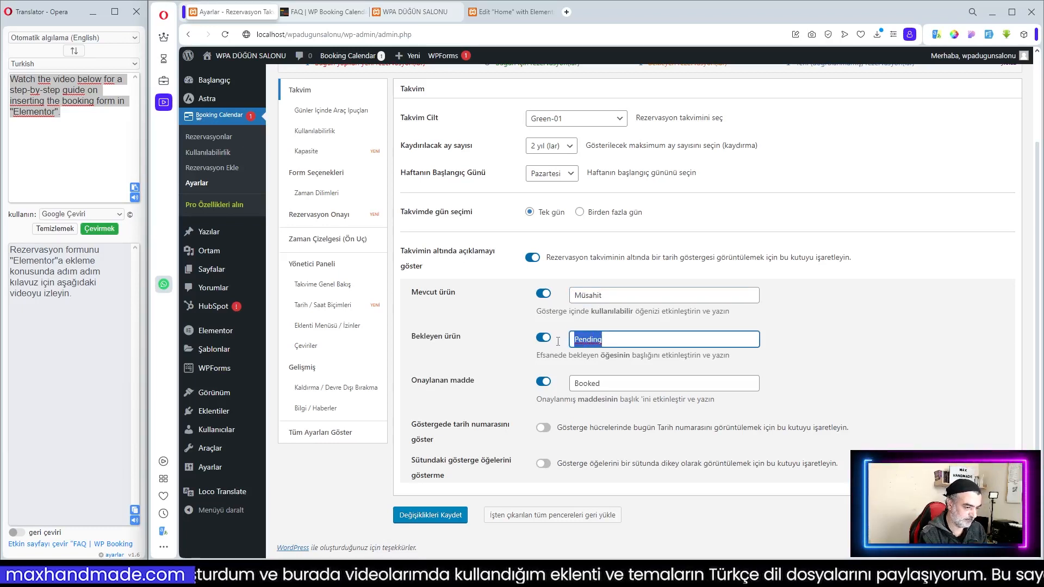
click(415, 13)
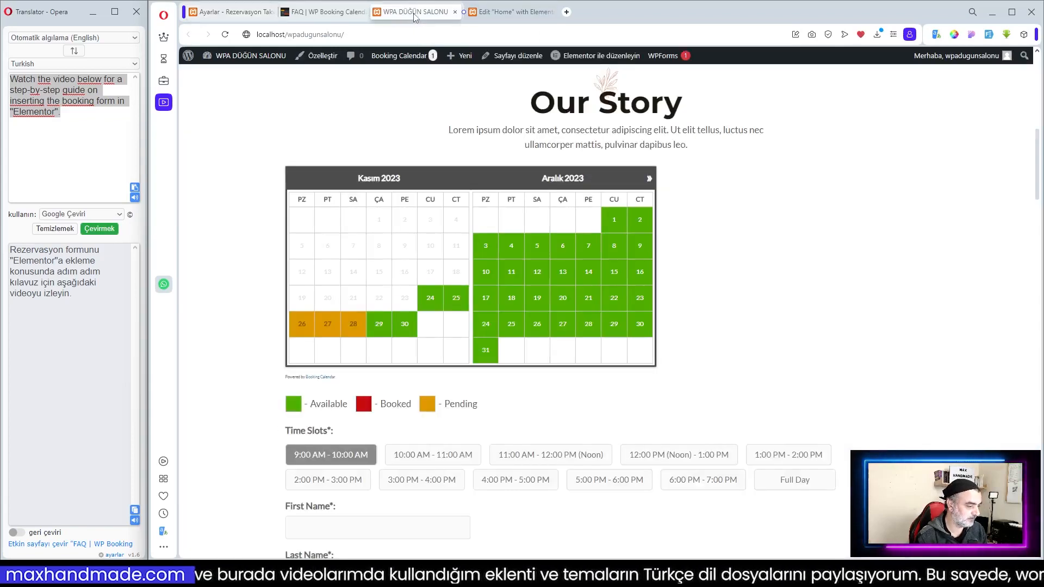
key(ctrl+Tab)
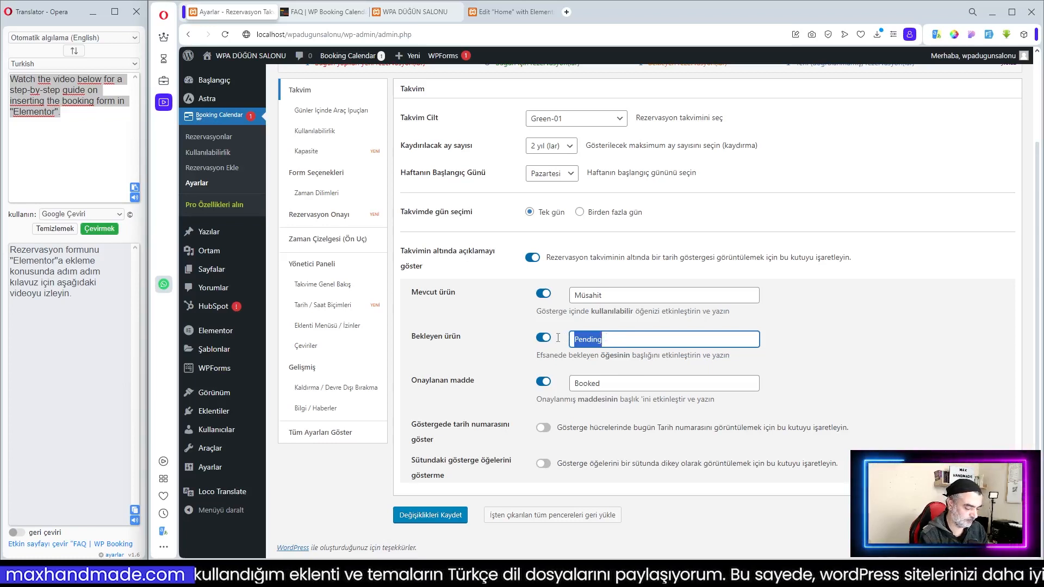
text(Bekl)
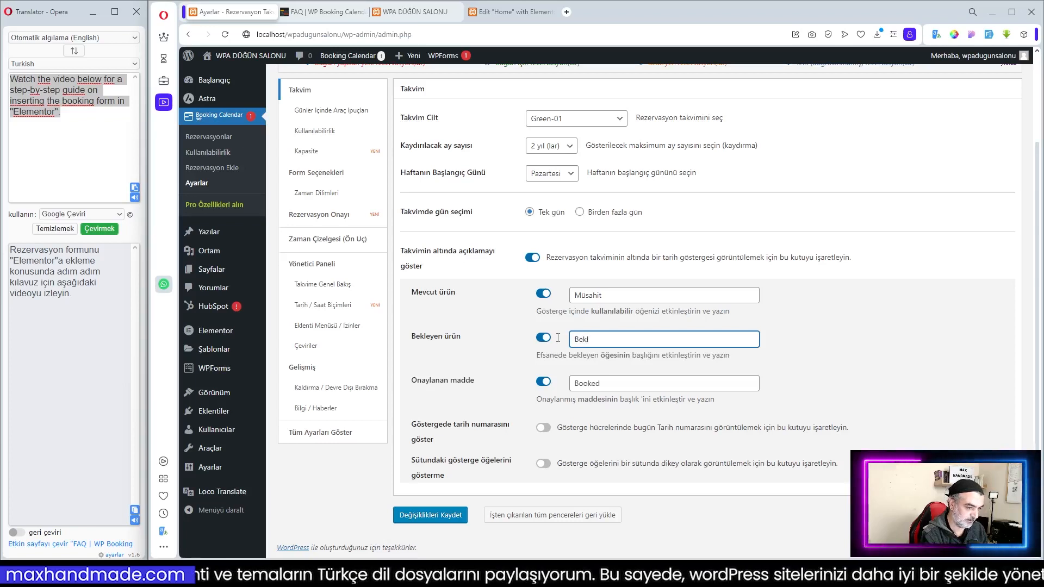
text(iyort)
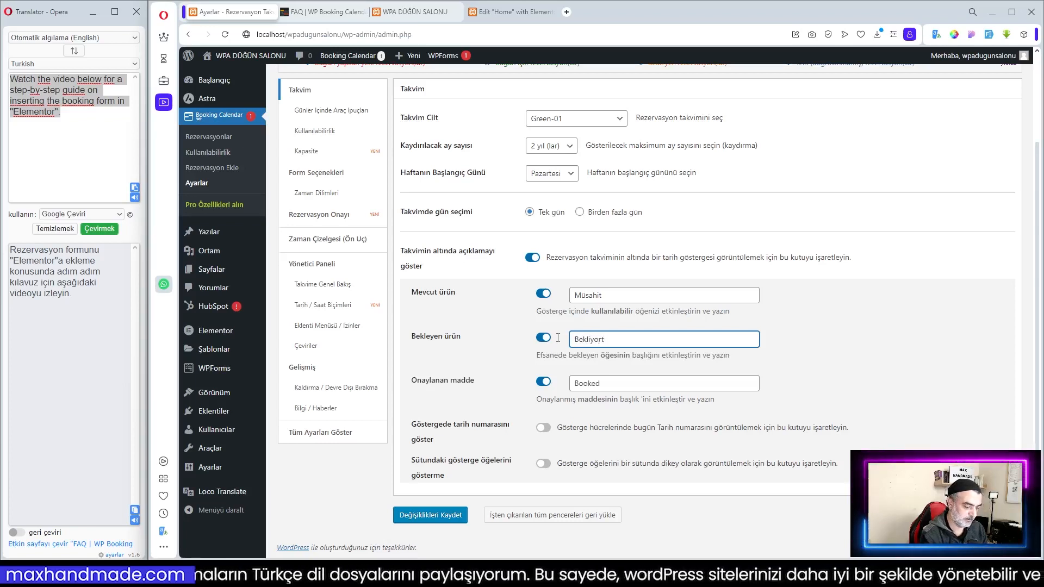
- Change the approved item's legend label to "Rezerve Edilmiş"
drag(625, 383, 561, 380)
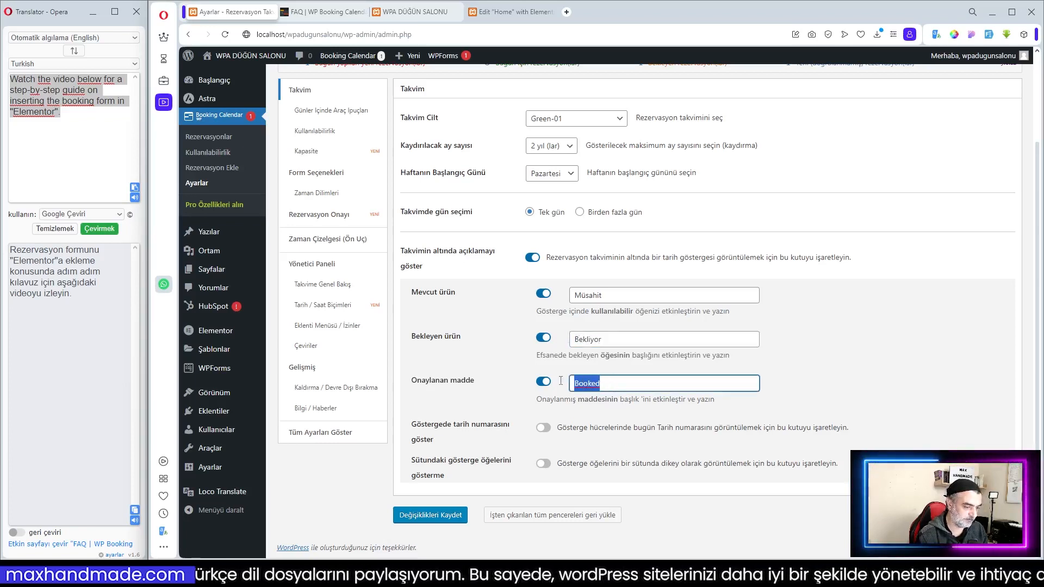
text(Rez)
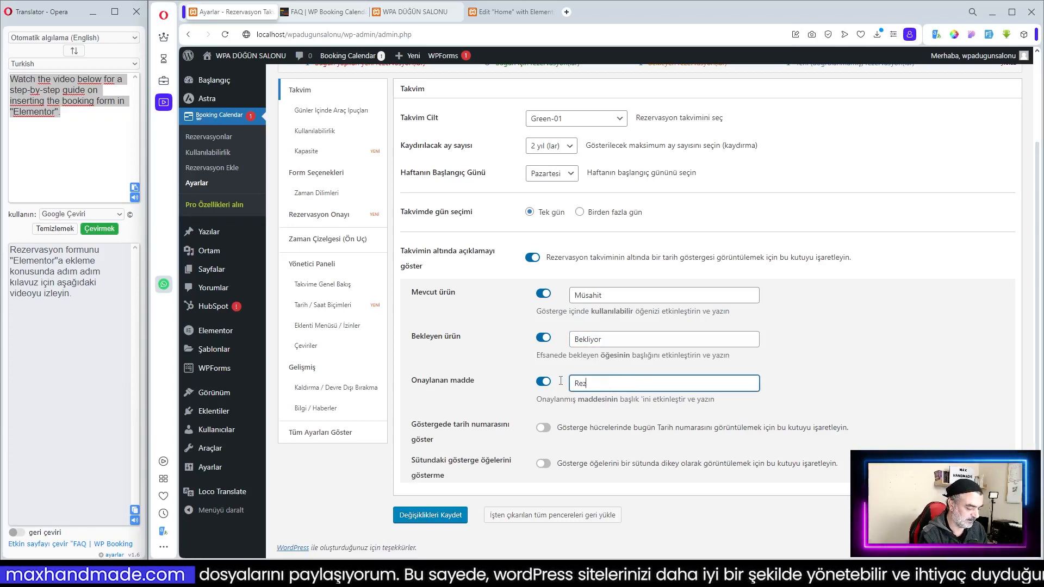
text(erve Edilmiş)
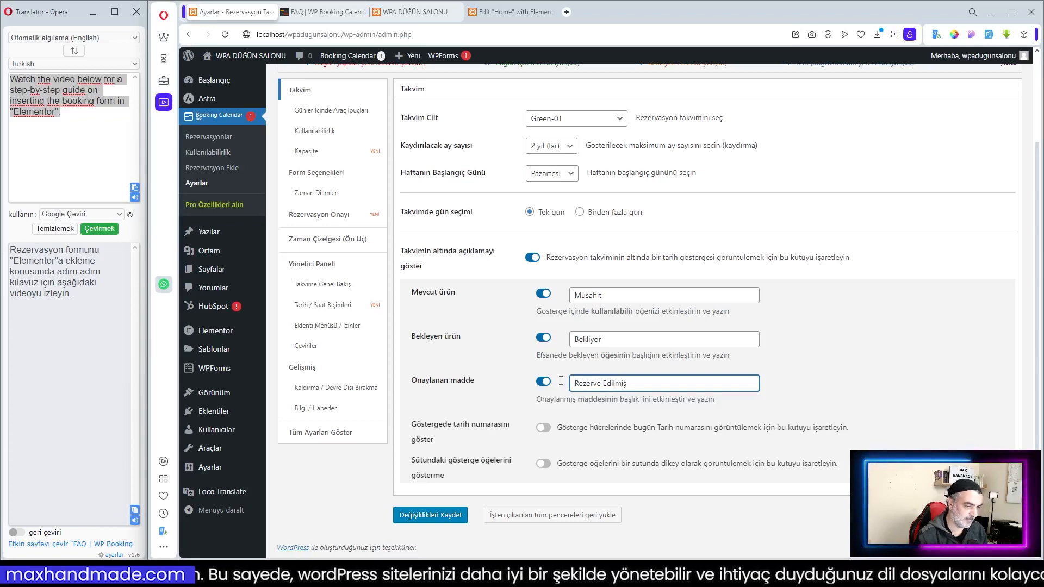
click(841, 402)
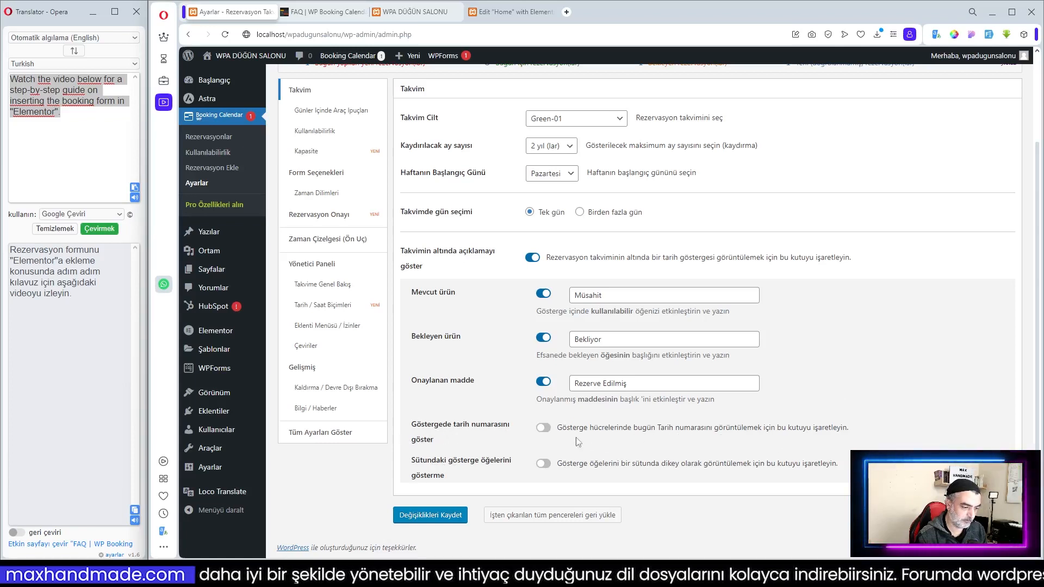
- Enable showing the date number in the legend, save the settings, and check the legend on the reloaded front page
click(543, 428)
click(445, 516)
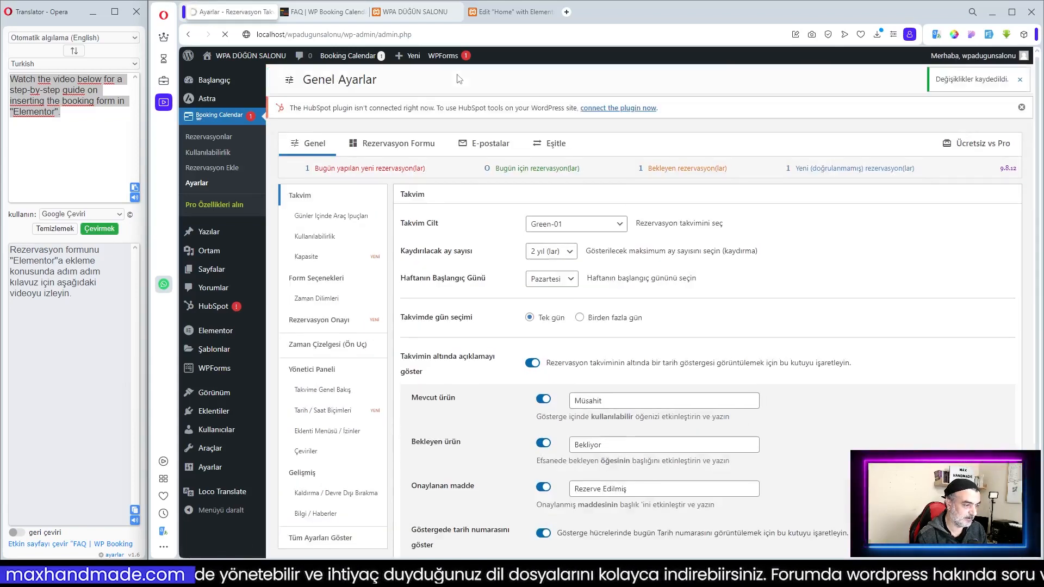
click(417, 13)
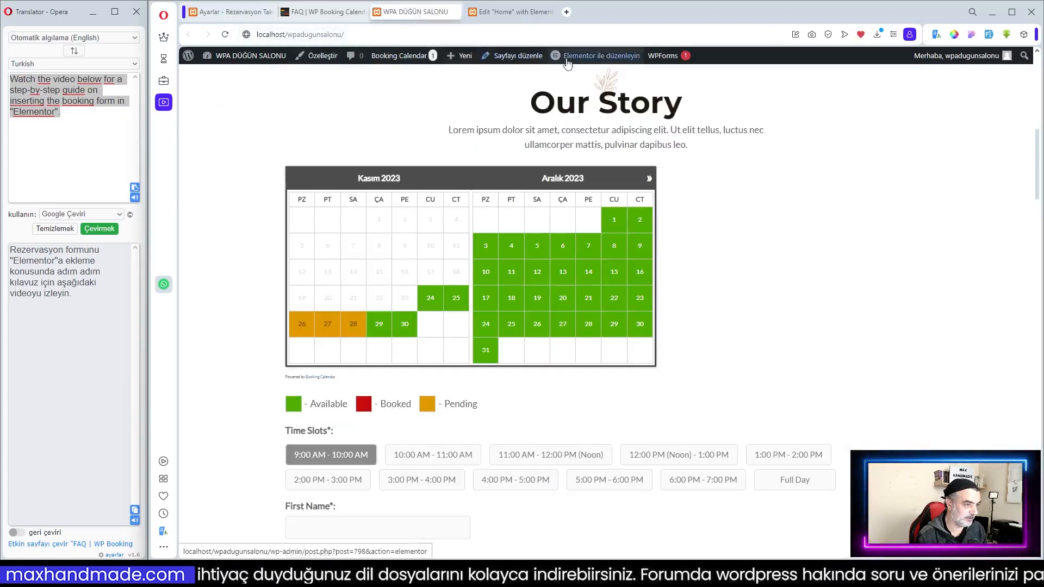
click(227, 35)
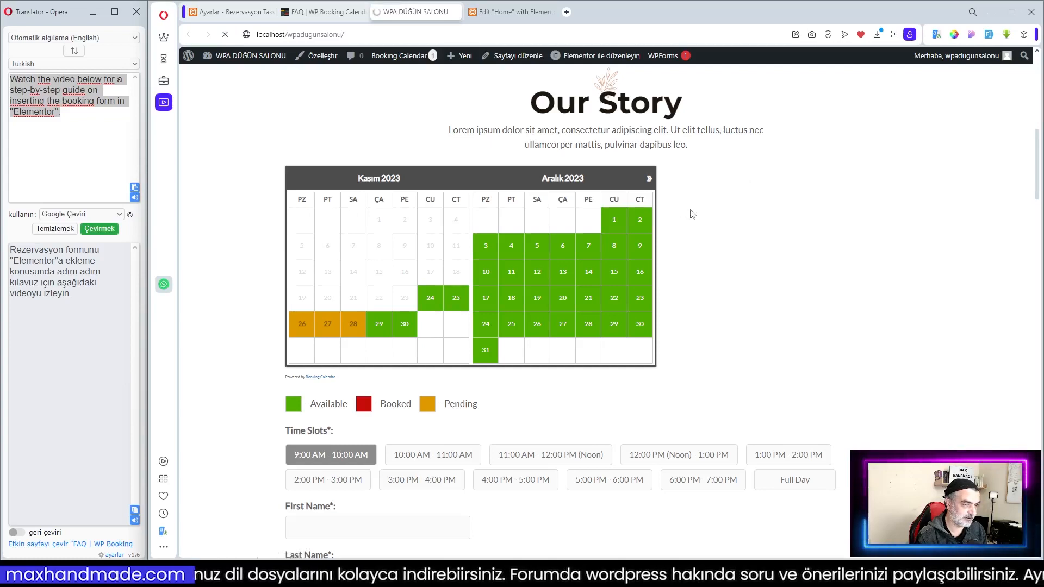
scroll(688, 220, down, 2)
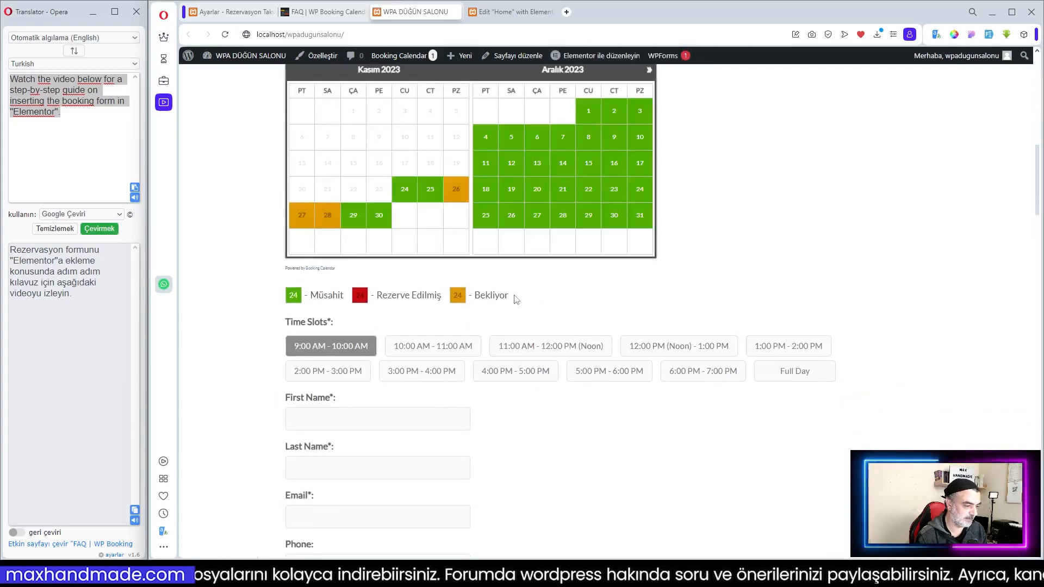
scroll(341, 300, up, 1)
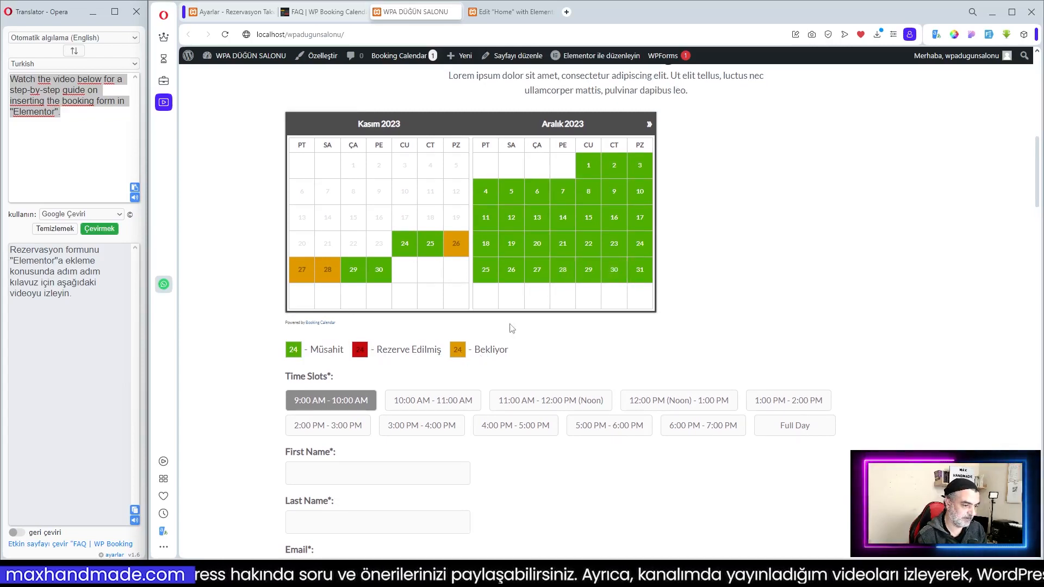
- Turn off showing the date number in the calendar legend and save the settings
click(231, 11)
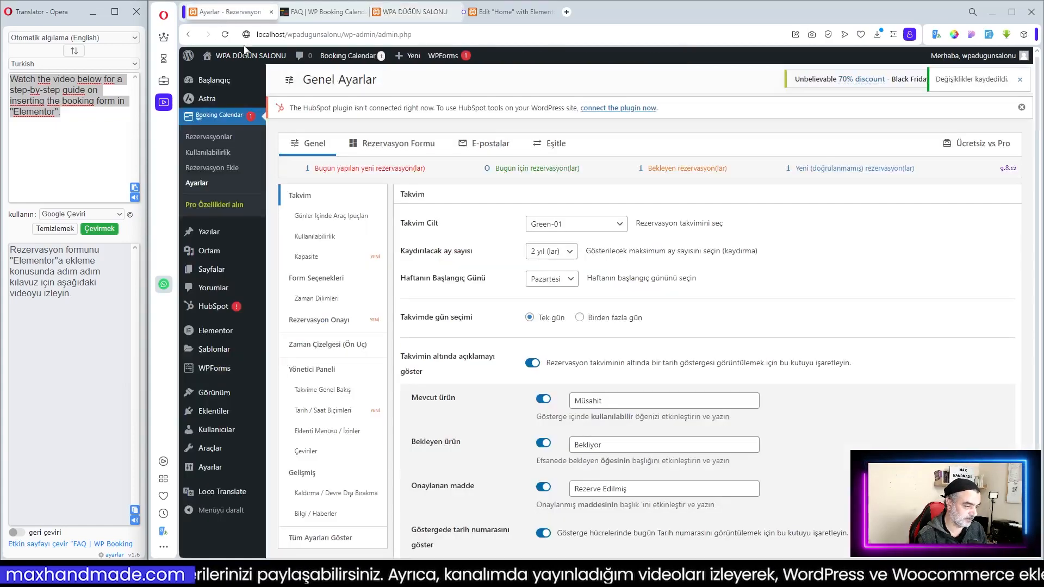
scroll(598, 392, down, 4)
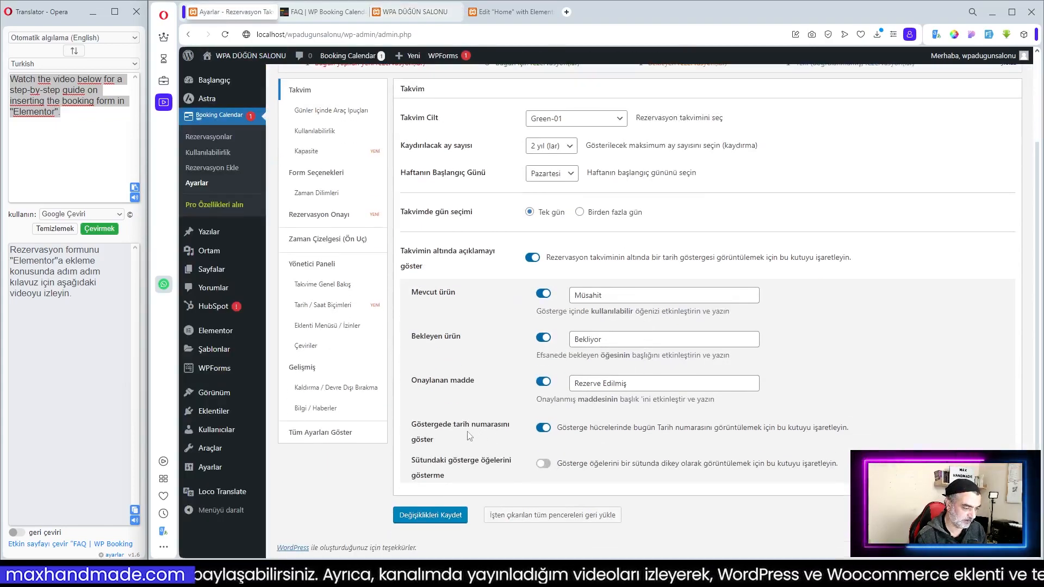
click(544, 430)
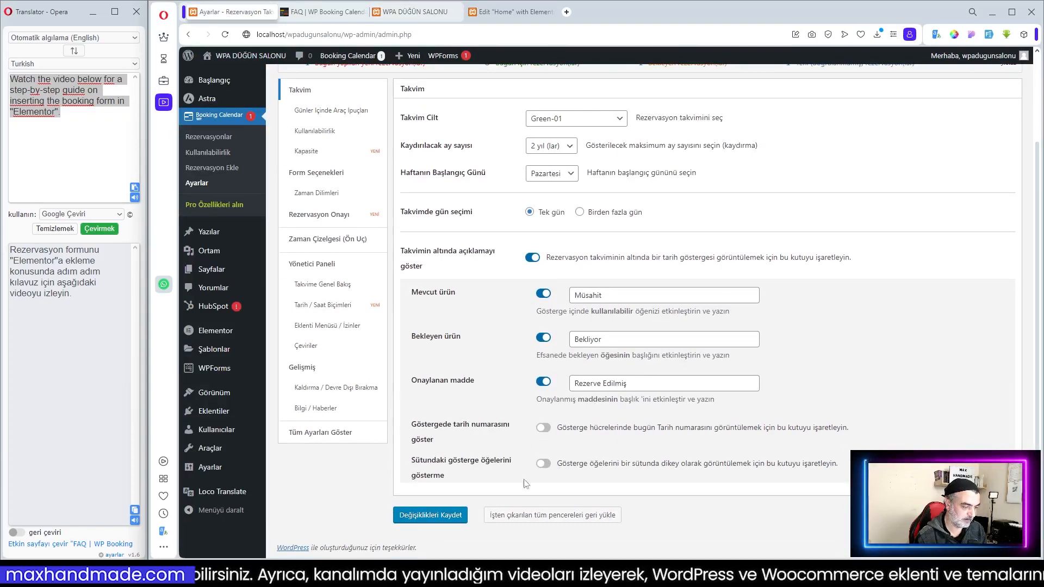
click(427, 516)
- Reload the front page and examine the booking calendar's legend, pending days and form below it
mouse_move(350, 60)
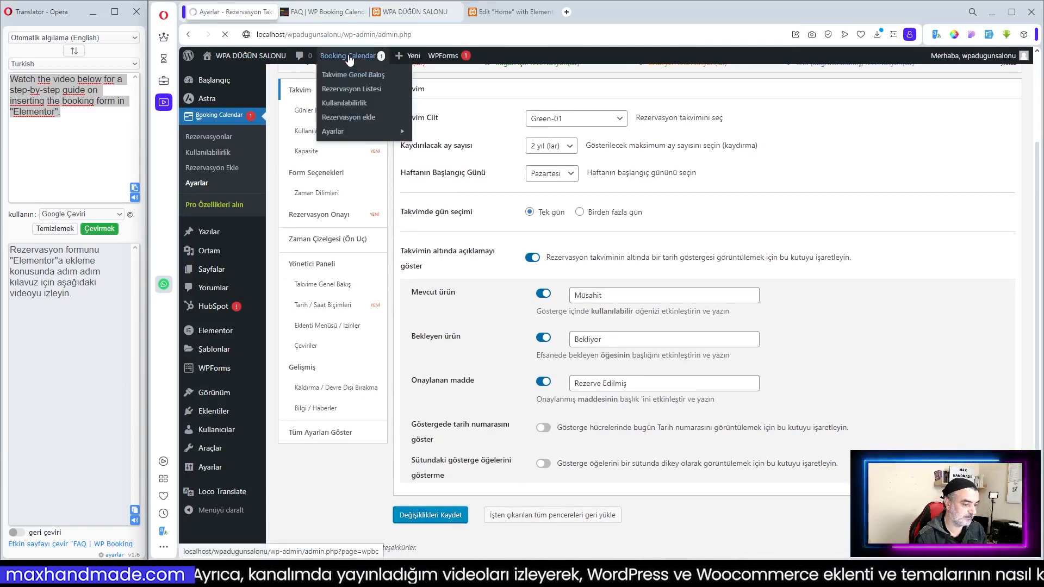
click(414, 11)
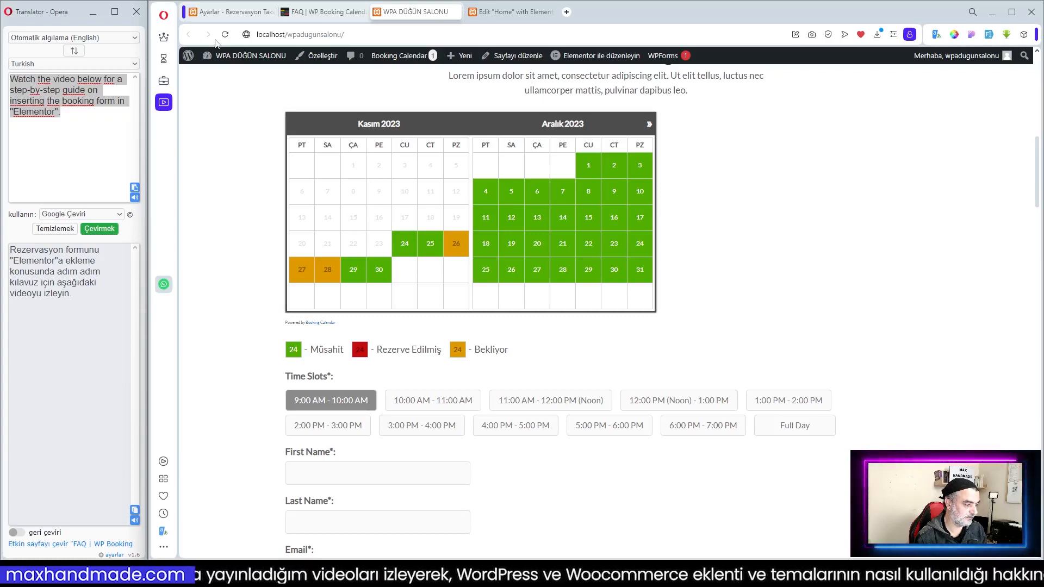
click(224, 34)
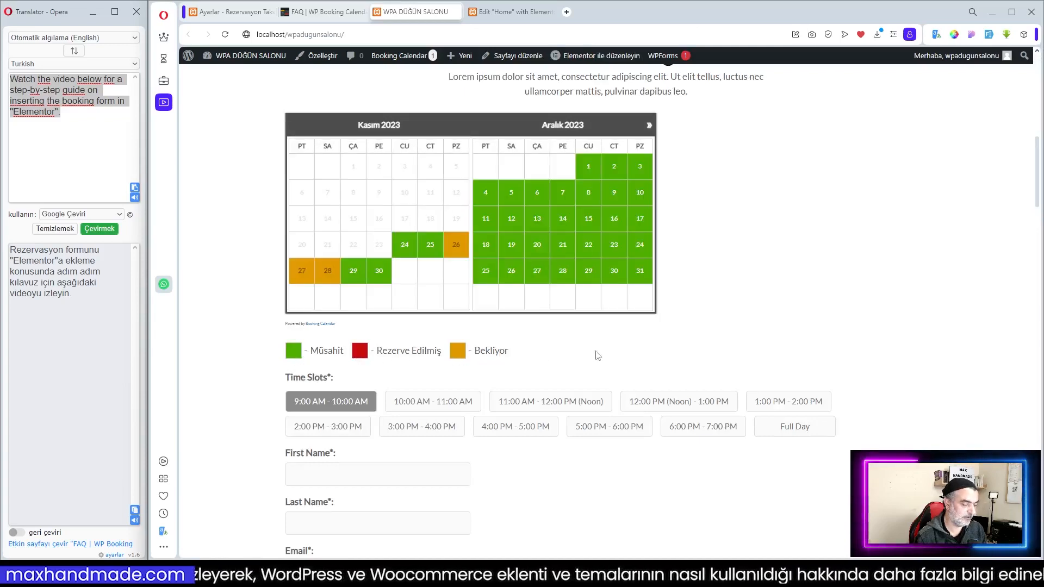
mouse_move(455, 249)
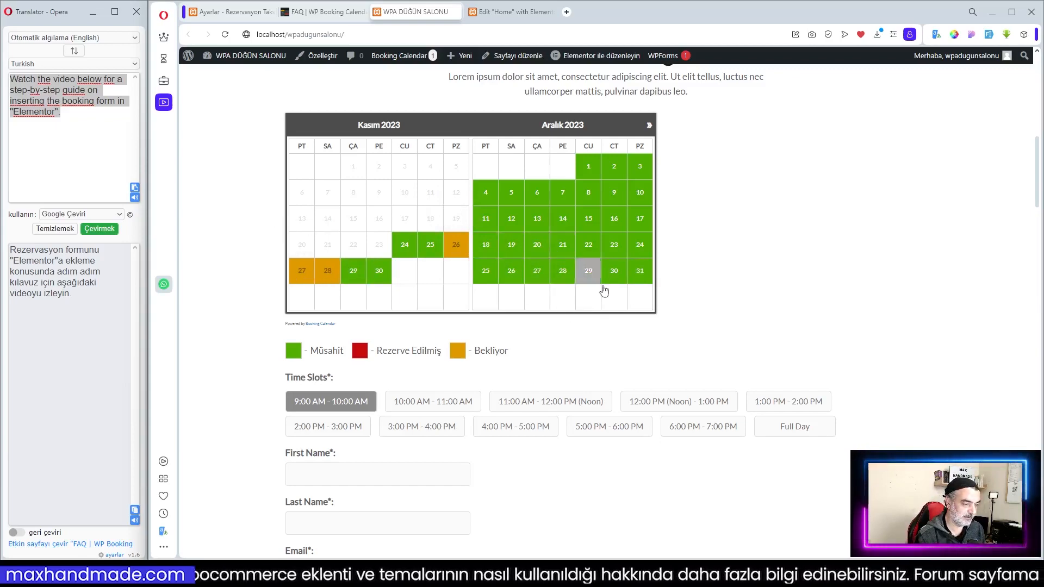
scroll(617, 322, down, 3)
scroll(618, 322, up, 3)
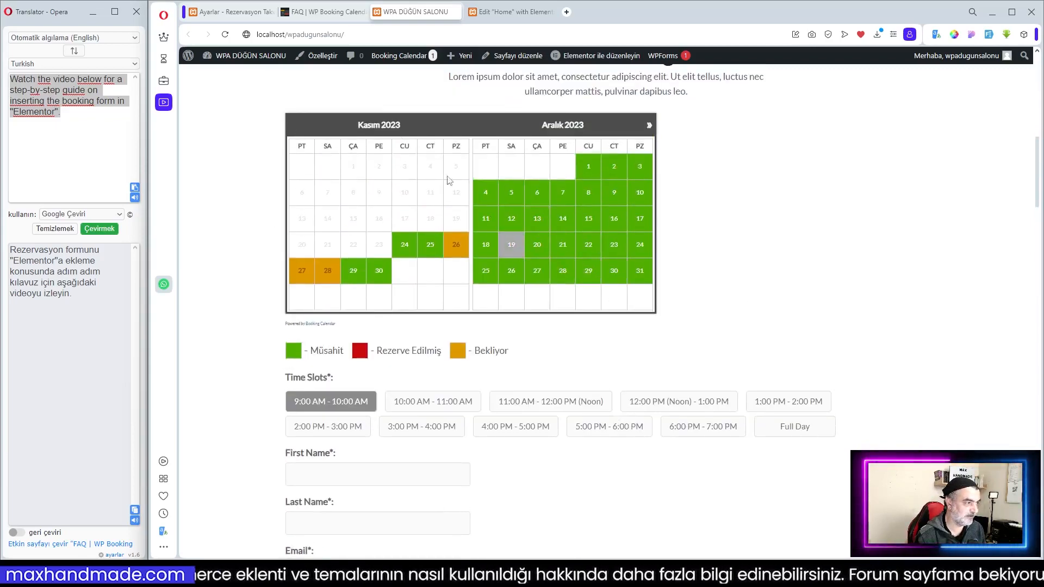
- Open the calendar day tooltip settings and compare the "Booked Times:" title with the tooltip on 26 November on the front page
click(231, 12)
scroll(743, 303, down, 2)
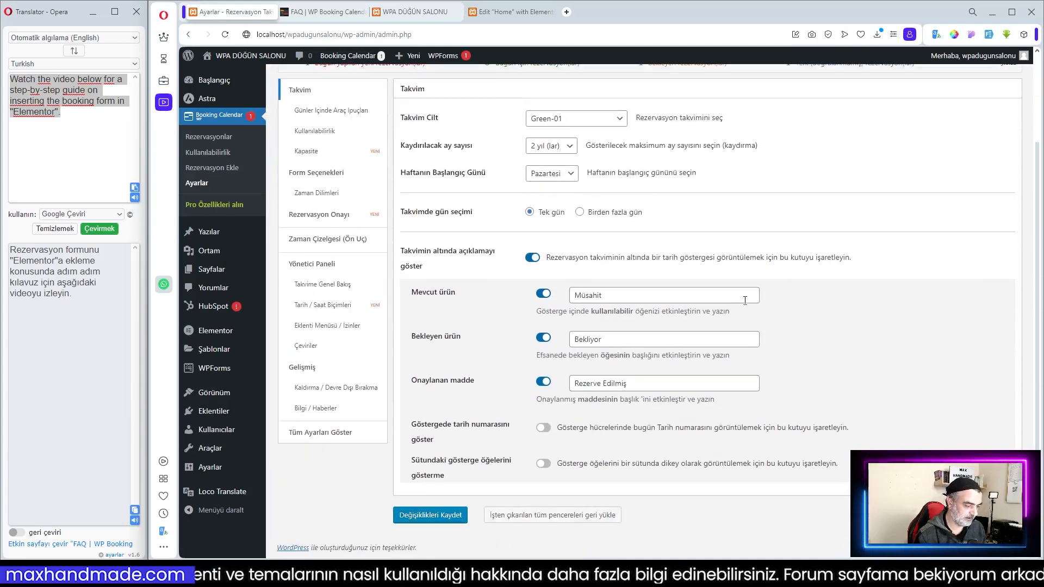
scroll(745, 301, up, 2)
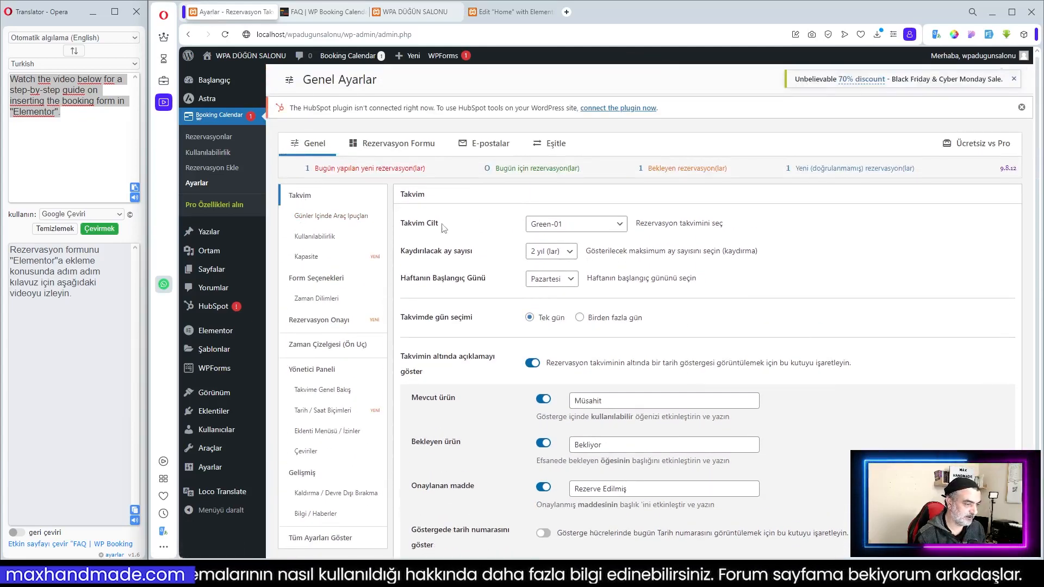
click(316, 218)
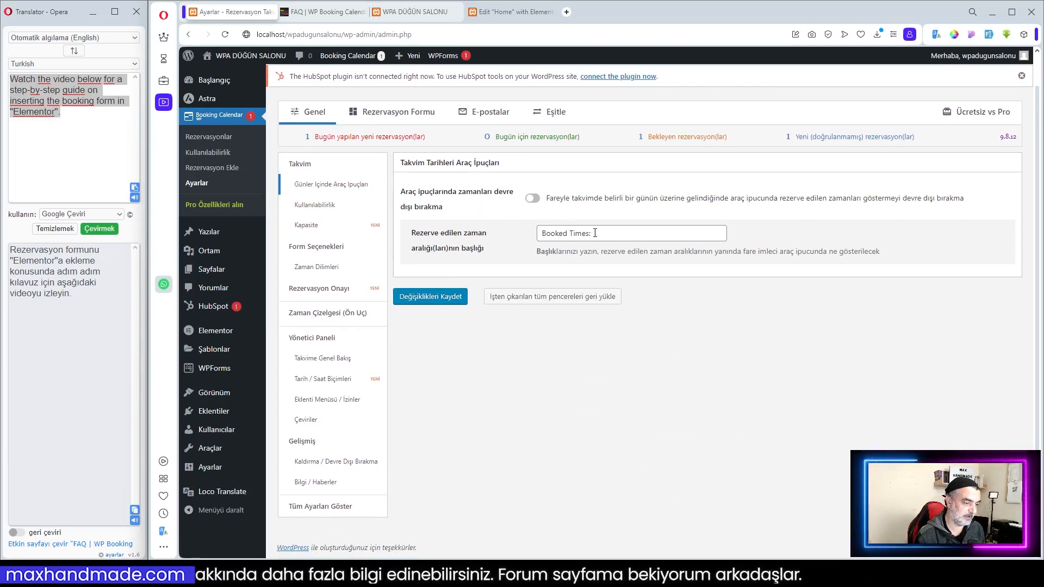
drag(595, 233, 519, 236)
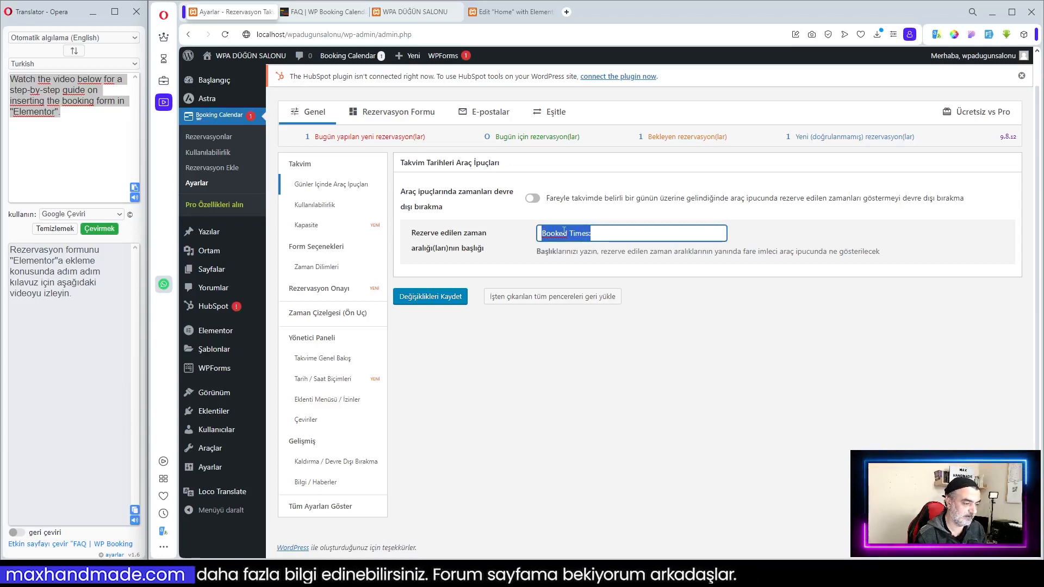
click(413, 11)
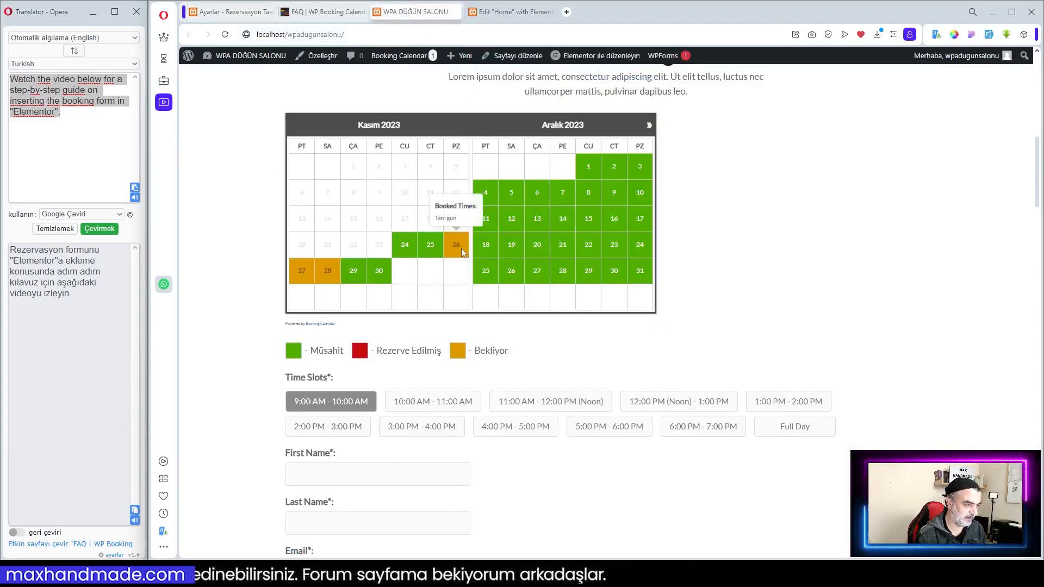
click(231, 11)
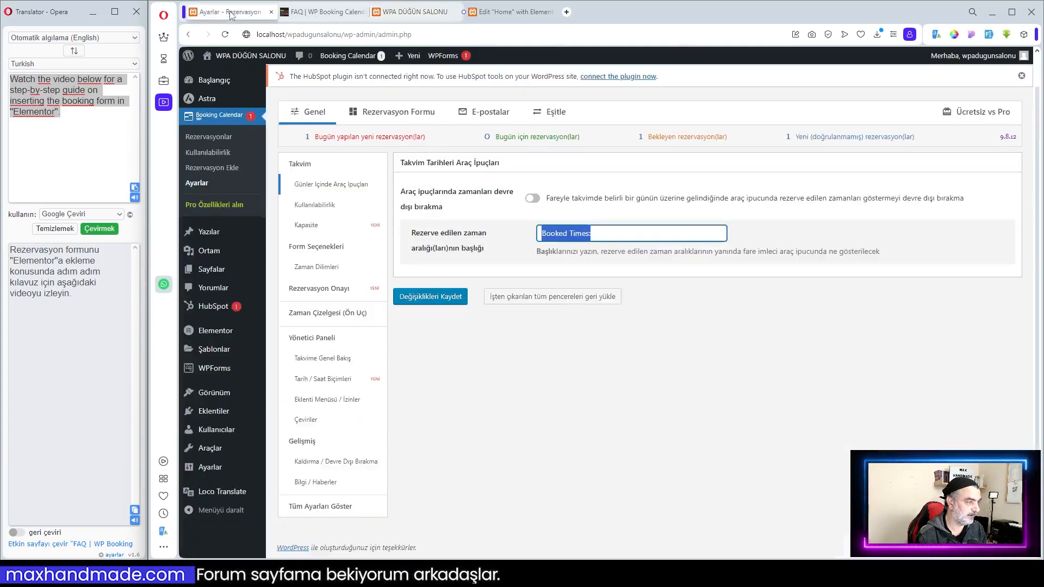
- Translate "Booked Times:" into Turkish, set the booked time slots title to "Rezervasyon Zamanları:", save the changes and return to the front page
right_click(575, 231)
click(612, 423)
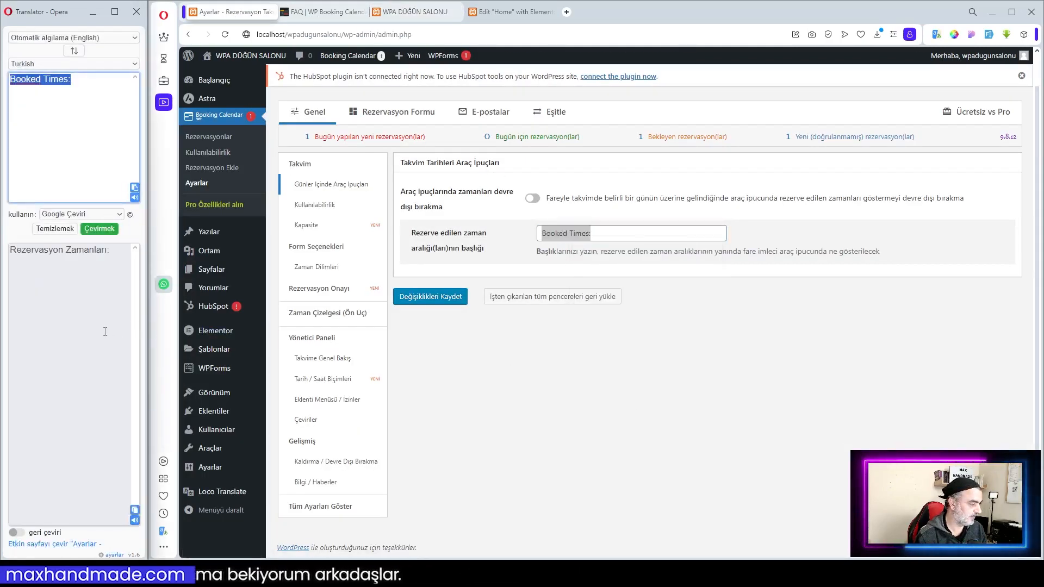
click(135, 510)
right_click(595, 238)
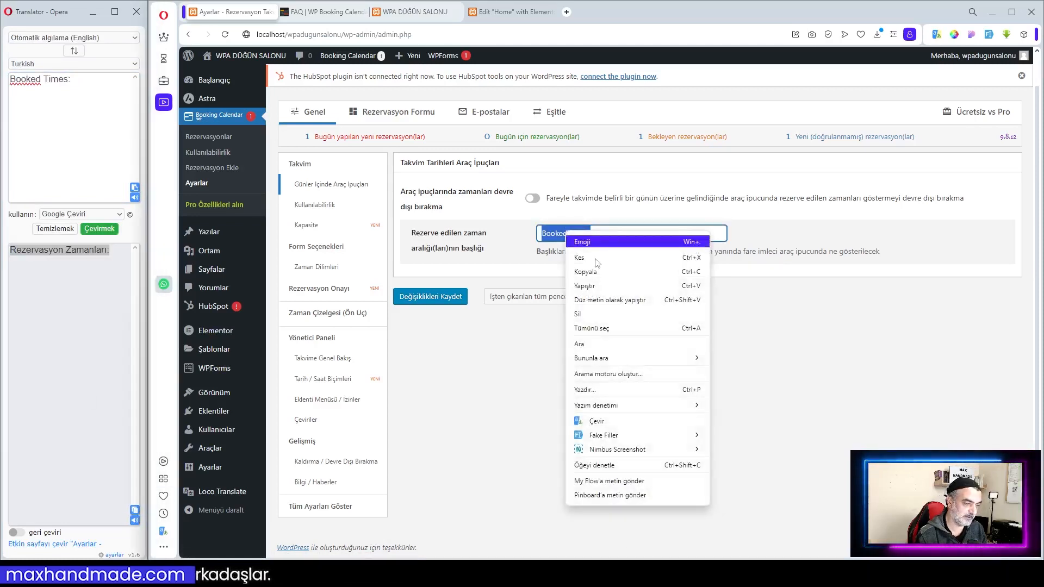
click(593, 291)
click(430, 297)
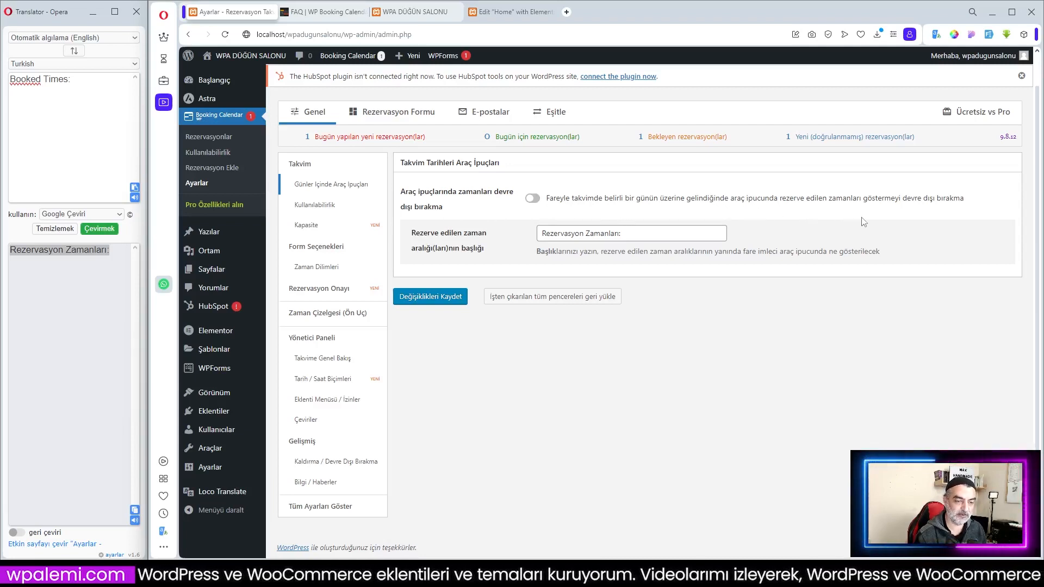
click(413, 12)
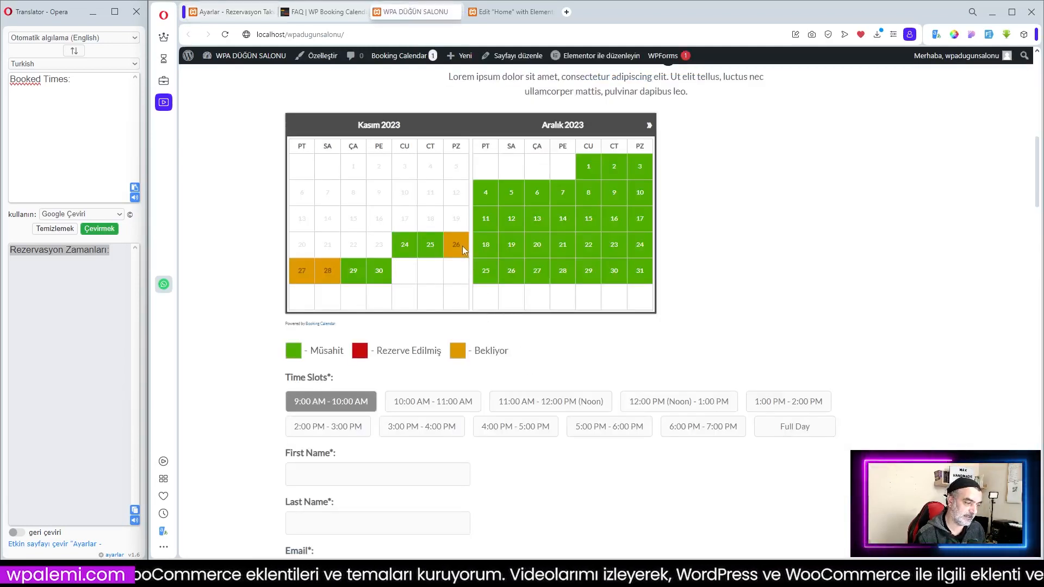
- Mark Pazartesi, Salı, Çarşamba and Perşembe as unavailable in the availability settings, save, and reload the front page to check the calendar
mouse_move(462, 246)
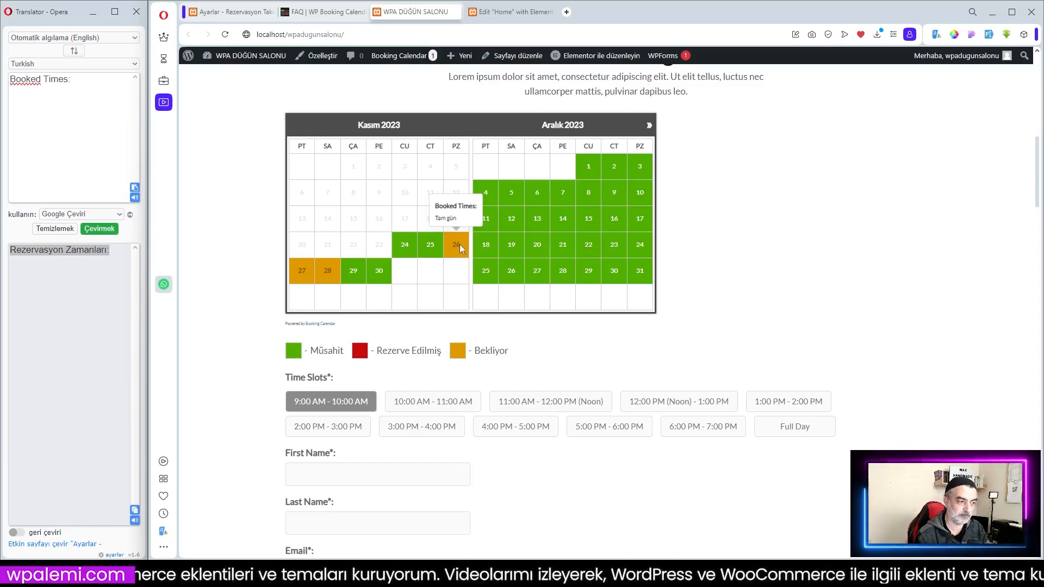
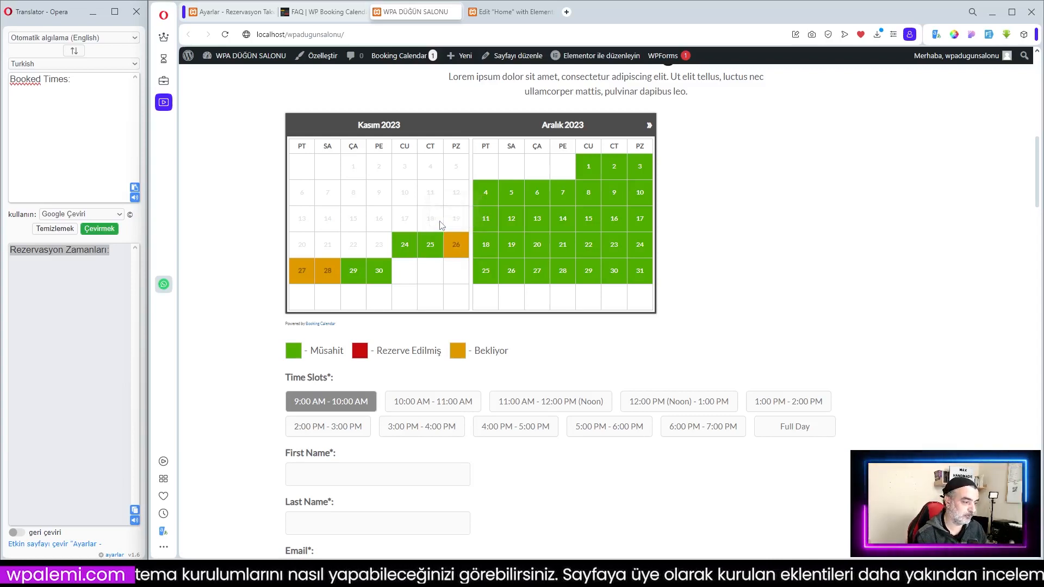
click(231, 11)
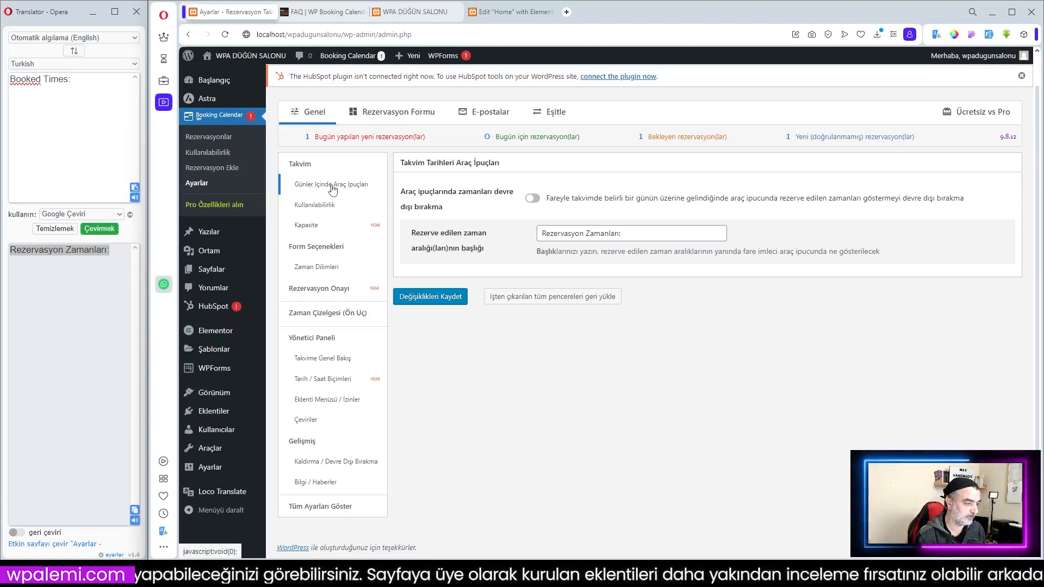
click(314, 204)
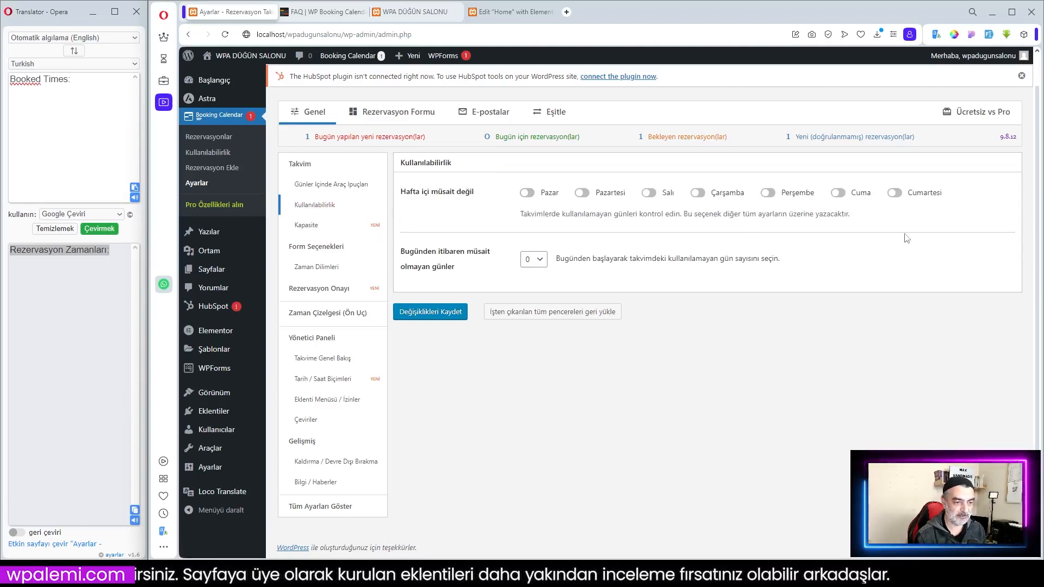
click(582, 194)
click(651, 194)
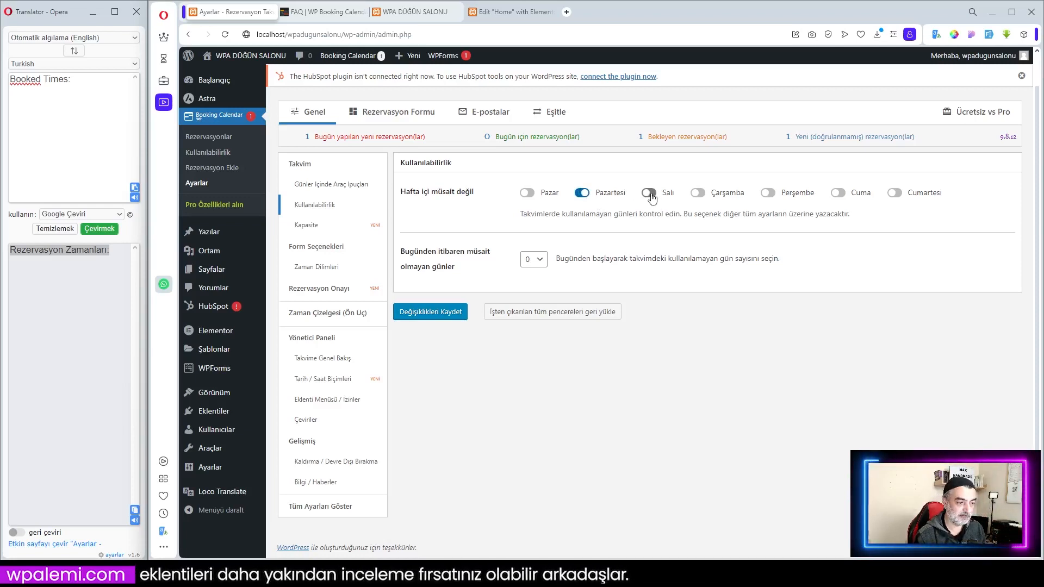
click(700, 195)
click(769, 194)
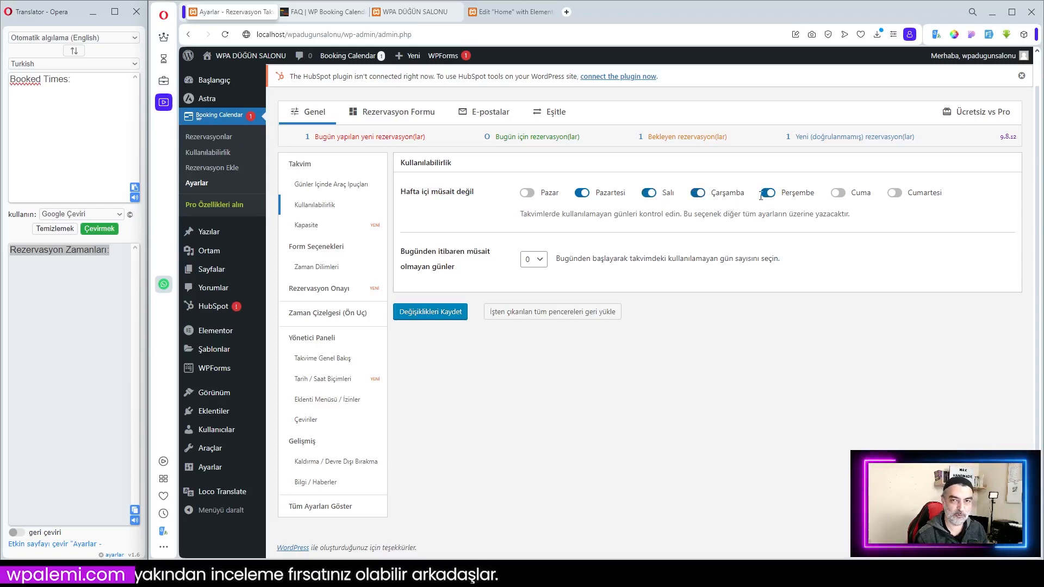
click(432, 319)
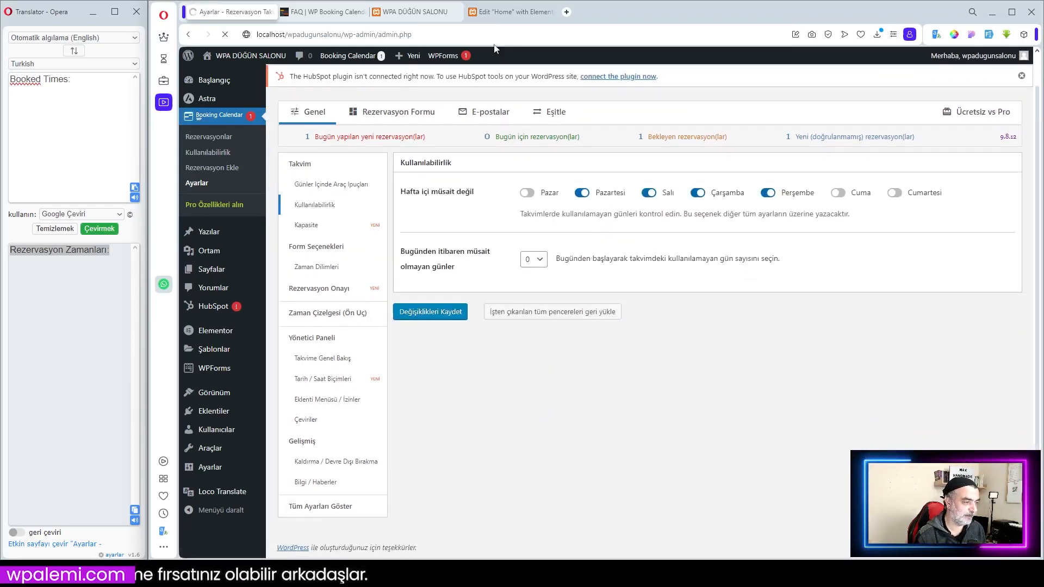
click(416, 12)
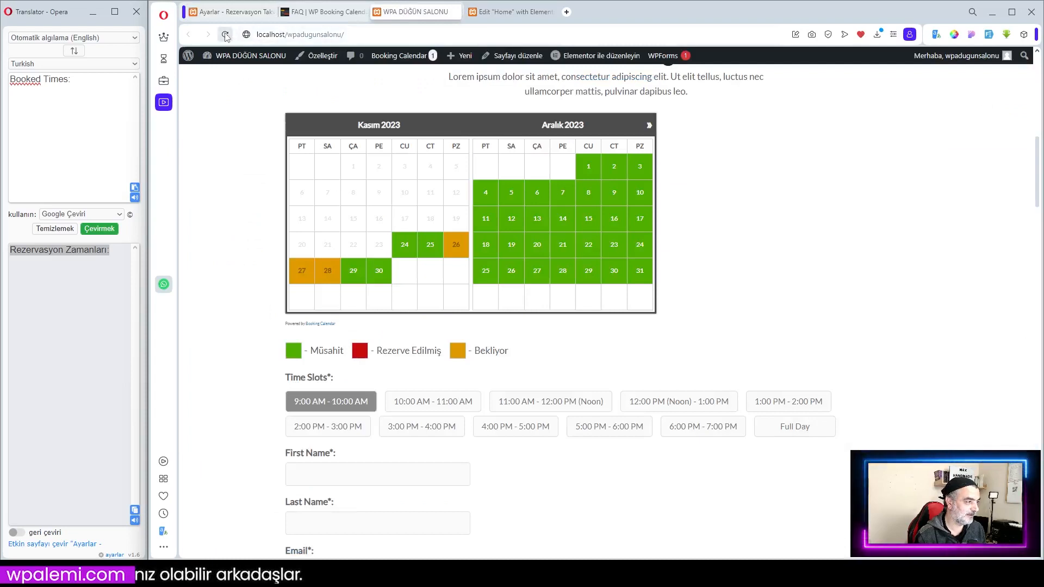
click(225, 34)
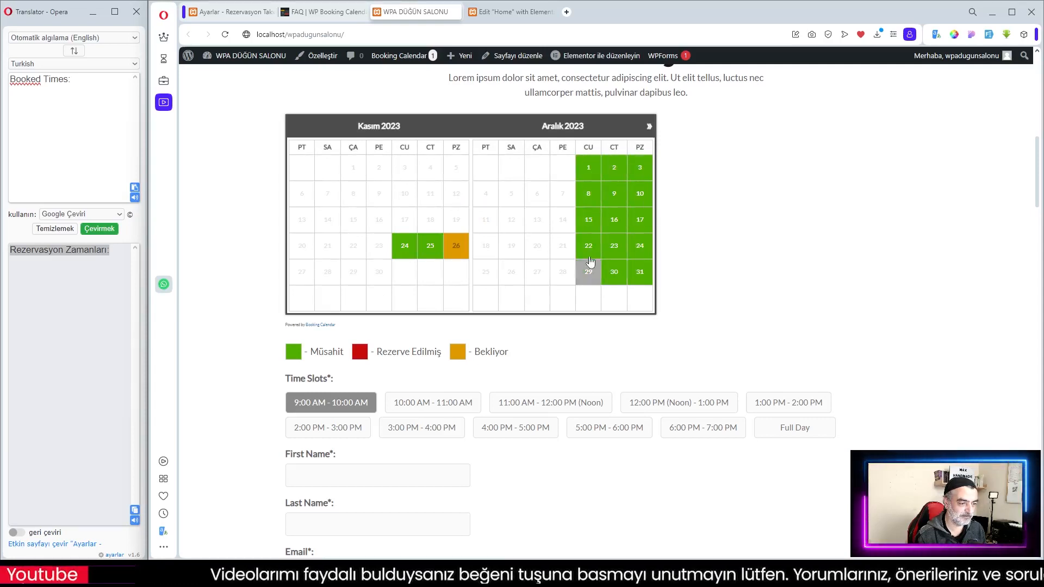
- Turn off the unavailable setting for Pazartesi, Salı, Çarşamba and Perşembe and save the changes
click(234, 12)
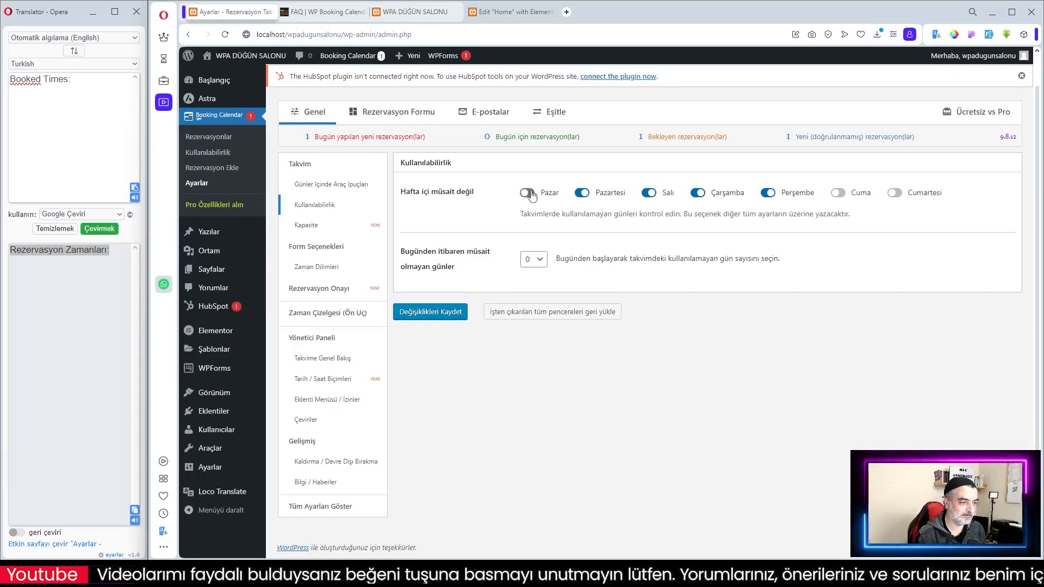
click(582, 193)
click(649, 193)
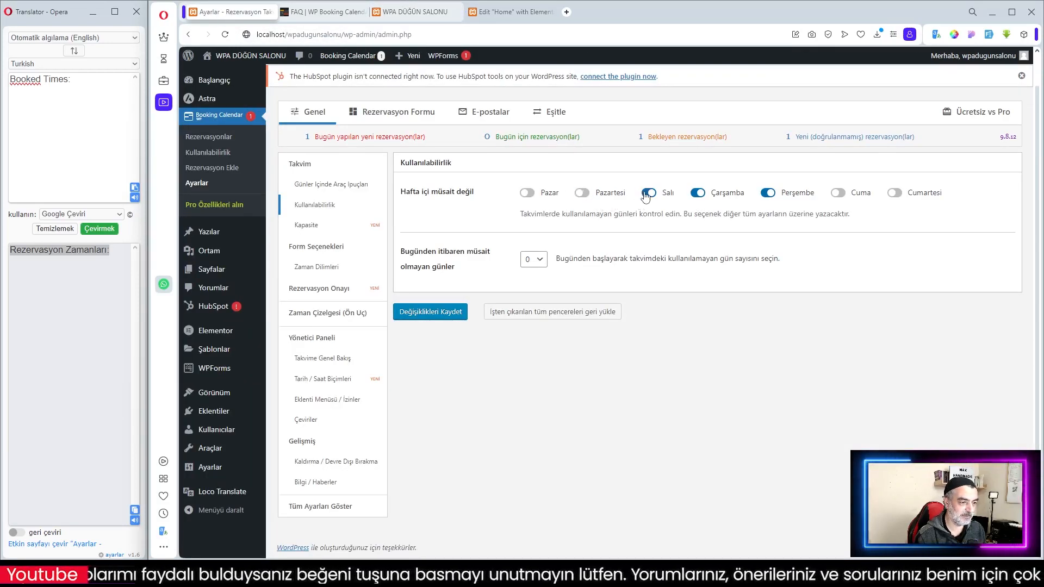
click(699, 194)
click(768, 193)
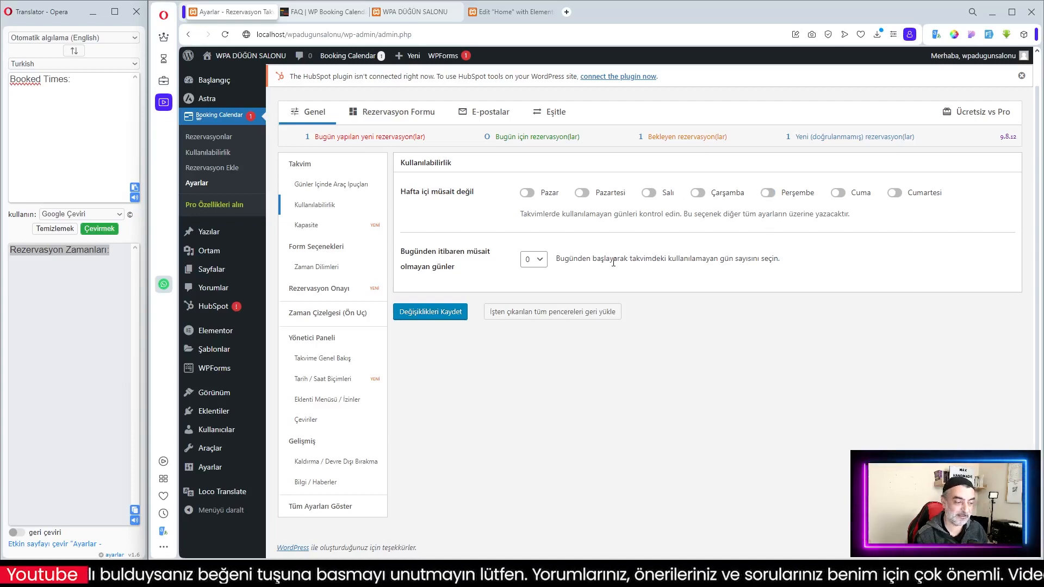
click(428, 312)
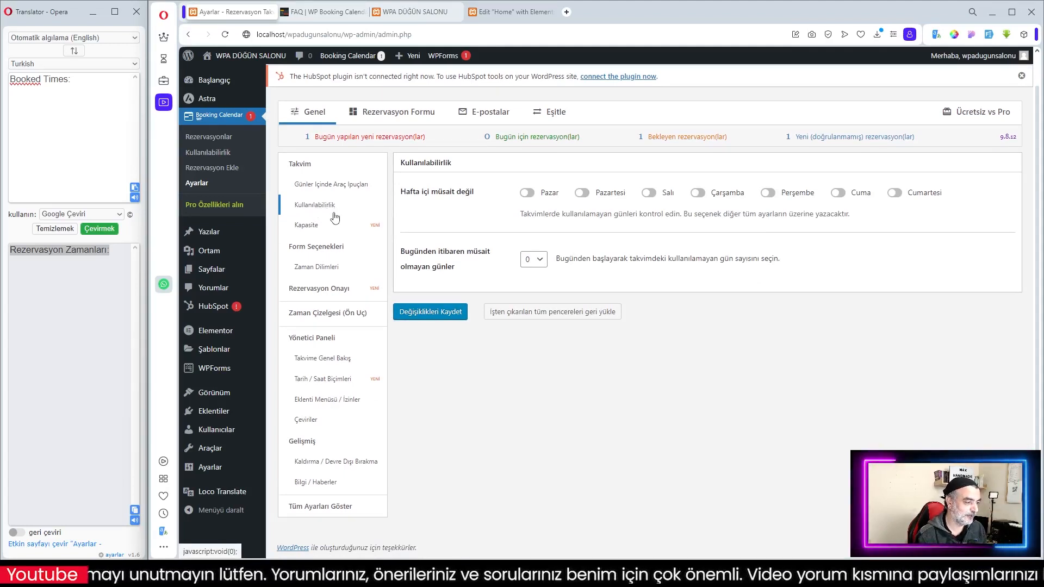
- Look over the capacity settings, then enable CAPTCHA for the booking form in the form options and save
click(311, 230)
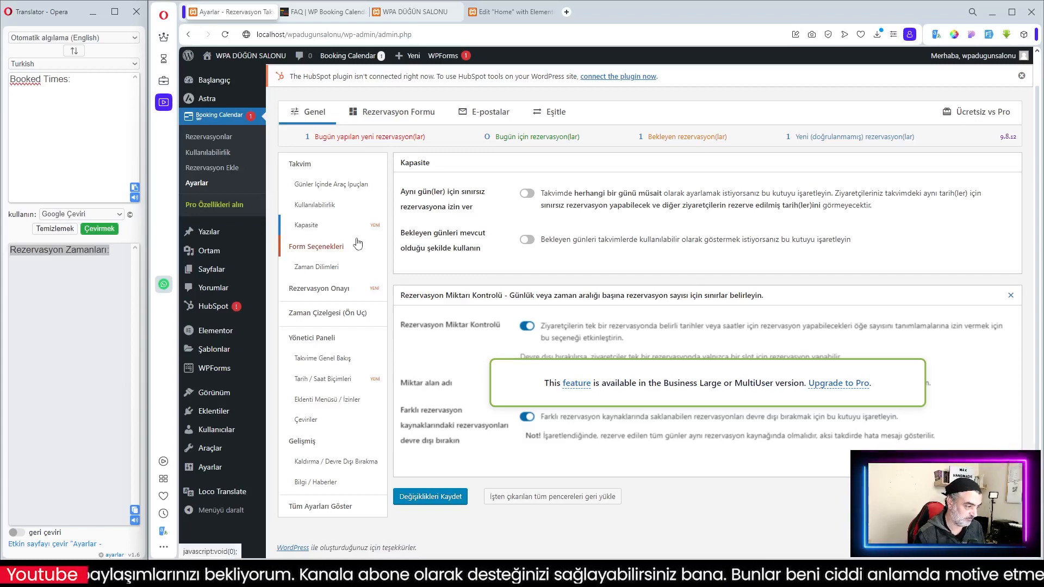
click(314, 247)
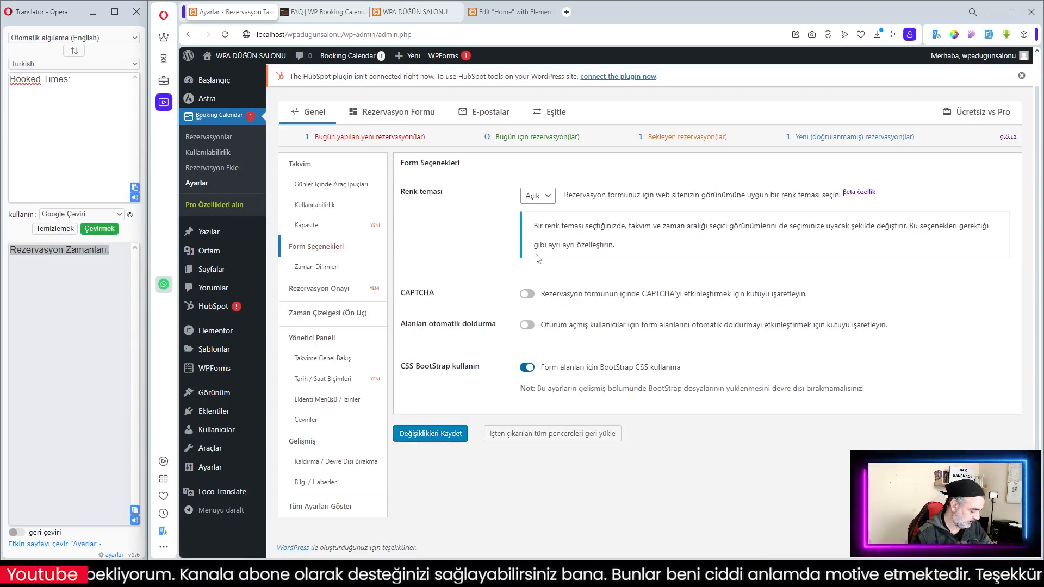
click(526, 294)
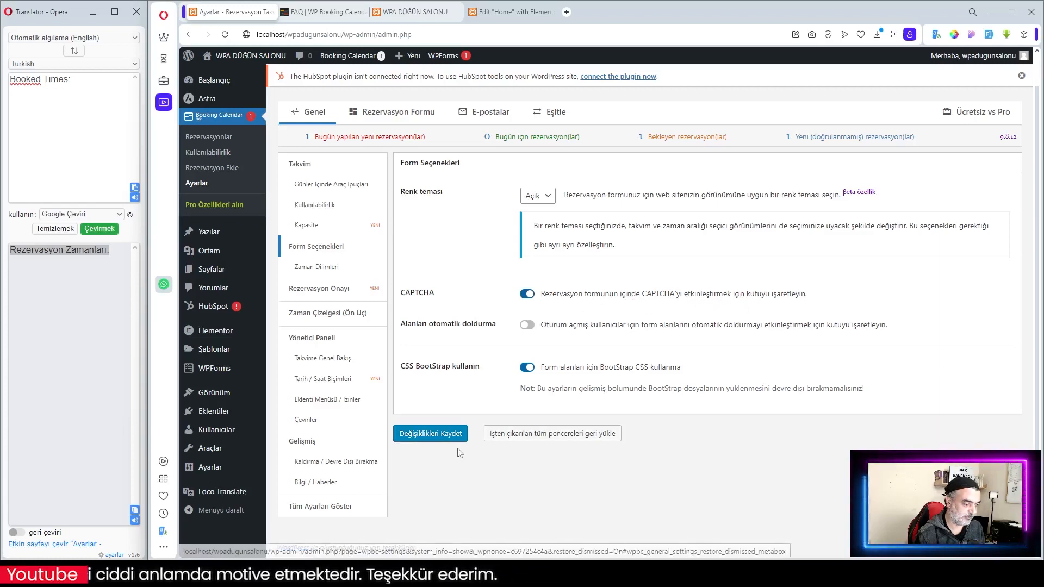
click(440, 435)
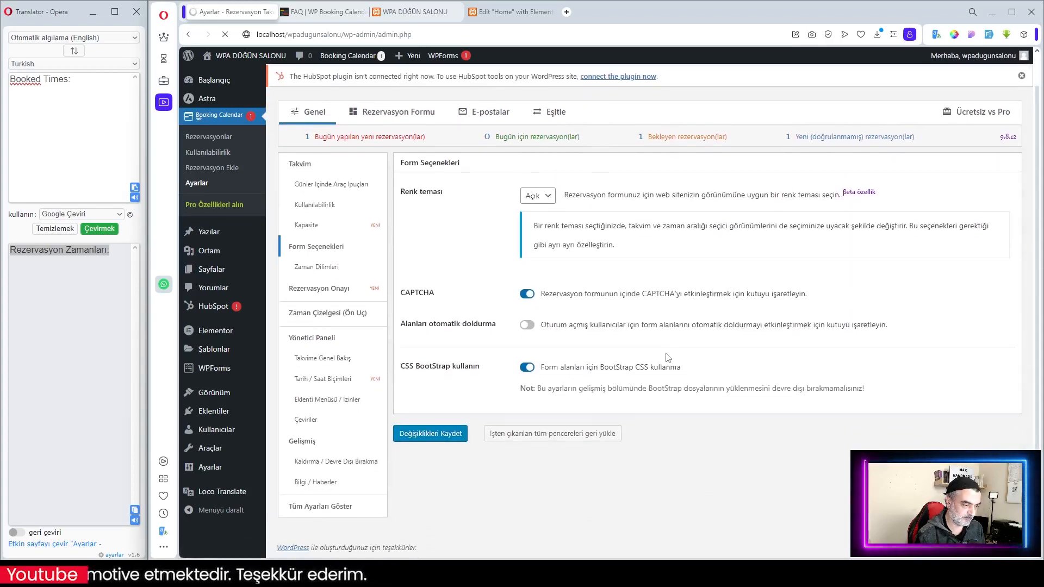
- Reload the front page and check the booking form for the CAPTCHA field above the Send button
click(419, 16)
click(227, 37)
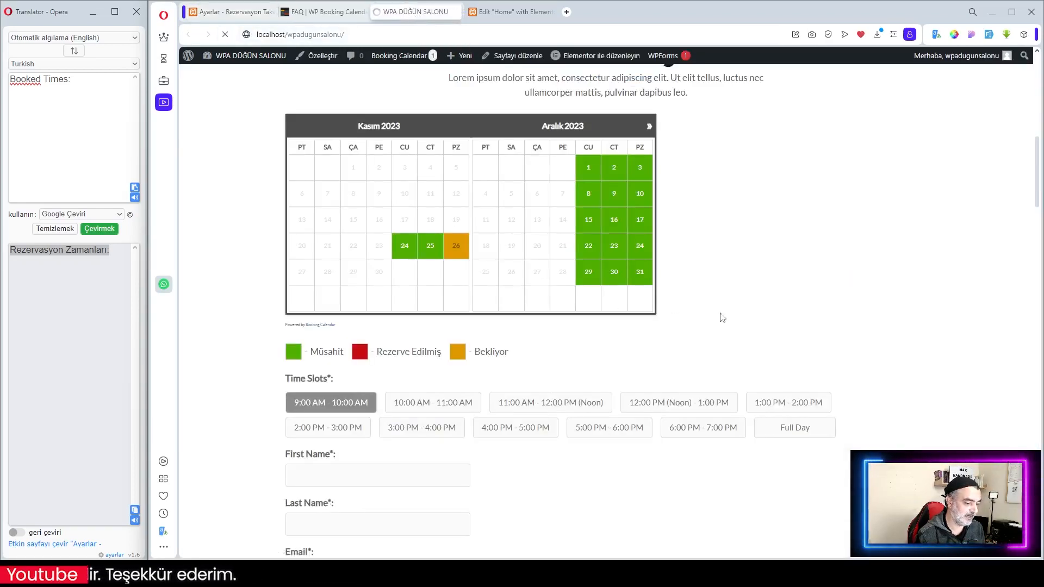
scroll(724, 316, down, 8)
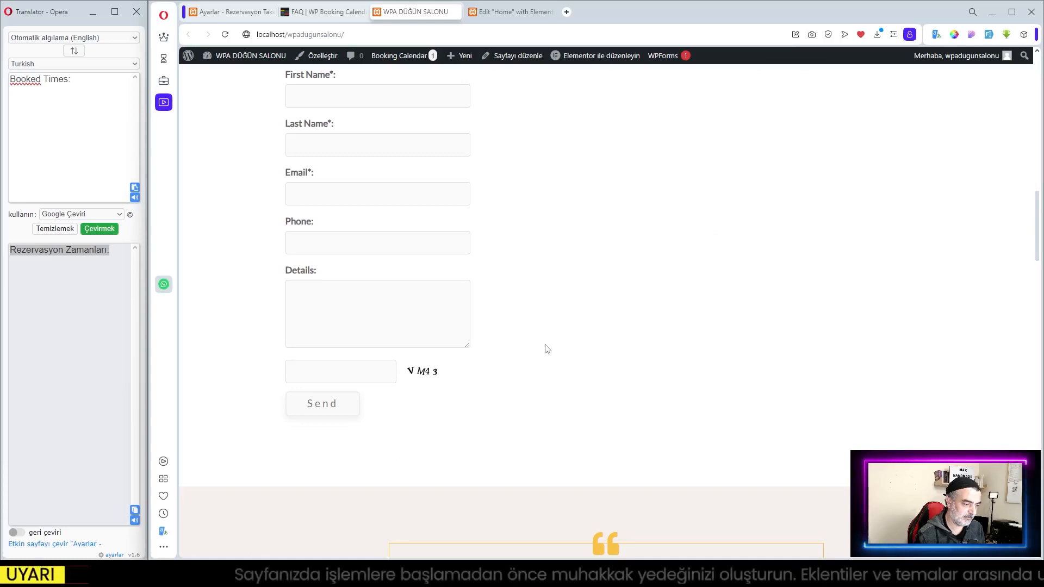
scroll(546, 348, up, 4)
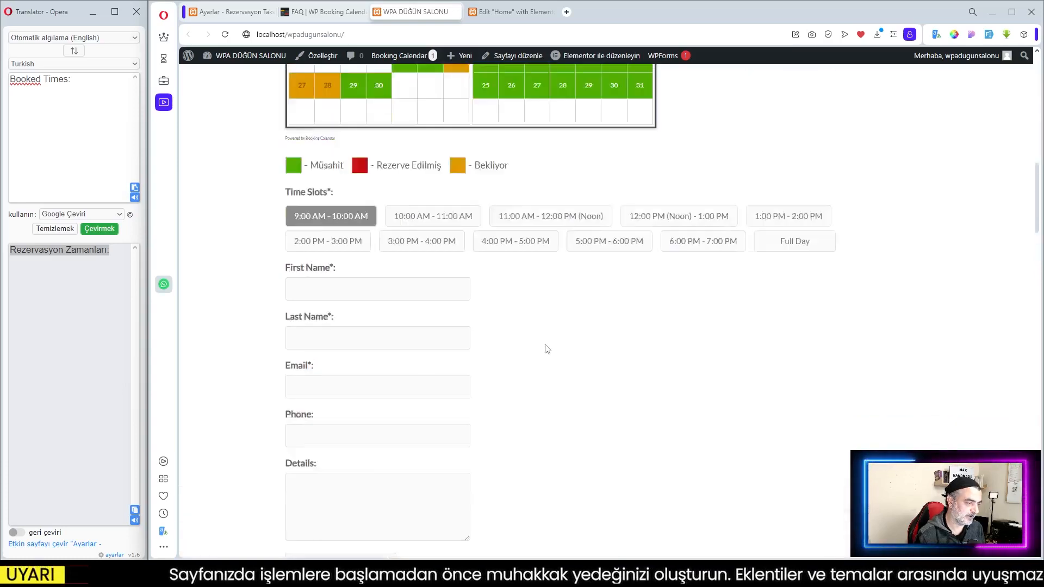
scroll(546, 348, down, 2)
scroll(370, 124, up, 4)
- Review the time slot settings and open the booking confirmation settings
click(231, 12)
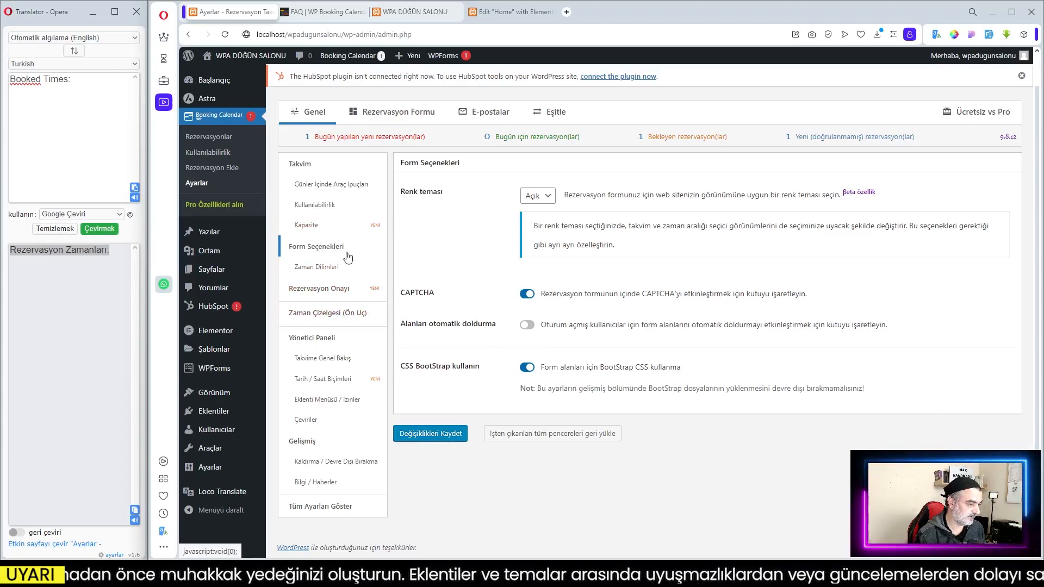
click(318, 268)
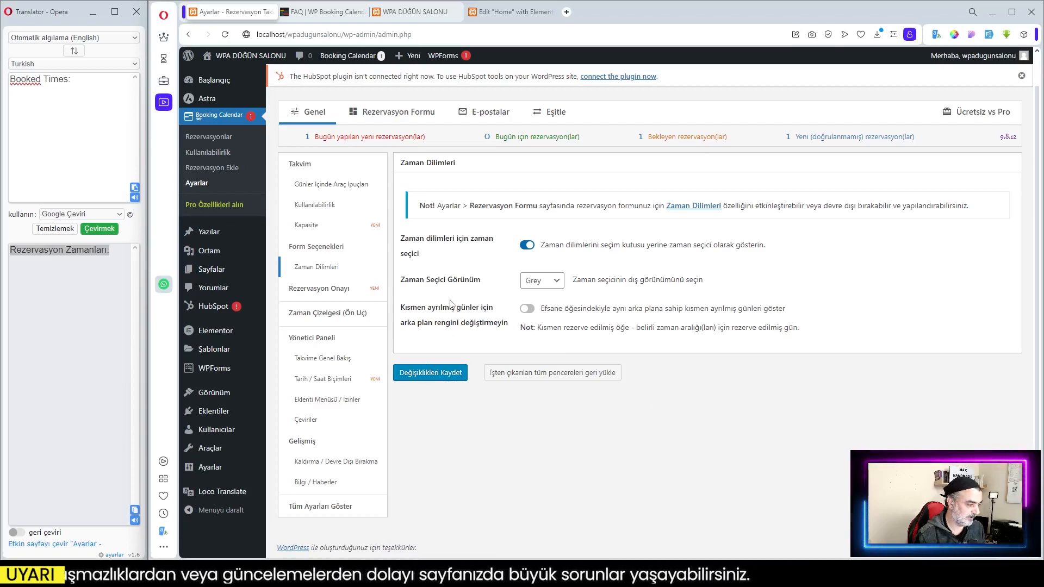
click(328, 292)
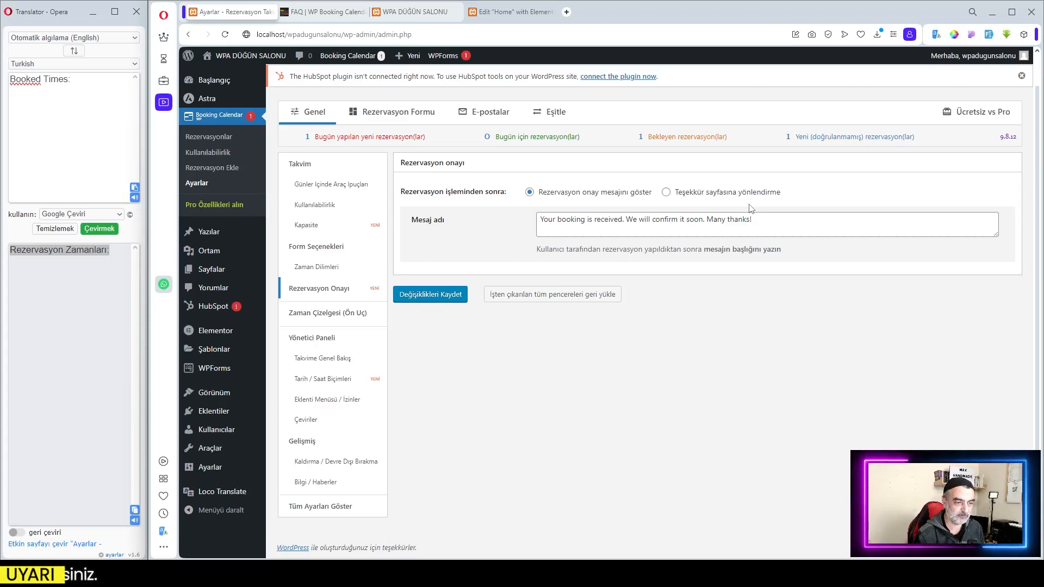
- Open the site's pages list in a separate tab, check the Booking Received page, and return to the confirmation settings
middle_click(205, 275)
click(634, 15)
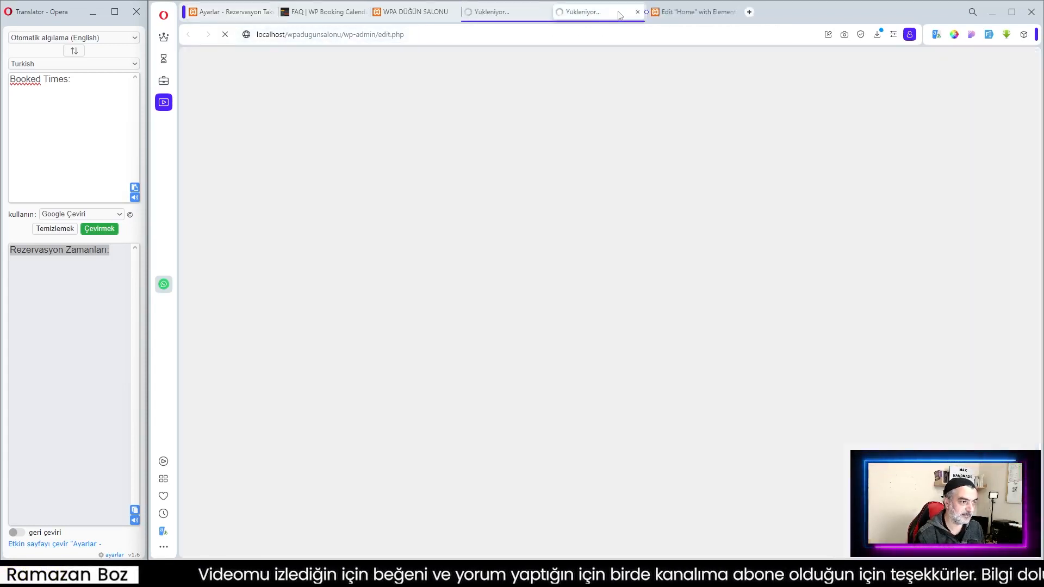
click(636, 12)
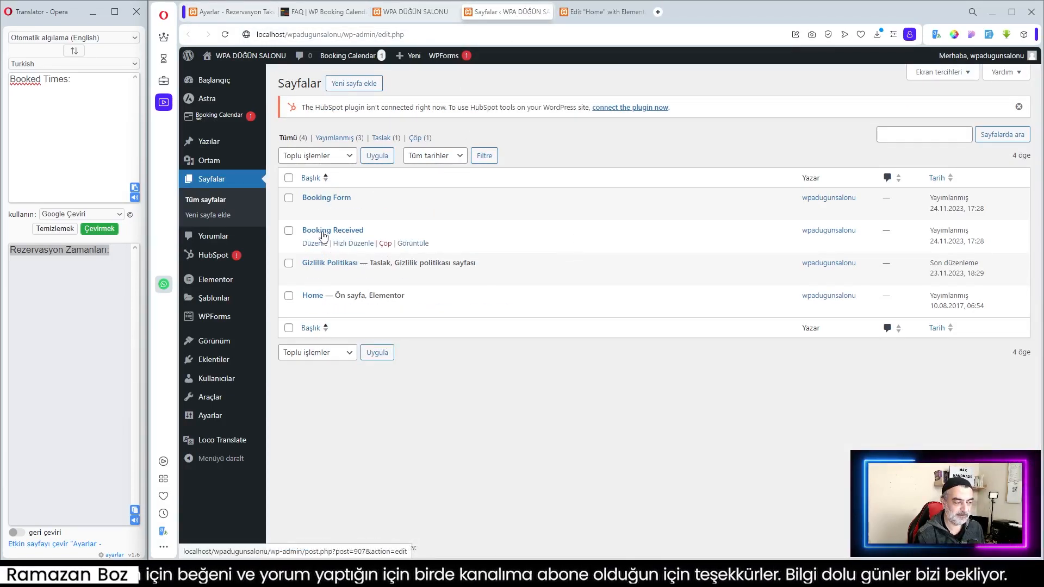
click(229, 12)
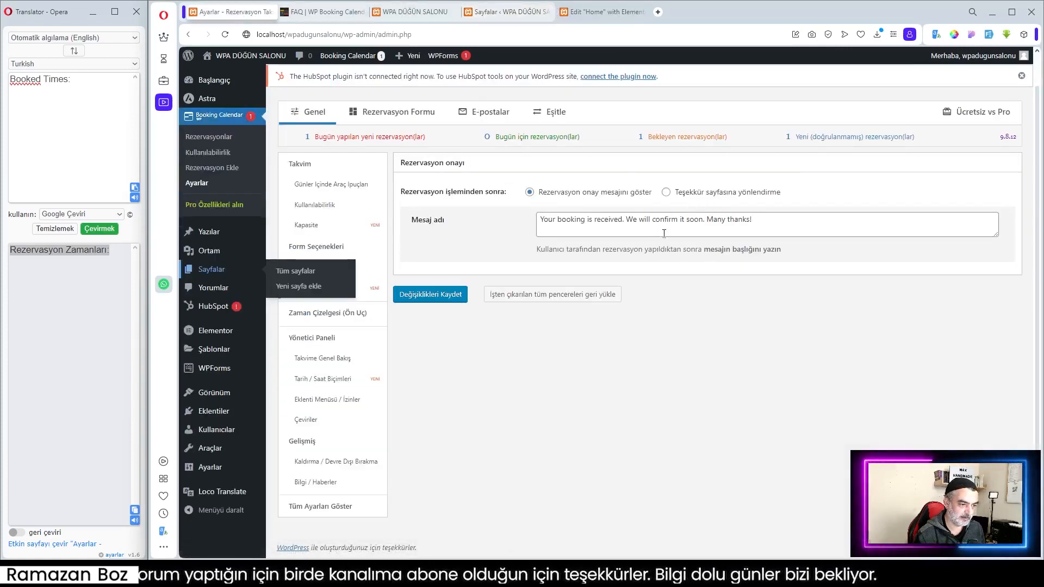
- Try the thank-you page redirect, compare its wpbc-booking-received address with the pages list, and switch back to showing the confirmation message
click(666, 193)
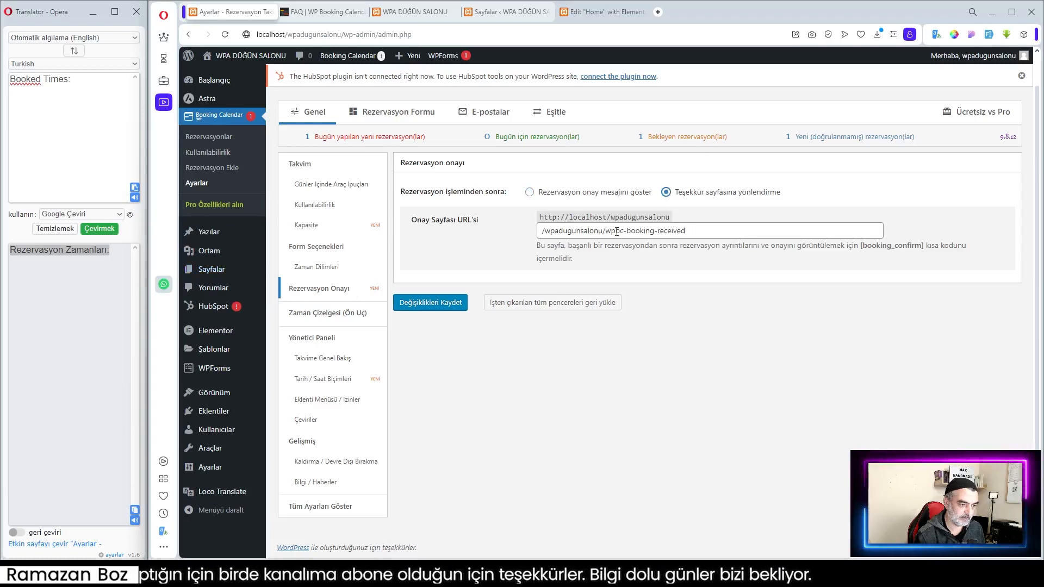
drag(605, 231, 688, 233)
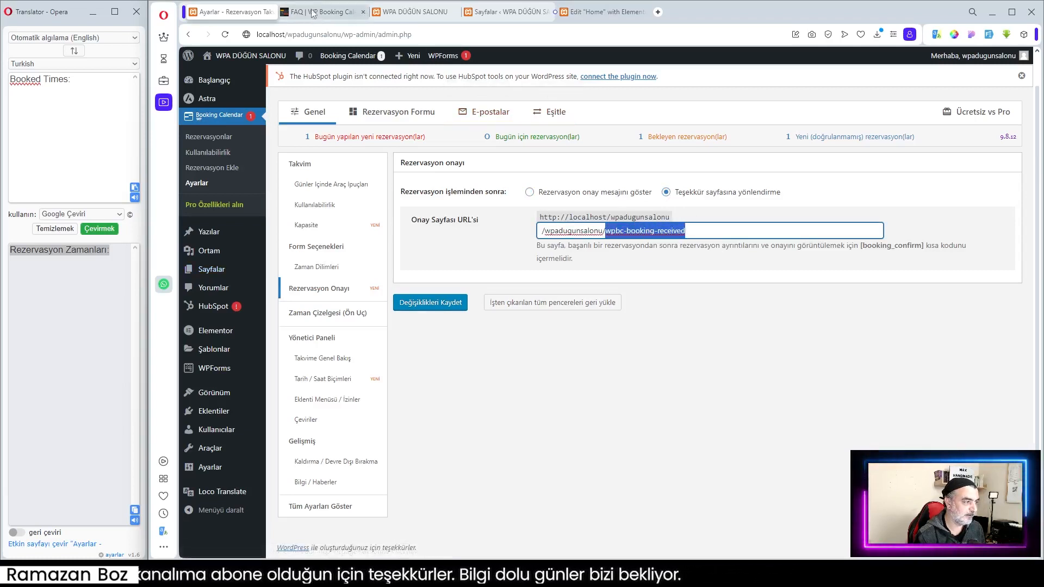
click(525, 12)
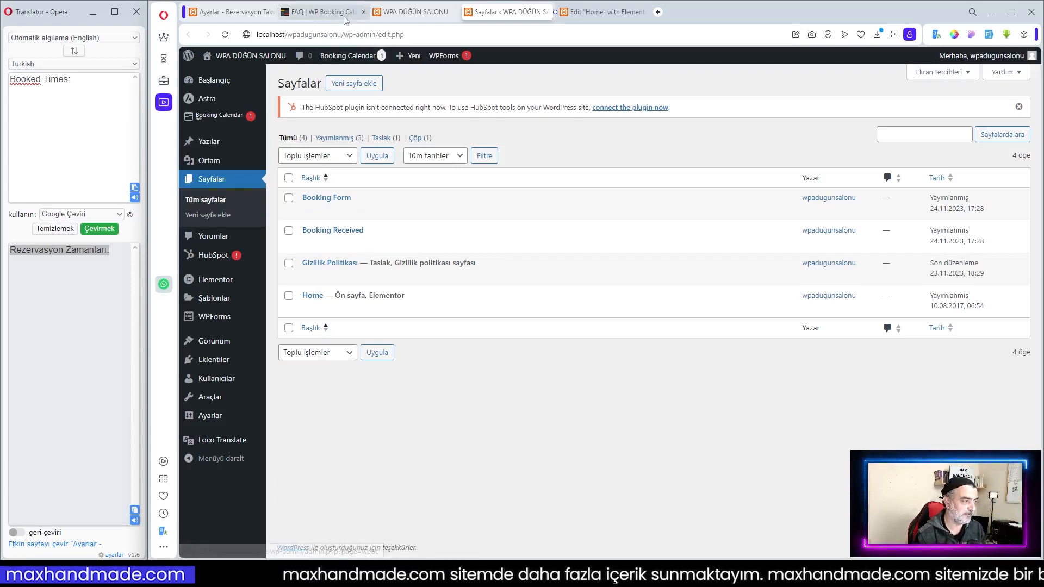
click(231, 11)
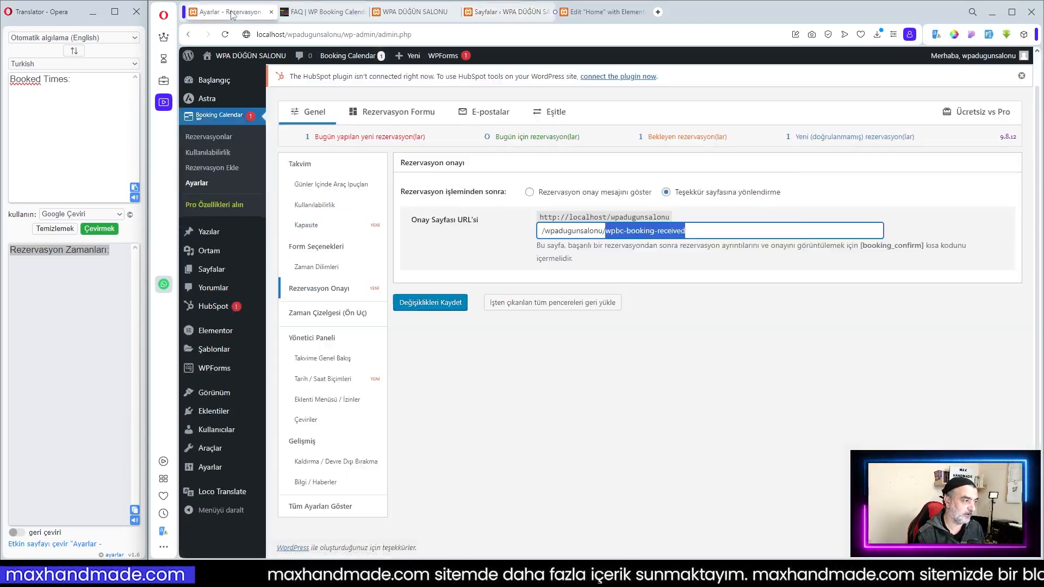
click(697, 232)
click(576, 194)
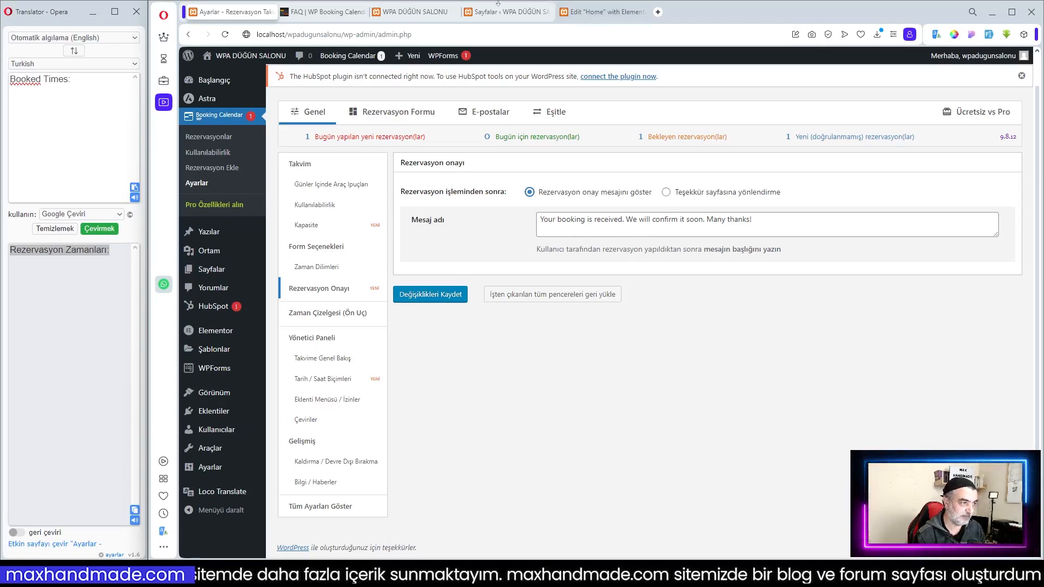
- View the booking calendar and form on the front page
click(415, 11)
scroll(515, 238, up, 1)
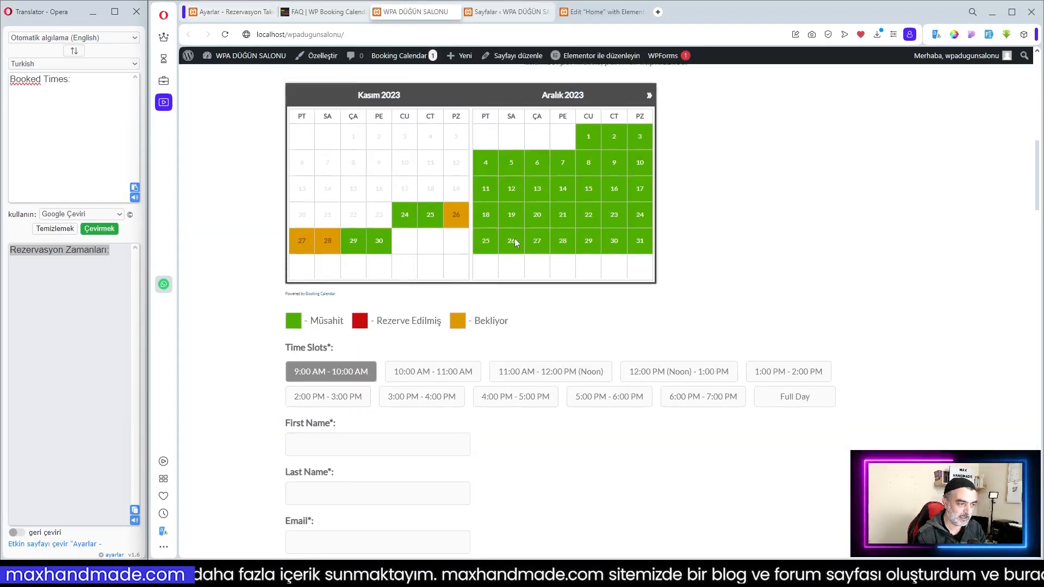
scroll(515, 241, up, 2)
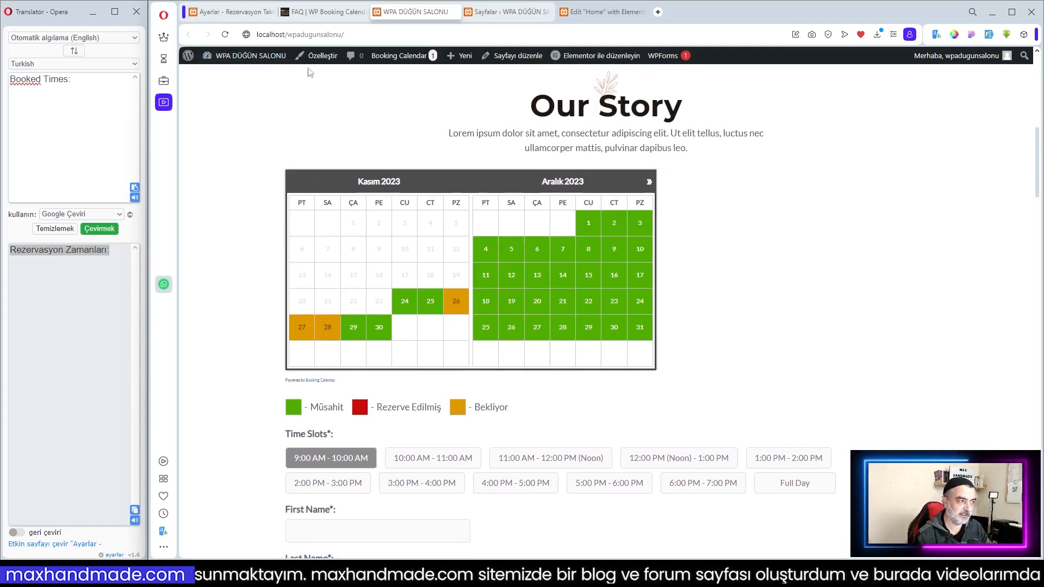
- Return to the confirmation settings, translate the message into Turkish as "Rezervasyonunuz alındı. Yakında onaylayacağız. Çok teşekkürler!" and save the changes
click(217, 9)
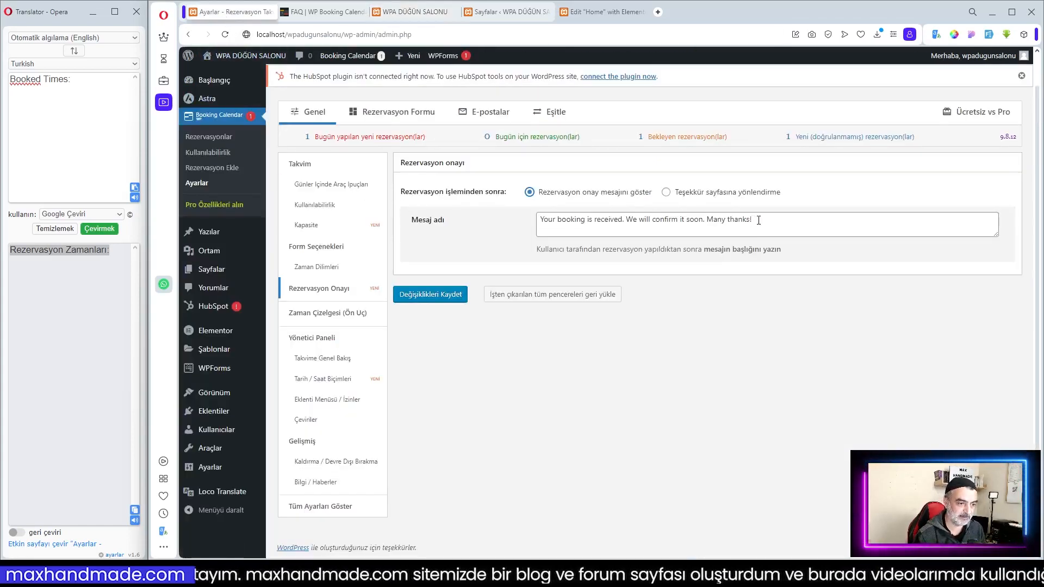
drag(758, 220, 536, 219)
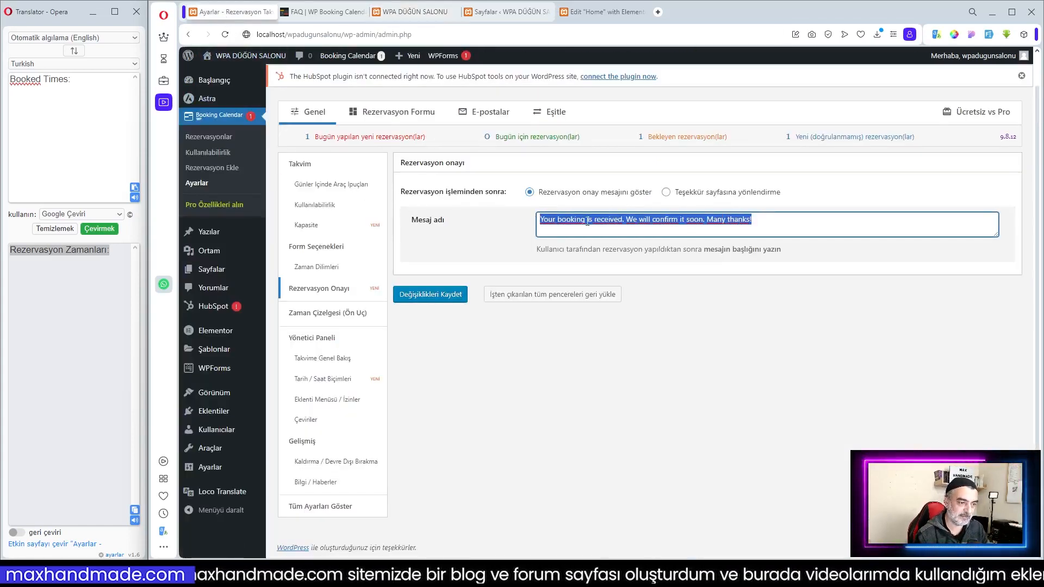
right_click(620, 221)
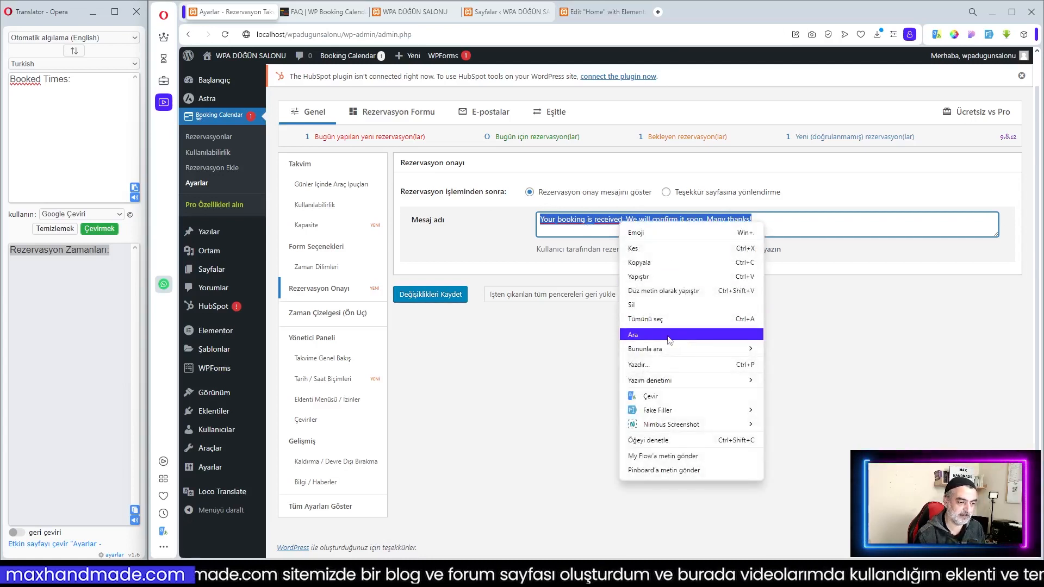
click(650, 396)
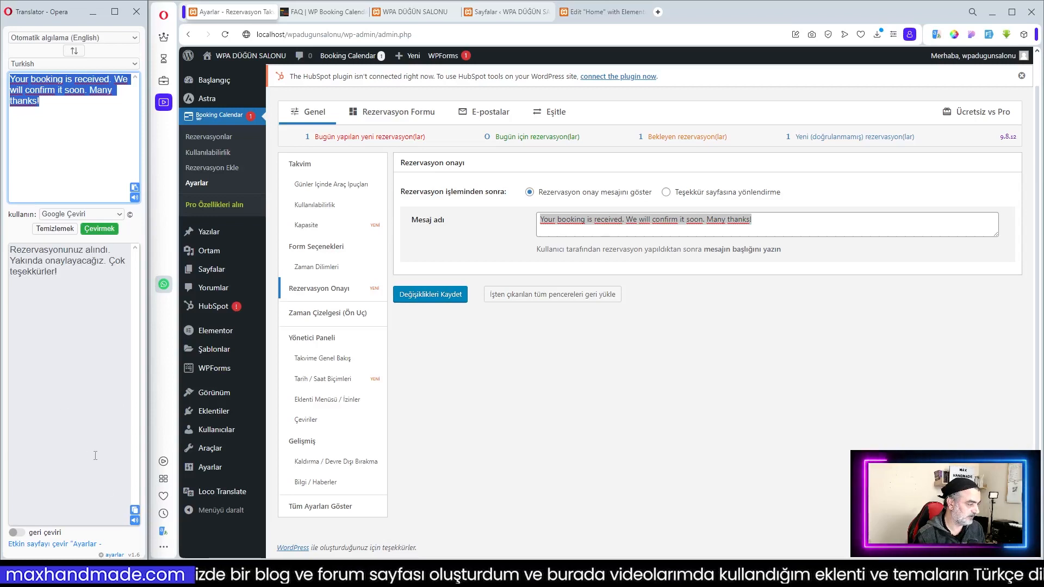
click(134, 510)
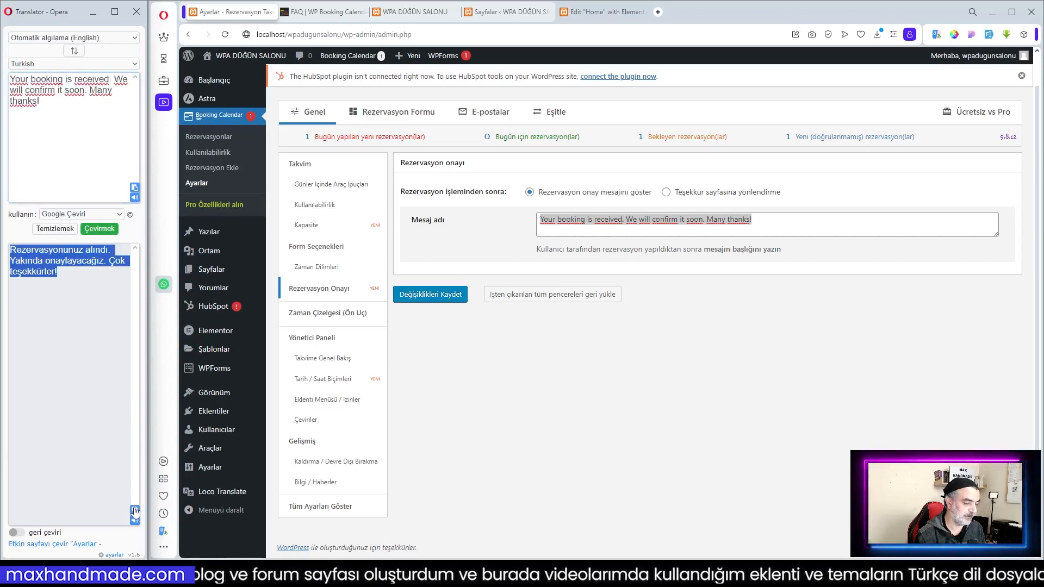
right_click(631, 223)
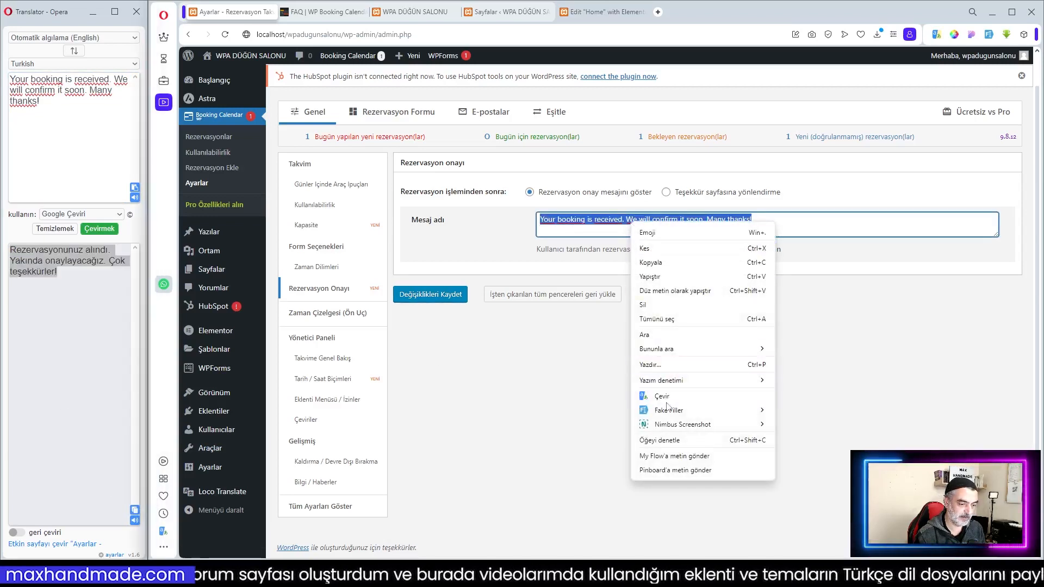
click(661, 276)
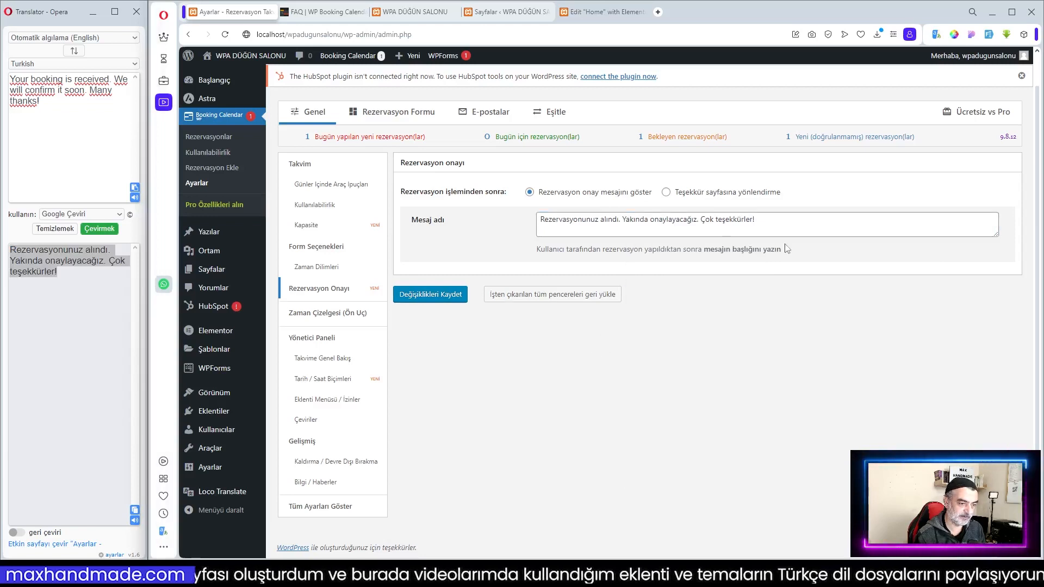
click(425, 296)
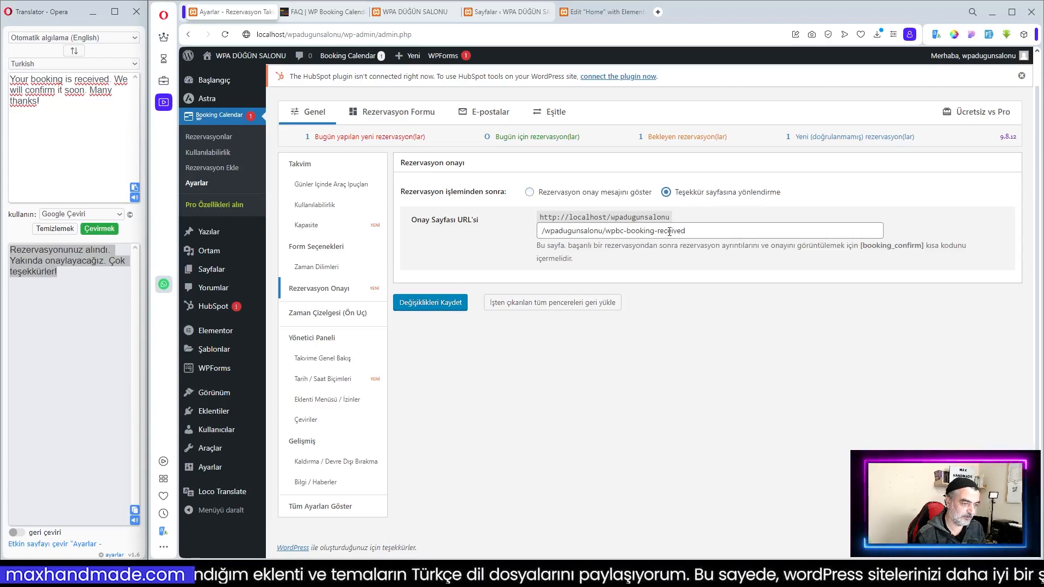
- Use the thank-you page redirect as the booking confirmation and open the Booking Received page for editing from the pages list
click(663, 234)
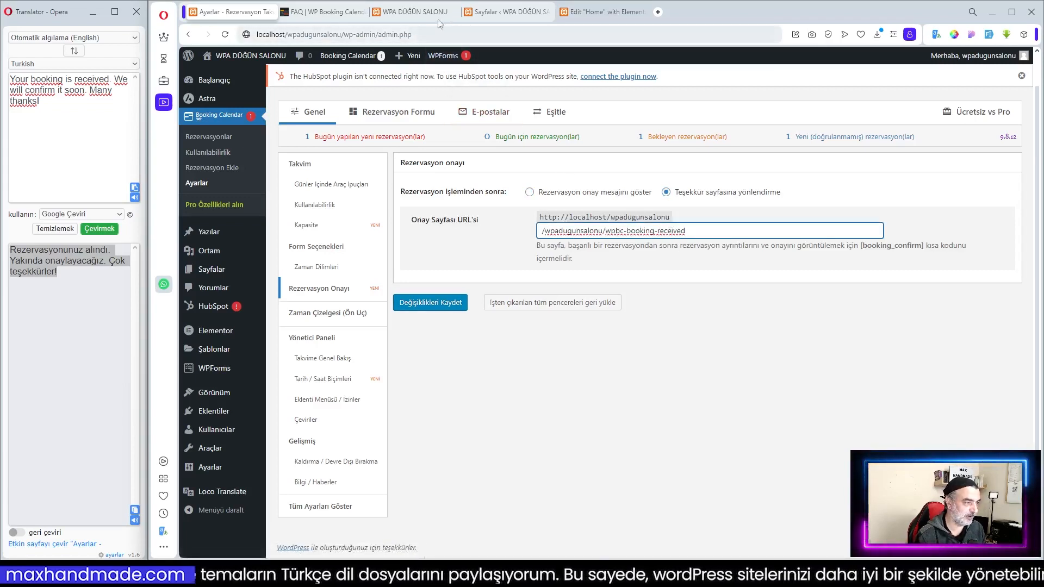
click(507, 12)
click(330, 230)
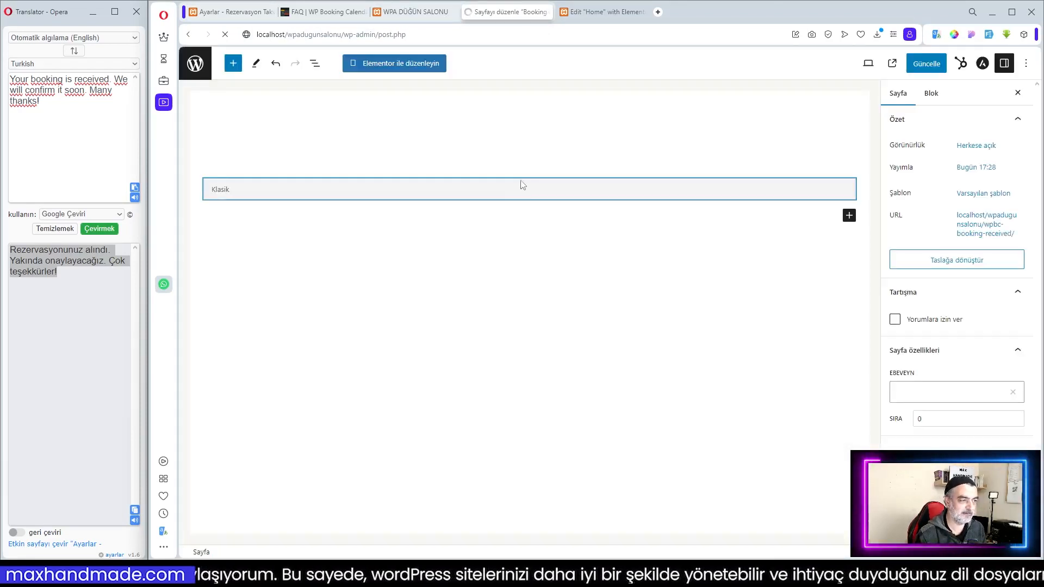
- Translate the page's thank-you sentence into Turkish and replace it with "Rezervasyonunuz için teşekkür ederiz. Rezervasyonunuz başarıyla alındı."
click(296, 236)
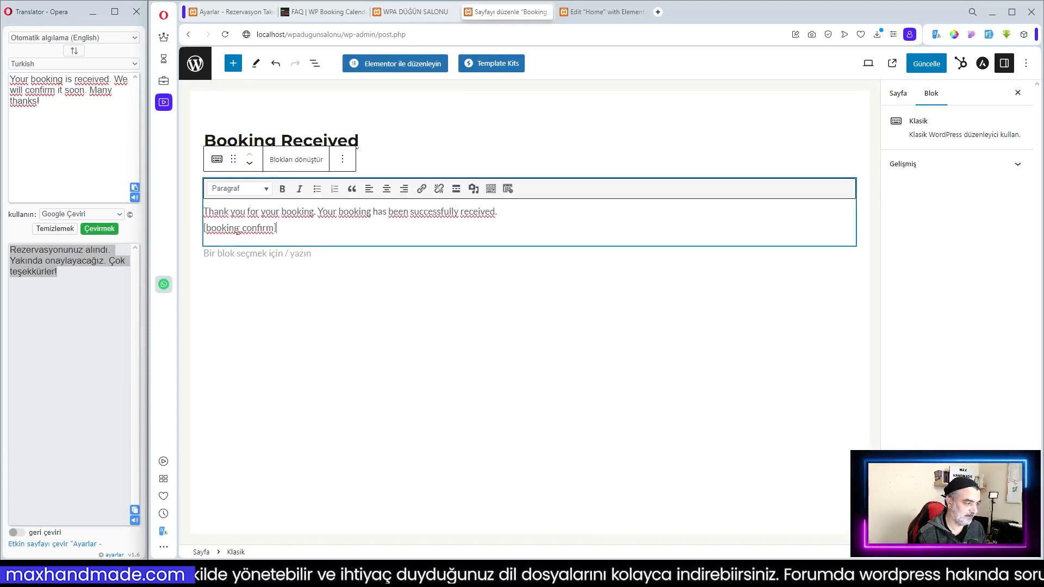
drag(508, 213, 205, 211)
right_click(225, 215)
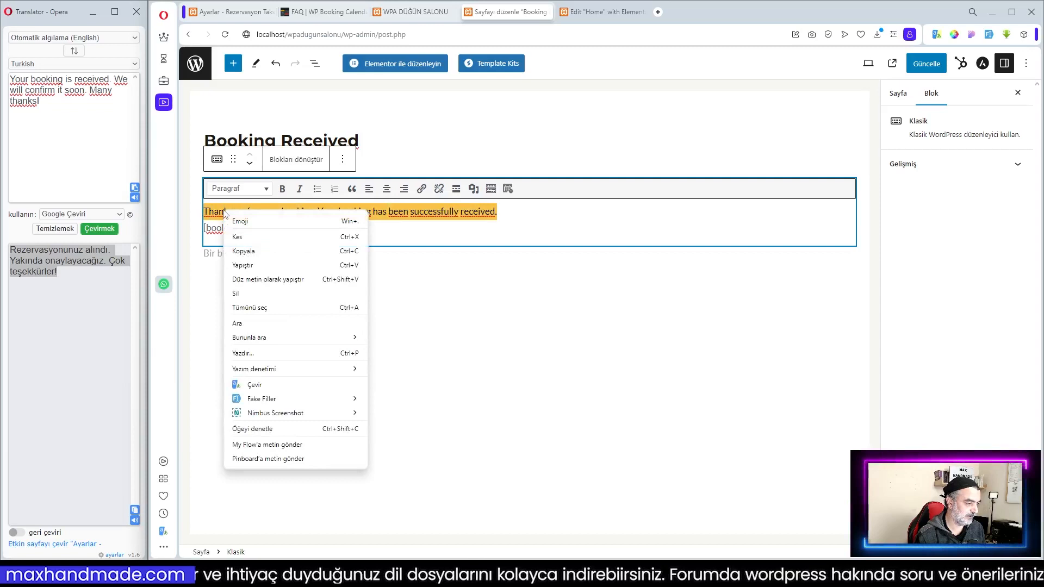
click(289, 383)
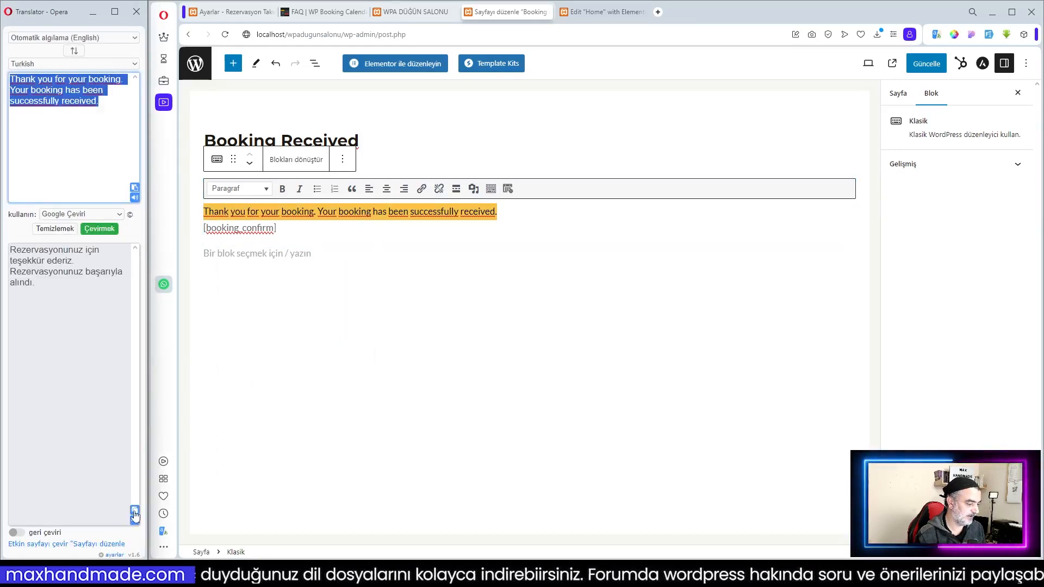
click(499, 211)
drag(499, 211, 205, 202)
key(ctrl+v)
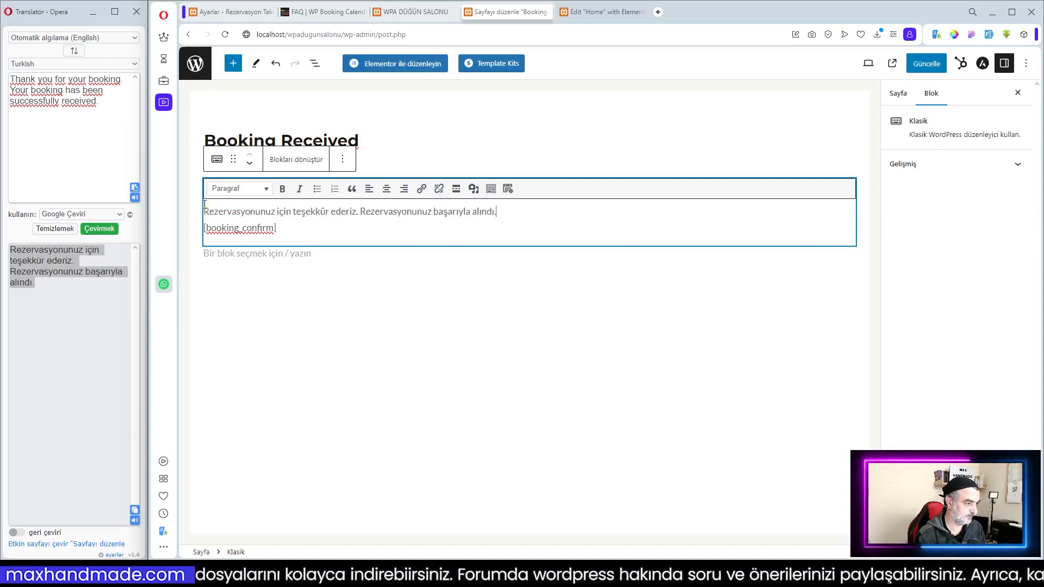
- Translate the page title into Turkish and replace it with "Rezervasyon Alındı"
drag(362, 141, 207, 142)
right_click(207, 142)
click(277, 315)
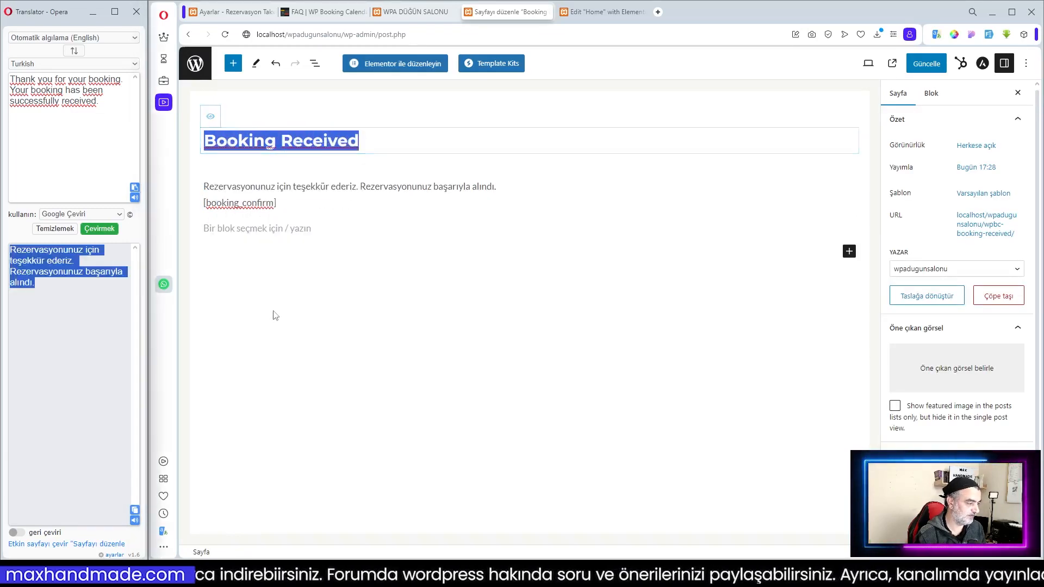
click(135, 510)
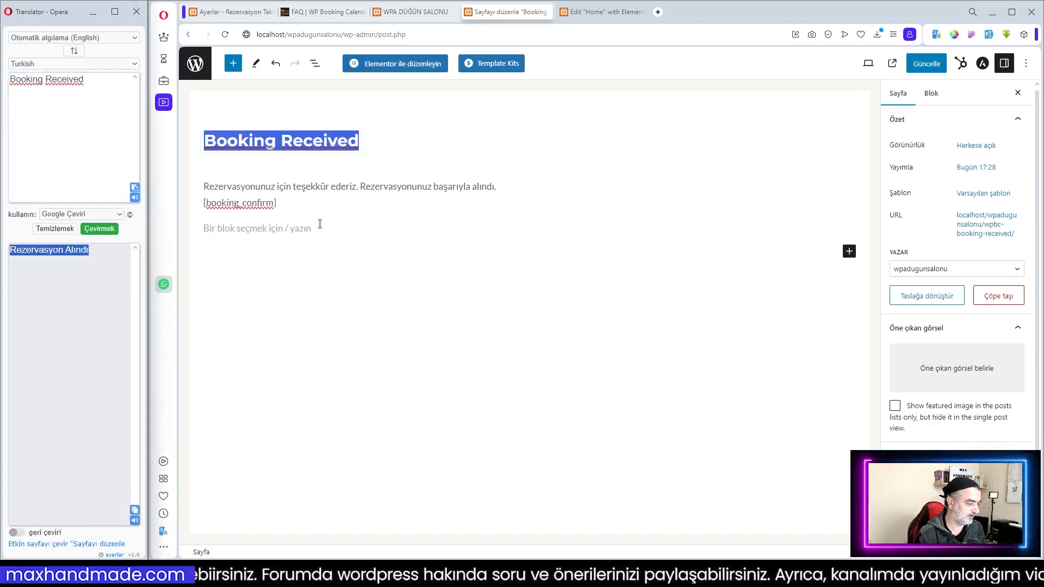
click(361, 141)
drag(363, 141, 203, 147)
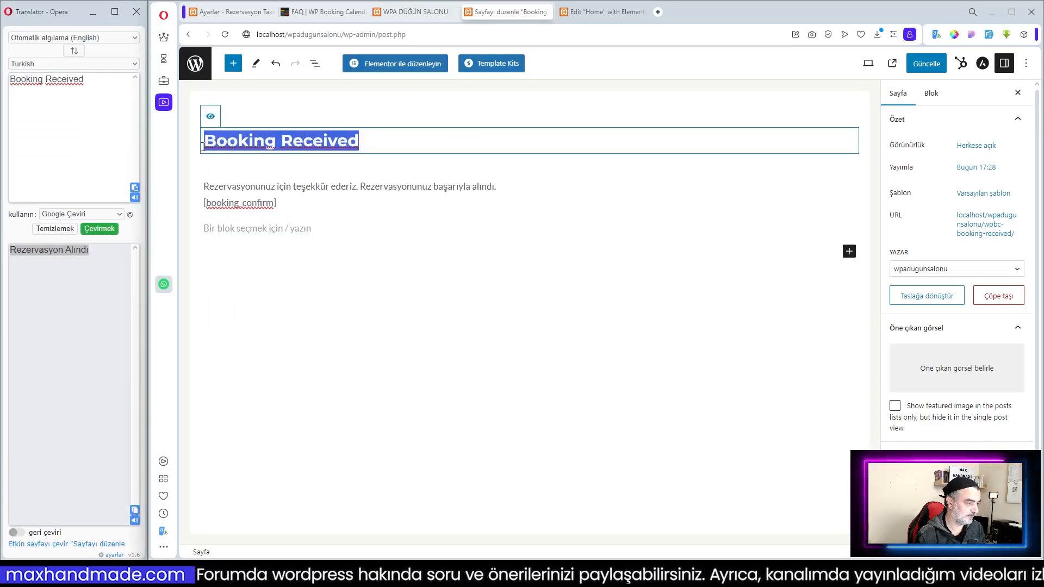
key(BackSpace)
key(ctrl+v)
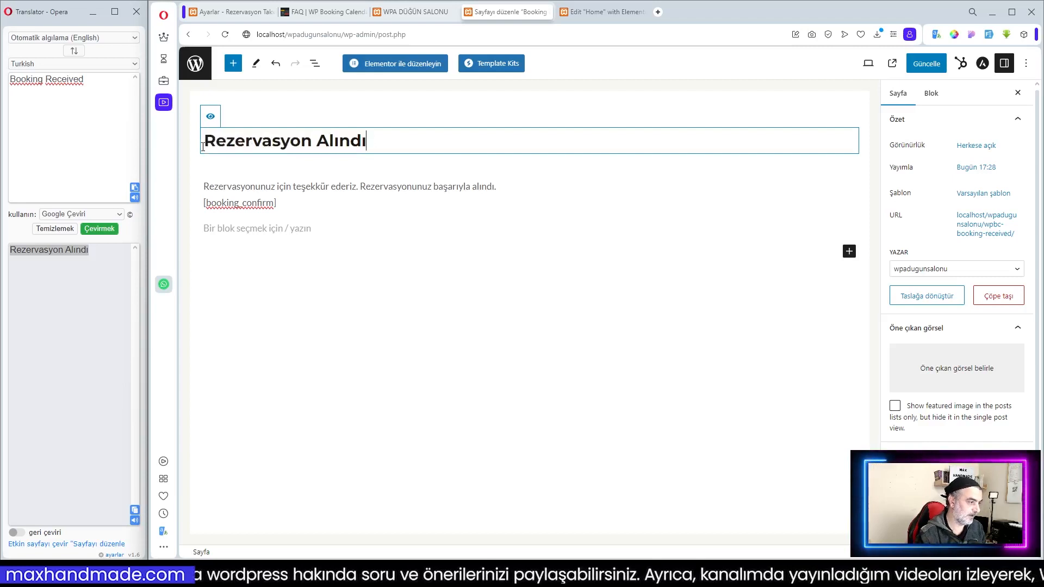
- Open the page's permalink and compare it with the confirmation page URL in the booking settings
click(983, 224)
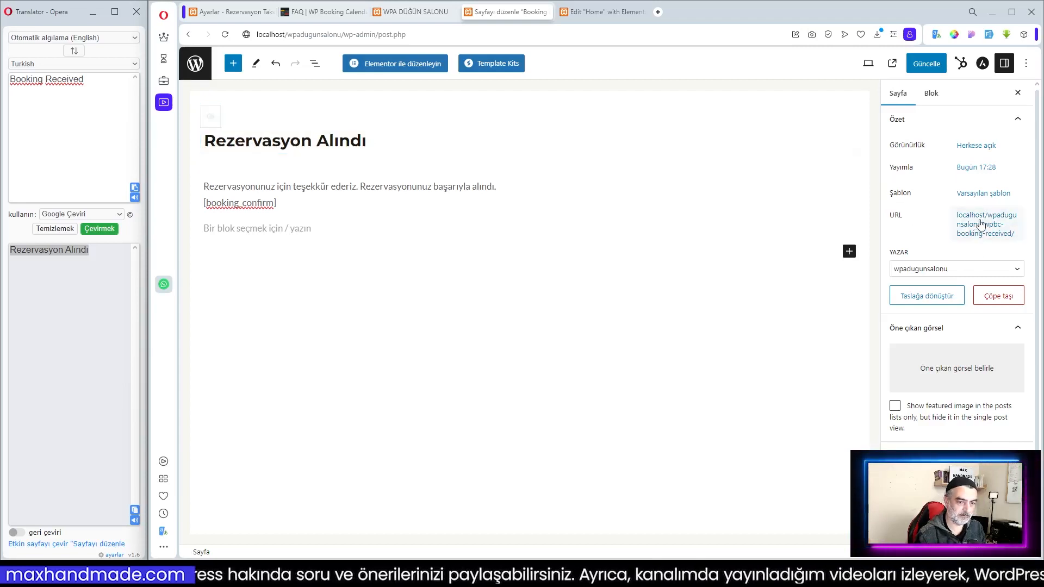
click(967, 300)
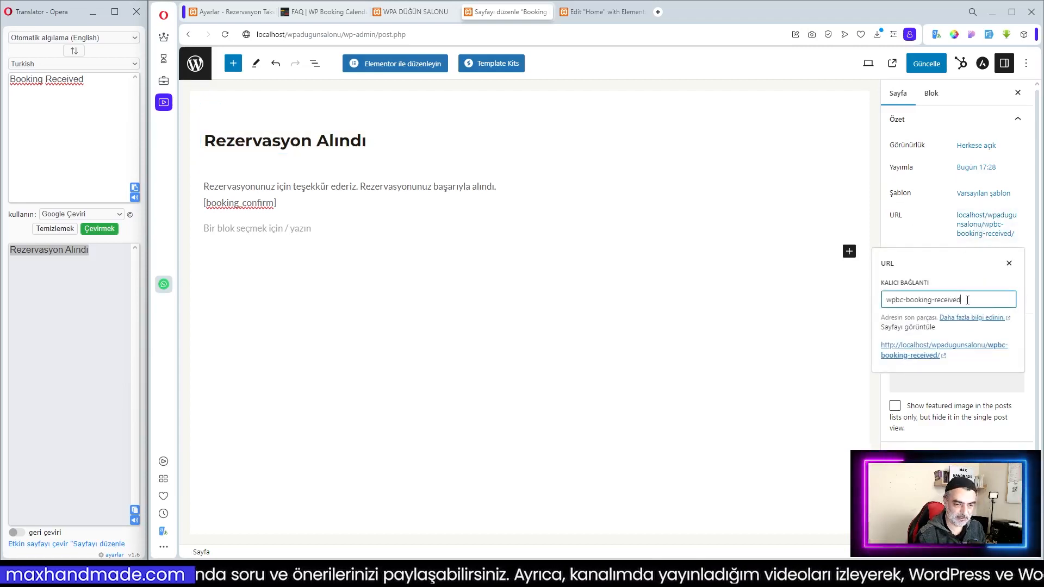
click(234, 11)
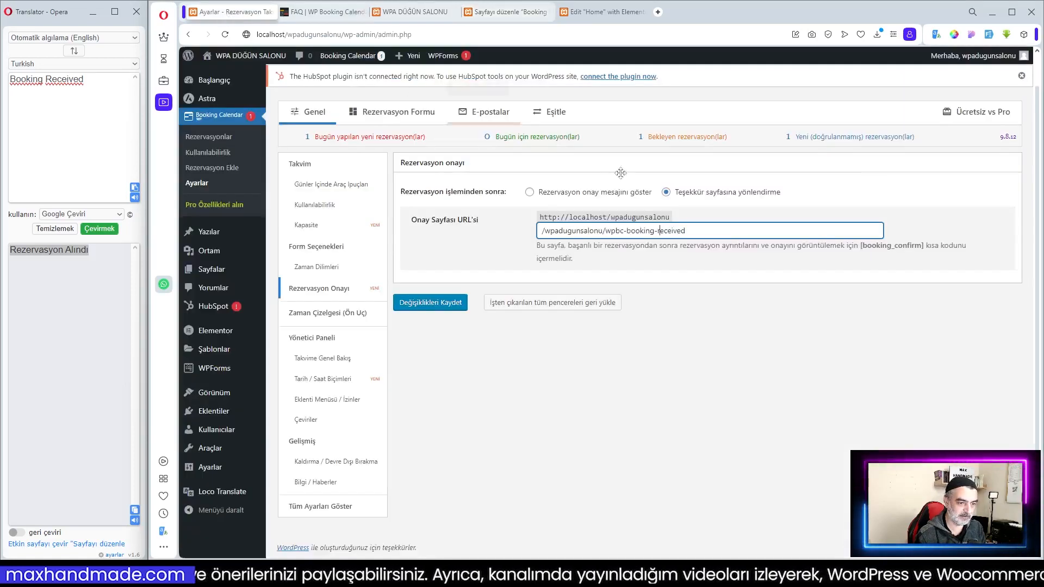
click(619, 234)
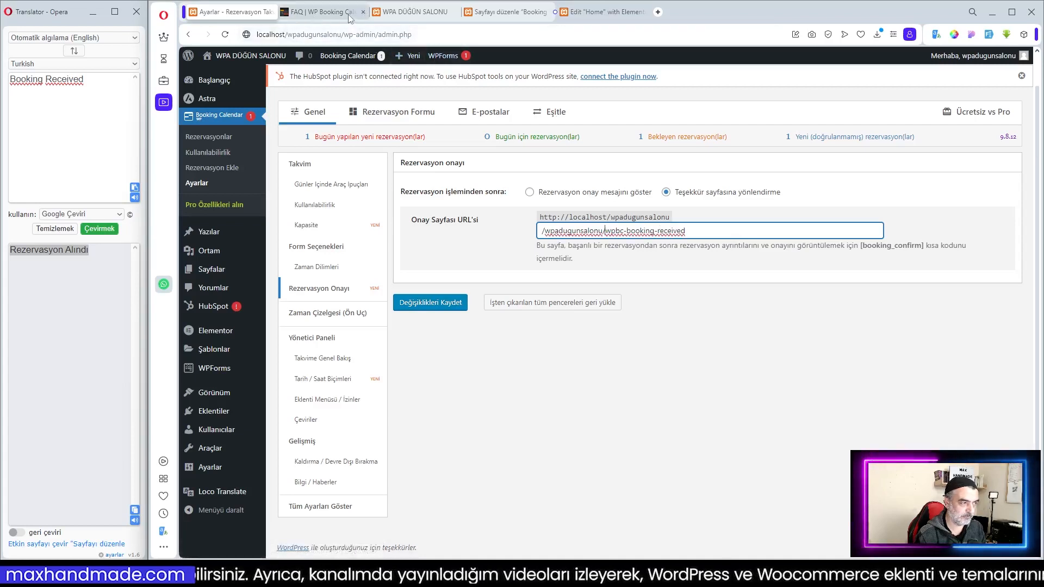
click(414, 12)
click(509, 12)
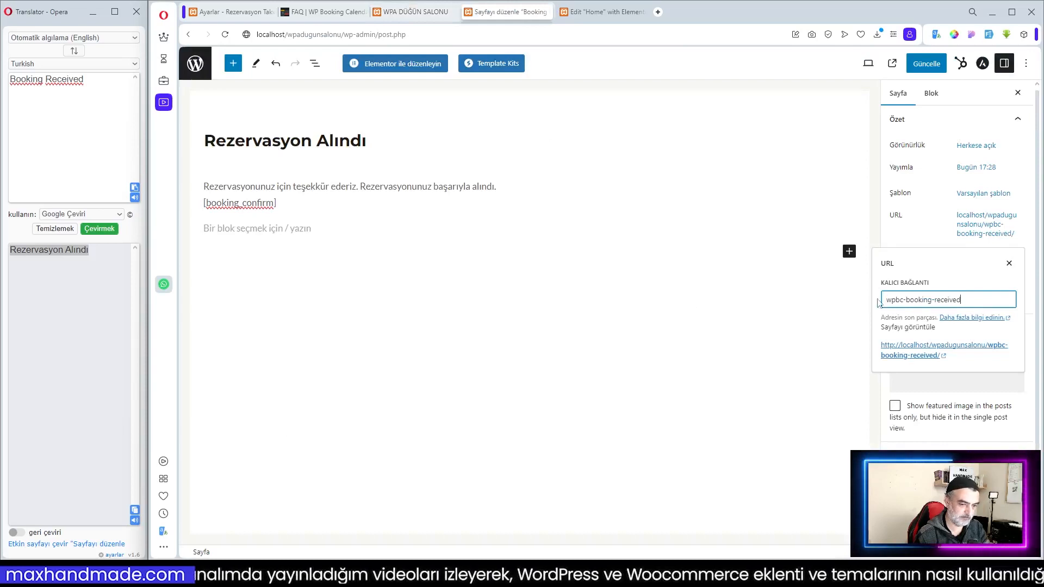
- Clear the page's wpbc-booking-received permalink and update the page
drag(973, 300, 870, 300)
key(BackSpace)
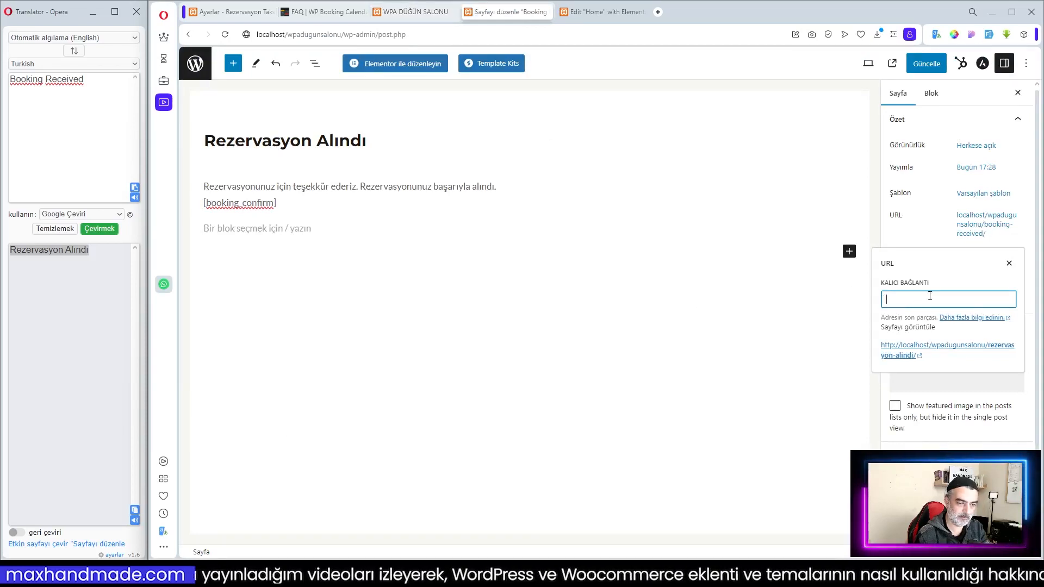
click(835, 302)
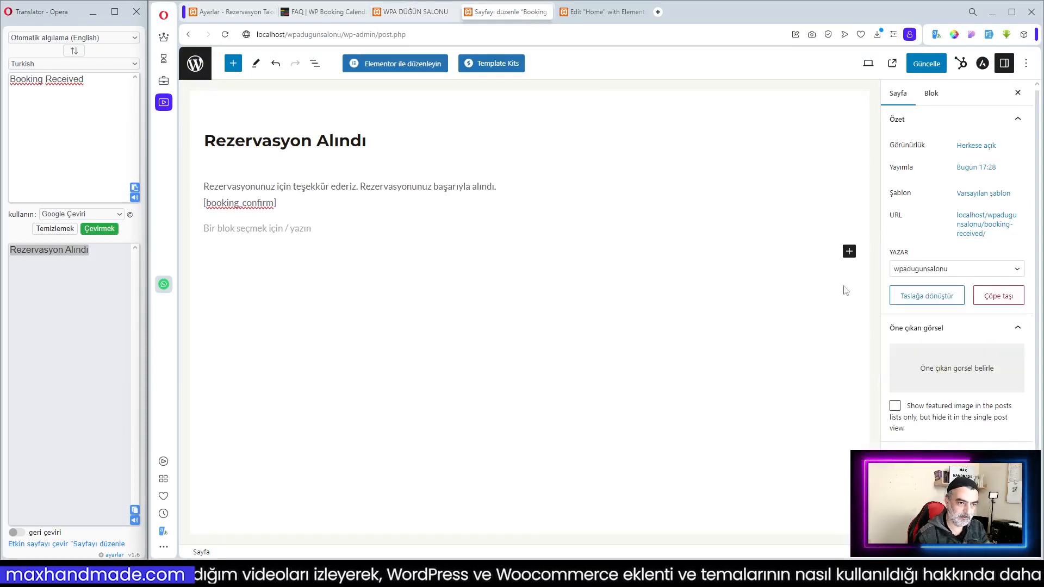
click(926, 64)
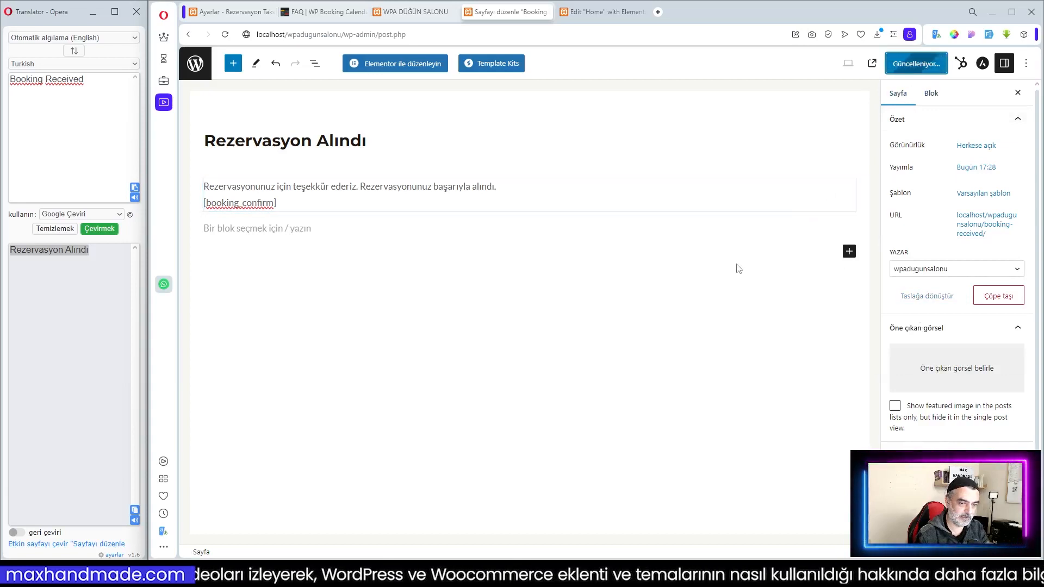
- Copy the page's new permalink, set the confirmation page URL in the booking settings to /wpadugunsalonu/rezervasyon-alindi, and save the changes
click(979, 222)
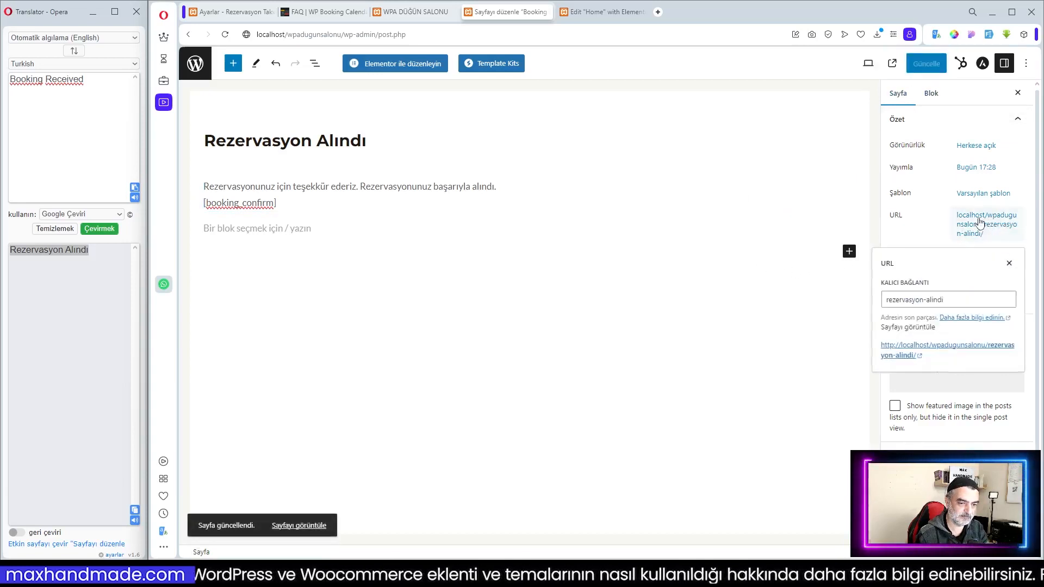
click(957, 302)
double_click(932, 300)
click(879, 300)
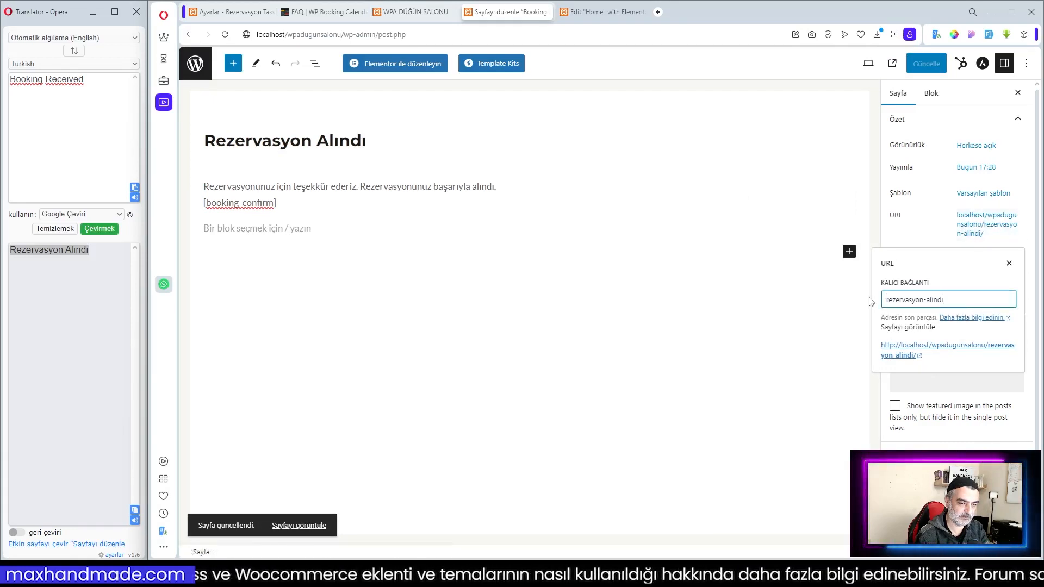
key(ctrl+a)
key(ctrl+c)
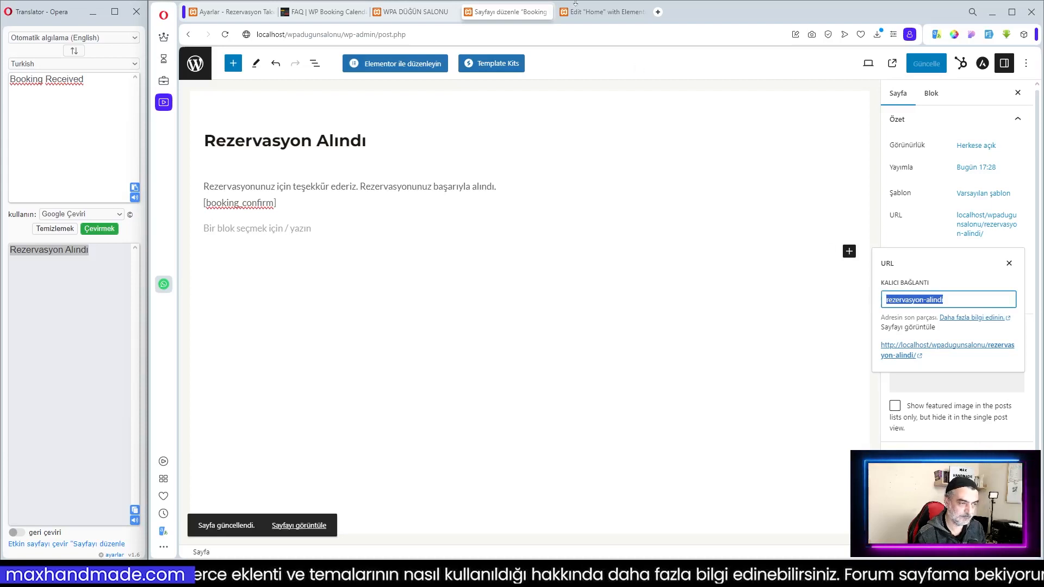
key(ctrl+1)
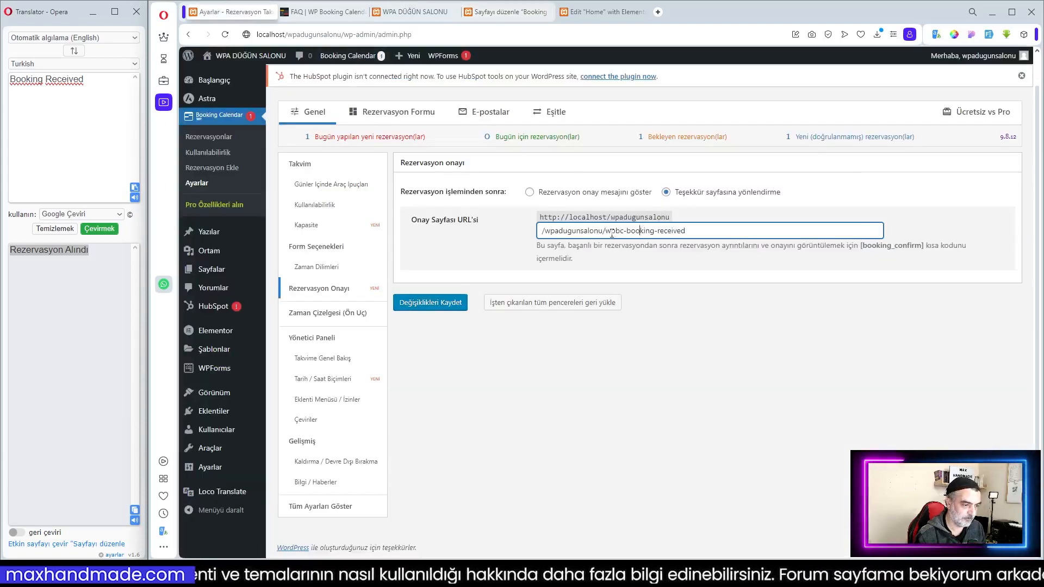
drag(605, 231, 694, 243)
key(ctrl+v)
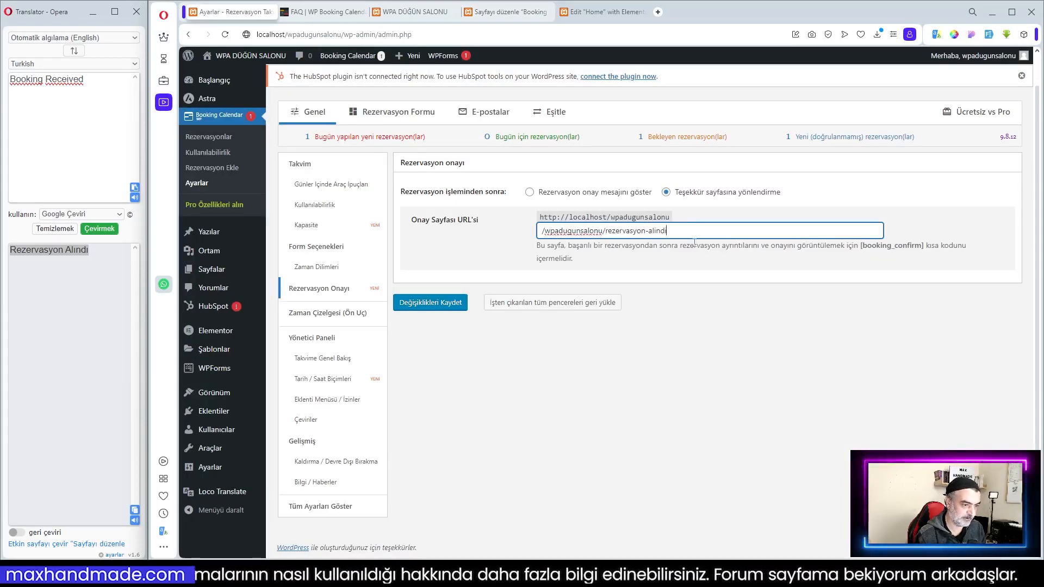
click(428, 302)
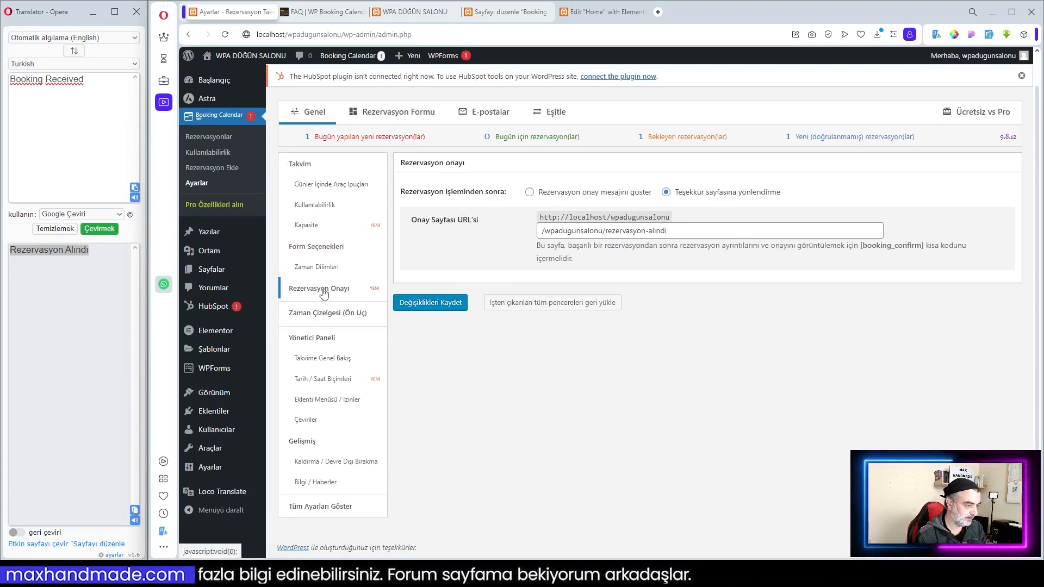
- Review the front-end timeline settings and the booking admin panel settings
click(320, 320)
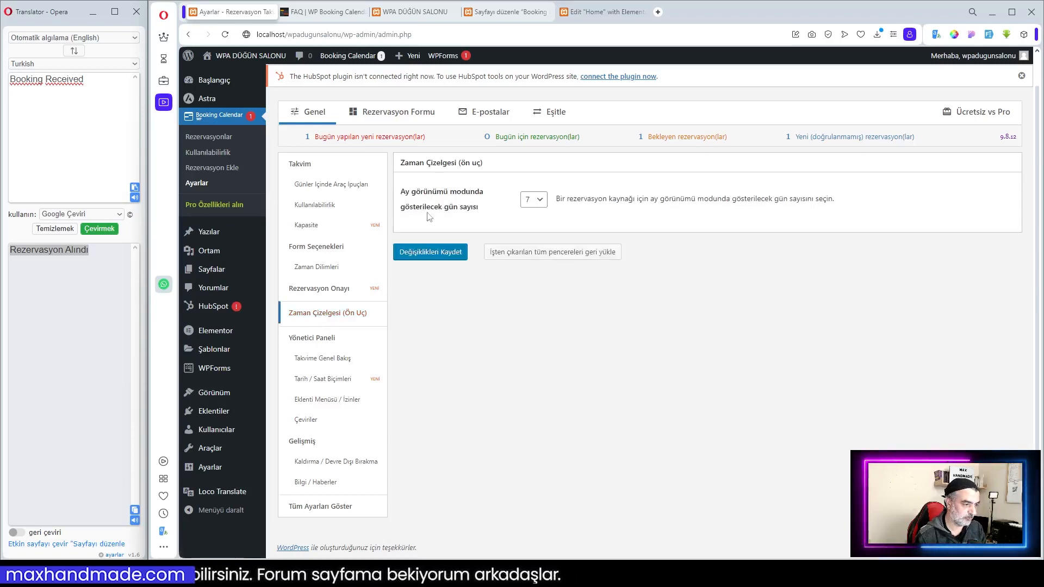
click(314, 341)
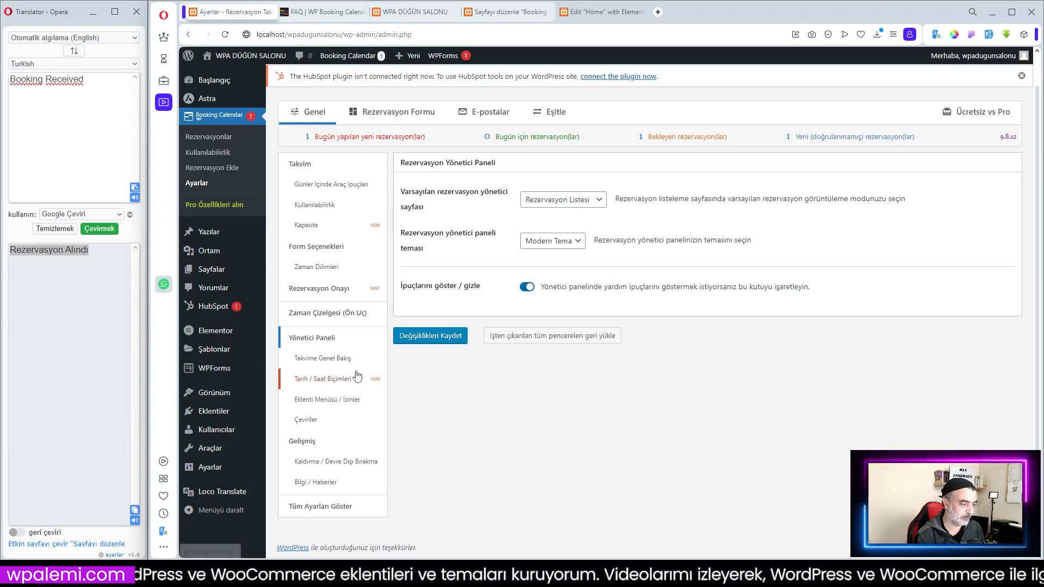
click(320, 365)
click(307, 340)
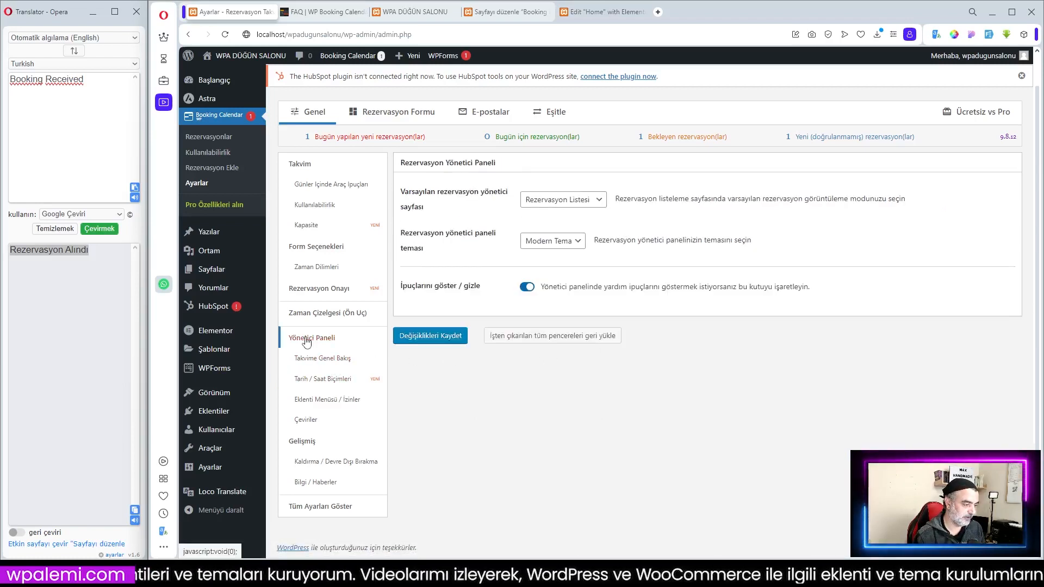
- Review the admin calendar overview settings, including the default view mode options, and compare them with the calendar on the site's home page
click(313, 359)
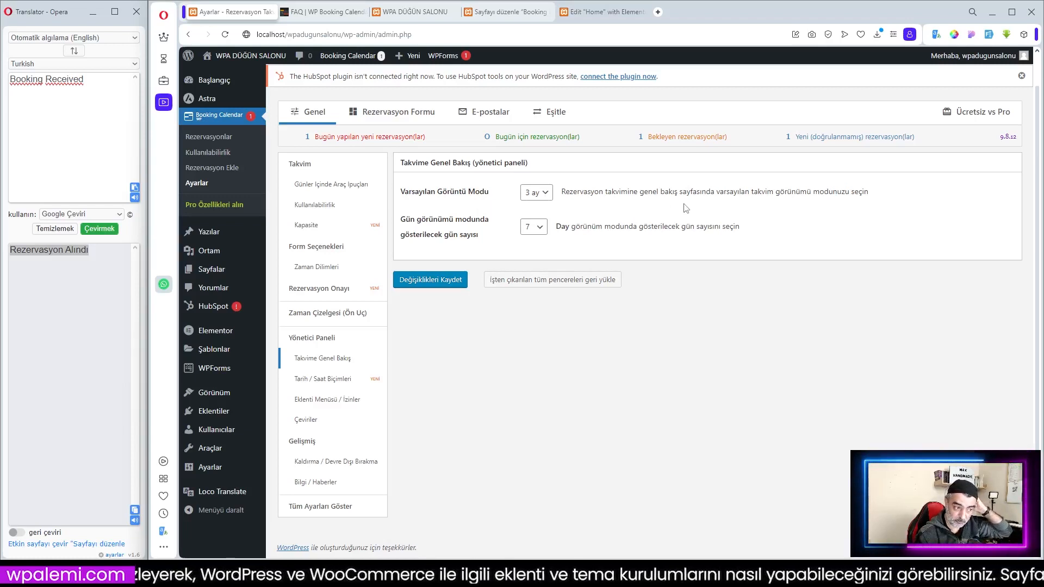
click(545, 199)
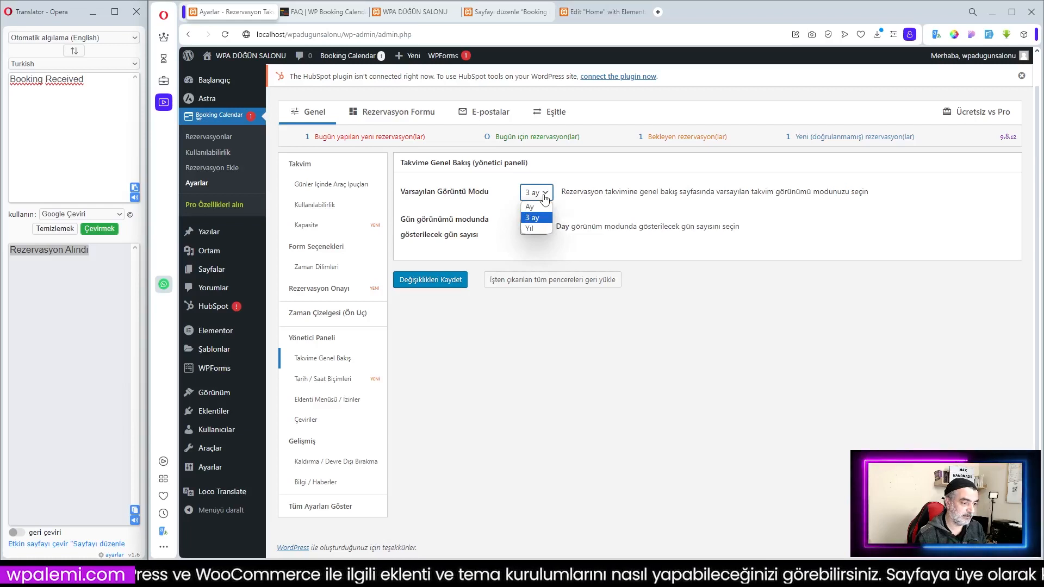
click(604, 202)
click(414, 11)
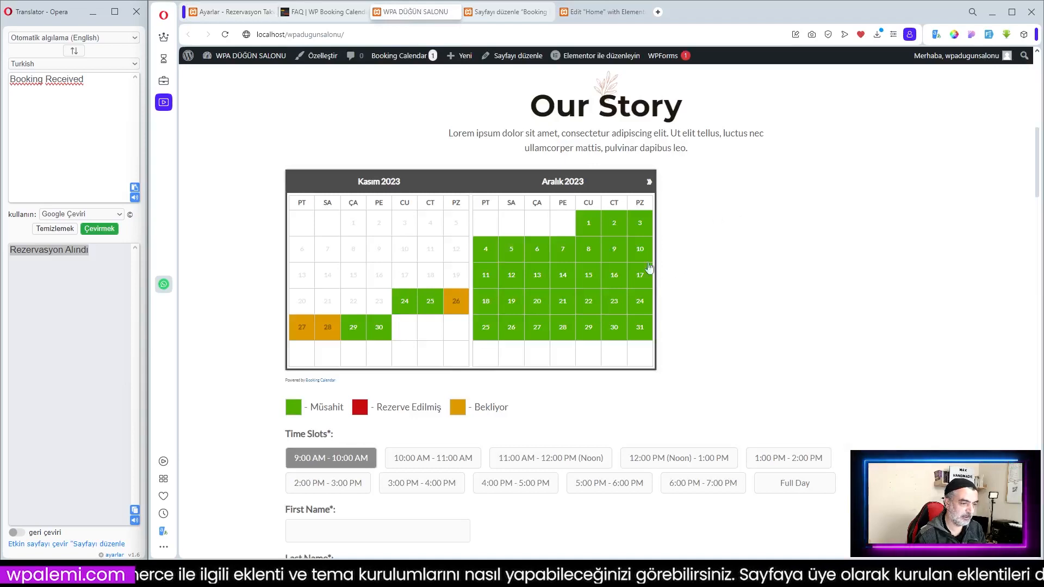
click(240, 16)
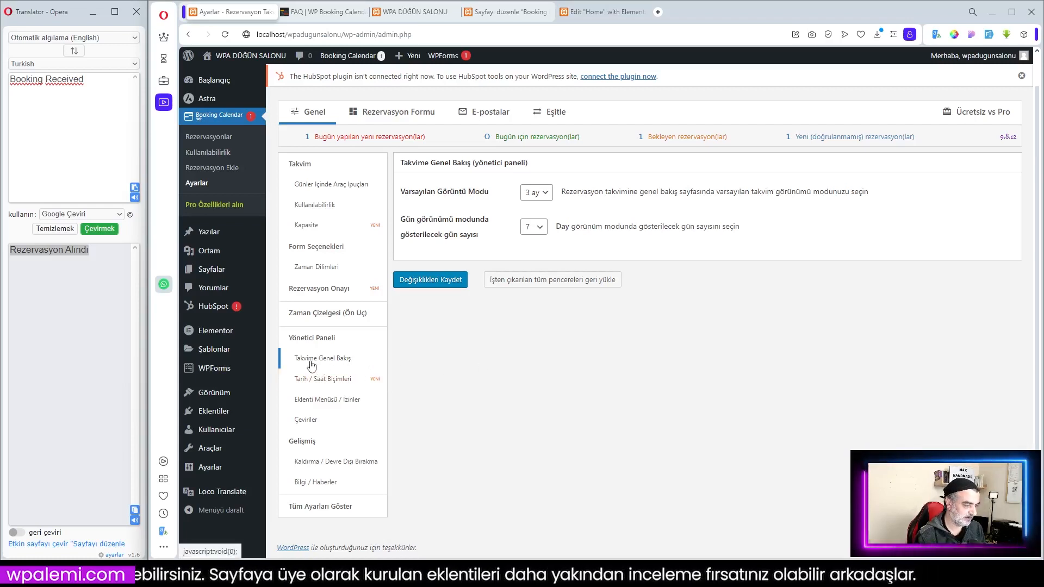
- Set the booking date format to 24 Kas 2023 (j M Y) and save the changes
click(314, 381)
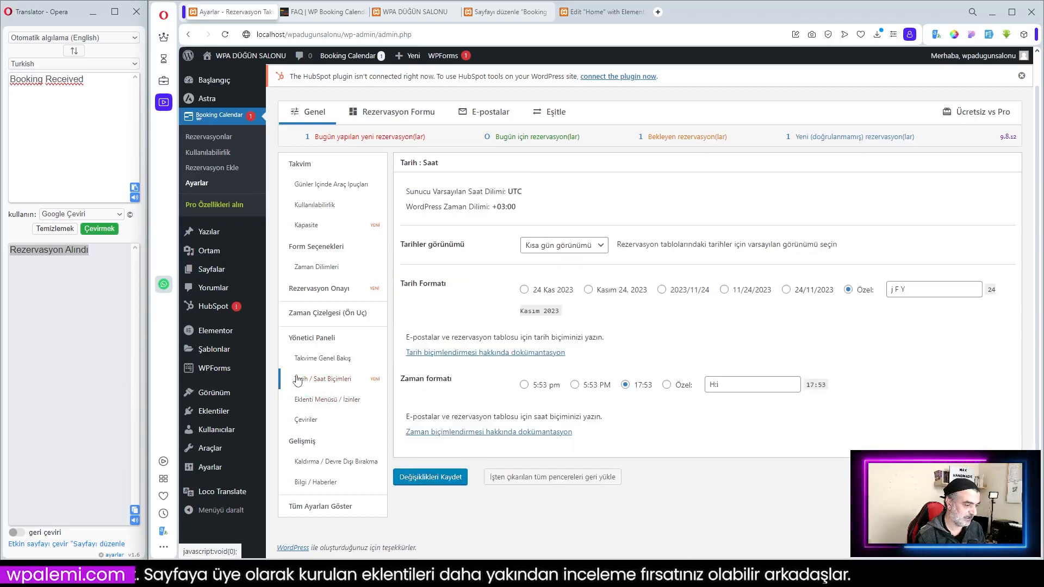
click(524, 289)
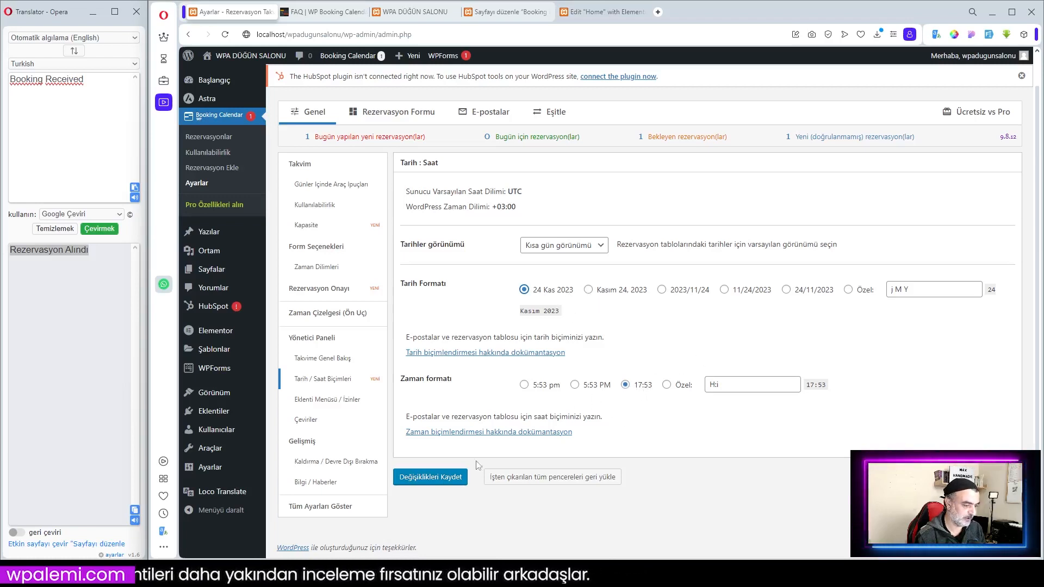
click(431, 478)
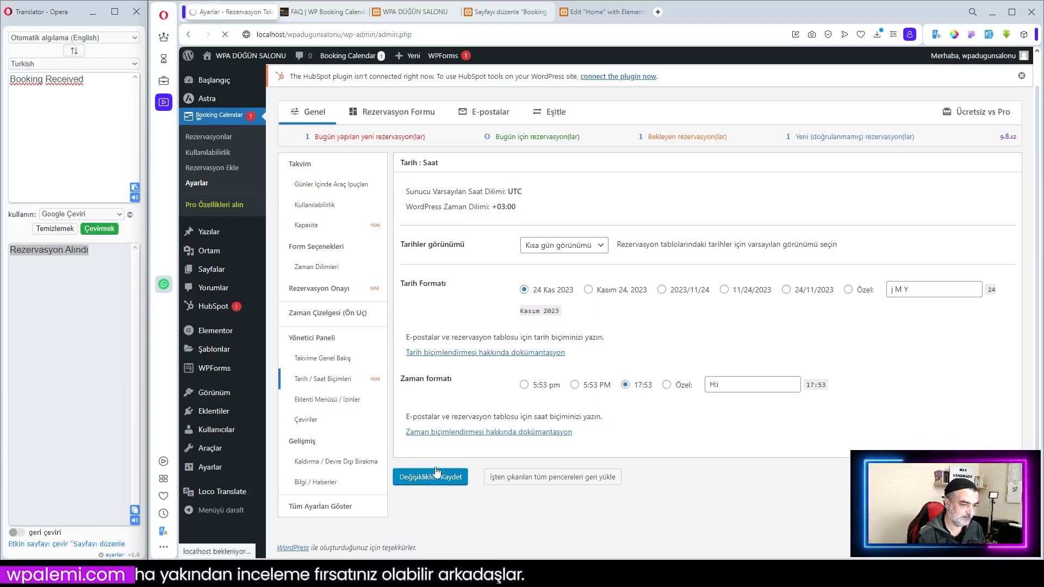
- Review the booking plugin's menu permissions, translations, advanced and uninstall settings
click(320, 402)
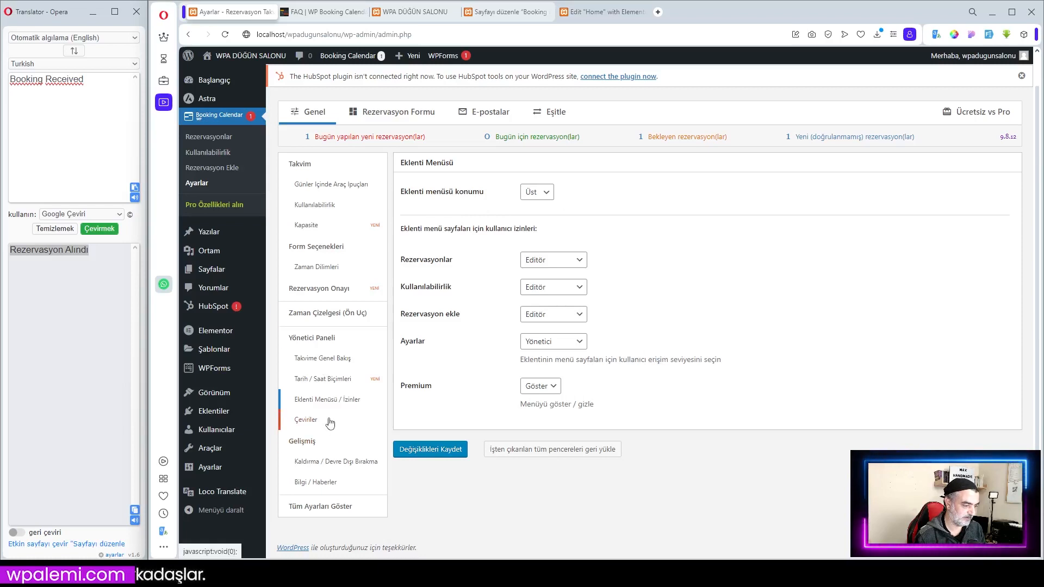
click(306, 419)
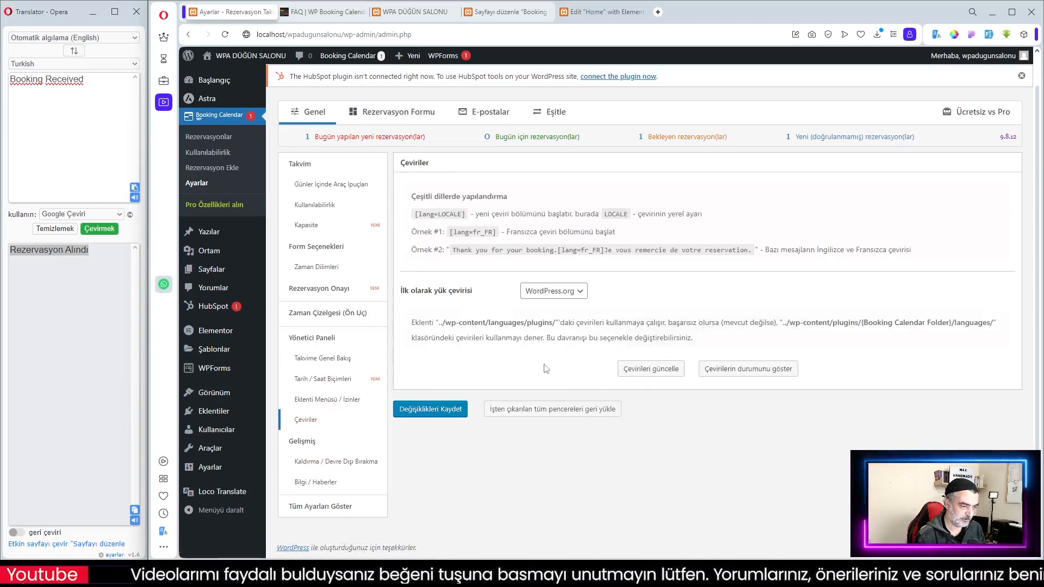
click(302, 441)
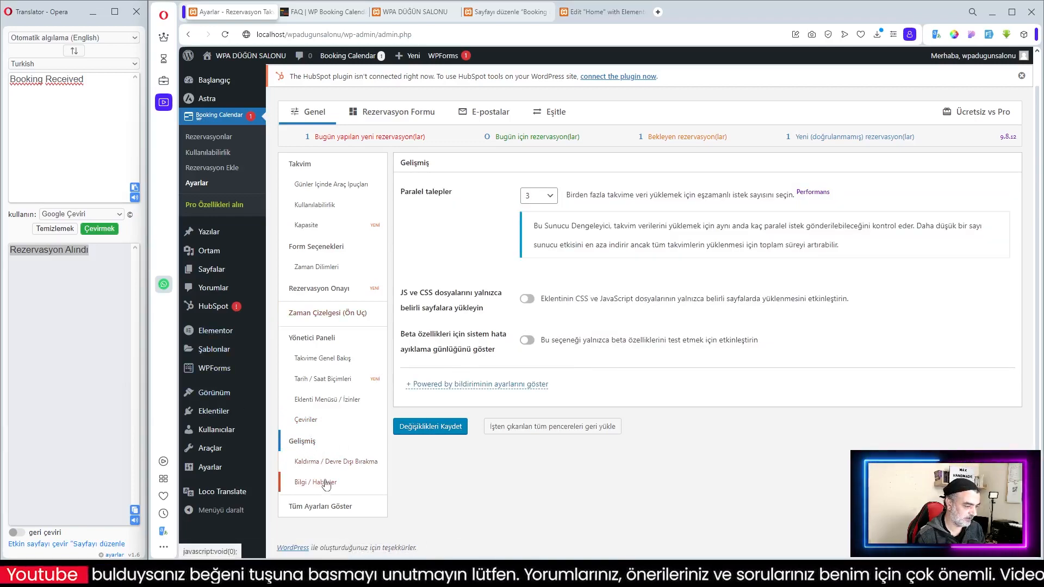
click(312, 463)
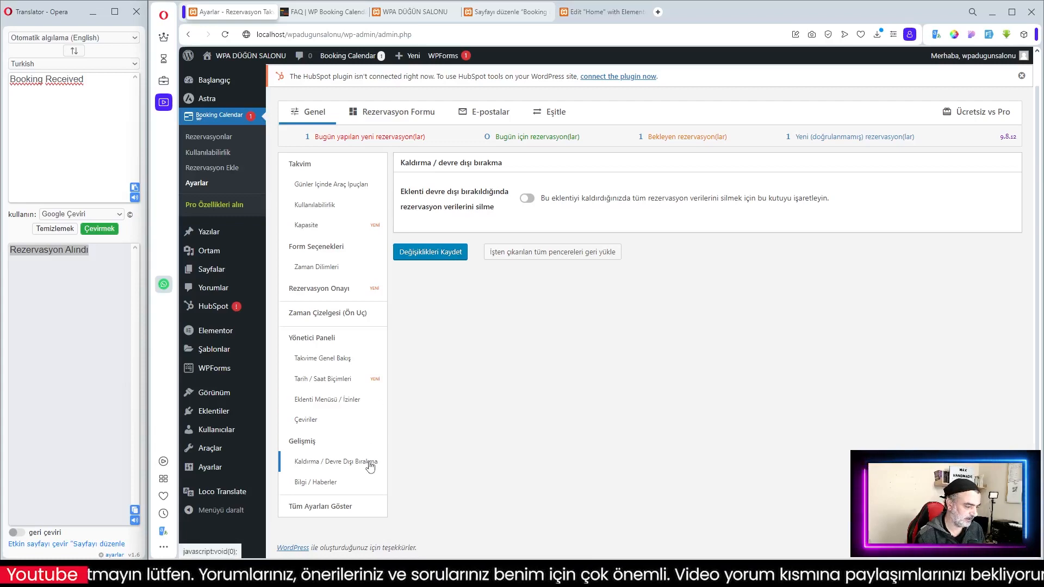
- Look through the booking plugin's information and news section, including its statistics, version, support links and video guides
click(333, 484)
scroll(677, 329, down, 2)
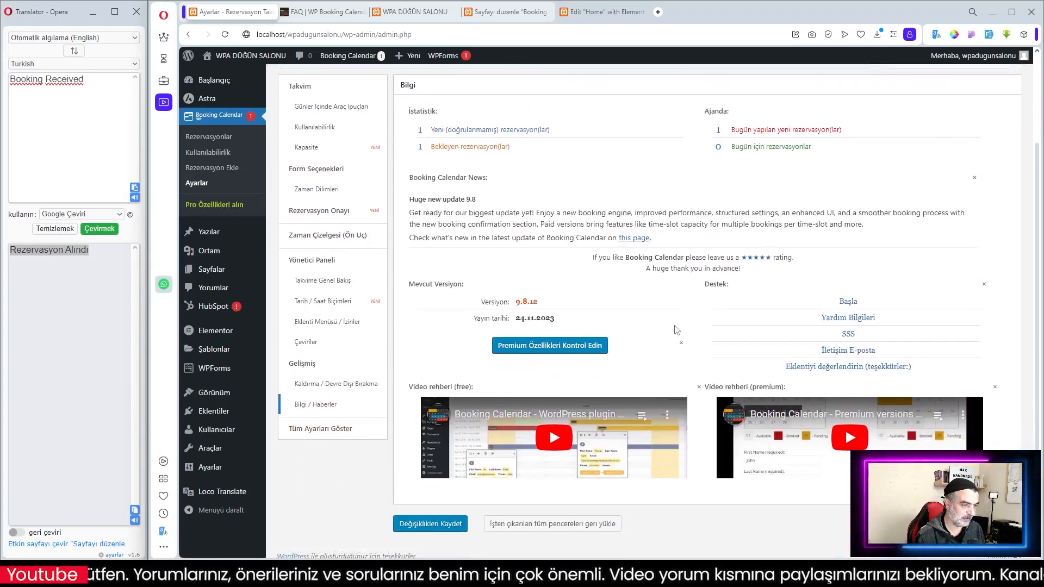
scroll(638, 310, up, 3)
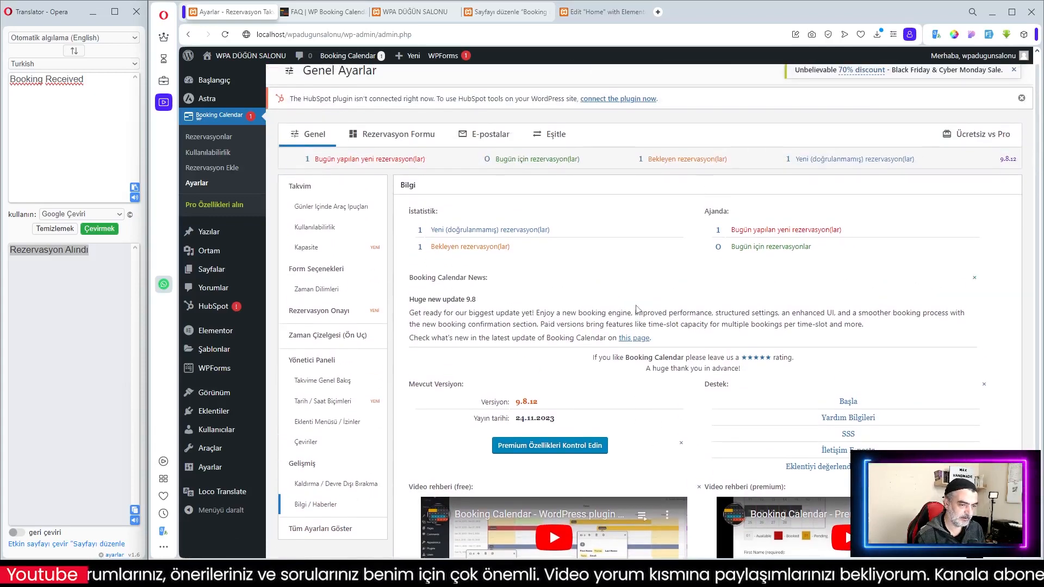
scroll(581, 341, down, 3)
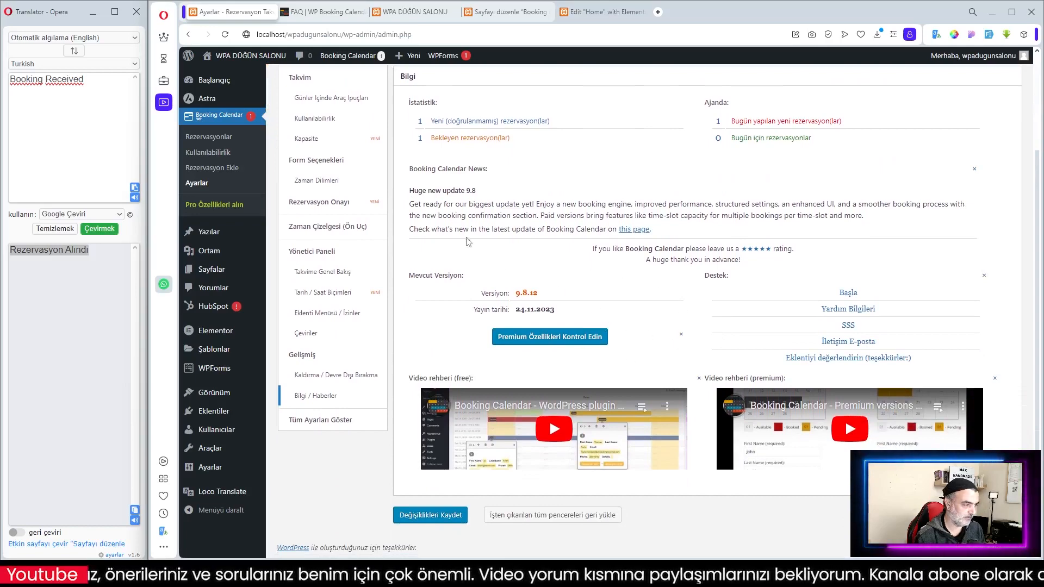
scroll(558, 287, up, 3)
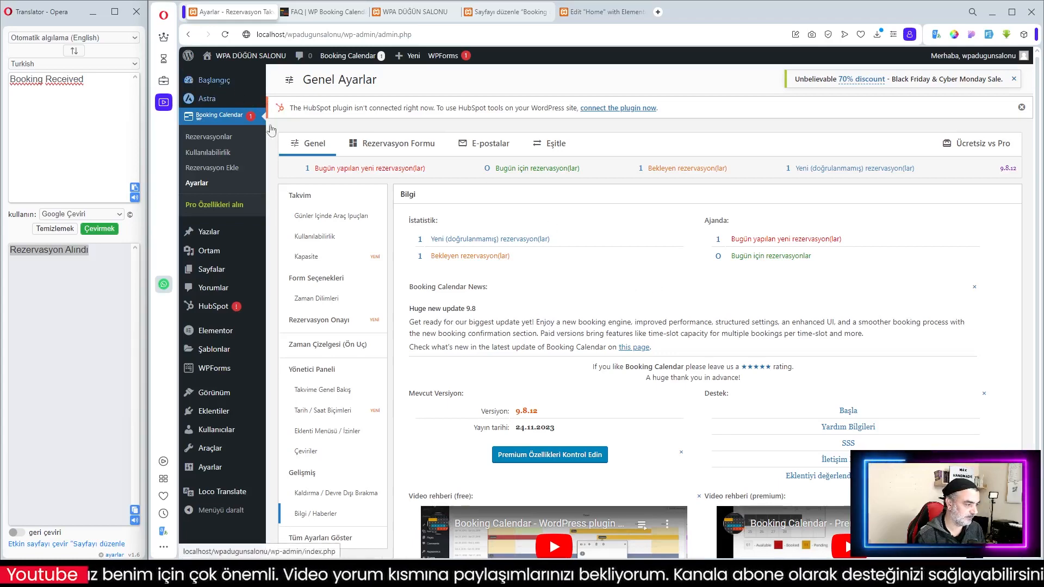
scroll(343, 418, down, 2)
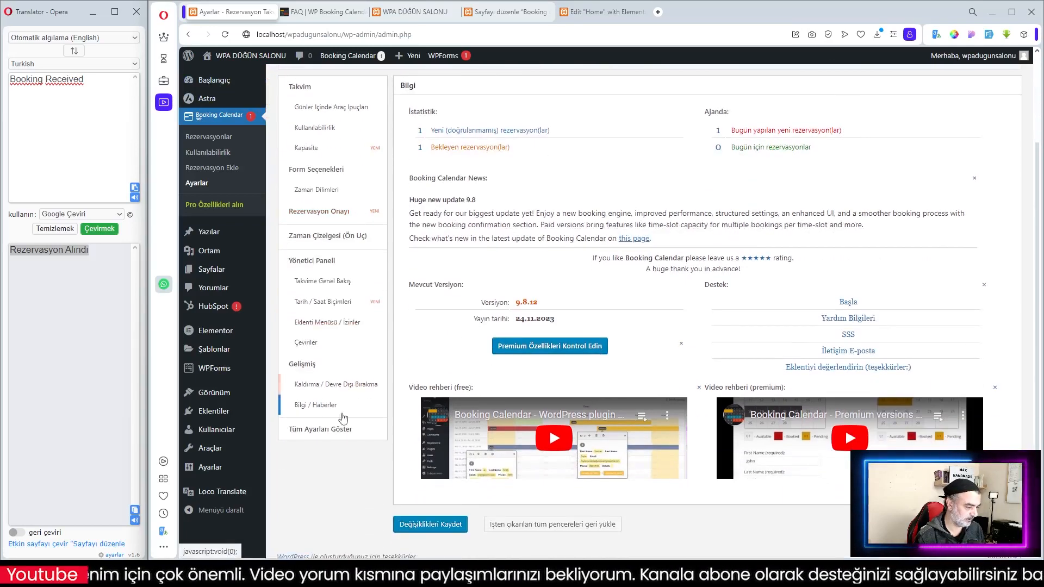
- Show all general booking settings on one page and look through the calendar, form, confirmation and admin panel sections
click(320, 429)
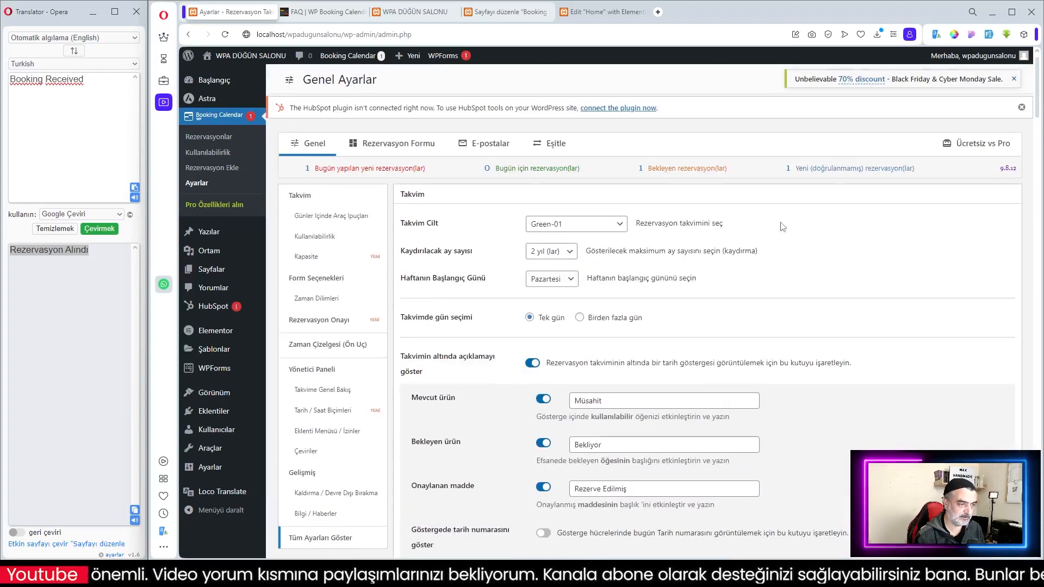
scroll(800, 234, down, 5)
scroll(815, 239, down, 15)
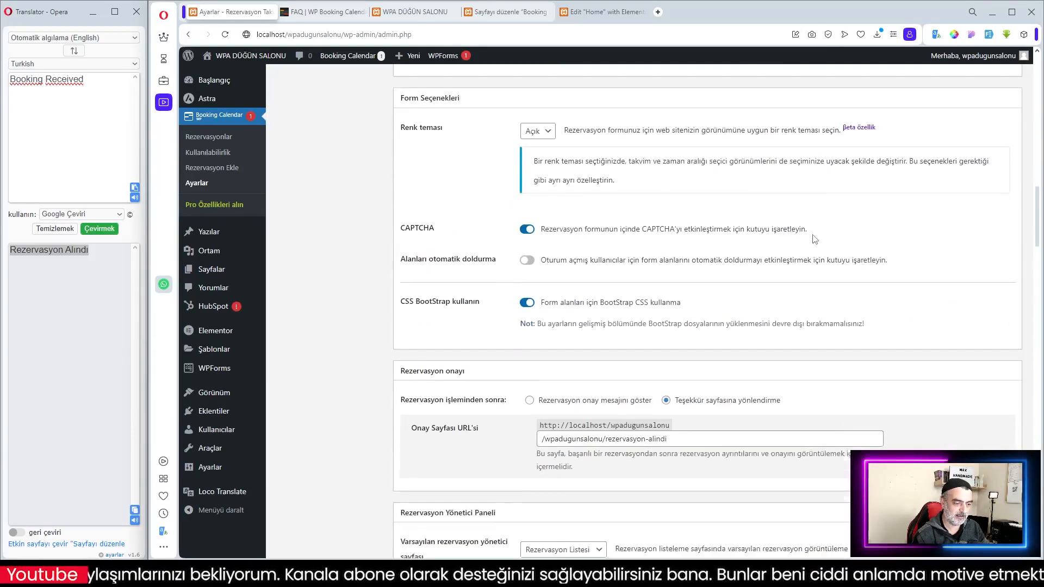
scroll(811, 244, down, 15)
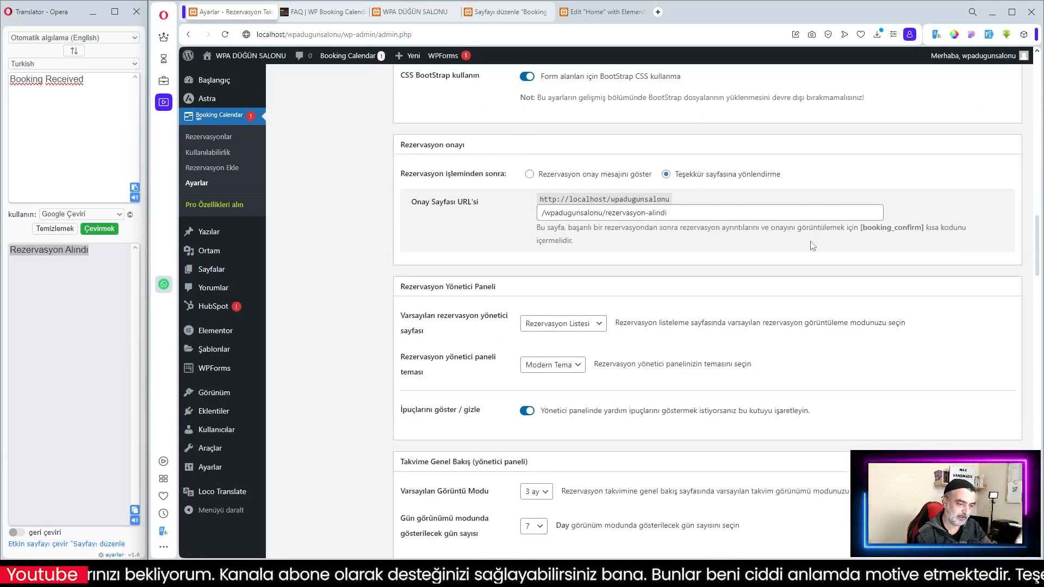
scroll(812, 246, up, 20)
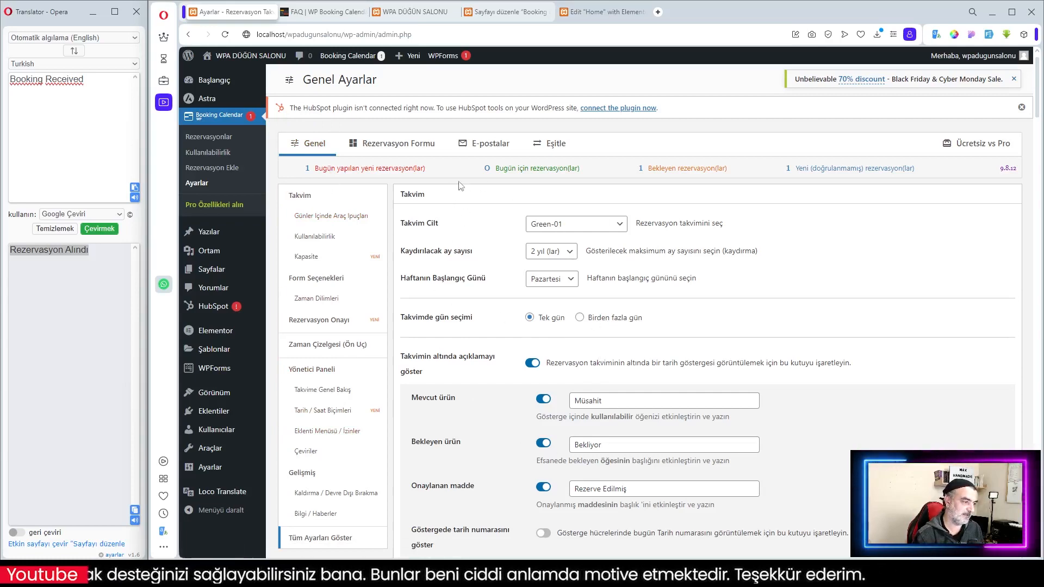
- Open the booking form's field settings and compare the Time Slots label with the form on the site's home page
click(395, 143)
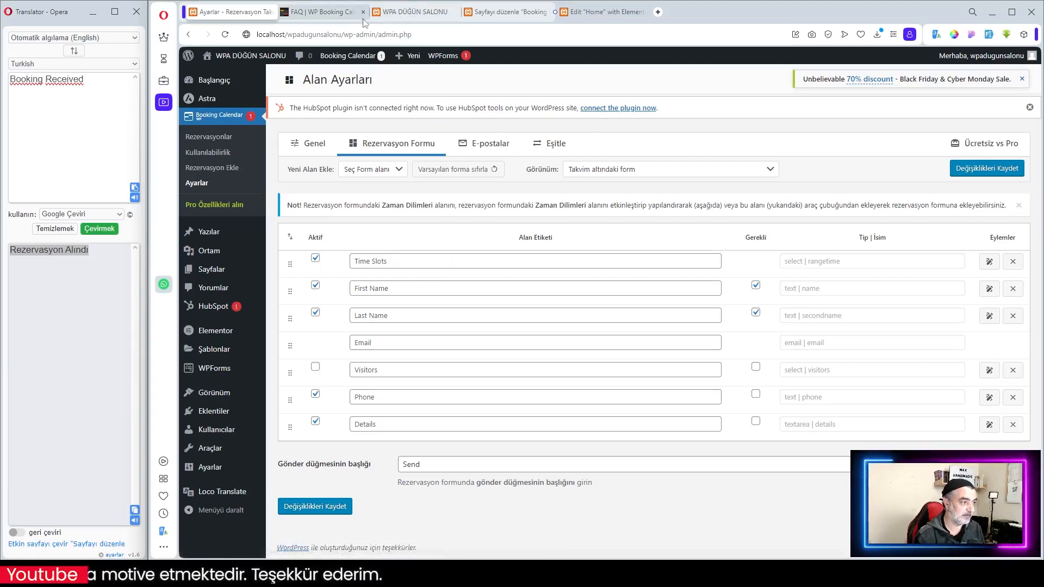
click(416, 11)
scroll(614, 374, down, 2)
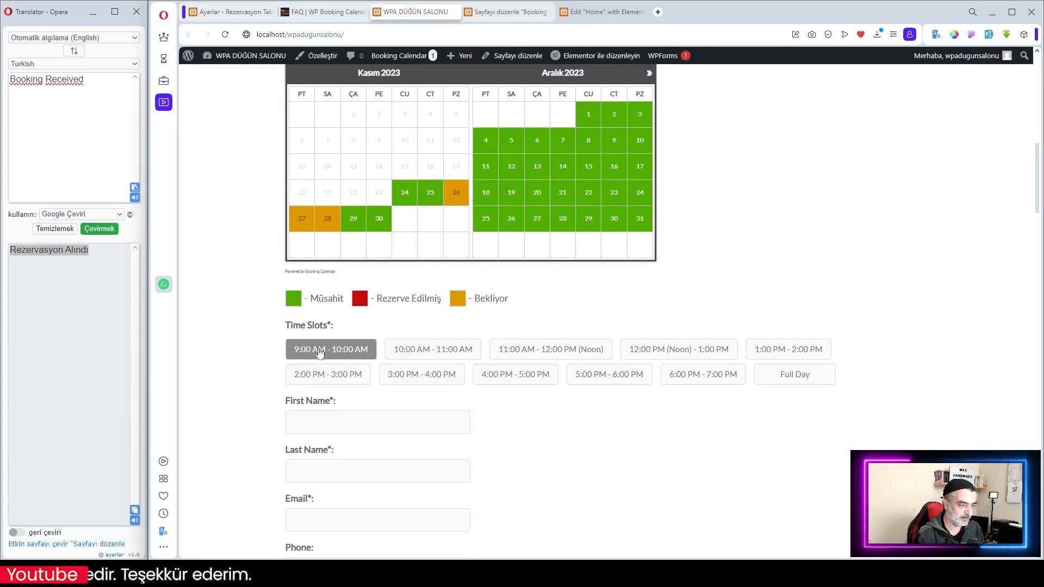
drag(287, 328, 335, 326)
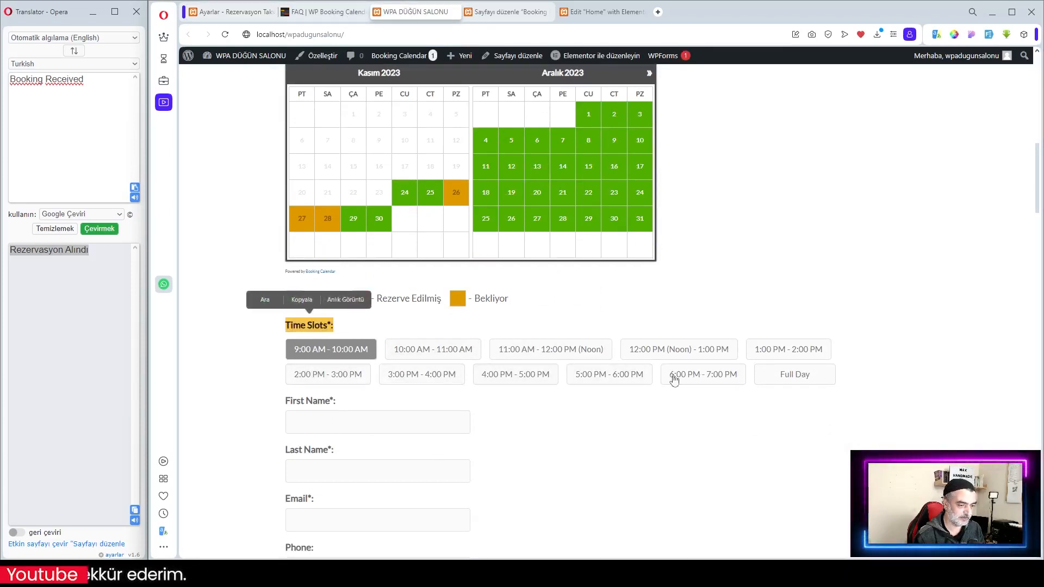
click(201, 8)
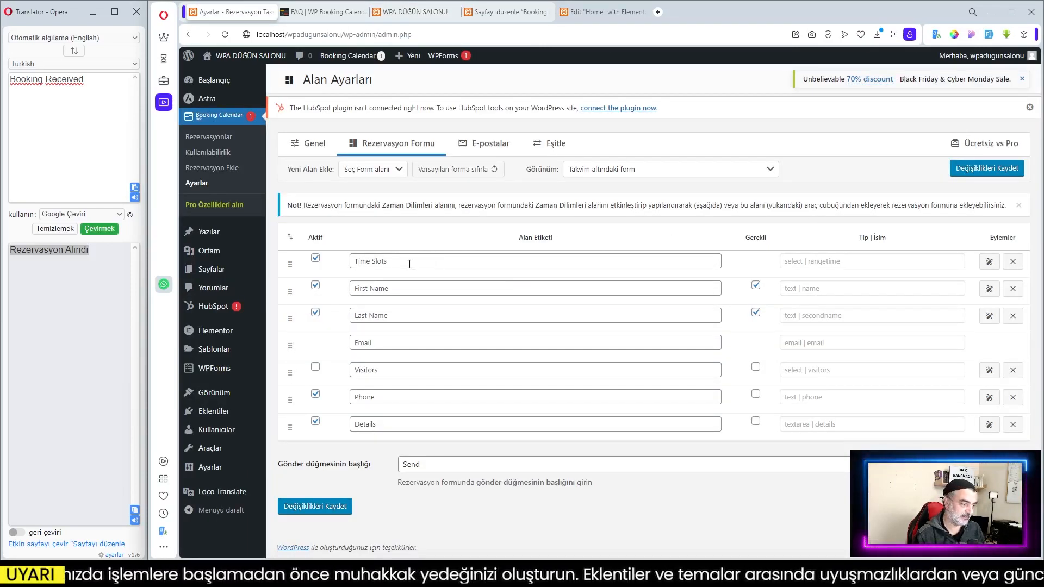
- Translate the "Time Slots" field label into Turkish with the translator and copy the translation
drag(396, 266, 357, 263)
right_click(366, 266)
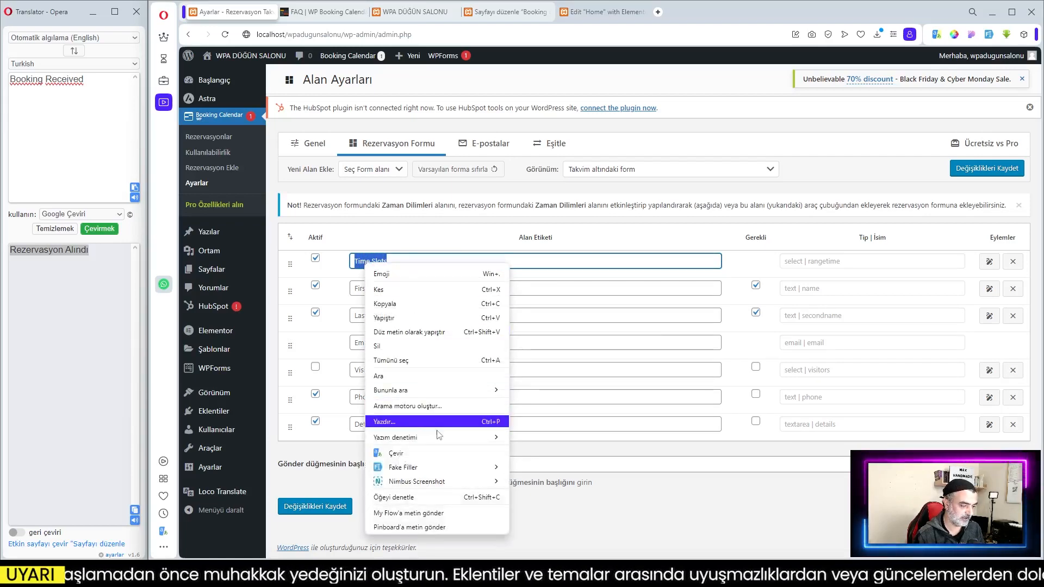
click(418, 454)
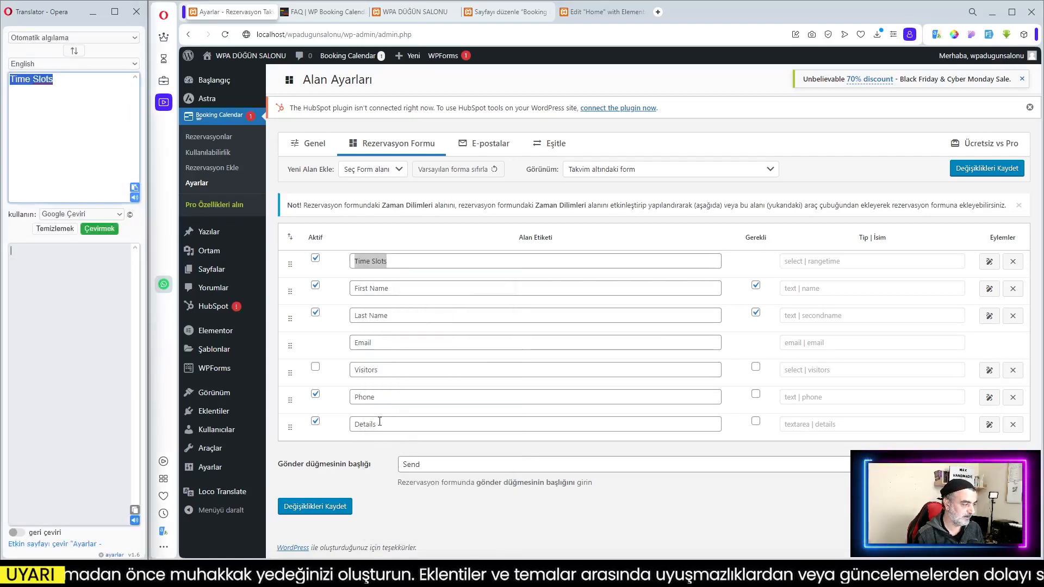
click(135, 511)
key(ctrl+c)
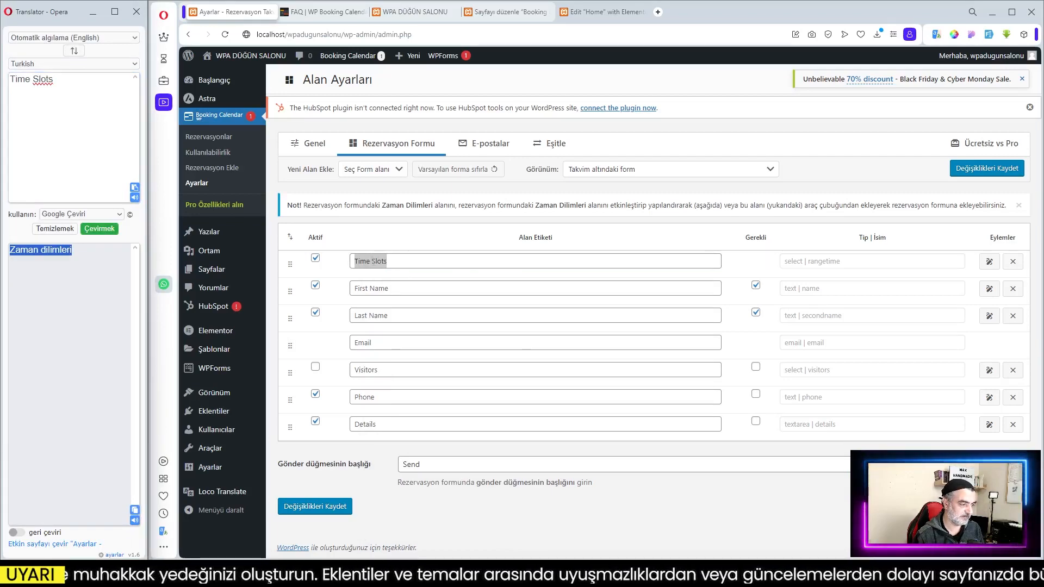
- Replace the "Time Slots" field label with "Zaman Dilimleri"
right_click(375, 264)
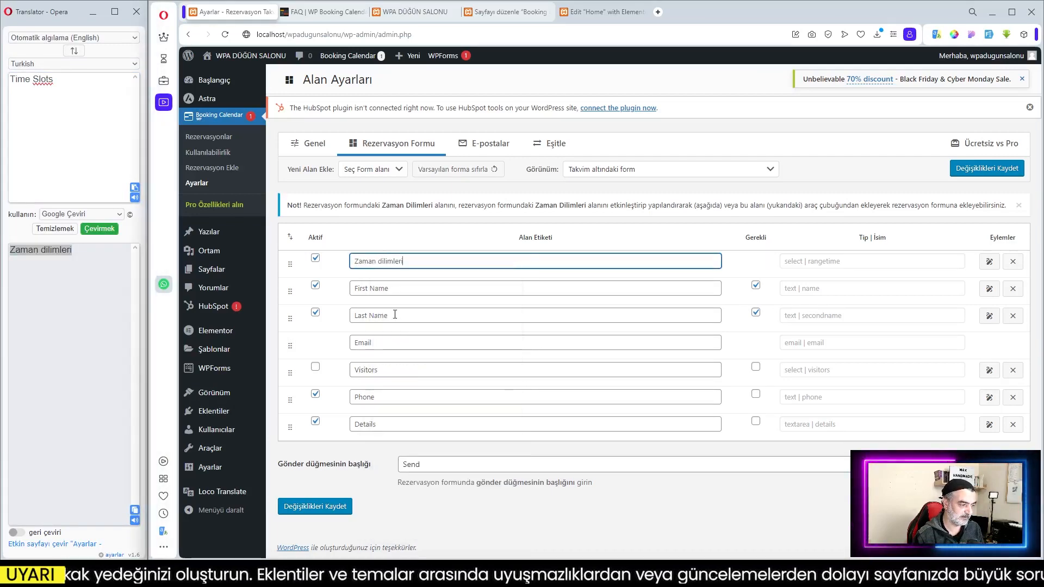
click(392, 317)
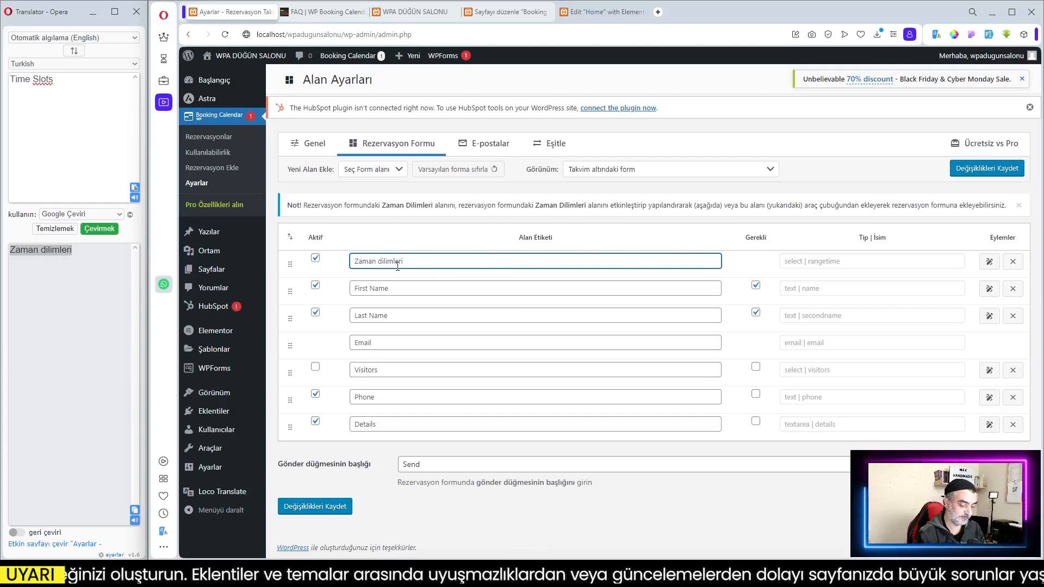
key(Delete)
text(D)
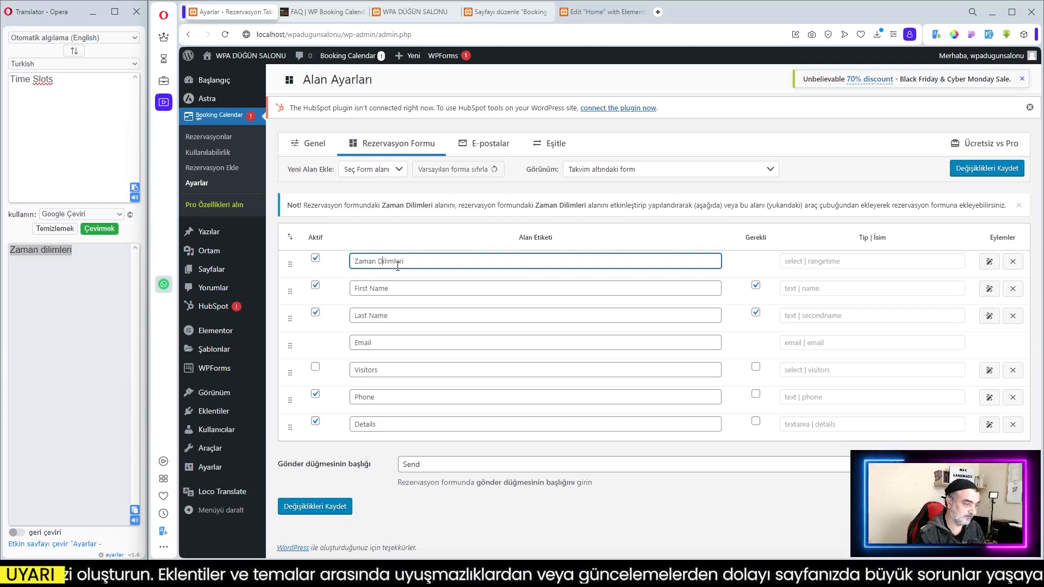
- Open the rangetime field for editing and look over its list of time slots
click(990, 264)
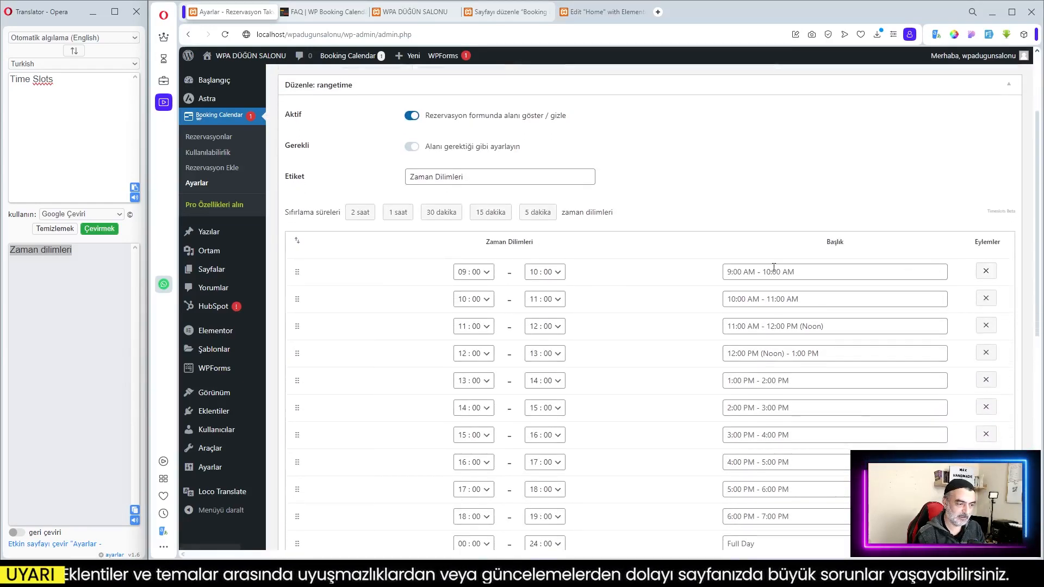
scroll(743, 227, up, 2)
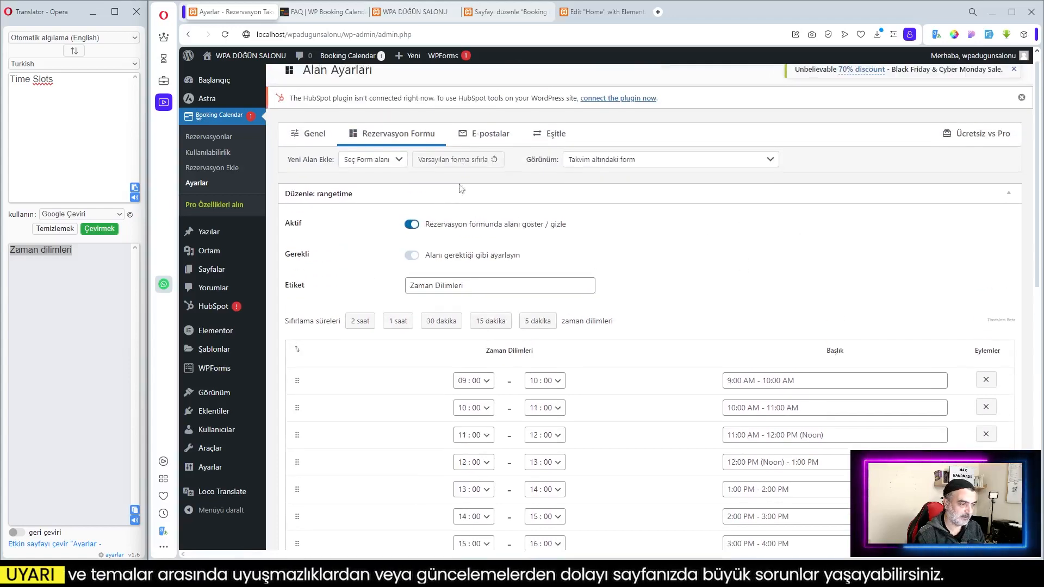
scroll(673, 252, down, 4)
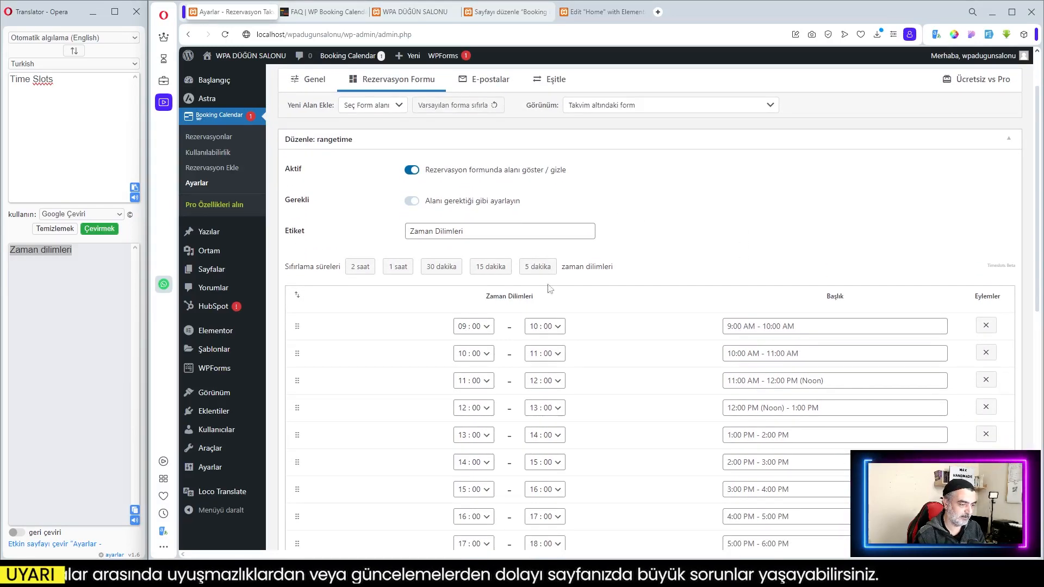
scroll(598, 294, up, 2)
scroll(610, 317, down, 3)
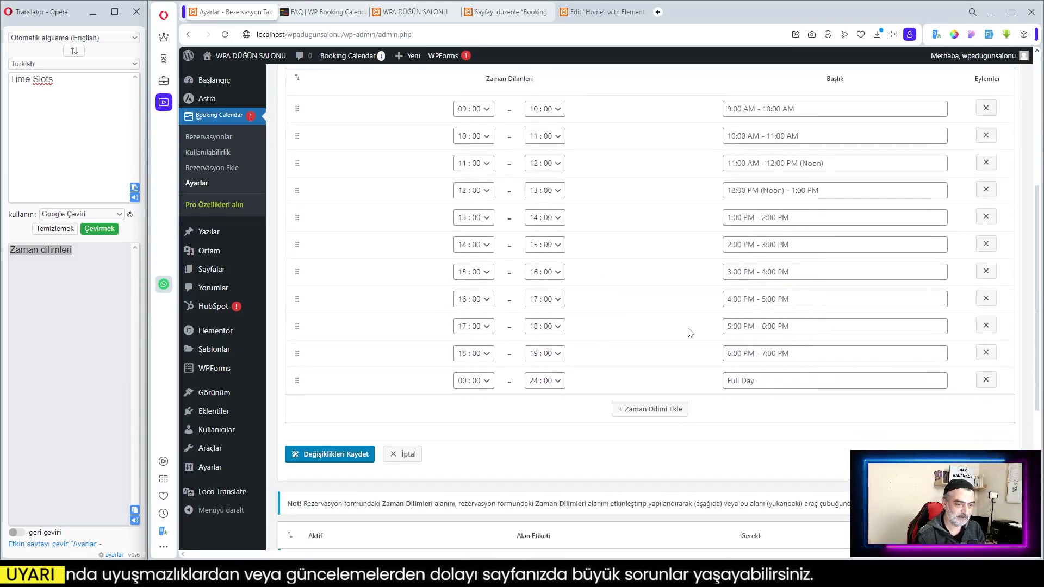
scroll(848, 233, up, 2)
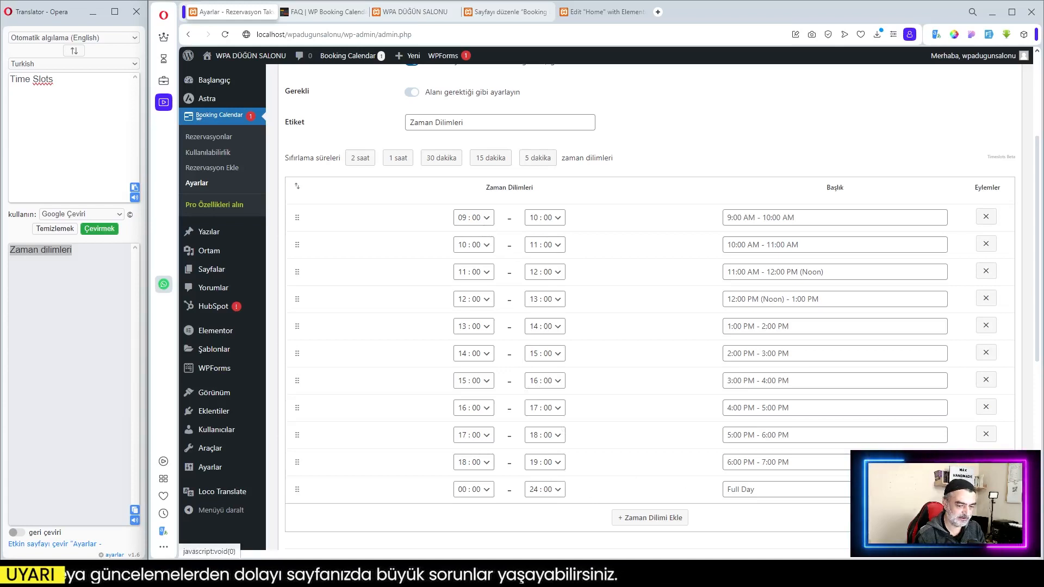
- Delete every time slot except the 09:00–10:00 and 10:00–11:00 rows, including the full-day one
click(986, 409)
click(986, 409)
click(987, 409)
click(986, 409)
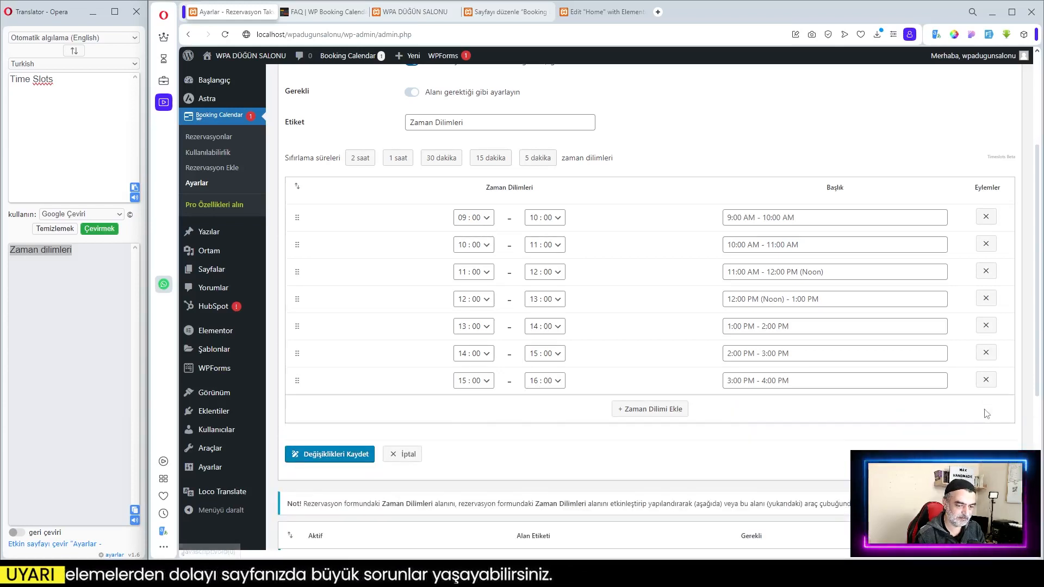
click(986, 380)
click(986, 353)
click(986, 325)
click(986, 298)
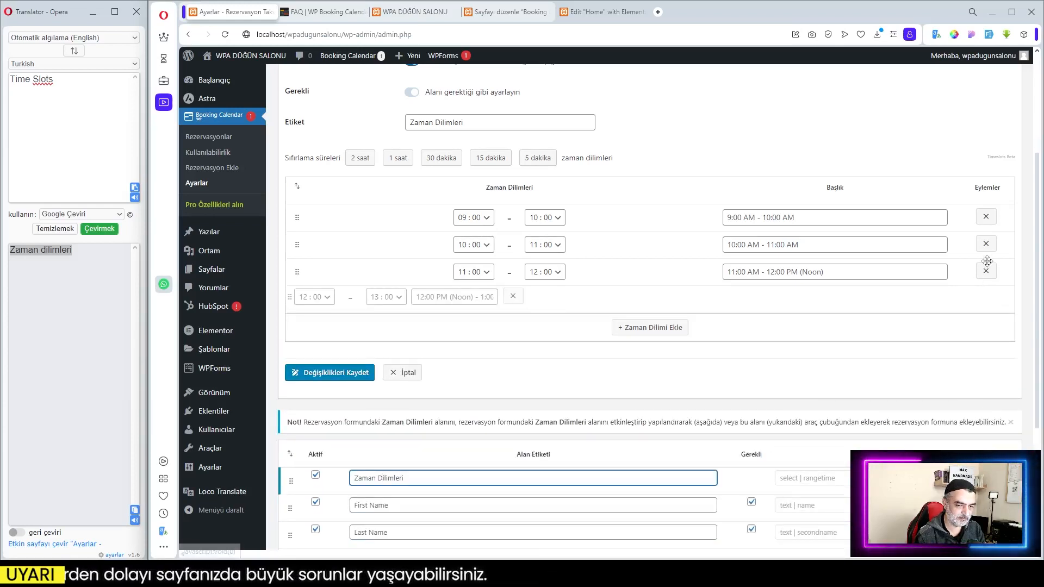
click(986, 270)
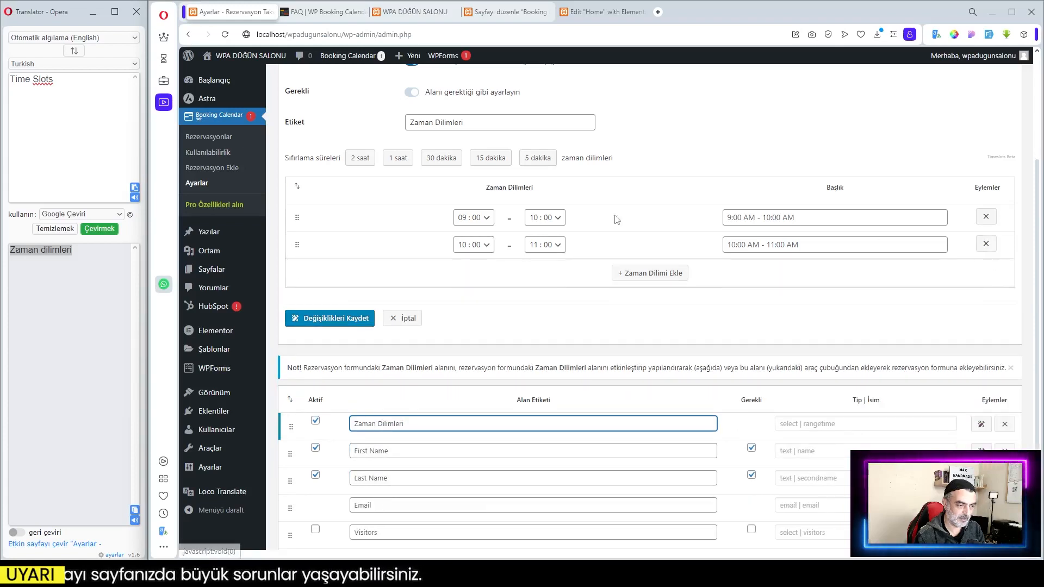
- Set the first time slot to start at 11:30 and end at 17:00
click(465, 218)
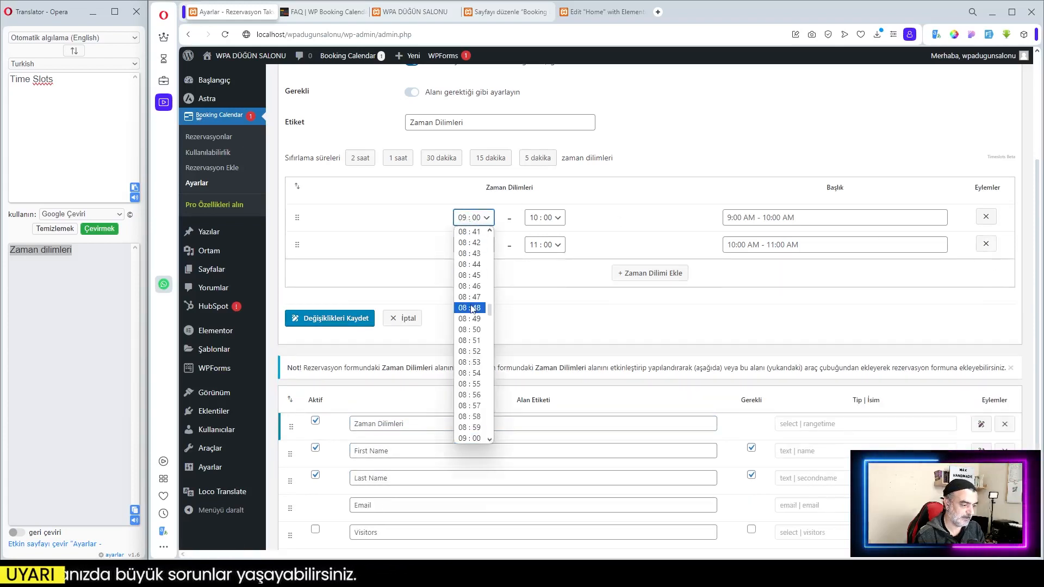
scroll(471, 309, down, 6)
scroll(471, 309, down, 4)
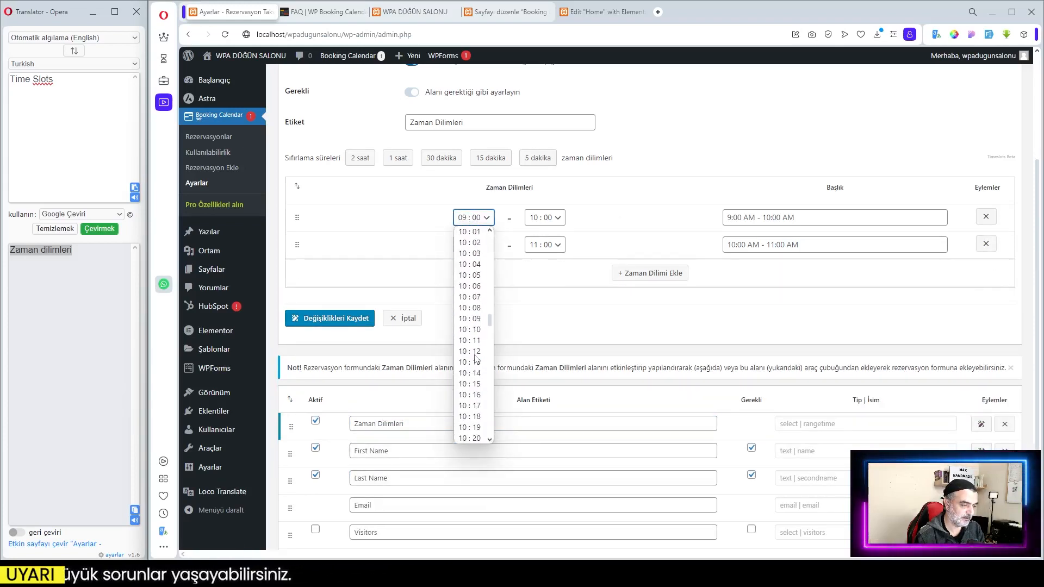
scroll(472, 343, down, 4)
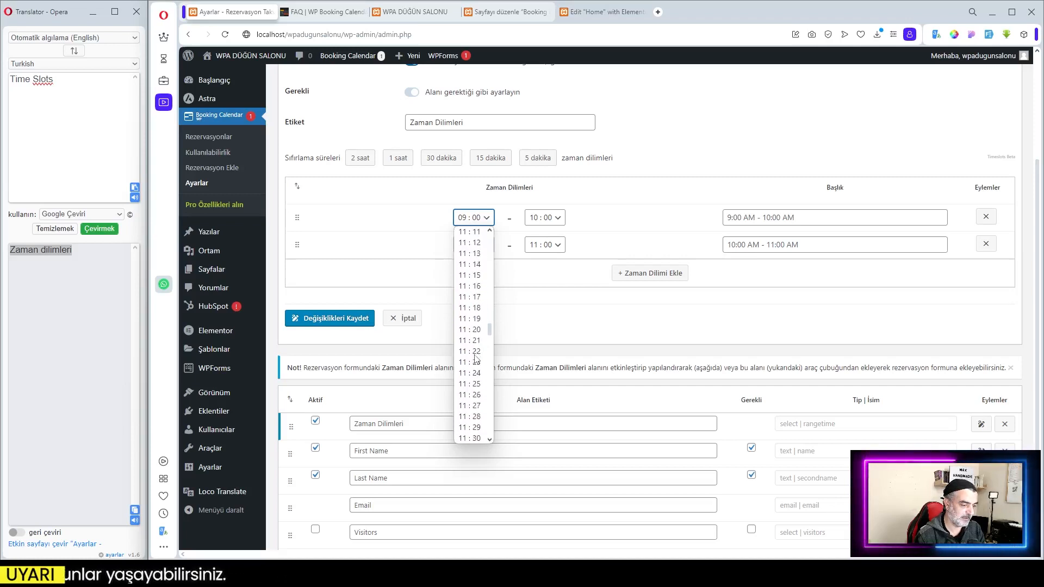
scroll(471, 331, down, 2)
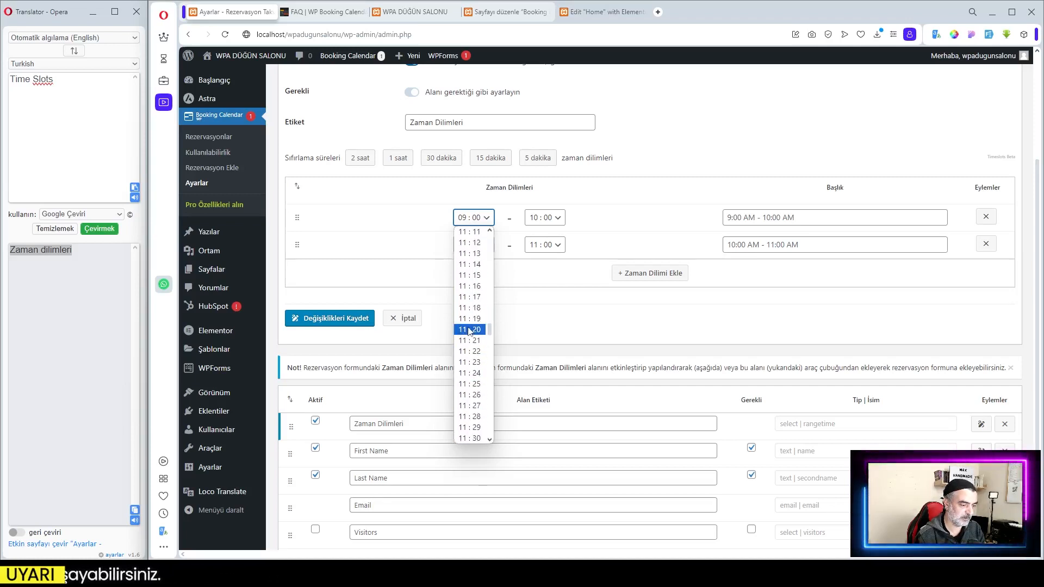
click(471, 437)
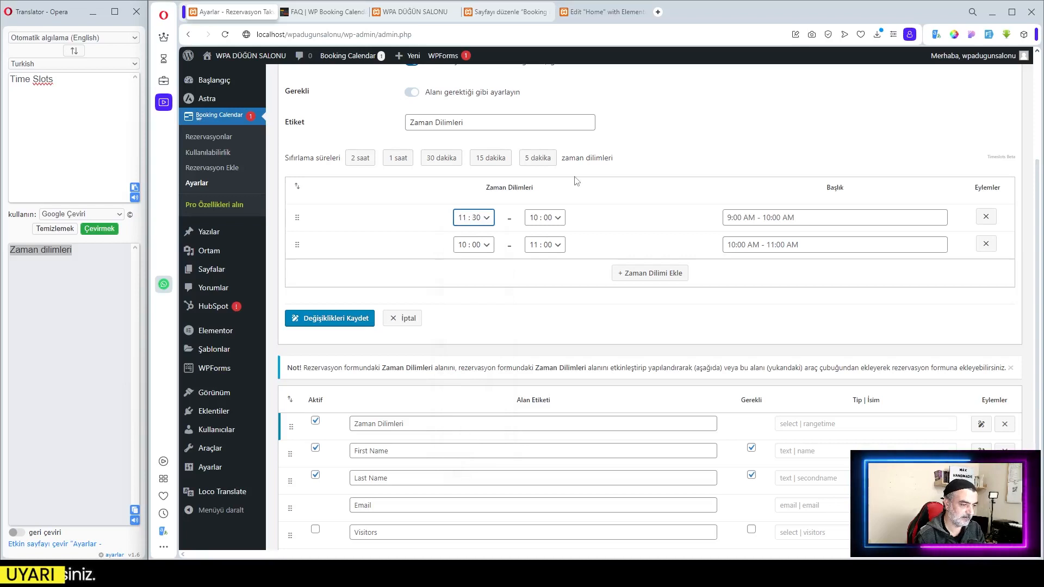
click(559, 219)
click(552, 312)
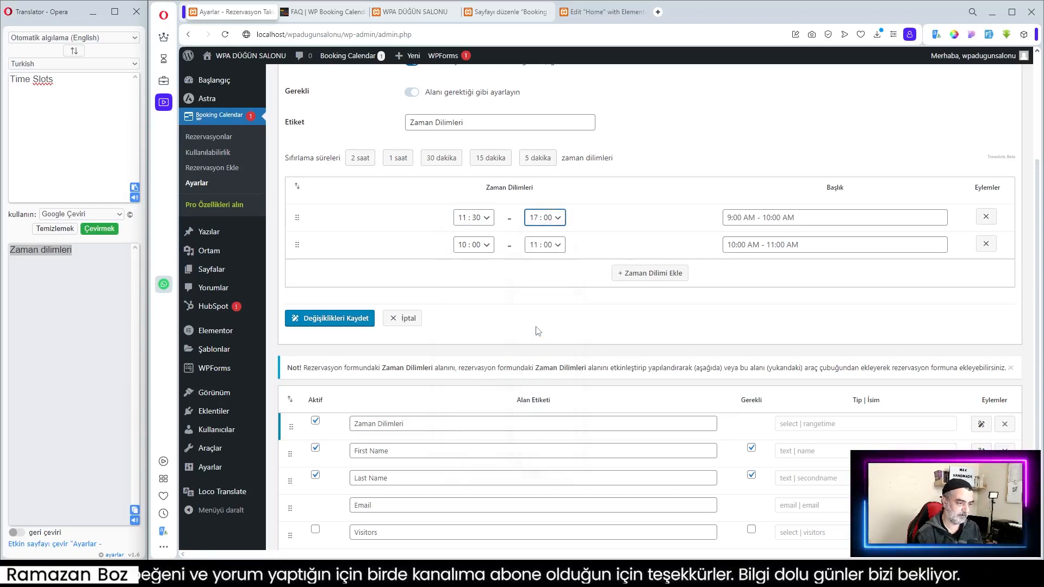
- Change the first time slot's title to "11:30 - 17:00", without the AM suffixes
click(773, 218)
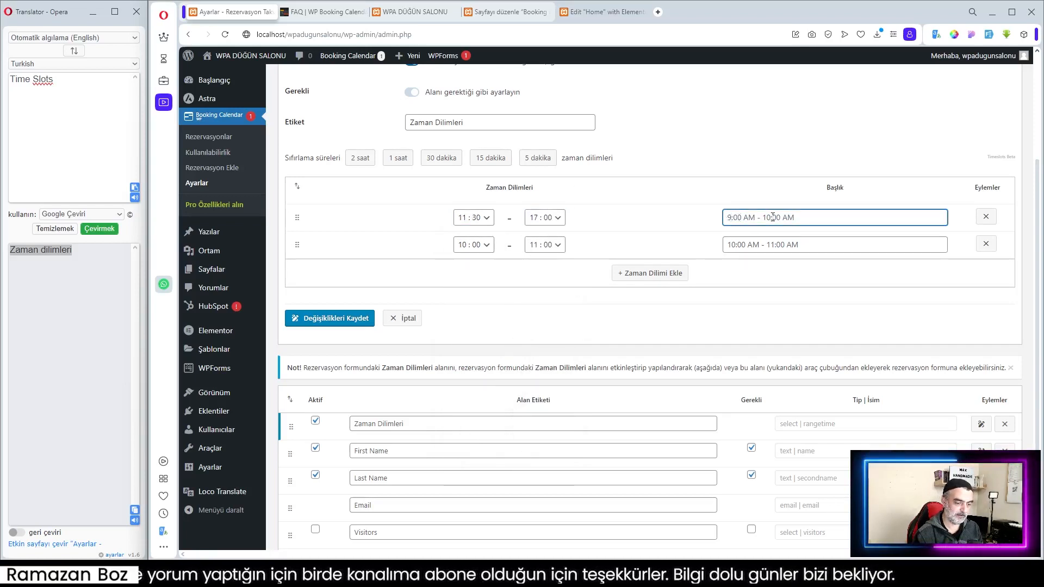
key(Home)
key(Delete)
text(11)
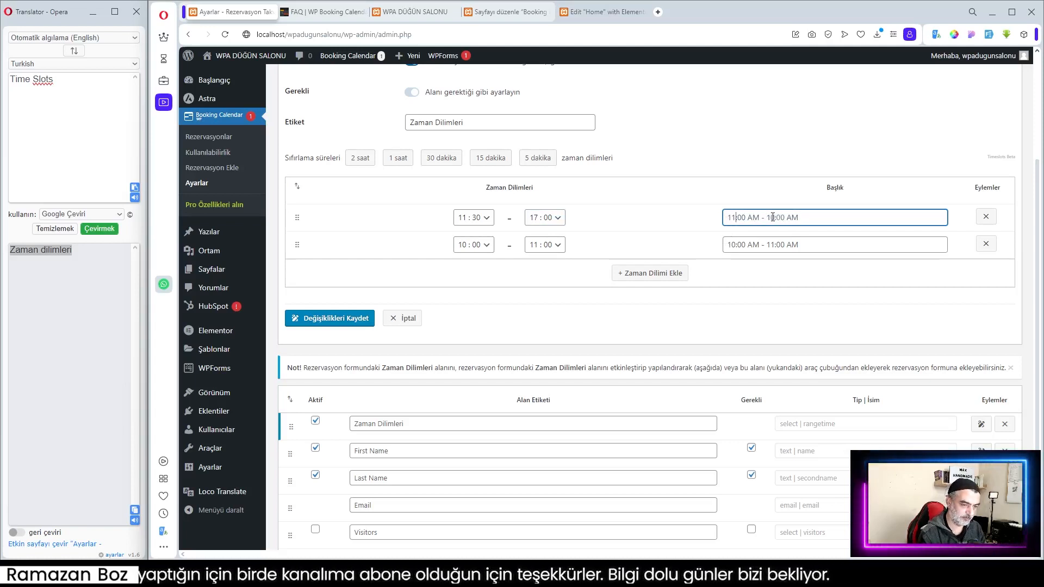
key(Right)
key(Right)
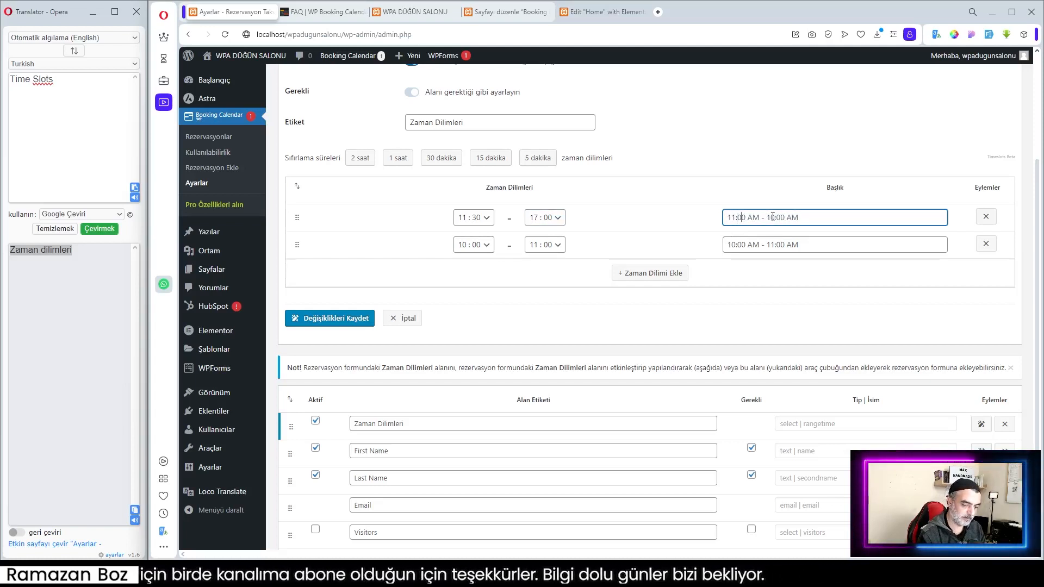
key(BackSpace)
text(3)
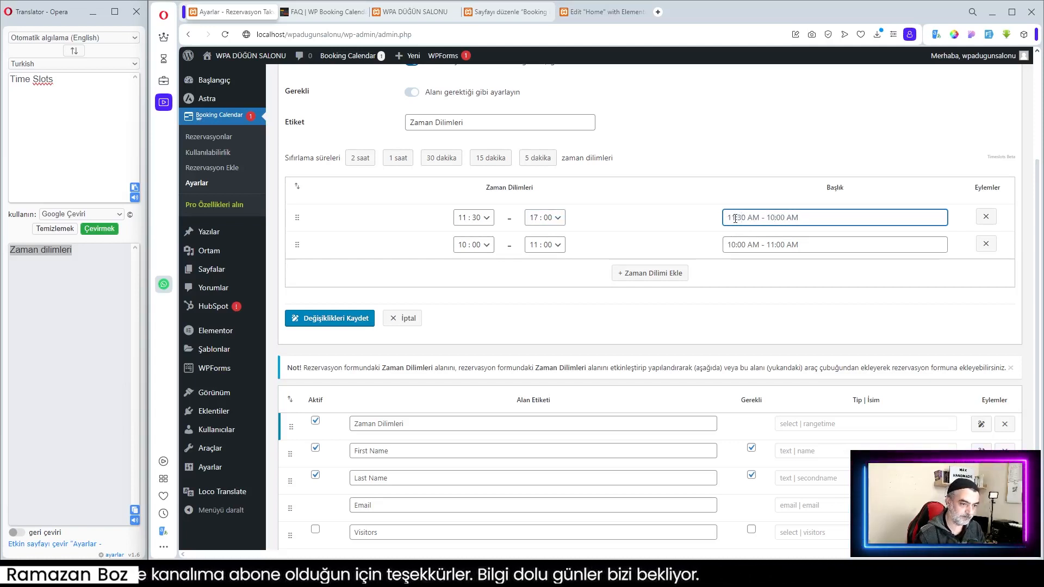
drag(760, 218, 751, 219)
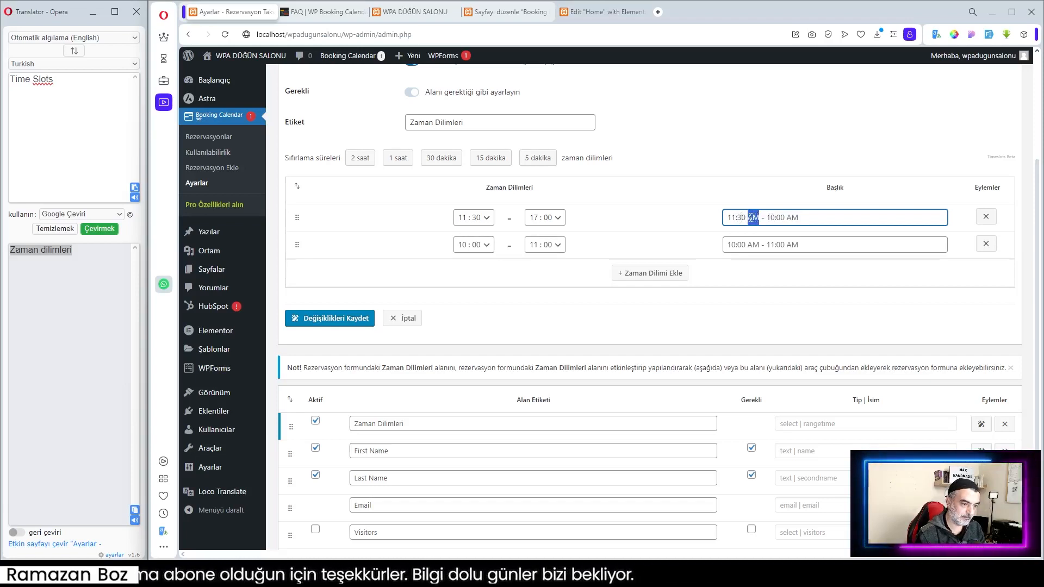
key(BackSpace)
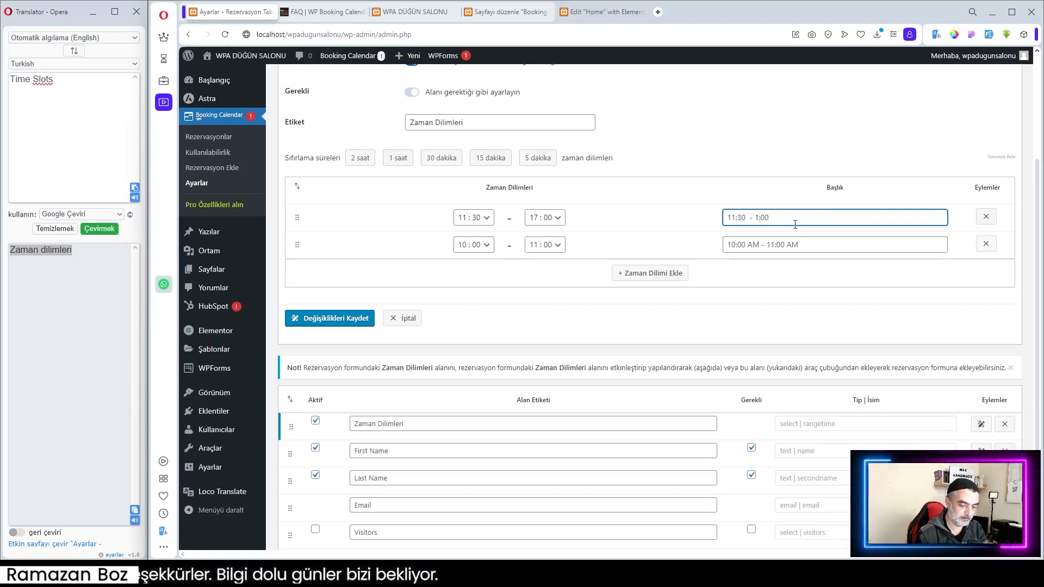
- Change the second time slot's title to "17:30 - 23:45", without the AM suffixes
click(736, 245)
key(BackSpace)
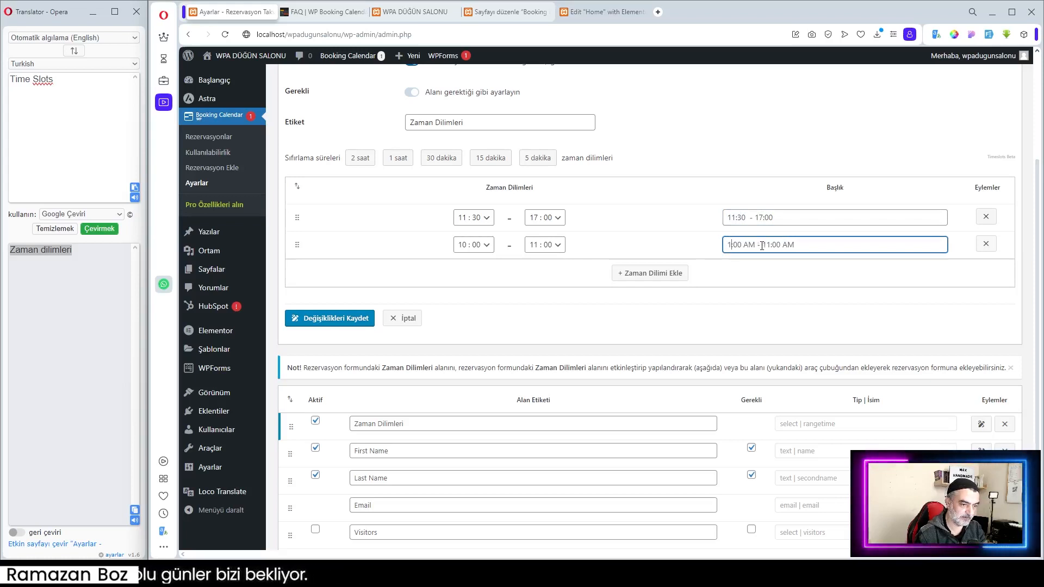
text(7)
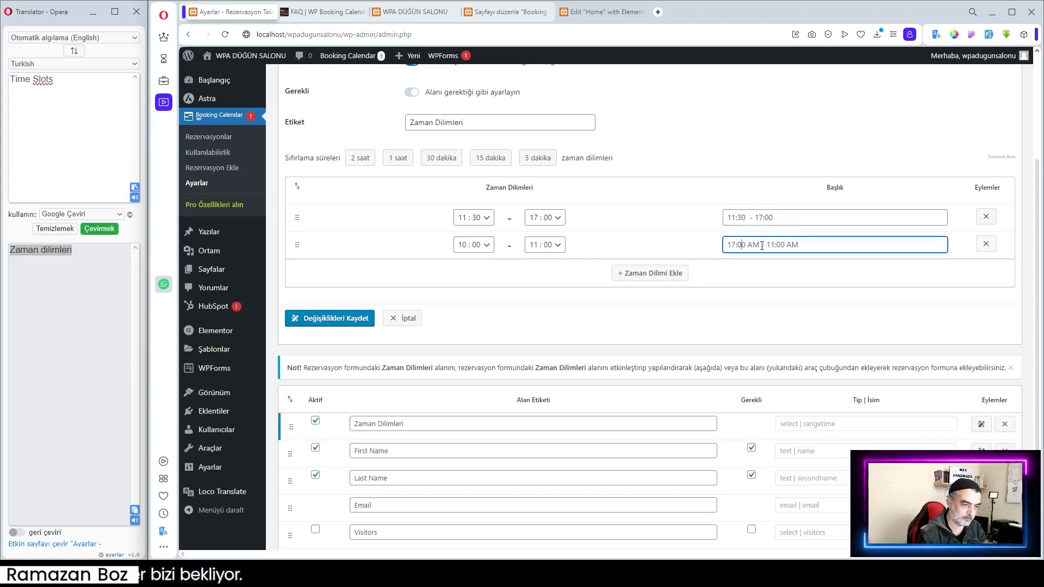
key(BackSpace)
text(3)
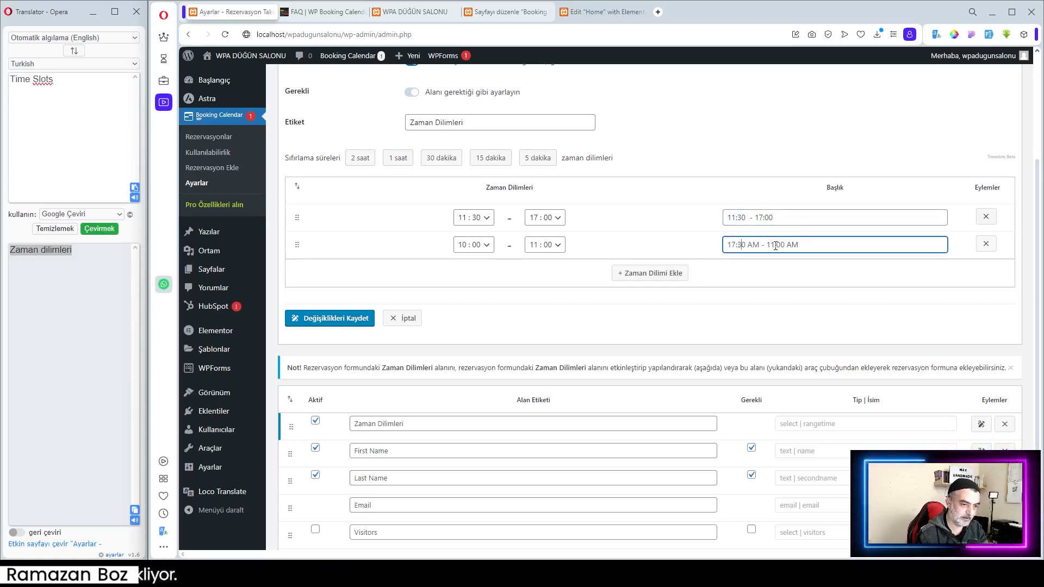
key(BackSpace)
key(BackSpace)
key(BackSpace)
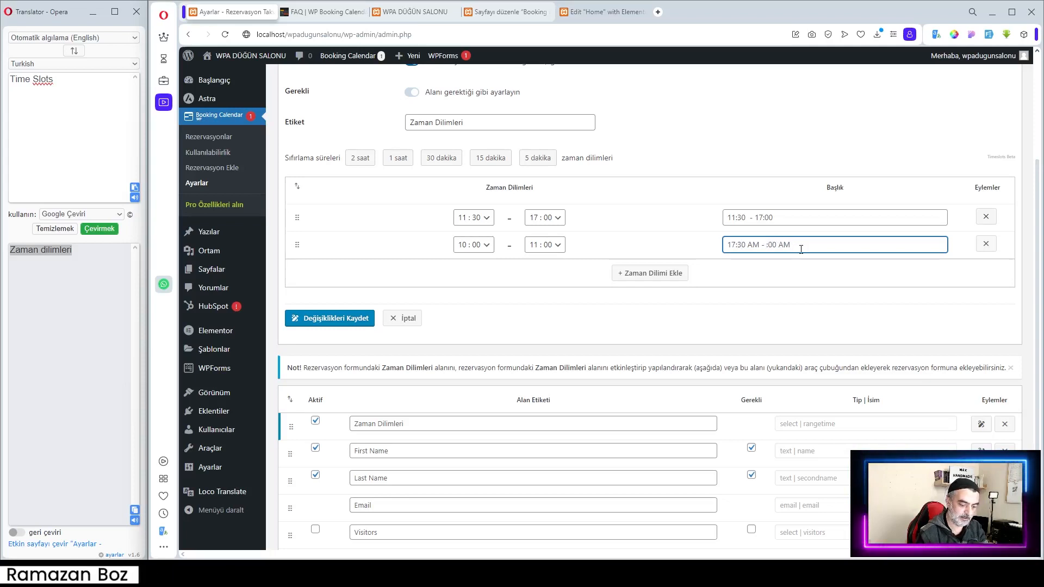
text(23)
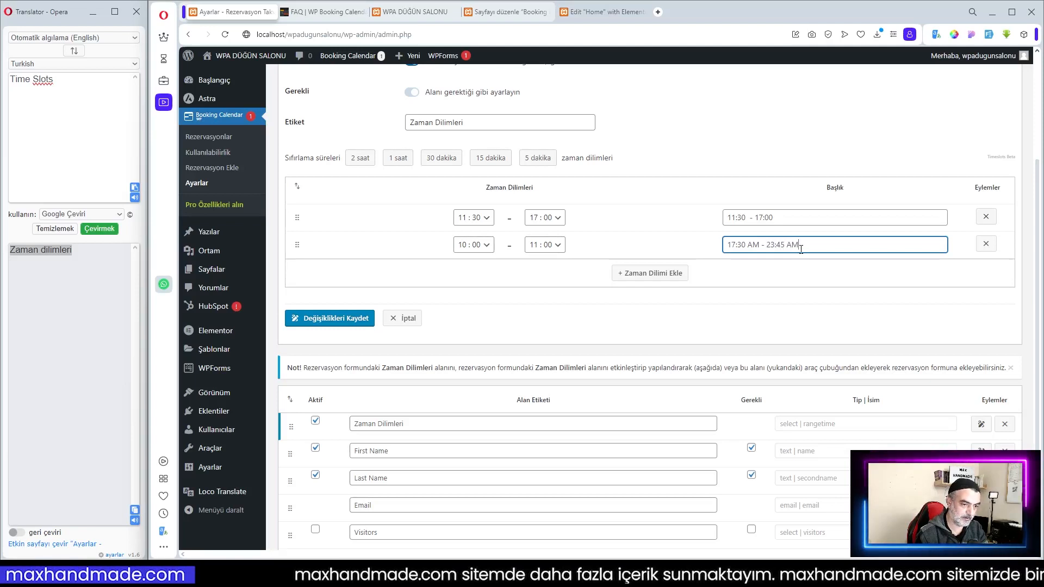
click(761, 246)
key(BackSpace)
key(BackSpace)
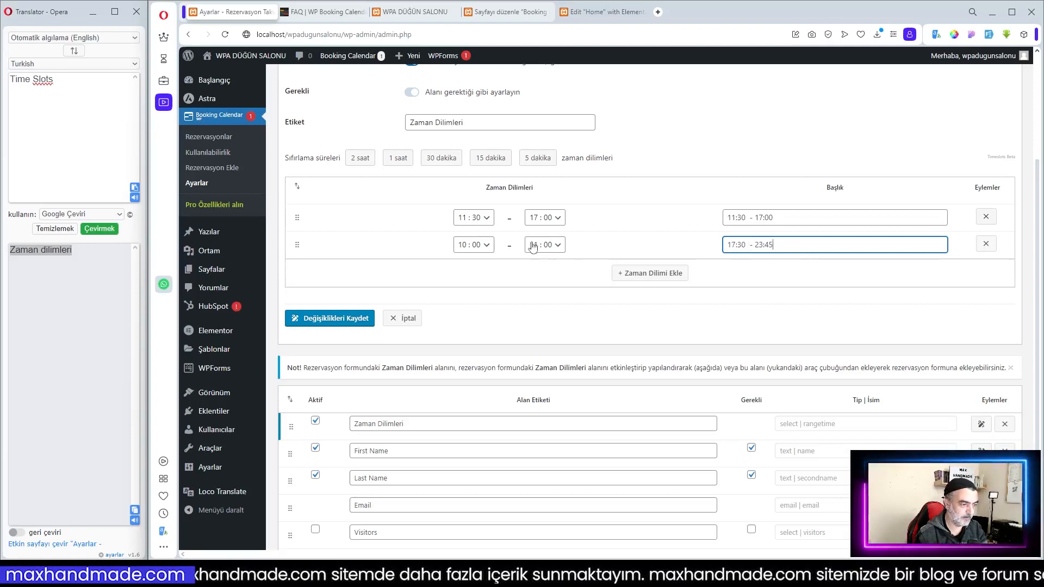
- Set the second time slot to start at 17:30 and end at 23:45
click(482, 246)
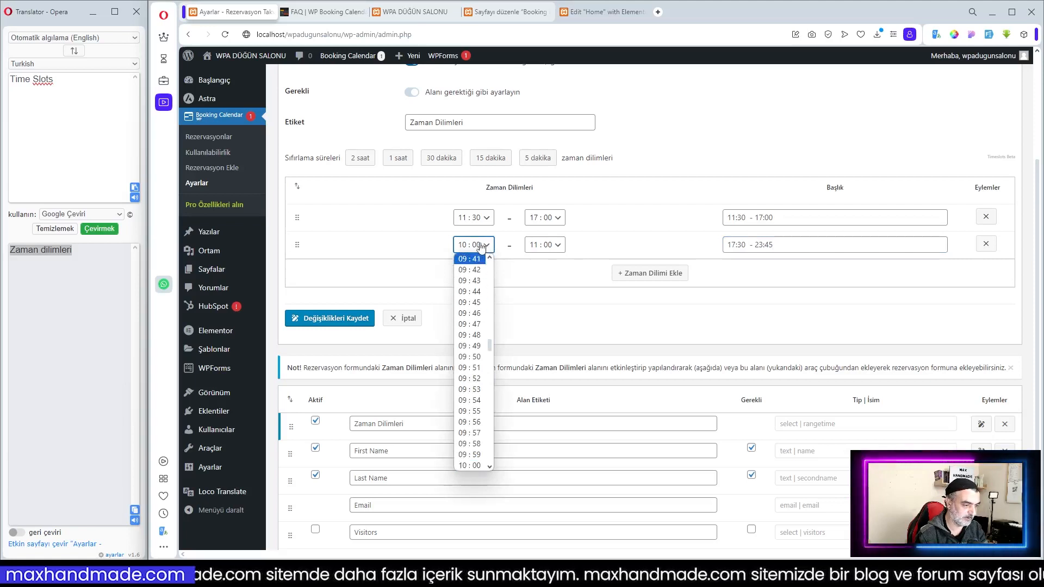
scroll(469, 326, down, 20)
click(468, 345)
click(558, 246)
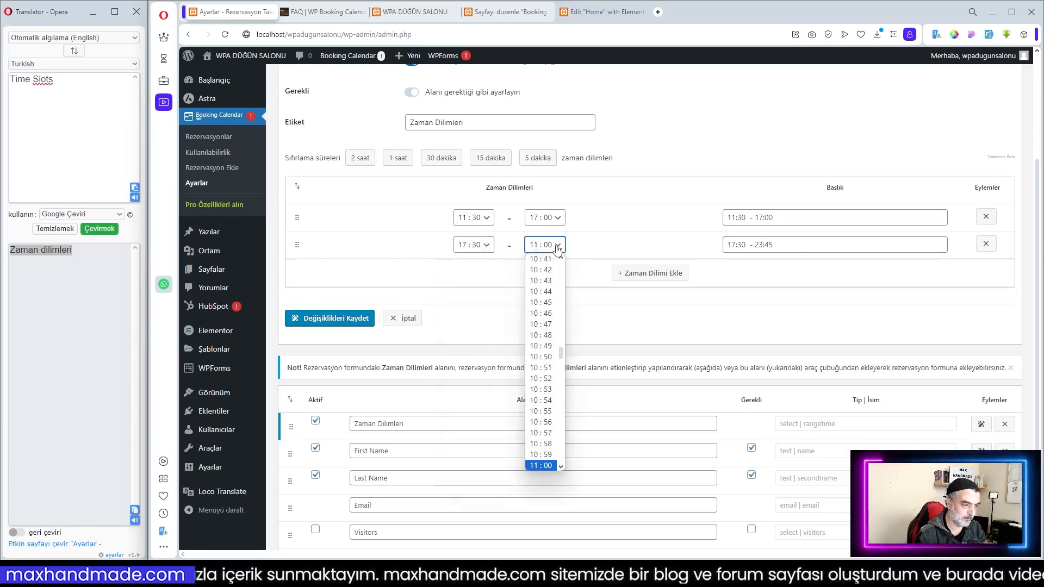
drag(561, 353, 562, 457)
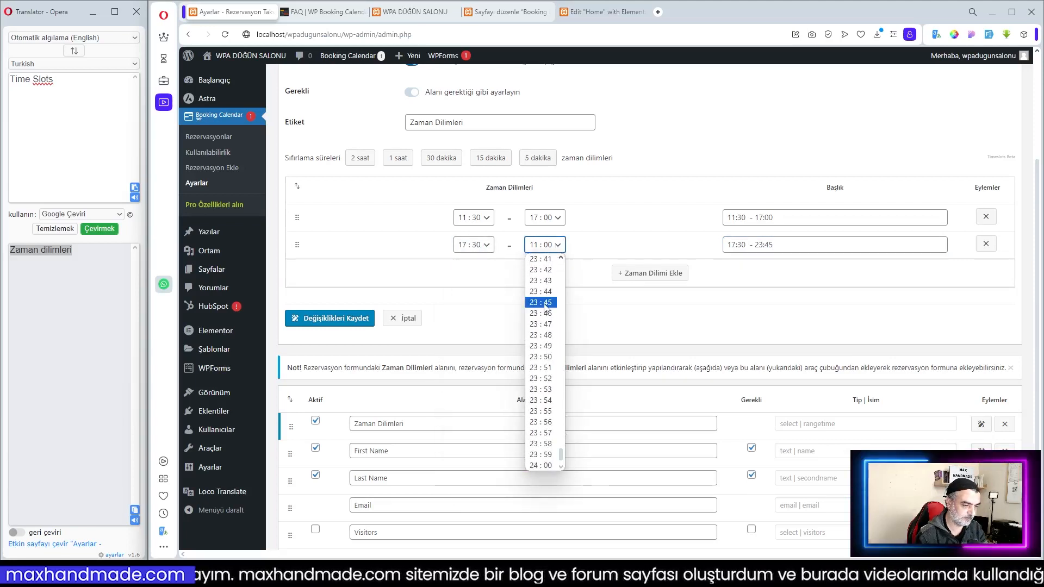
click(546, 305)
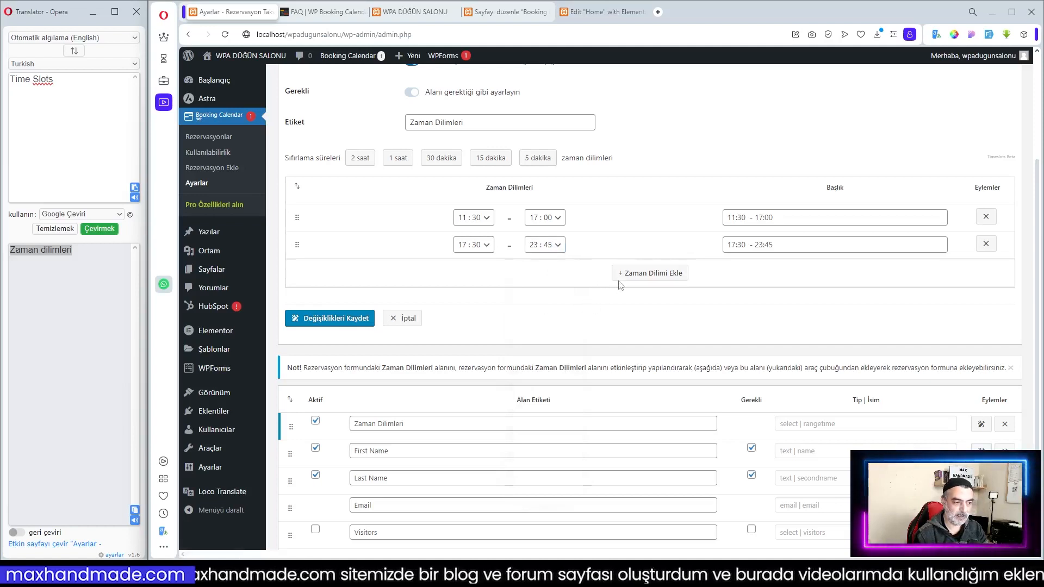
click(653, 275)
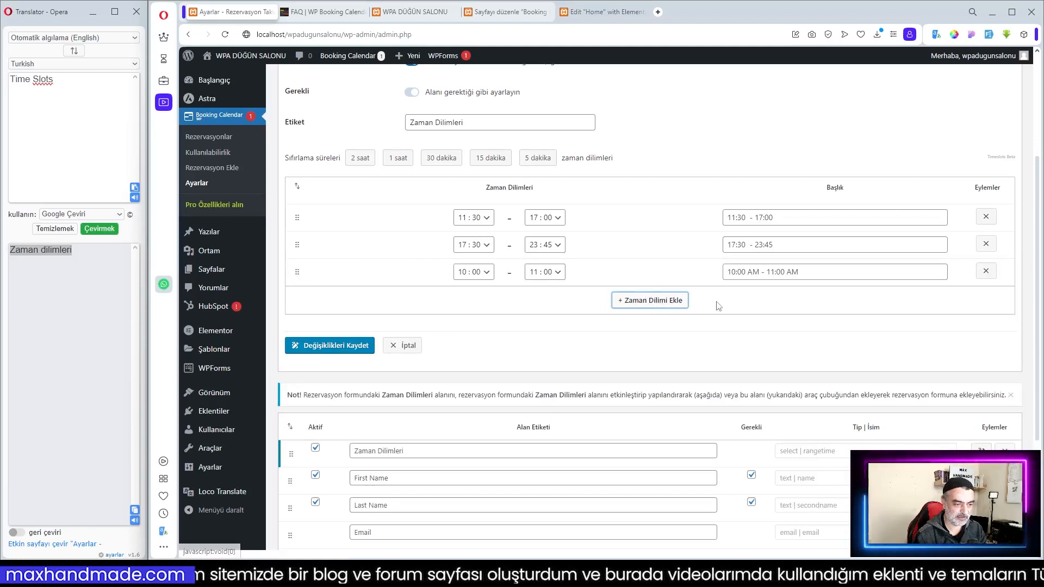
click(986, 272)
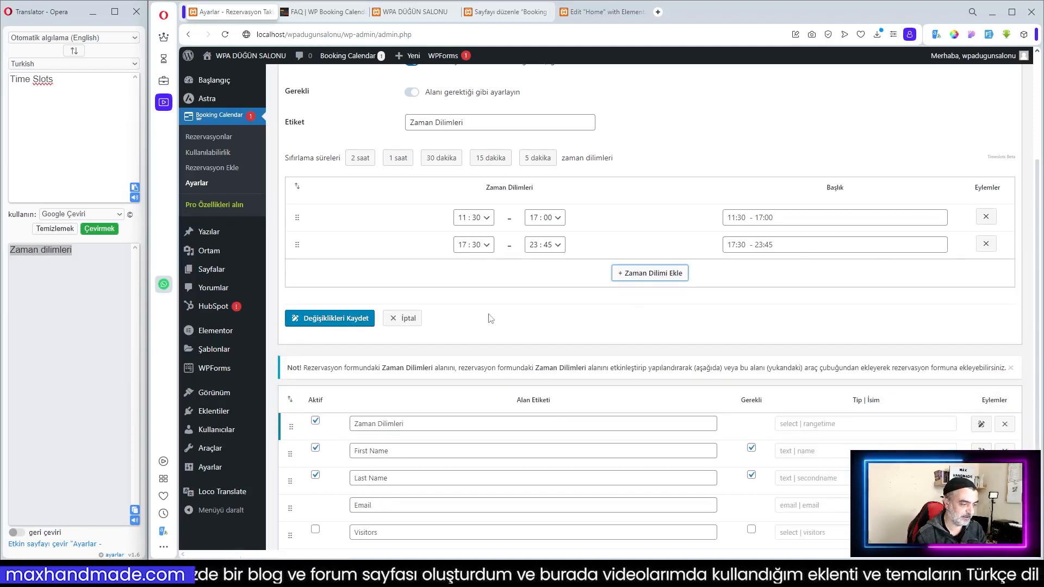
scroll(492, 321, down, 1)
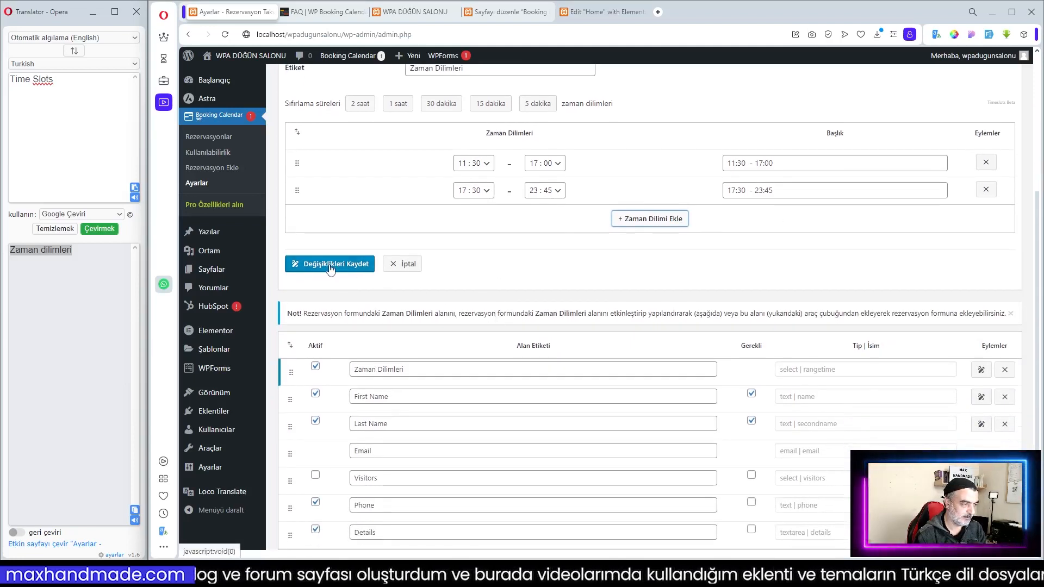
scroll(478, 263, up, 2)
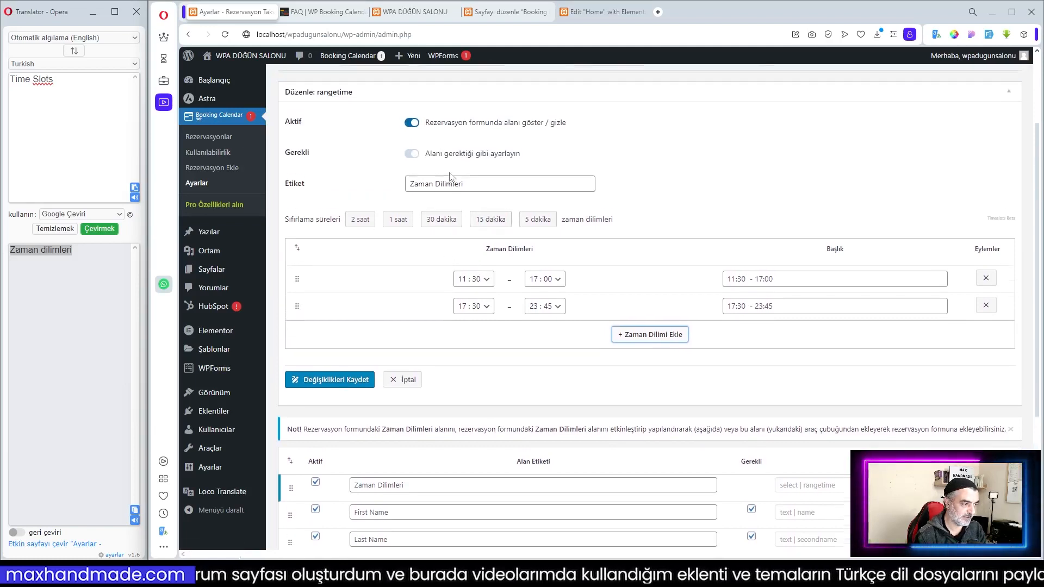
scroll(451, 177, up, 2)
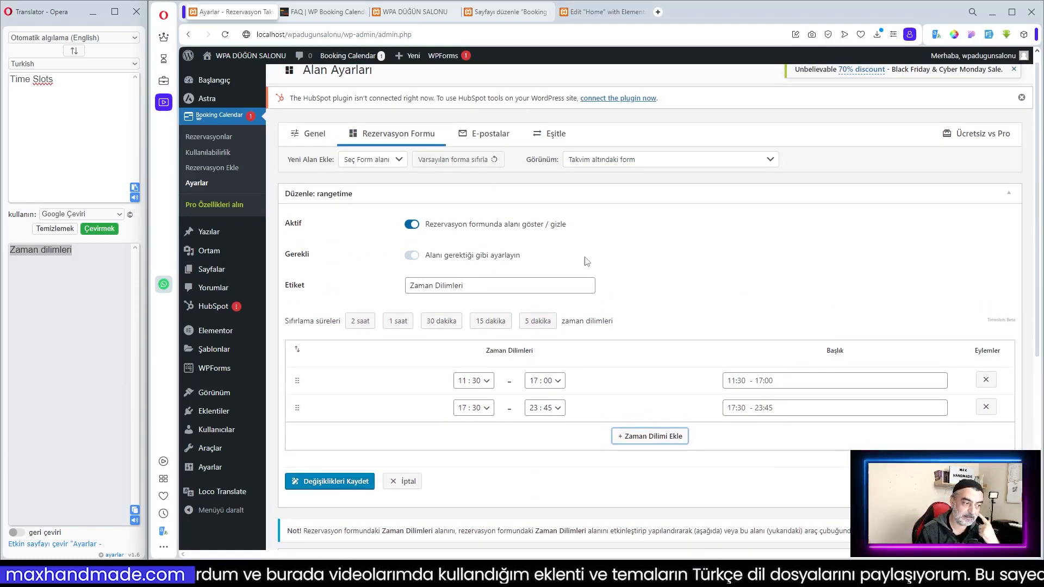
click(411, 257)
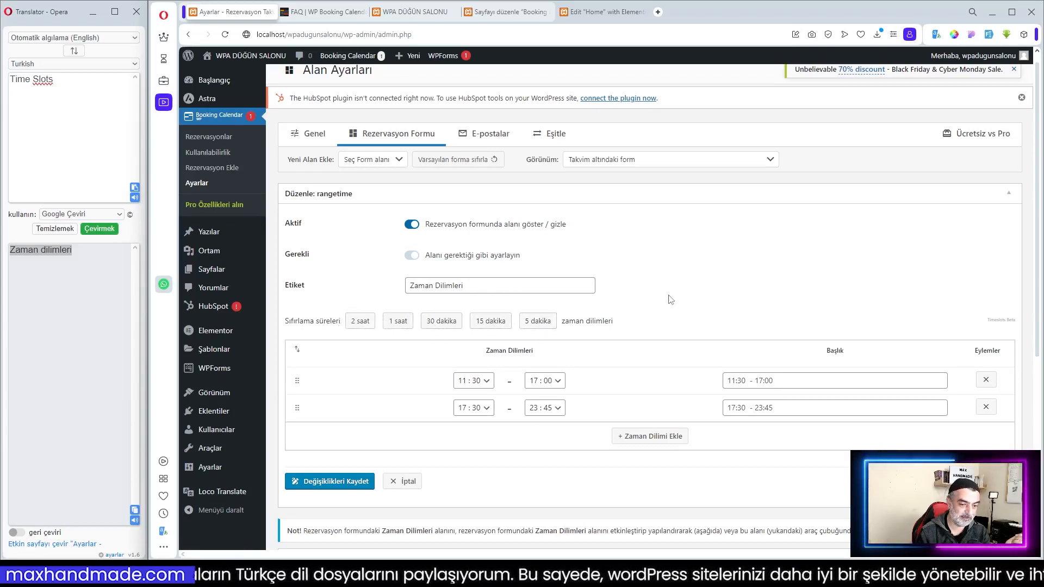
- Save the time slot field changes and reload the site's home page to check the slots on the reservation form
scroll(693, 303, down, 4)
click(339, 265)
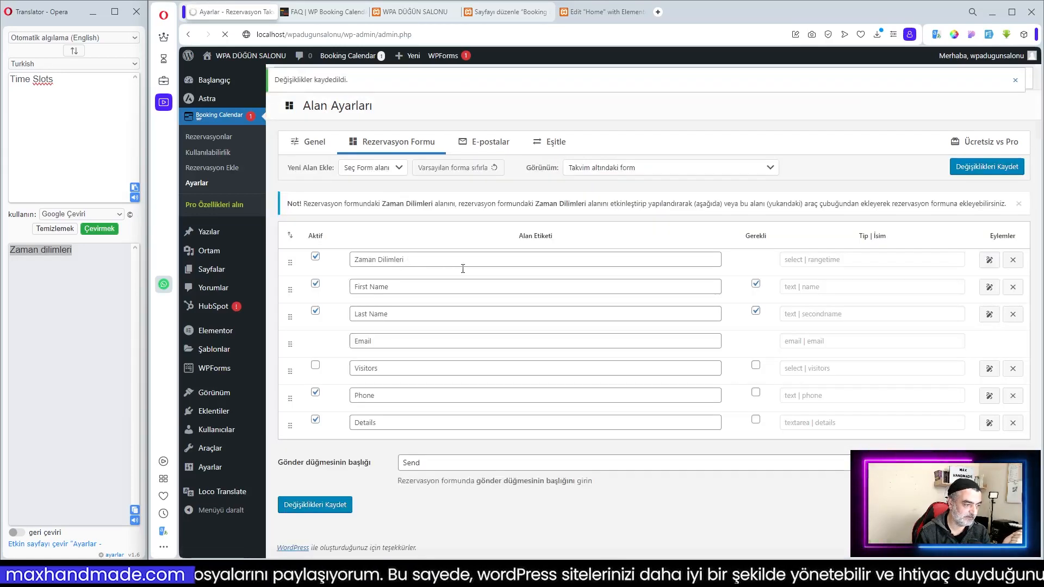
click(416, 11)
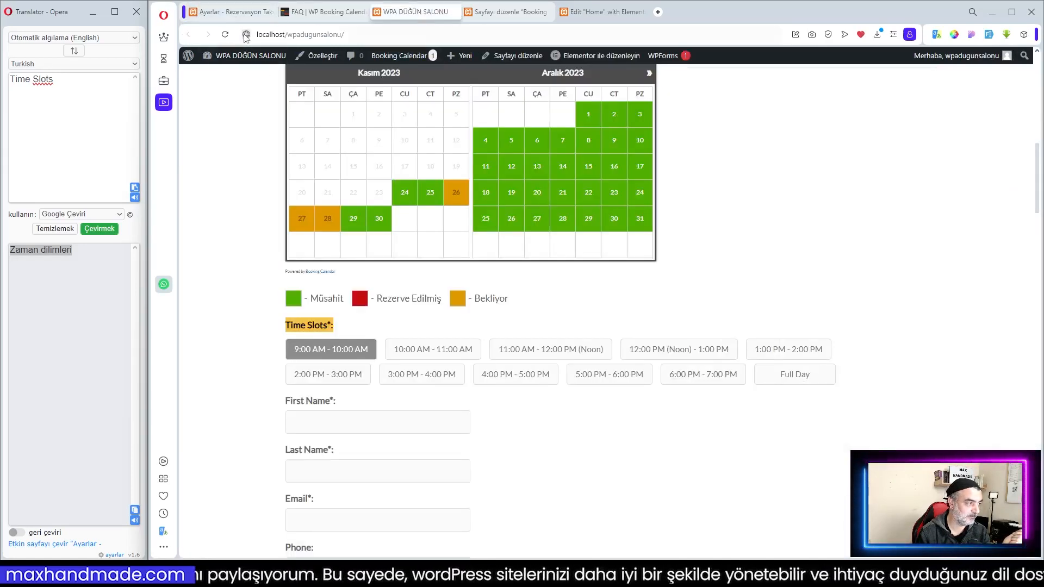
click(224, 34)
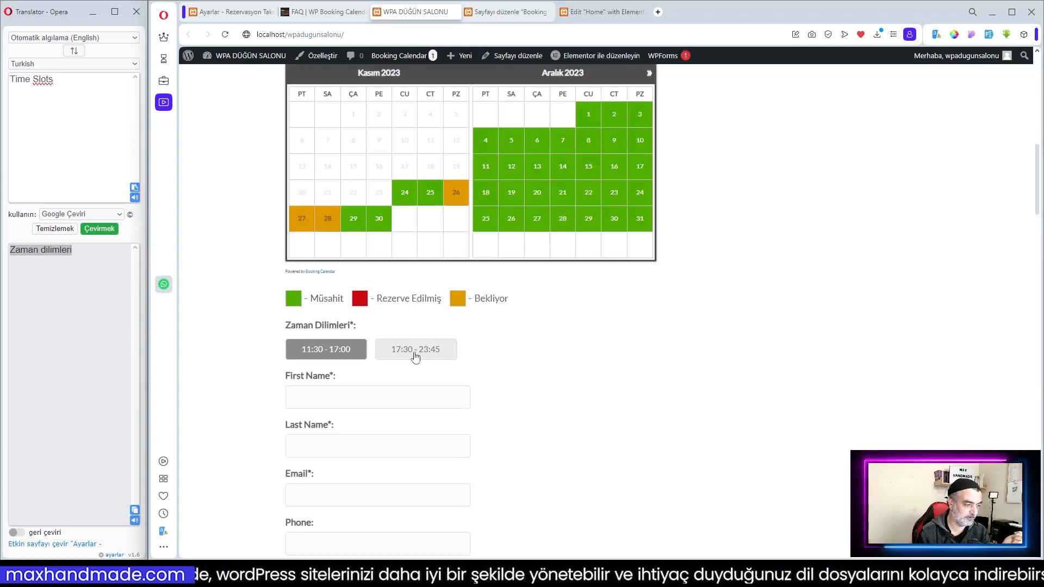
scroll(563, 355, up, 4)
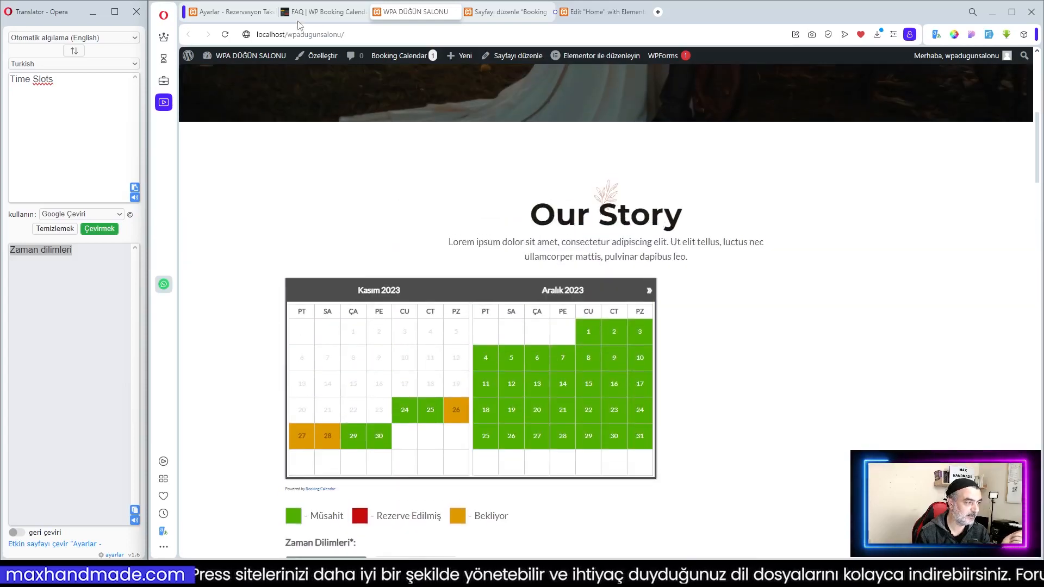
- Delete the Last Name and Visitors fields from the reservation form settings
click(234, 12)
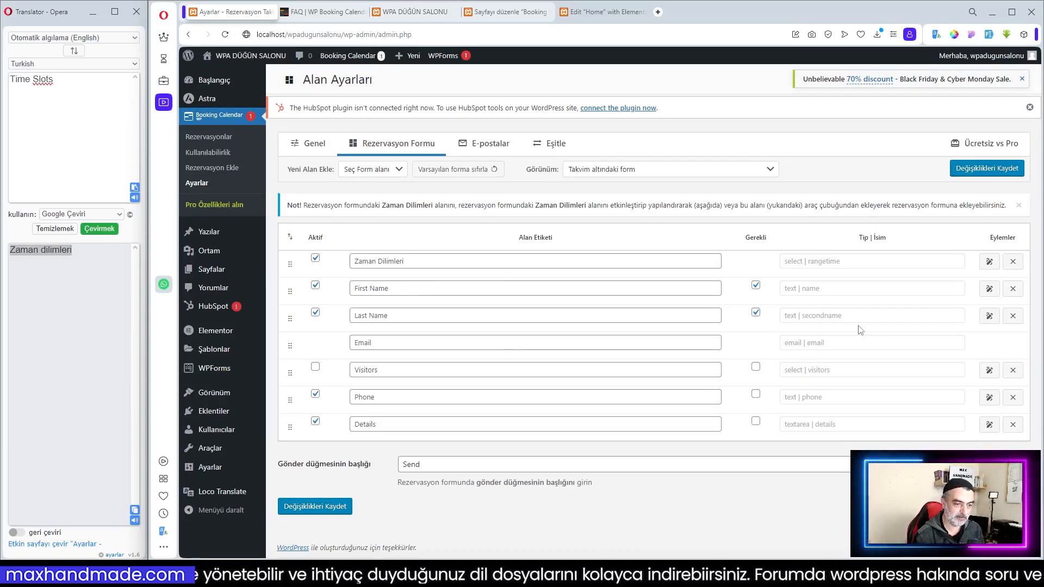
click(1013, 317)
click(662, 94)
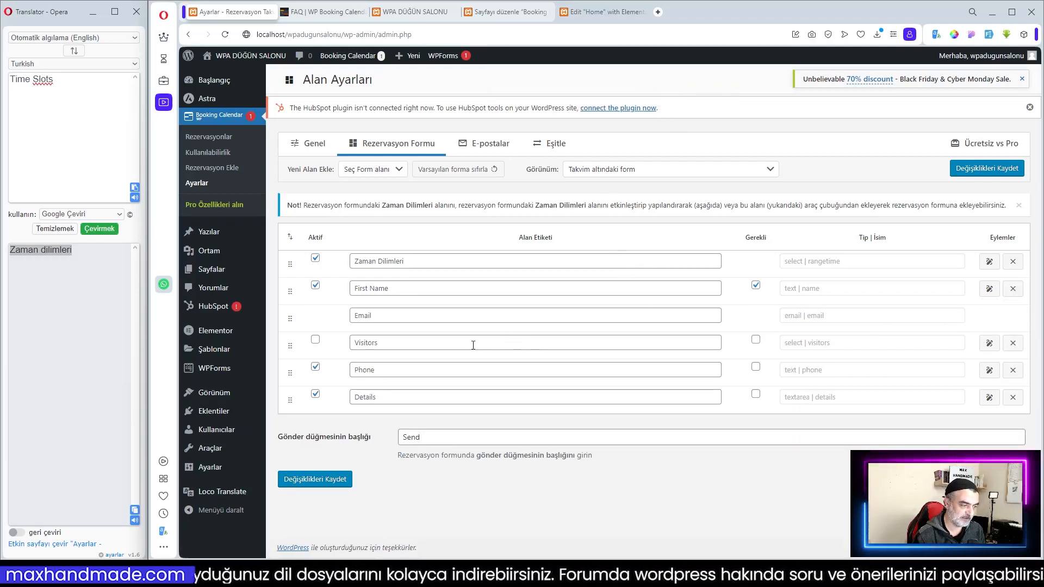
click(1017, 344)
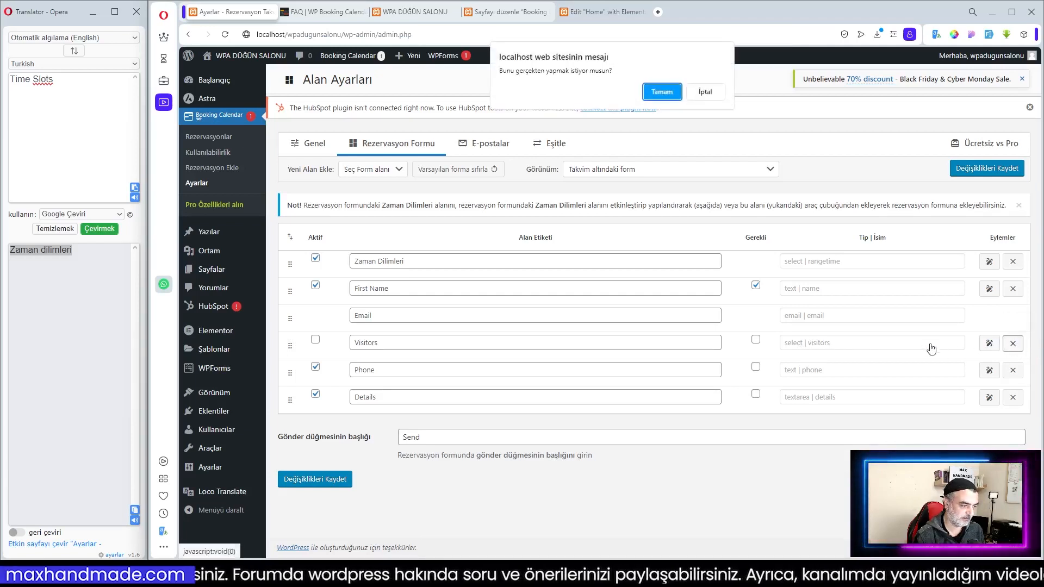
click(669, 98)
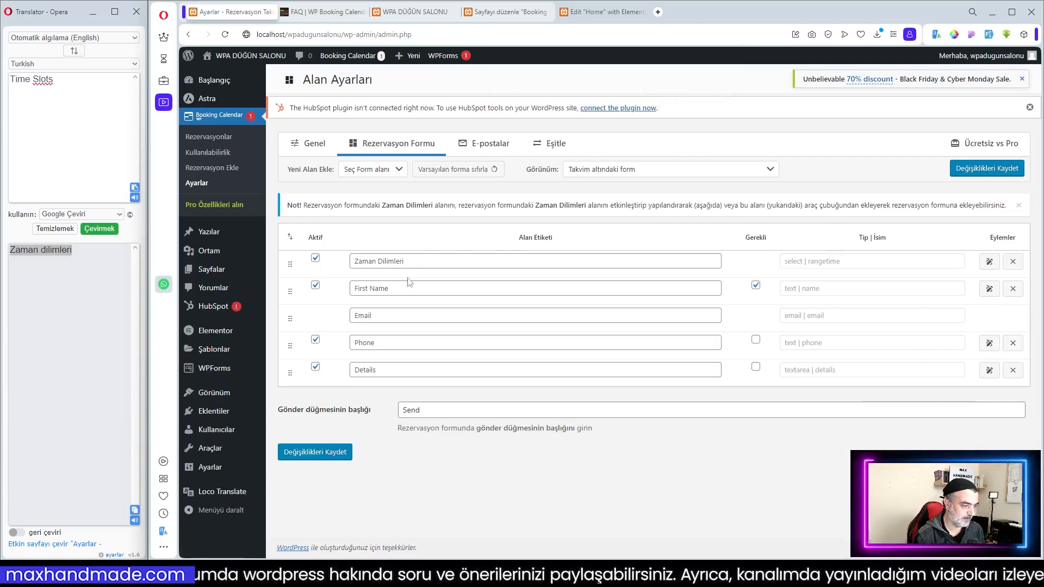
- Relabel the First Name field as "Adınız Soyadınız" and the Email field as "Eposta"
drag(398, 285, 349, 294)
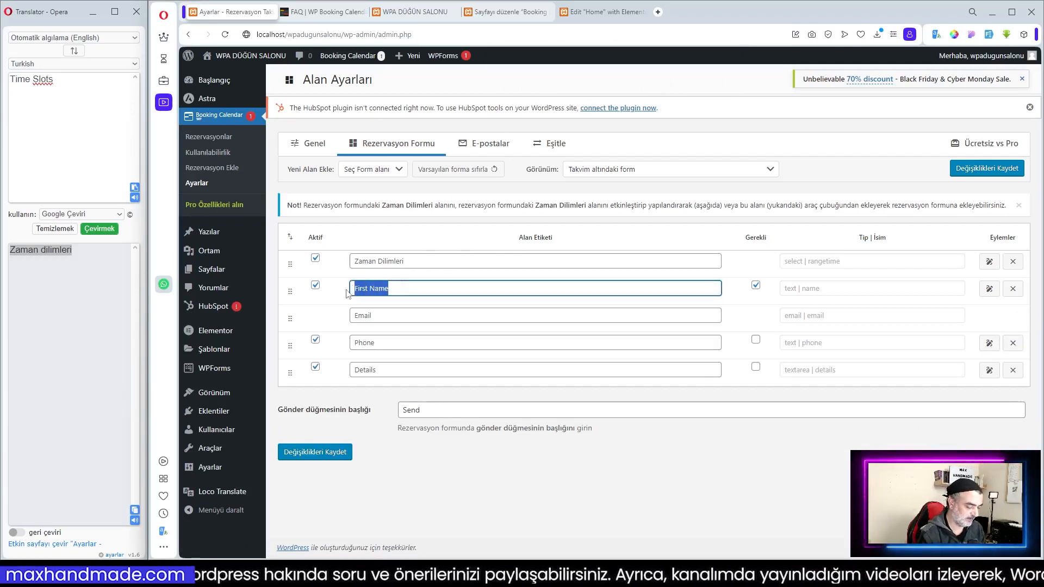
text(Adınız Soyadınız)
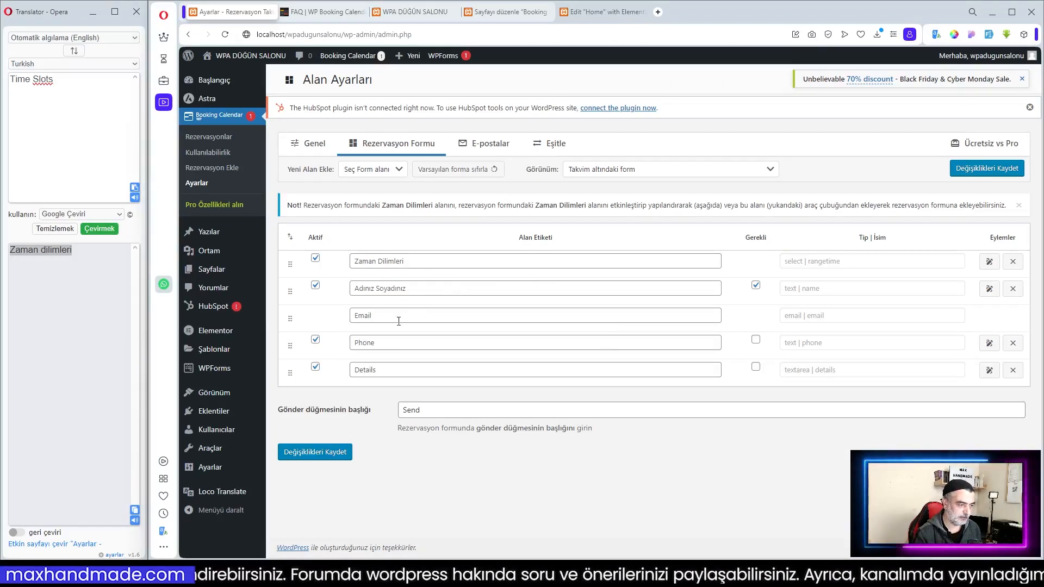
drag(399, 321, 337, 319)
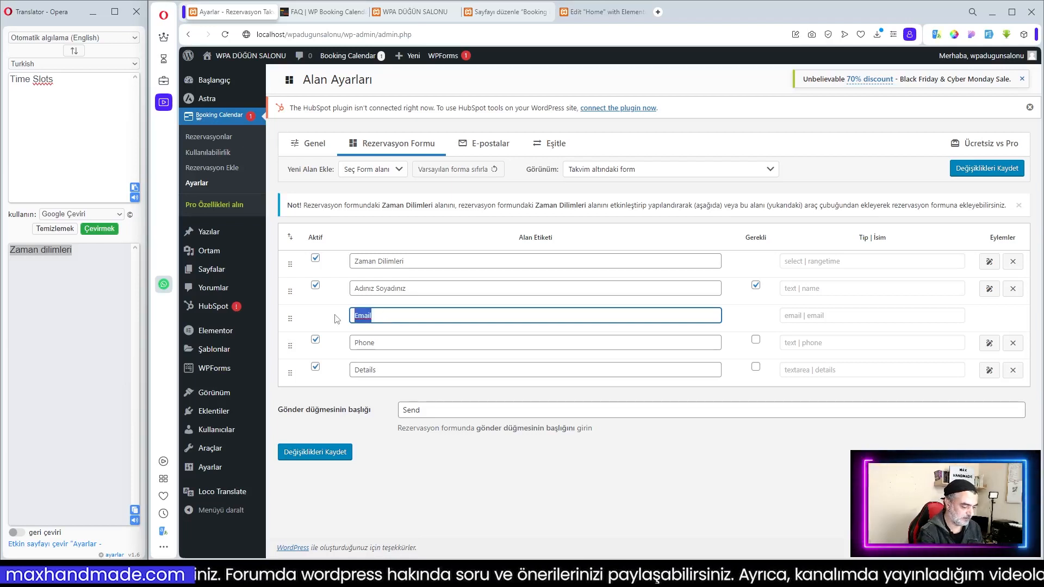
text(Eposta)
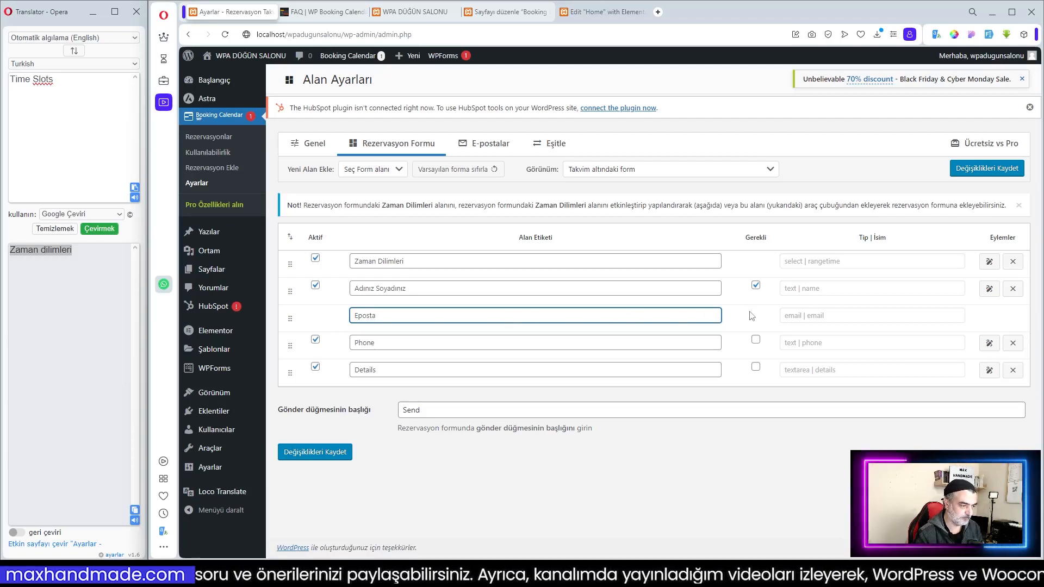
- Relabel the Phone field as "Telefon" and make it required
click(989, 289)
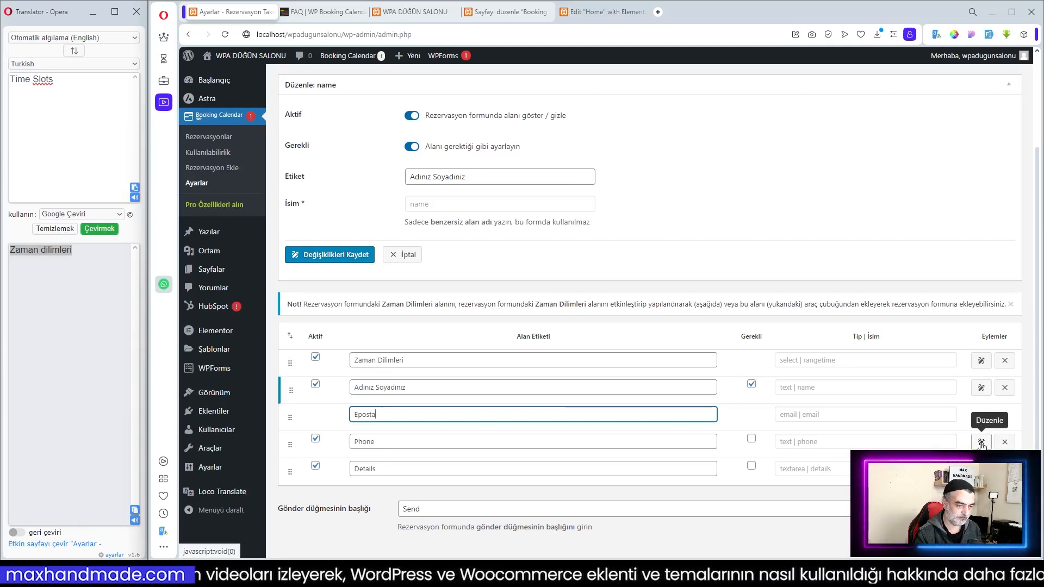
key(Tab)
key(Tab)
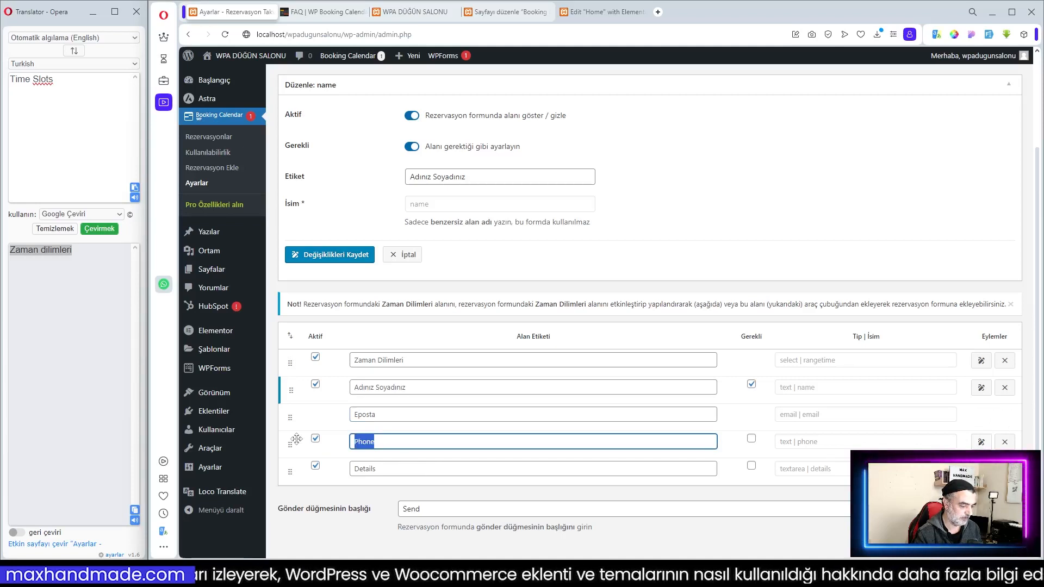
text(Telefon)
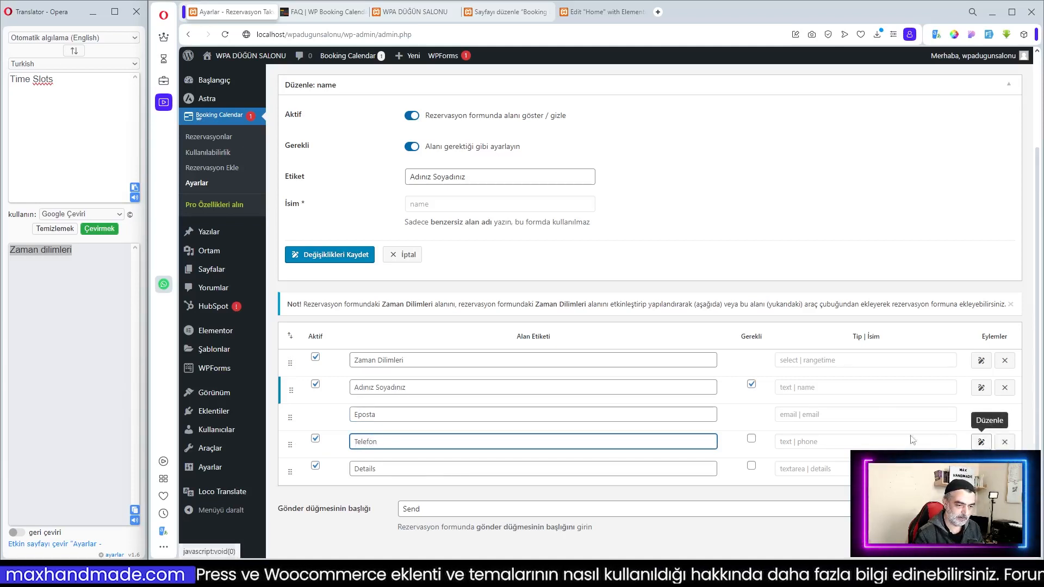
click(752, 439)
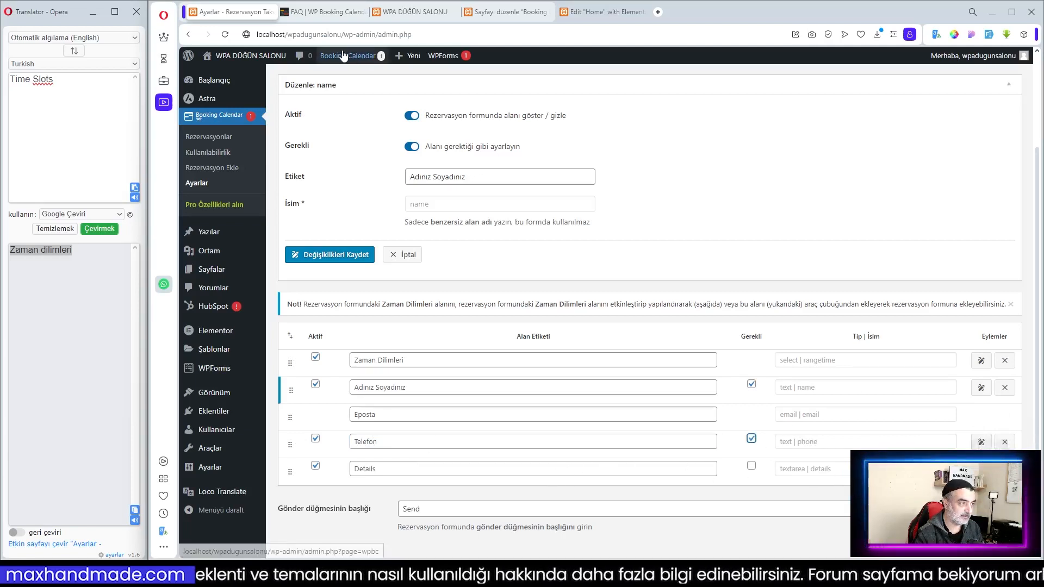
- Review the remaining fields and the submit button of the reservation form on the site's home page
click(415, 11)
scroll(566, 334, down, 5)
scroll(566, 334, down, 3)
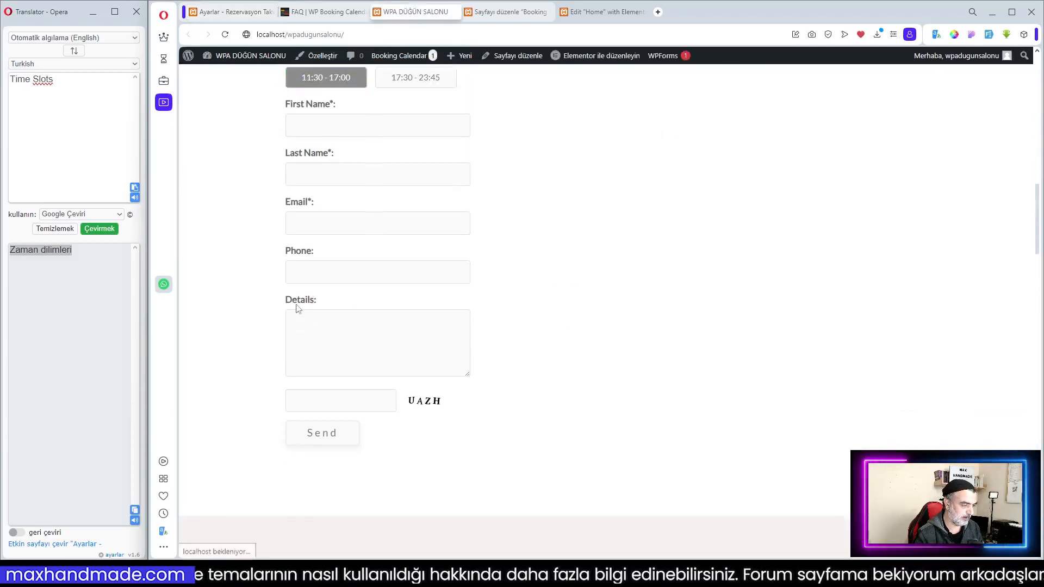
scroll(417, 333, up, 7)
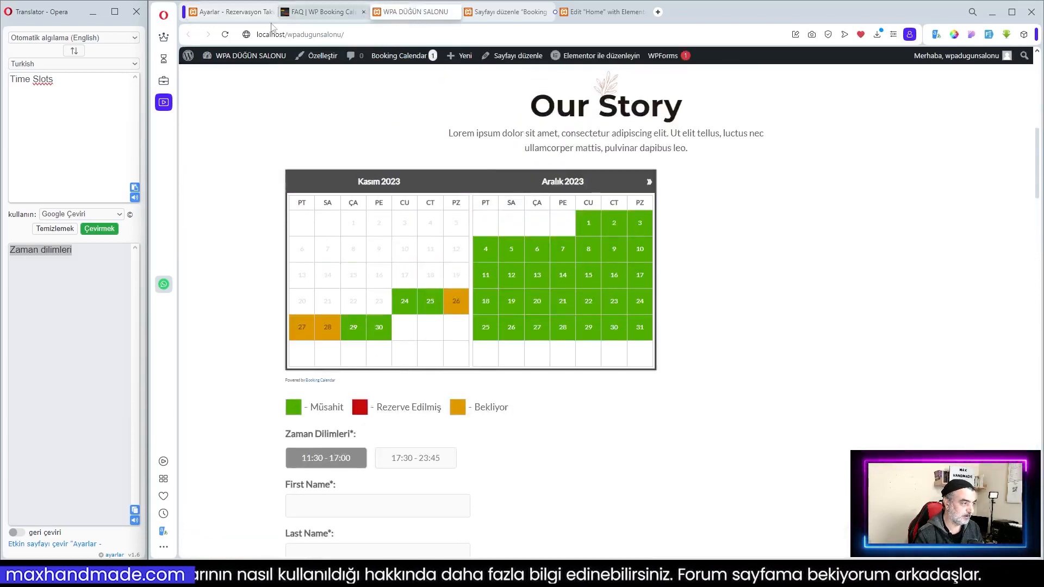
- Delete the Details field from the reservation form settings
click(238, 17)
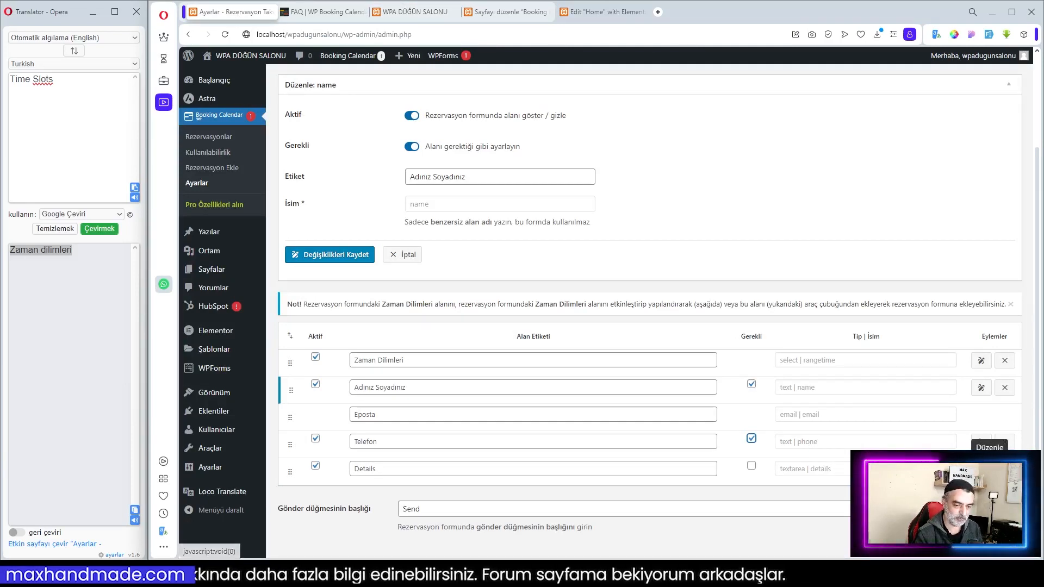
click(1005, 442)
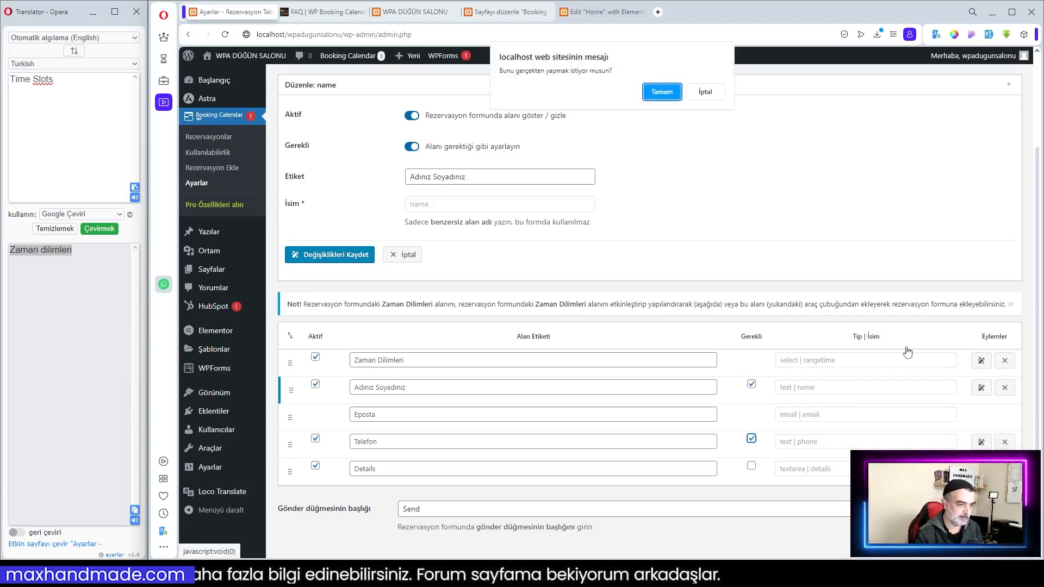
click(662, 92)
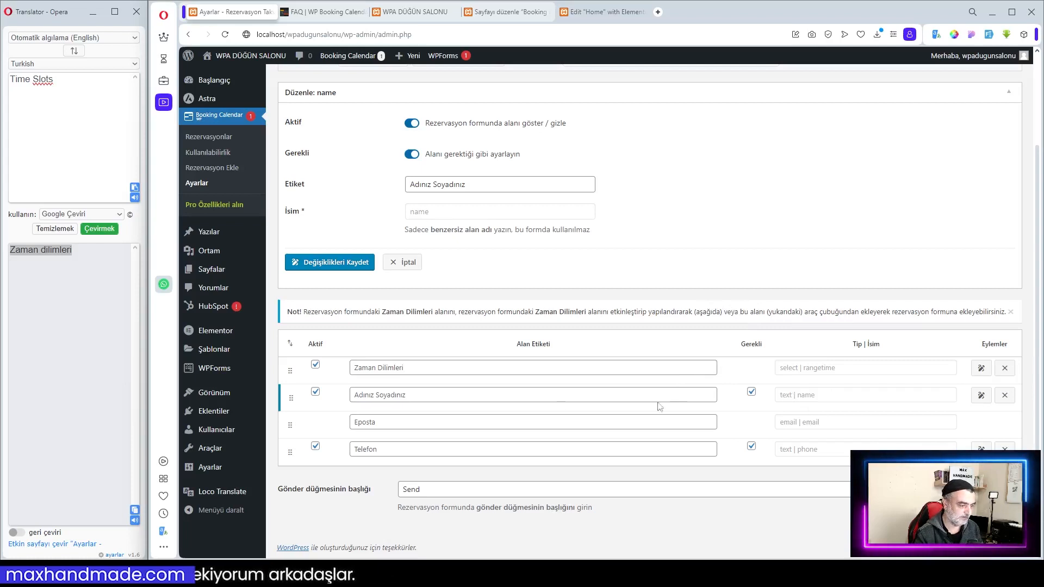
- Change the submit button's title to "Gönder" and save the form changes
drag(434, 486, 370, 493)
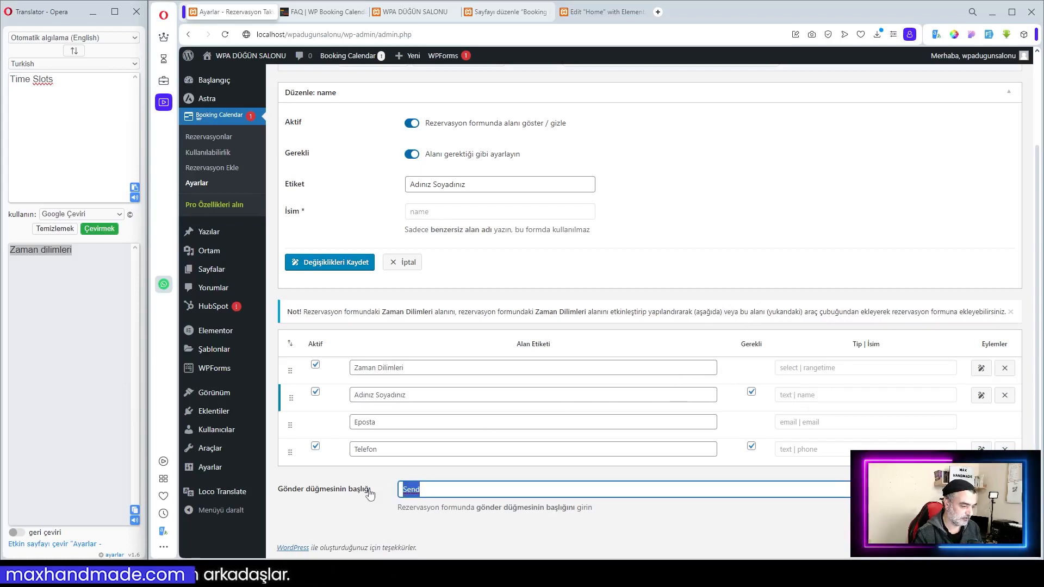
text(Gön)
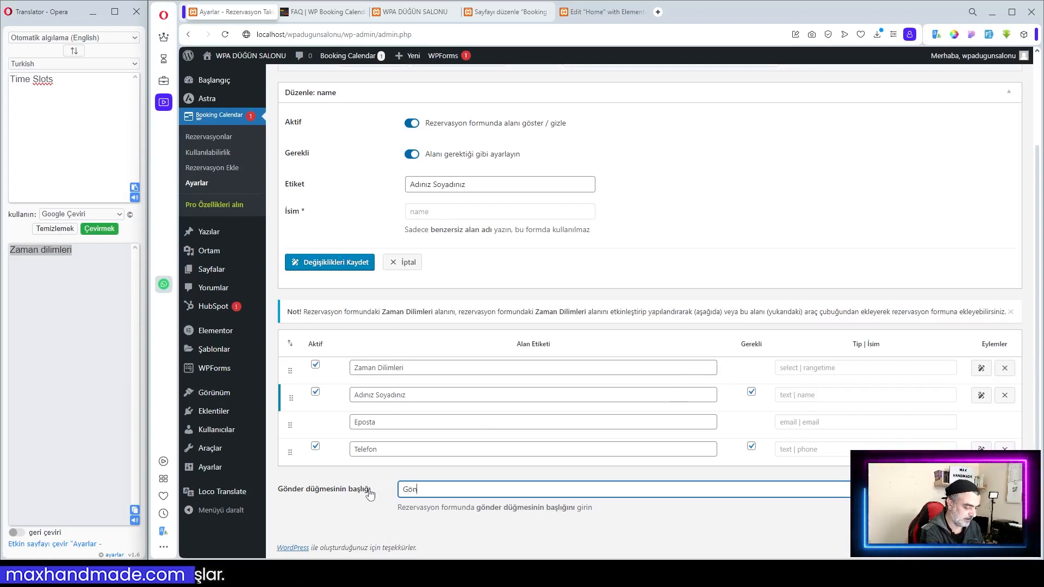
text(der)
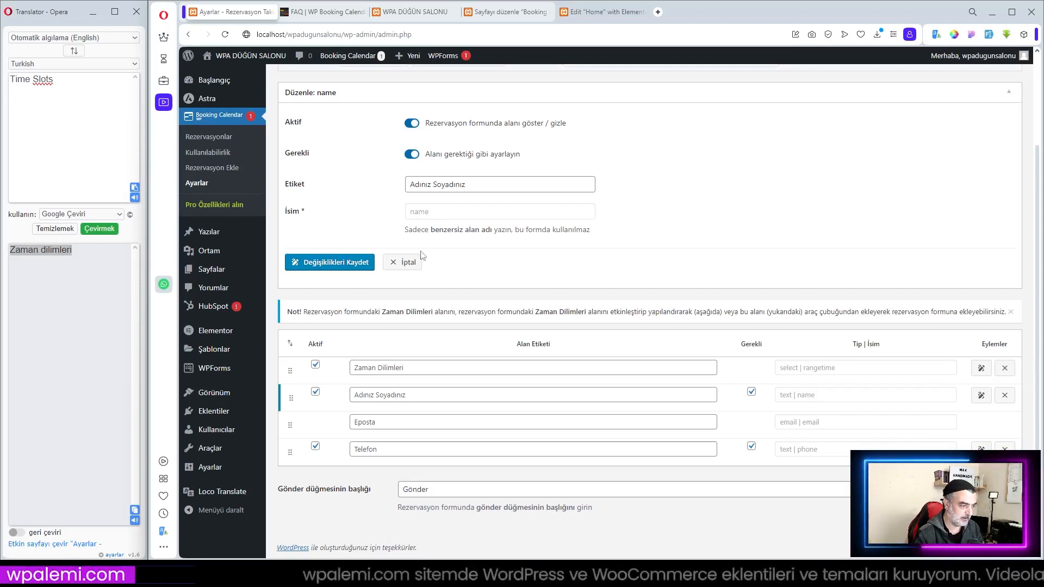
click(348, 263)
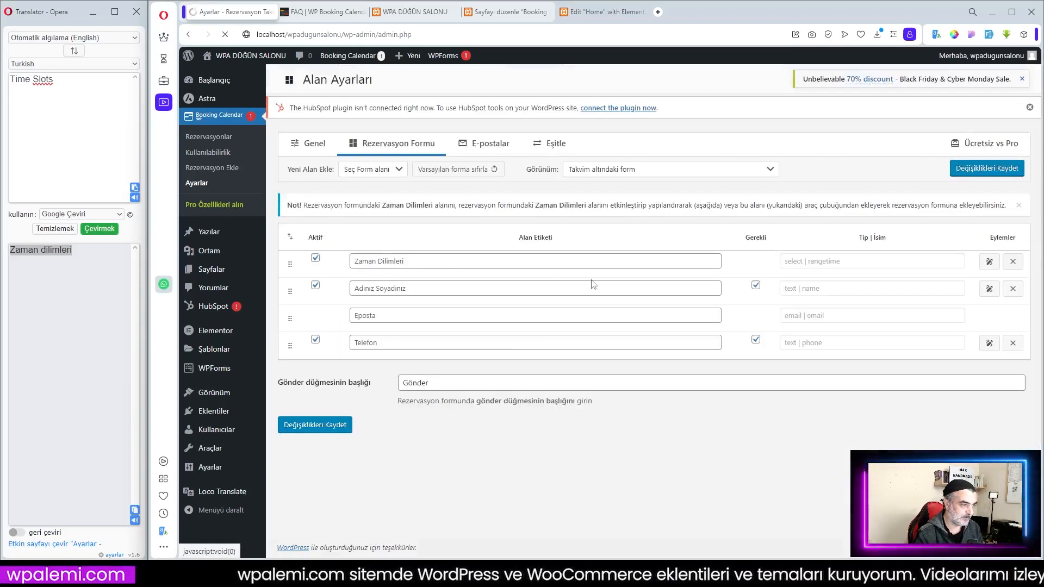
- Start a new select field for the reservation form, label it "Etkinlik" and make it required
click(399, 170)
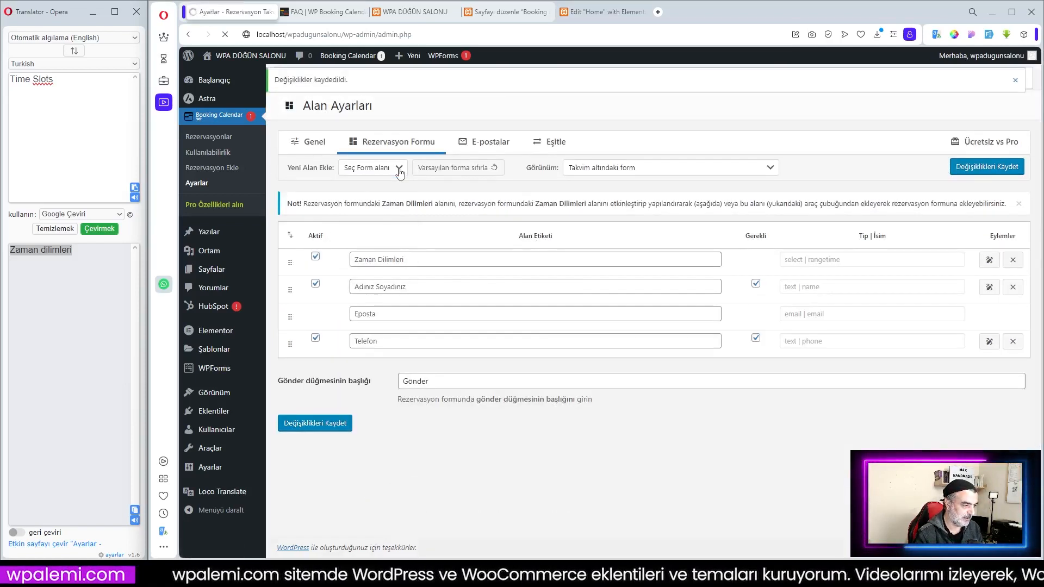
click(399, 171)
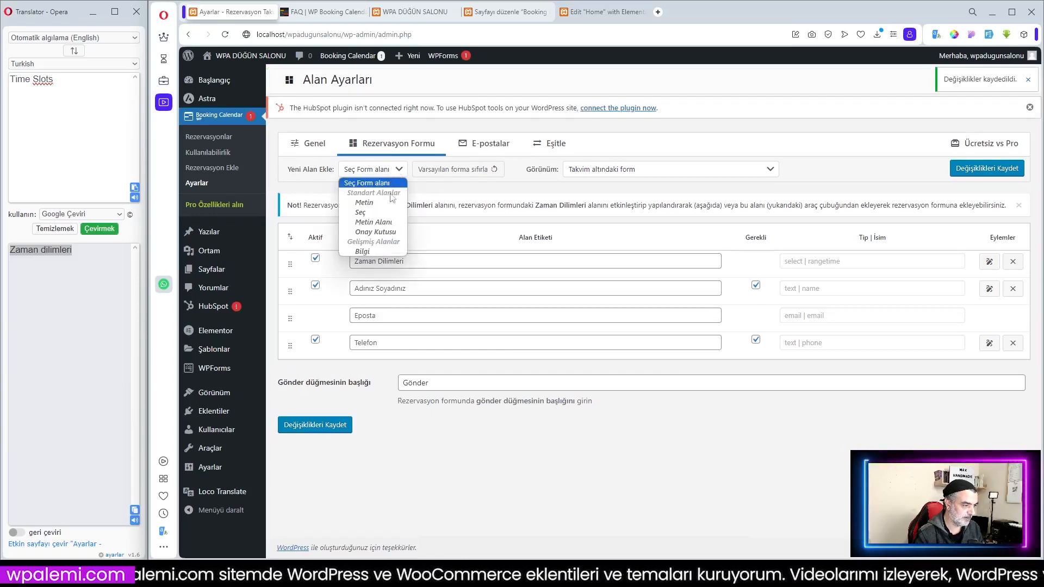
click(381, 212)
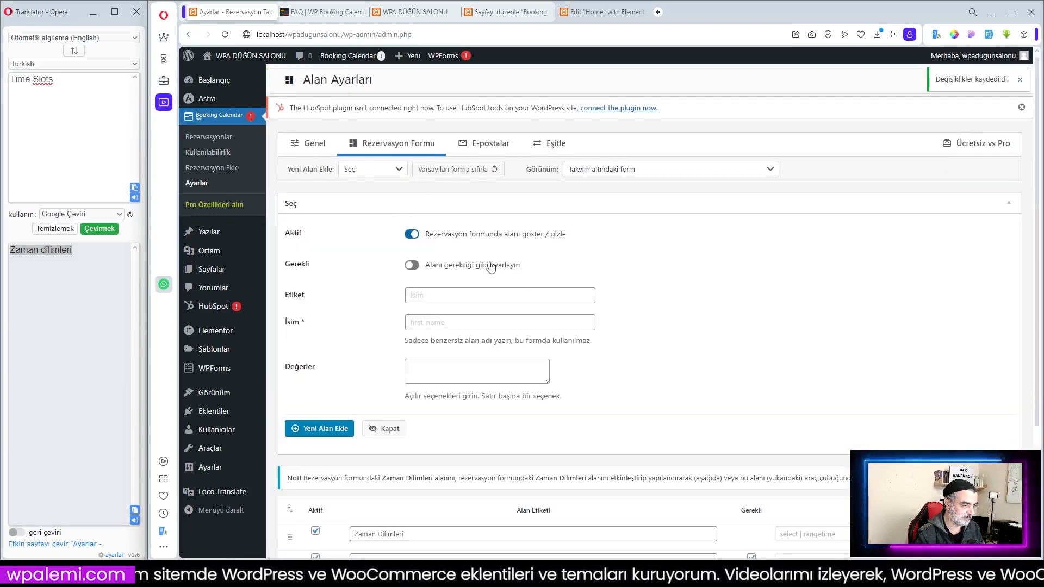
click(424, 296)
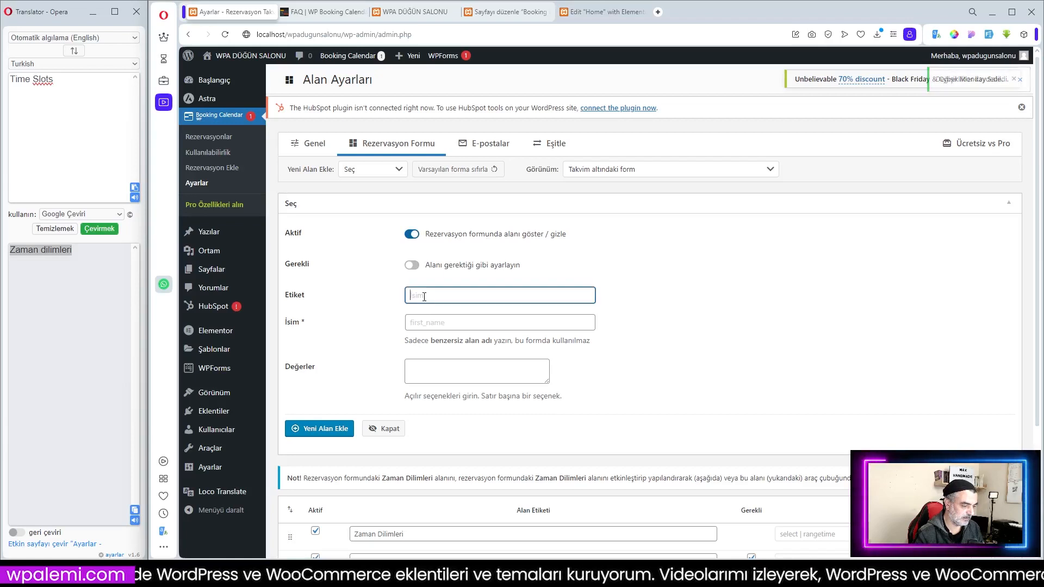
text(Etkinlik)
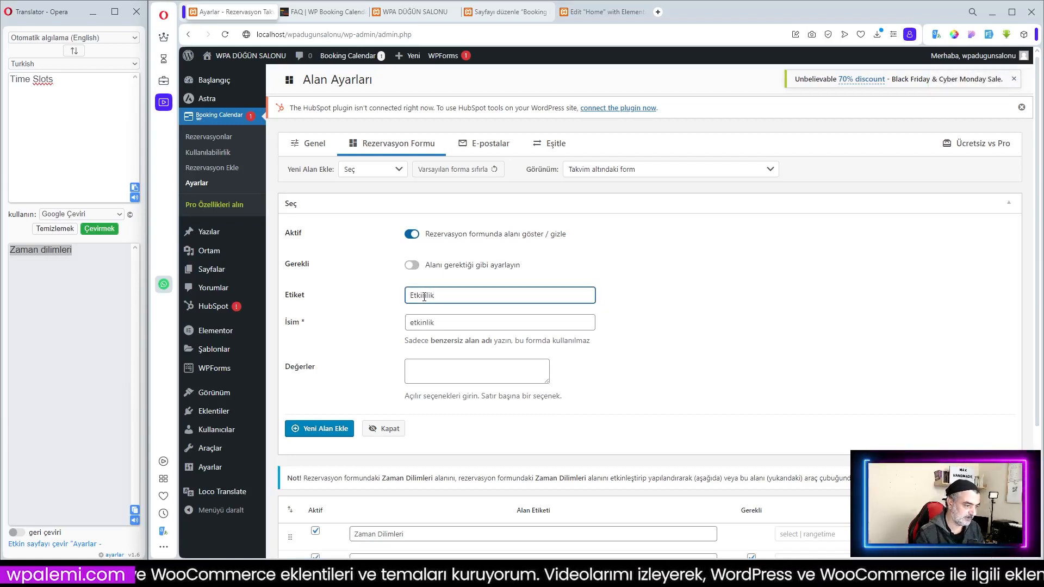
click(412, 265)
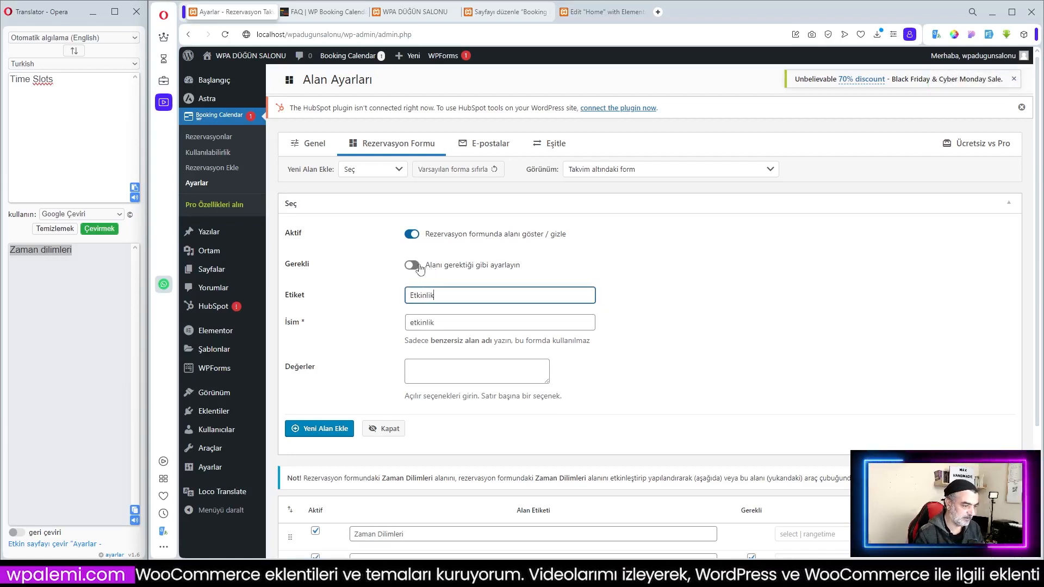
- Enter "Düğün" and "Kına" as the Etkinlik field's options, one per line, and add the field to the form
scroll(581, 286, down, 2)
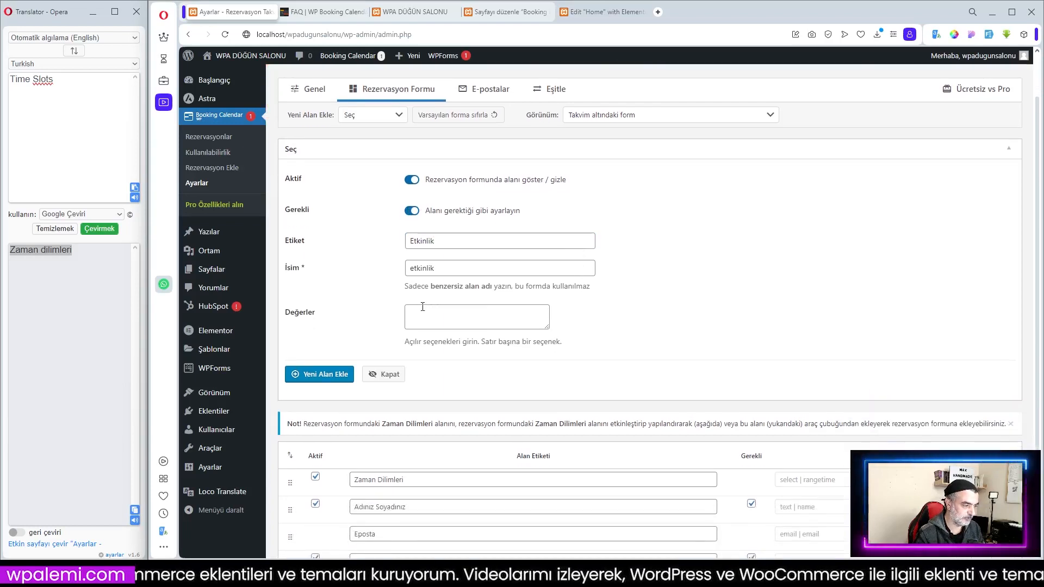
click(415, 308)
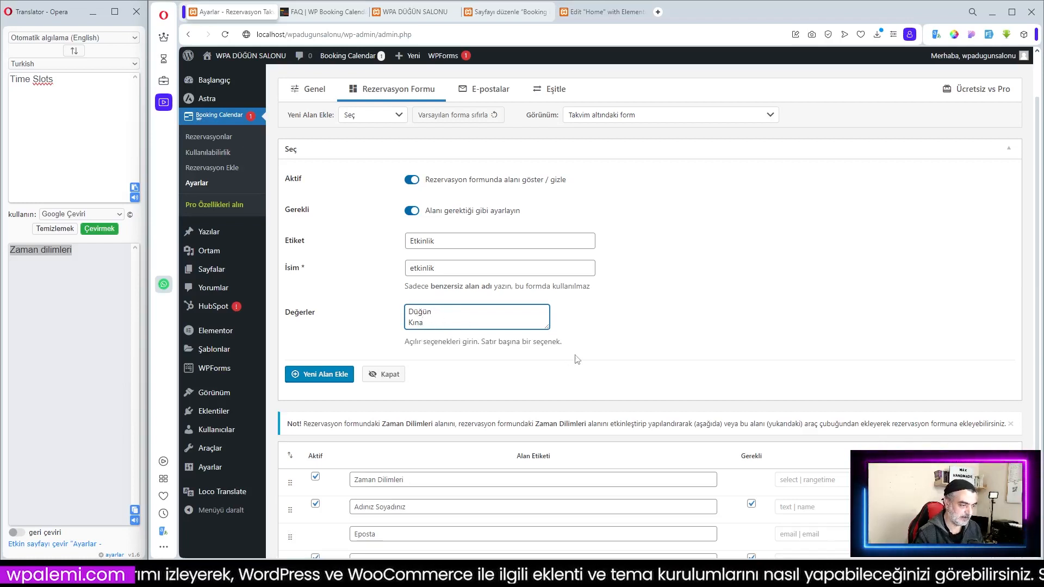
click(321, 375)
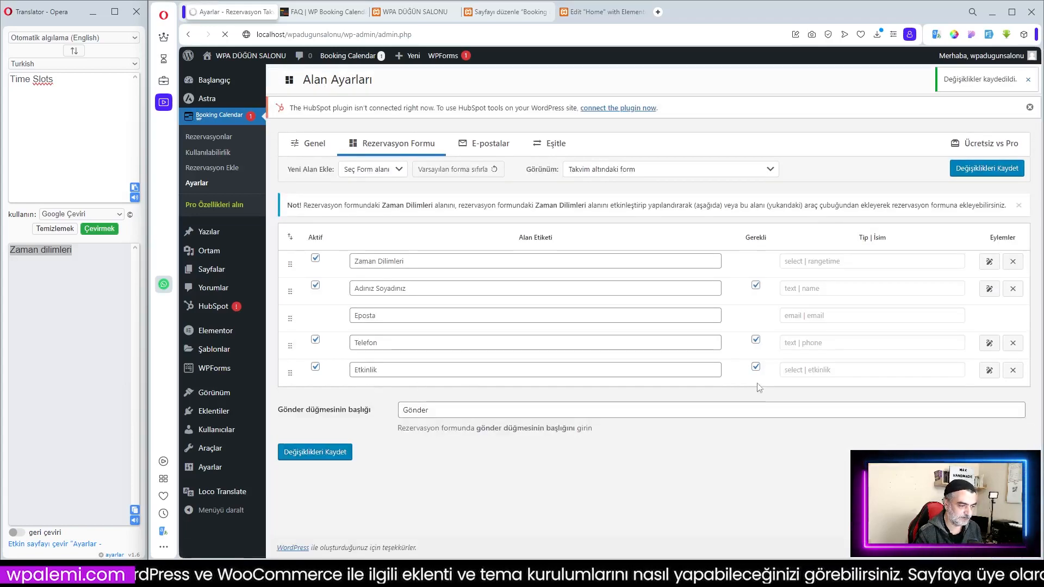
- Reload the site's home page and check the reservation form's fields, including the Etkinlik choices and the captcha
click(415, 12)
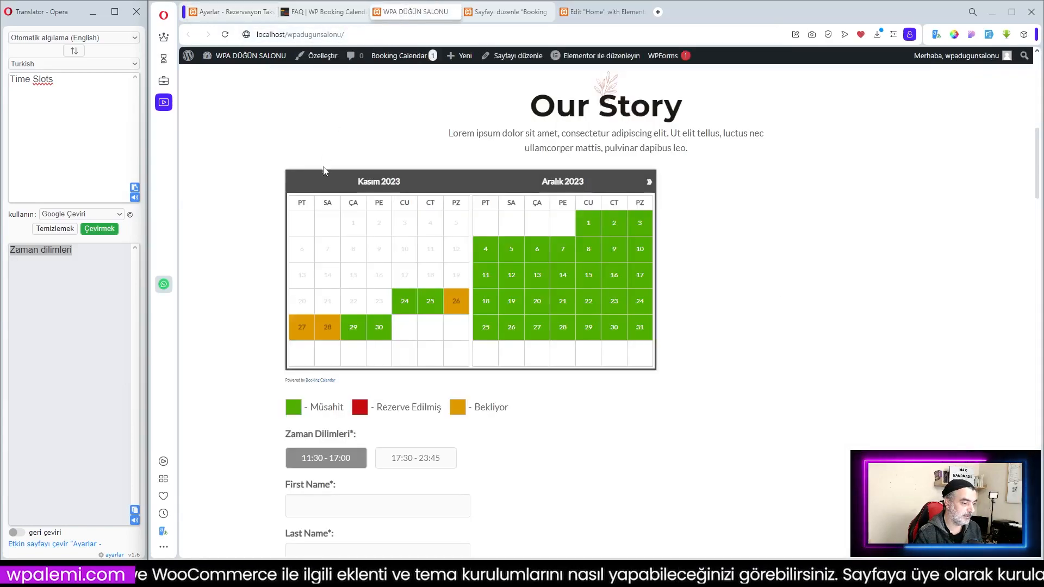
click(224, 35)
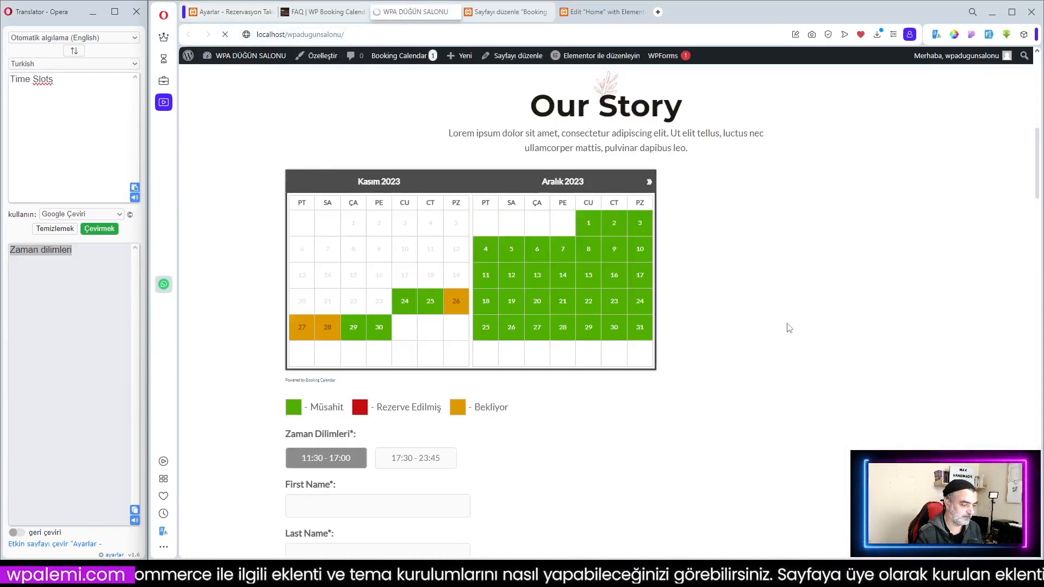
scroll(692, 329, down, 4)
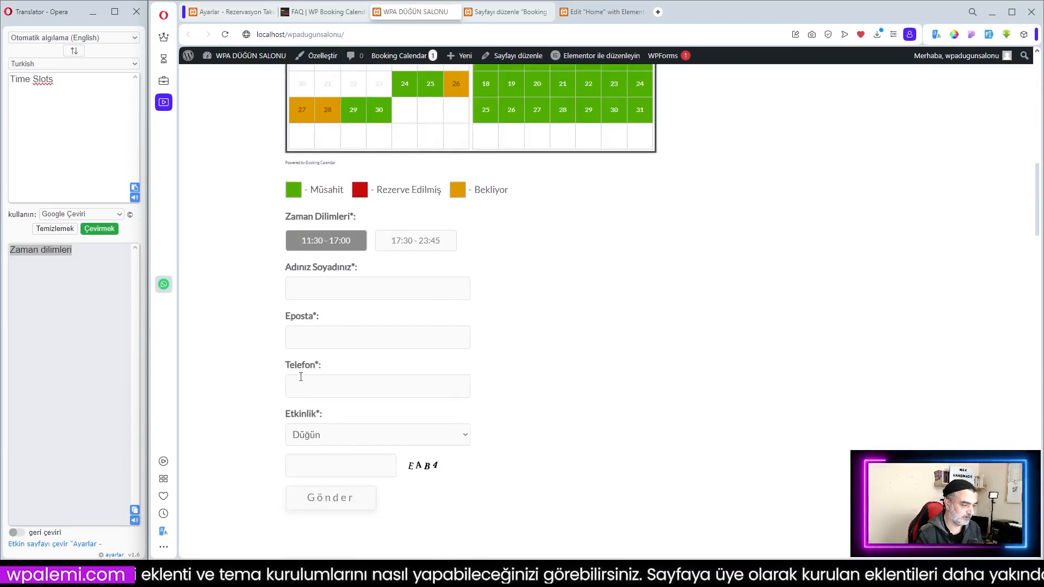
click(323, 440)
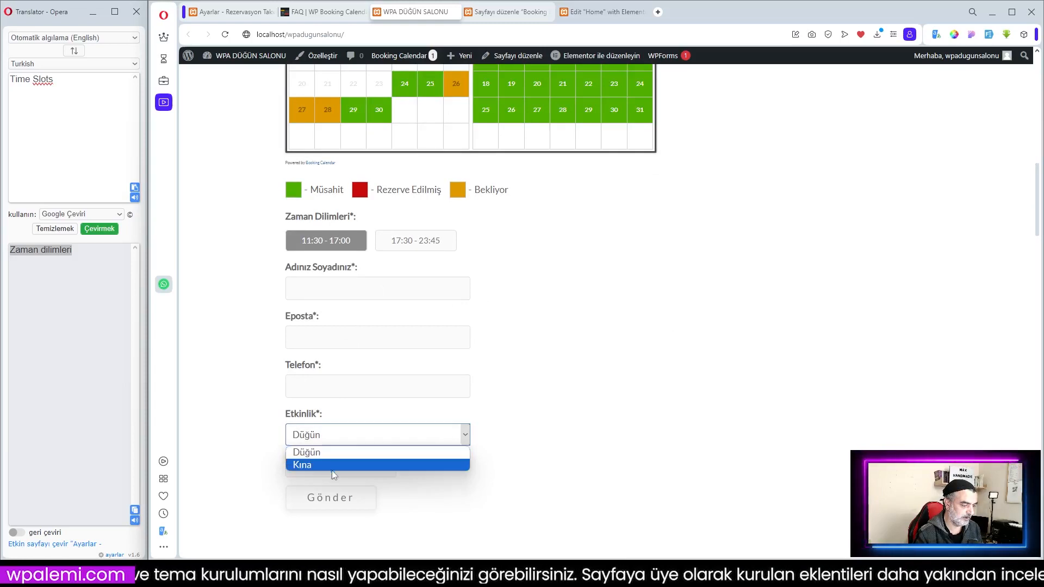
click(567, 457)
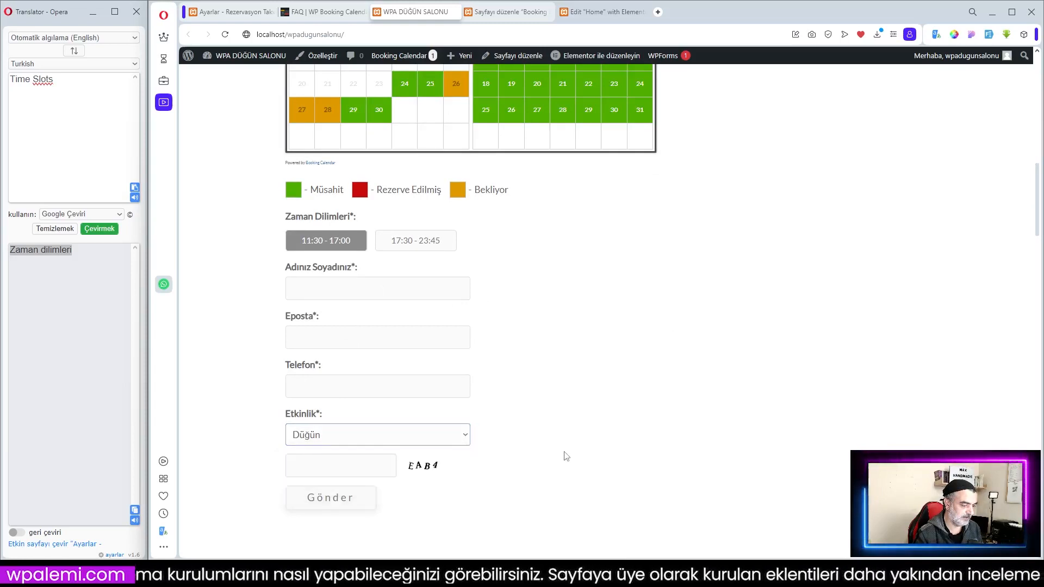
click(331, 461)
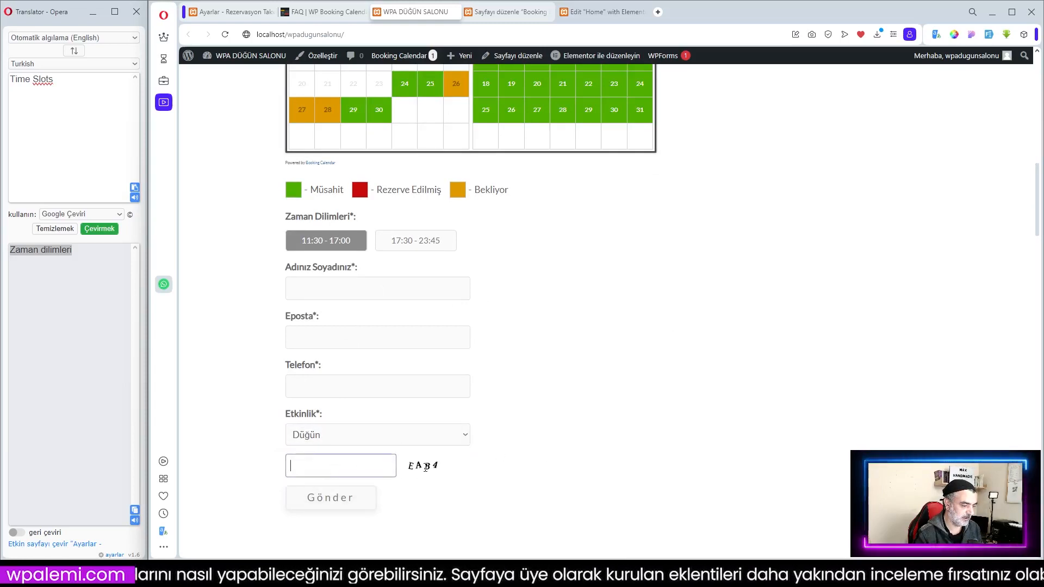
scroll(555, 413, up, 5)
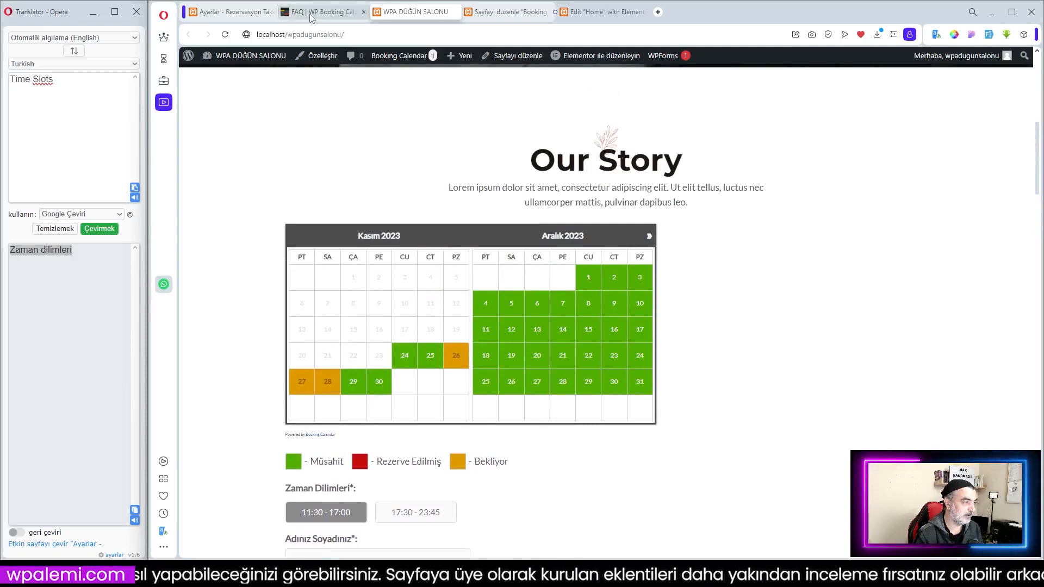
- Set the reservation form's layout to "Takvimin sağ tarafındaki form" in the field settings and save the changes
click(239, 12)
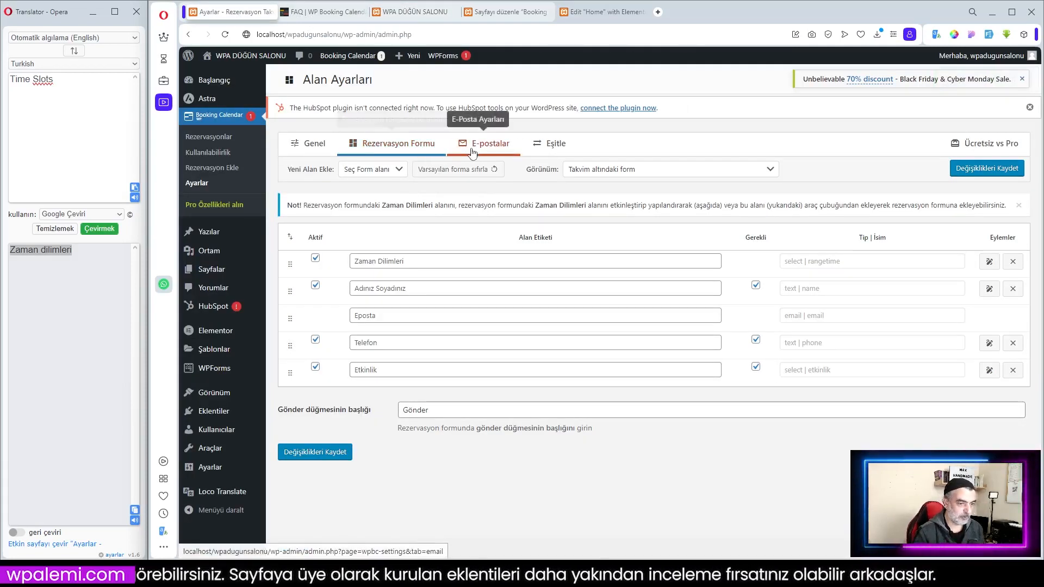
click(618, 175)
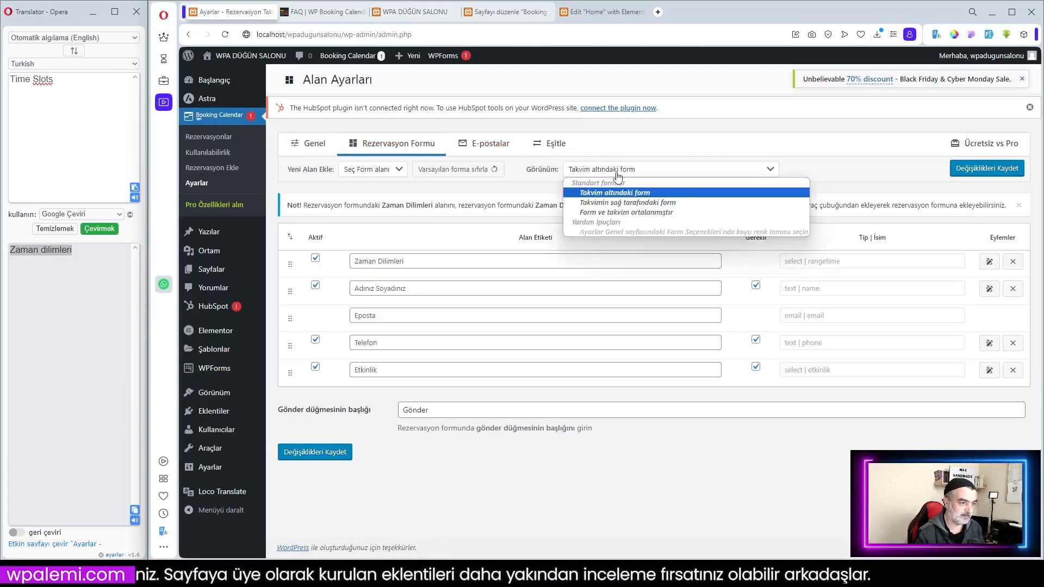
click(523, 179)
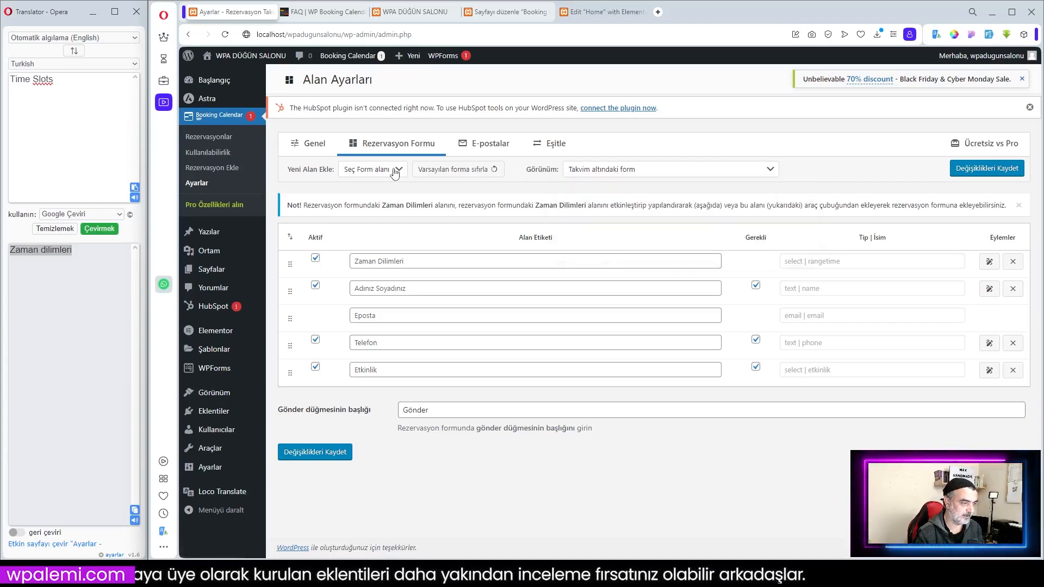
click(416, 11)
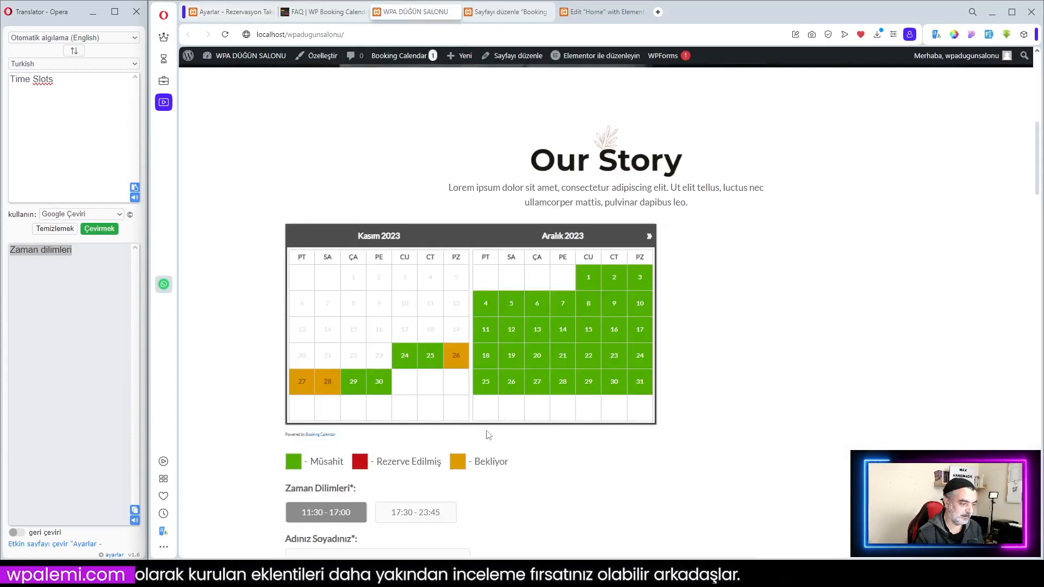
scroll(468, 381, down, 5)
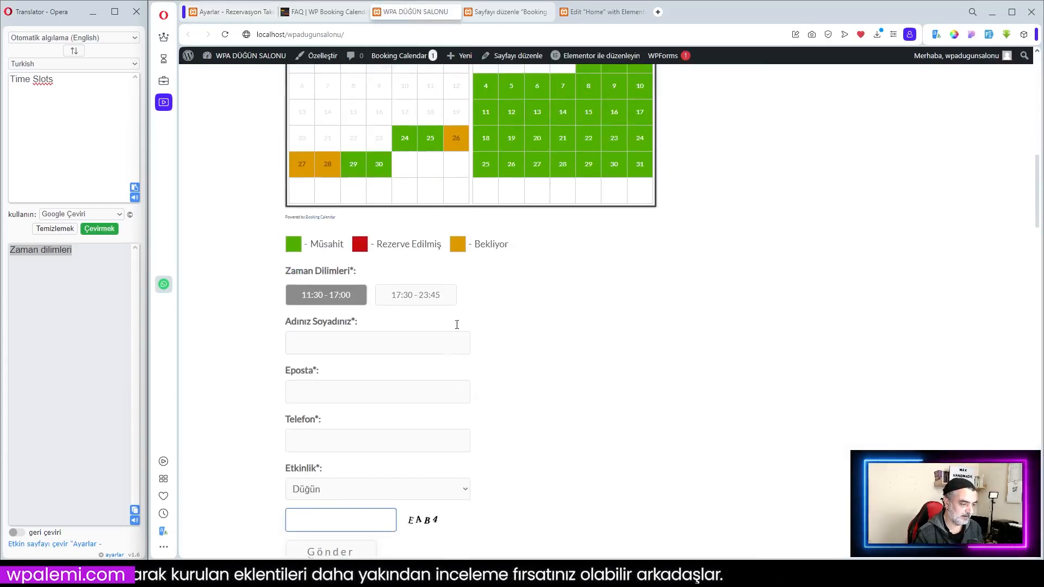
click(234, 11)
click(604, 171)
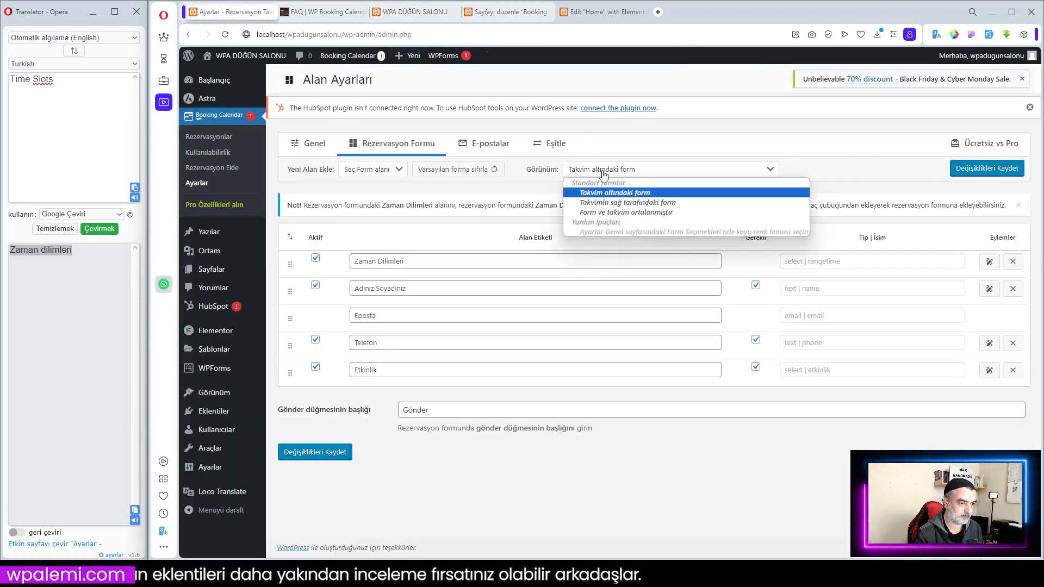
click(650, 205)
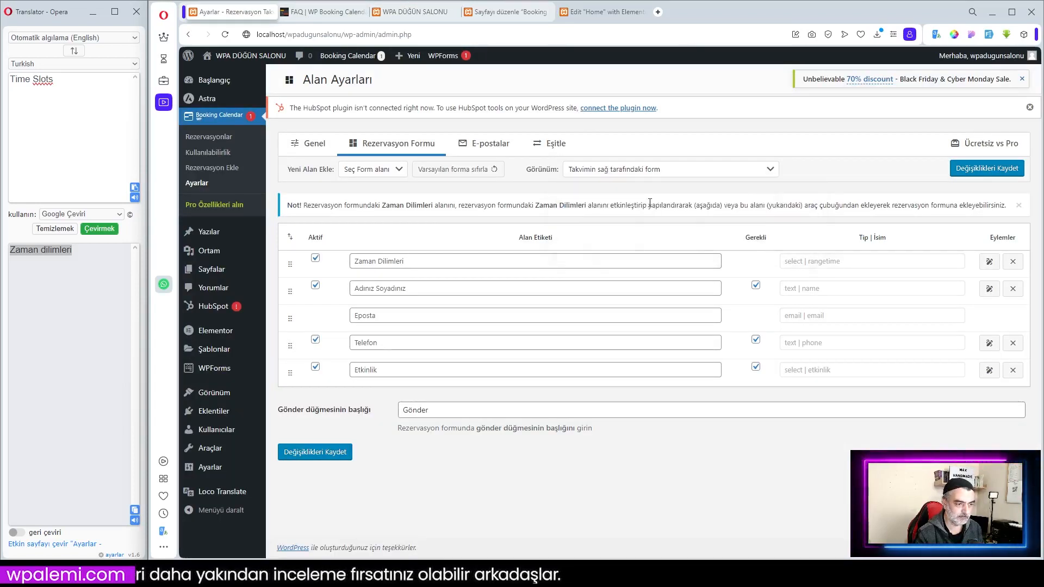
click(998, 170)
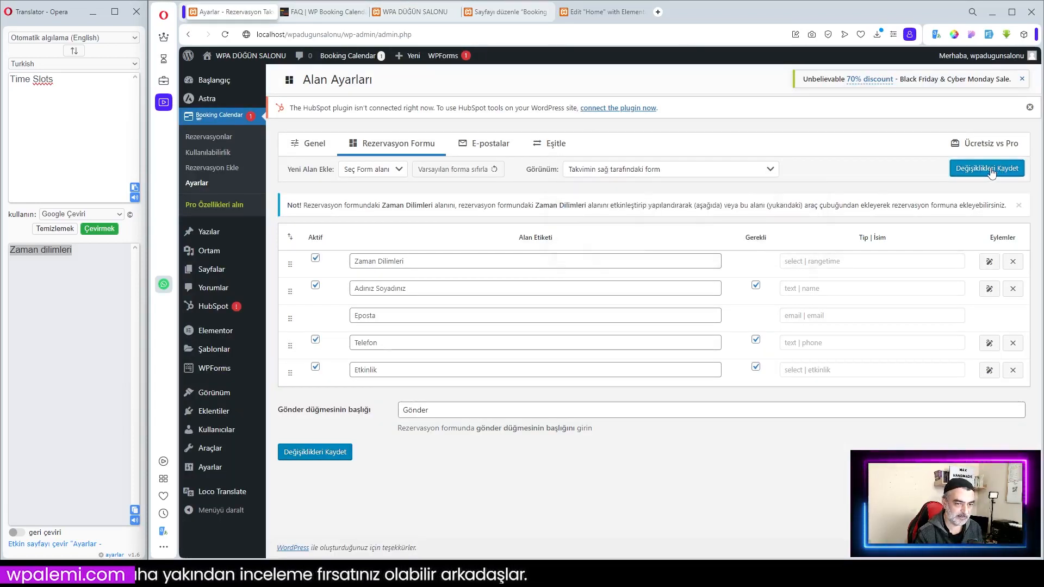
- Reload the site's home page and review how the reservation form is laid out beside the calendar
click(416, 12)
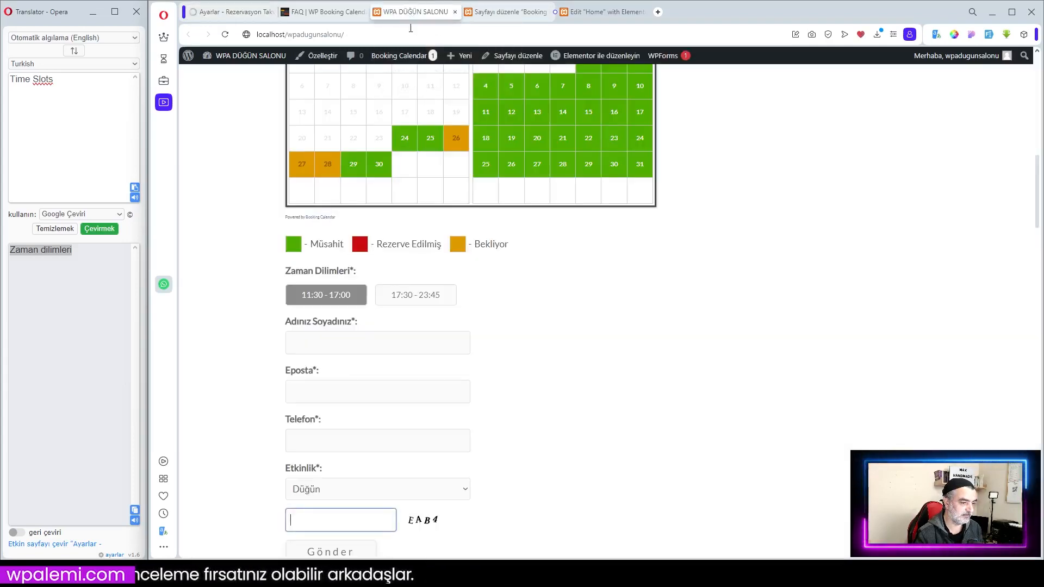
scroll(338, 95, up, 3)
key(F5)
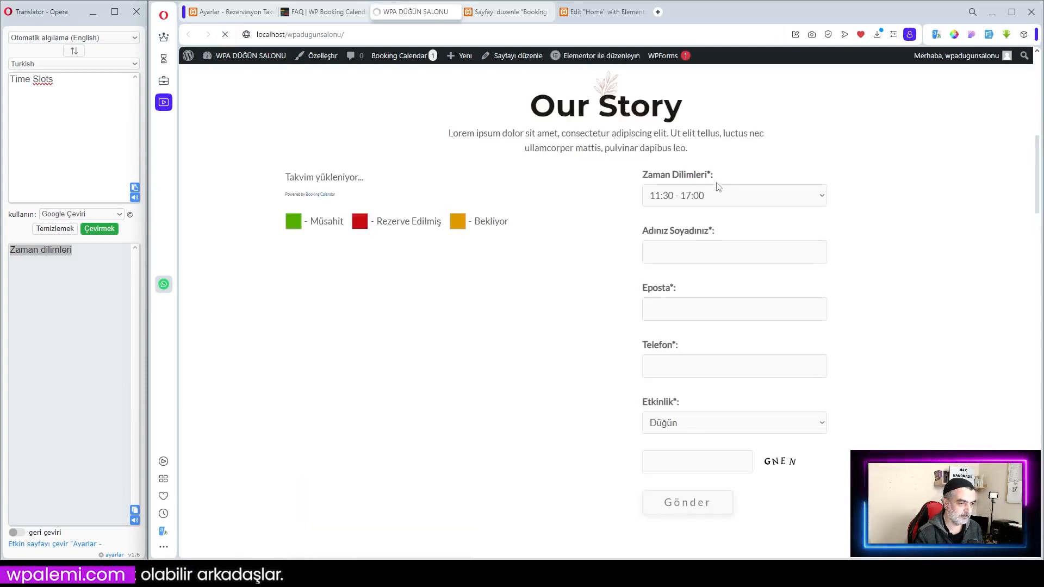
scroll(750, 212, down, 1)
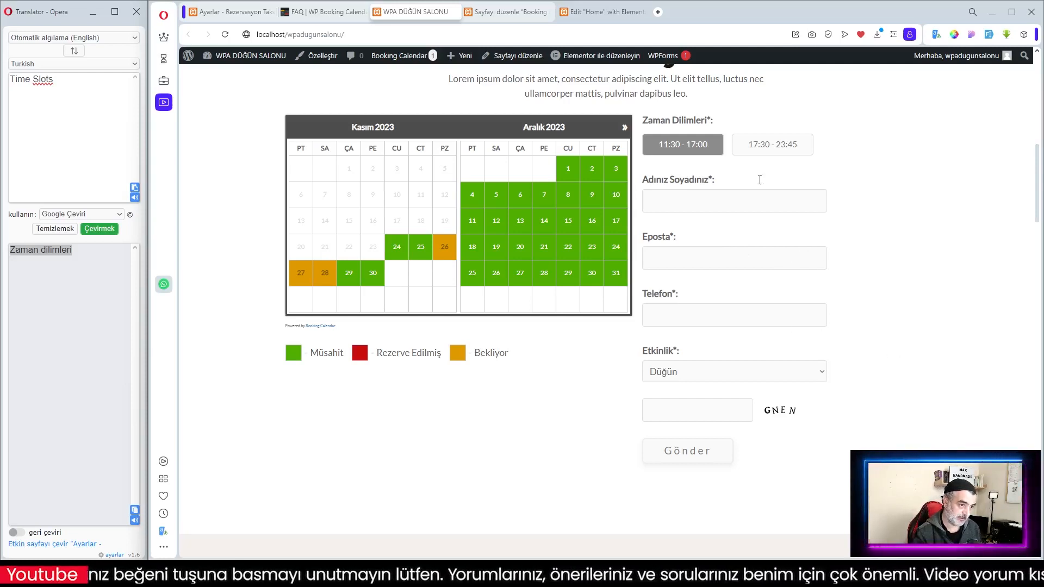
scroll(876, 410, down, 1)
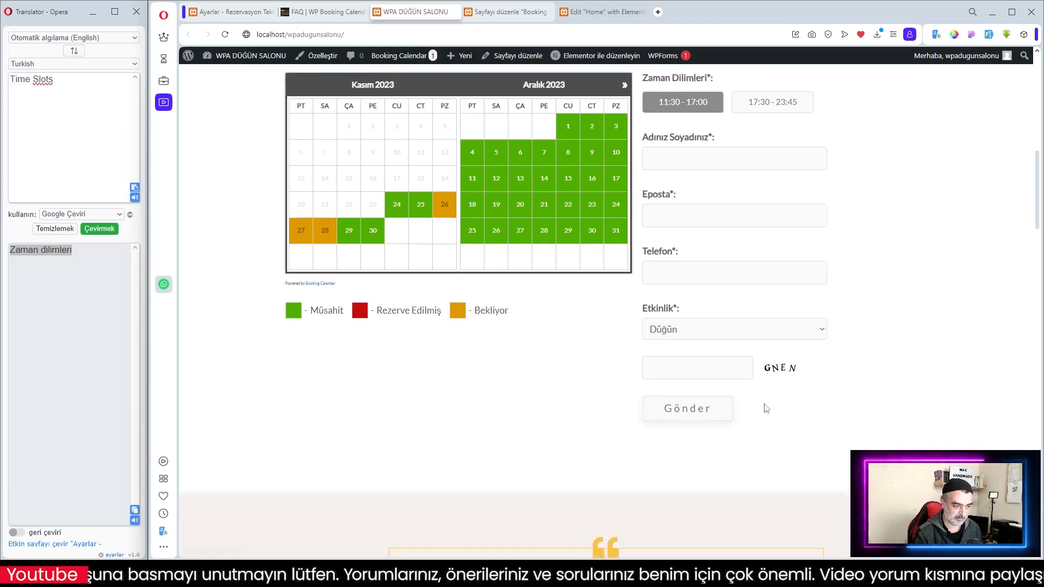
scroll(769, 403, up, 1)
scroll(762, 361, up, 1)
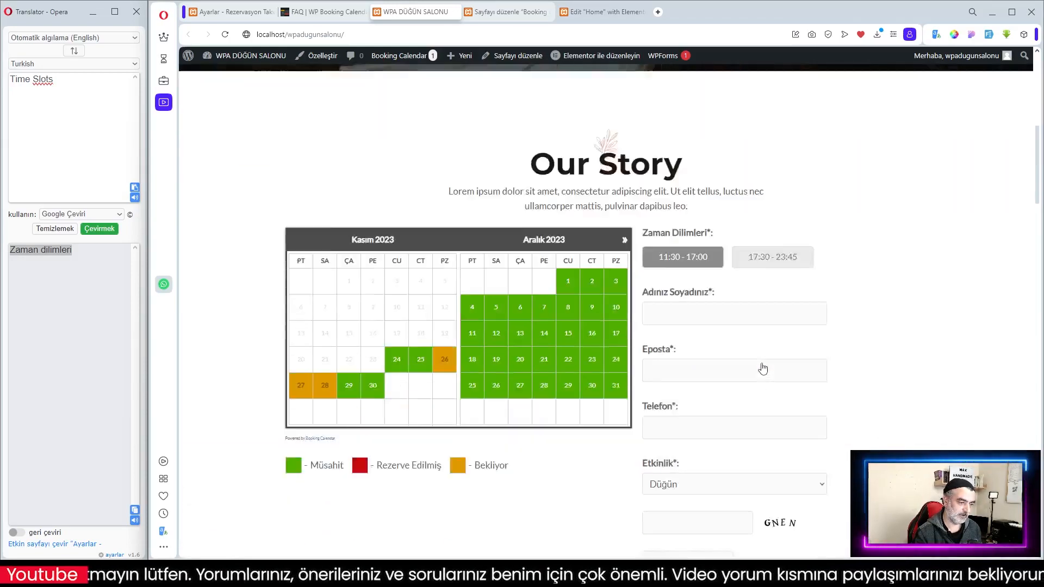
scroll(773, 364, up, 1)
scroll(707, 368, down, 1)
- Open the developer tools' mobile preview of the home page and examine the calendar and reservation form at iPhone 12 Pro size
right_click(572, 394)
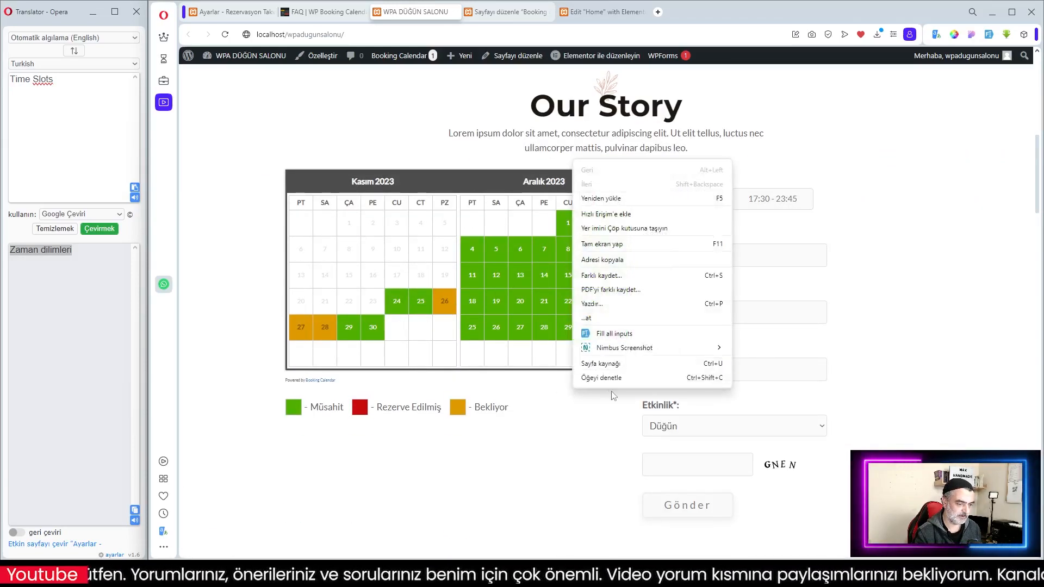
key(Escape)
key(ctrl+shift+c)
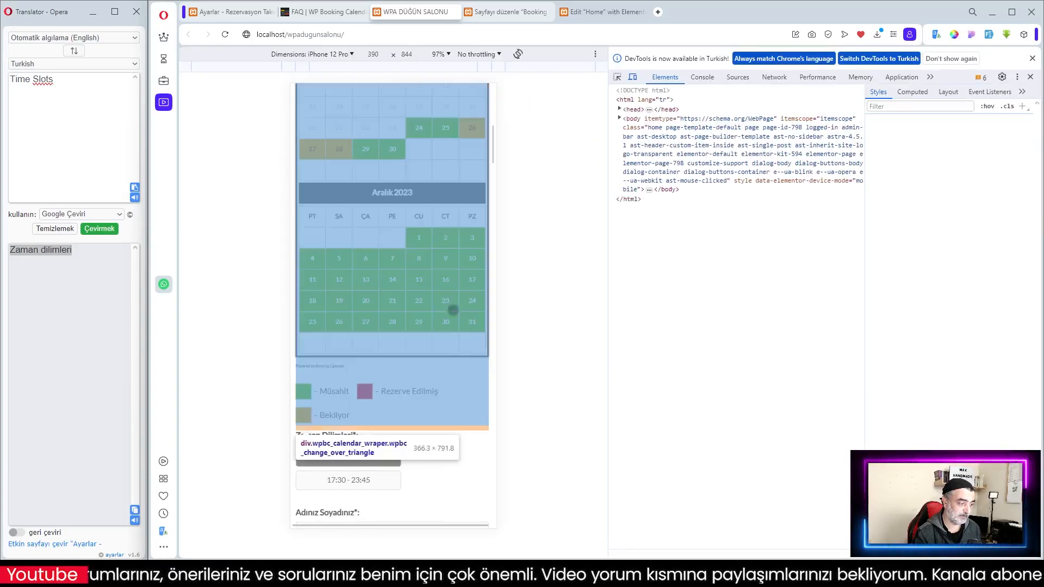
click(430, 317)
scroll(478, 288, up, 10)
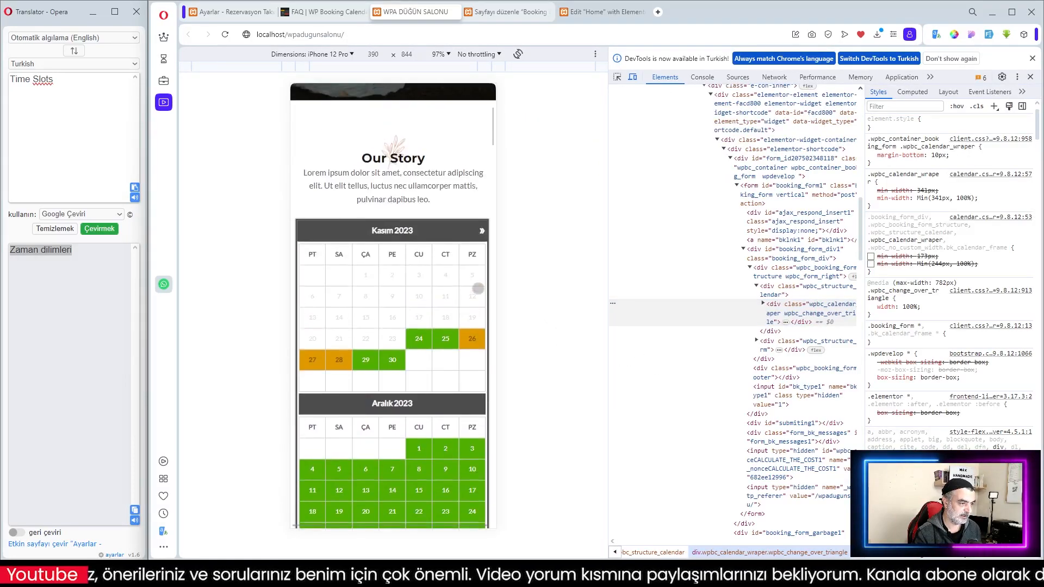
scroll(478, 288, down, 1)
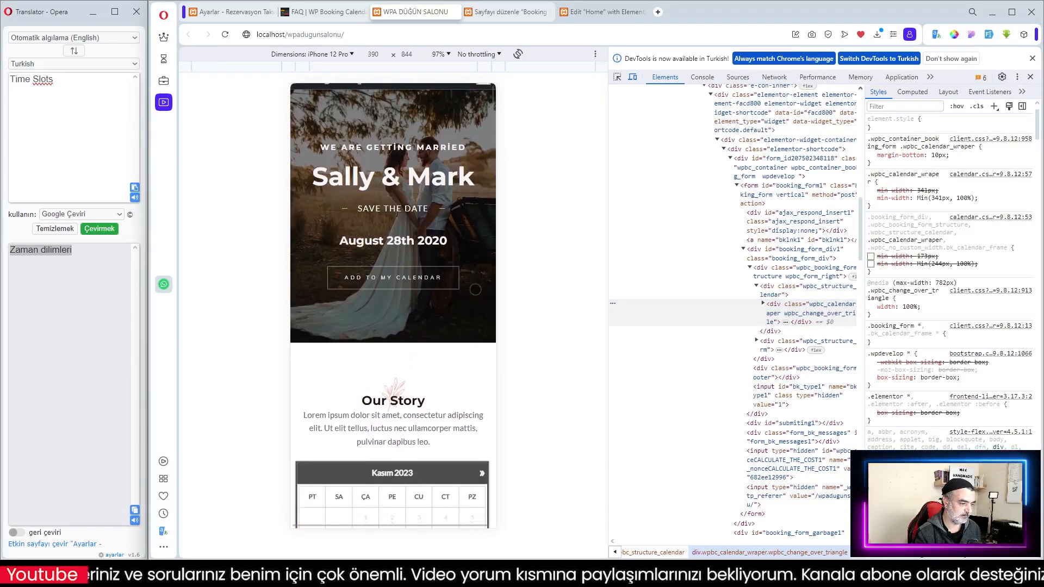
scroll(457, 309, down, 7)
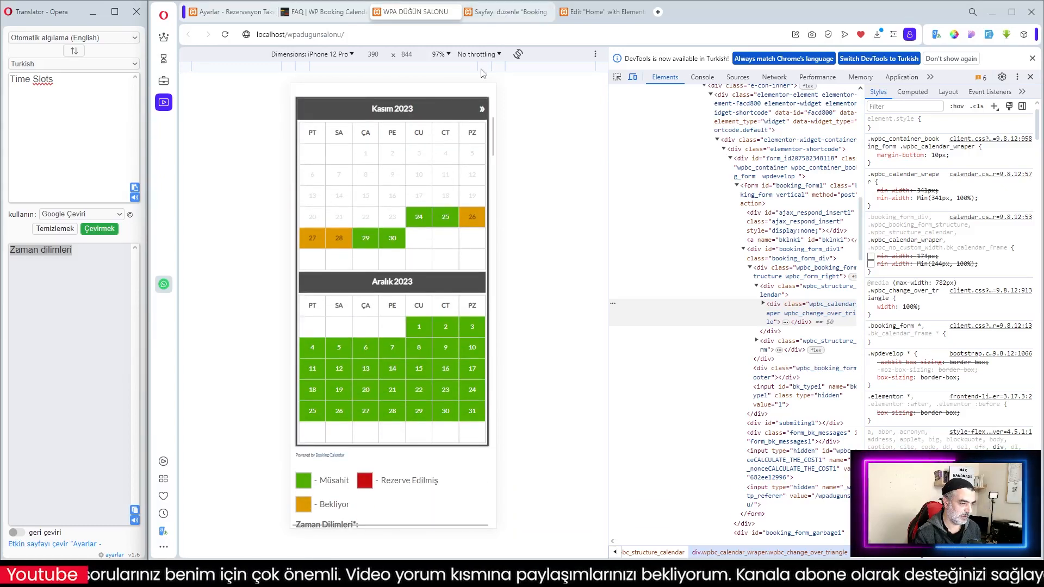
scroll(455, 464, down, 11)
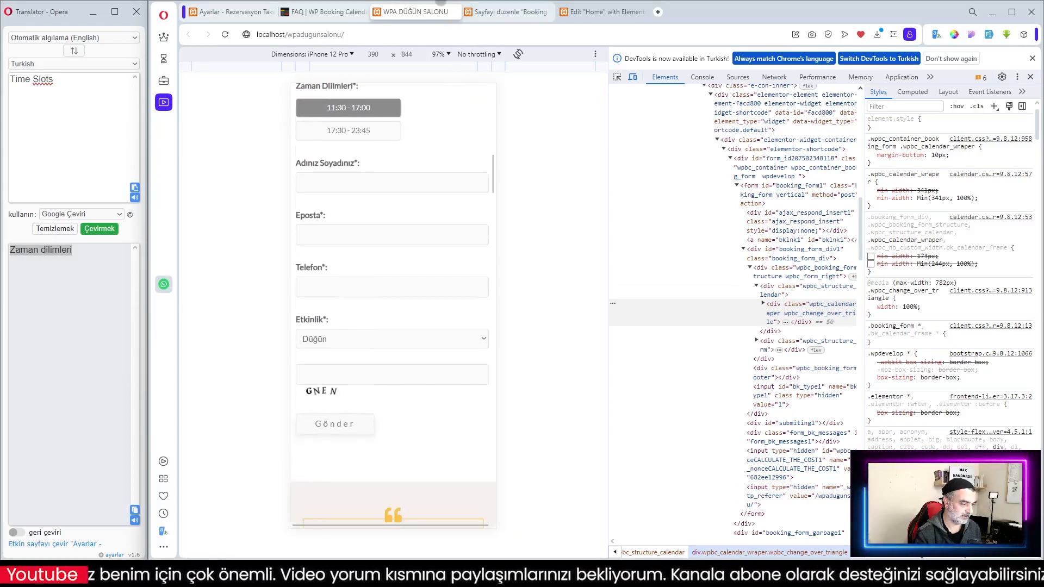
- Close the developer tools' mobile preview and try the 11:30 - 17:00 and 17:30 - 23:45 time slots on the desktop reservation form
scroll(440, 340, up, 4)
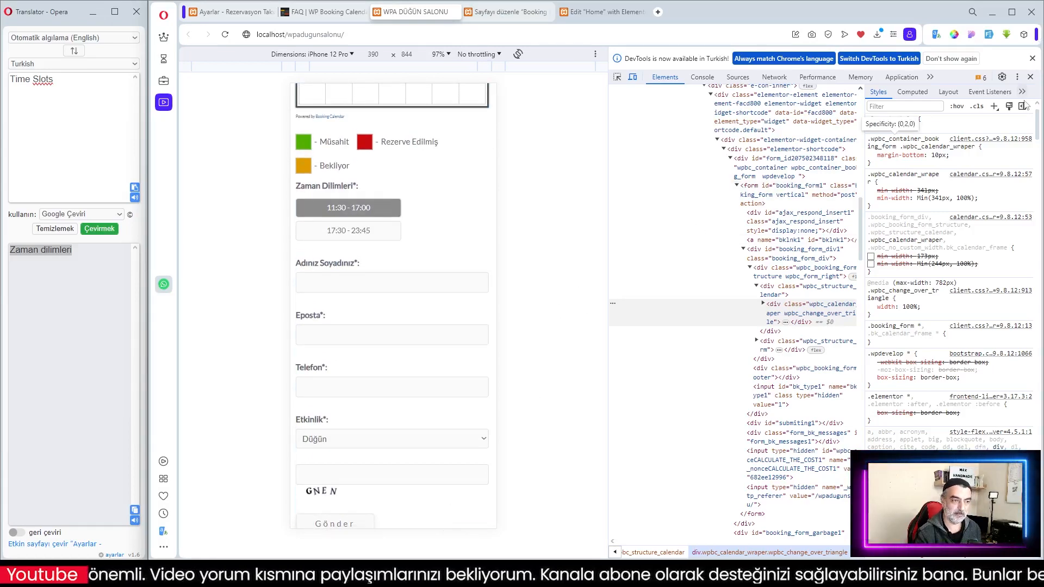
click(1031, 77)
scroll(951, 198, up, 6)
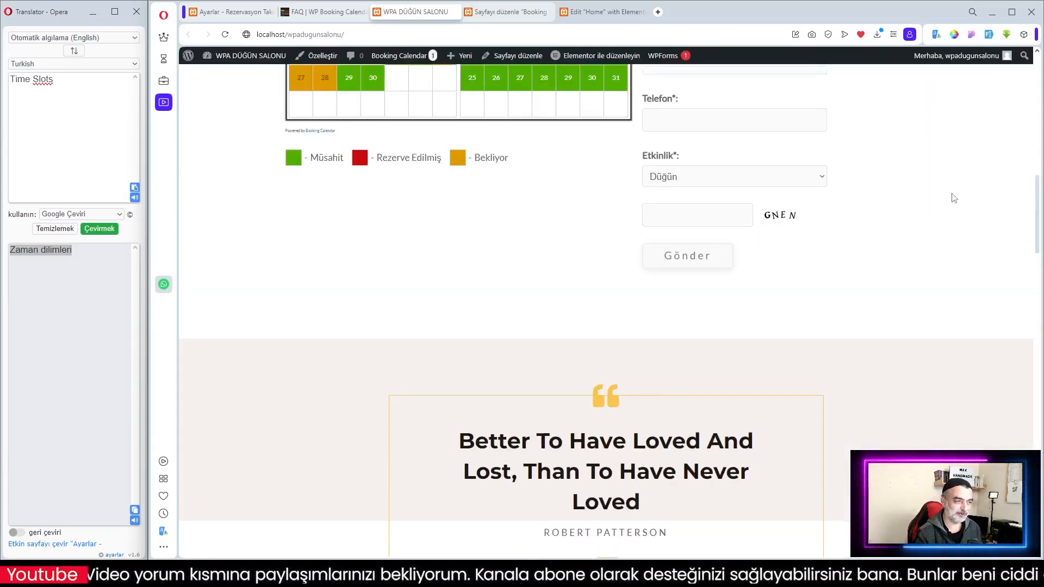
click(785, 276)
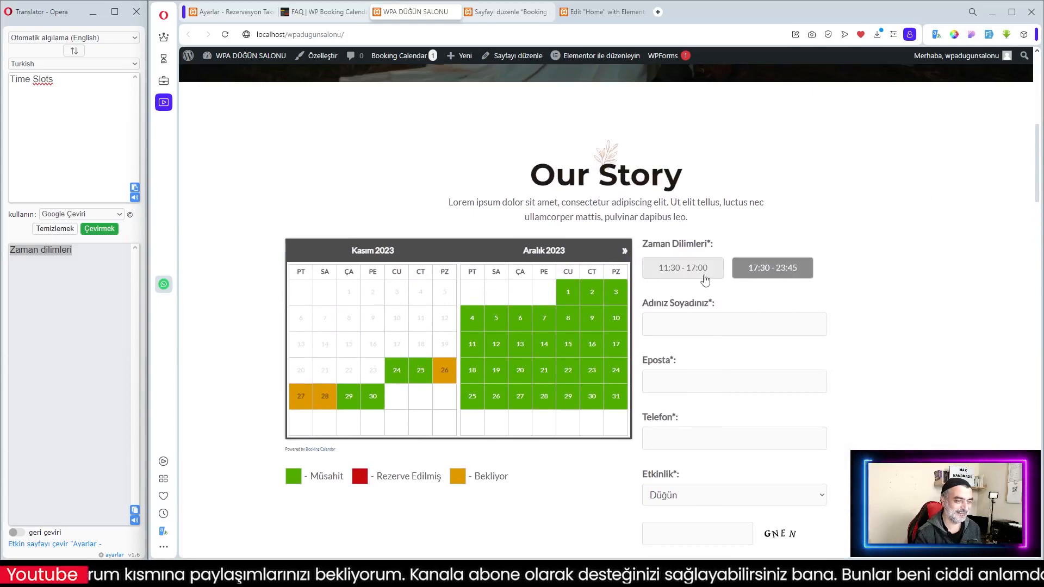
click(686, 281)
click(754, 281)
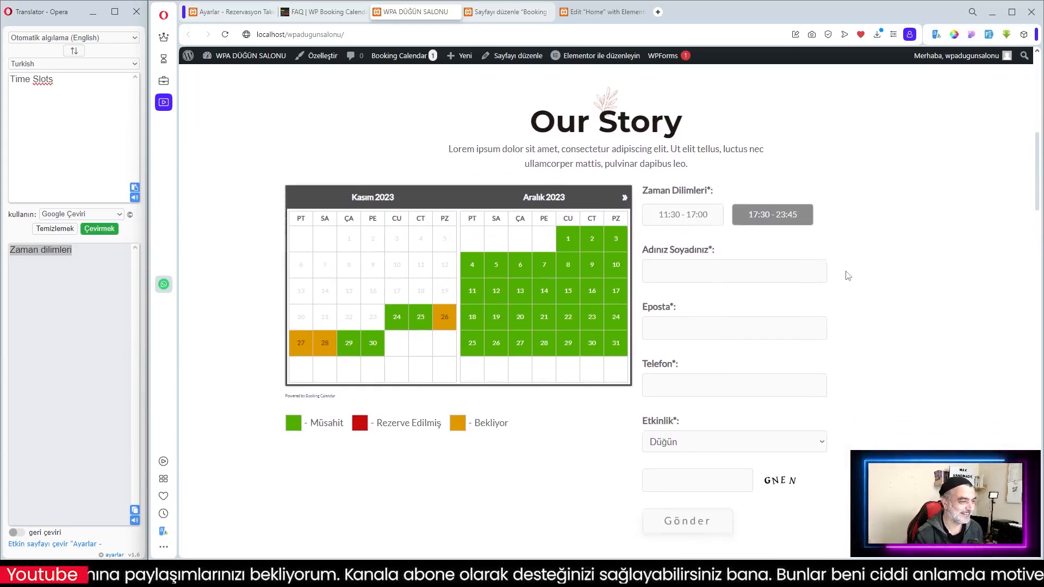
scroll(695, 215, up, 2)
- In the Booking Calendar e-mail settings, translate the new-booking admin e-mail's subject into Turkish and set it to "Yeni rezervasyon"
click(228, 12)
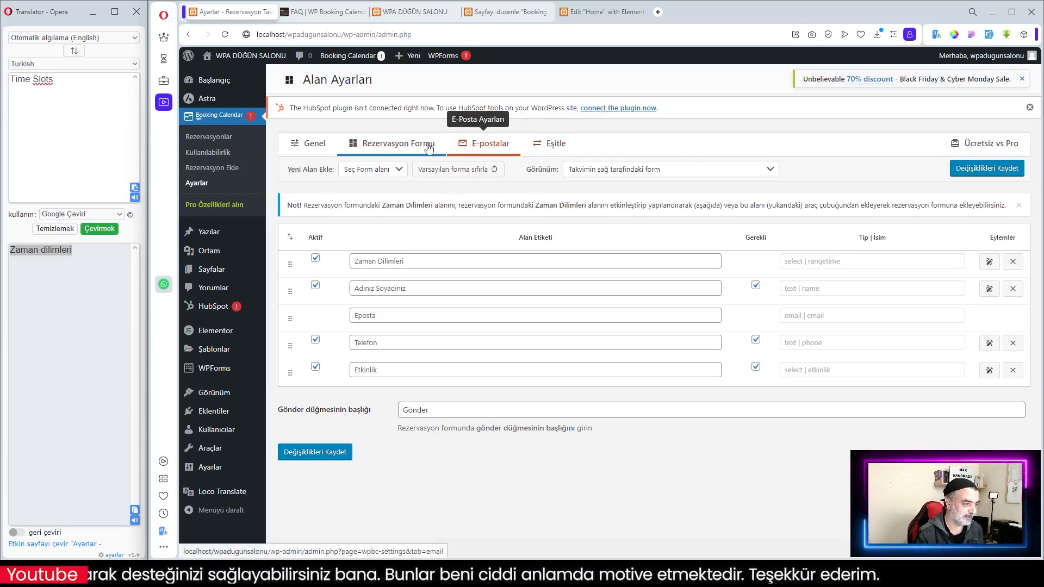
click(485, 146)
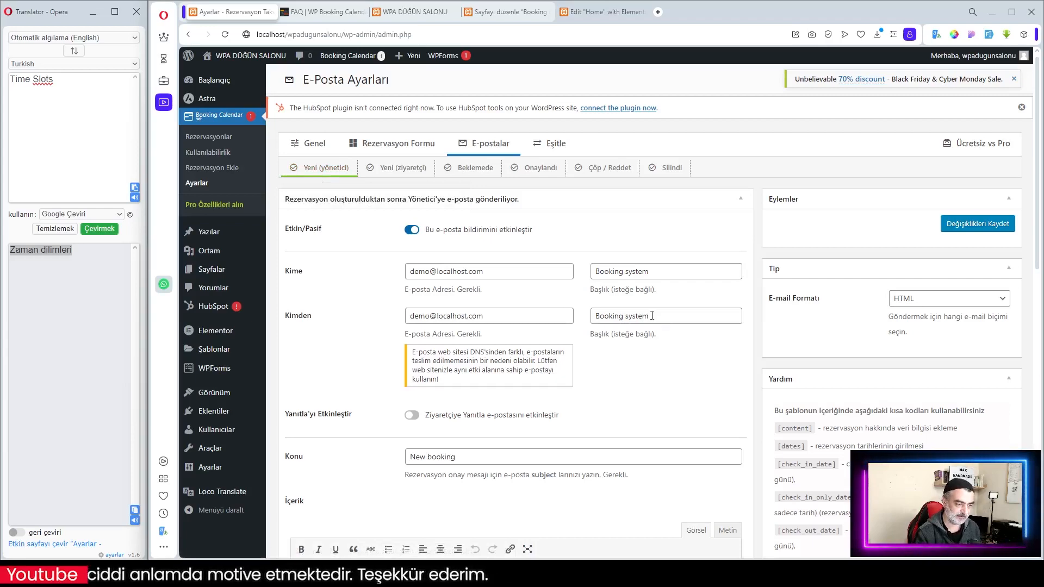
scroll(652, 315, down, 4)
drag(457, 240, 407, 244)
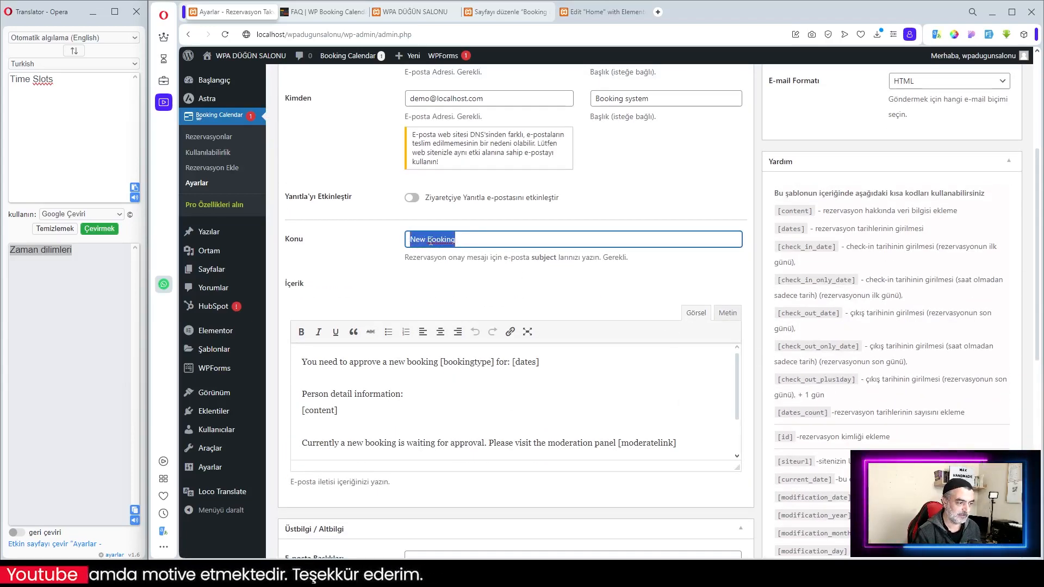
right_click(430, 241)
click(475, 435)
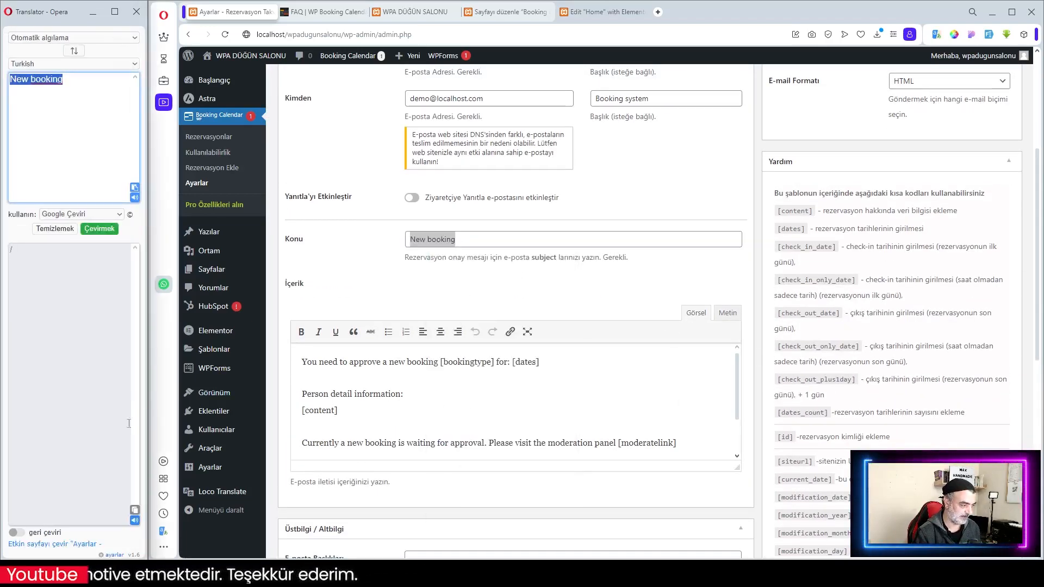
right_click(423, 235)
click(452, 299)
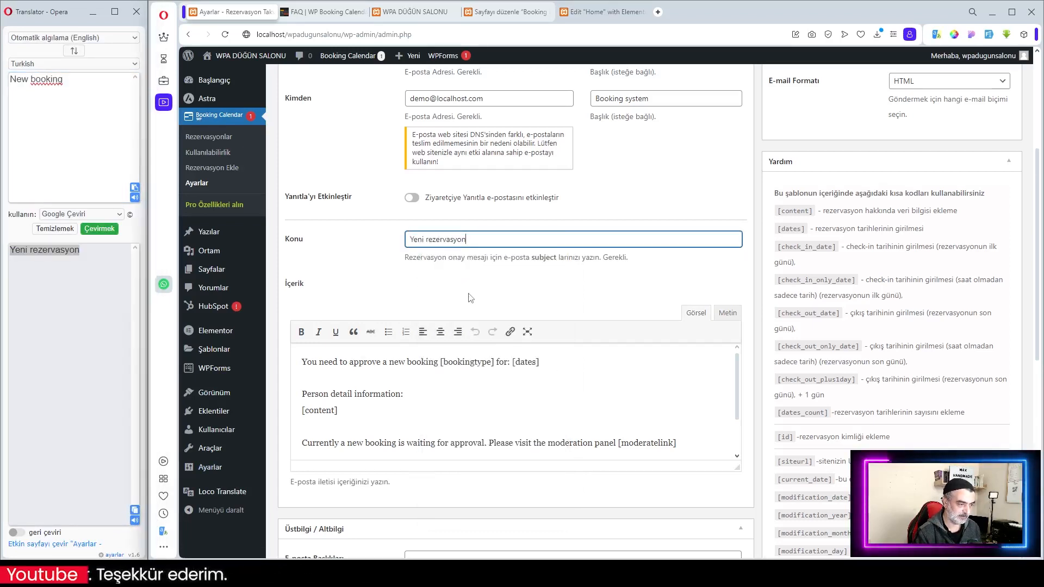
click(512, 298)
- Translate the admin e-mail's full message body into Turkish with the Translator extension
scroll(371, 369, down, 1)
scroll(371, 369, up, 2)
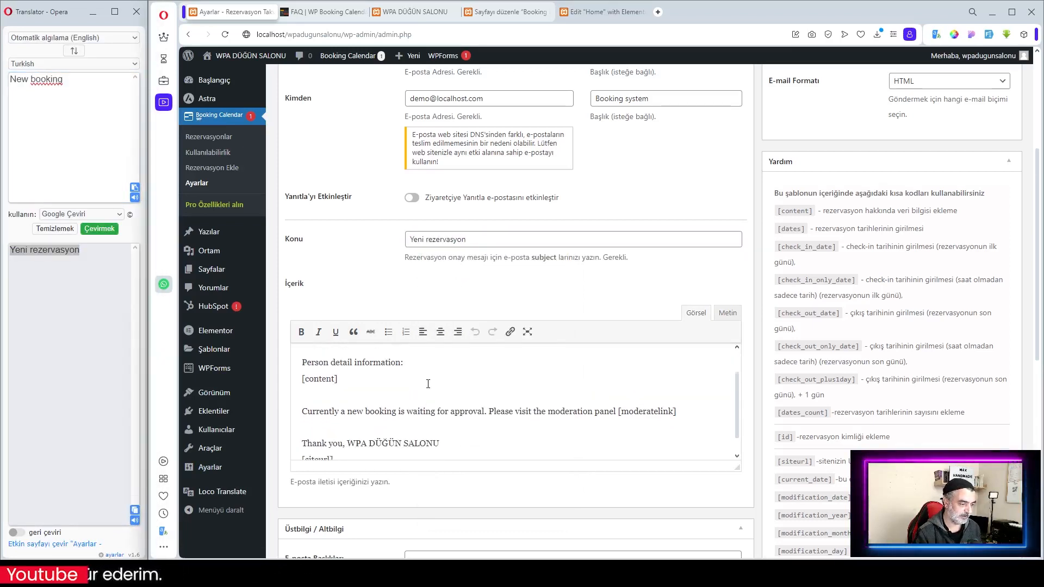
drag(303, 362, 540, 482)
right_click(413, 404)
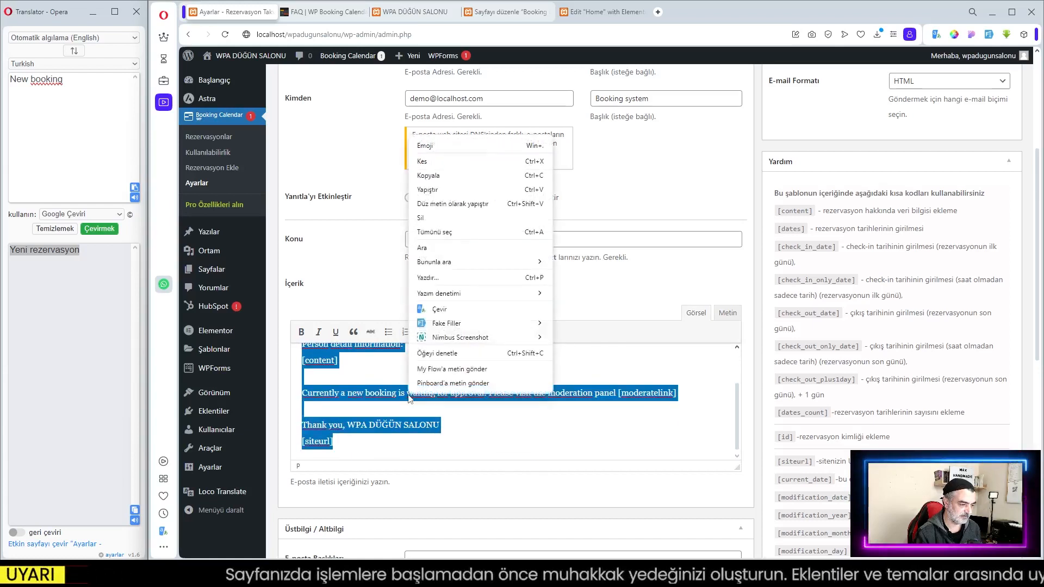
click(440, 312)
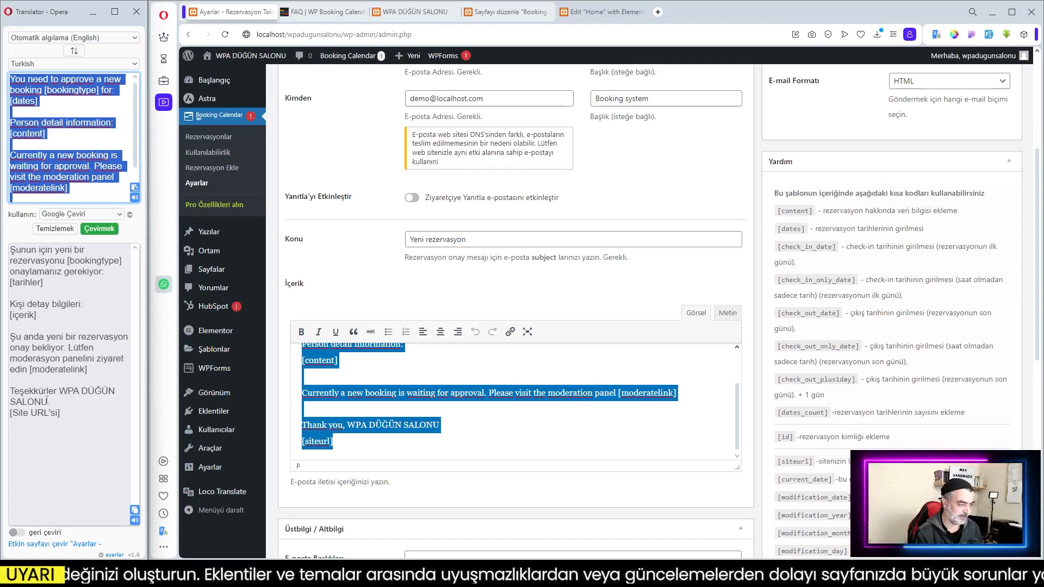
click(516, 422)
- Examine the header, footer and style sections of the e-mail template and the list of available shortcodes, including [check_in_only_date]
scroll(517, 421, down, 2)
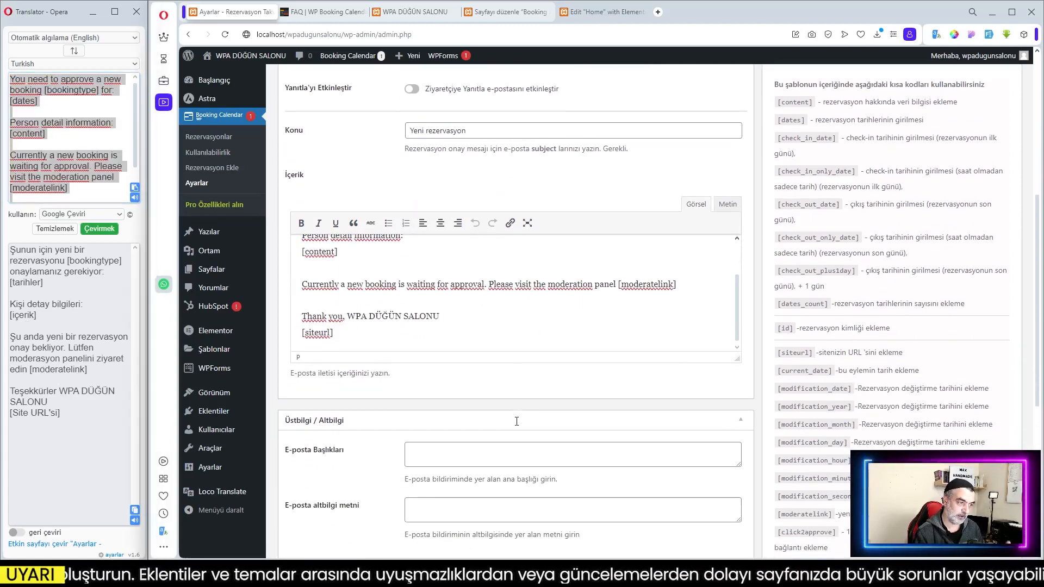
scroll(539, 411, down, 2)
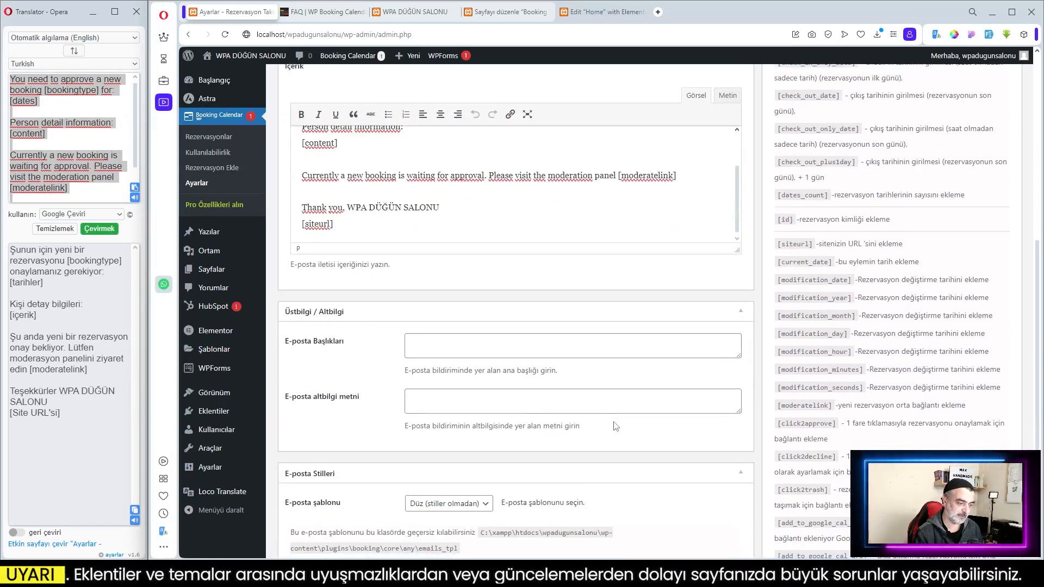
scroll(613, 427, up, 4)
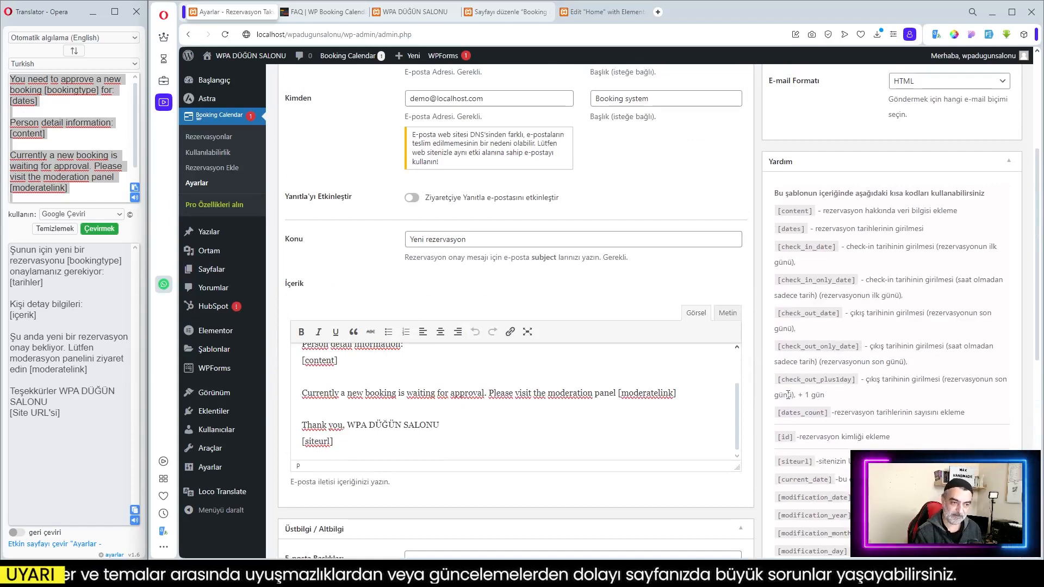
scroll(846, 395, up, 2)
scroll(840, 404, down, 2)
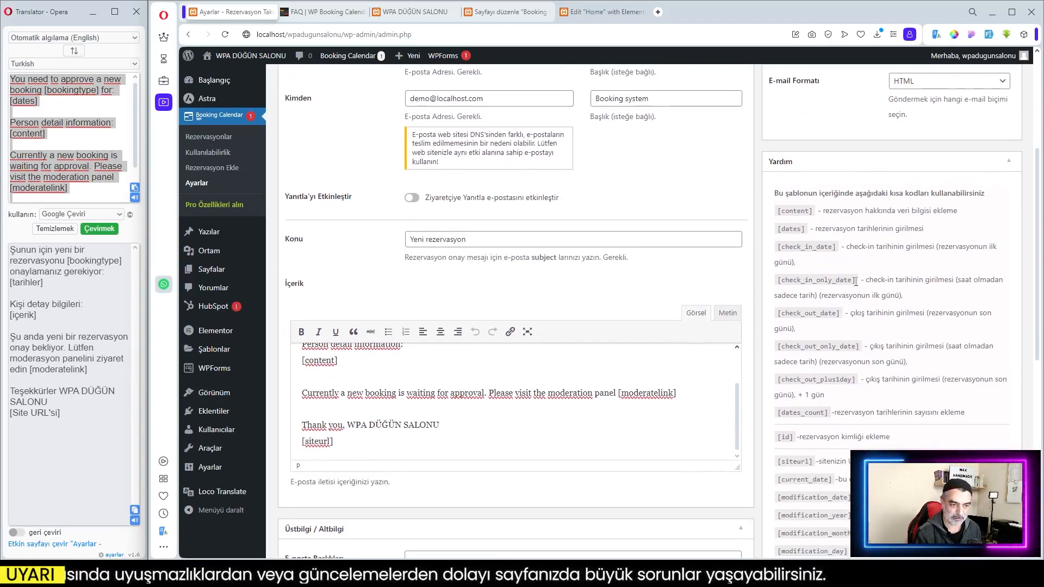
drag(858, 281, 781, 281)
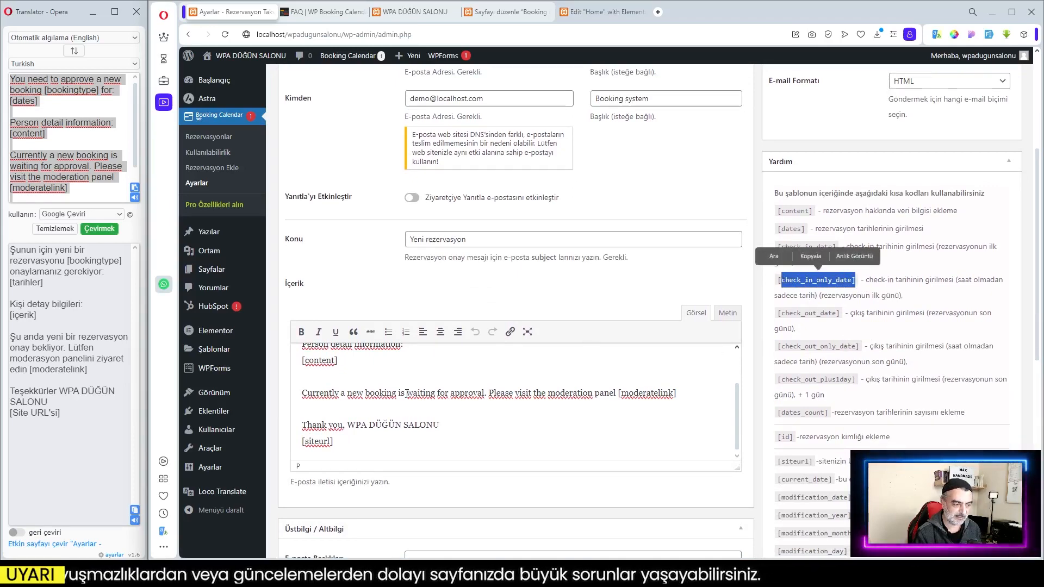
click(571, 424)
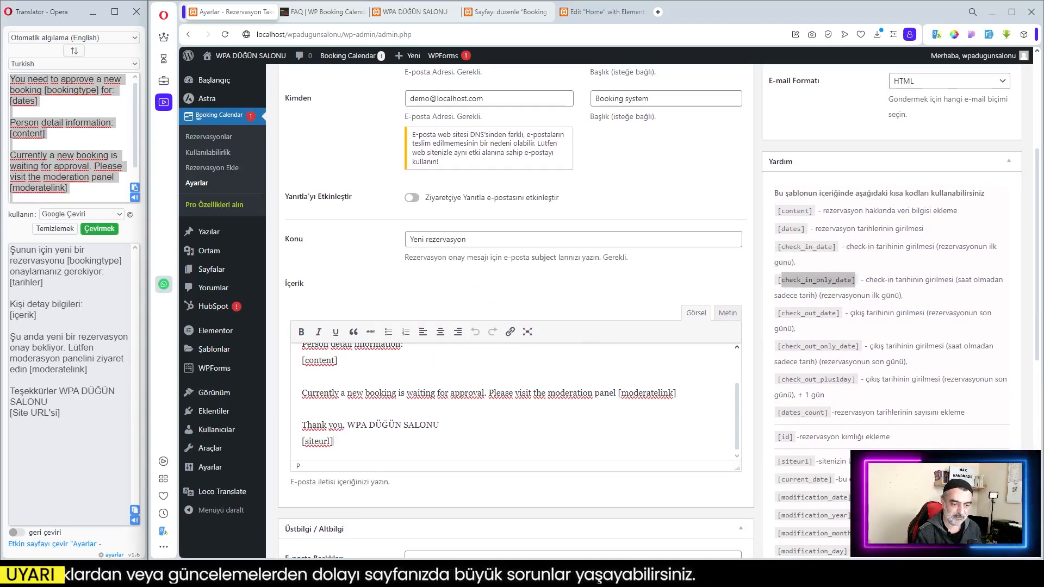
scroll(894, 405, down, 2)
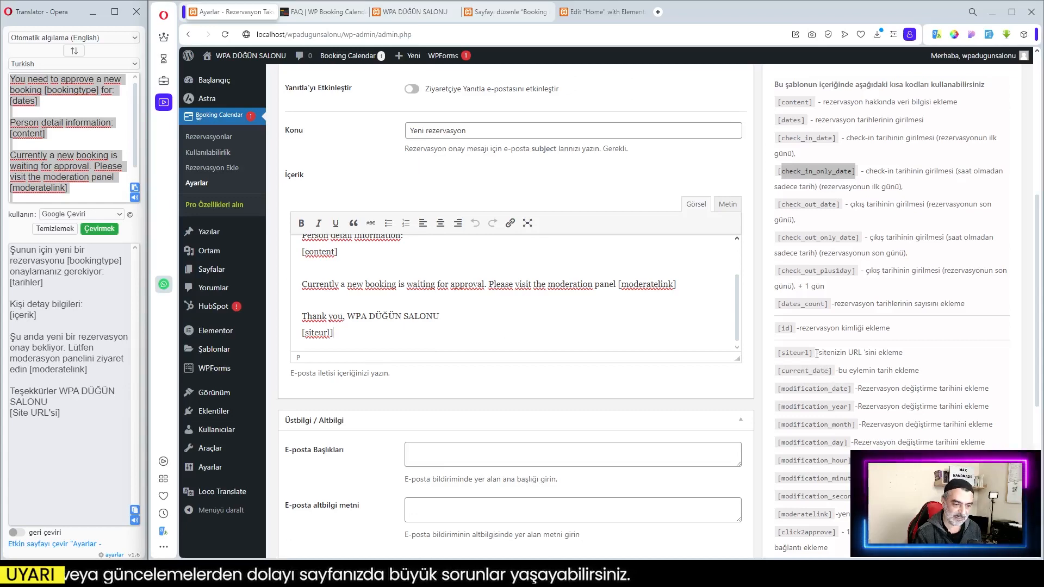
scroll(836, 427, down, 4)
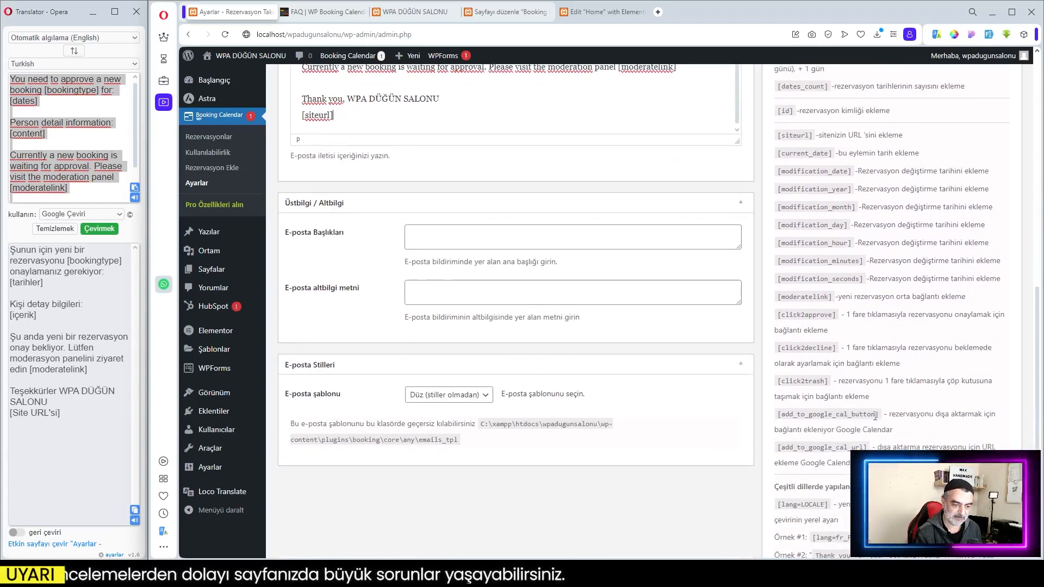
scroll(856, 414, down, 2)
scroll(861, 381, up, 4)
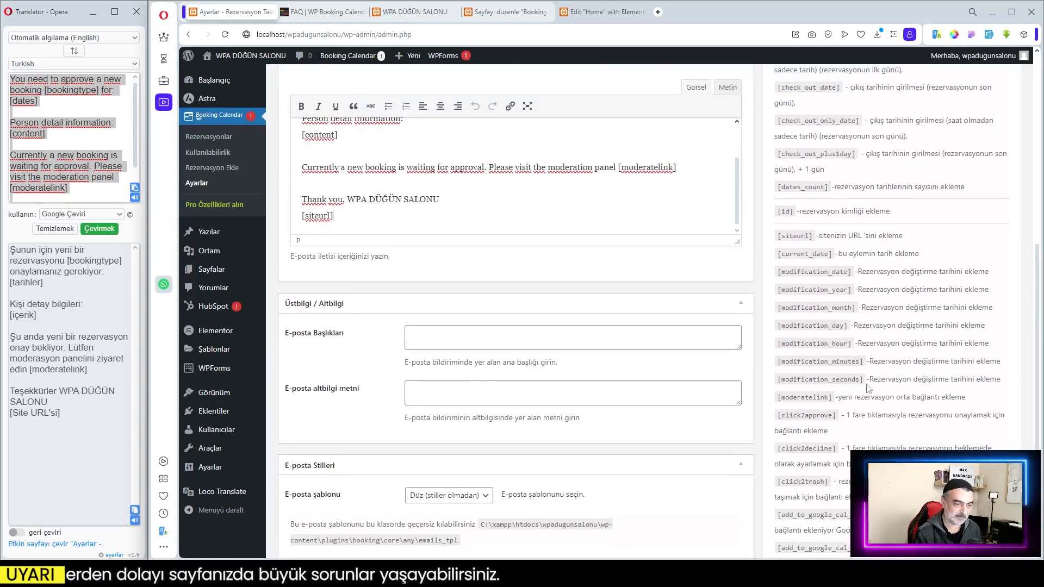
scroll(844, 331, up, 3)
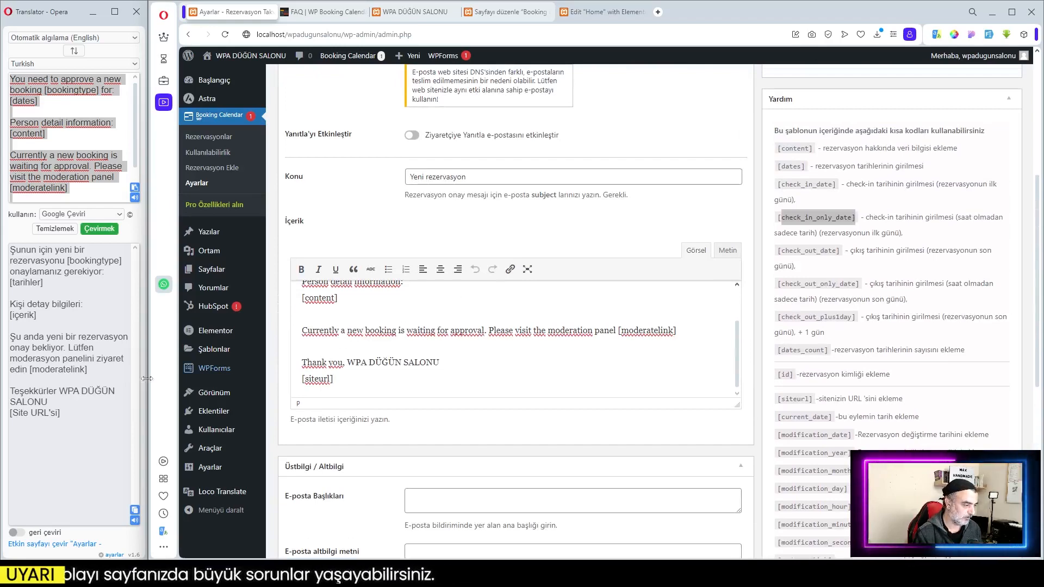
- Copy the Turkish translation, enlarge the e-mail content editor and paste the translated text on a new line below the English message
drag(69, 413, 10, 245)
key(ctrl+c)
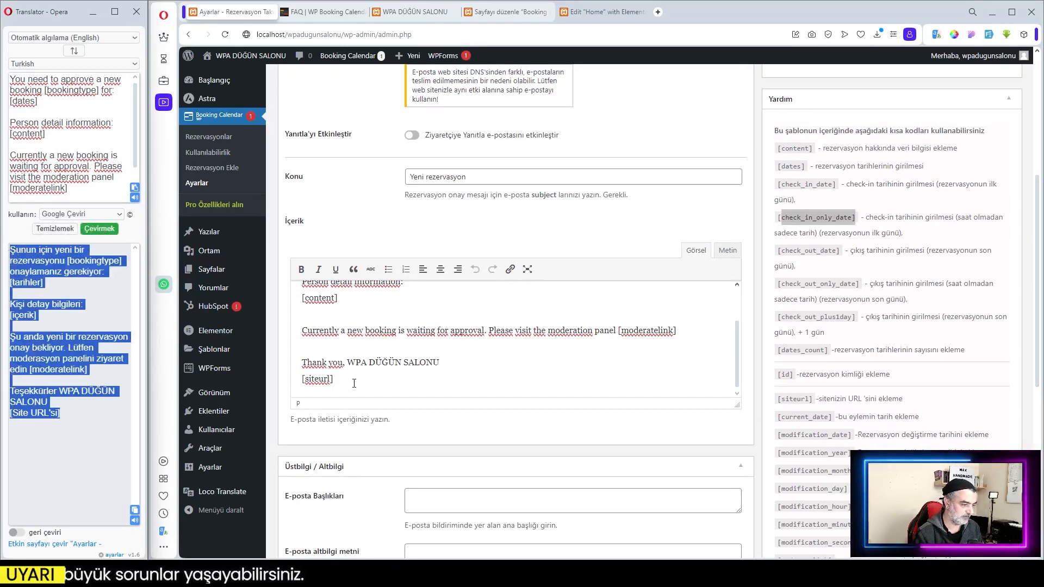
click(354, 383)
key(Return)
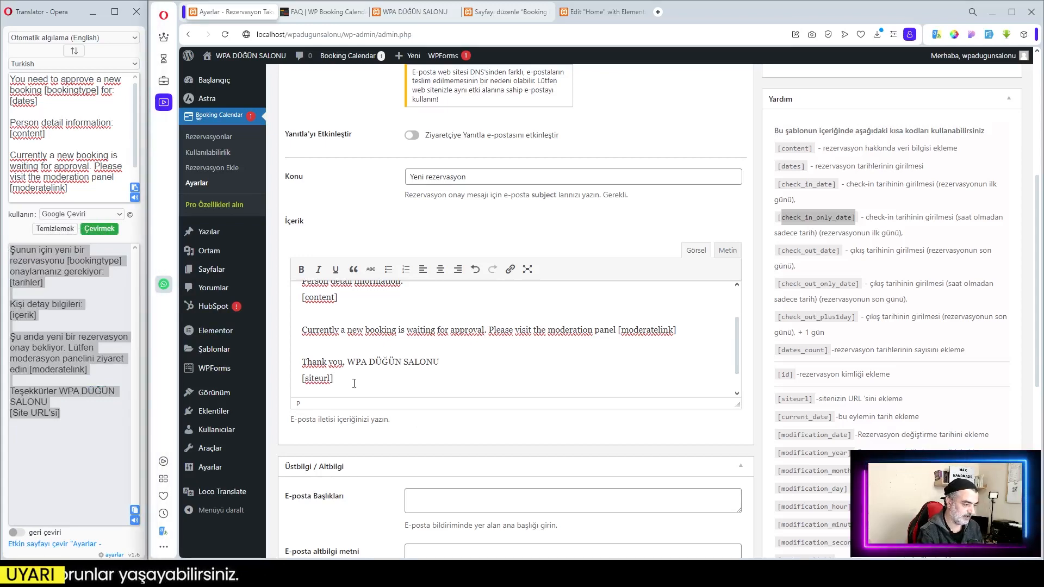
drag(737, 406, 737, 557)
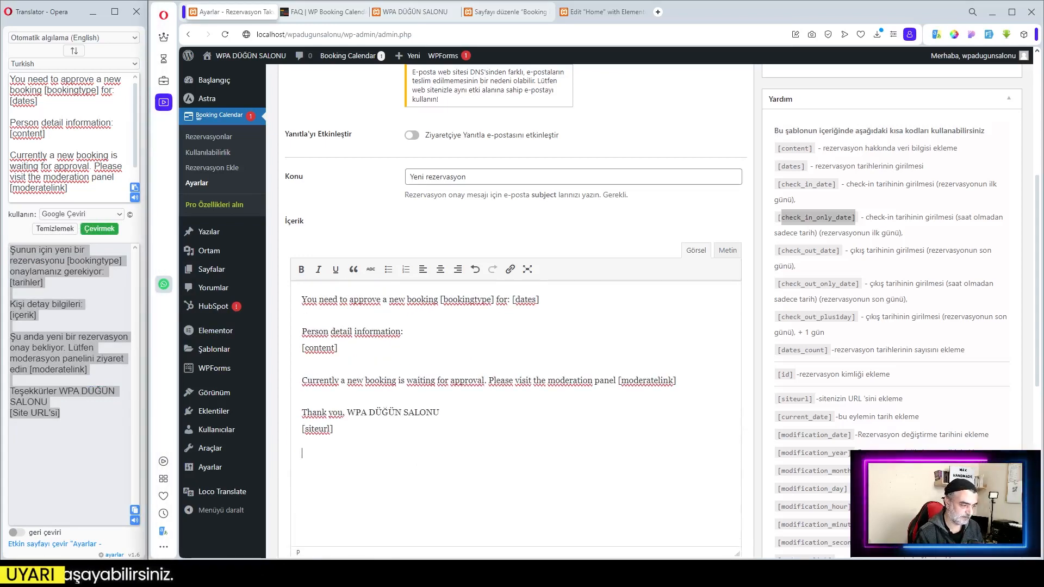
scroll(662, 375, down, 2)
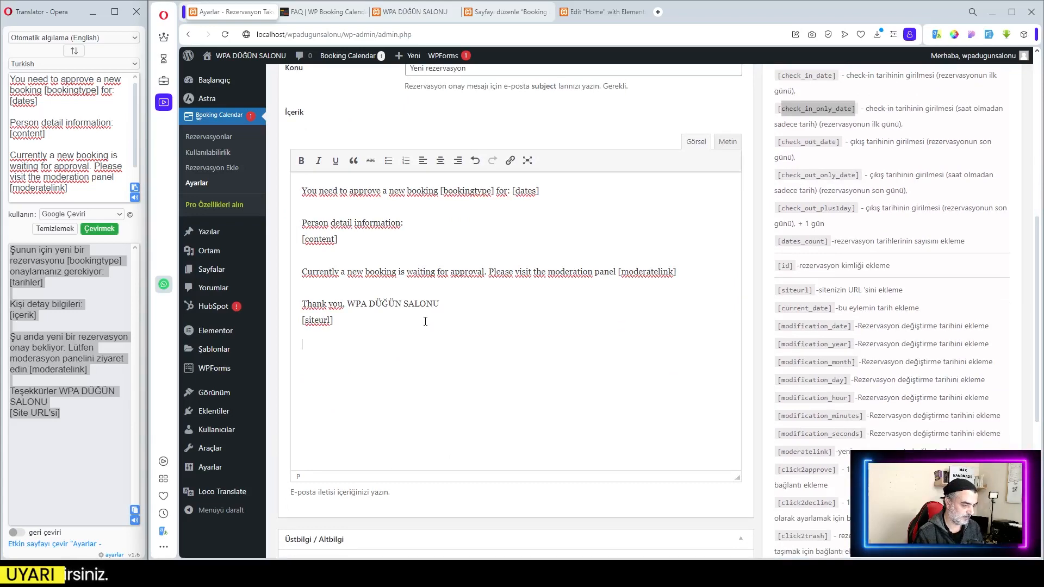
key(ctrl+v)
scroll(361, 318, up, 3)
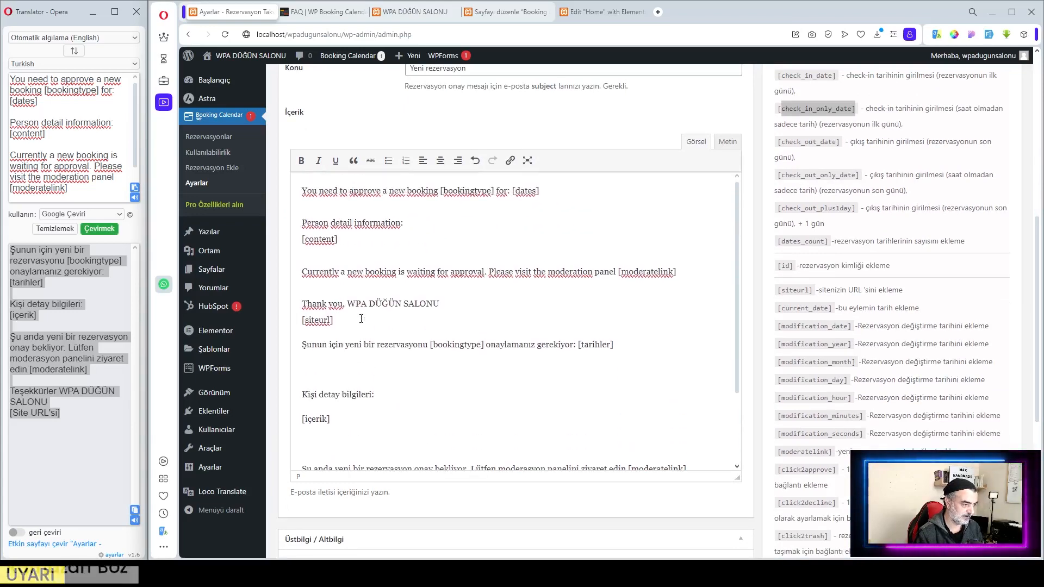
- Restore the original shortcodes in the Turkish message, replacing [içerik] with [content] and [tarihler] with [dates]
drag(338, 239, 303, 240)
key(ctrl+c)
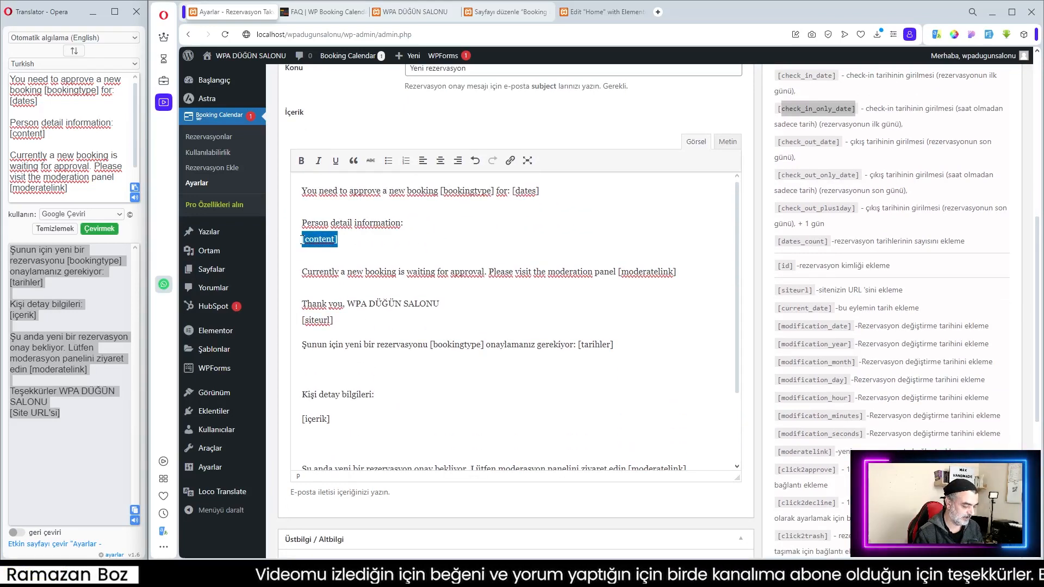
drag(328, 420, 303, 420)
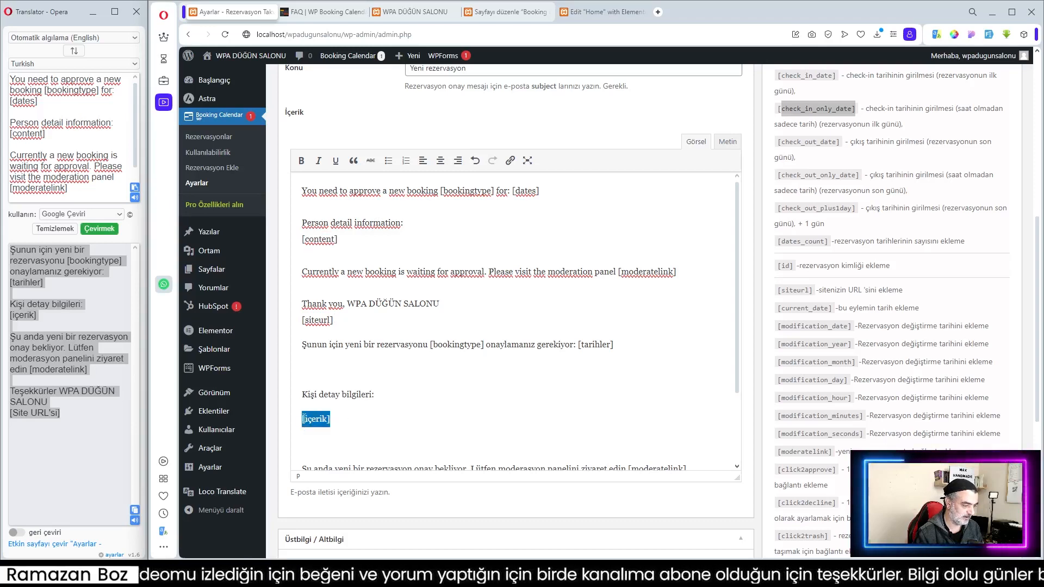
key(ctrl+v)
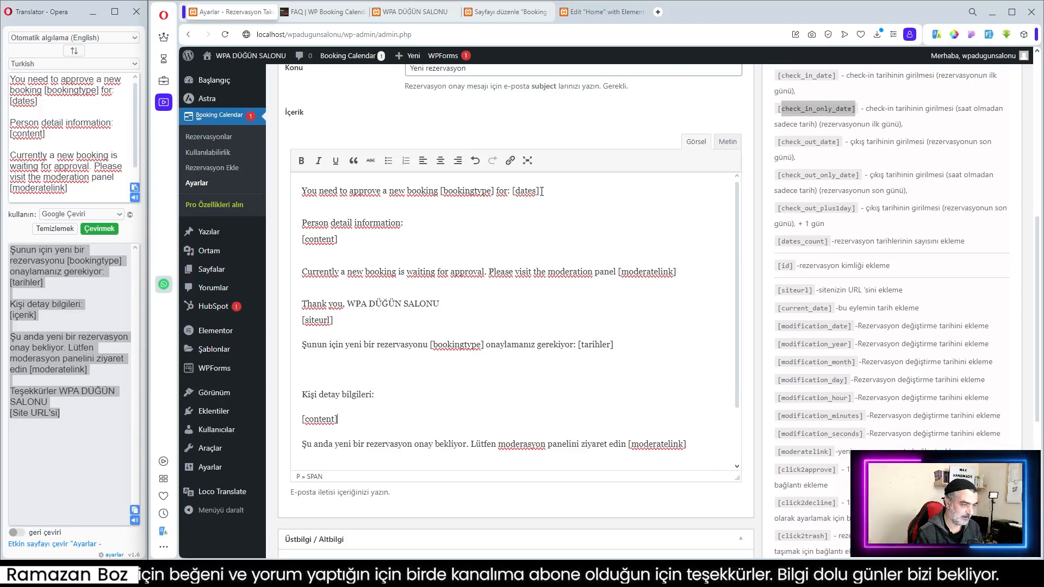
drag(541, 191, 514, 191)
key(ctrl+c)
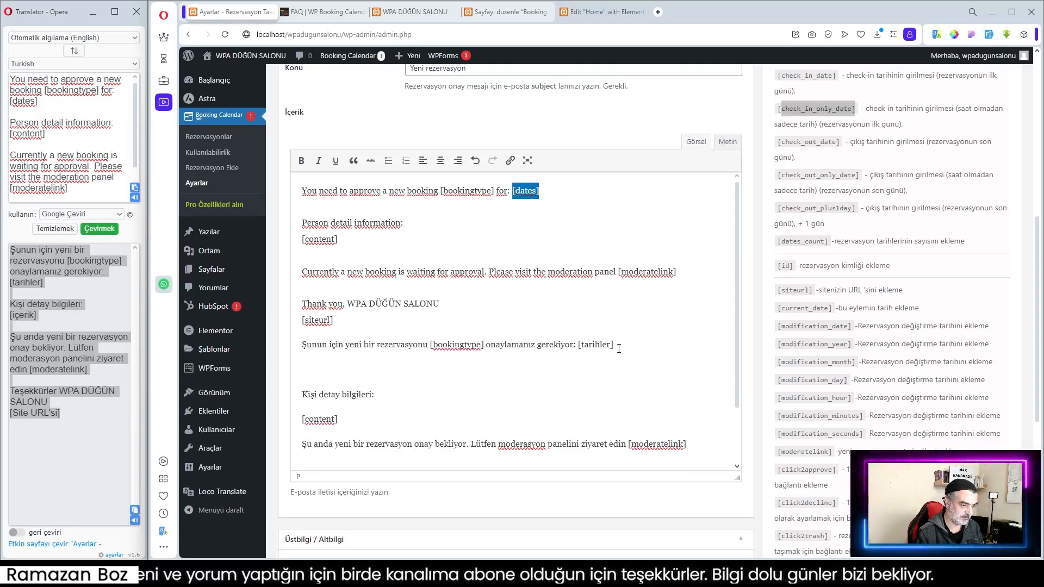
drag(613, 344, 579, 345)
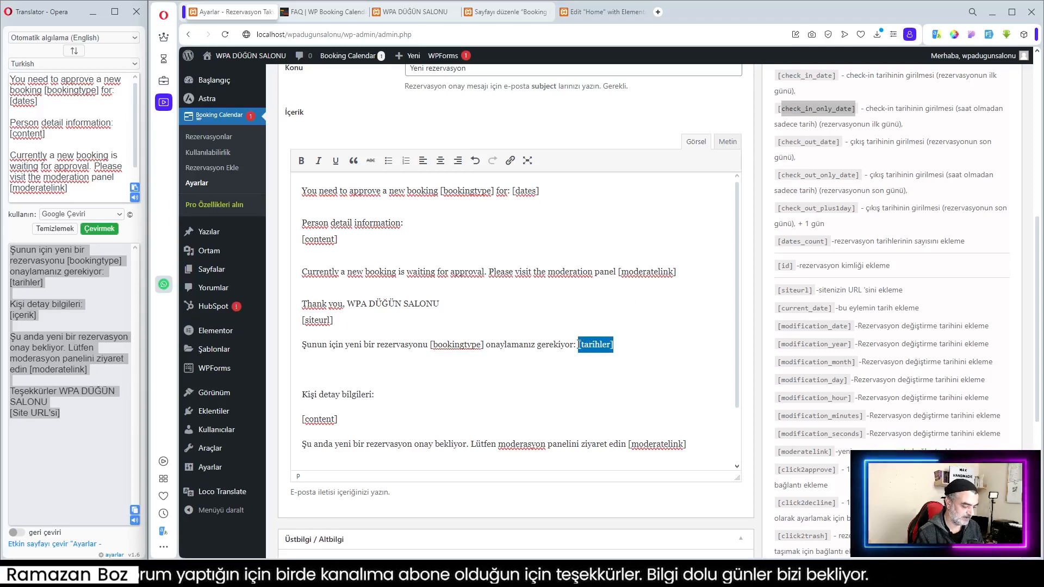
key(ctrl+v)
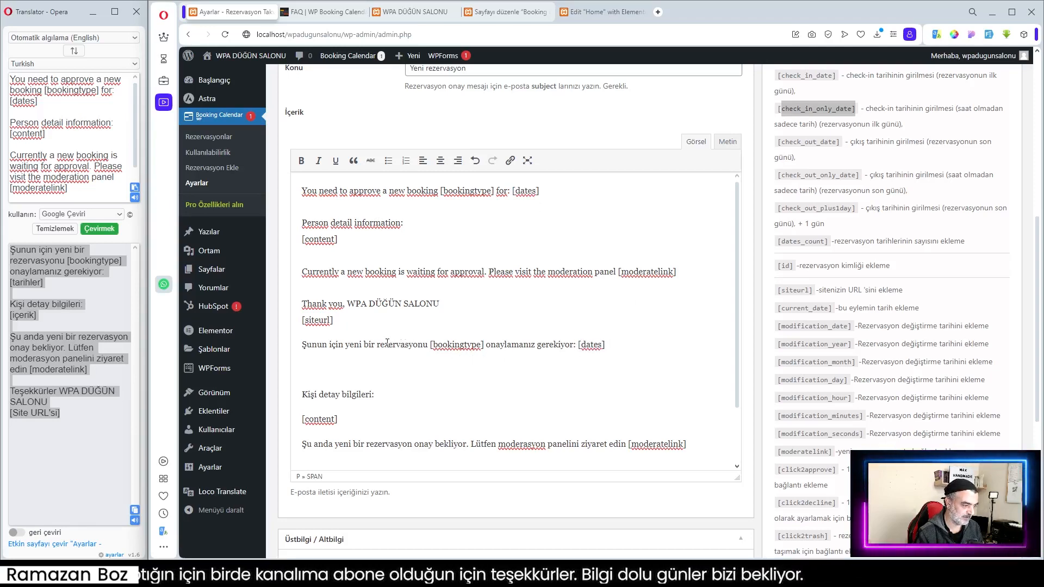
- Replace [Site URL'si] at the end of the Turkish message with the [siteurl] shortcode copied from the English text
scroll(452, 348, down, 2)
drag(337, 268, 302, 266)
key(ctrl+c)
scroll(315, 326, down, 1)
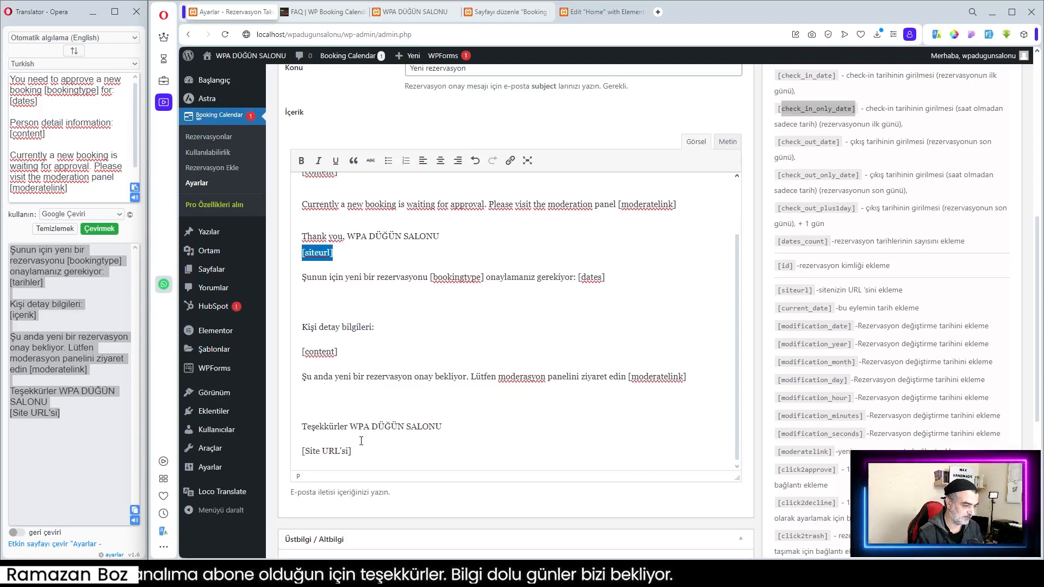
drag(351, 451, 303, 451)
key(ctrl+v)
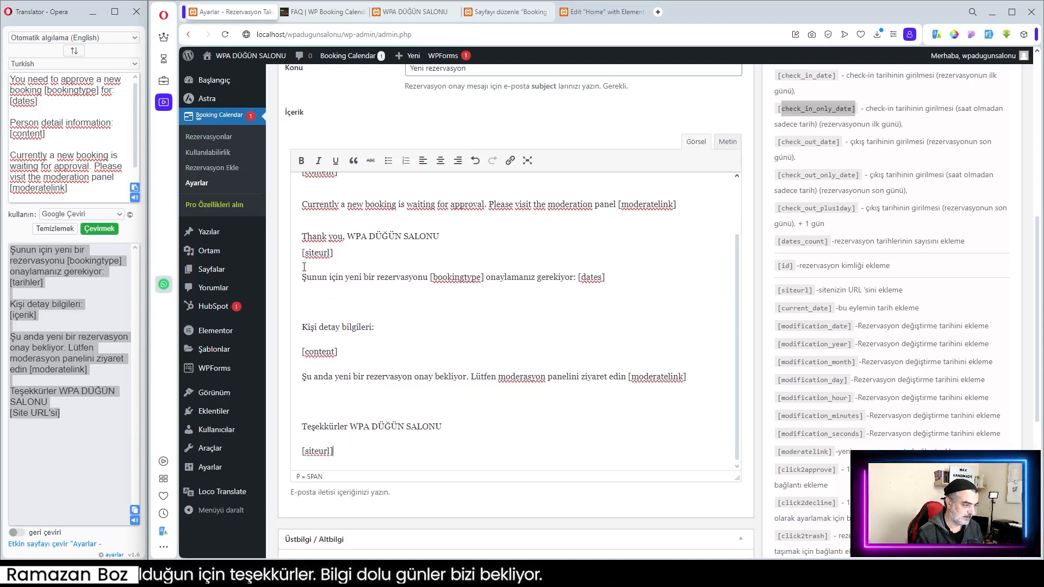
- Delete the English message above the Turkish text and remove the extra blank lines between the Turkish paragraphs
drag(303, 279, 284, 151)
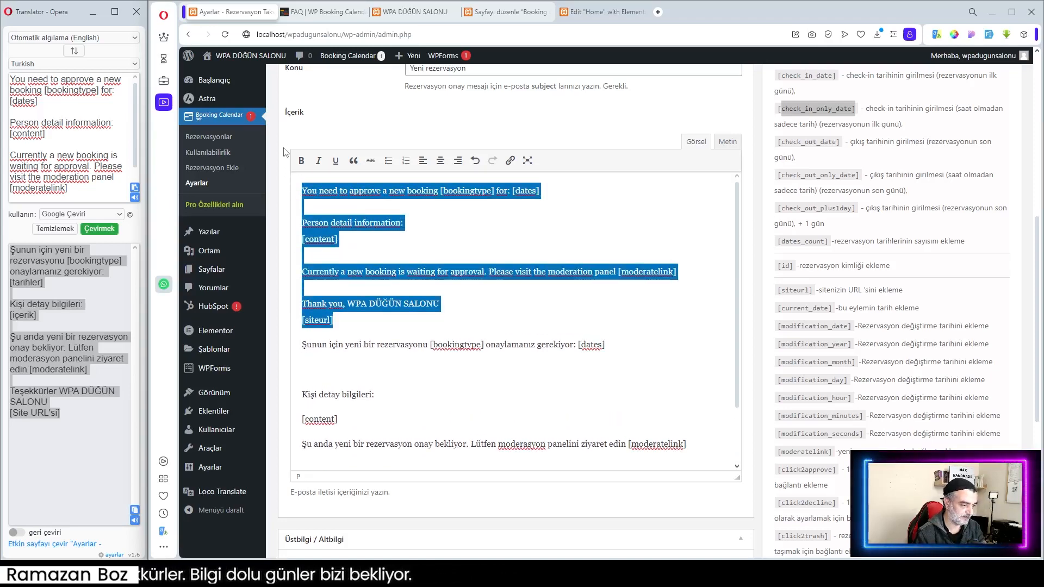
key(Delete)
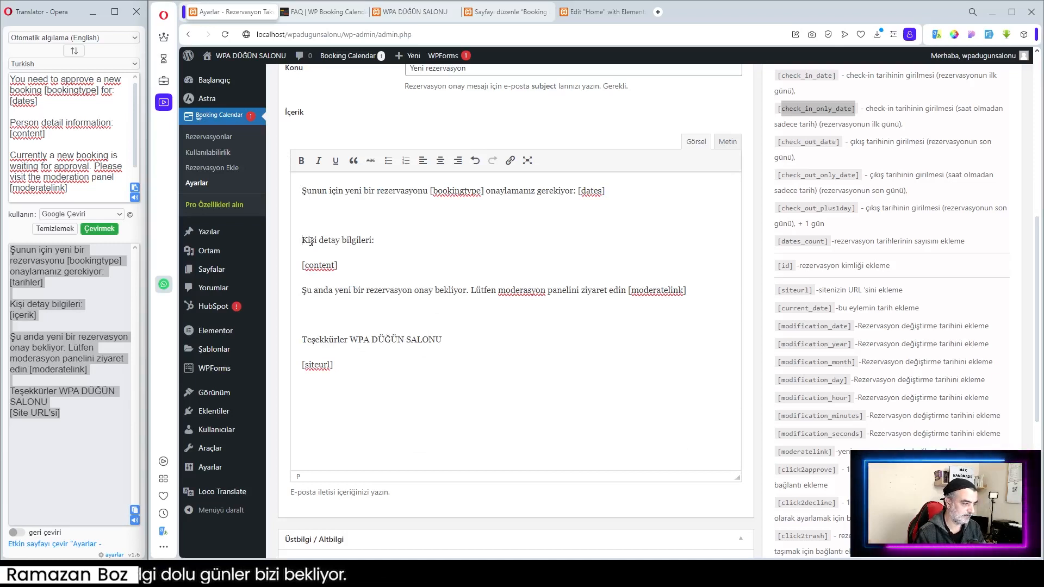
key(BackSpace)
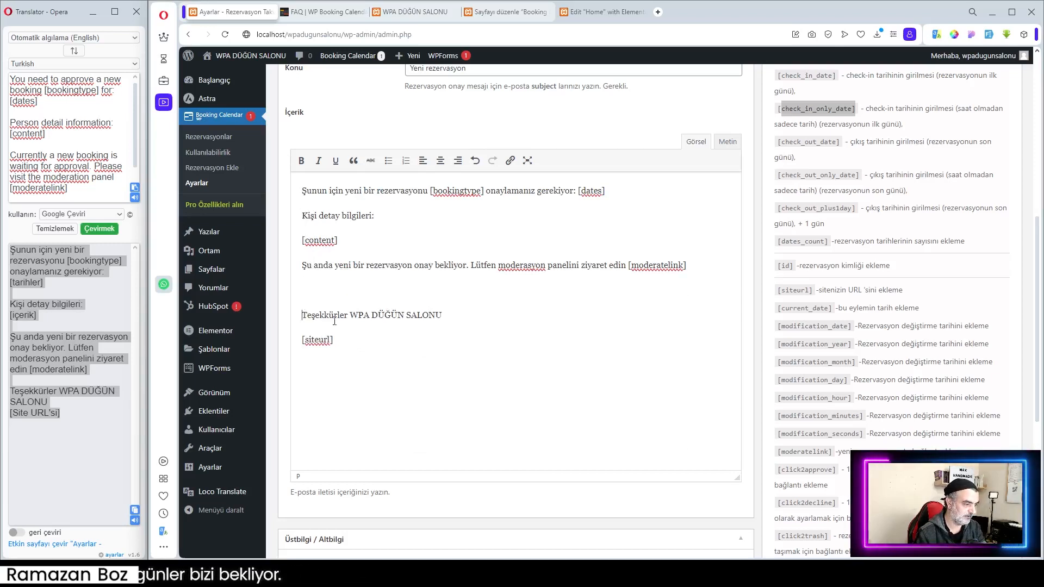
key(BackSpace)
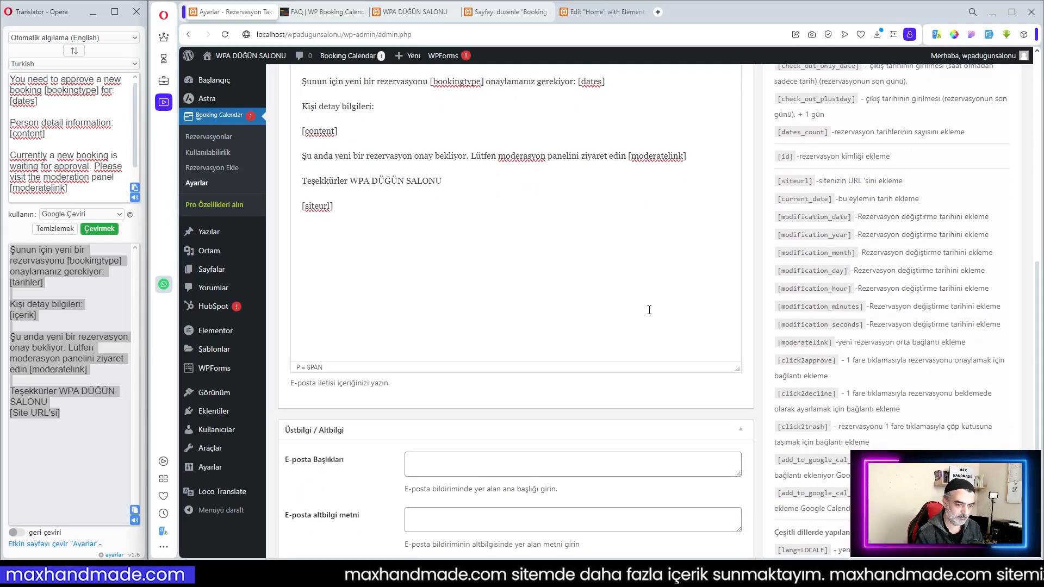
- Examine the e-mail header and footer text fields and the available e-mail template styles
scroll(647, 308, down, 5)
click(469, 298)
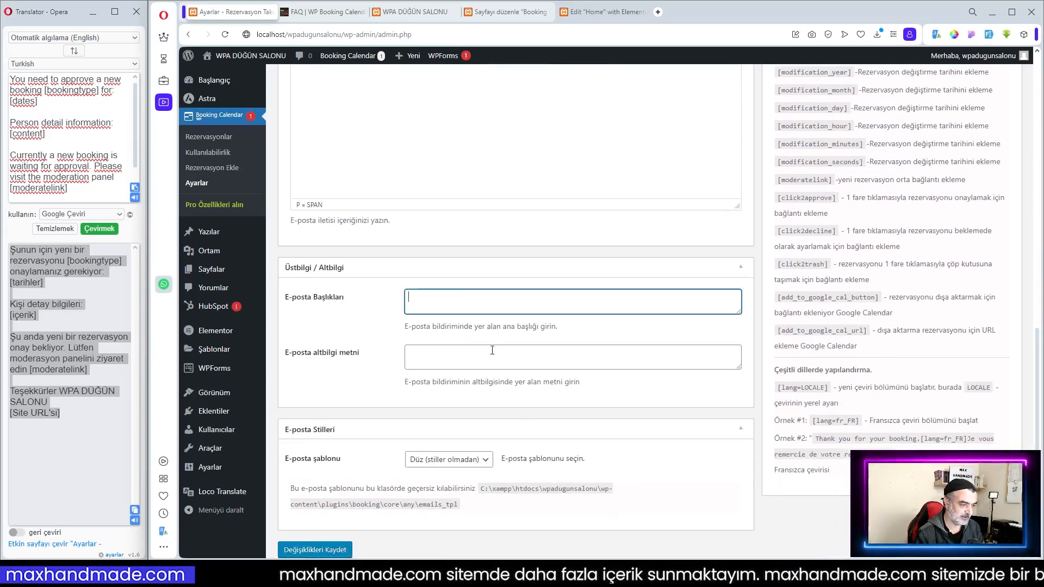
click(470, 363)
scroll(470, 363, down, 1)
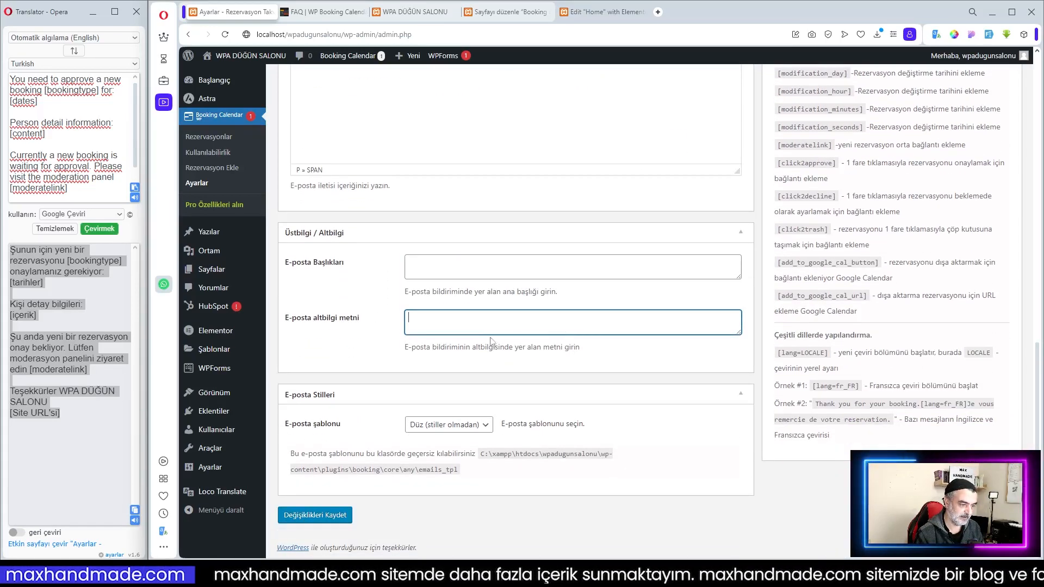
click(434, 428)
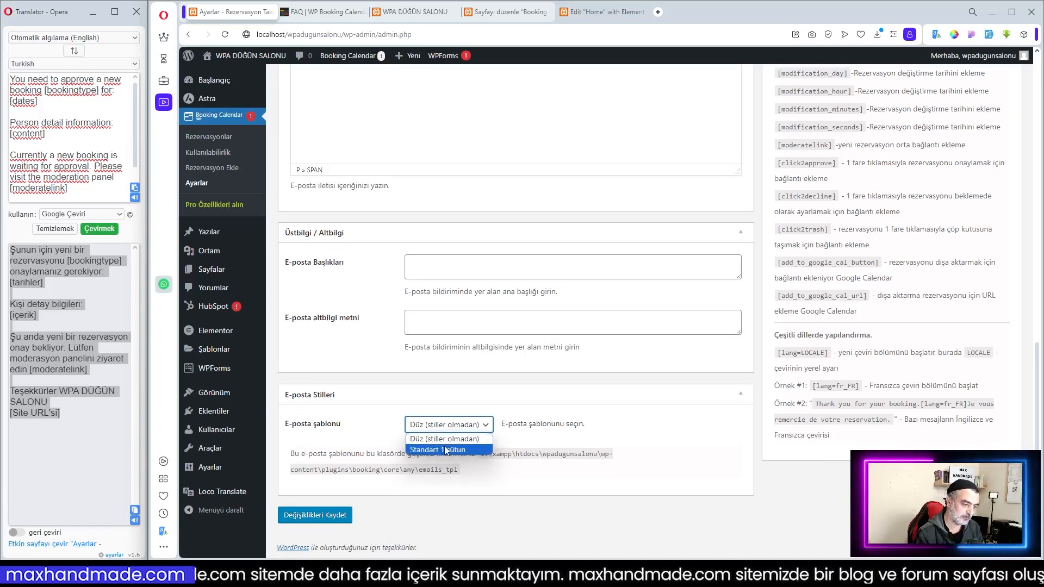
click(652, 433)
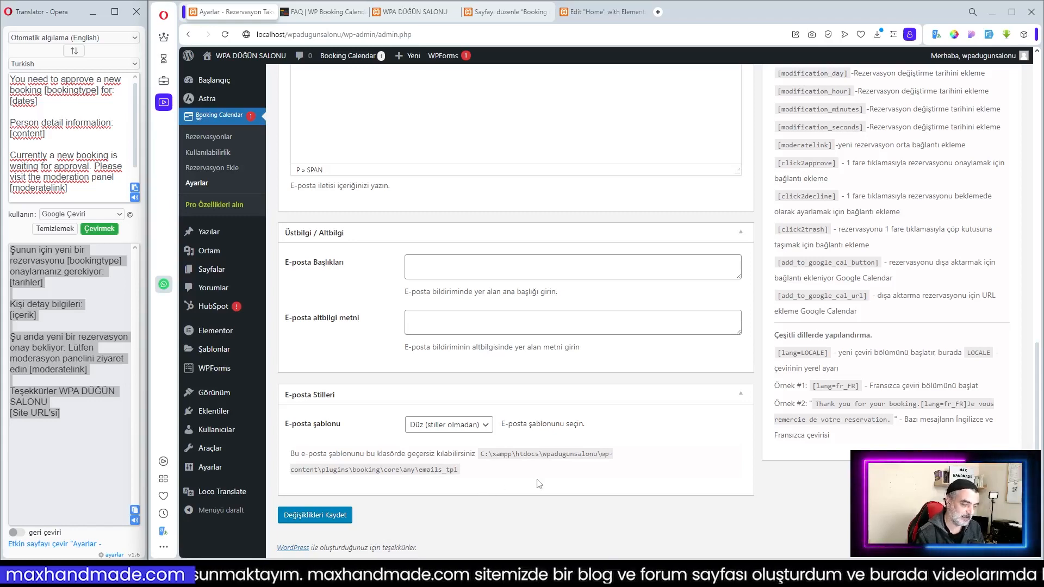
- Translate the recipient title "Booking system" into Turkish and replace it with "Rezervasyon sistemi"
scroll(677, 457, up, 15)
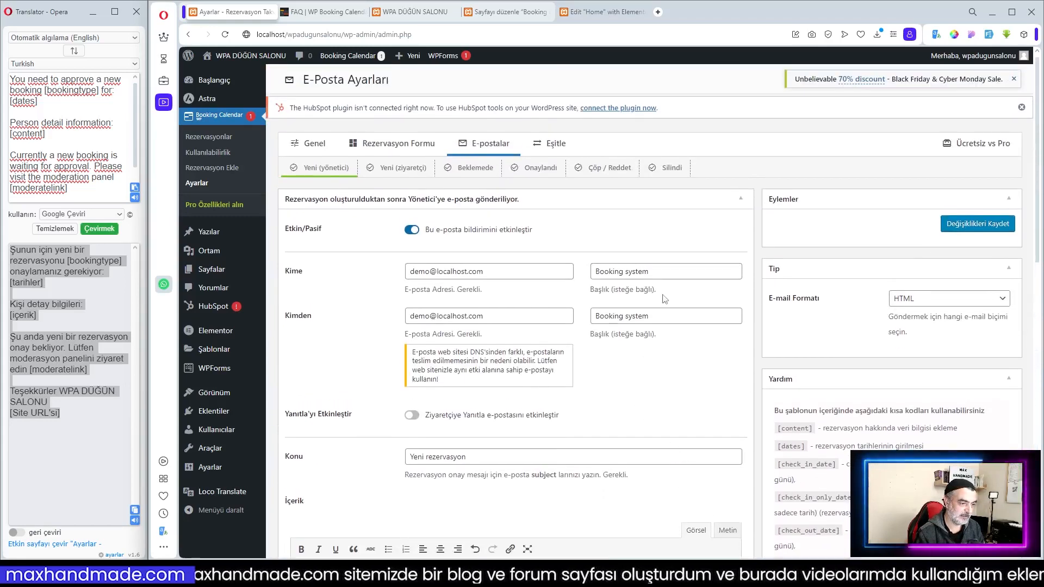
drag(653, 272, 582, 277)
right_click(612, 272)
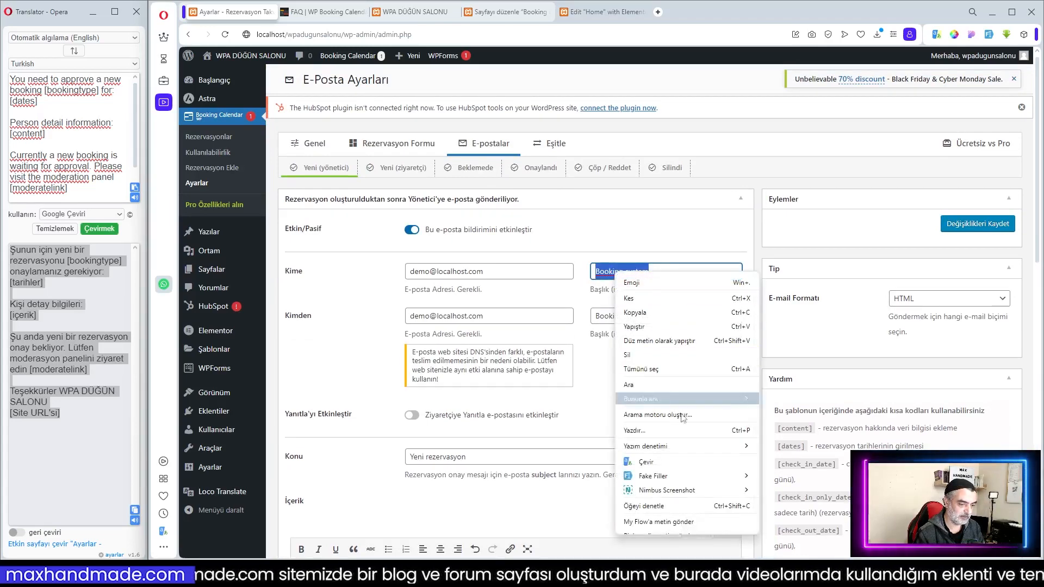
click(678, 463)
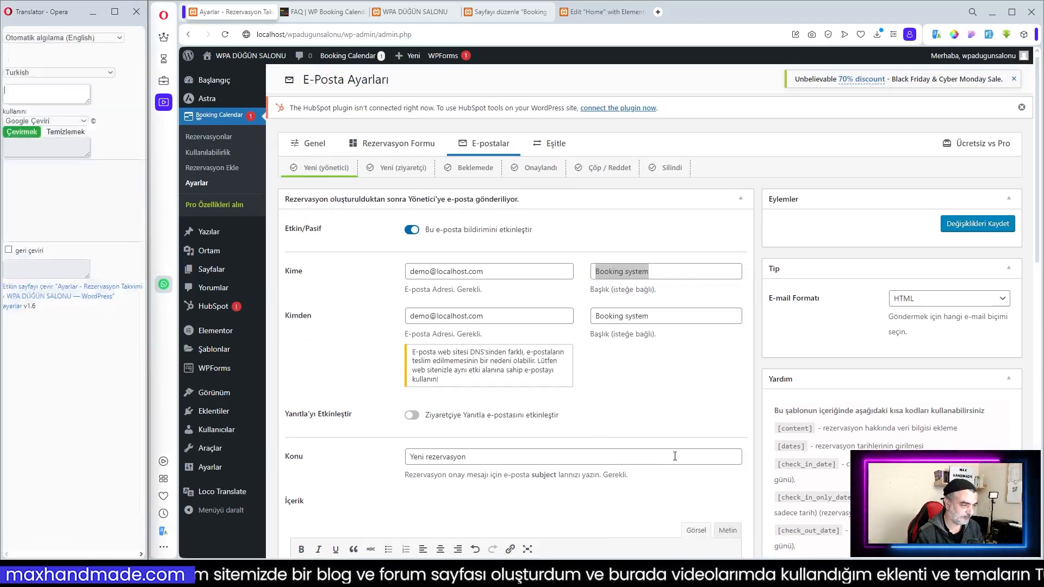
click(134, 510)
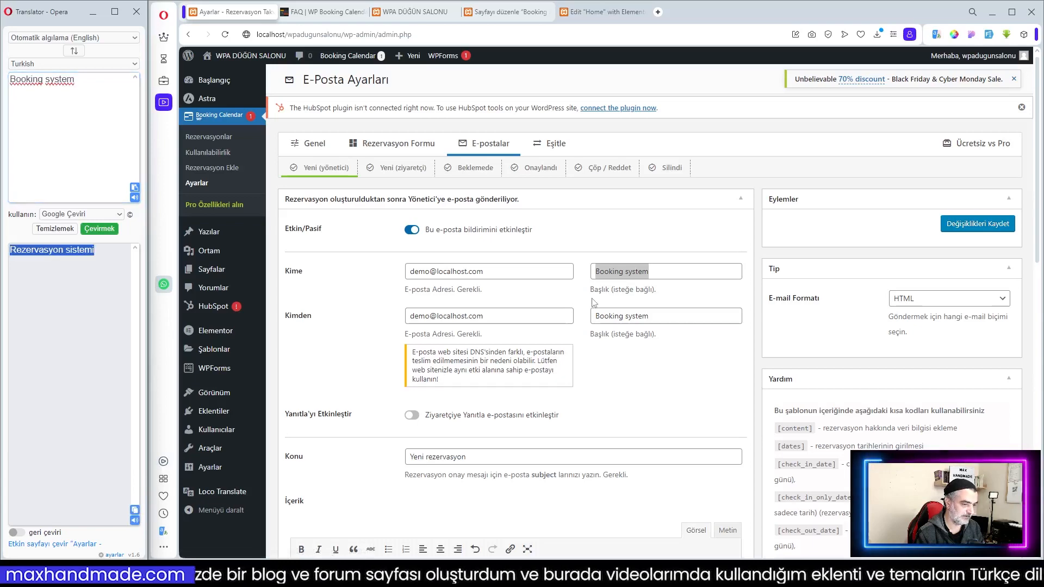
right_click(622, 272)
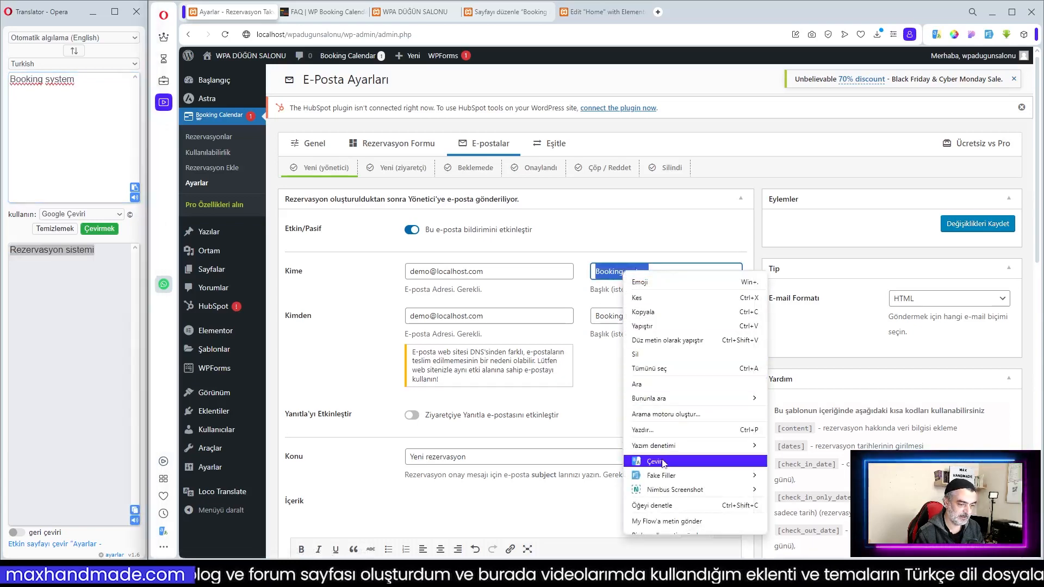
click(649, 326)
- Set the sender title to "Rezervasyon sistemi" as well and save the new-booking admin e-mail settings
drag(662, 316, 571, 316)
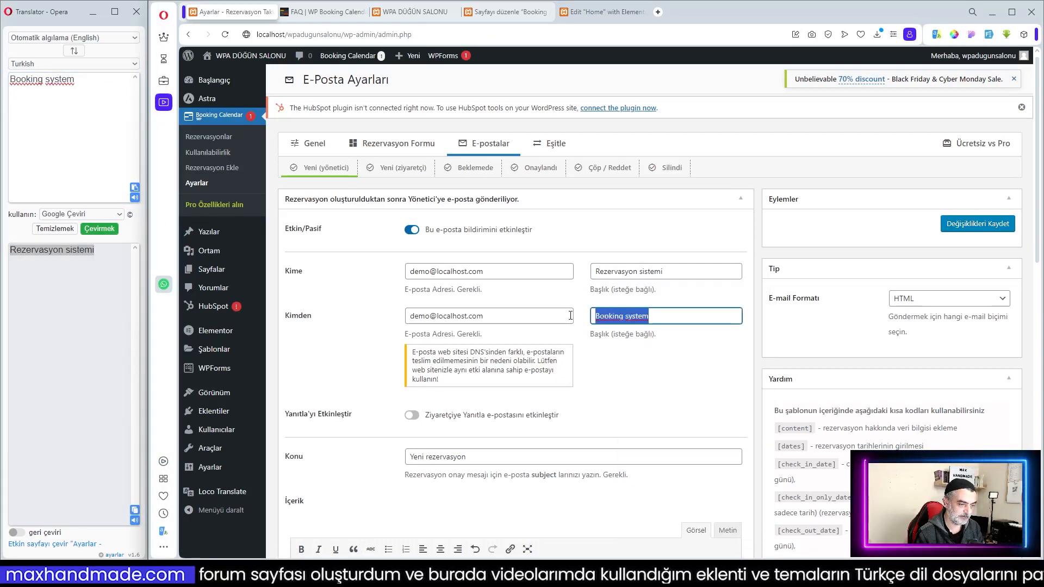
right_click(616, 318)
click(642, 95)
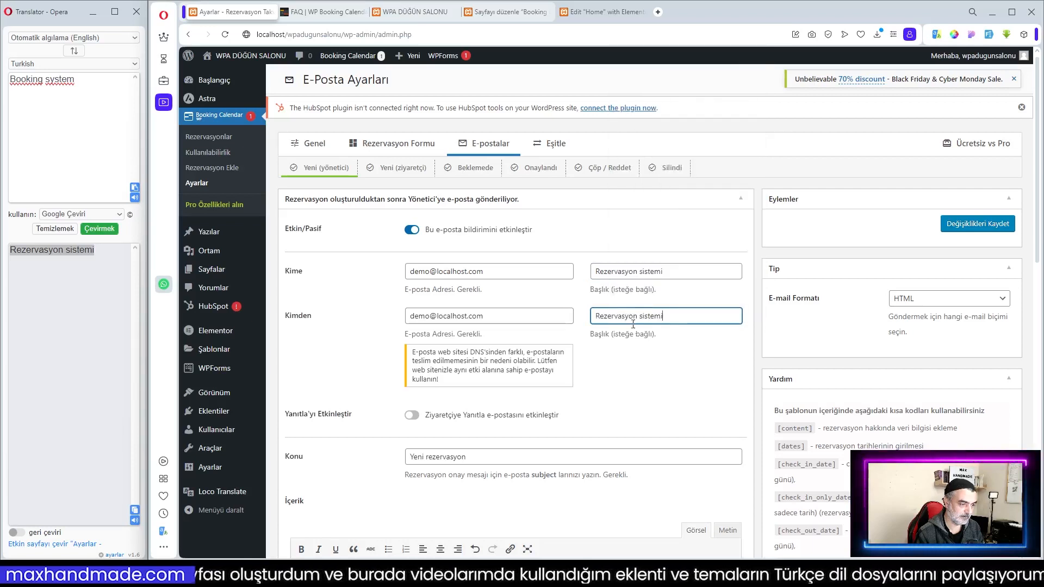
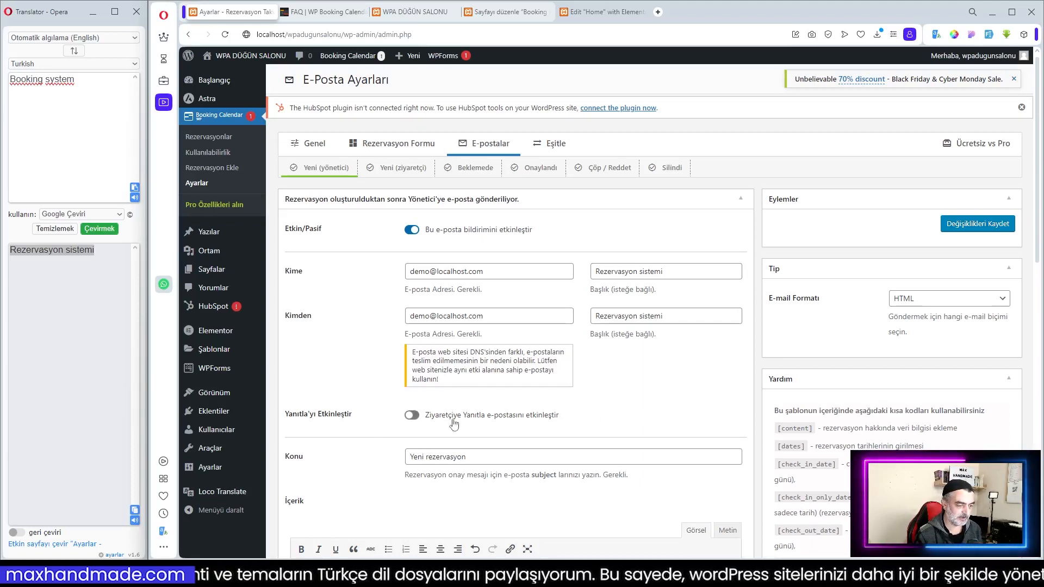
click(976, 227)
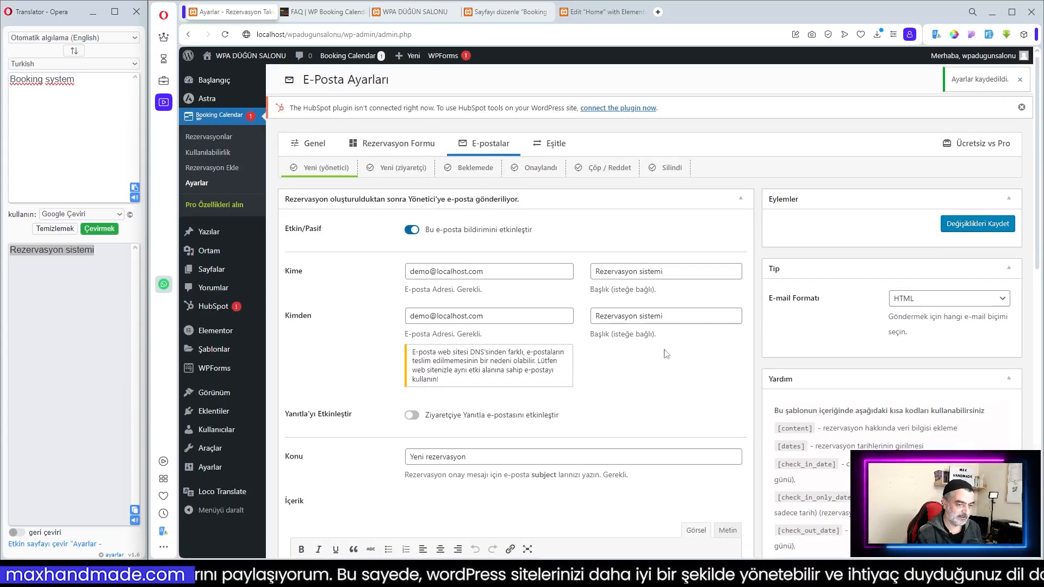
scroll(698, 435, down, 5)
scroll(698, 435, up, 5)
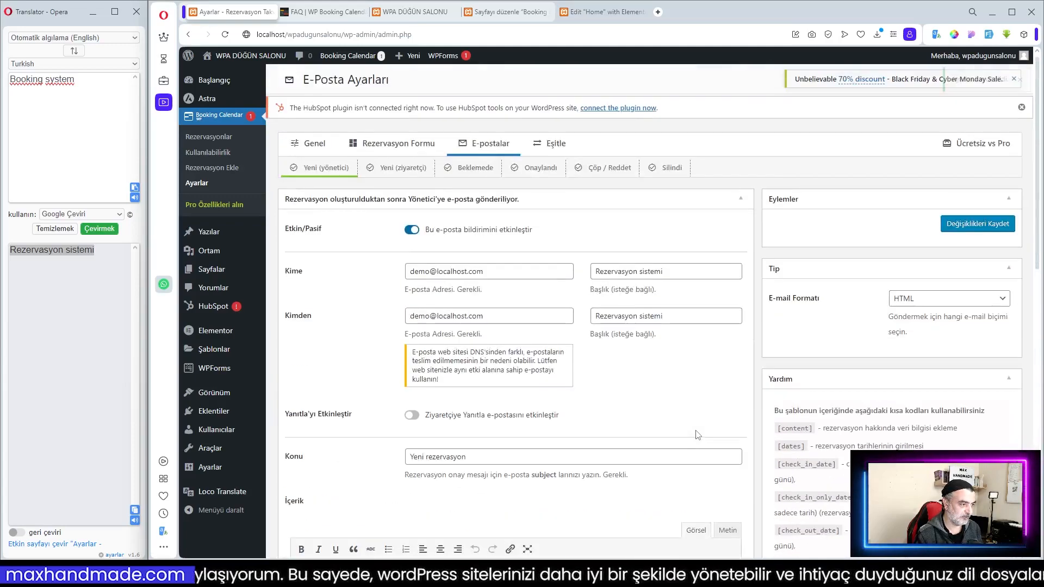
- Open the new-booking visitor e-mail template and translate its English message content into Turkish
click(392, 171)
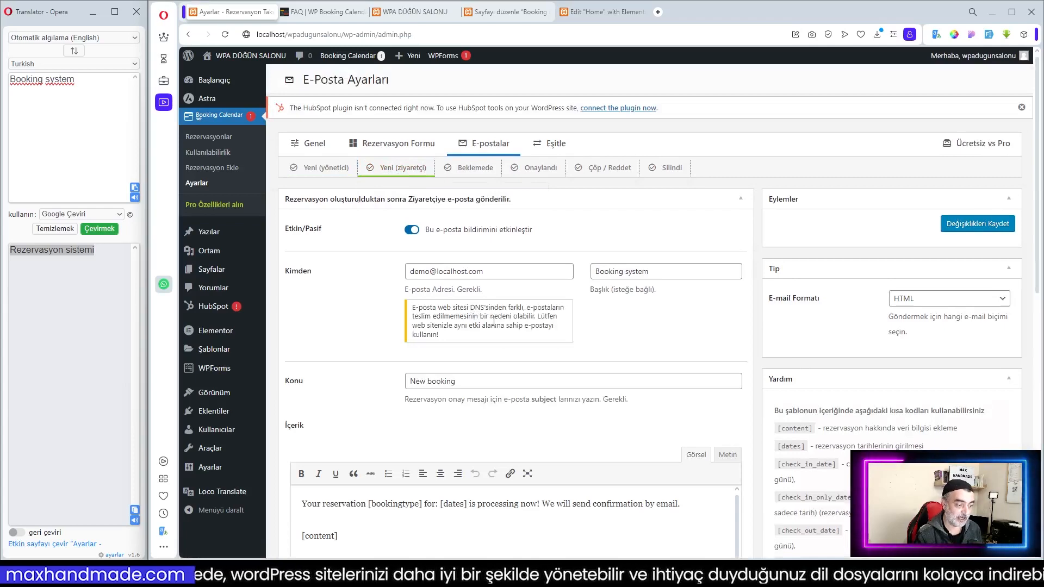
drag(460, 381, 408, 381)
scroll(493, 380, down, 1)
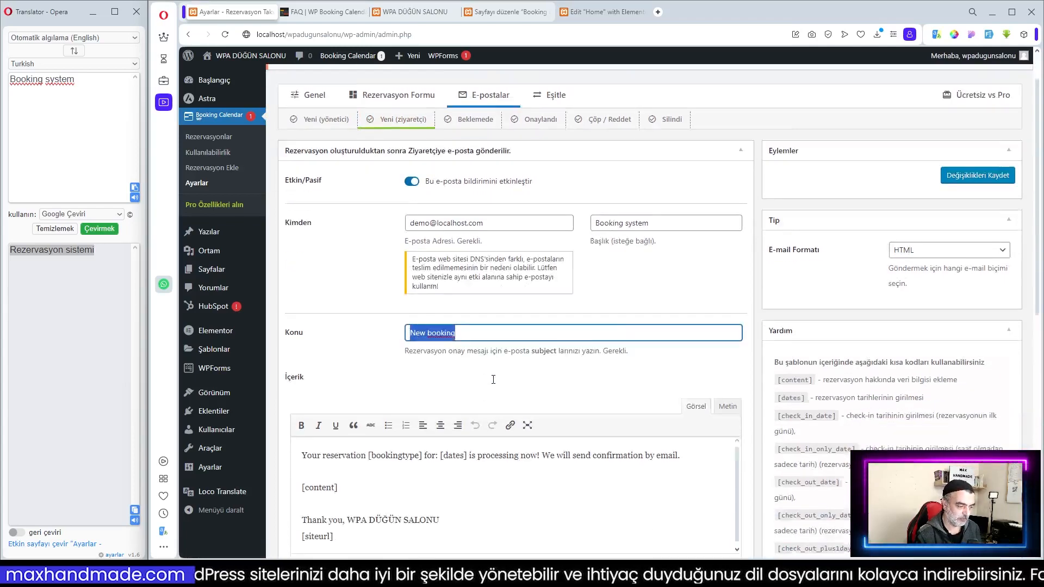
scroll(493, 380, down, 2)
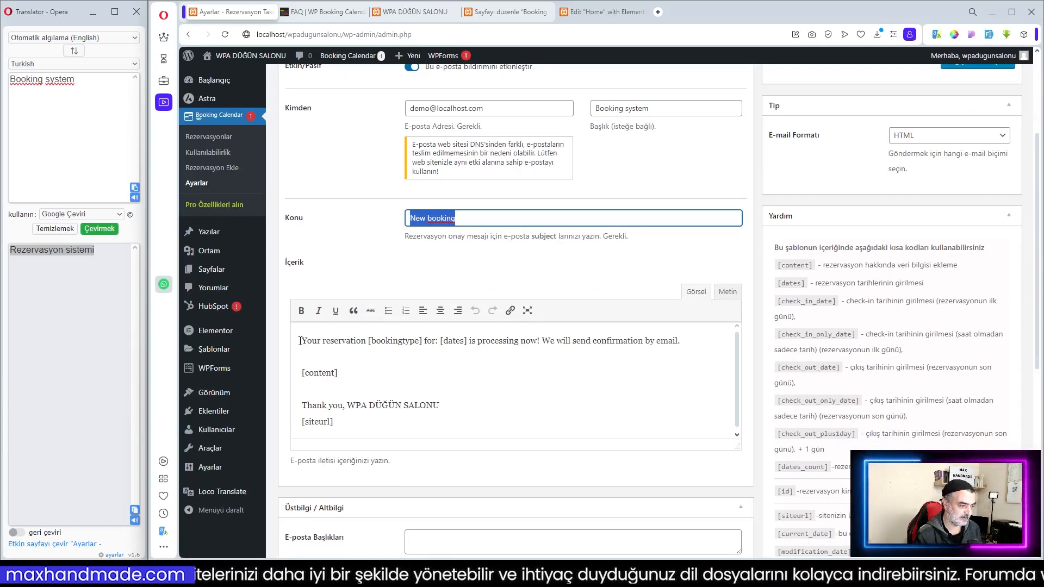
drag(300, 341, 402, 450)
right_click(359, 352)
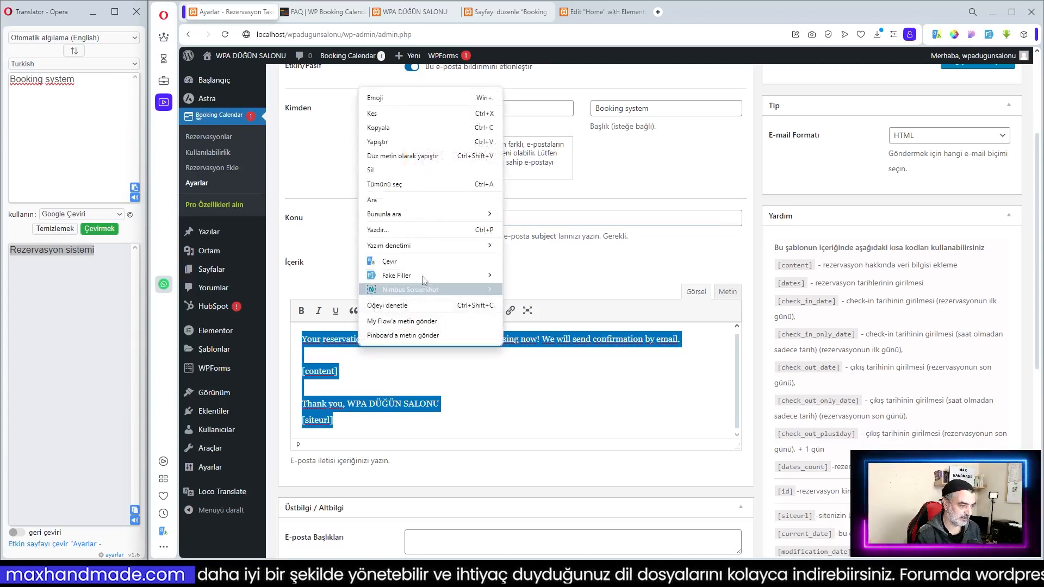
click(380, 265)
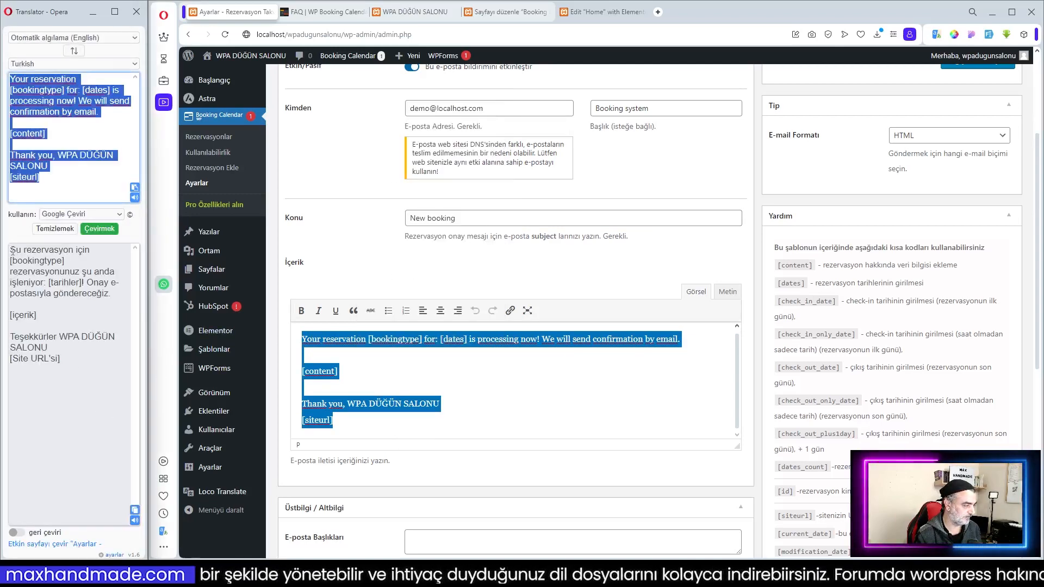
- Copy the Turkish translation, enlarge the visitor e-mail's content editor and paste the text on a new line below the English message
drag(11, 249, 84, 362)
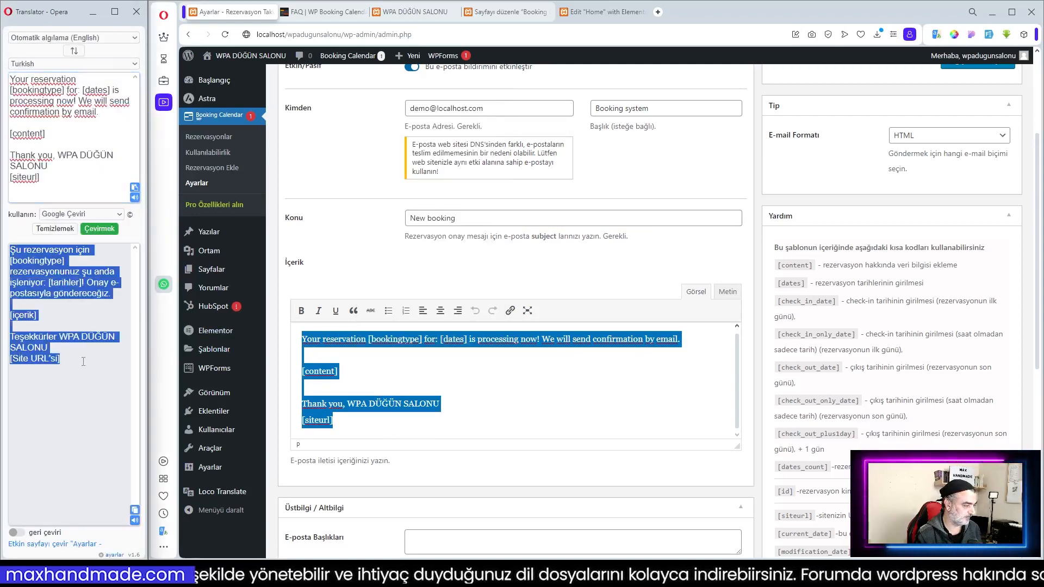
right_click(48, 272)
click(87, 311)
click(343, 435)
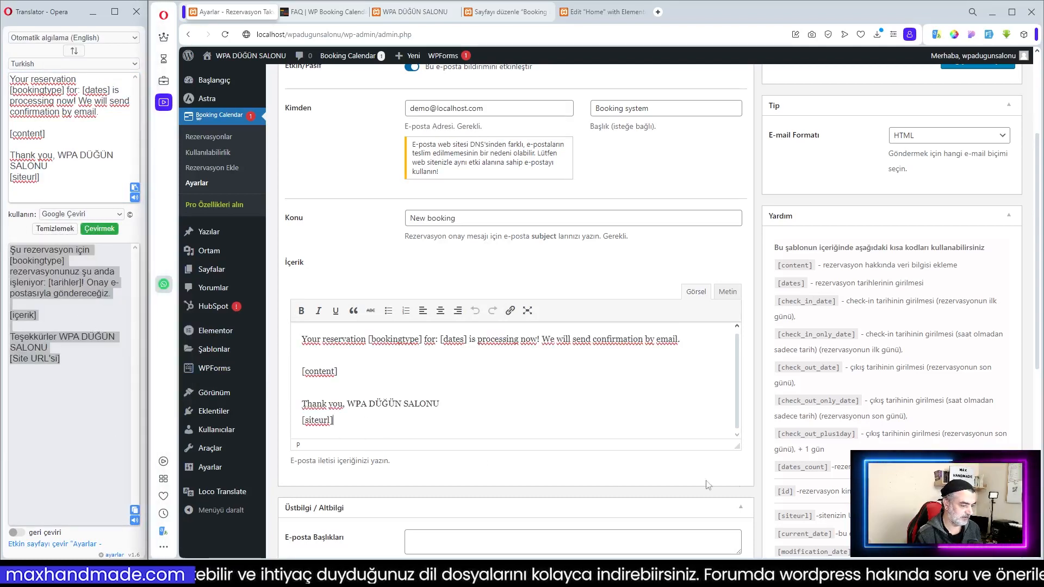
drag(737, 446, 737, 555)
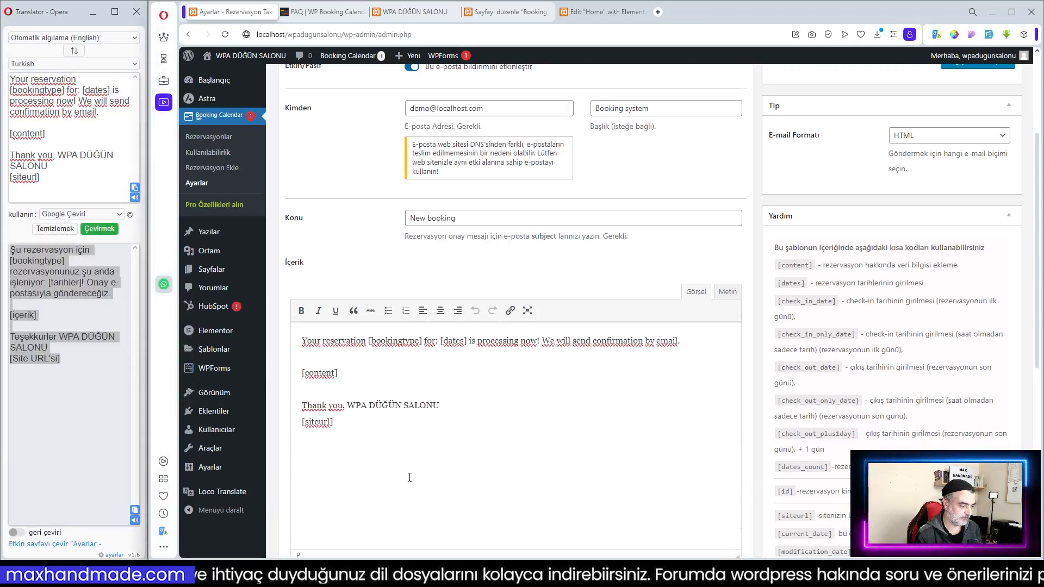
click(353, 425)
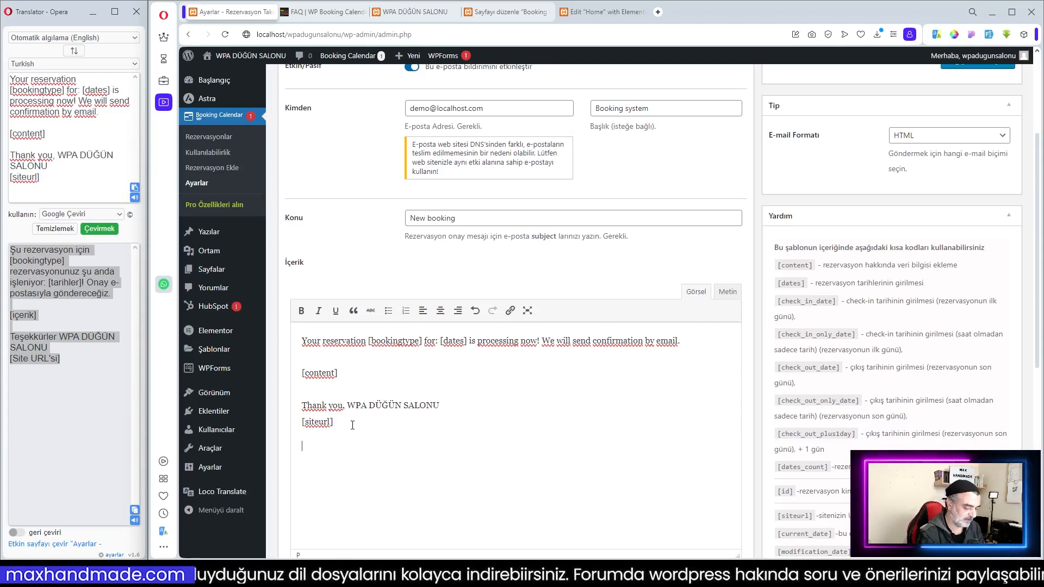
key(ctrl+v)
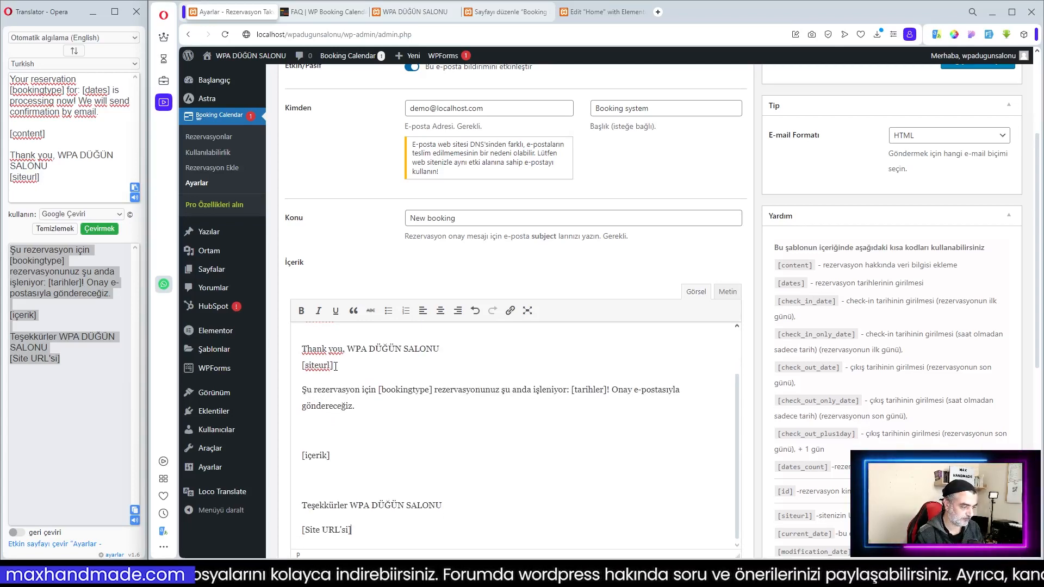
- Replace [Site URL'si] with [siteurl] and [içerik] with [content] in the visitor e-mail's Turkish message, copying the shortcodes from the English text
drag(336, 367, 303, 367)
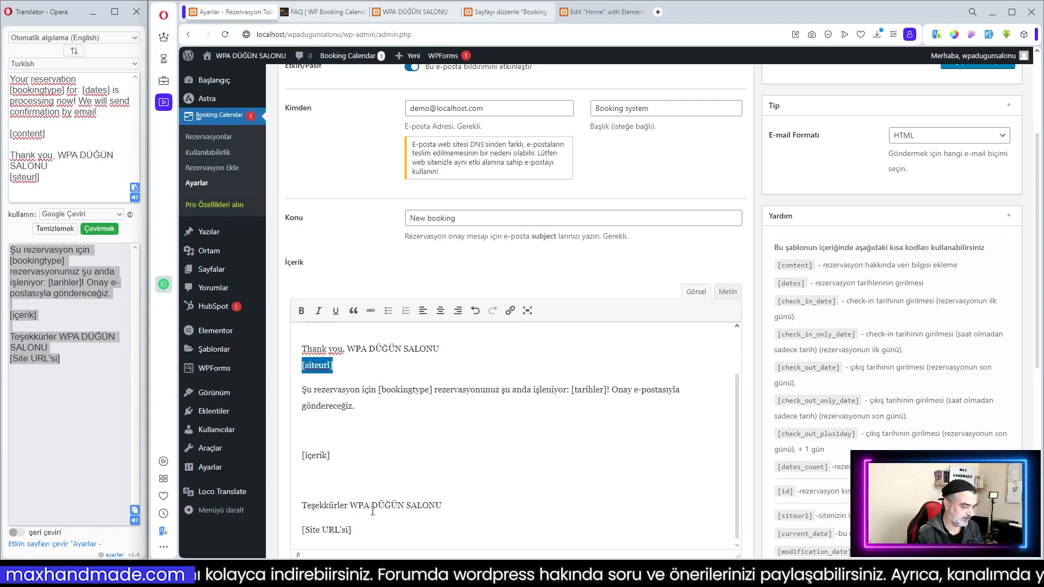
drag(355, 530, 294, 531)
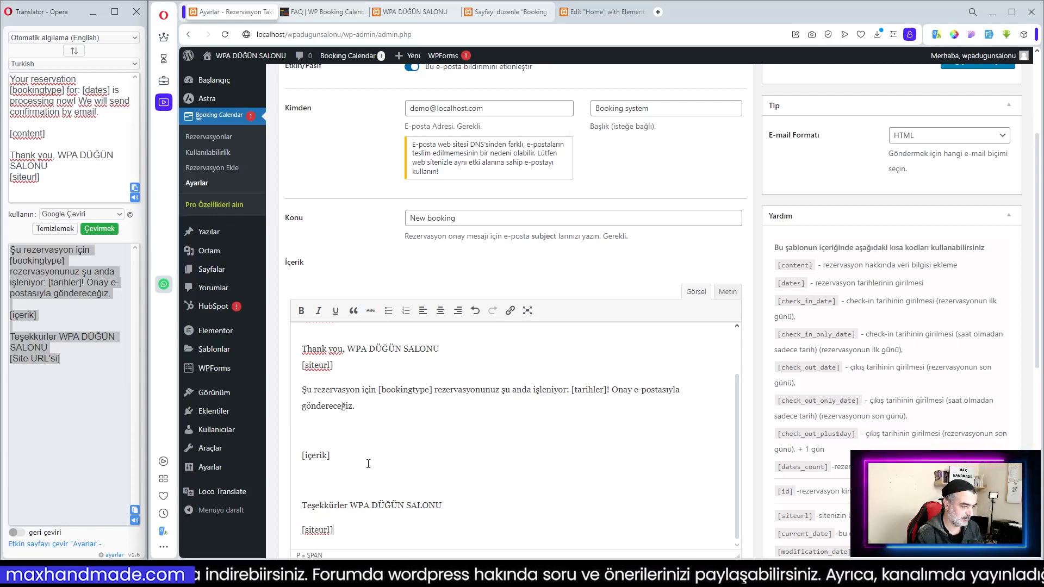
scroll(369, 462, up, 1)
drag(340, 372, 296, 372)
drag(335, 510, 302, 509)
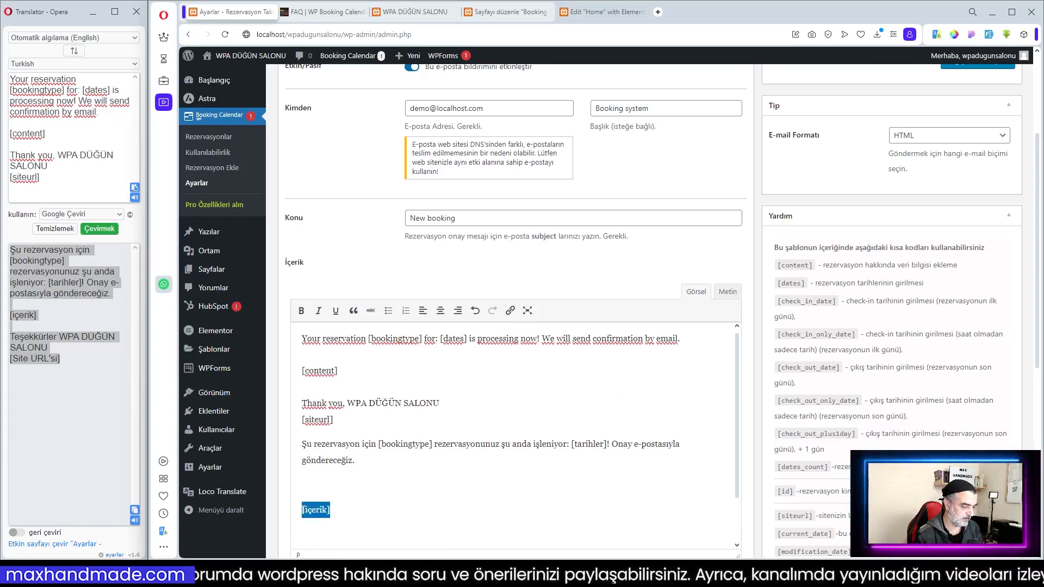
key(ctrl+v)
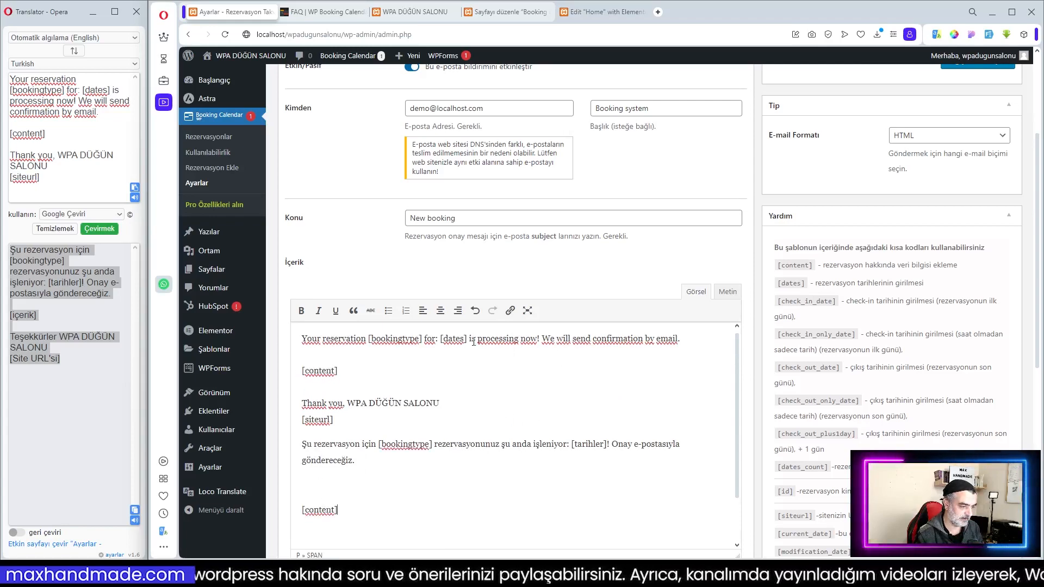
- Replace [tarihler] with the [dates] shortcode in the Turkish message and delete the English message above it
drag(467, 340, 443, 341)
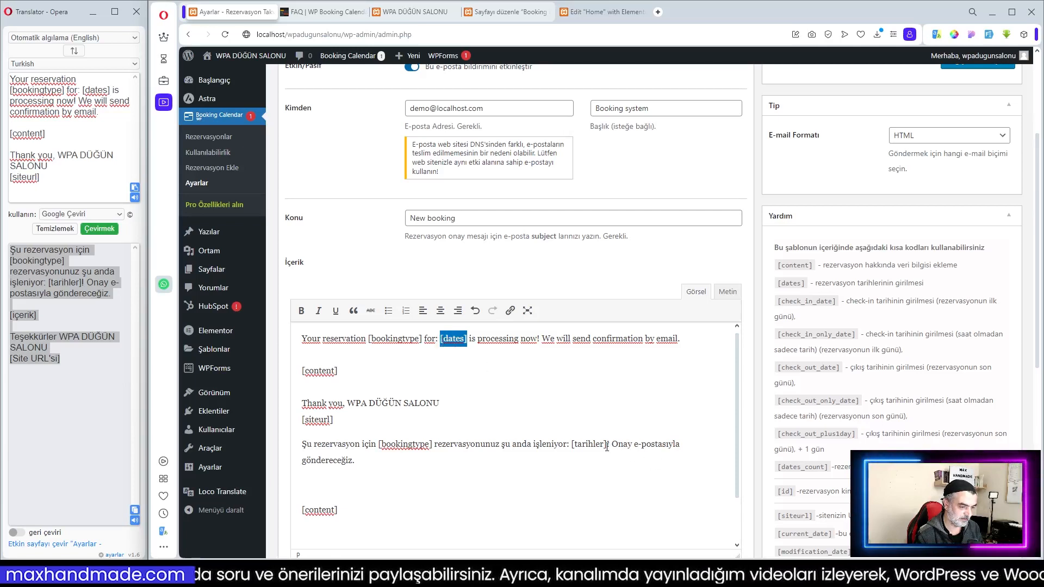
drag(607, 447, 572, 446)
key(ctrl+v)
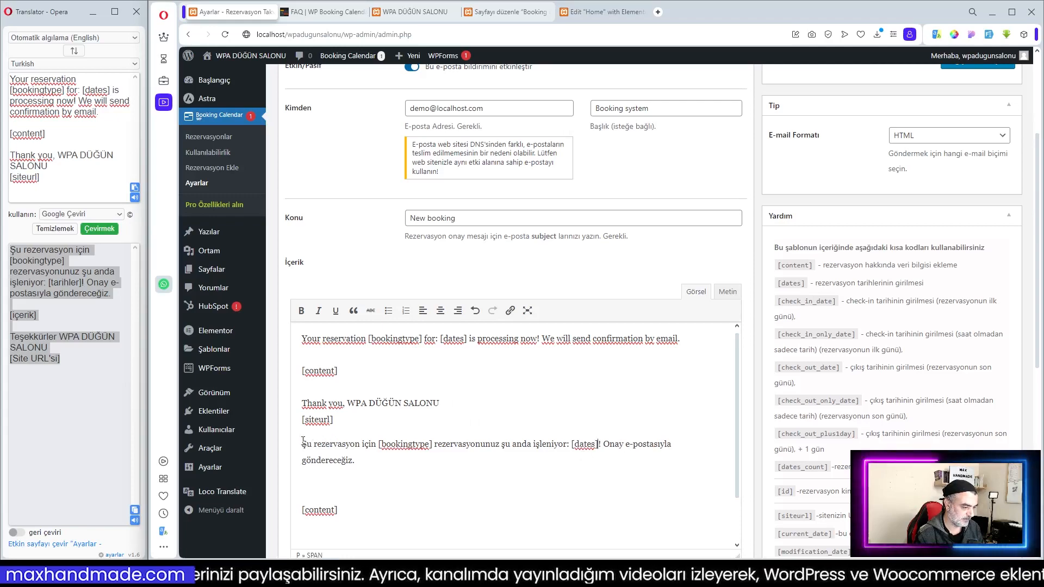
drag(303, 441, 292, 324)
key(BackSpace)
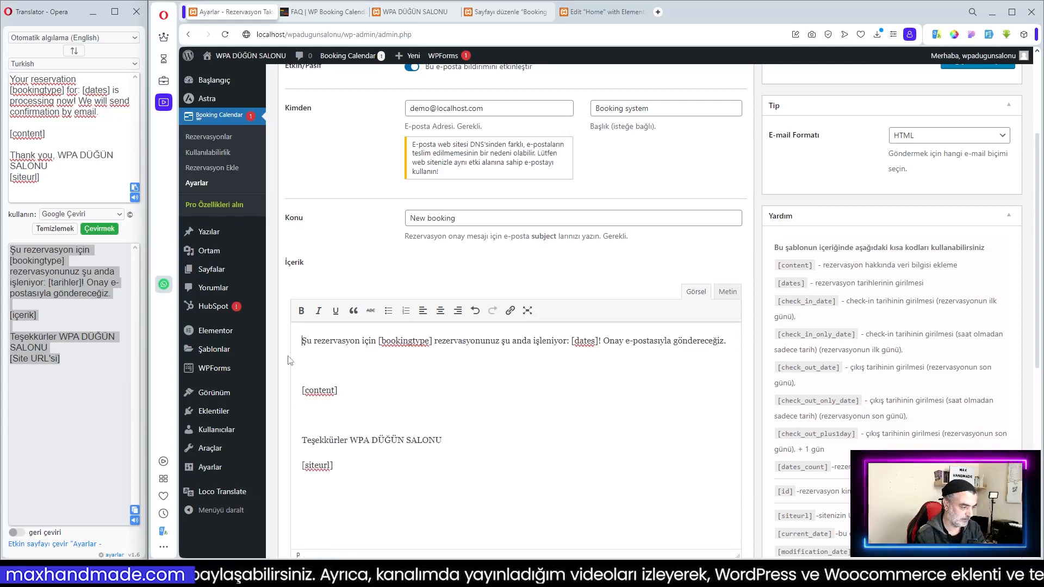
- Remove the extra blank lines above [content] and above the Teşekkürler line in the visitor e-mail's Turkish message
click(304, 391)
key(BackSpace)
click(304, 412)
key(BackSpace)
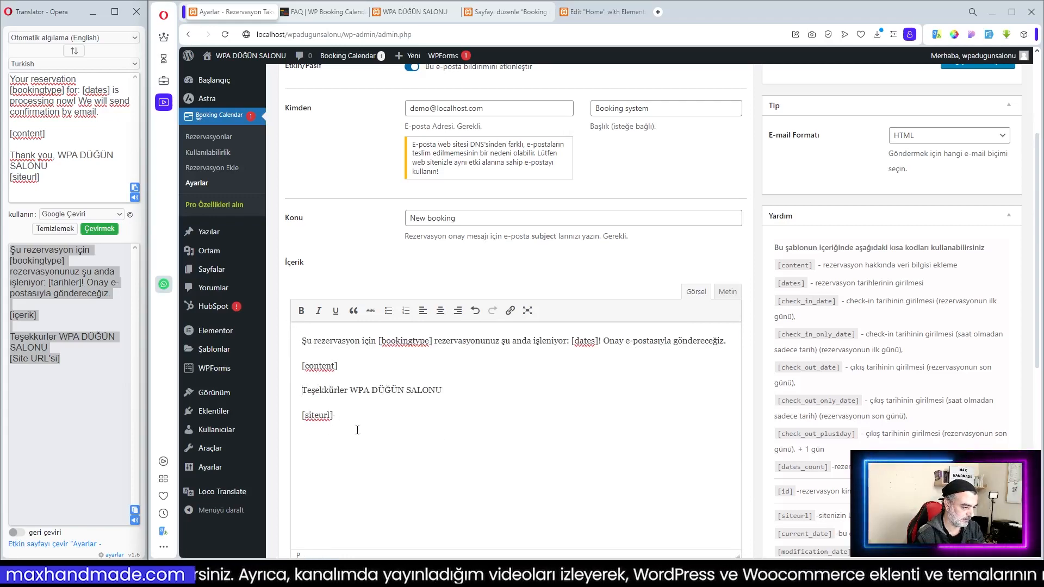
click(414, 418)
- Replace the visitor e-mail's English subject with its Turkish translation, Yeni rezervasyon, and save the changes
scroll(539, 411, down, 2)
scroll(540, 411, up, 3)
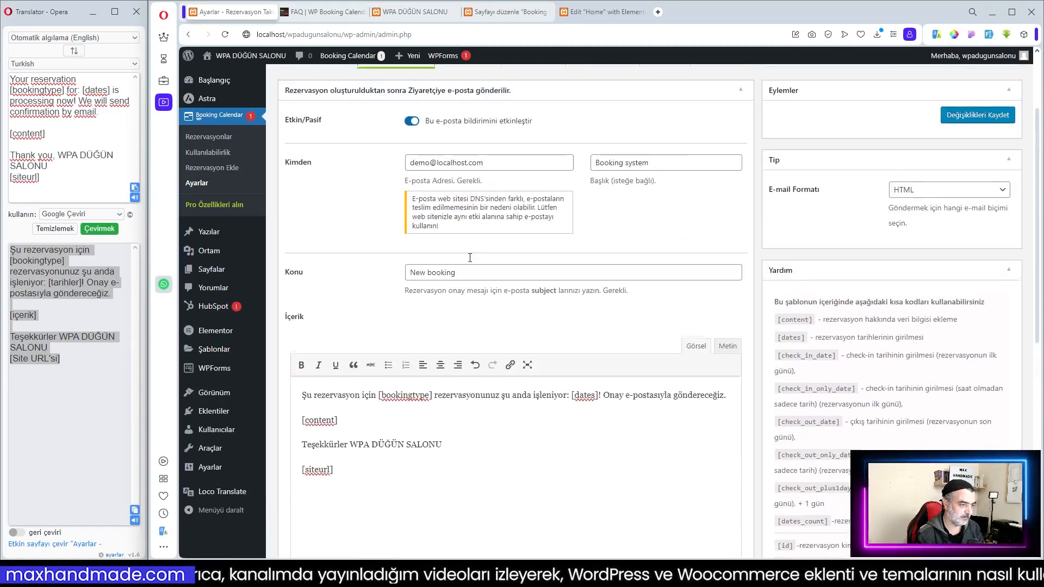
triple_click(458, 273)
right_click(438, 276)
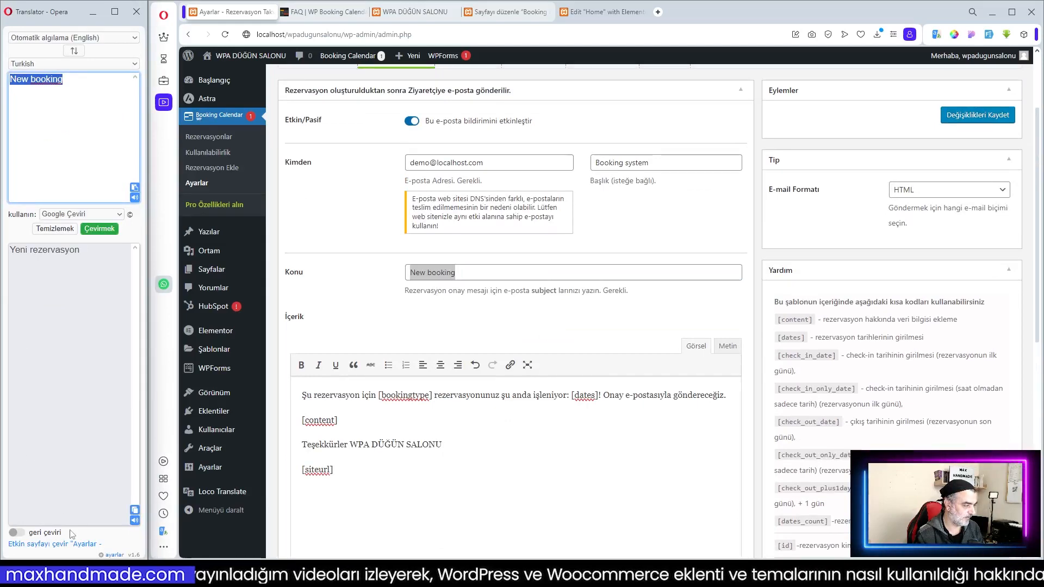
click(134, 510)
key(ctrl+c)
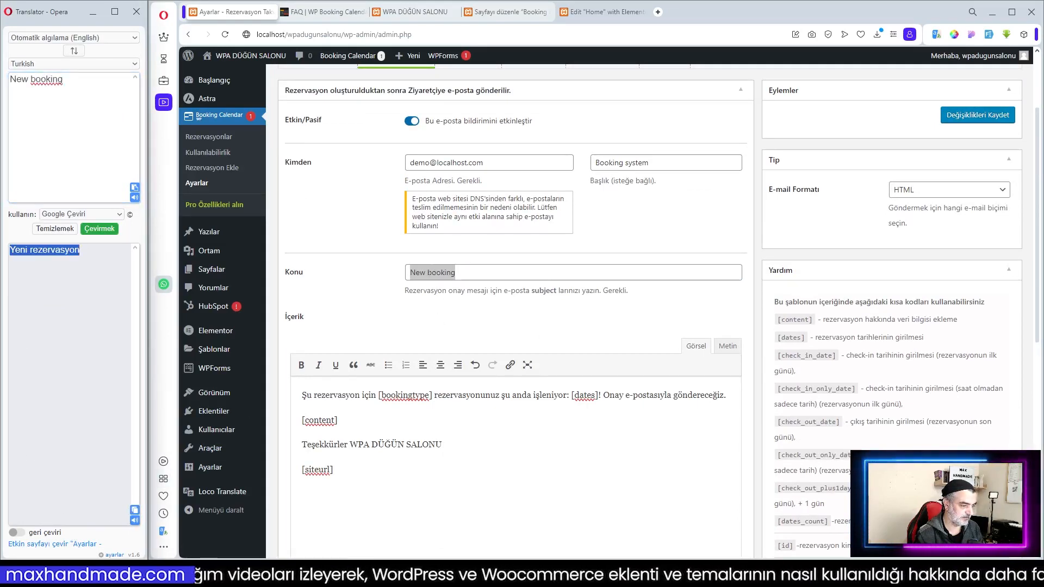
right_click(420, 273)
click(452, 328)
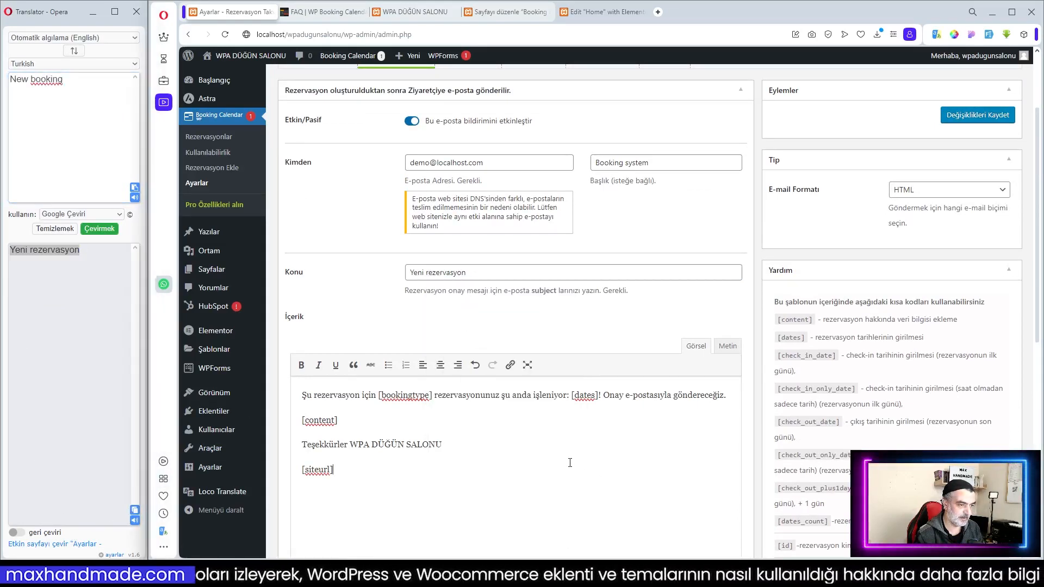
scroll(570, 463, down, 9)
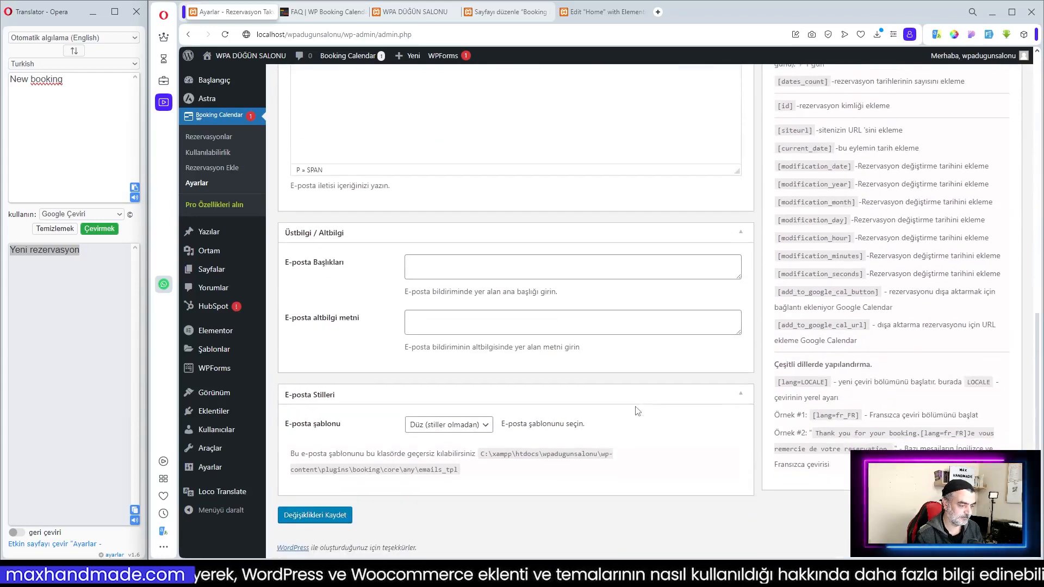
scroll(638, 411, up, 10)
click(977, 225)
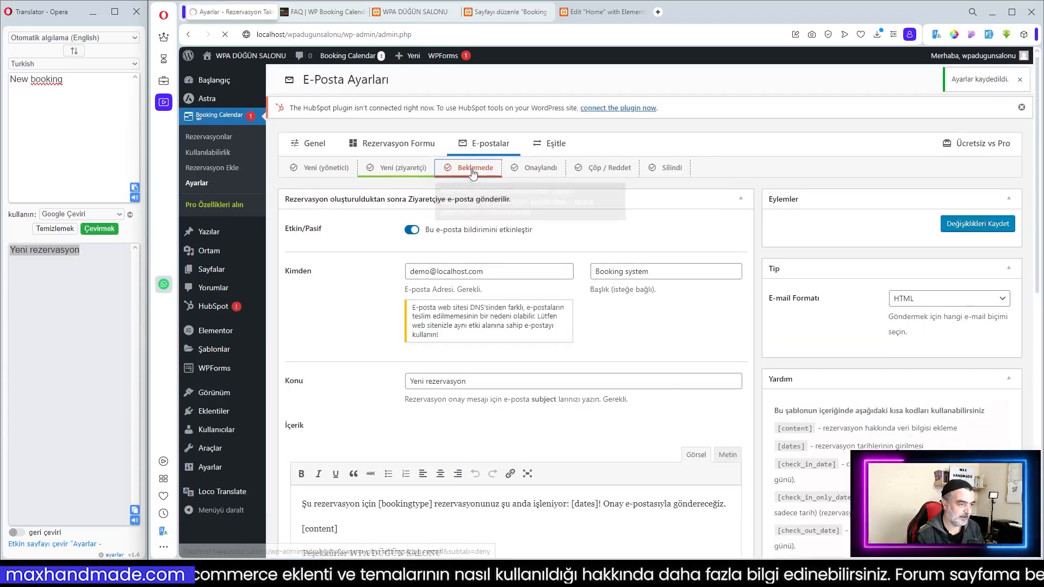
- Open the Beklemede (pending) e-mail template and look through its subject and message content
click(473, 173)
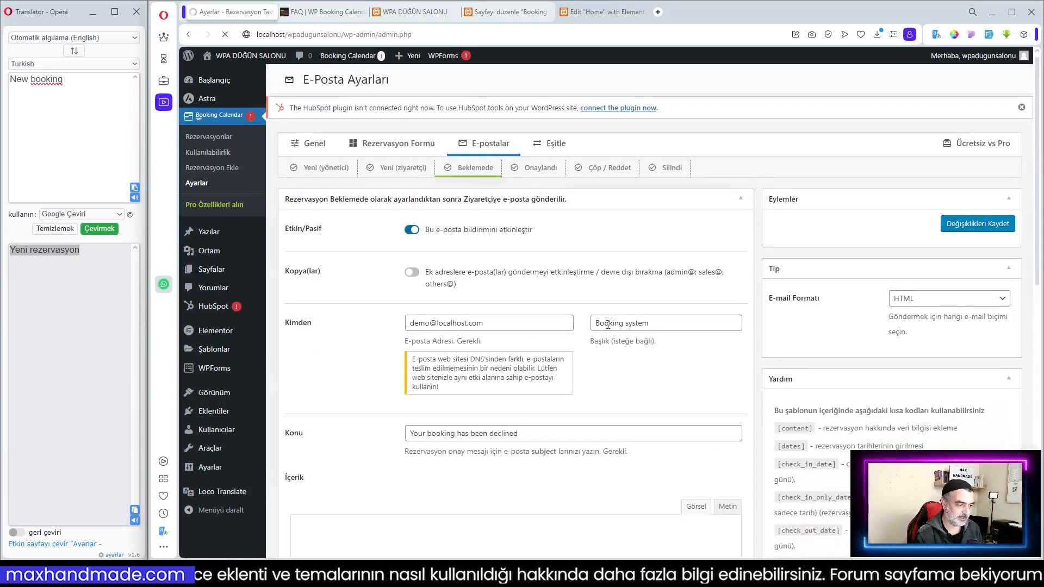
scroll(490, 433, down, 3)
scroll(471, 428, up, 3)
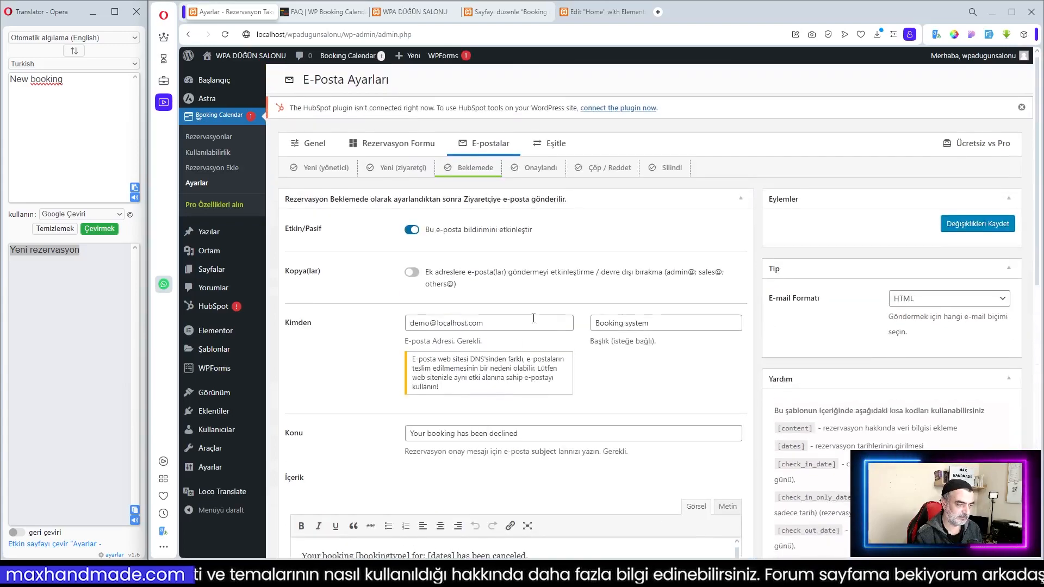
- Open the Onaylandı (approved) e-mail template and replace its English subject with the Turkish translation, Rezervasyonunuz onaylandı
click(565, 172)
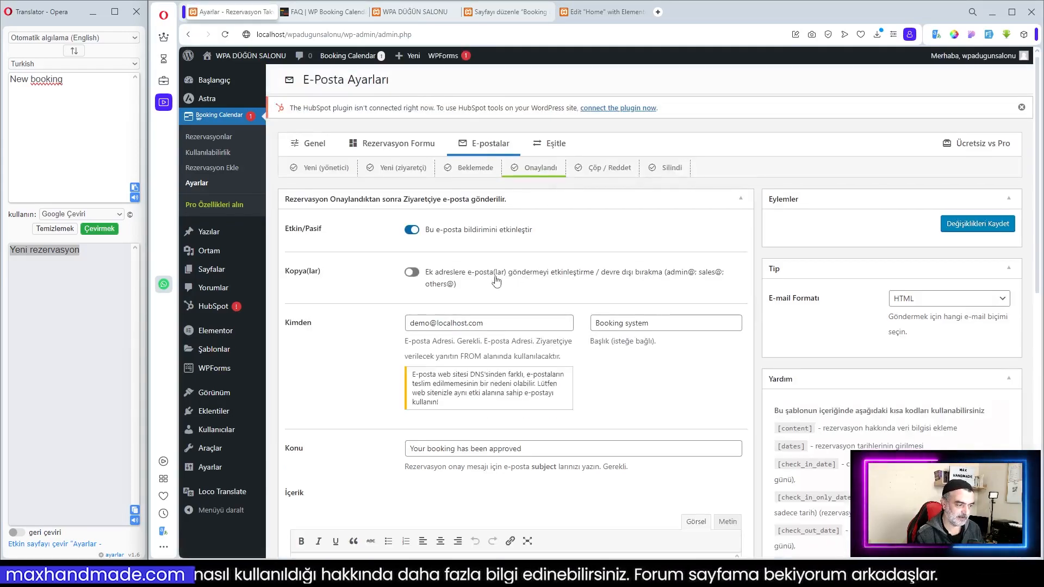
scroll(614, 384, down, 2)
scroll(614, 384, down, 1)
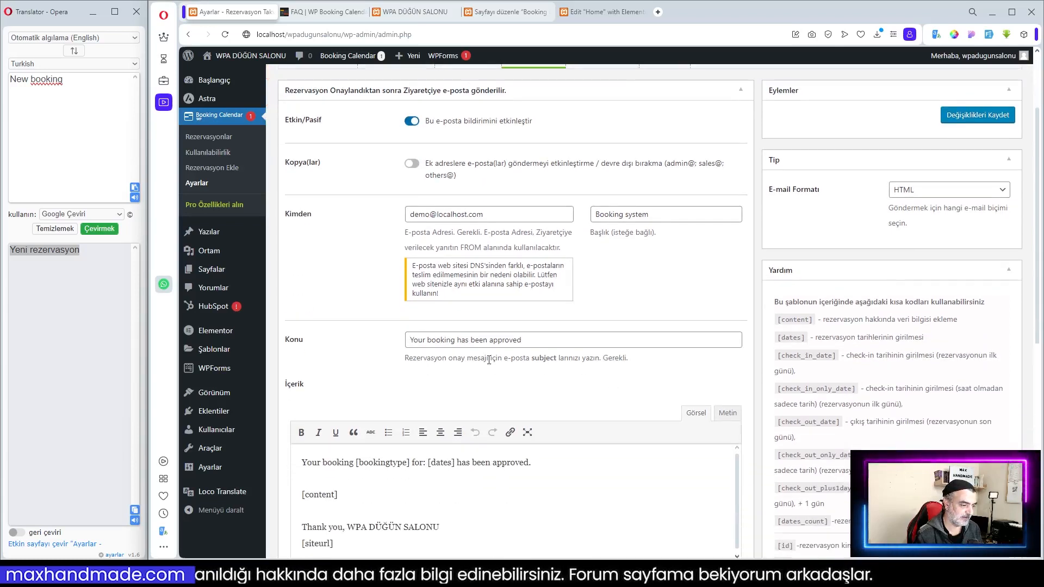
drag(529, 340, 384, 343)
right_click(445, 339)
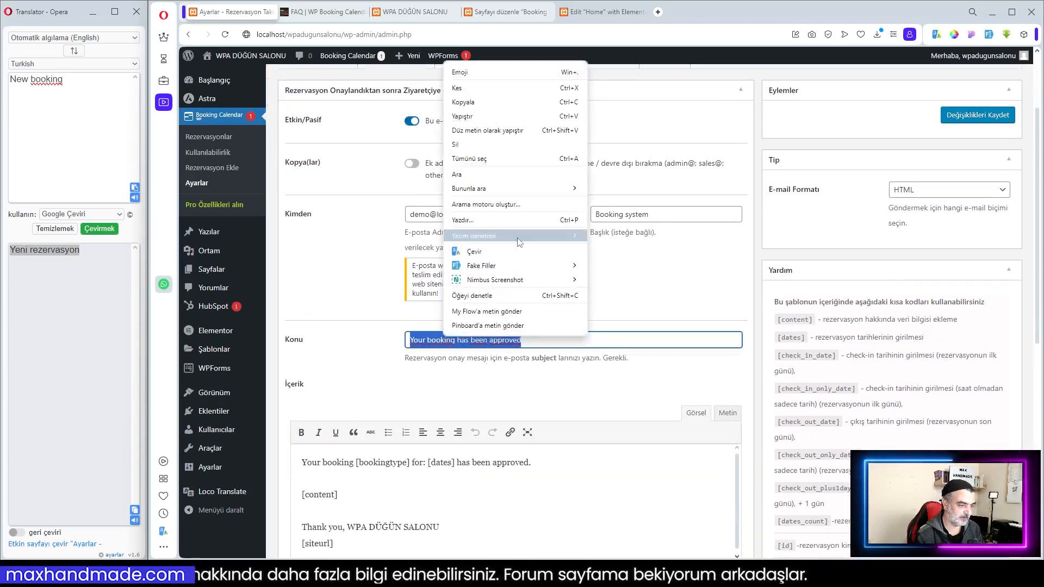
click(487, 254)
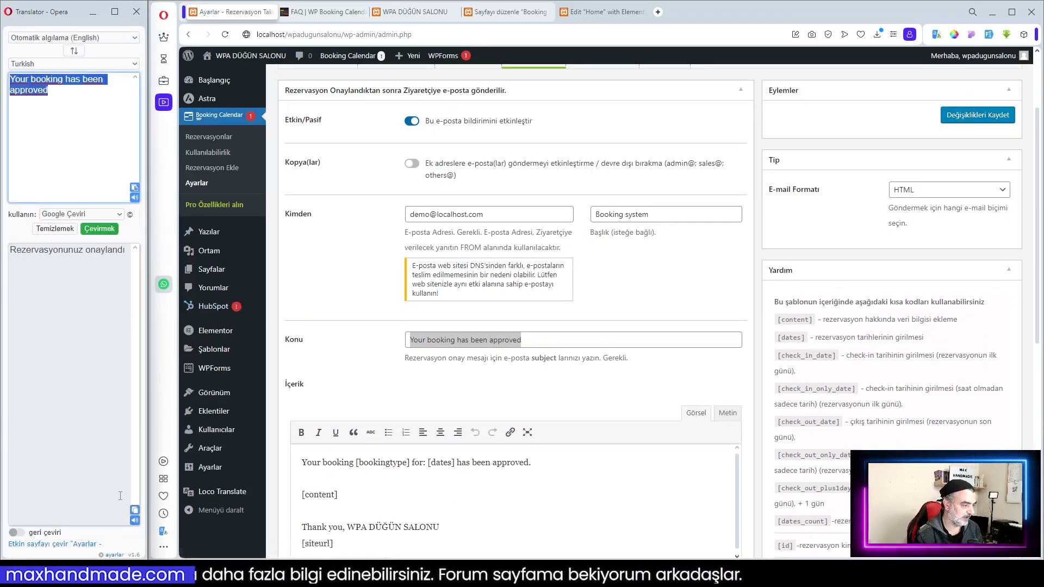
click(134, 511)
right_click(458, 340)
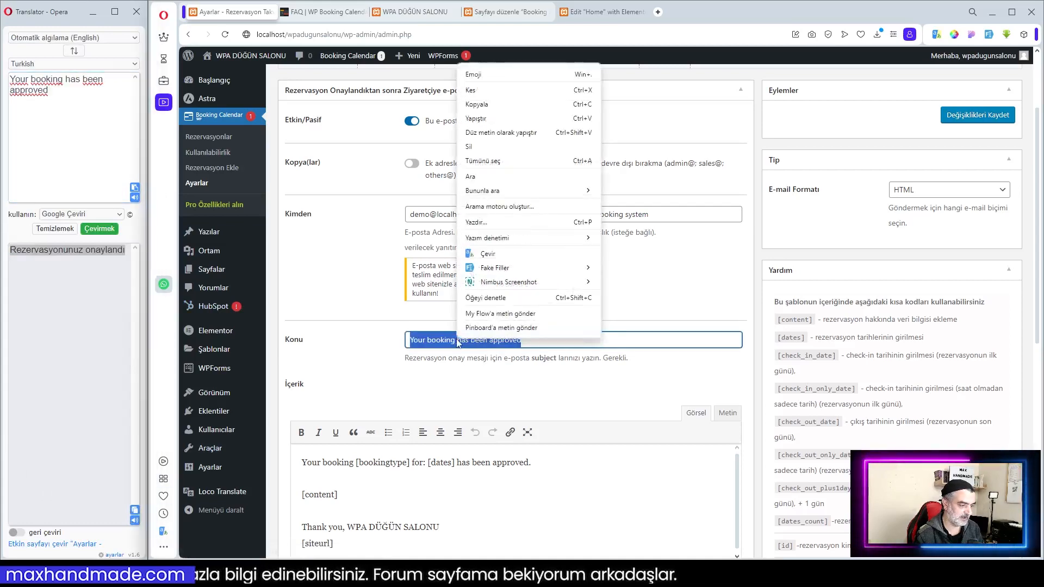
click(496, 118)
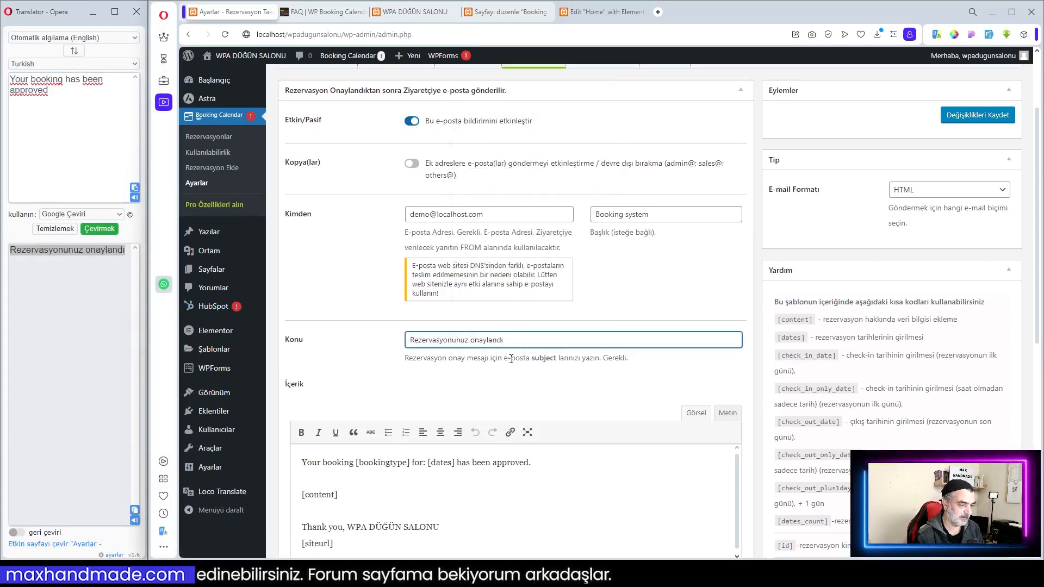
- Enlarge the approved e-mail's content editor and translate its English message into Turkish
scroll(511, 359, down, 4)
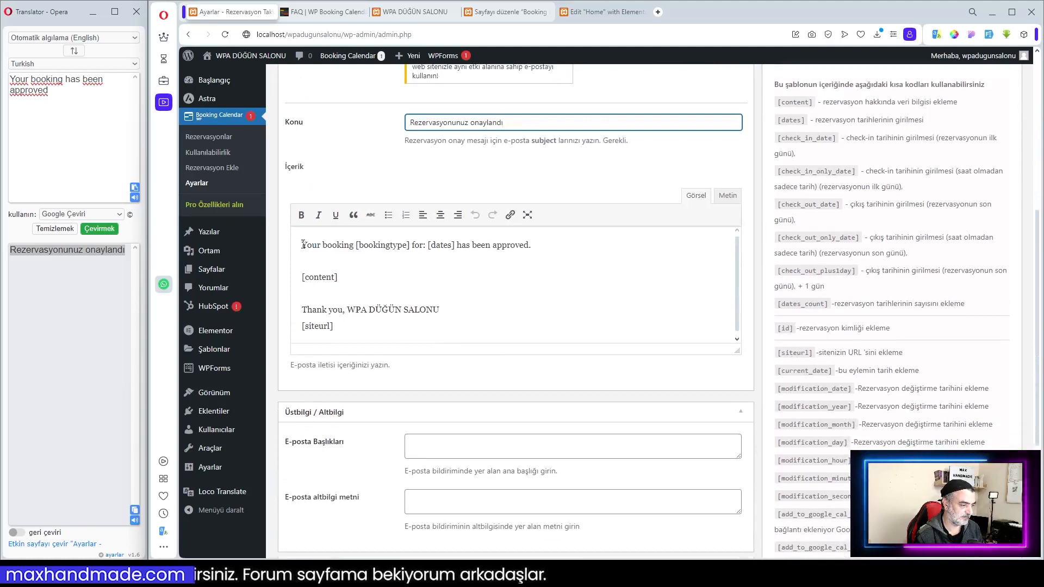
drag(737, 351, 737, 415)
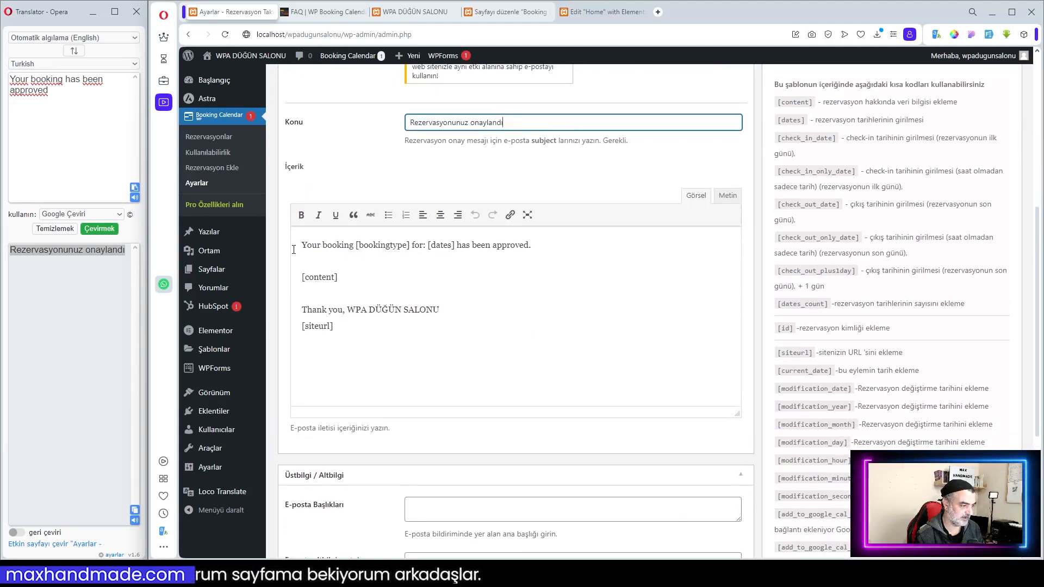
drag(304, 246, 367, 334)
right_click(384, 251)
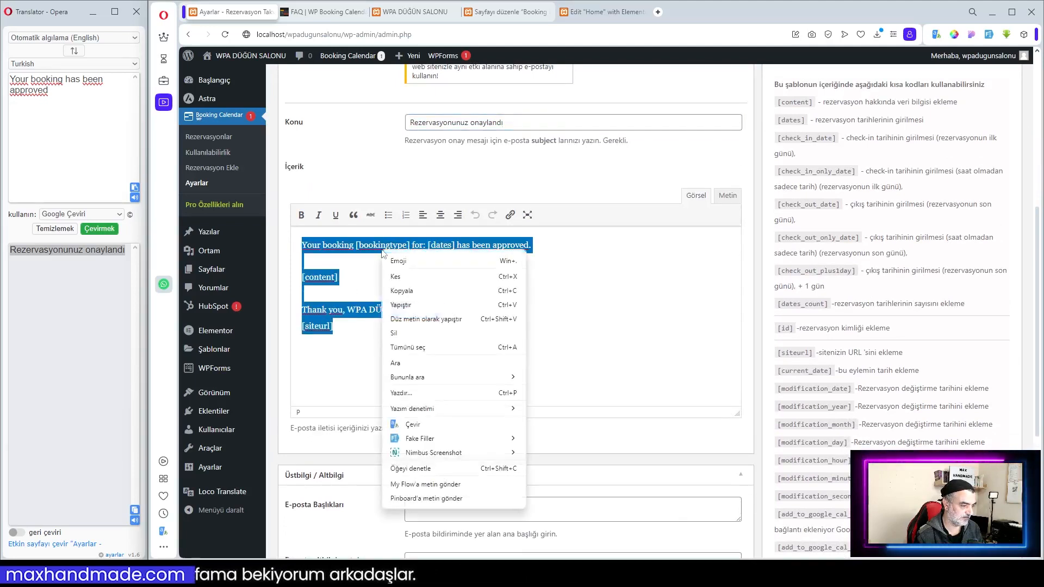
click(427, 422)
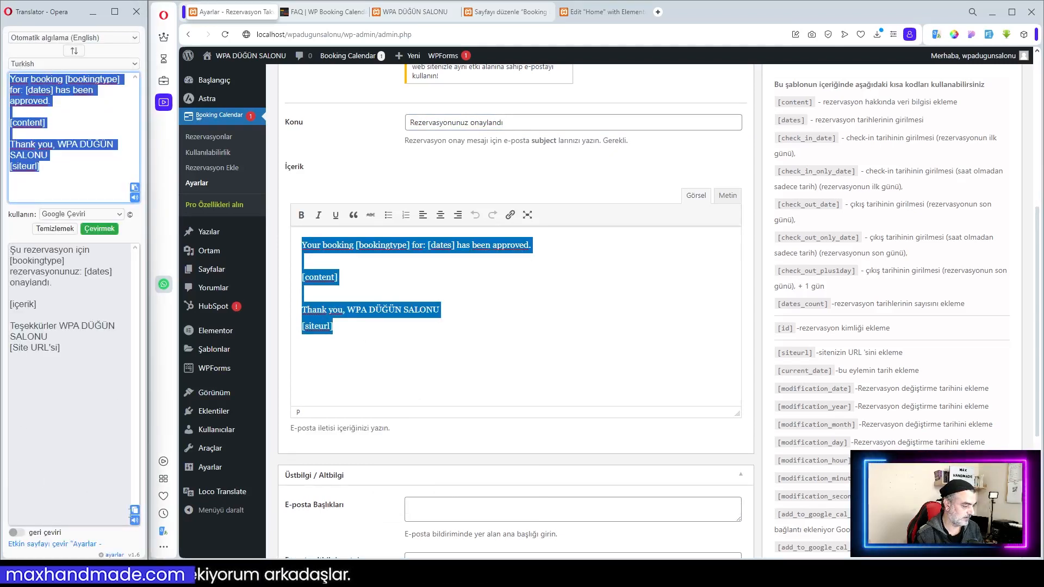
- Copy the Turkish translation and paste it on a new line below the approved e-mail's English message
drag(71, 348, 9, 248)
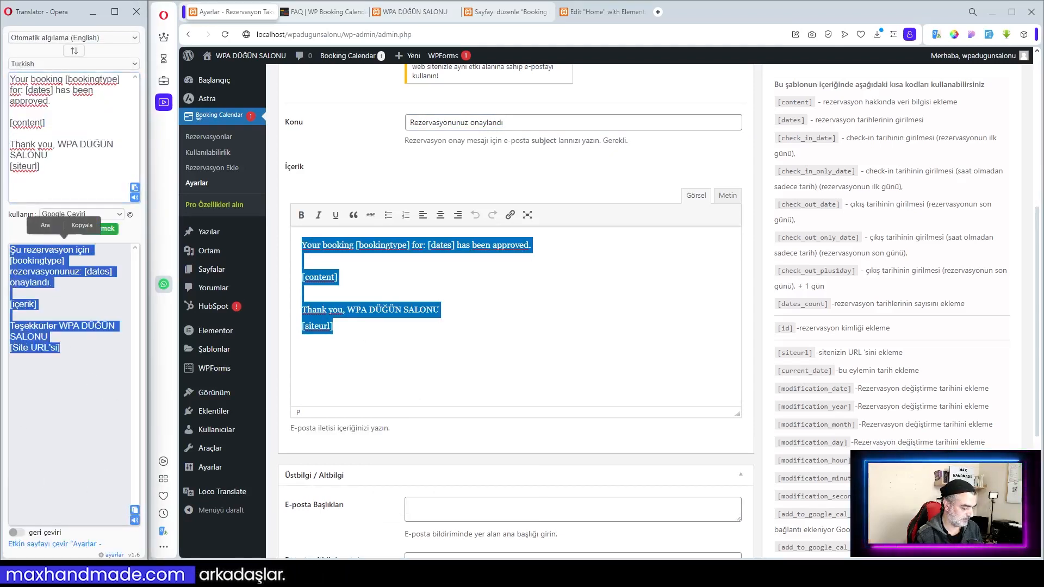
click(349, 345)
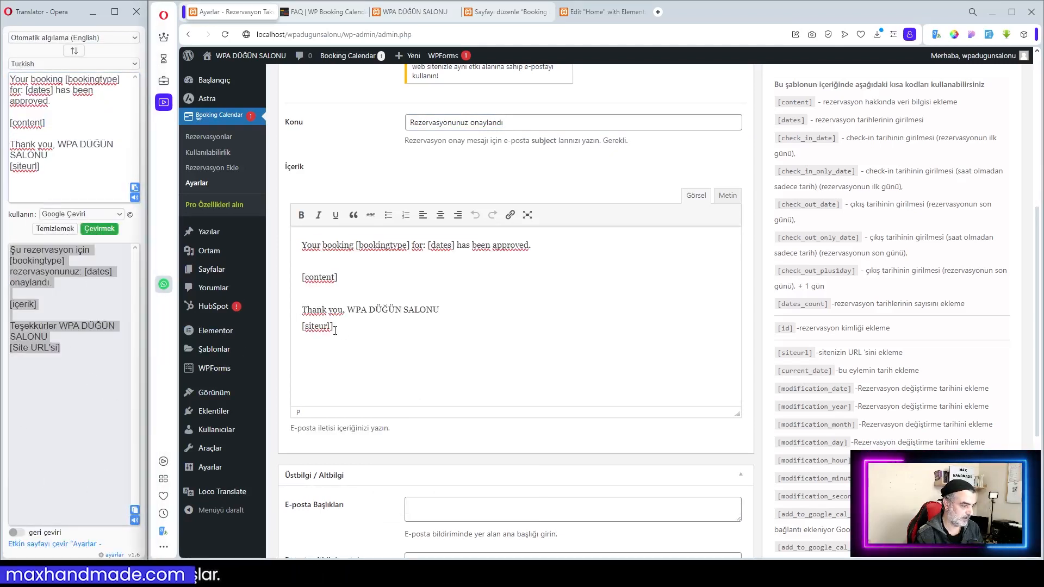
key(ctrl+v)
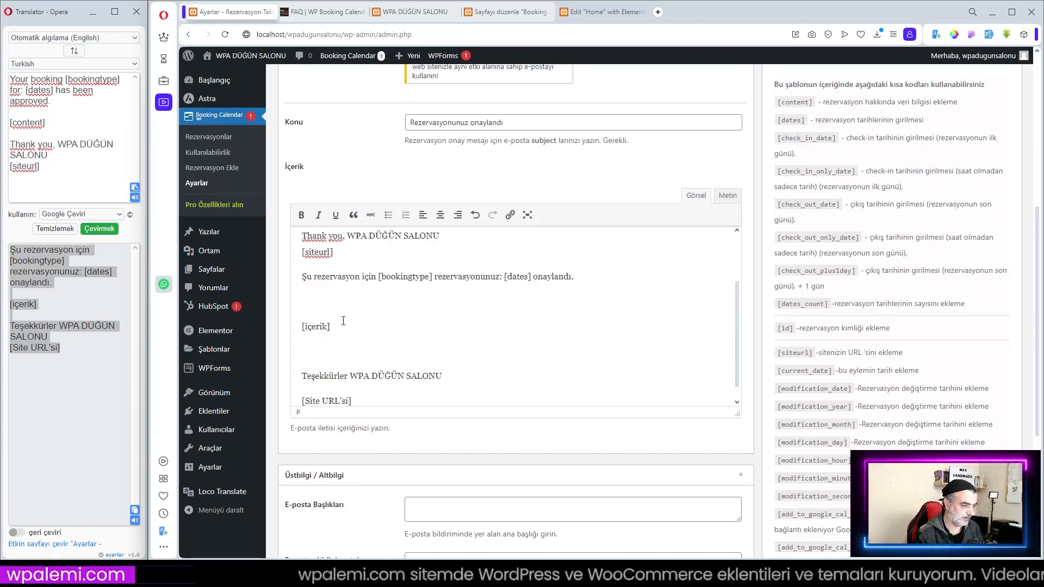
- Replace [Site URL'si] with [siteurl] and [içerik] with [content] in the approved e-mail's Turkish message, copying both shortcodes from the English text
drag(333, 253, 297, 254)
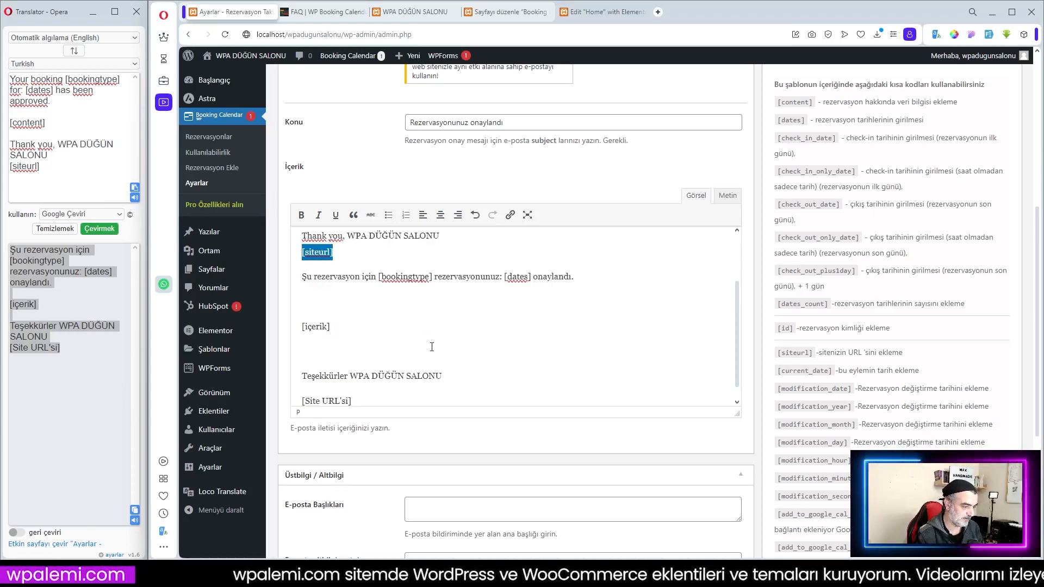
key(ctrl+c)
scroll(432, 347, down, 1)
drag(352, 388, 301, 388)
key(ctrl+v)
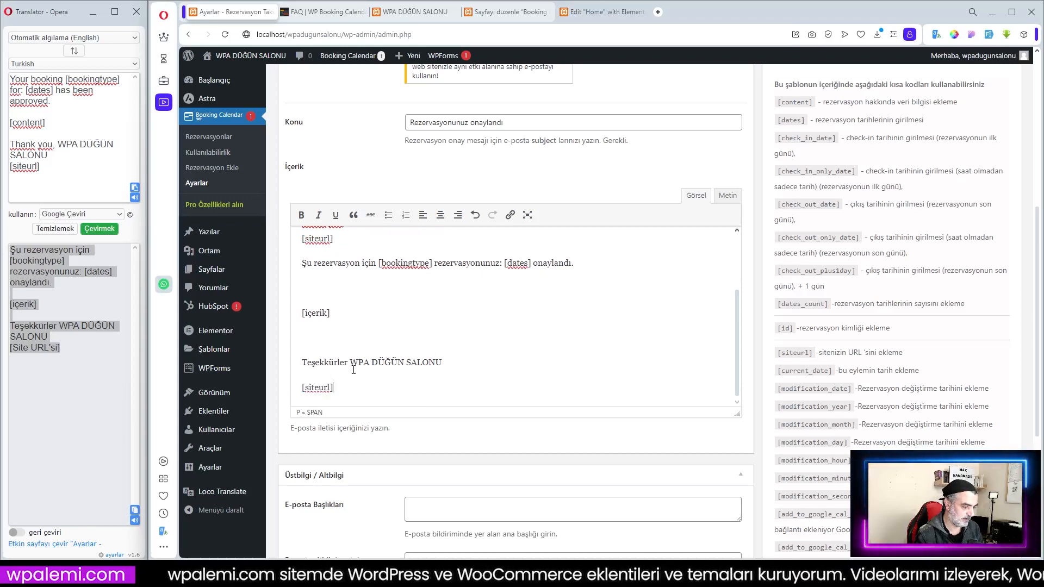
scroll(336, 312, up, 3)
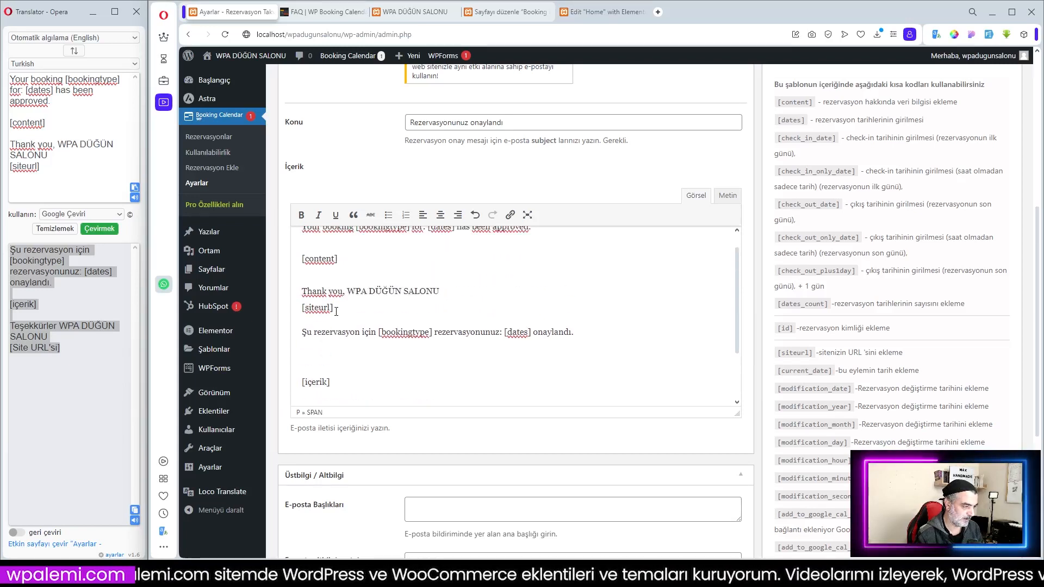
drag(338, 277, 306, 278)
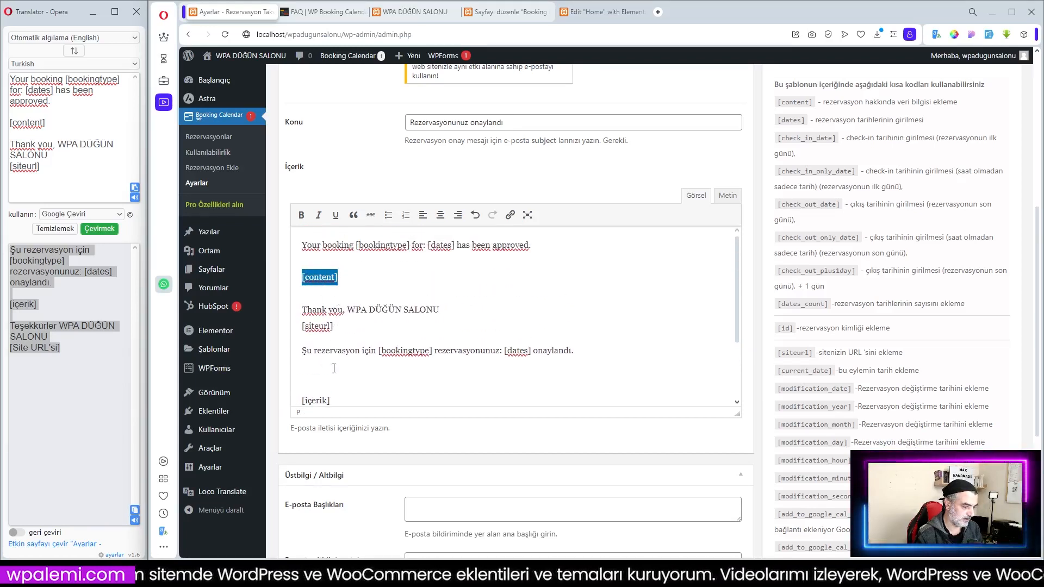
scroll(333, 394, down, 3)
drag(330, 314, 301, 314)
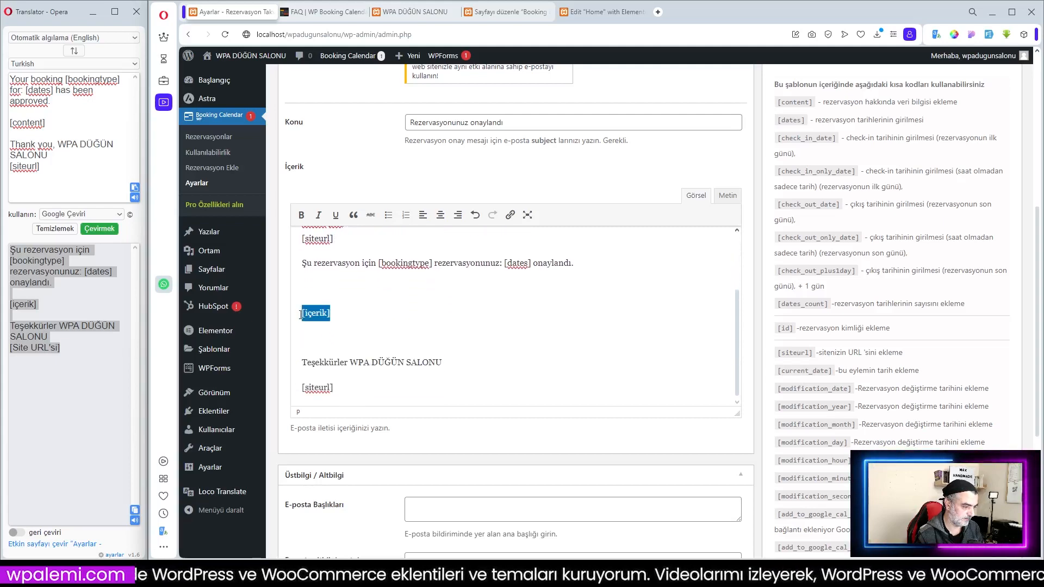
key(ctrl+v)
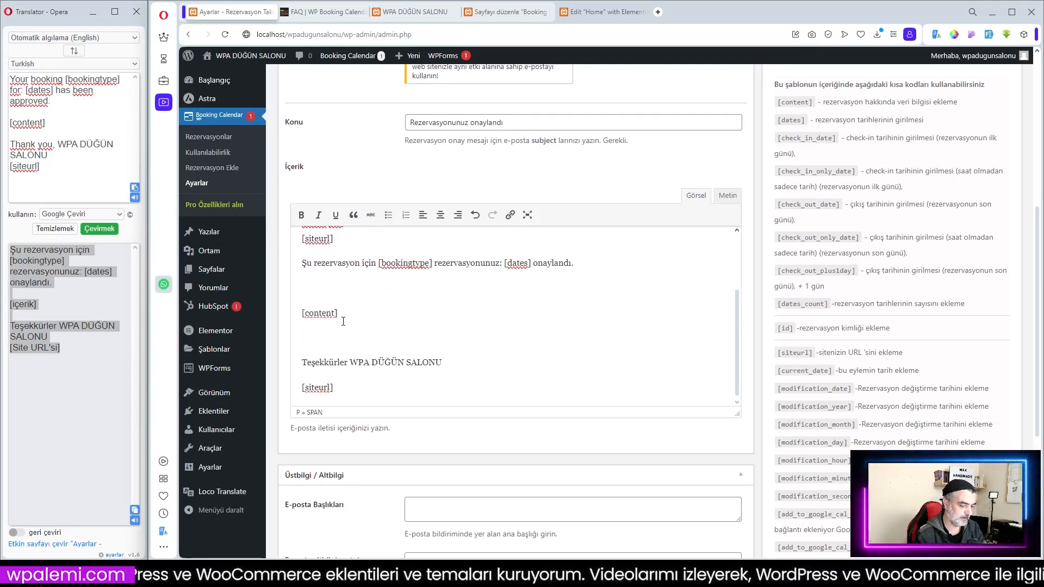
- Remove the extra blank lines above [content] and above the Teşekkürler line in the approved e-mail's Turkish message
key(Home)
key(BackSpace)
click(303, 362)
key(BackSpace)
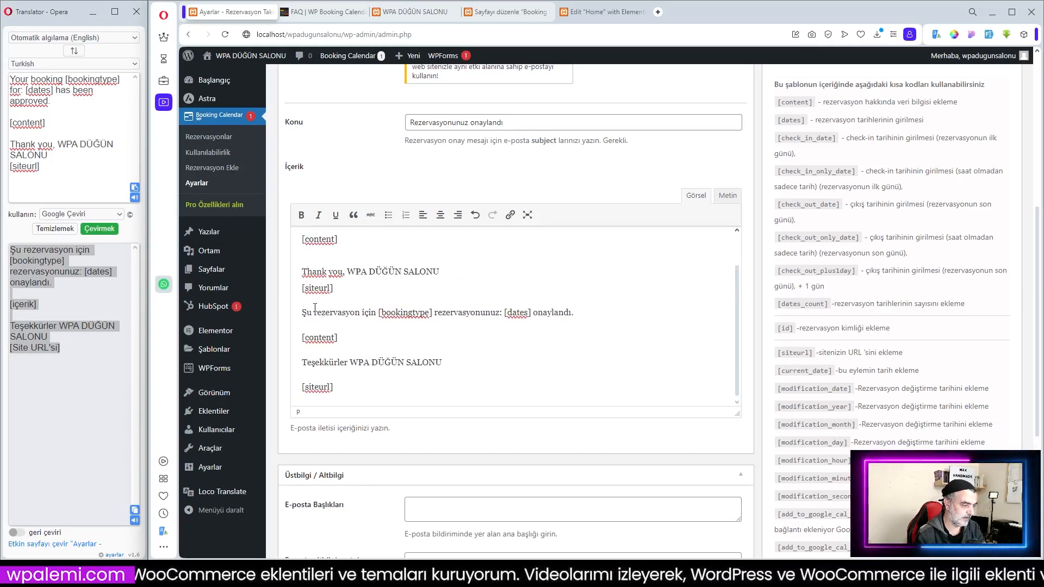
- Check the Turkish text's shortcodes against the English message and delete the English message from the approved e-mail's content
drag(301, 313, 304, 237)
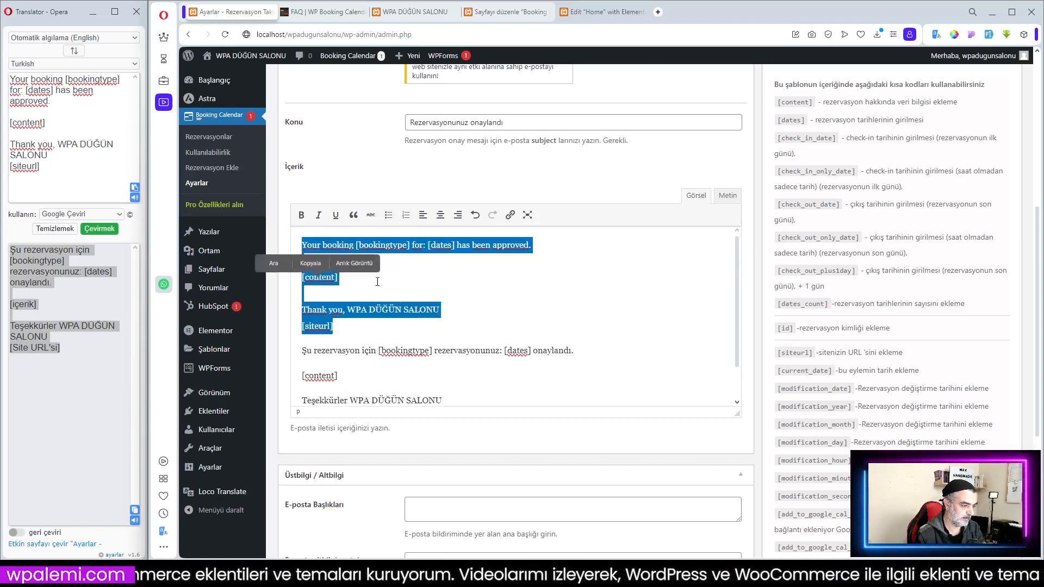
click(490, 351)
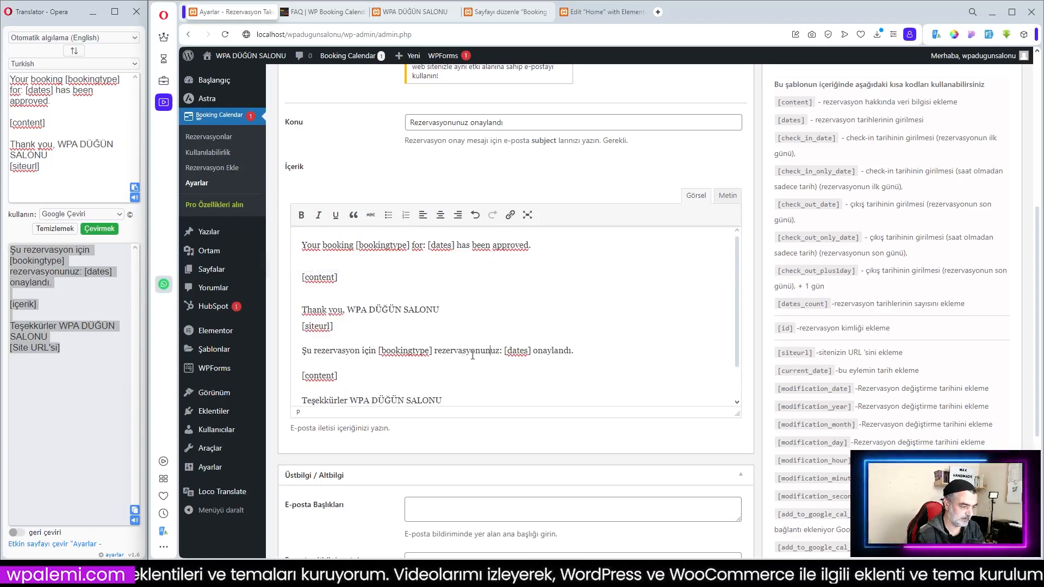
scroll(478, 353, down, 1)
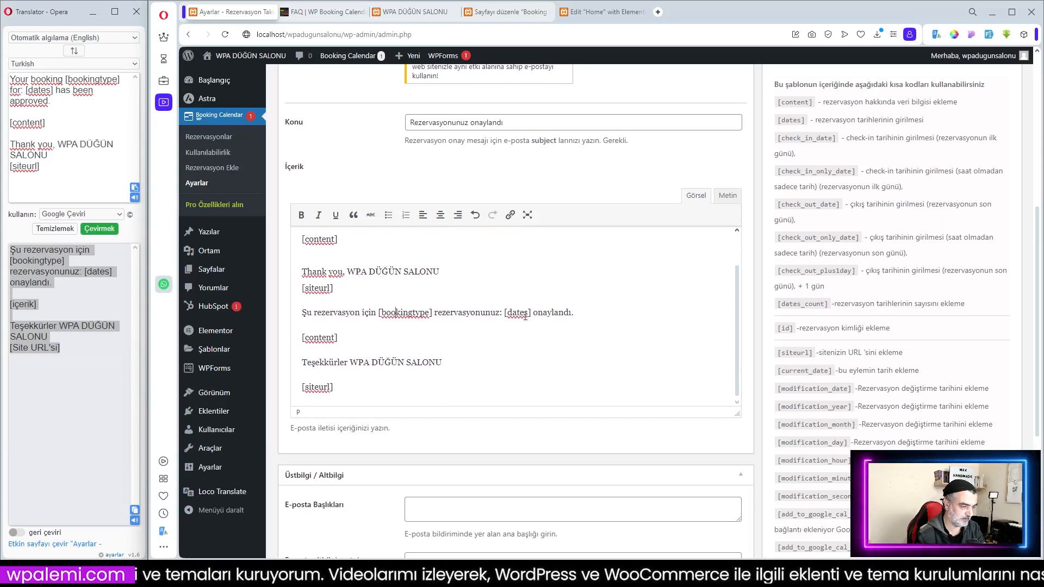
scroll(326, 390, up, 1)
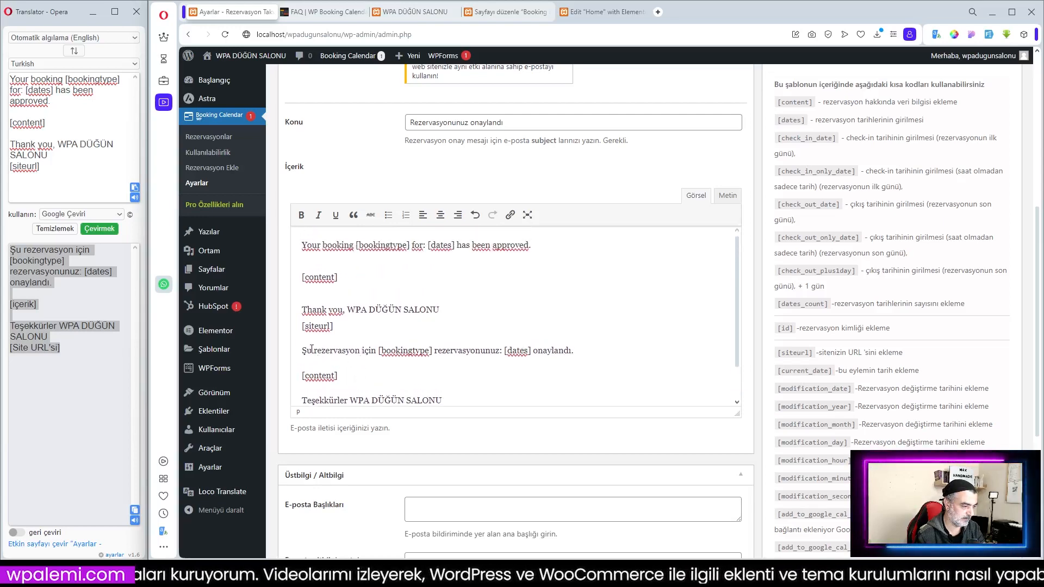
drag(303, 351, 295, 231)
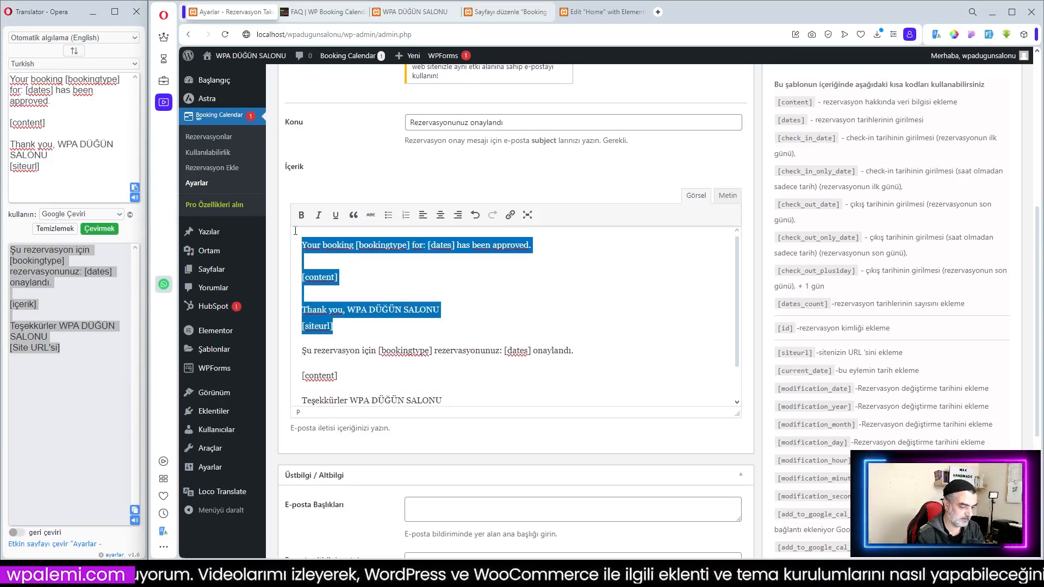
key(BackSpace)
scroll(500, 365, up, 6)
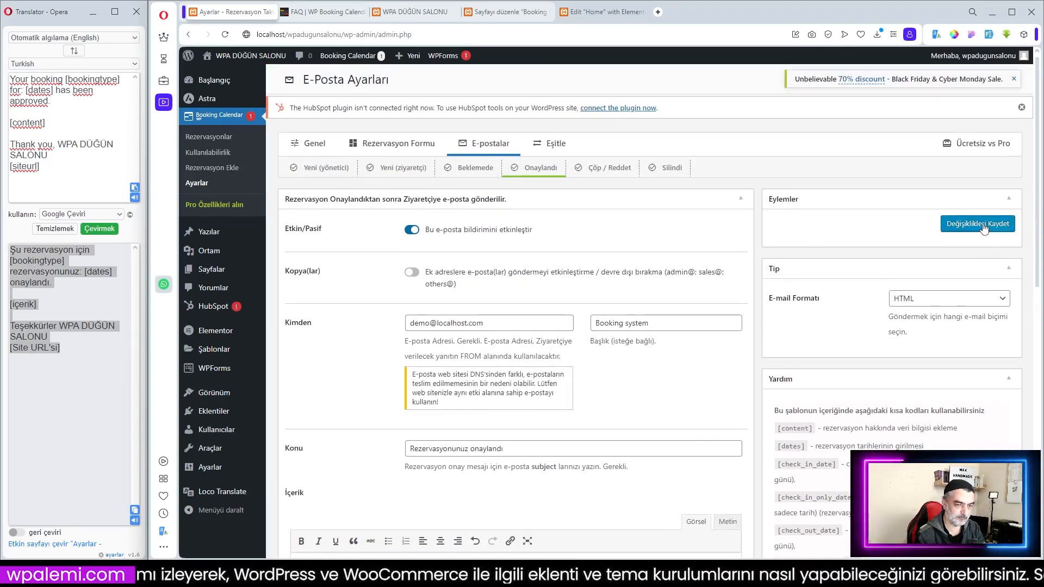
- Save the approved e-mail's settings and set the time zone in the general sync settings to Istanbul, saving that change as well
click(603, 172)
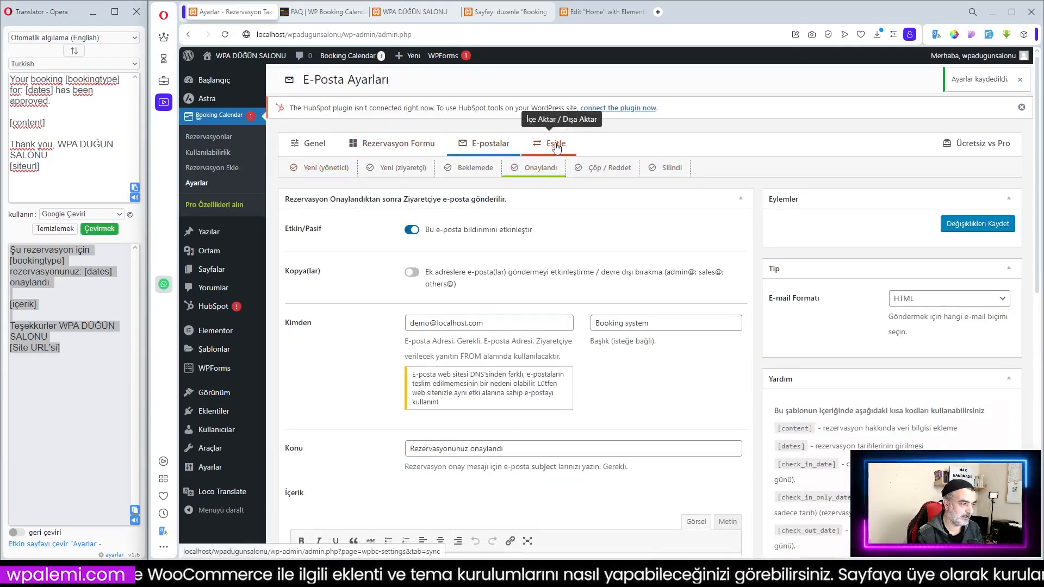
click(552, 144)
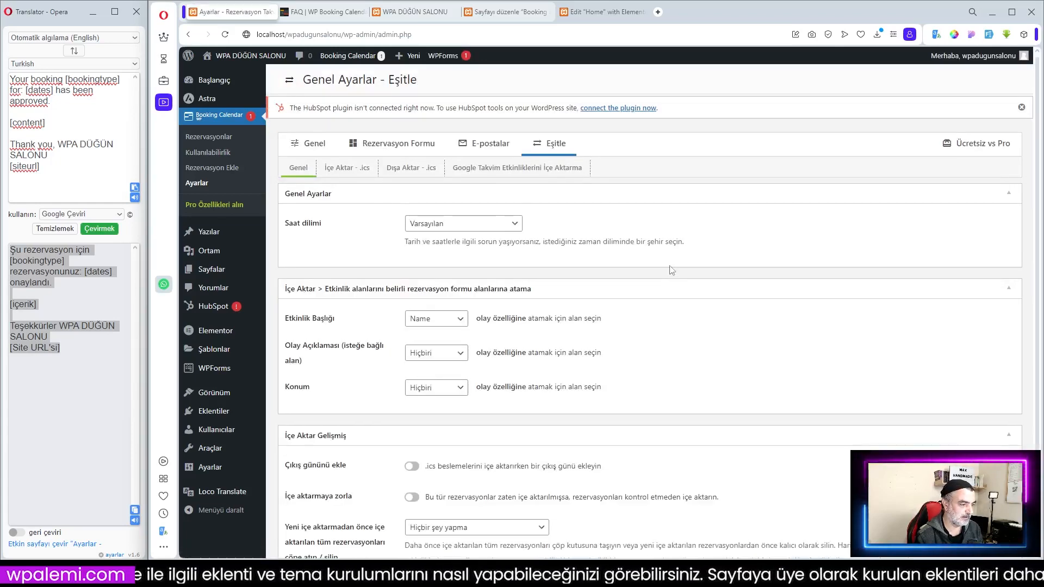
click(440, 227)
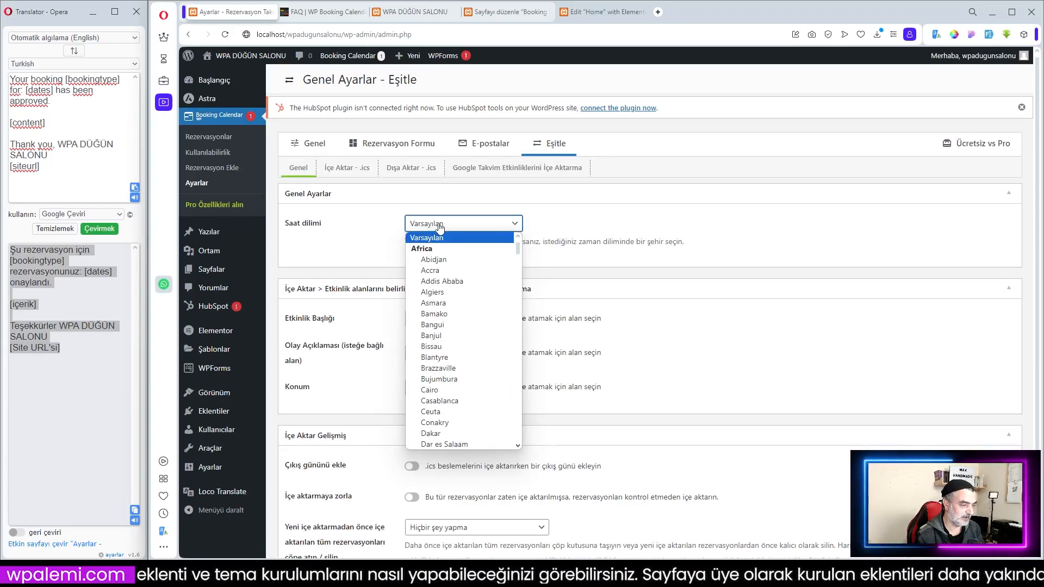
text(istanbul)
key(Return)
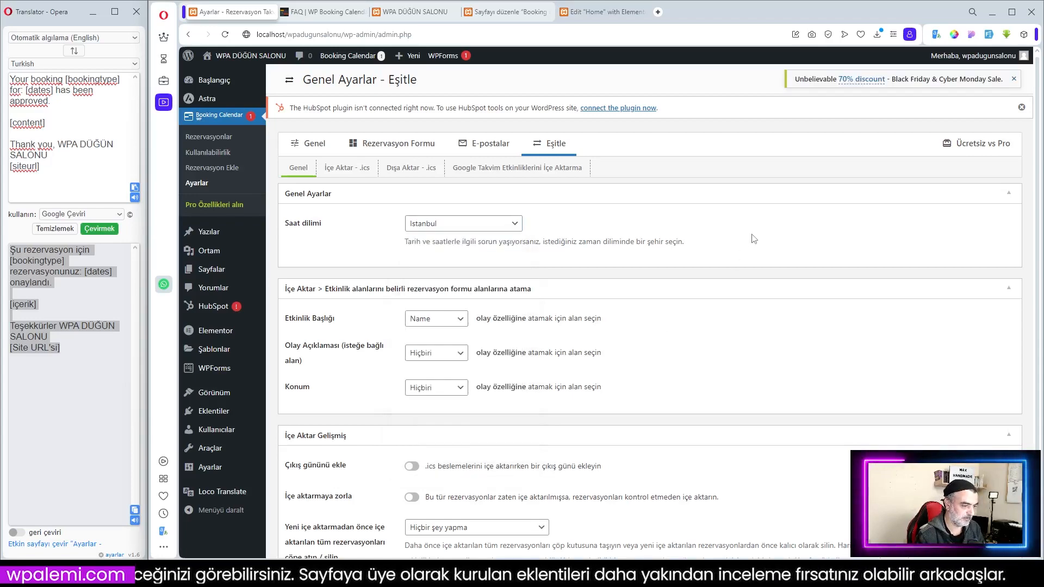
scroll(682, 283, down, 1)
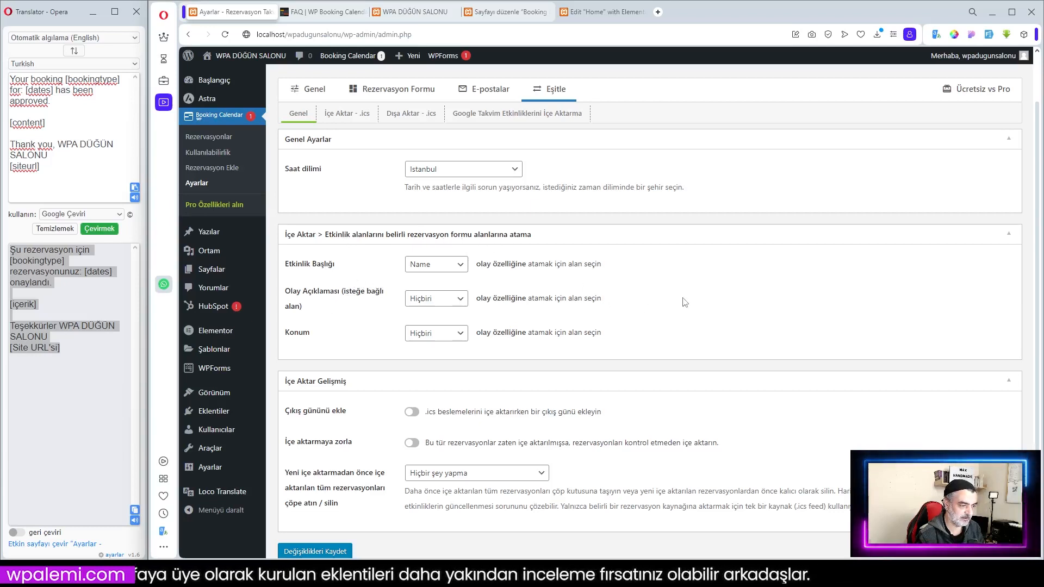
scroll(576, 359, down, 1)
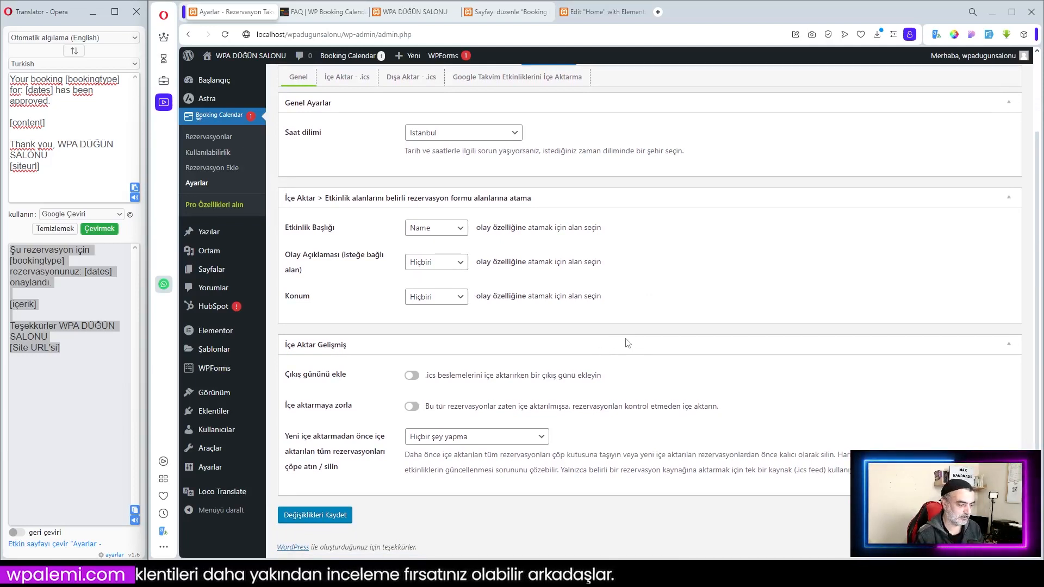
click(347, 516)
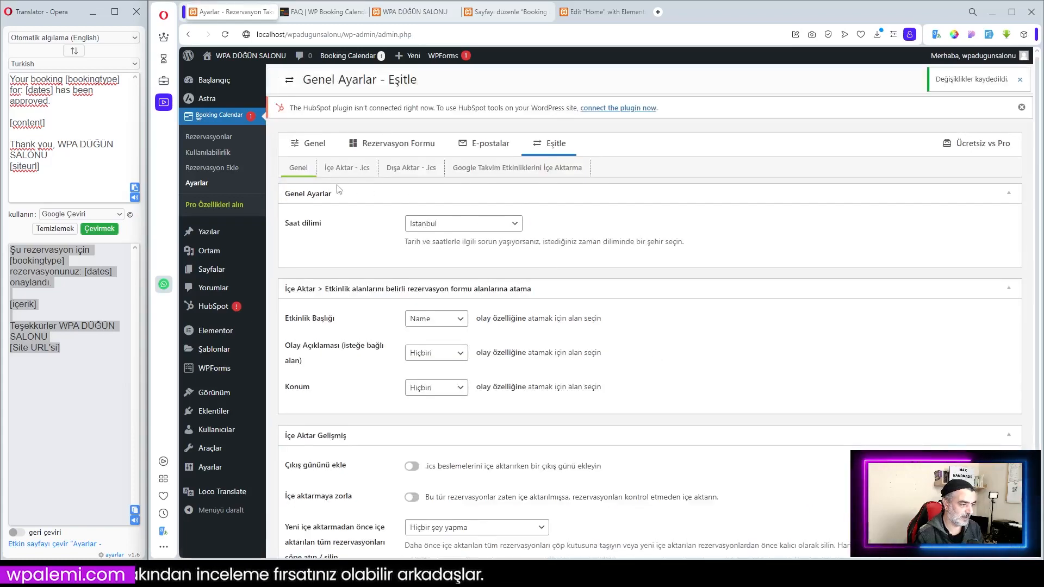
- Review the instructions for importing and exporting .ics feeds in the sync settings
click(342, 170)
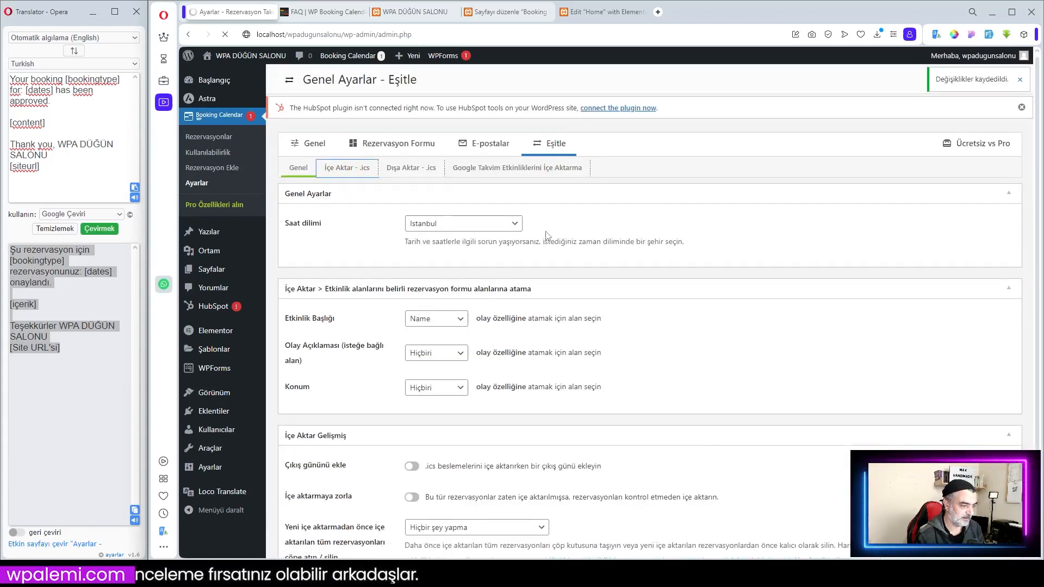
scroll(523, 280, down, 2)
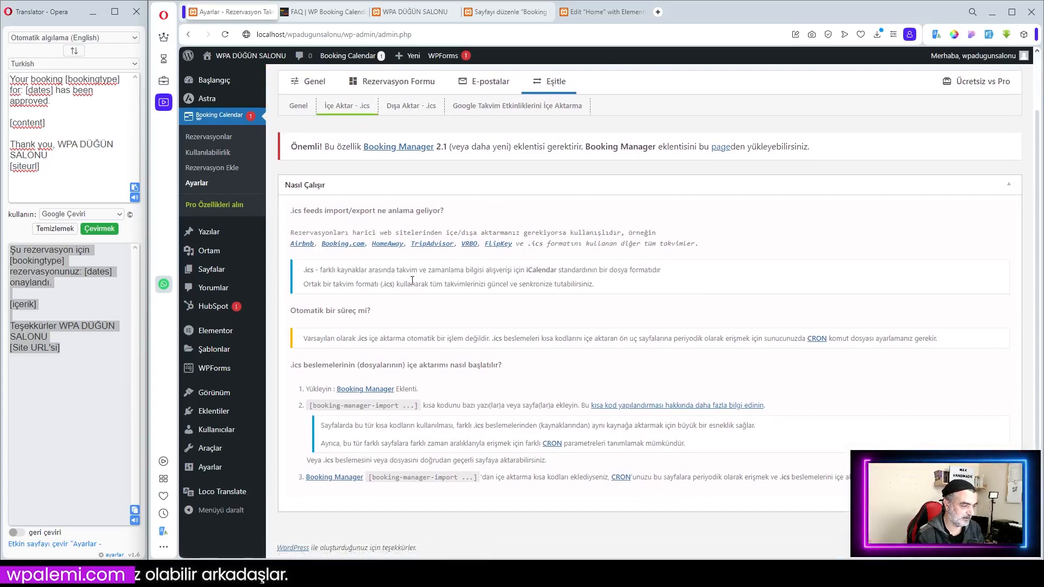
scroll(450, 296, up, 2)
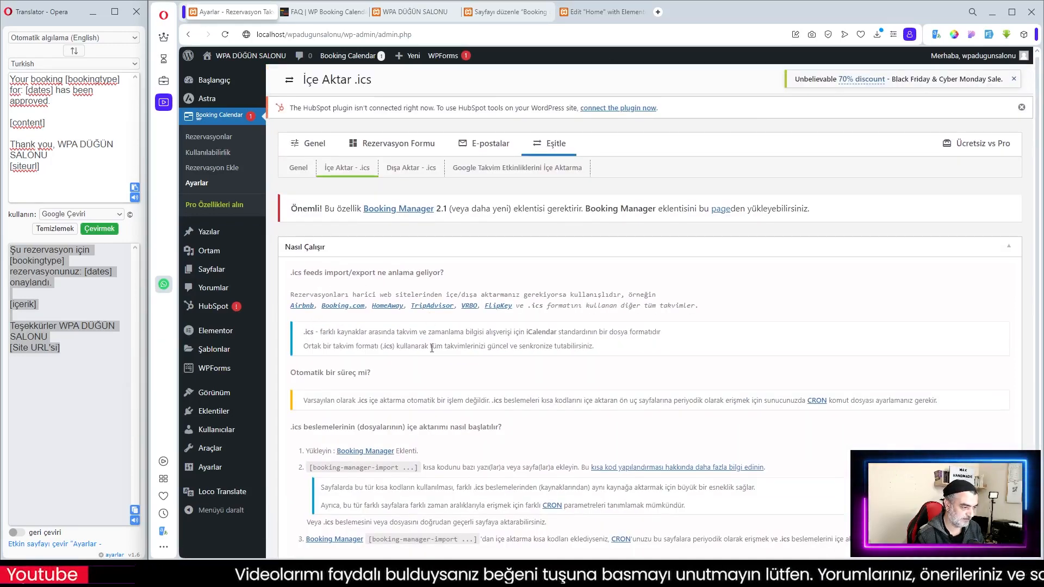
click(411, 168)
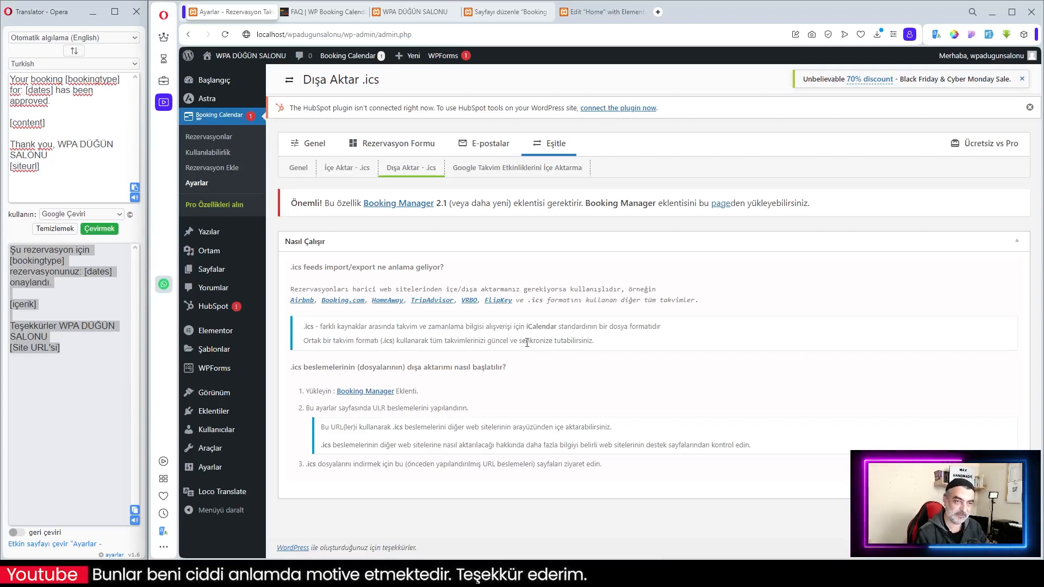
- Examine the Google Calendar event import settings, including the API key, calendar ID, automatic import and default event retrieval options
click(490, 168)
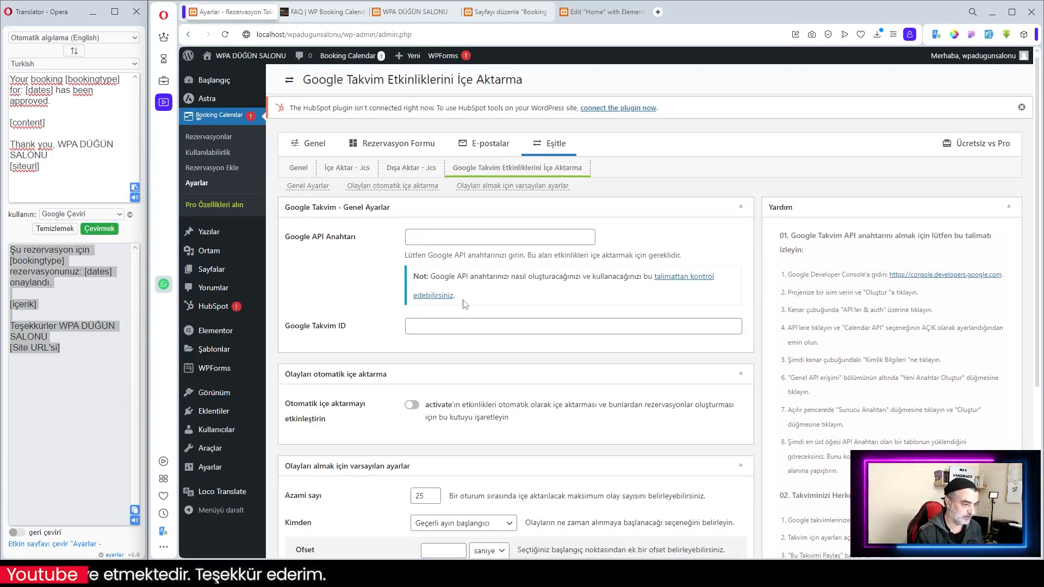
scroll(466, 304, down, 1)
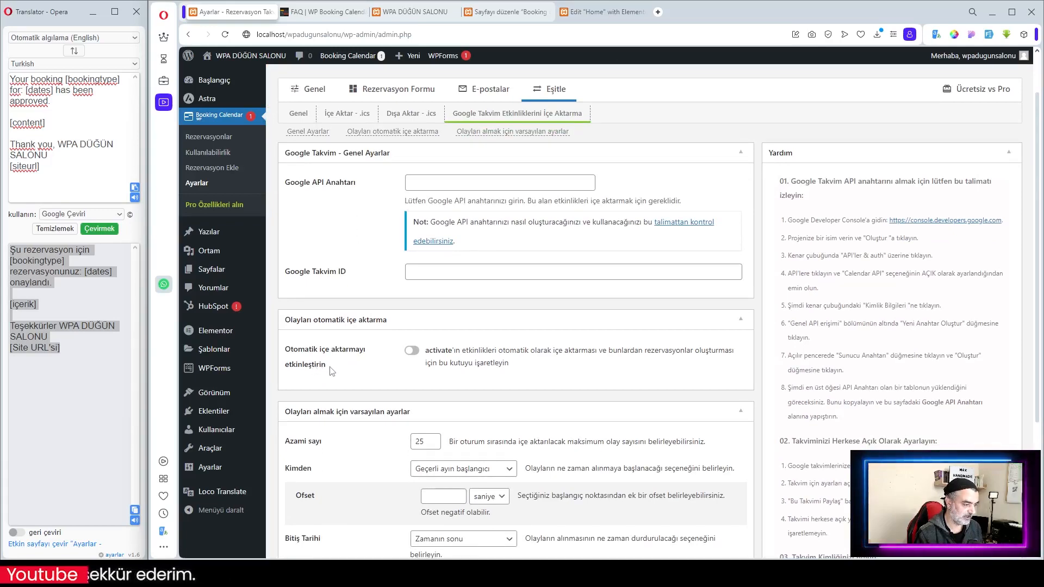
scroll(531, 364, down, 3)
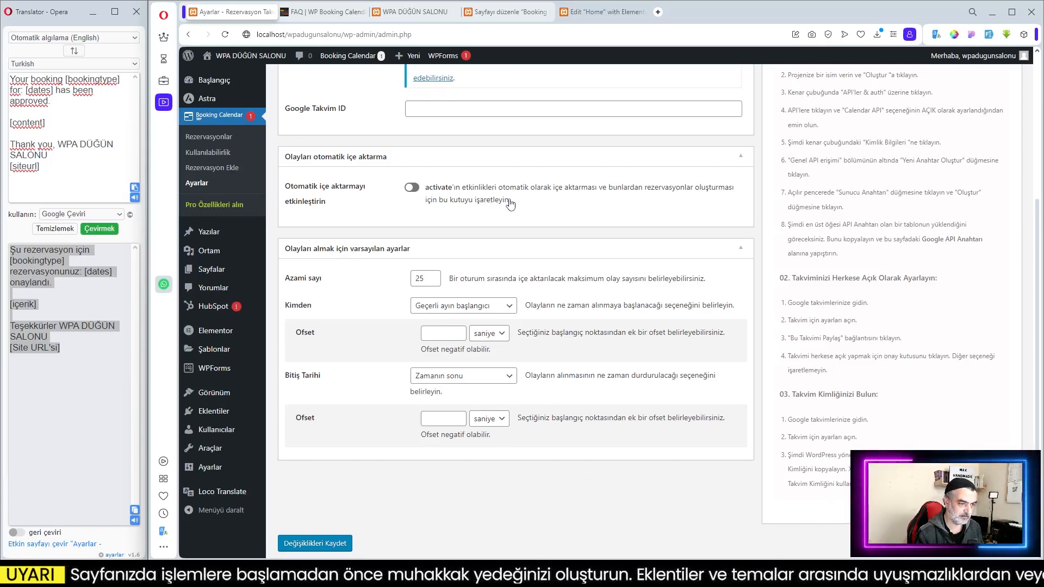
scroll(560, 220, down, 1)
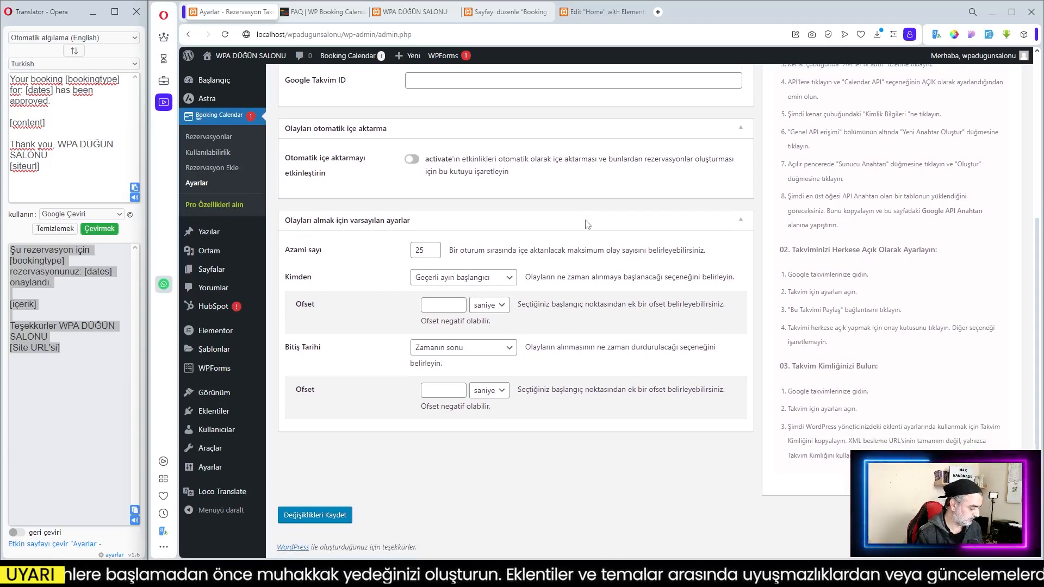
scroll(587, 224, up, 4)
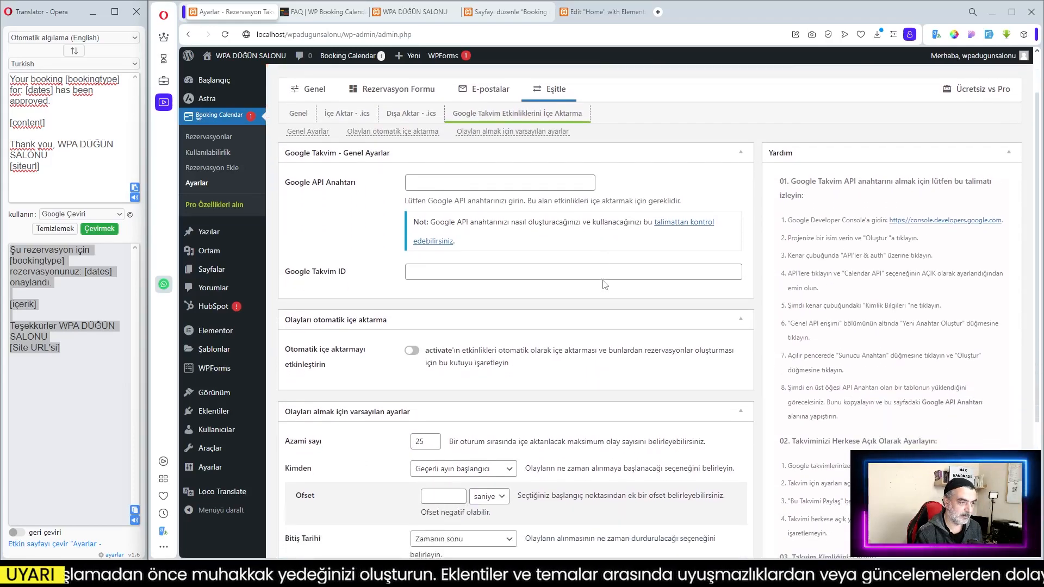
scroll(389, 195, down, 1)
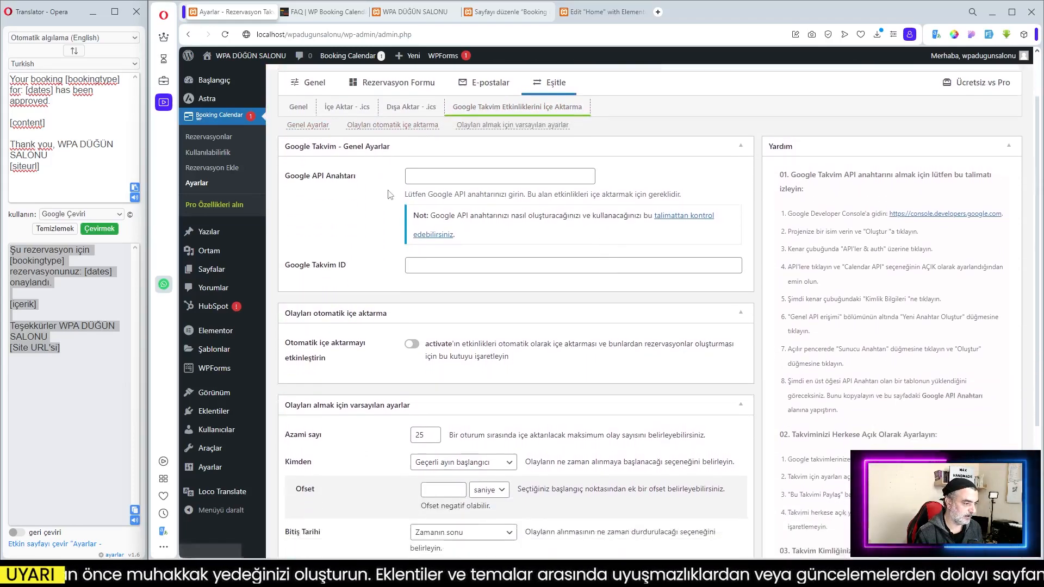
scroll(381, 185, up, 2)
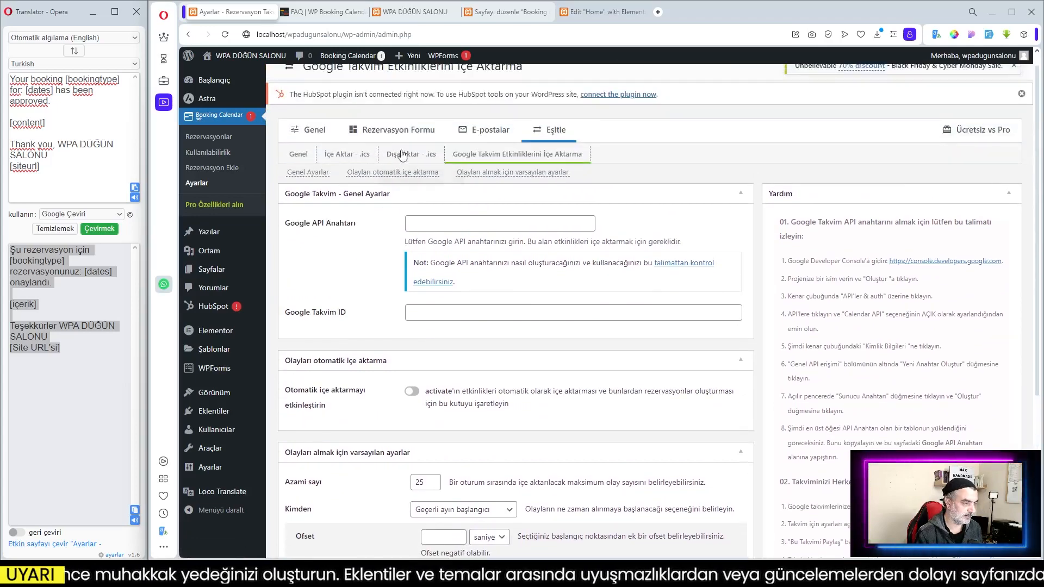
click(374, 173)
scroll(556, 323, up, 5)
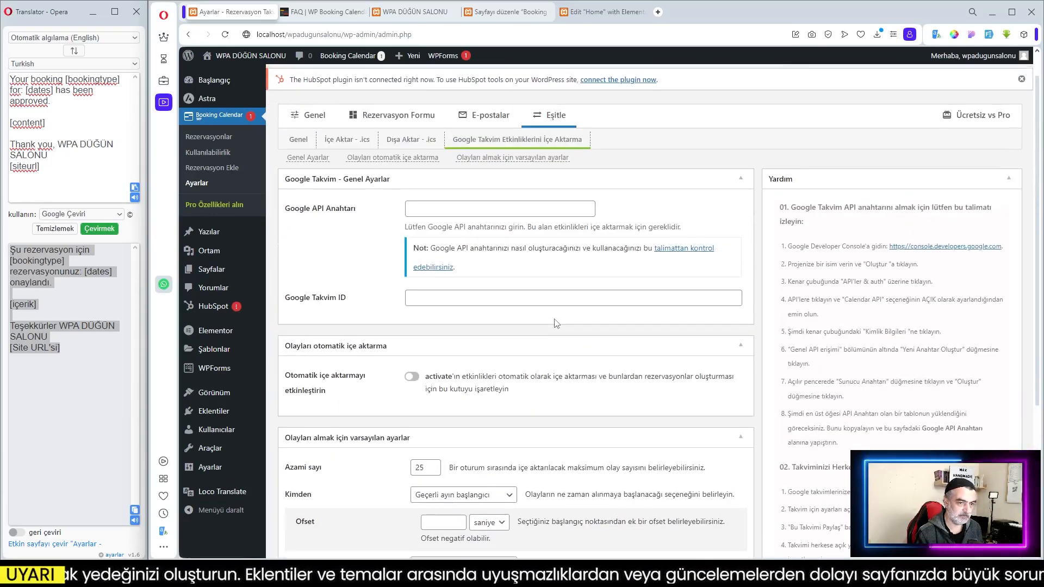
scroll(501, 443, down, 4)
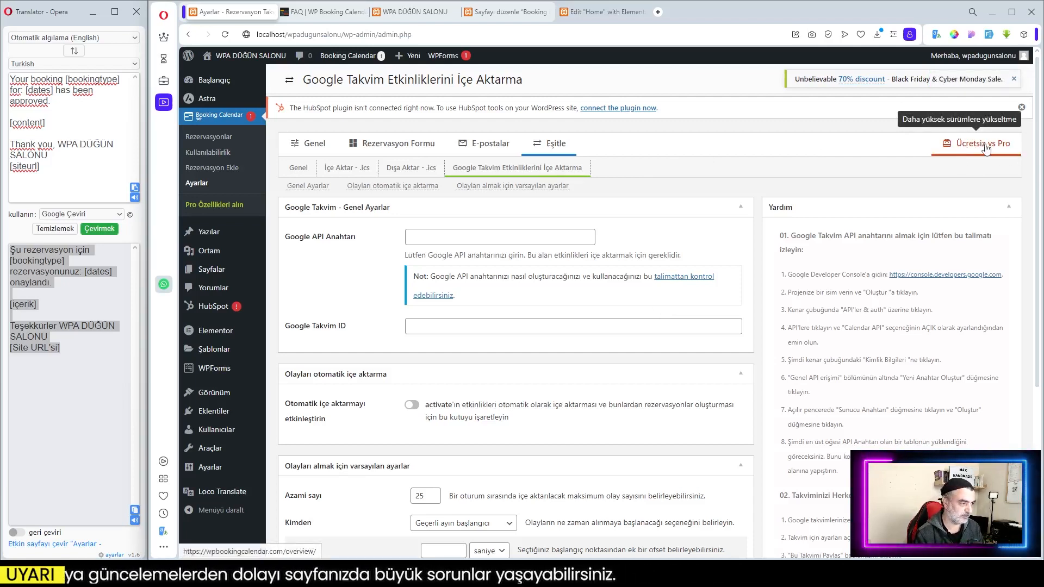
- Open the guide on adding the booking form to a page from the booking list, skim it and close it
click(207, 138)
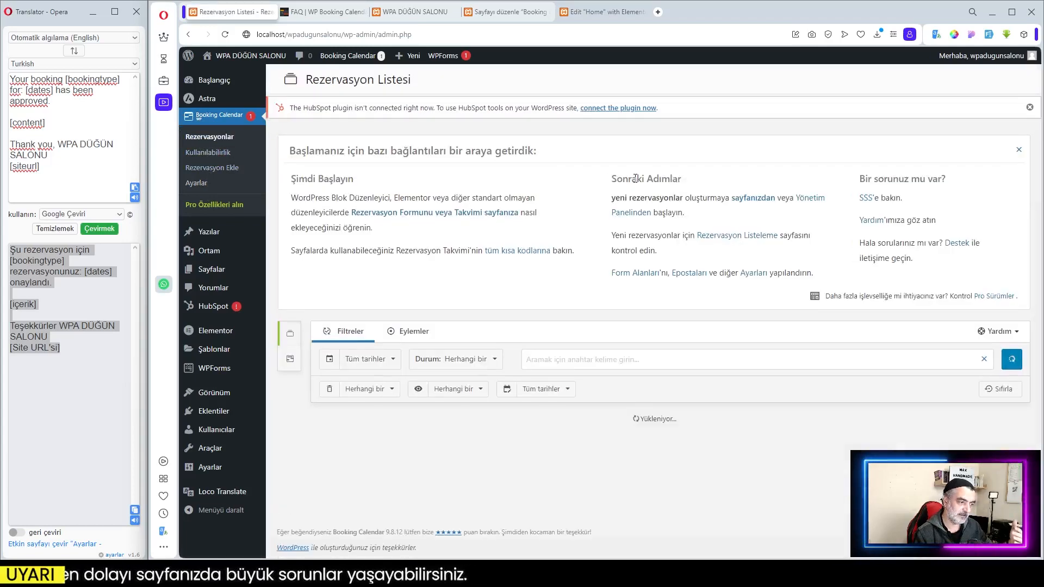
click(410, 218)
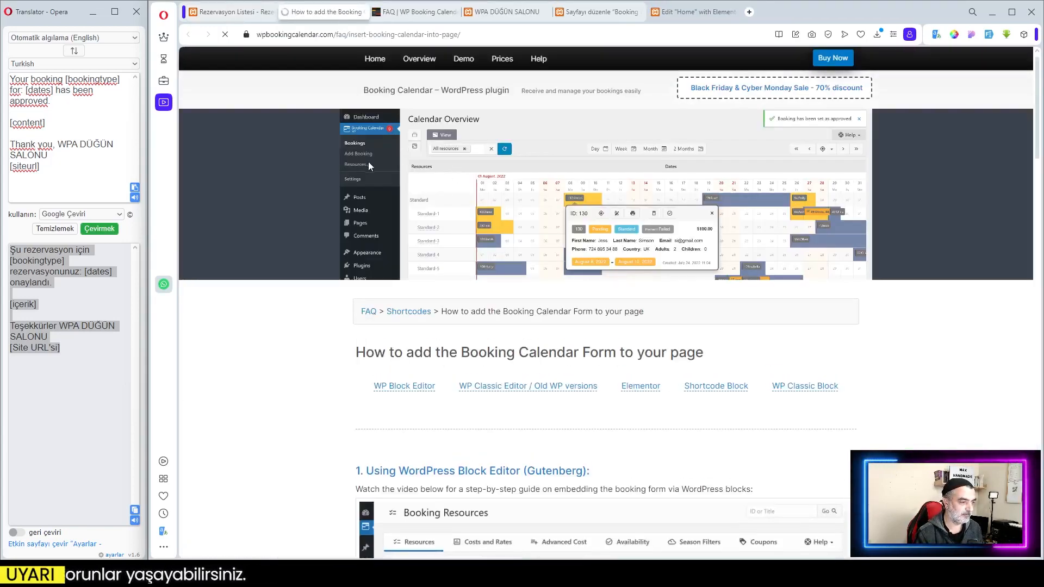
scroll(598, 297, down, 2)
scroll(598, 297, down, 3)
scroll(607, 295, down, 10)
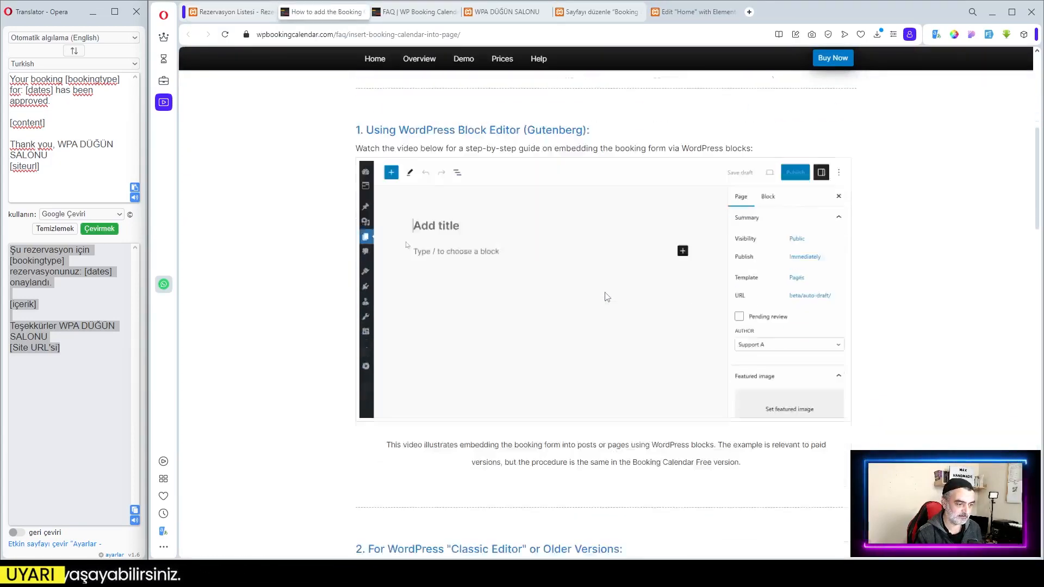
scroll(607, 296, up, 12)
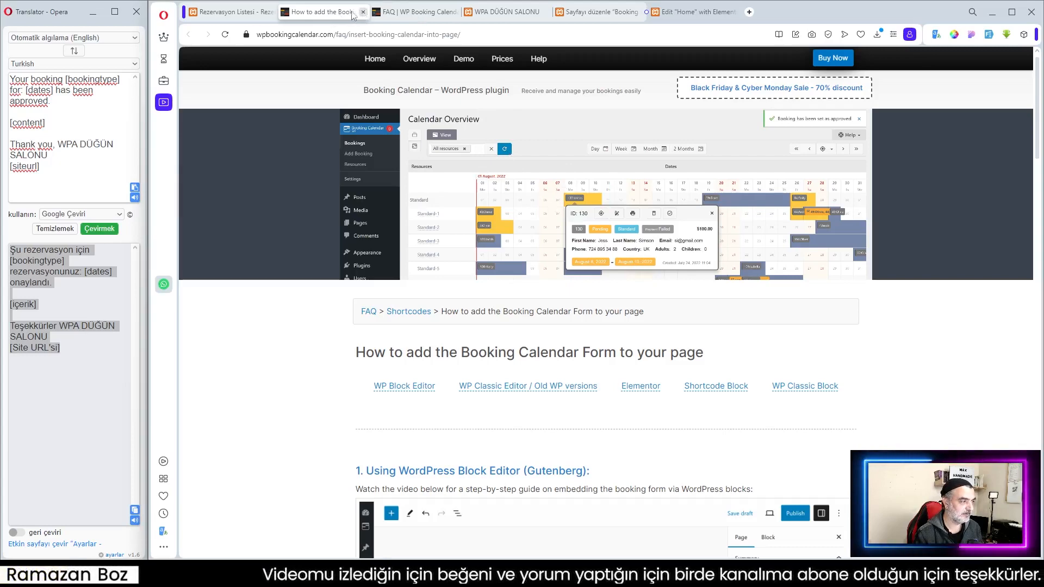
click(363, 11)
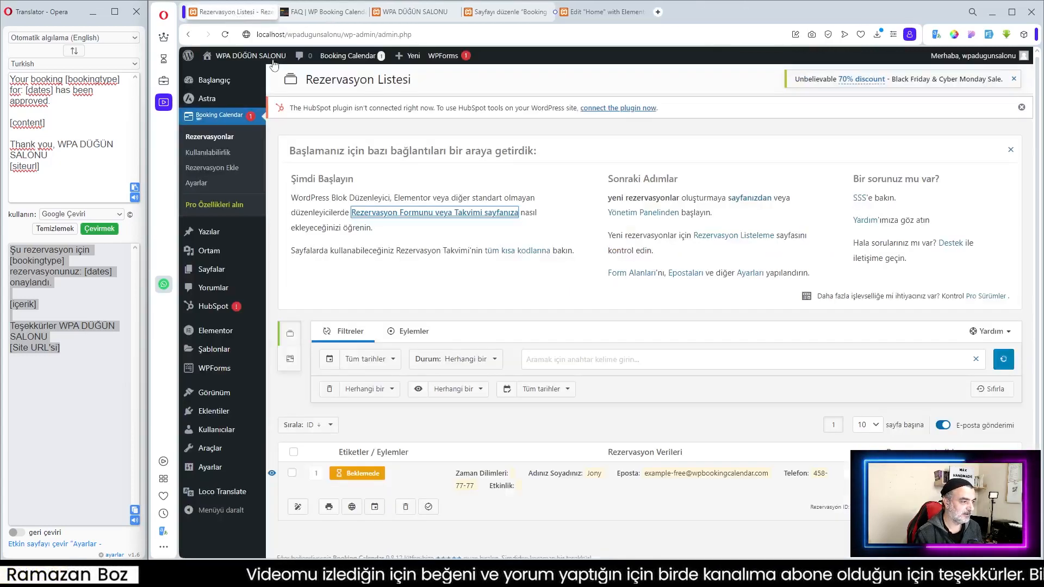
- View the live Booking Form page and the site's list of all pages, and return to the booking list
click(750, 200)
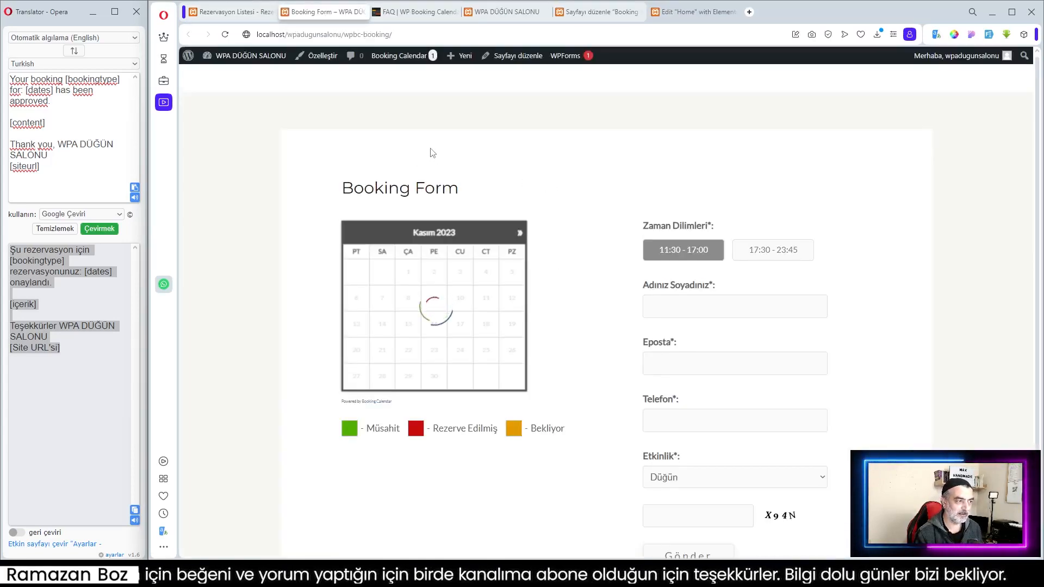
key(ctrl+Tab)
key(ctrl+Tab)
key(ctrl+Tab)
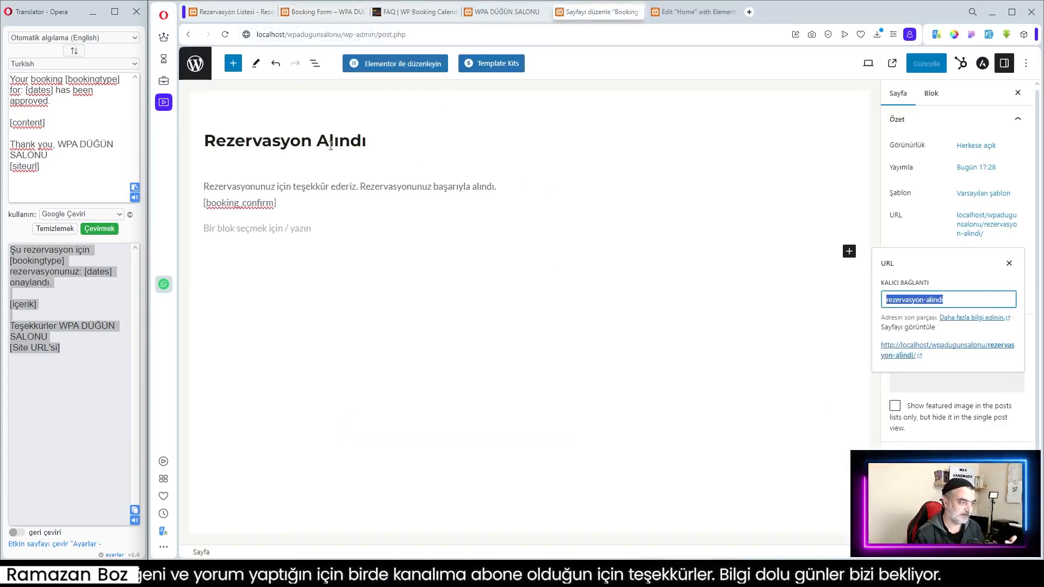
click(191, 70)
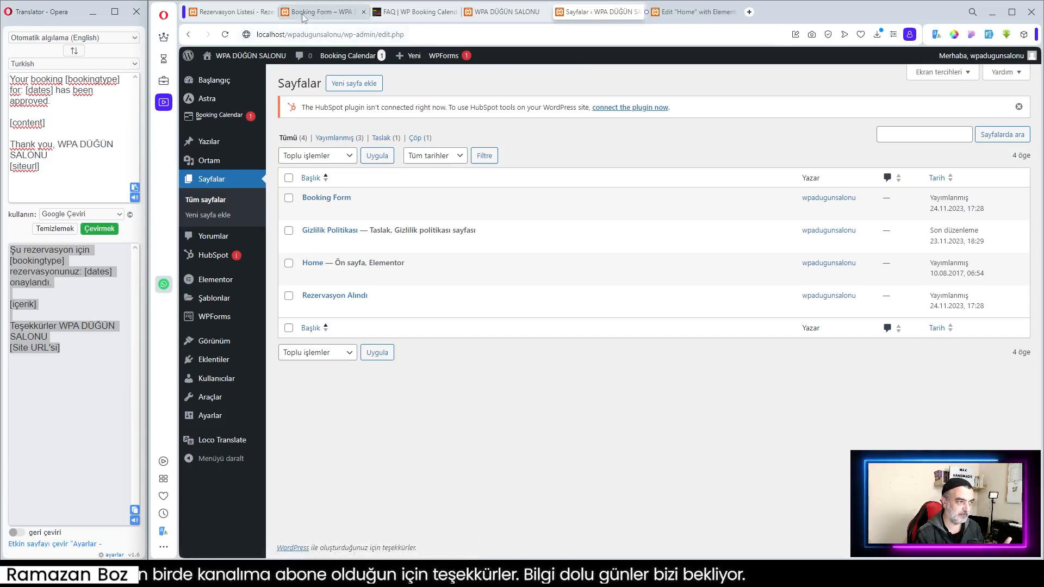
click(328, 13)
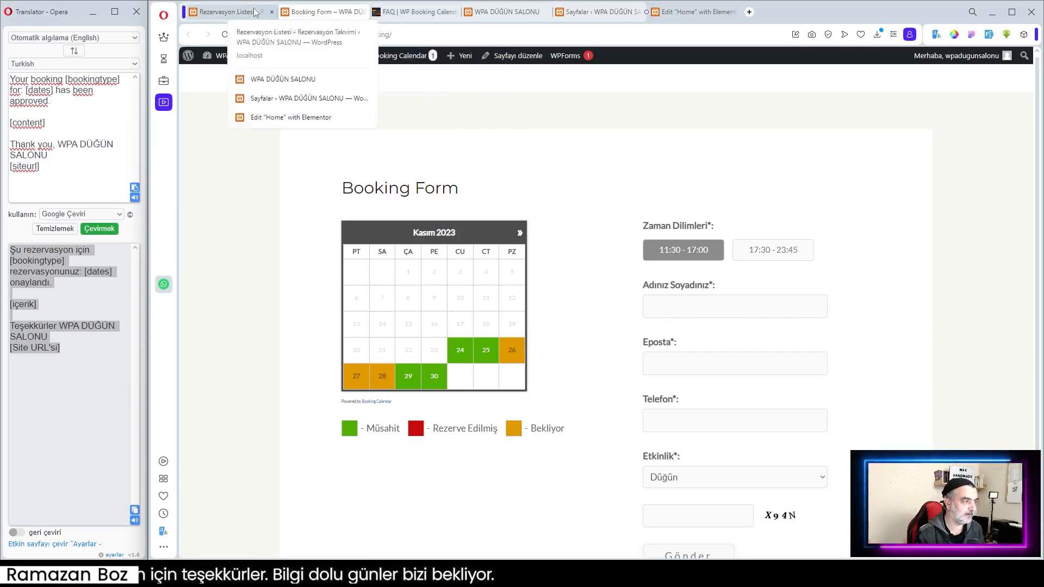
click(234, 12)
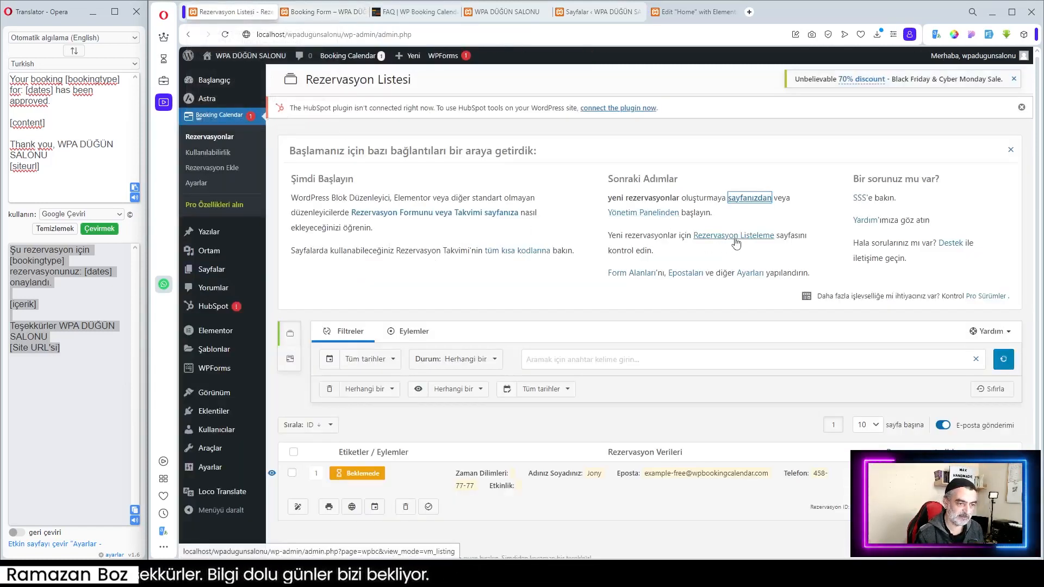
- Look over the booking listing and the calendar availability overview for the coming months
click(726, 238)
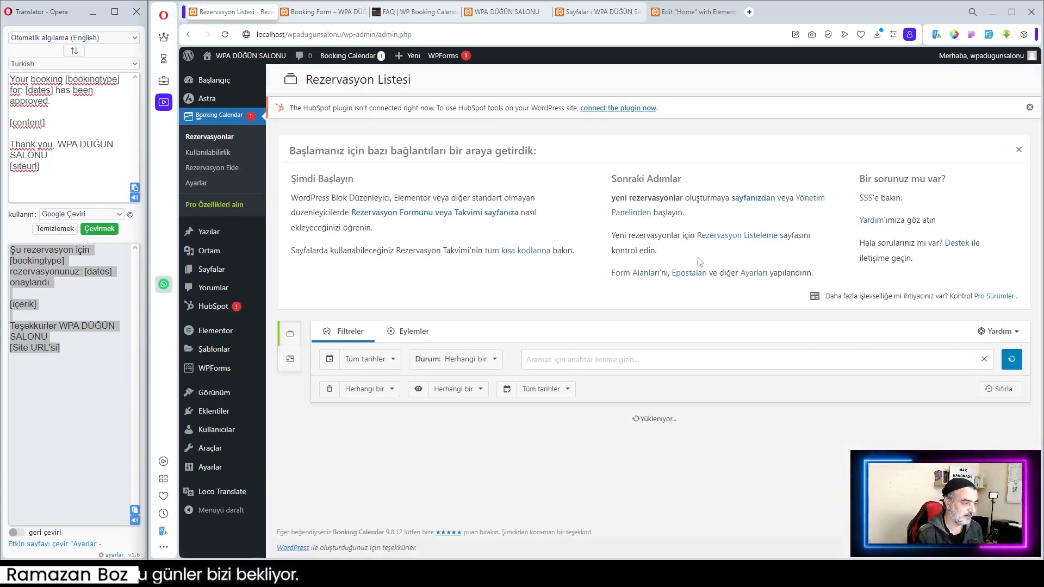
scroll(700, 262, down, 1)
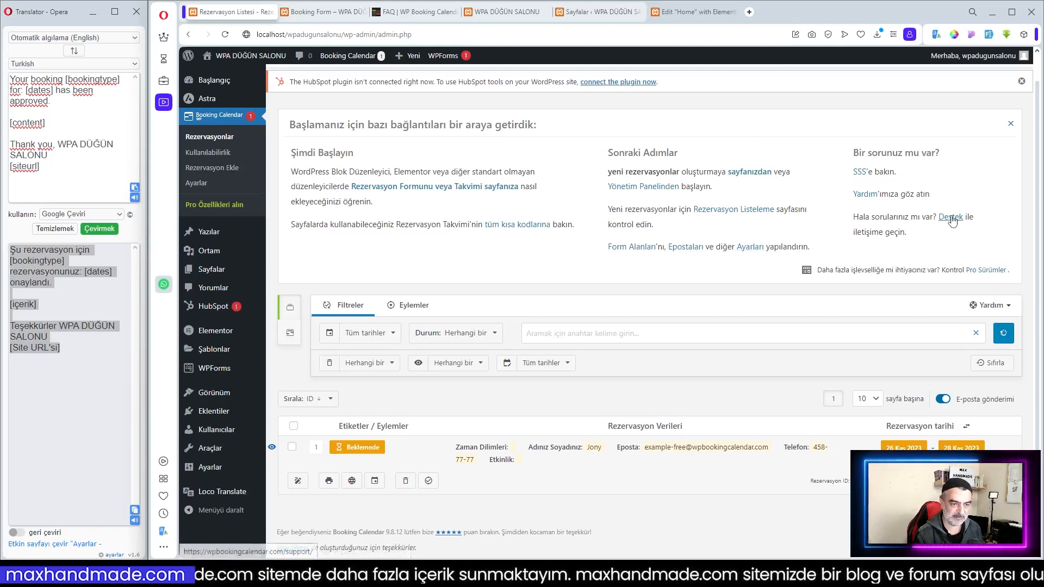
click(704, 209)
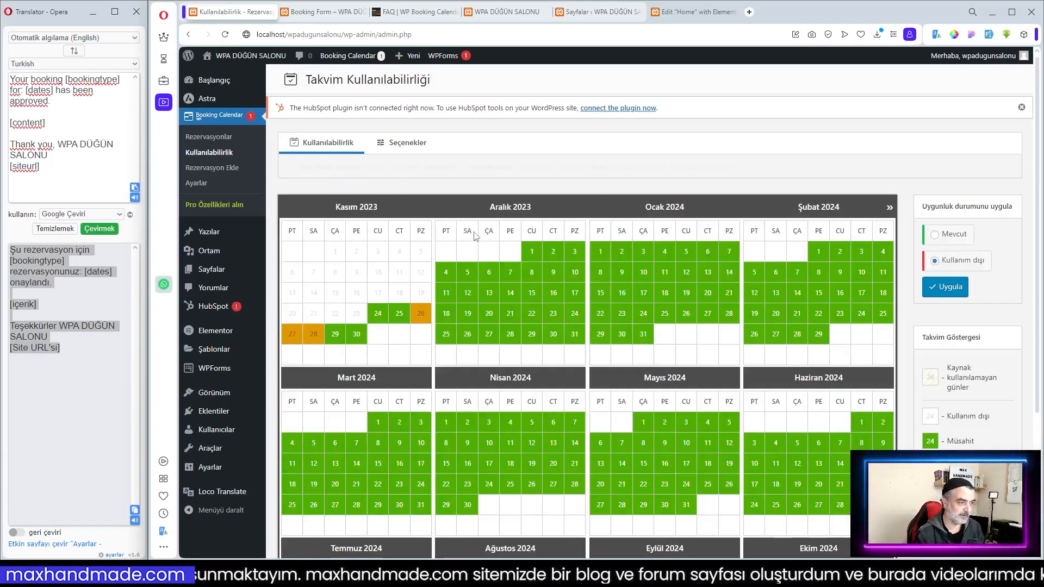
scroll(775, 307, down, 3)
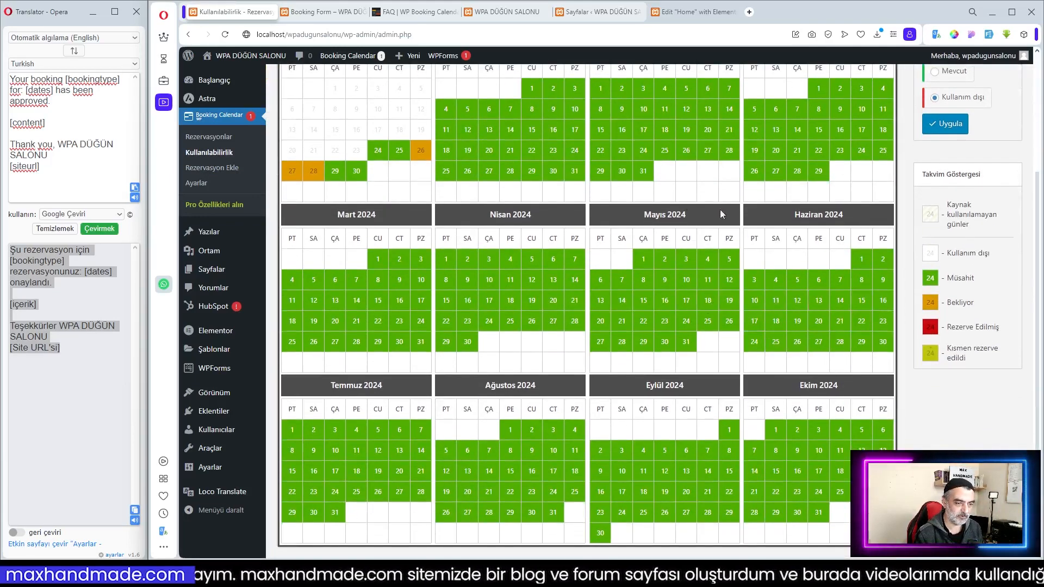
scroll(538, 324, down, 1)
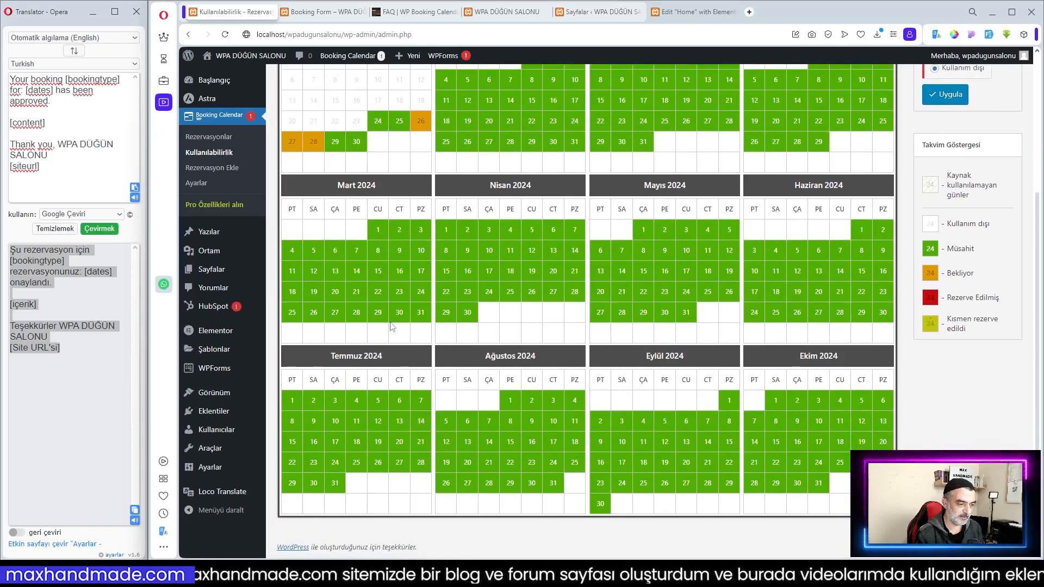
- Look through the month-by-month availability calendar from November 2023 to October 2024 and its colour legend
scroll(729, 296, up, 3)
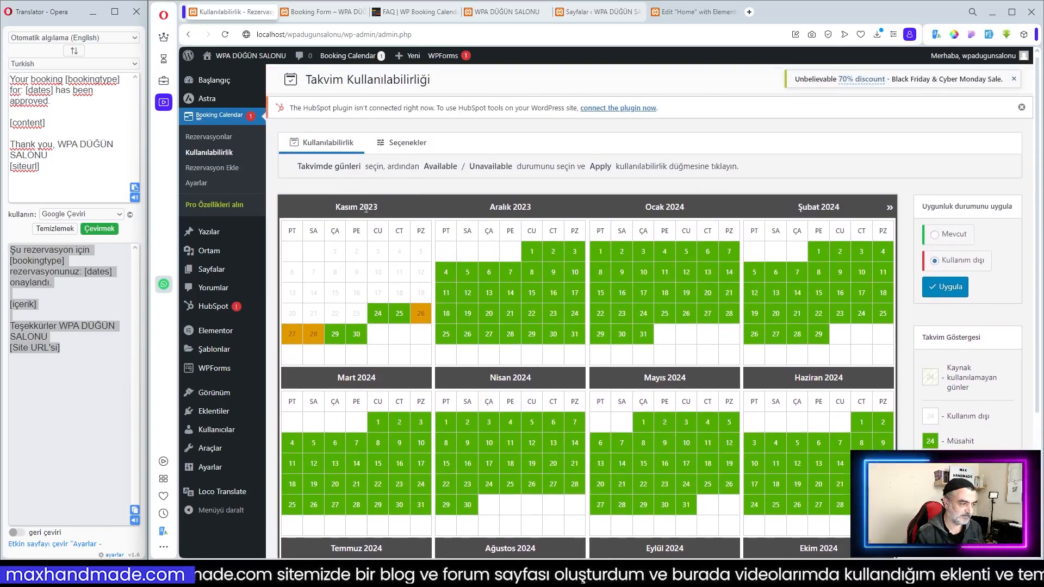
scroll(731, 228, down, 1)
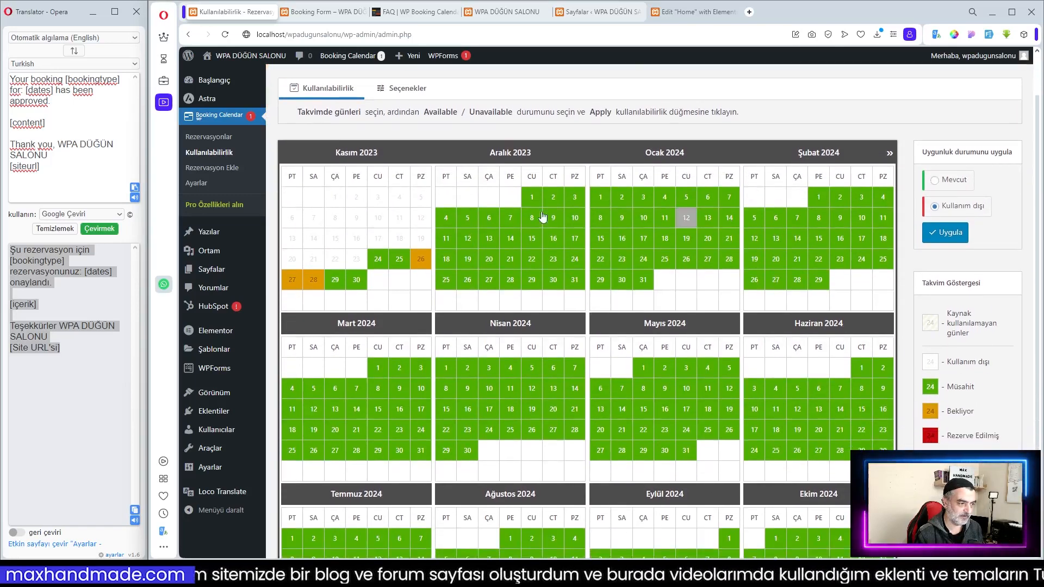
scroll(728, 235, down, 3)
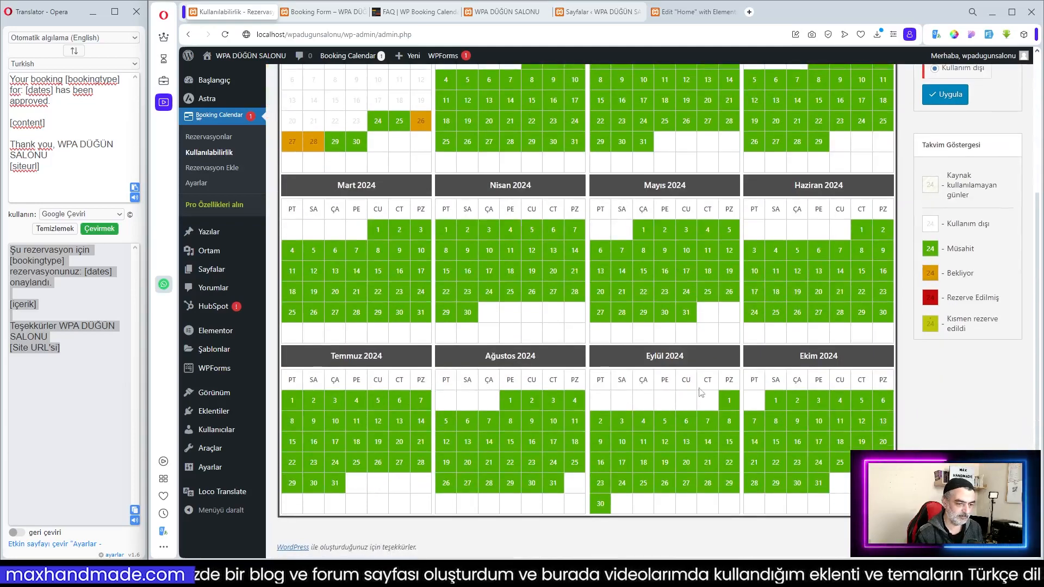
scroll(723, 391, up, 3)
click(722, 391)
scroll(722, 391, down, 3)
scroll(626, 294, up, 3)
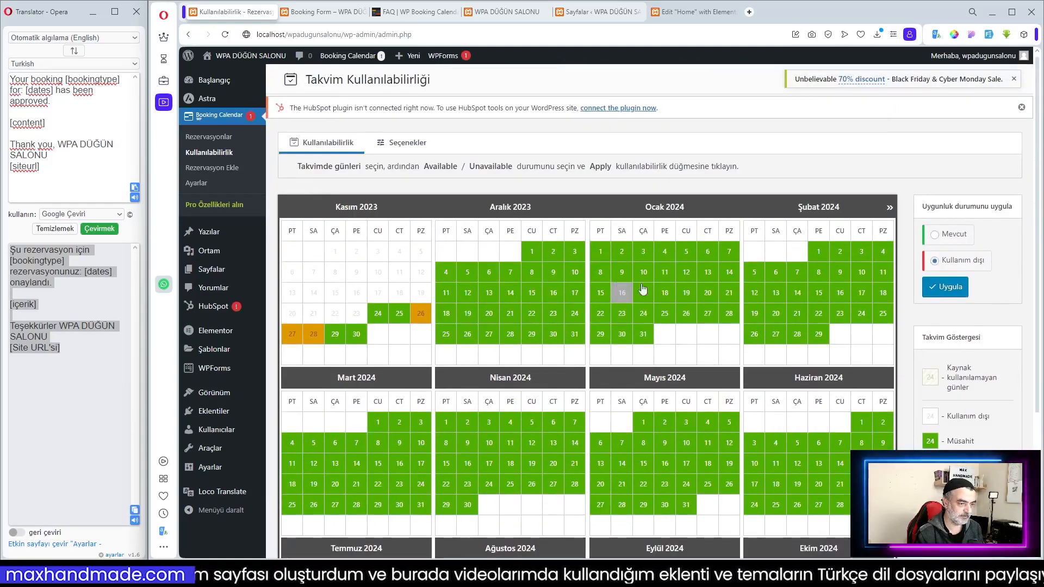
scroll(818, 291, down, 3)
scroll(849, 281, down, 1)
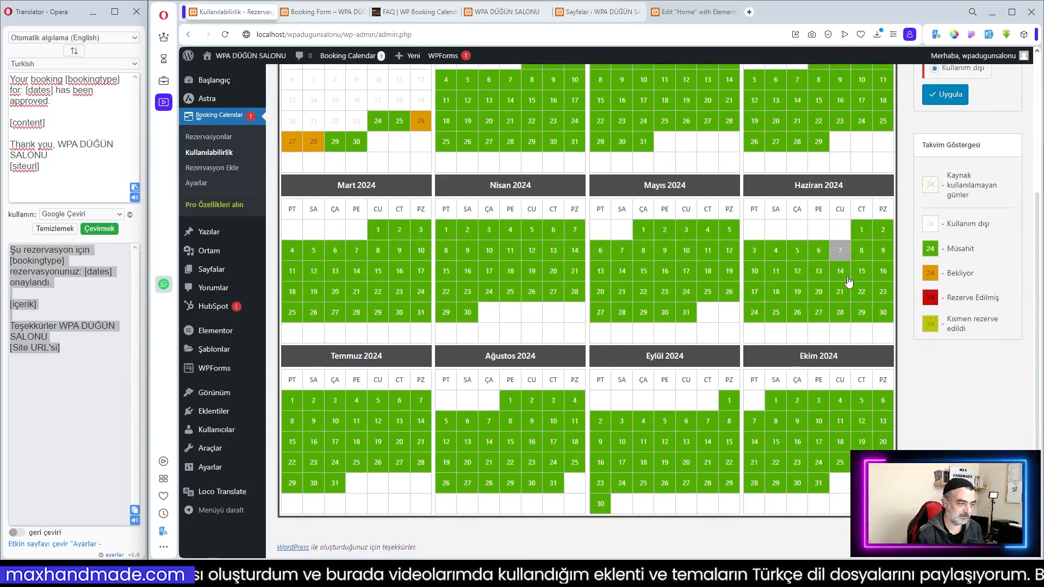
scroll(836, 389, up, 3)
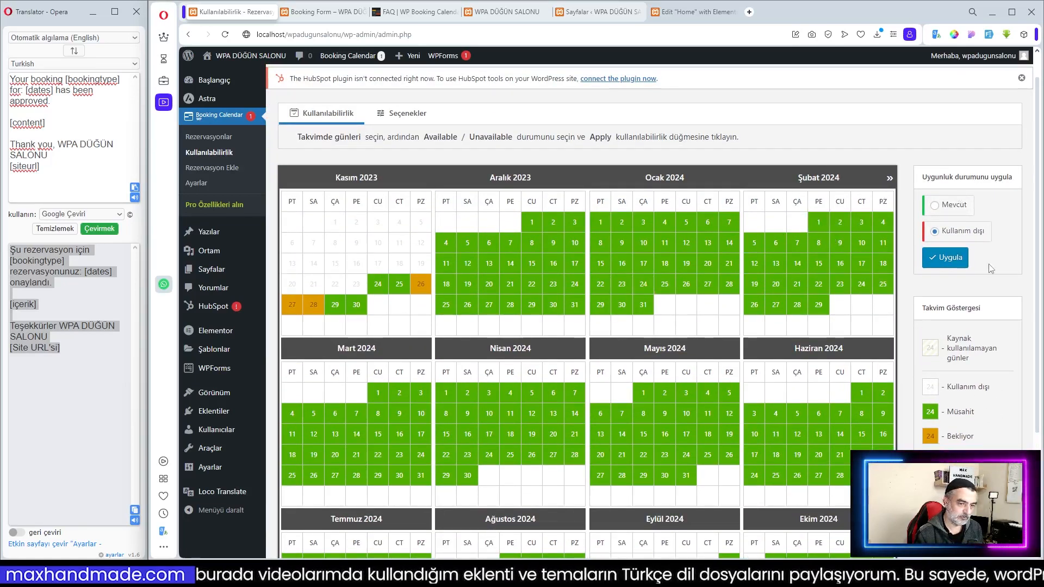
- Mark 25 November 2023 as unavailable (Kullanım dışı) in the availability calendar and apply it
click(949, 206)
click(949, 231)
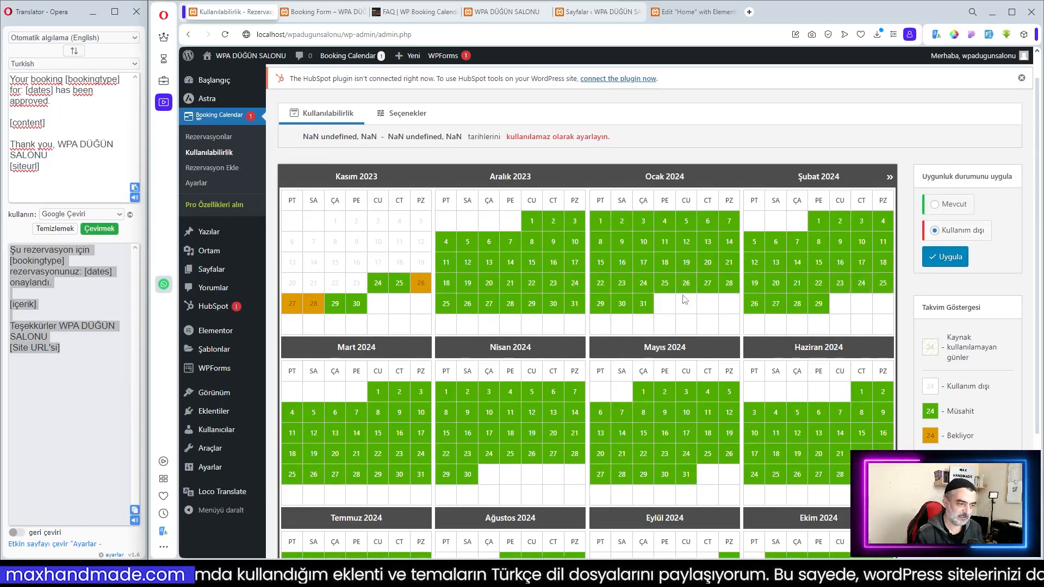
click(397, 290)
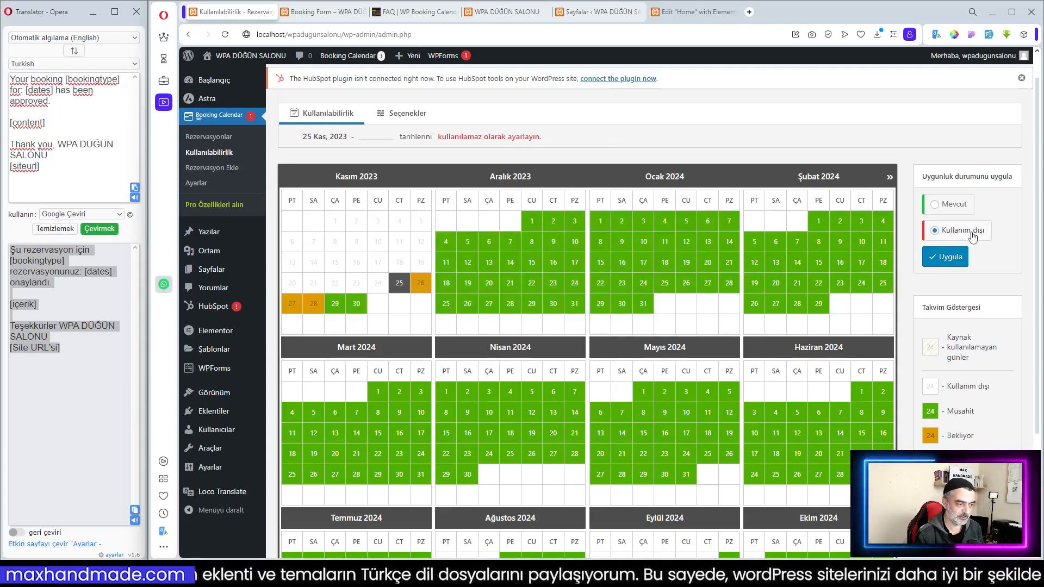
click(951, 260)
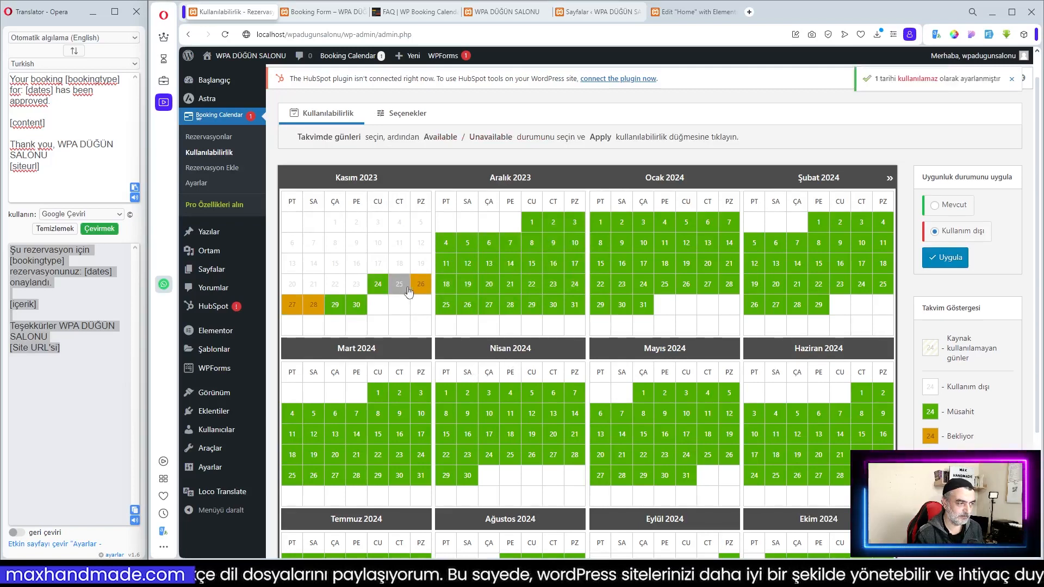
- Reload the site's home page and check 25 November in its booking calendar
click(503, 12)
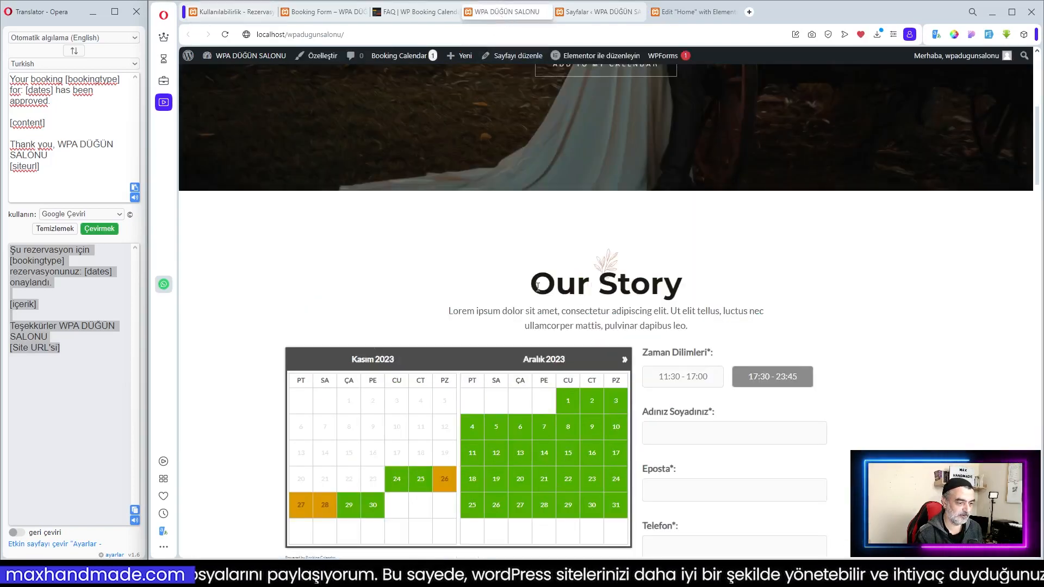
scroll(538, 286, down, 1)
key(F5)
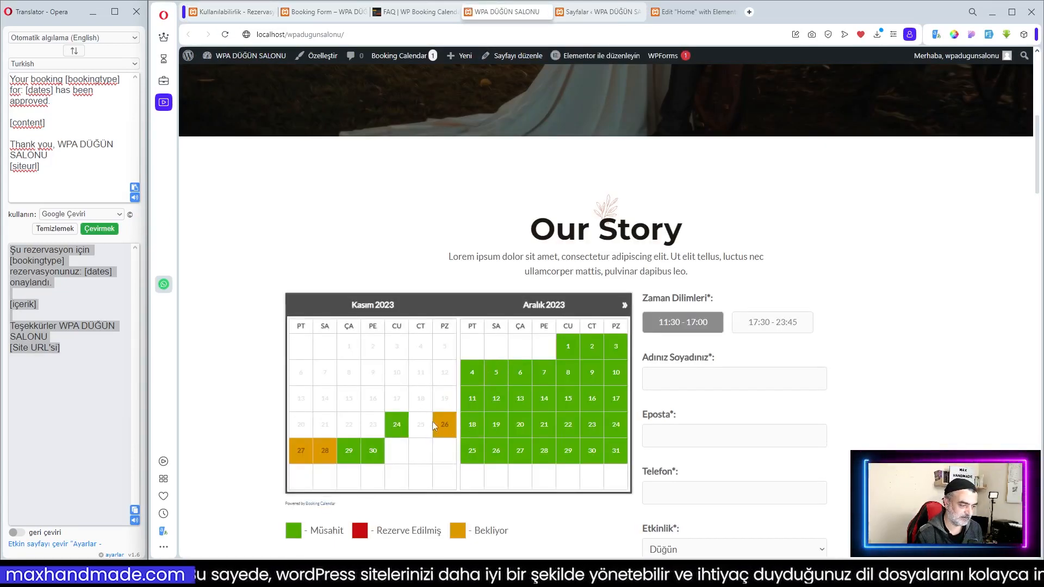
mouse_move(427, 423)
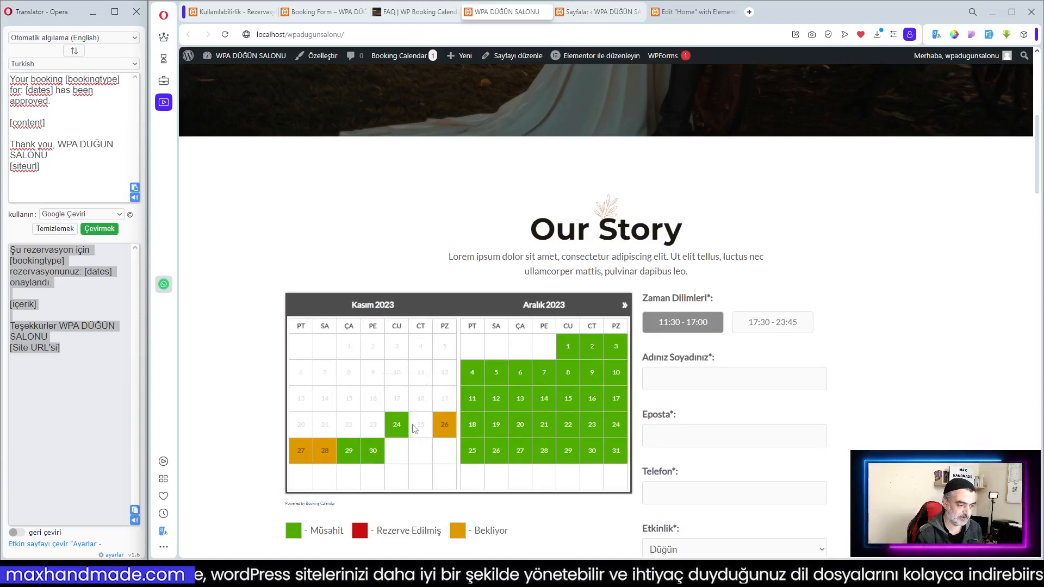
- Return to the availability calendar, set 25 November 2023 as available (Mevcut) and apply it
click(219, 11)
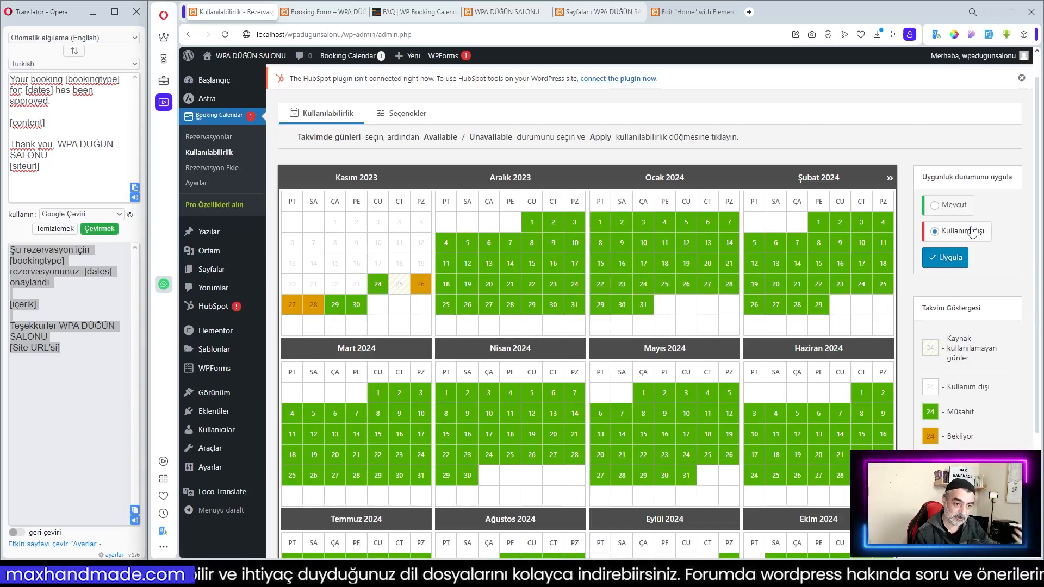
click(936, 206)
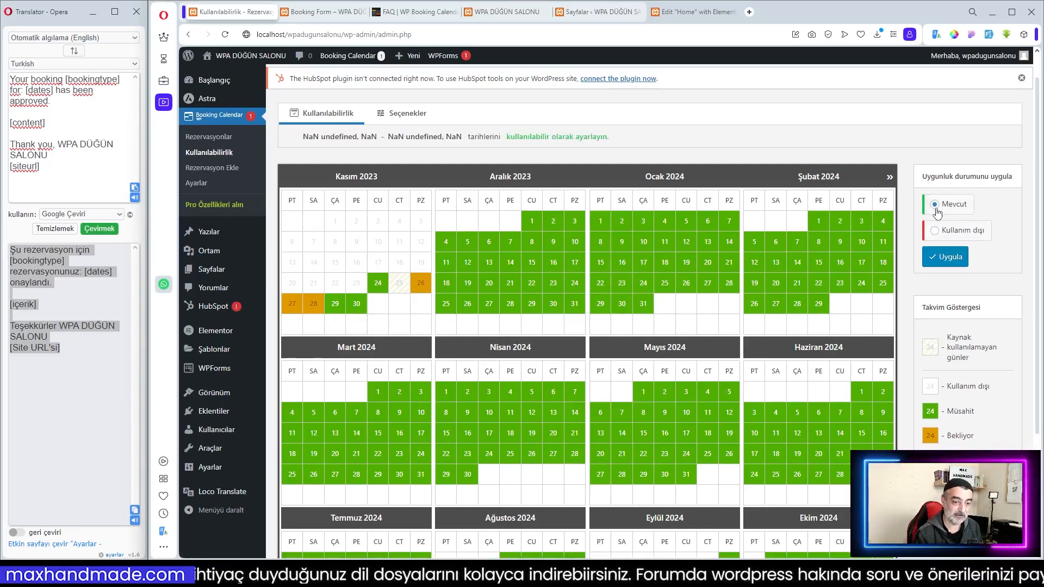
click(397, 292)
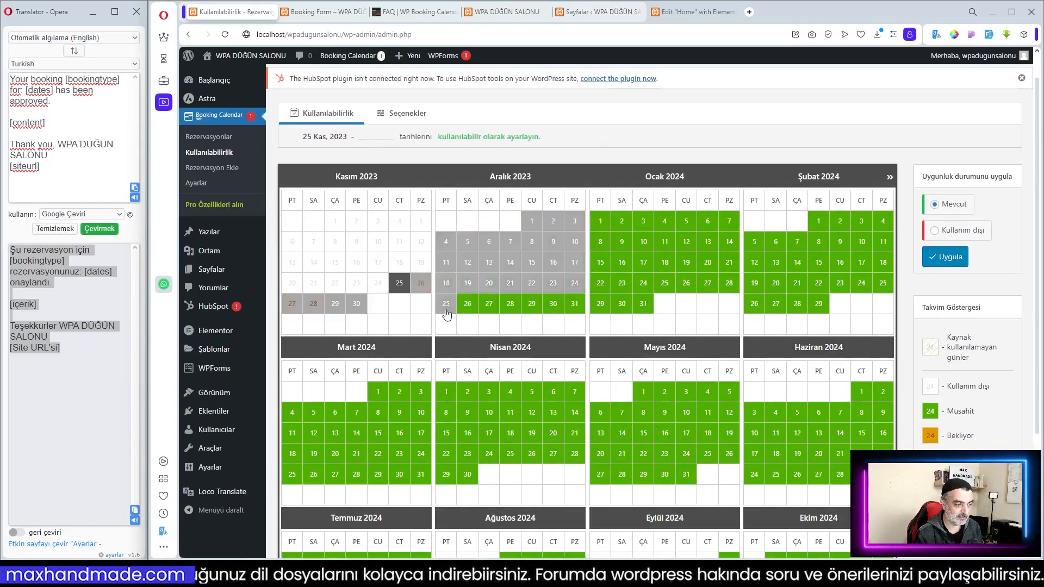
click(951, 262)
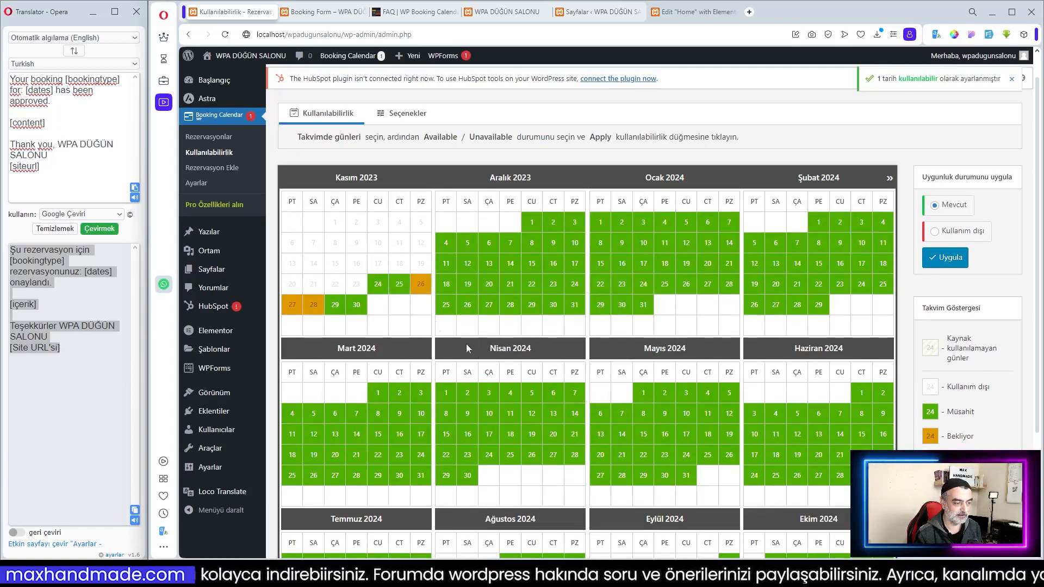
- Look over the availability calendar, view the page's options and return to the availability view
scroll(1026, 435, down, 3)
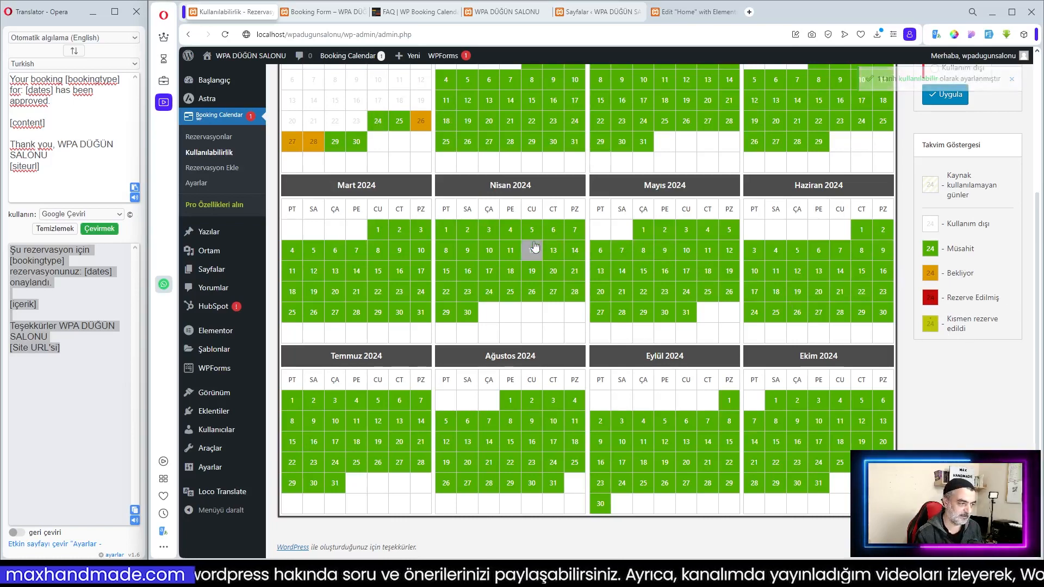
scroll(535, 247, up, 4)
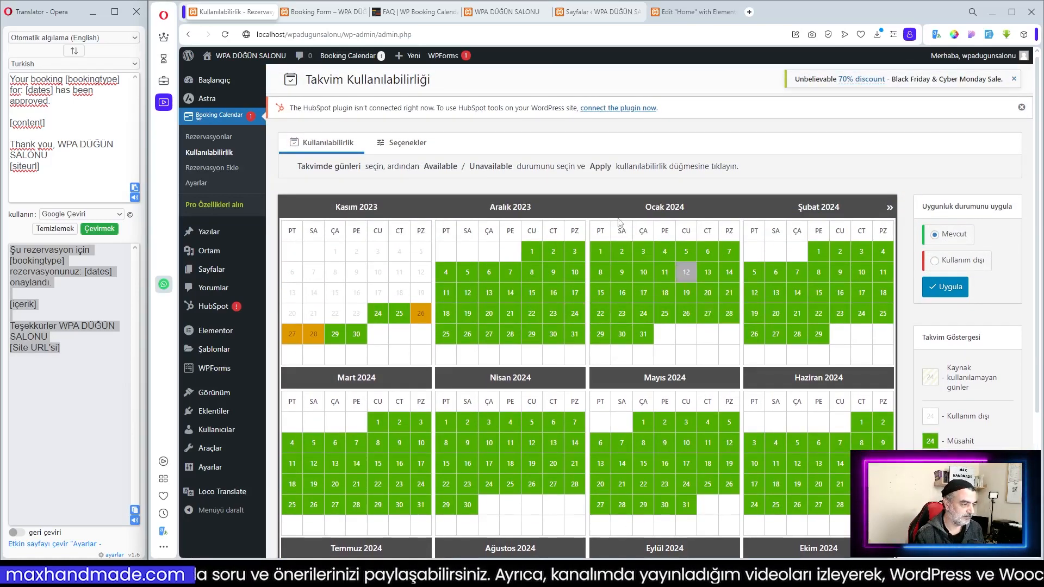
click(406, 145)
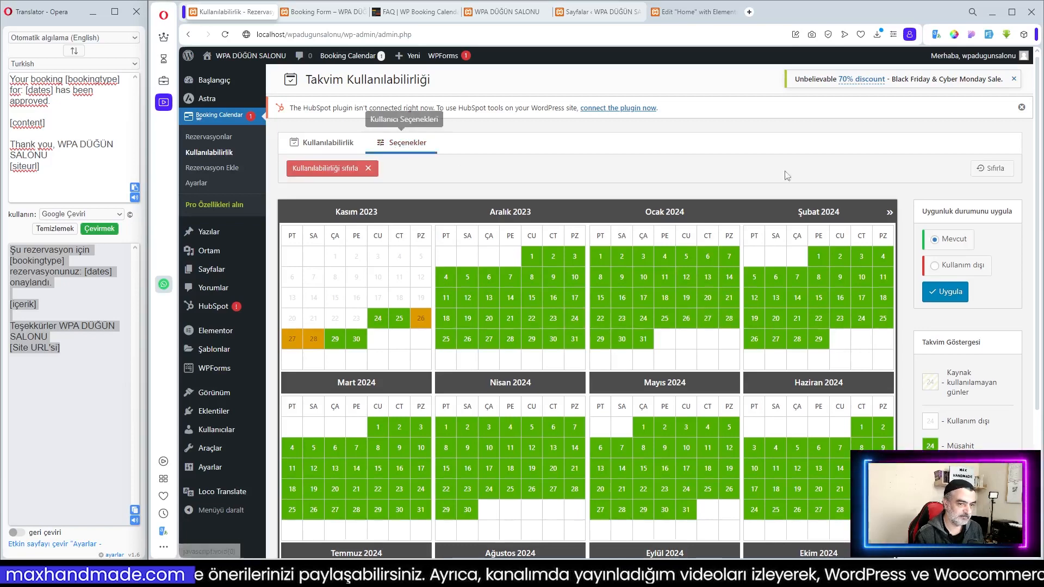
scroll(762, 185, down, 3)
scroll(639, 155, up, 3)
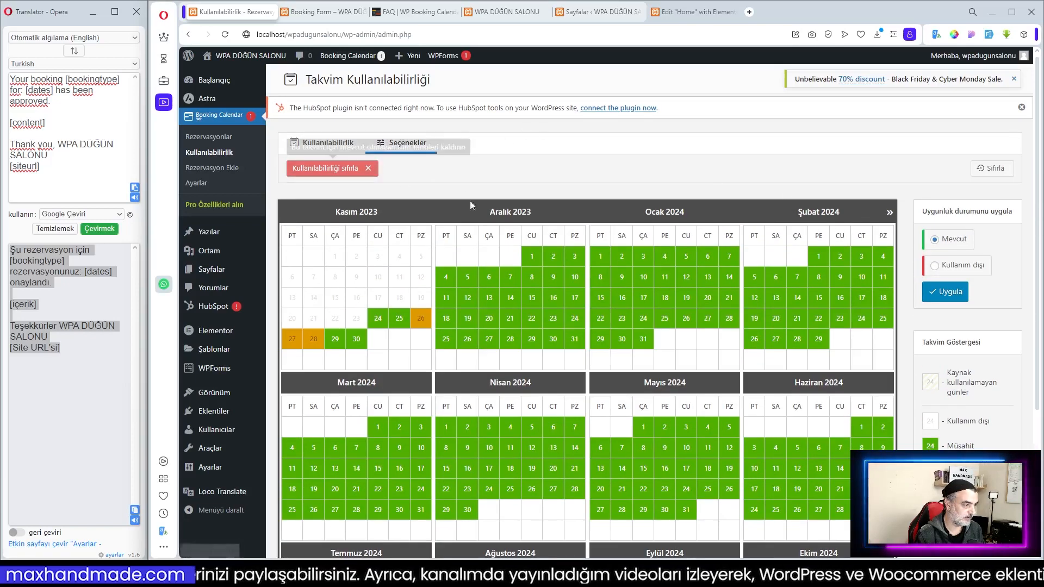
click(312, 144)
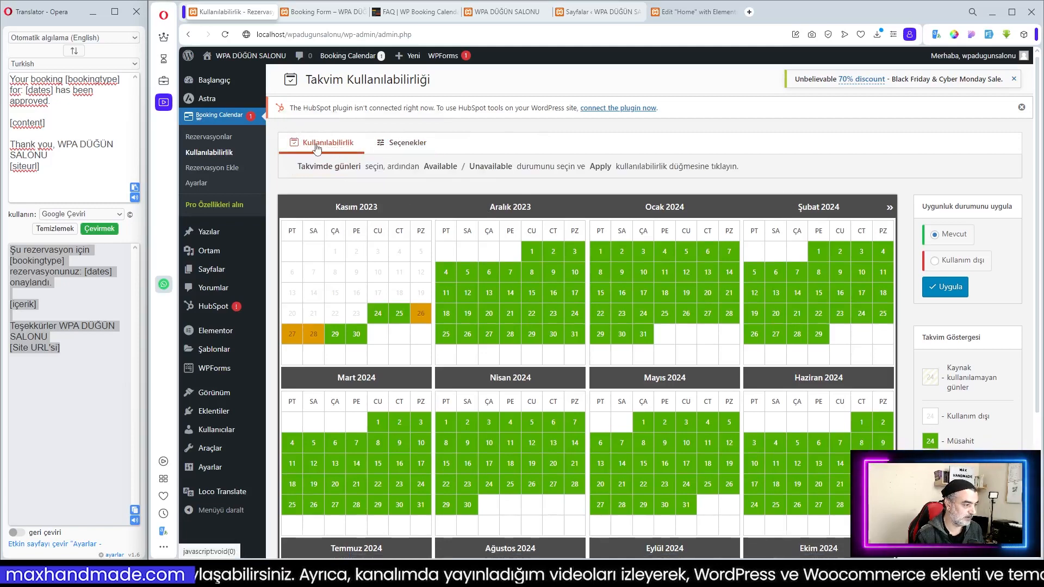
- Open the Add Booking page (Rezervasyon Ekle) and look over its calendar, form fields and e-mail sending option
click(219, 168)
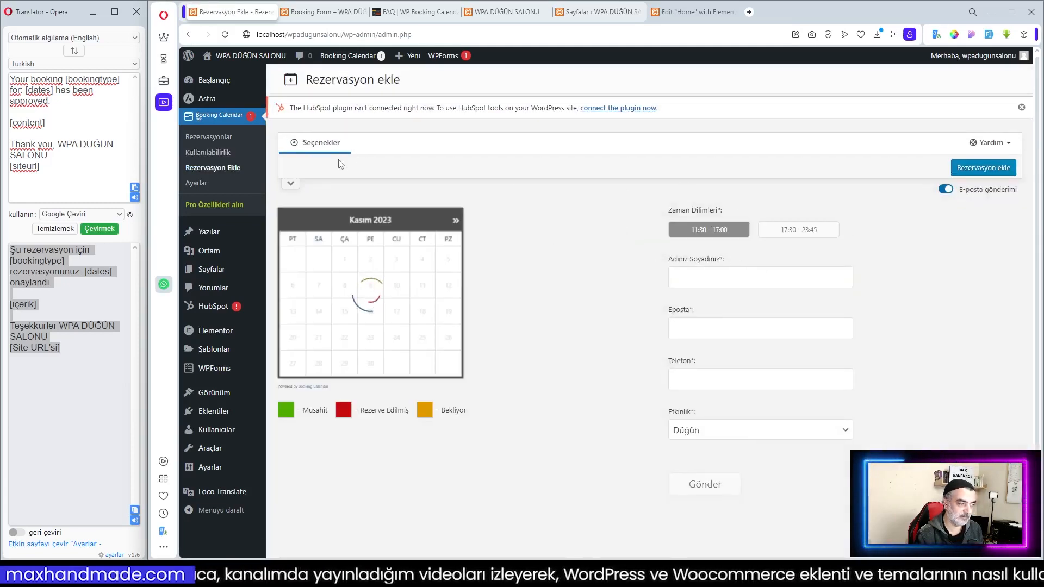
click(743, 275)
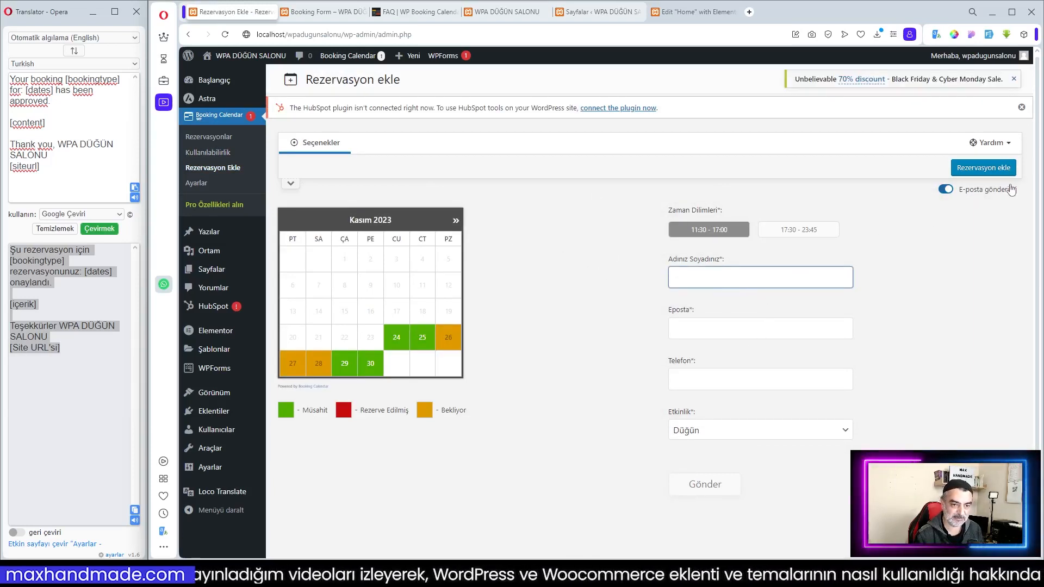
scroll(762, 403, down, 1)
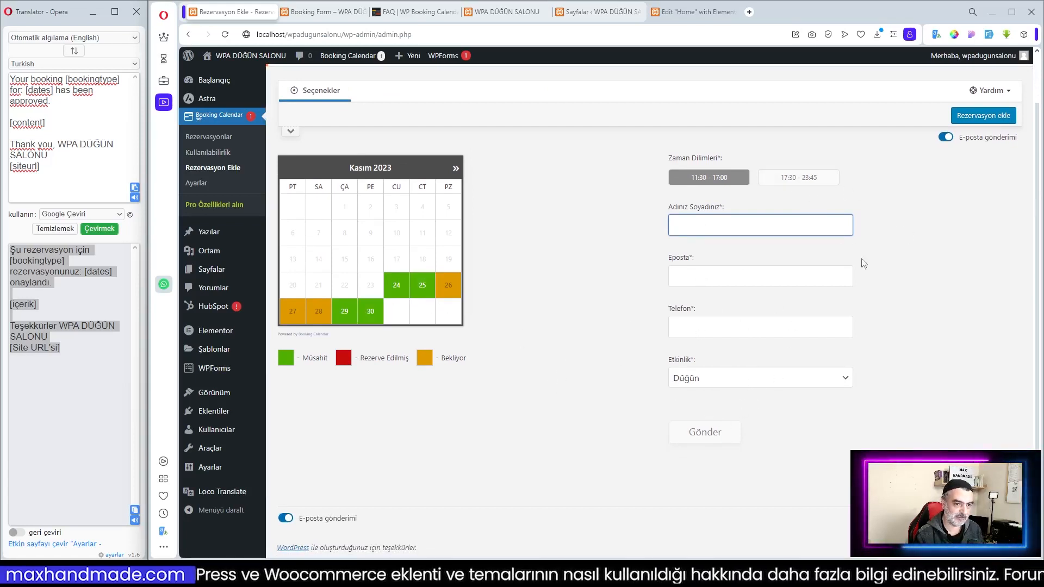
scroll(865, 264, up, 1)
- Set the number of visible months on the Add Booking page's calendar to 3, save and review the calendar
click(290, 183)
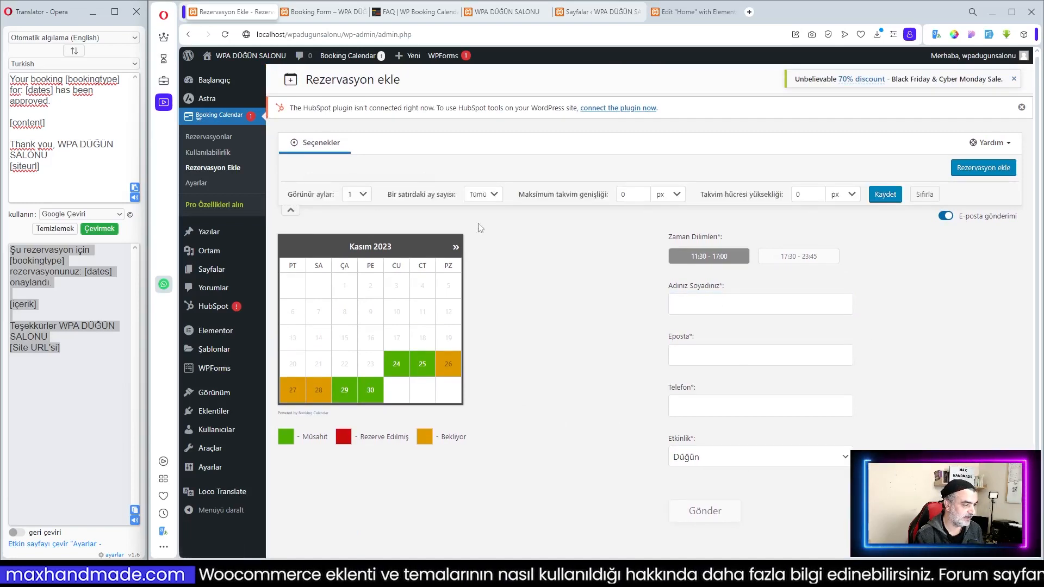
click(366, 199)
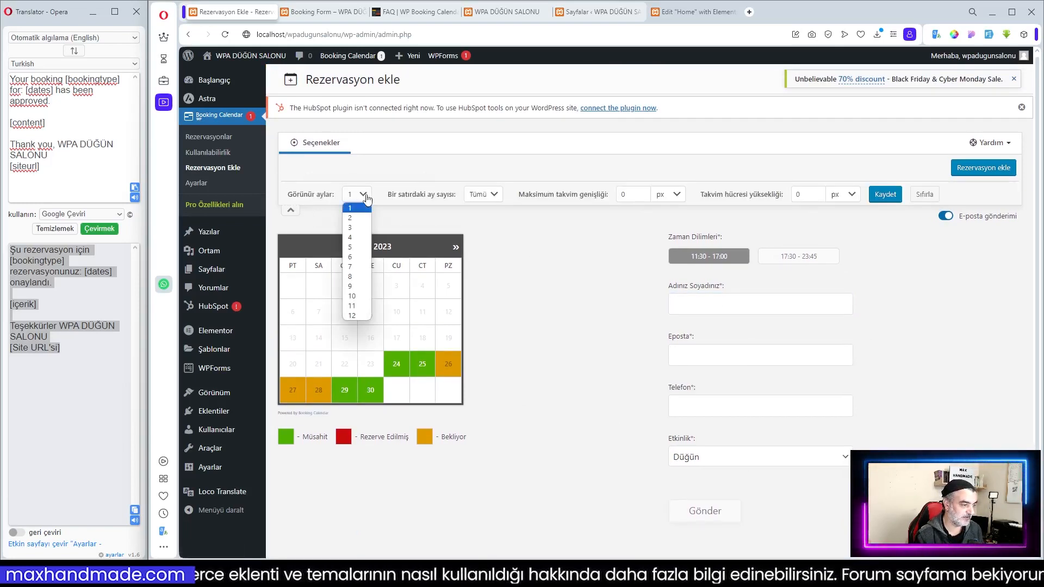
click(357, 232)
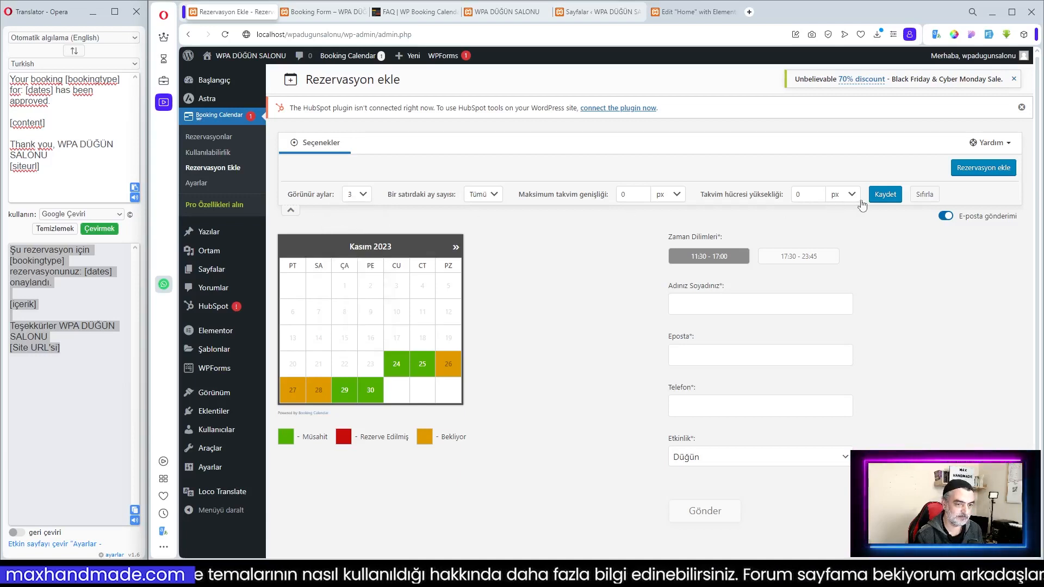
click(885, 195)
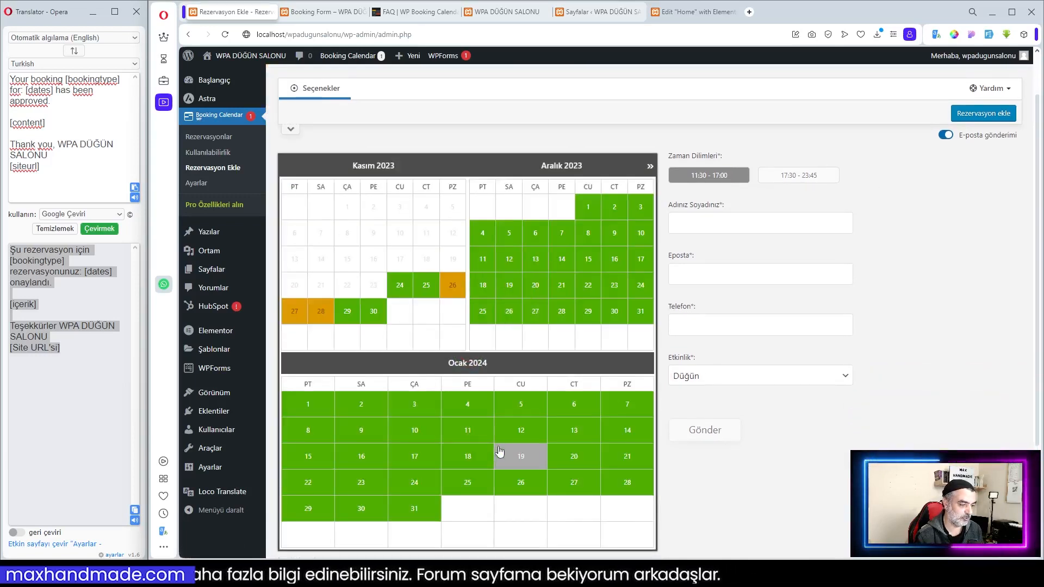
scroll(522, 456, down, 3)
scroll(537, 391, up, 4)
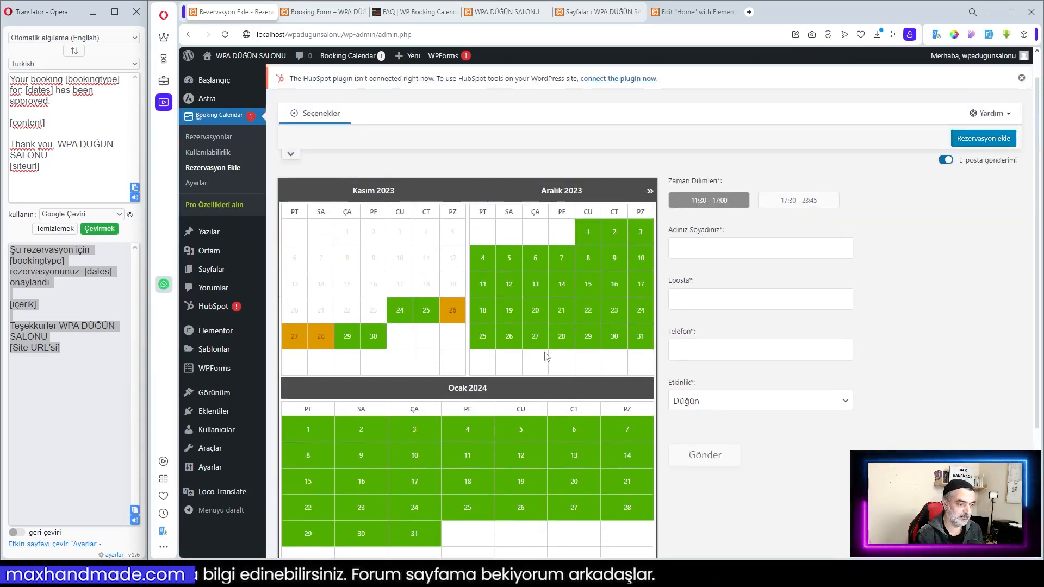
scroll(721, 296, up, 1)
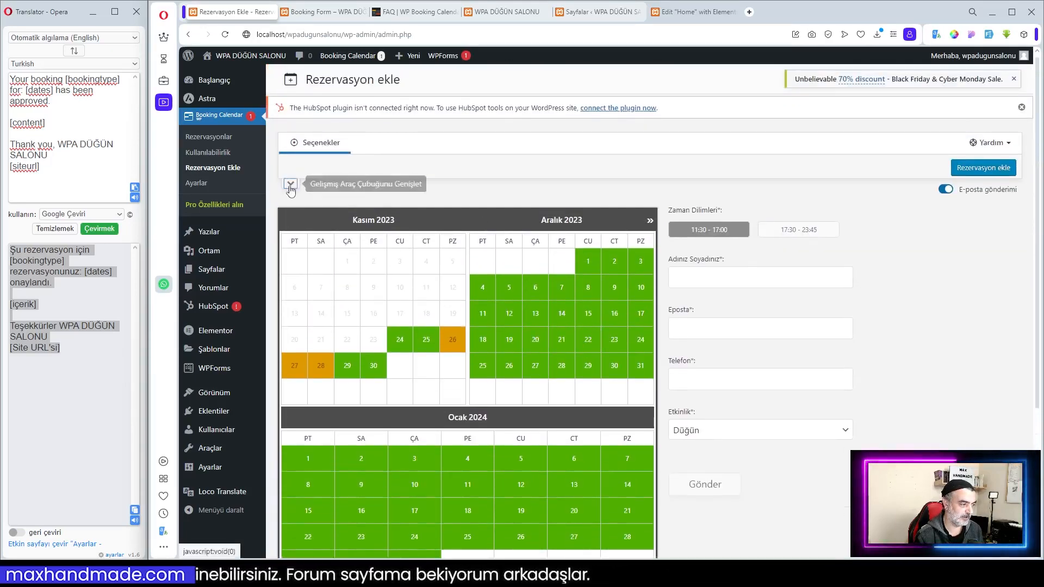
- Expand the calendar display options, check the reloaded home page's booking calendar and return to view the Add Booking page
click(291, 183)
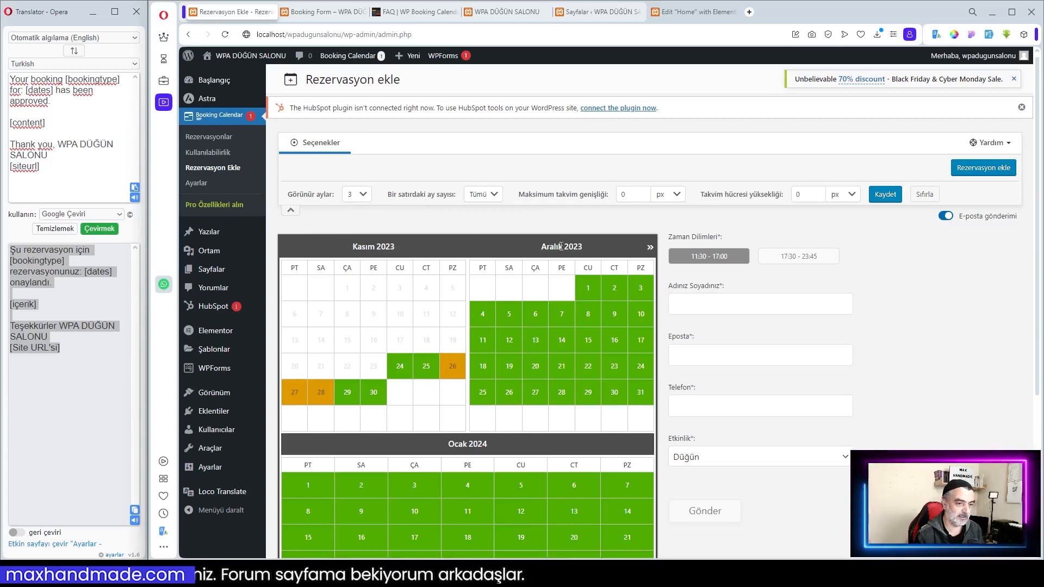
click(505, 11)
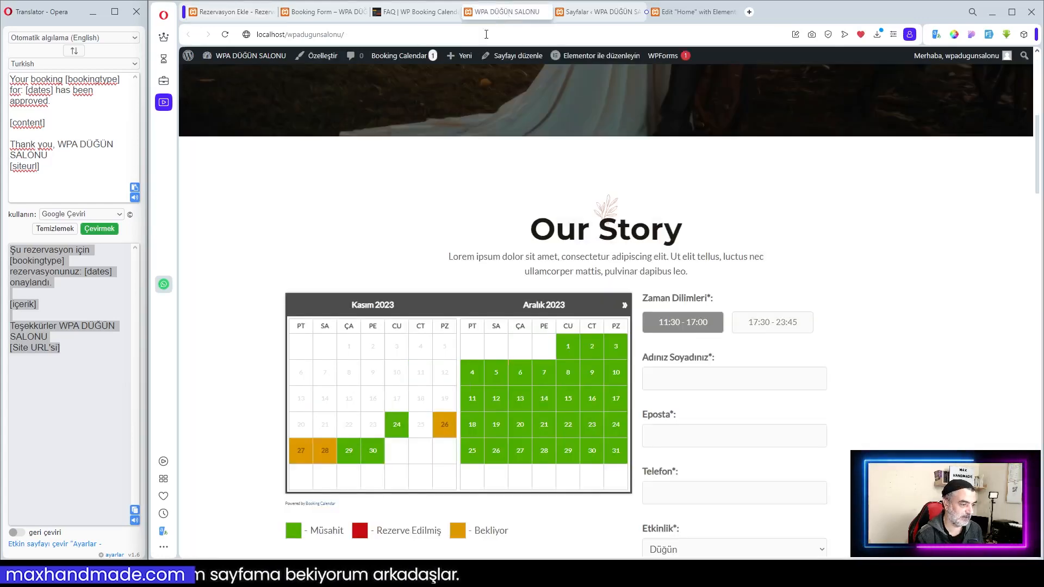
click(223, 35)
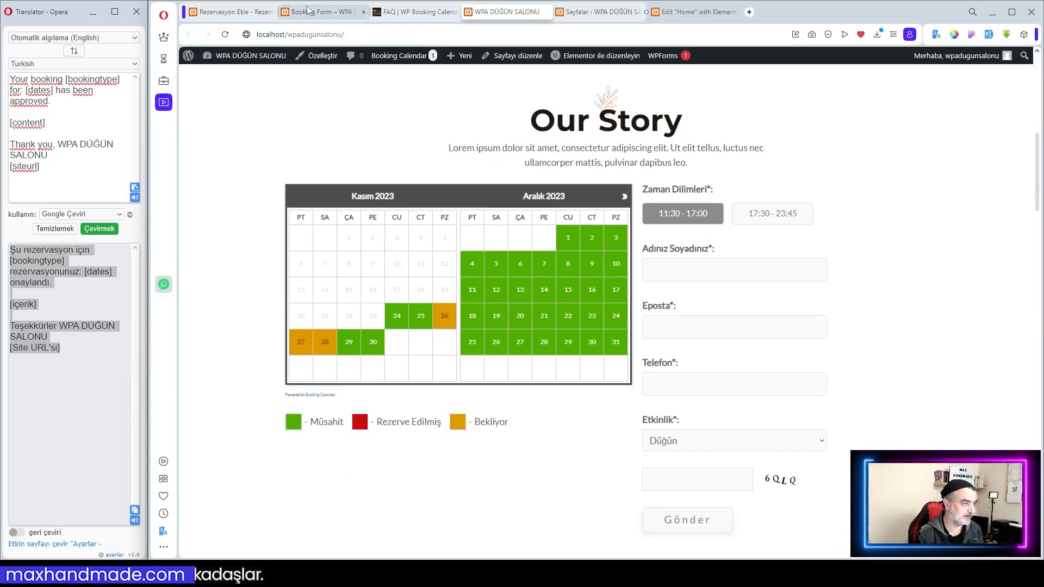
click(217, 13)
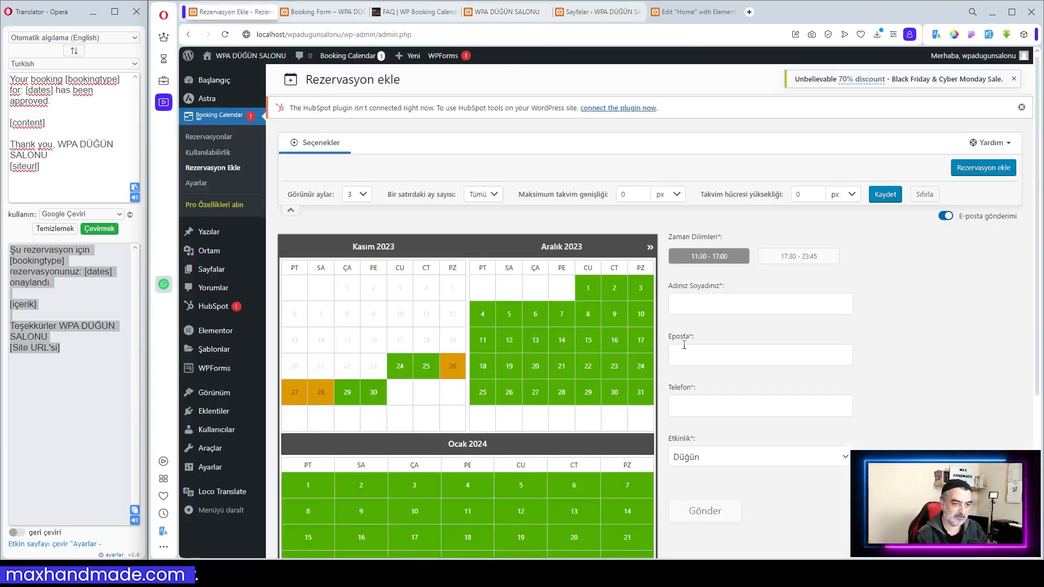
scroll(707, 397, down, 2)
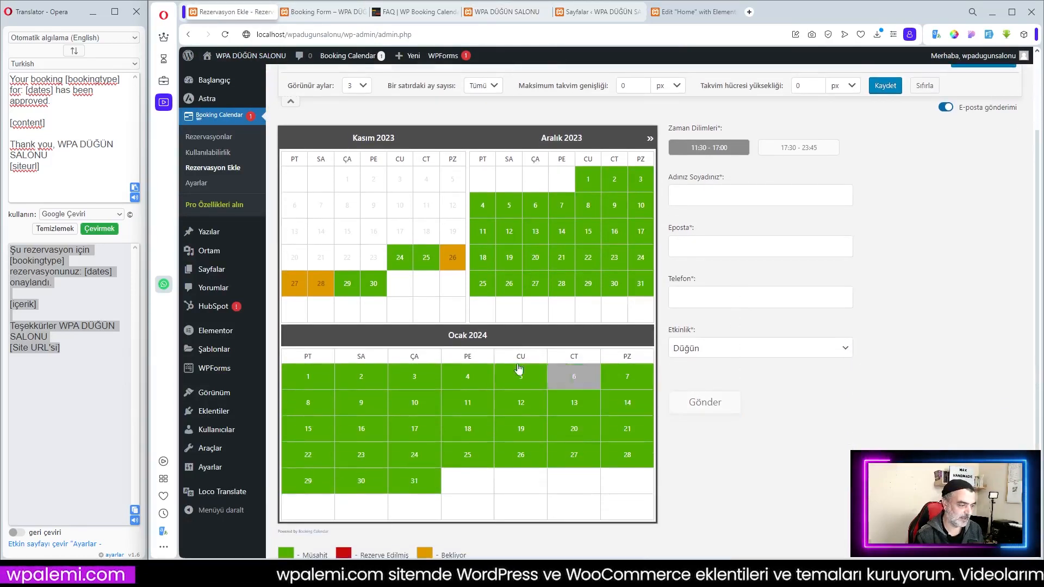
- Set the number of visible months on the Add Booking page's calendar to 2 and save the display options
scroll(400, 212, up, 2)
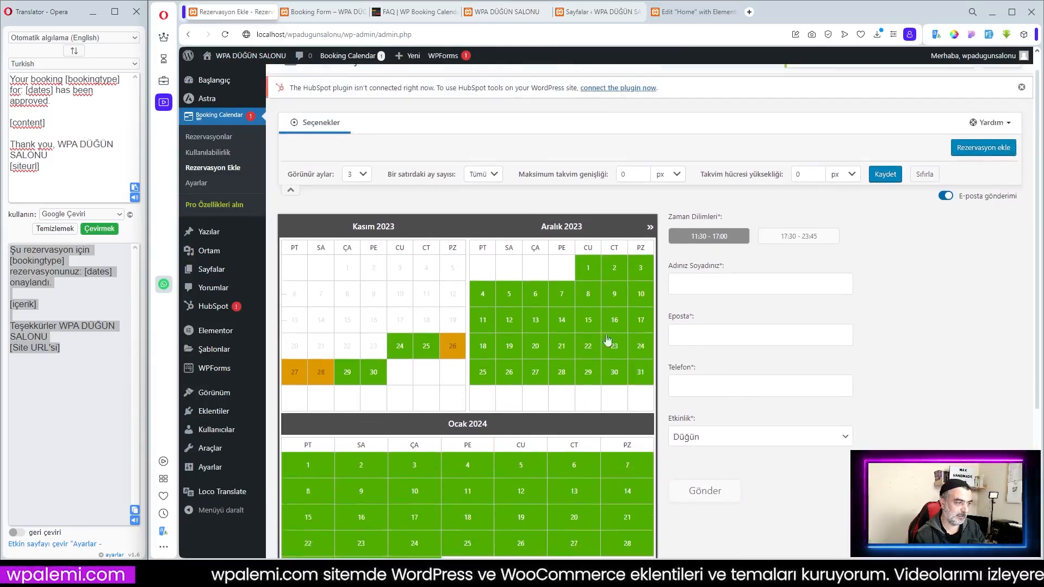
click(362, 195)
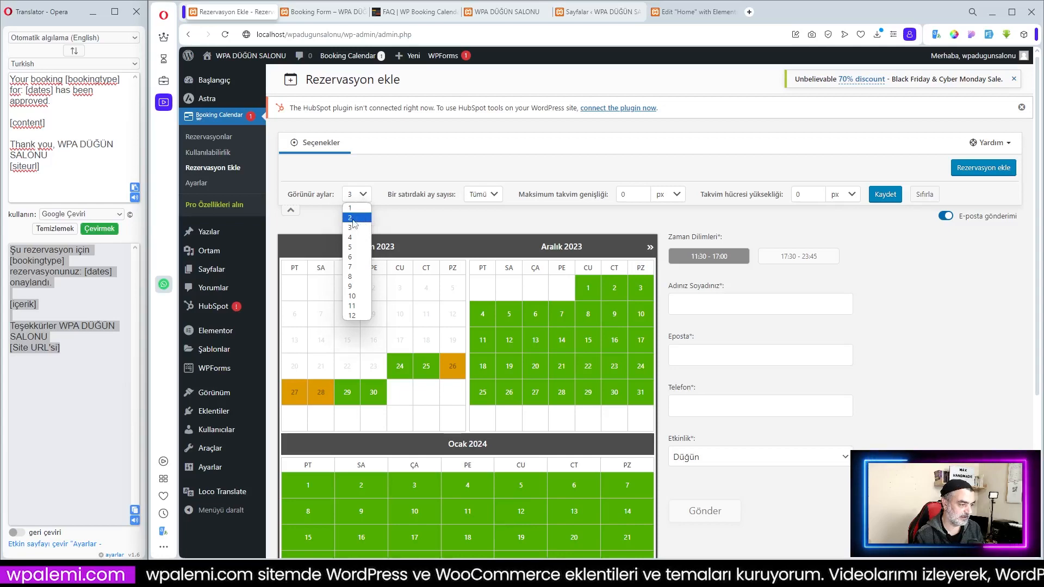
click(351, 218)
click(885, 194)
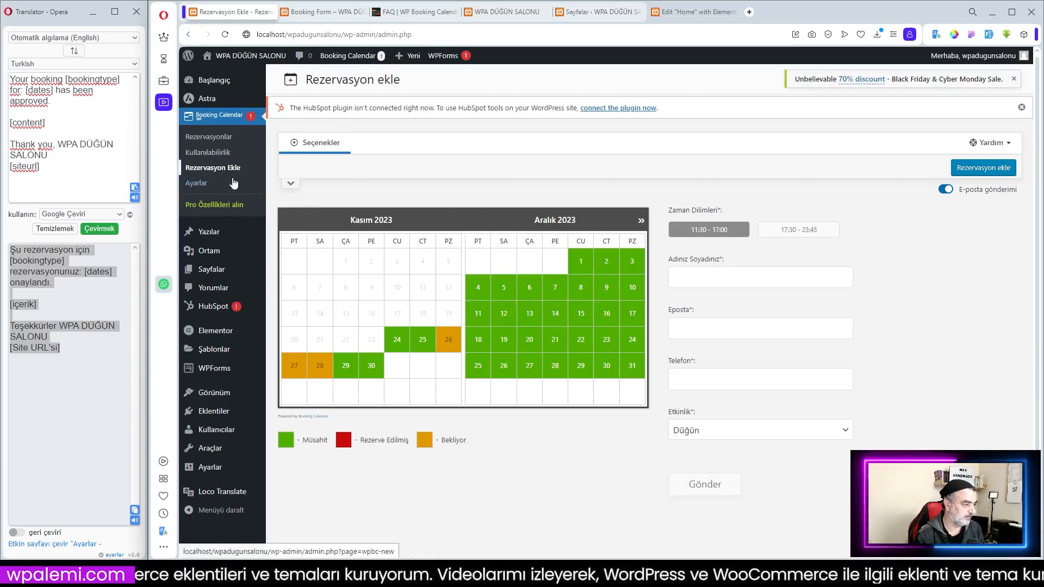
- Open the booking list, show its actions and open the pending booking for editing
click(208, 137)
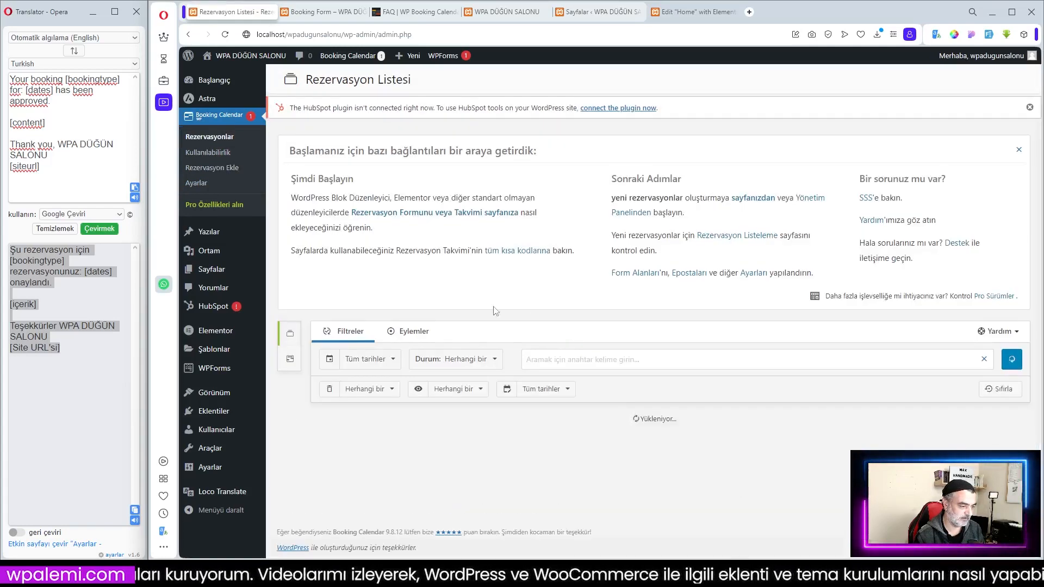
click(413, 332)
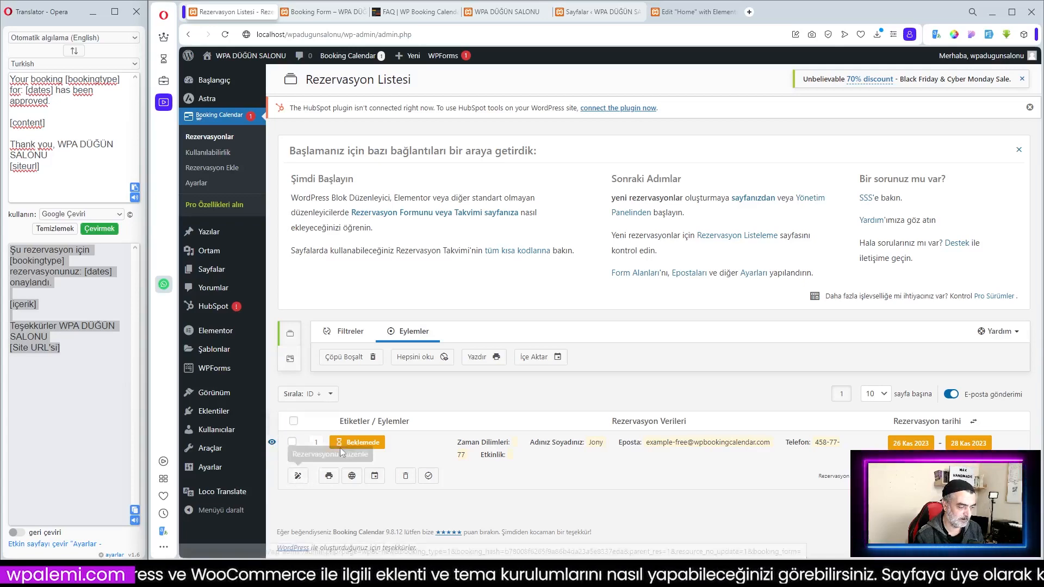
click(298, 477)
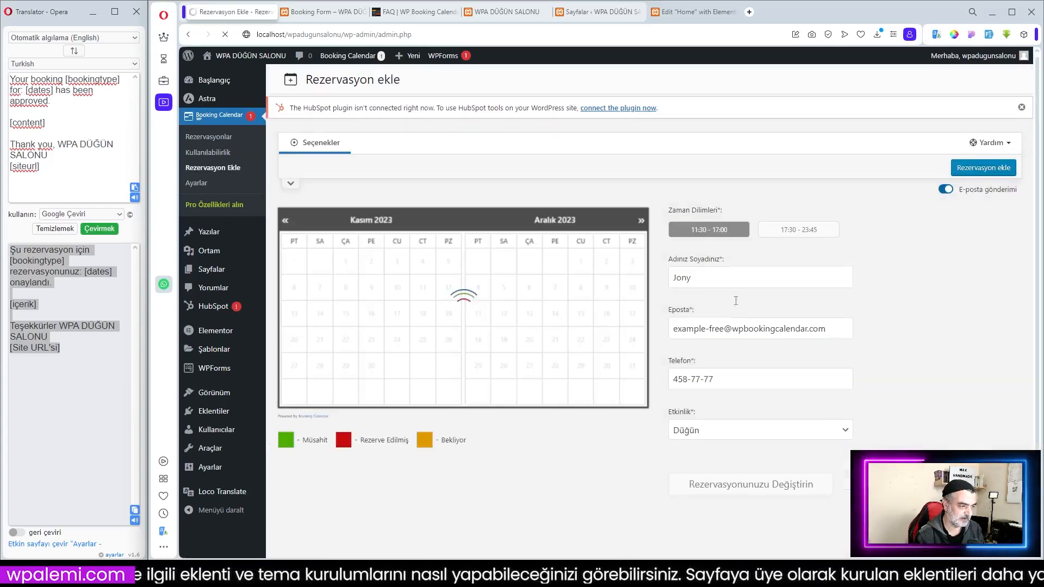
- Review the booking's contact and event fields, move it to 31 December 2023 in the 11:30 - 17:00 slot and submit the change
click(729, 284)
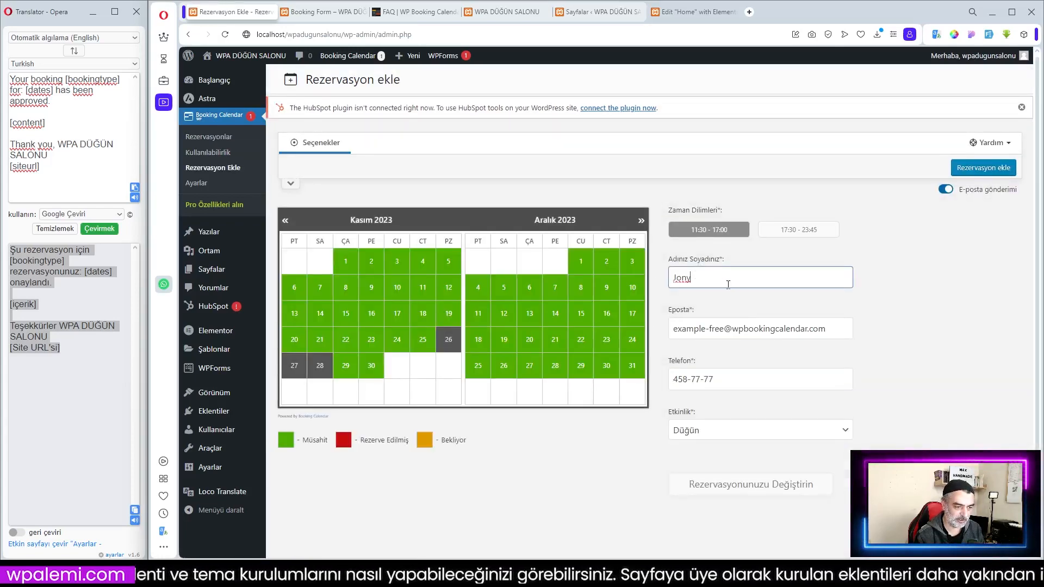
click(838, 330)
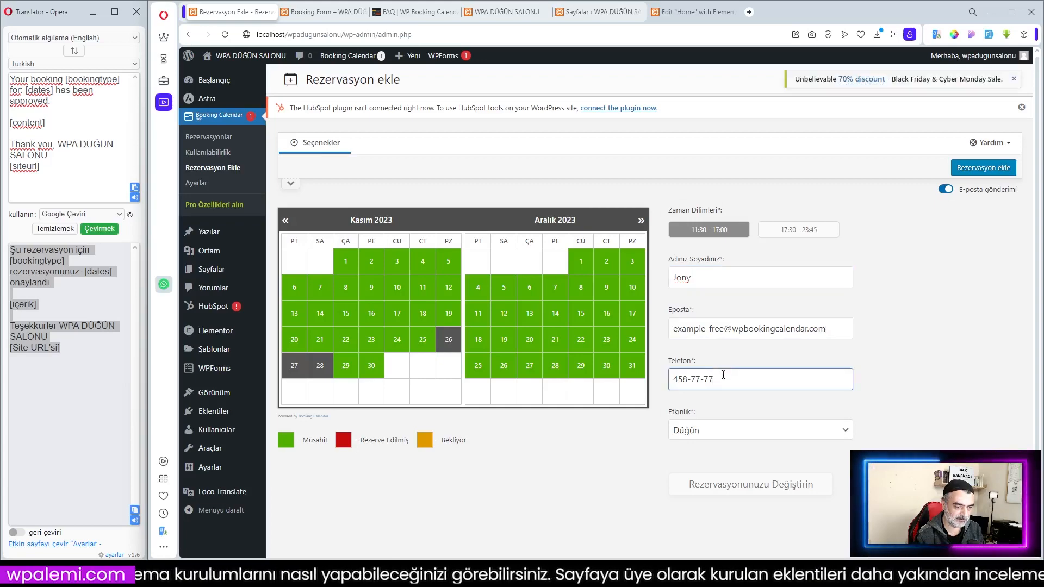
click(721, 430)
click(735, 431)
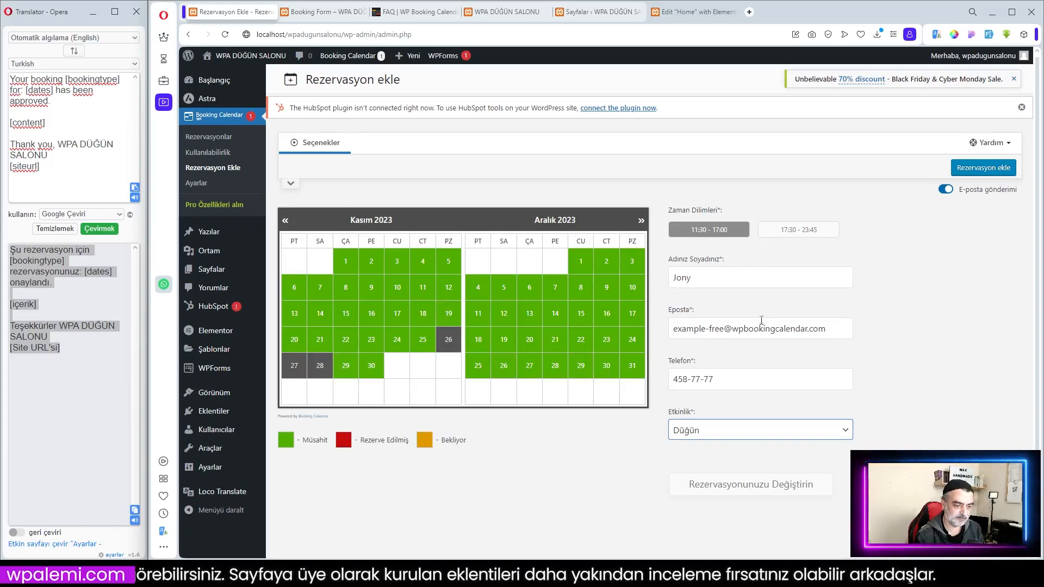
scroll(598, 326, down, 1)
scroll(478, 337, up, 1)
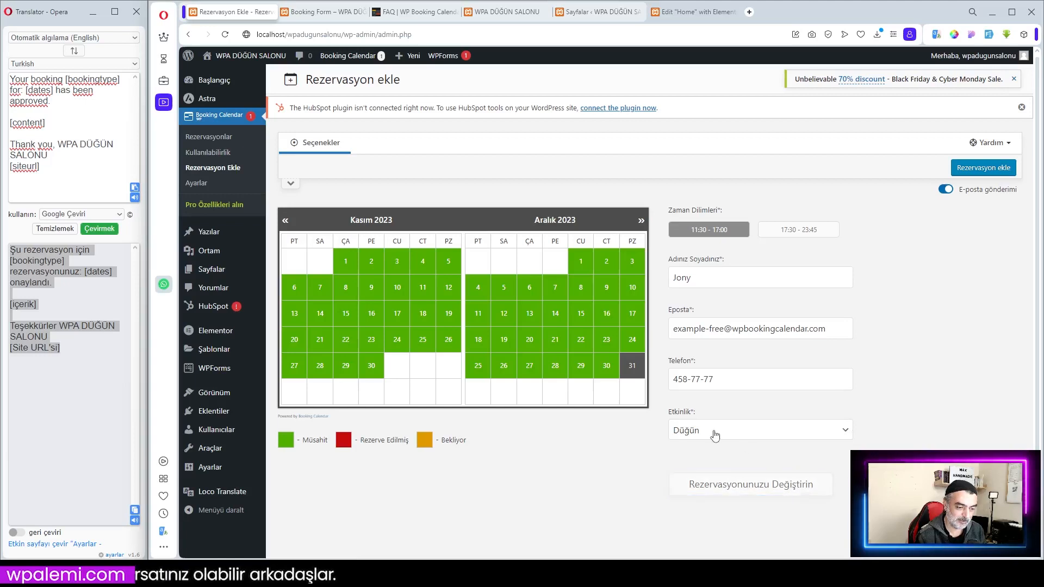
click(749, 490)
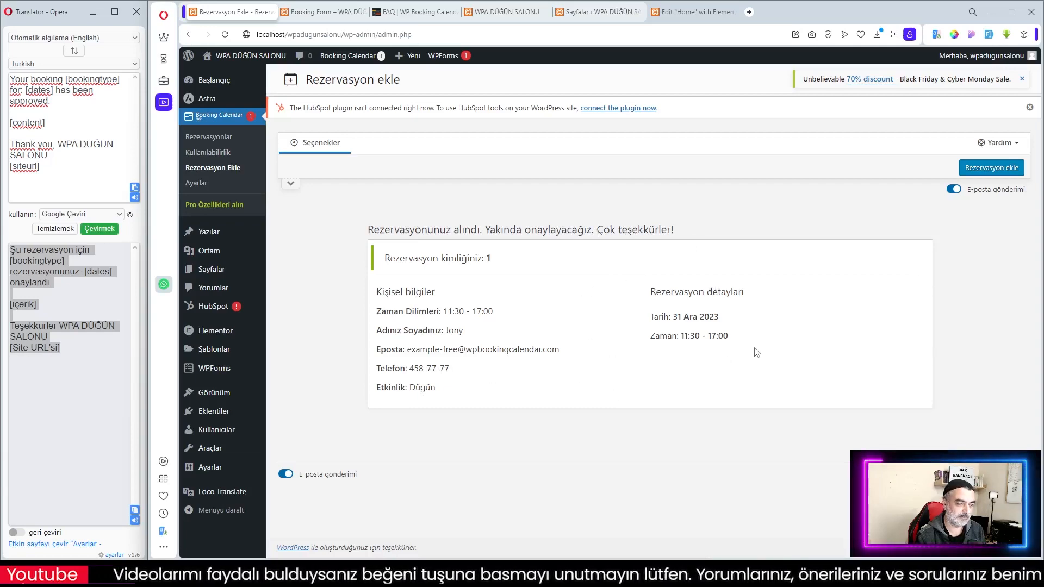
- Expand the calendar display options, reload the home page and examine the booked times for 31 December on its calendar
click(291, 184)
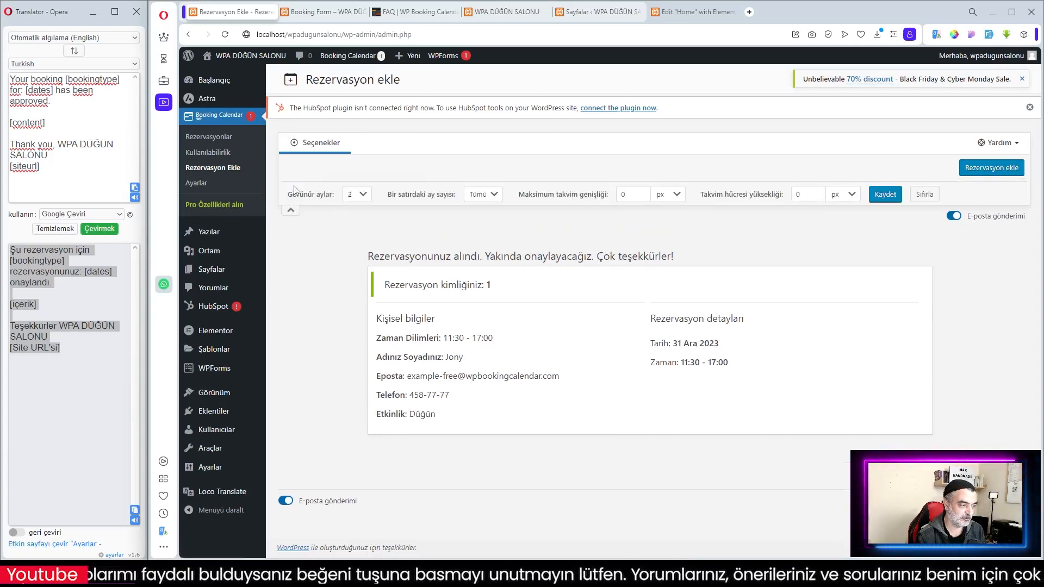
click(506, 12)
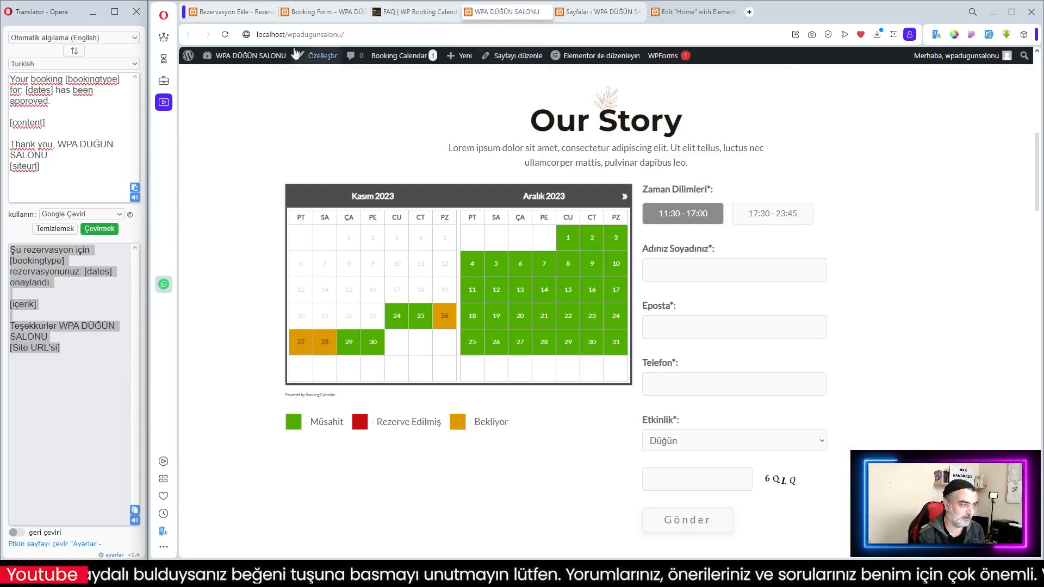
click(226, 36)
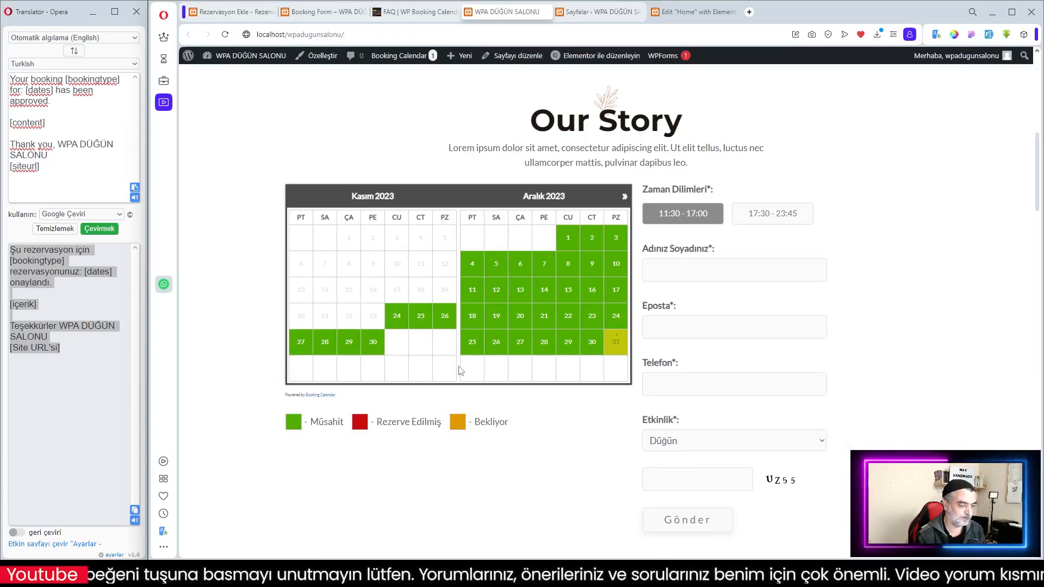
click(327, 348)
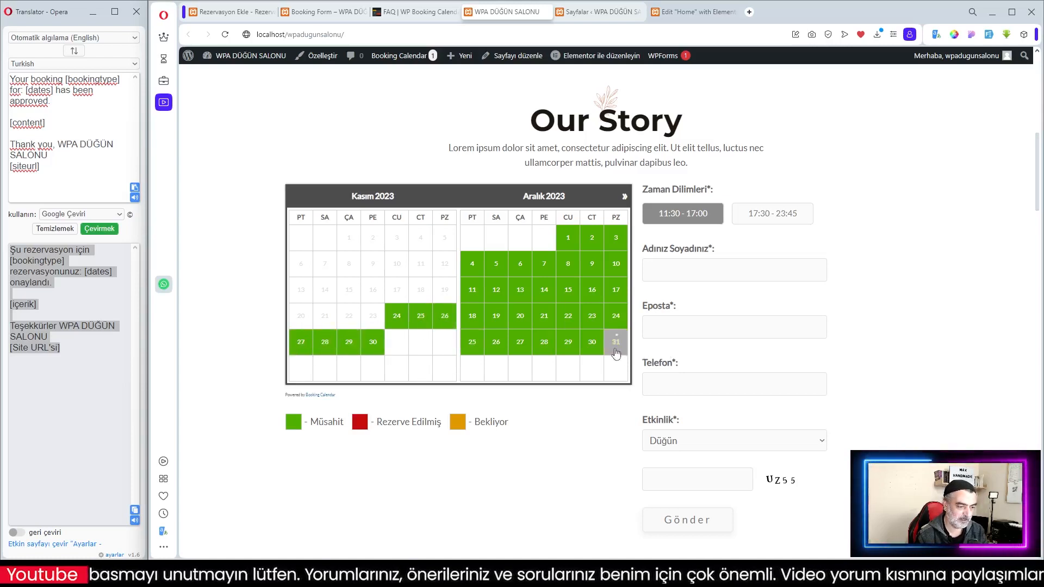
mouse_move(617, 354)
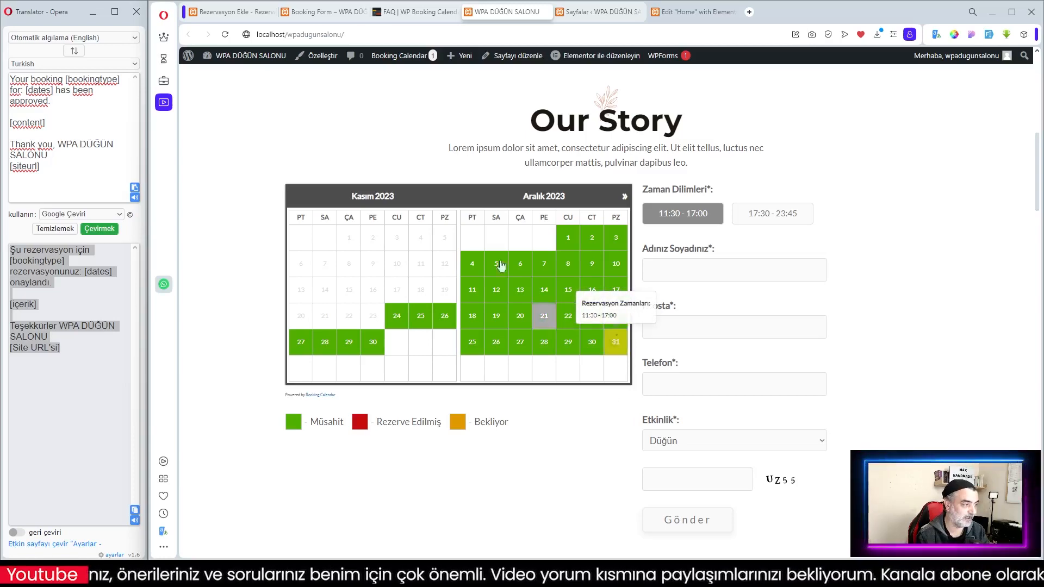
- Return to the booking list, preview the booking's printout and its Google Calendar export, and close both
click(231, 12)
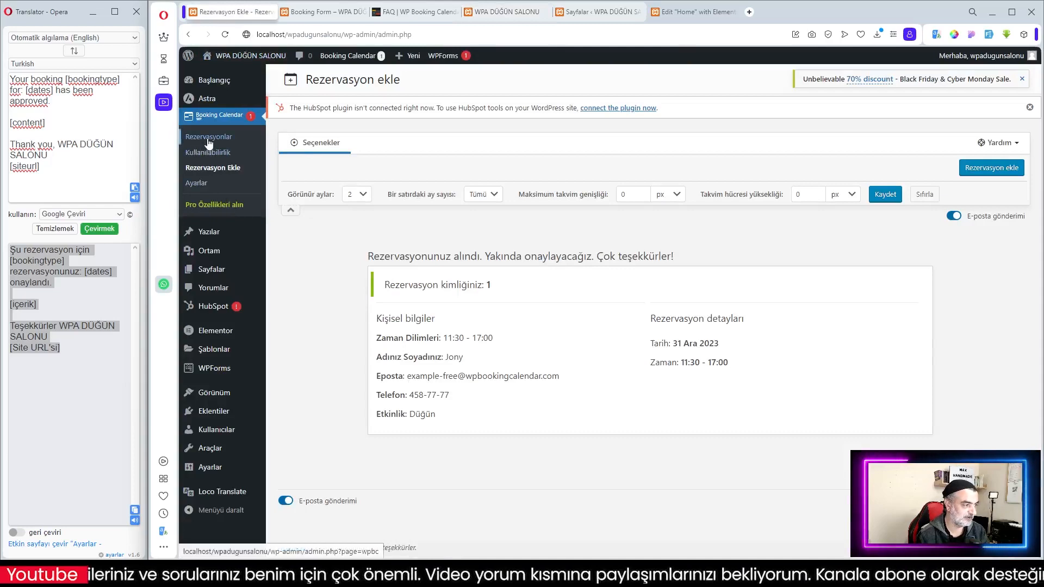
click(210, 140)
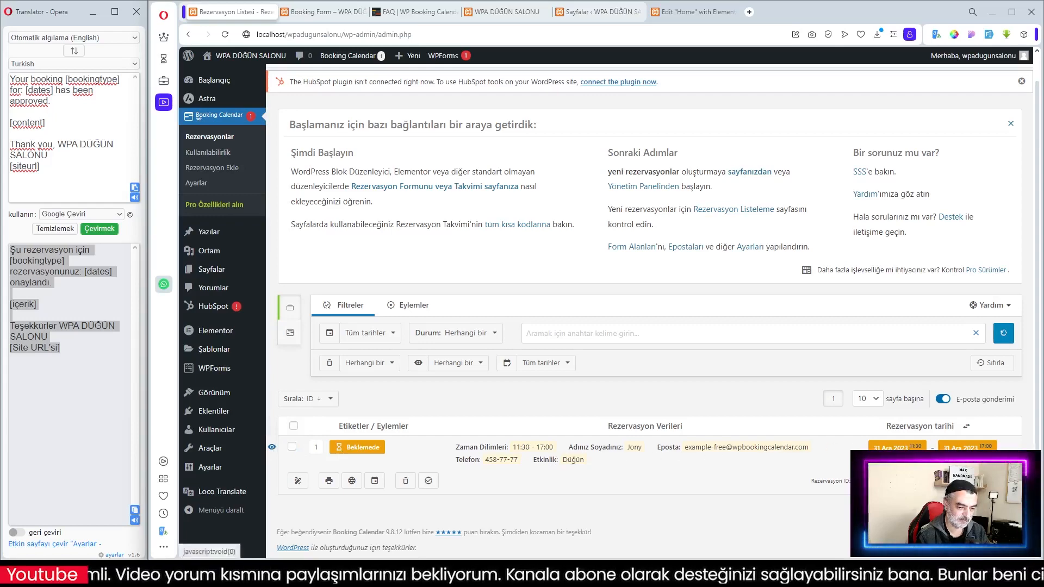
click(328, 481)
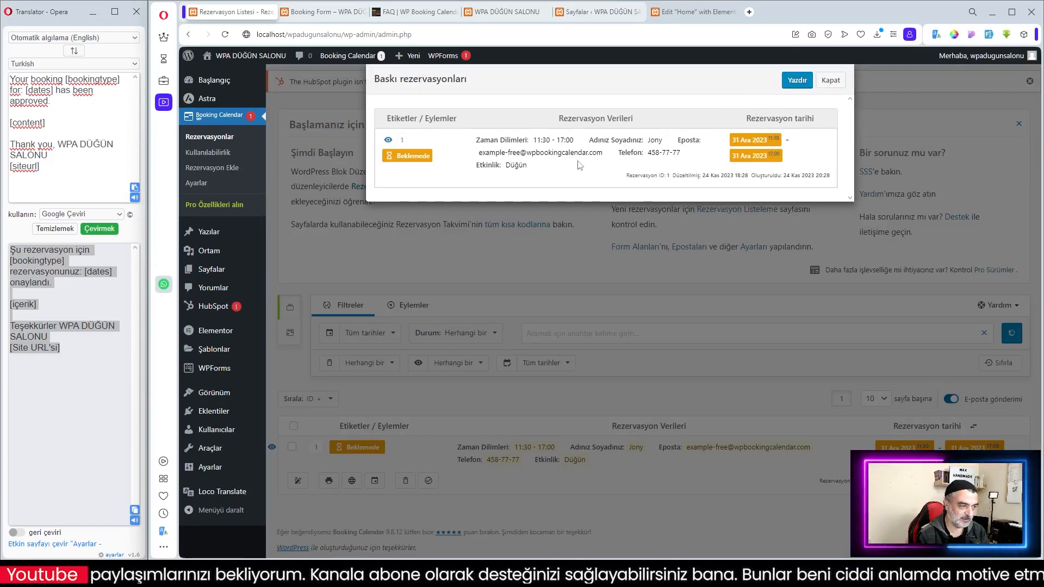
click(798, 80)
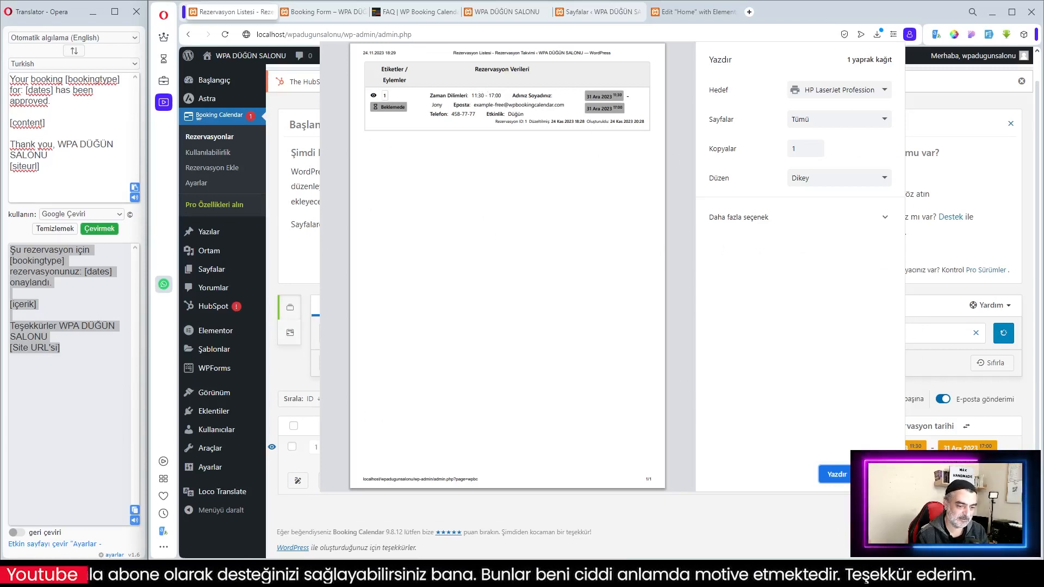
key(Escape)
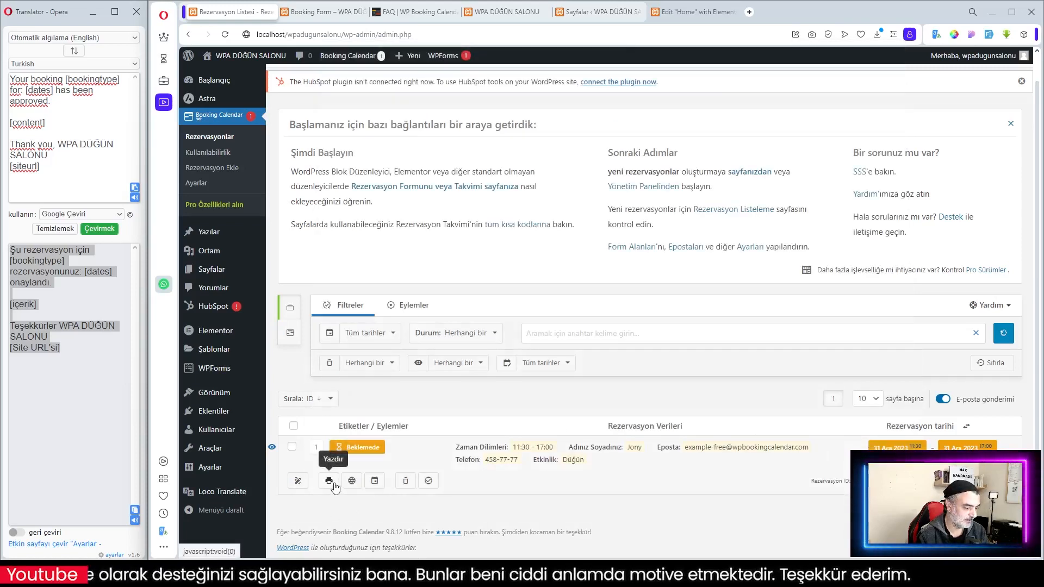
click(375, 481)
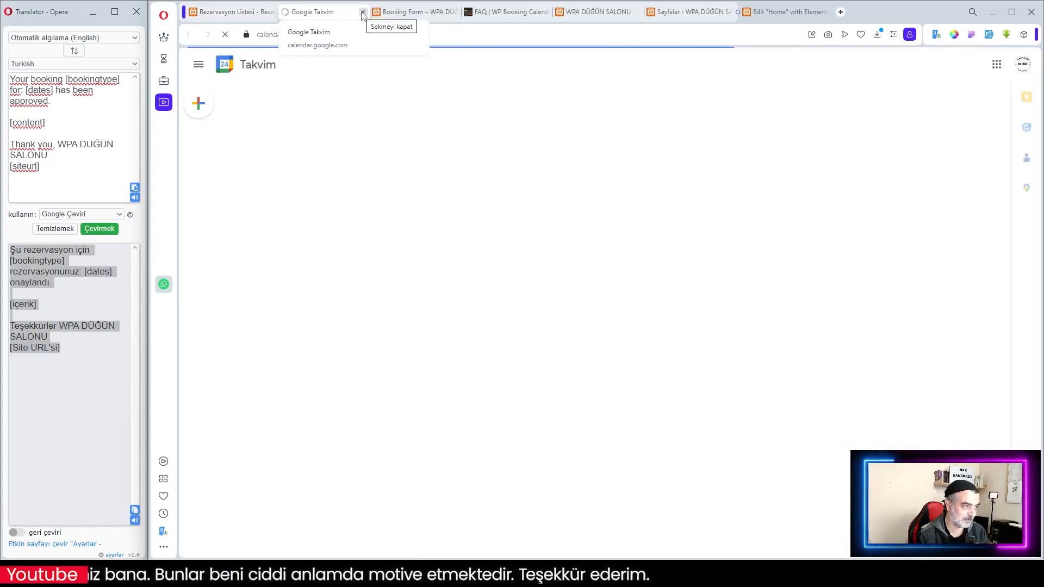
key(ctrl+w)
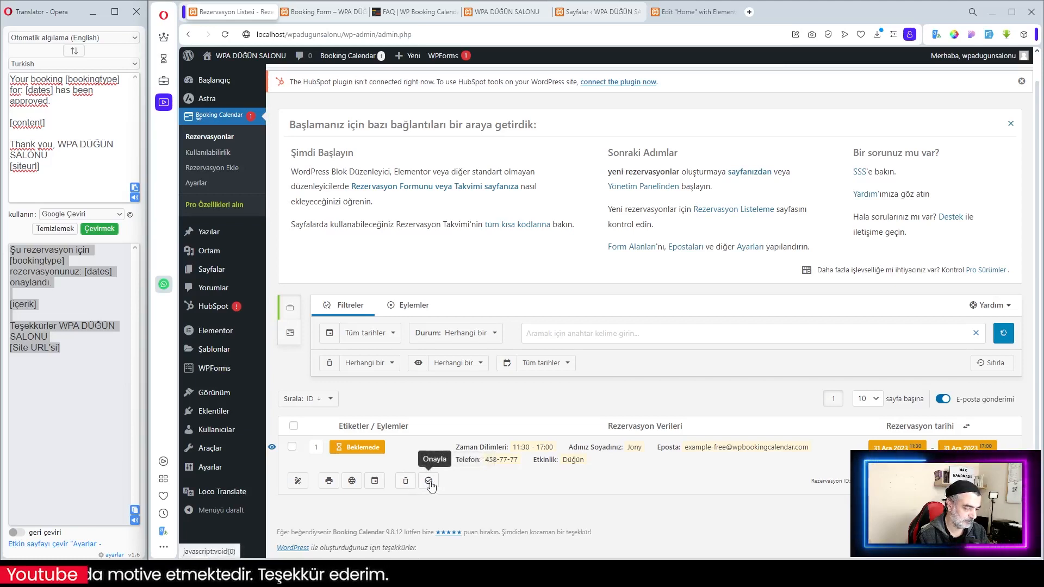
- Mark the pending booking as read and approve it
click(272, 448)
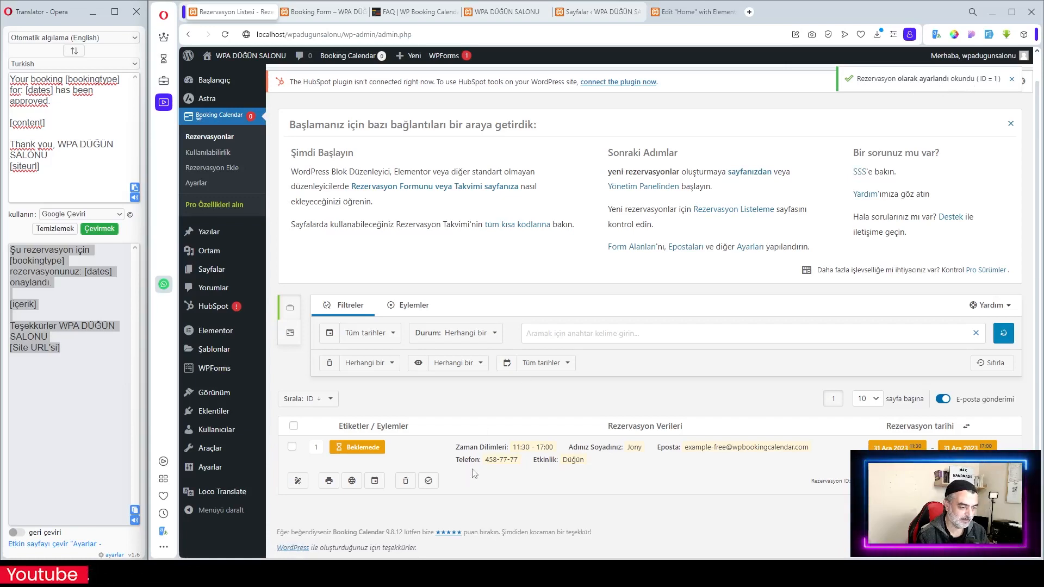
click(429, 481)
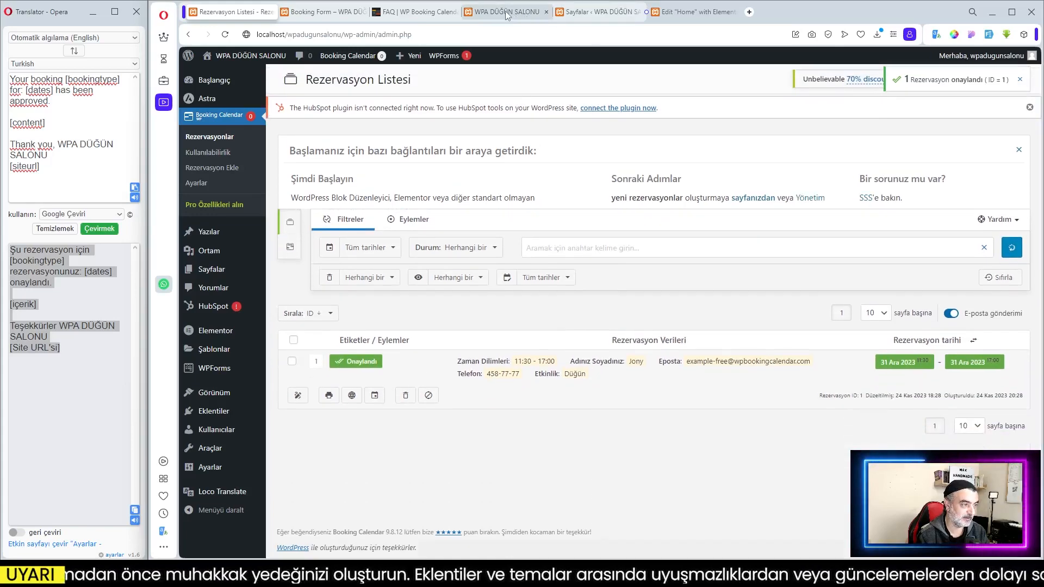
- Reload the home page and compare the time slots offered for 31 December and 29 December on the booking calendar
click(505, 11)
click(225, 35)
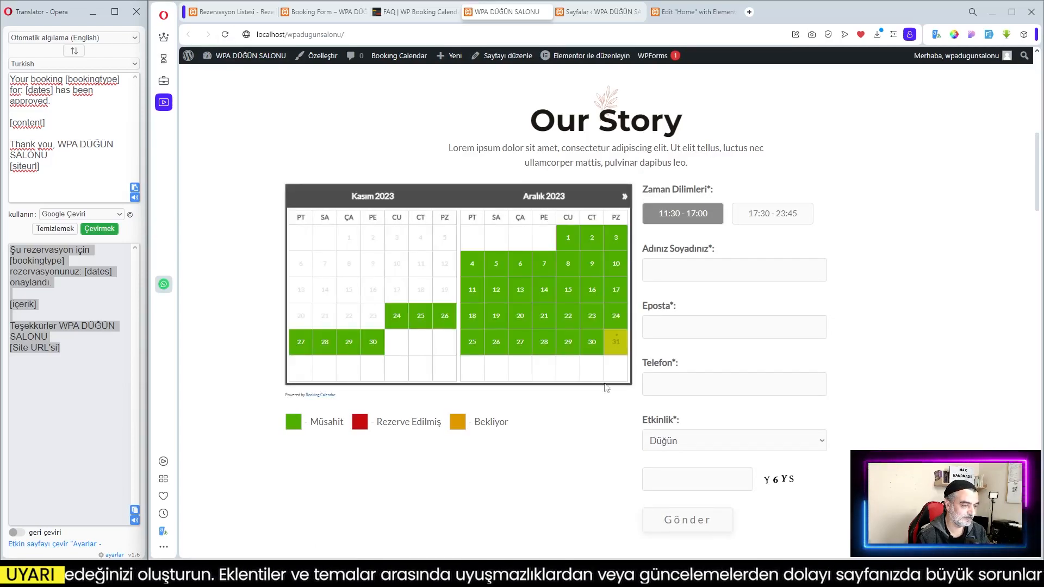
mouse_move(618, 348)
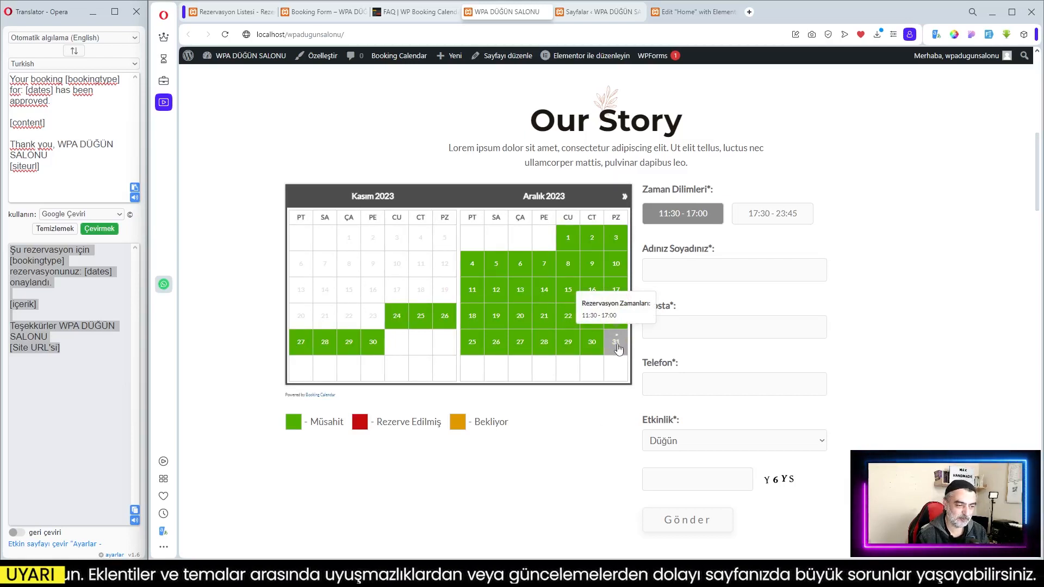
click(618, 348)
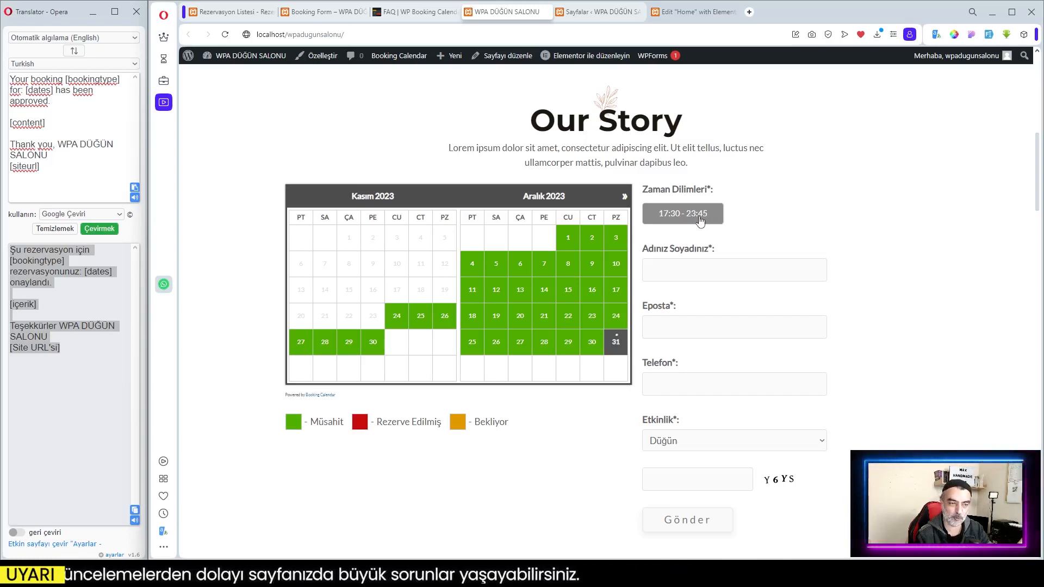
mouse_move(617, 350)
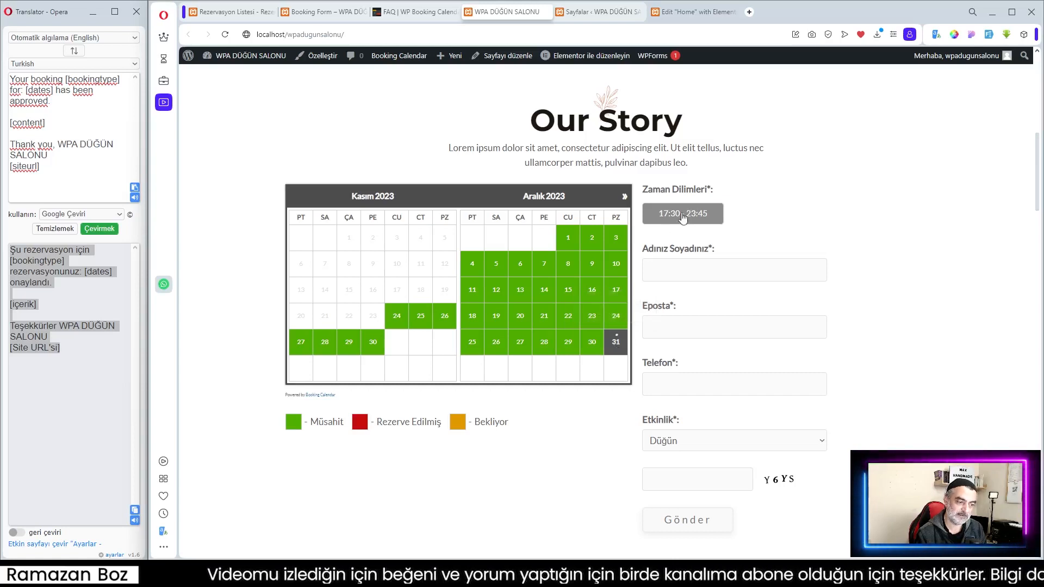
click(566, 347)
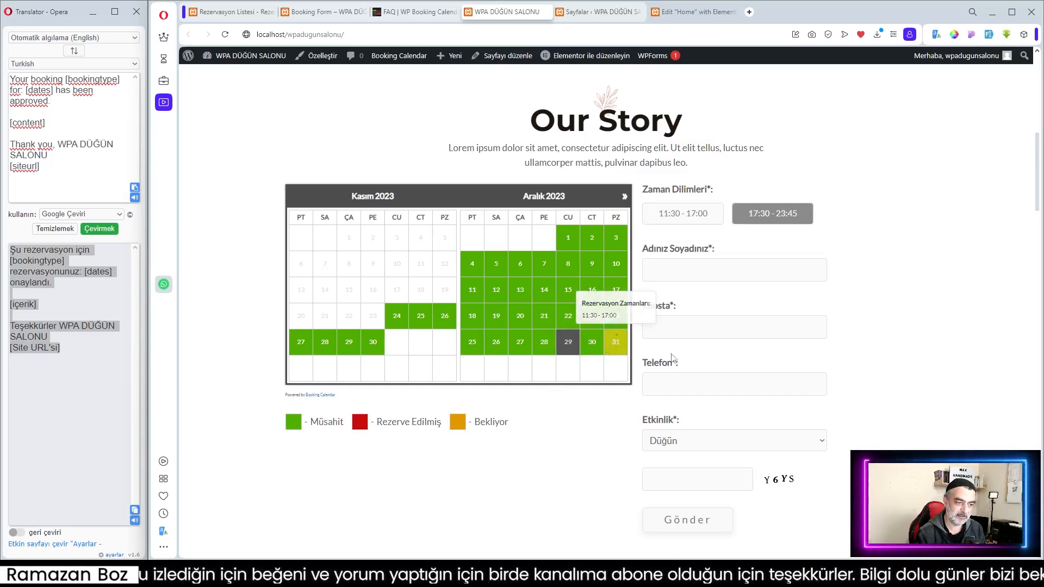
click(619, 347)
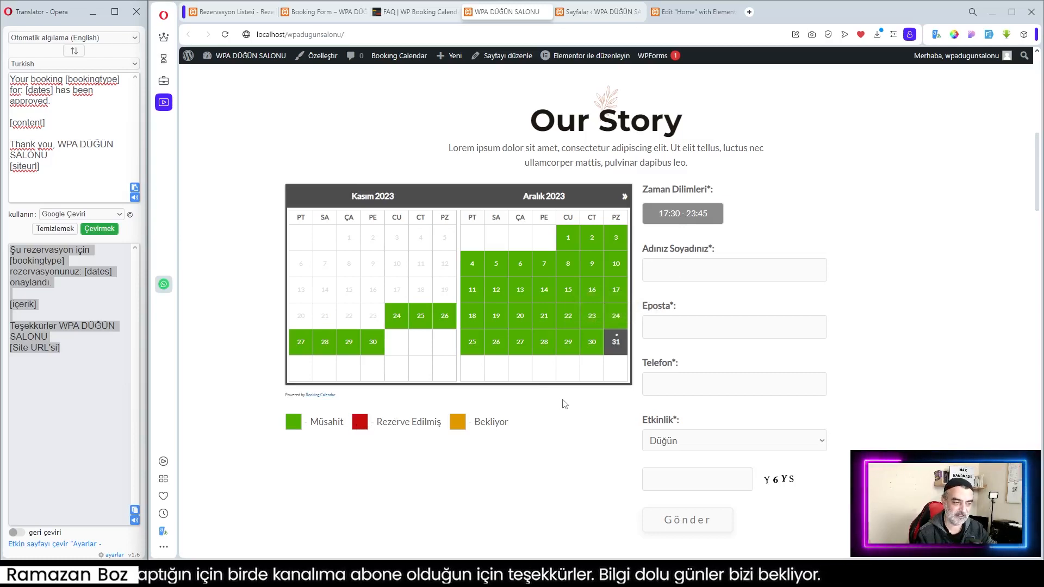
- Examine the bookings in the admin calendar overview and return to the booking list view
key(ctrl+Tab)
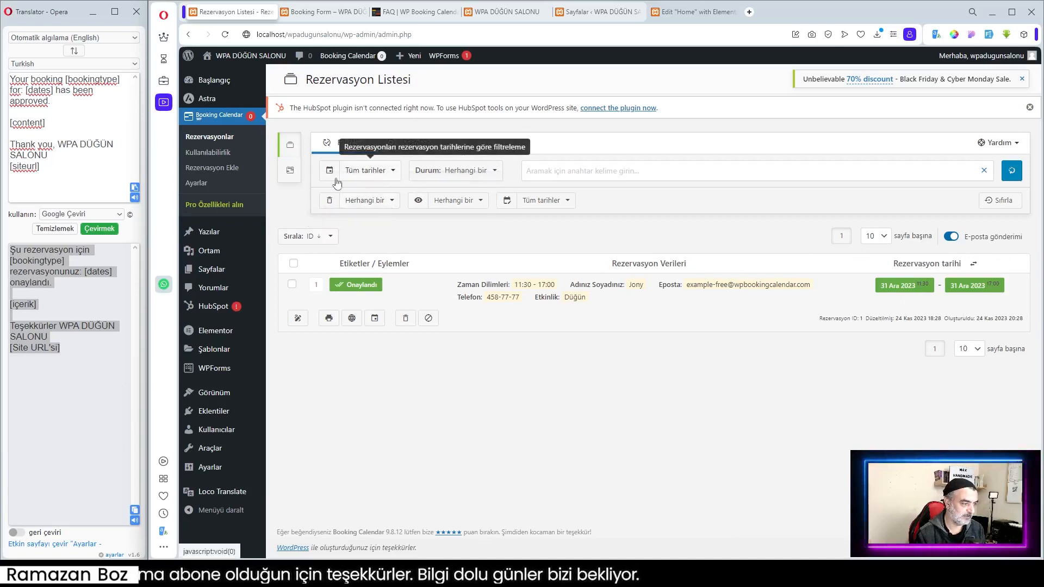
click(291, 173)
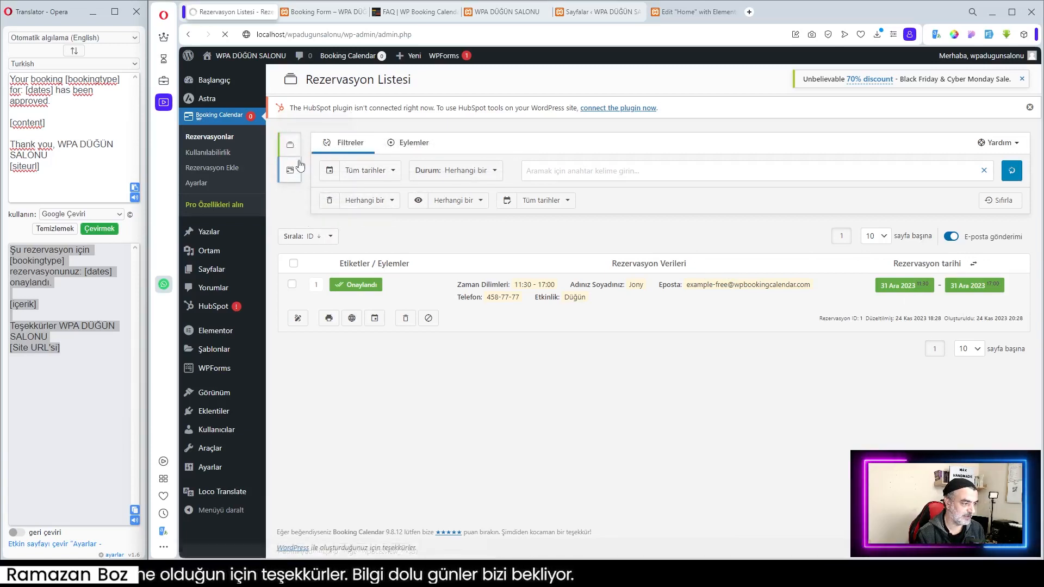
scroll(509, 328, down, 3)
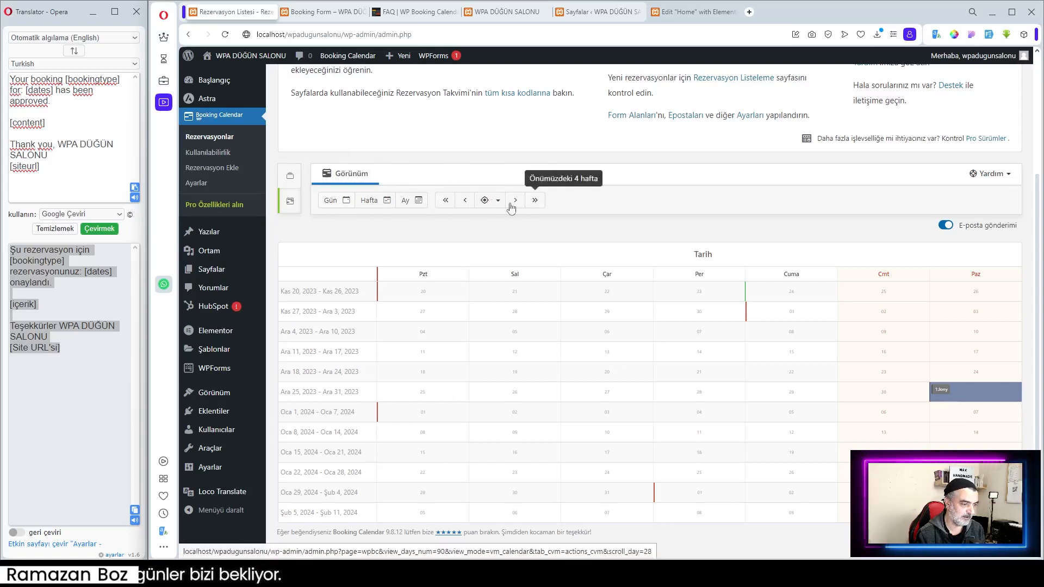
click(290, 176)
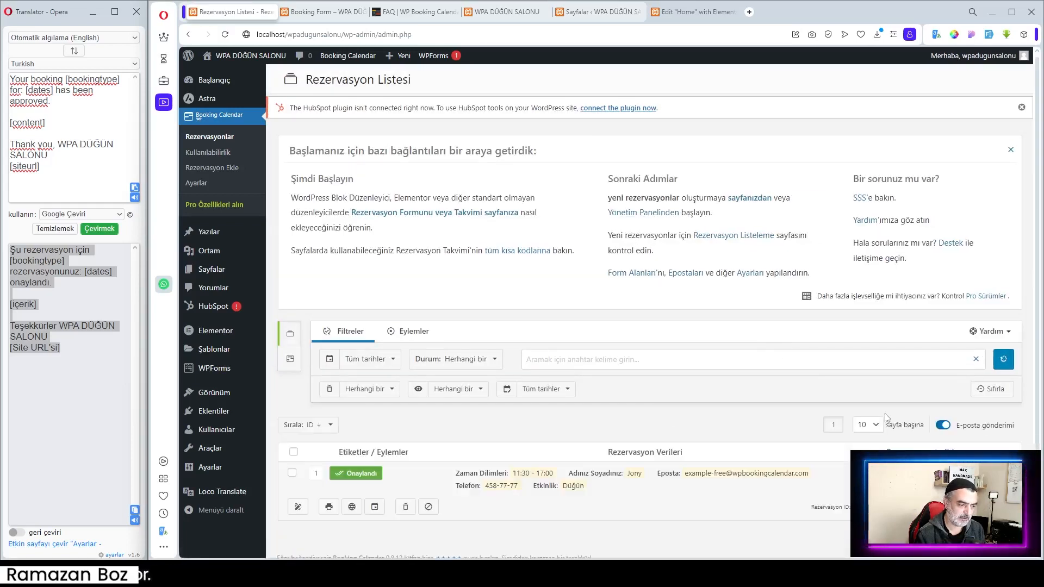
scroll(762, 408, down, 1)
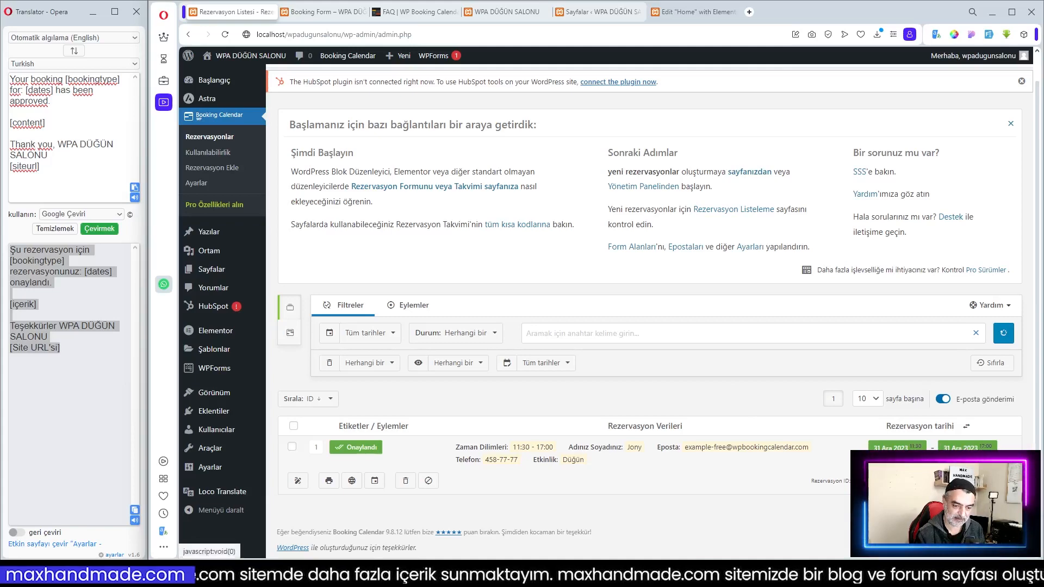
scroll(559, 247, up, 1)
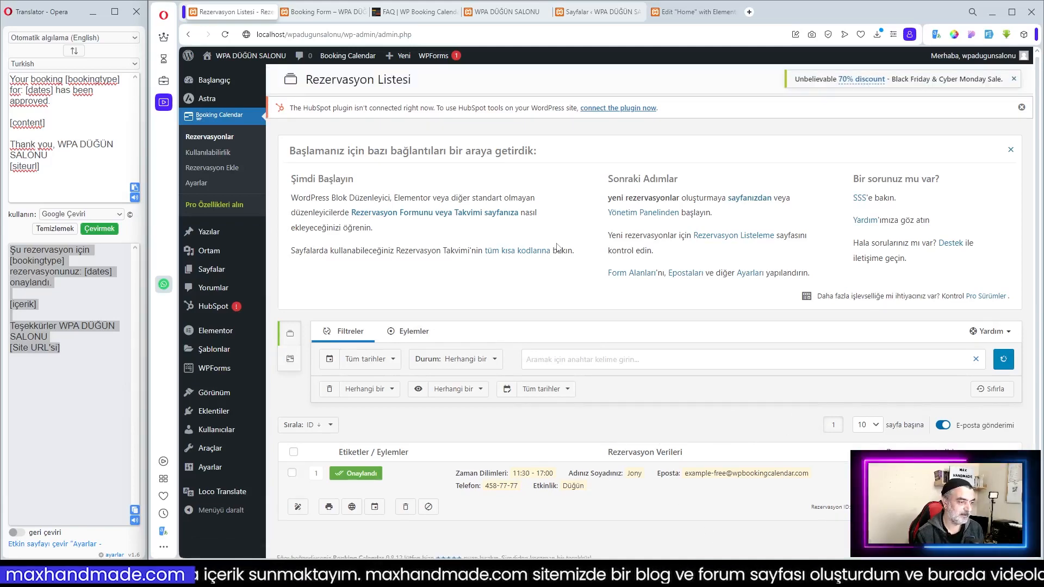
click(54, 228)
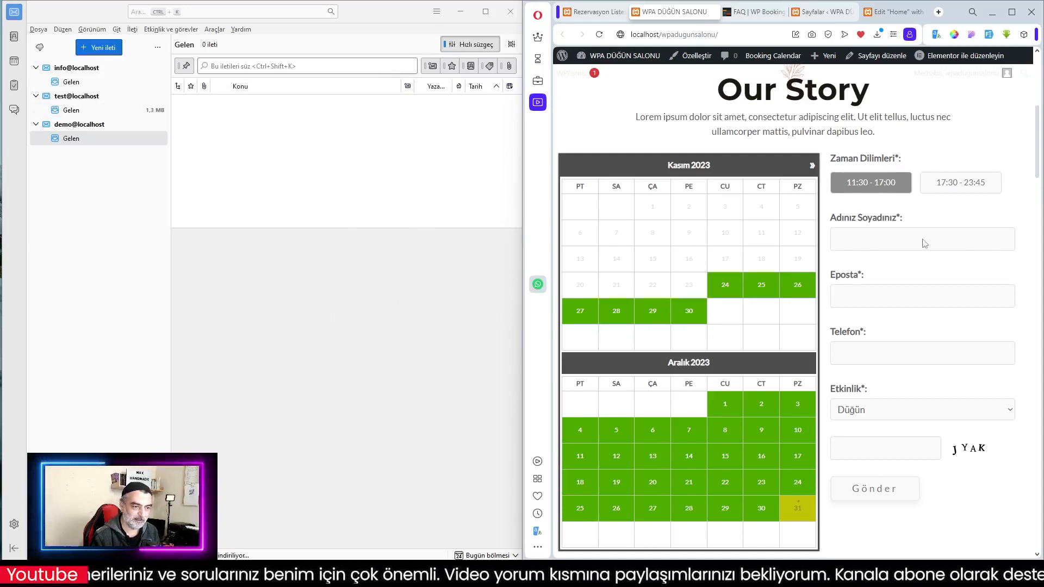
- Submit a home page booking for 31 December 2023, 17:30 - 23:45, with the customer's name, e-mail and phone, event Kına and the captcha
mouse_move(802, 519)
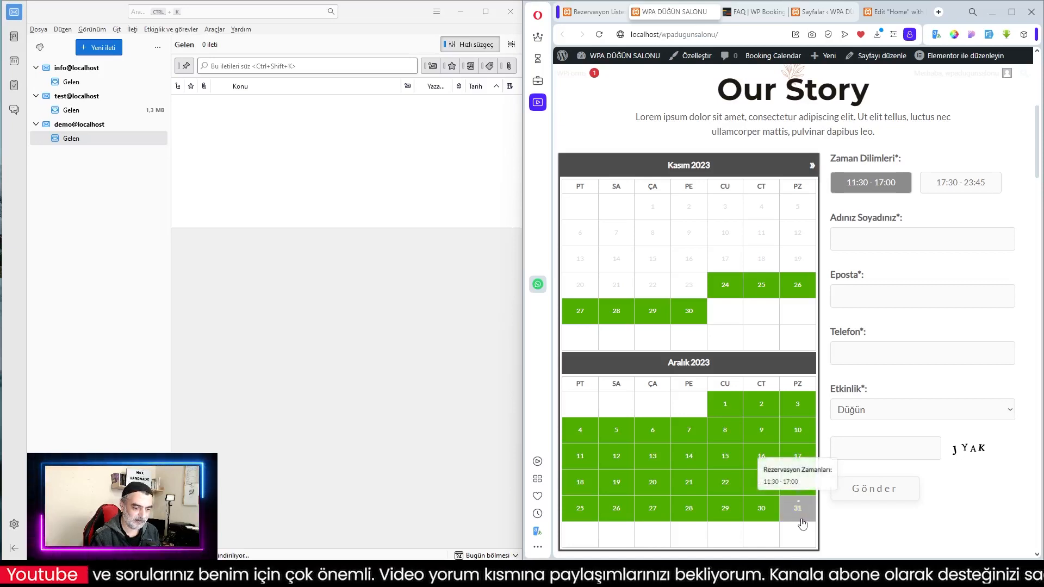
click(801, 515)
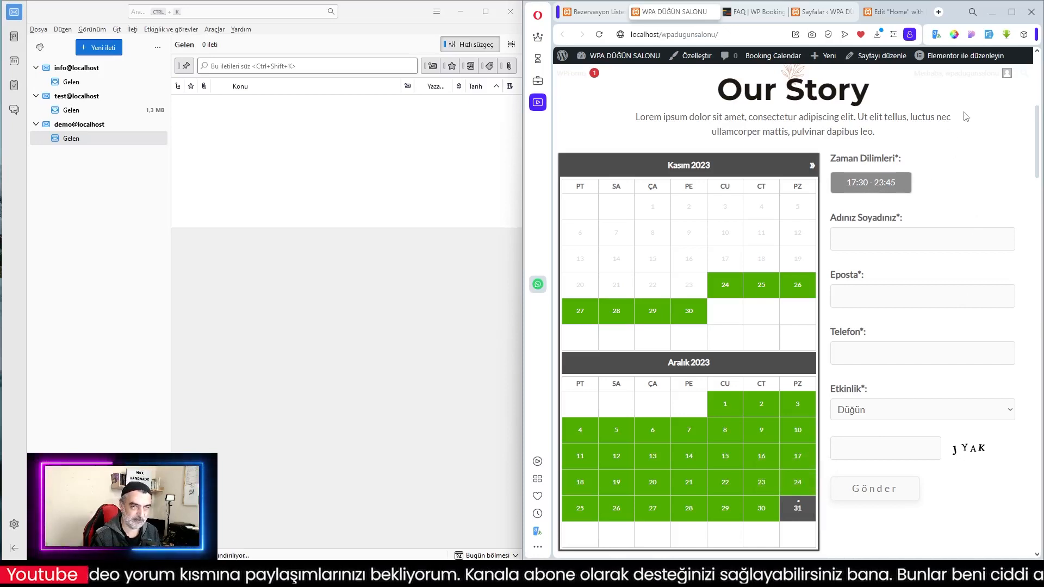
click(989, 35)
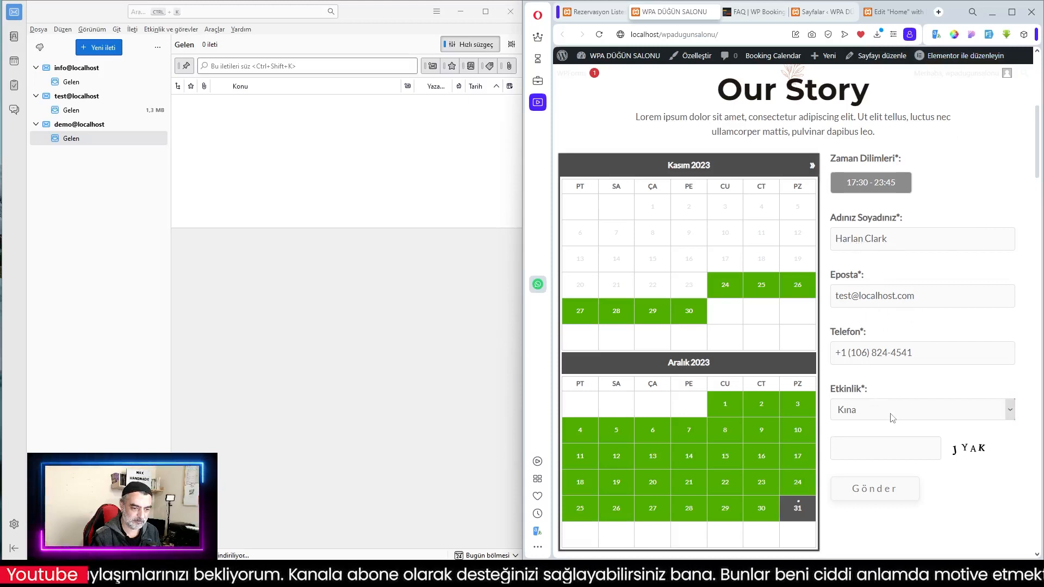
click(867, 446)
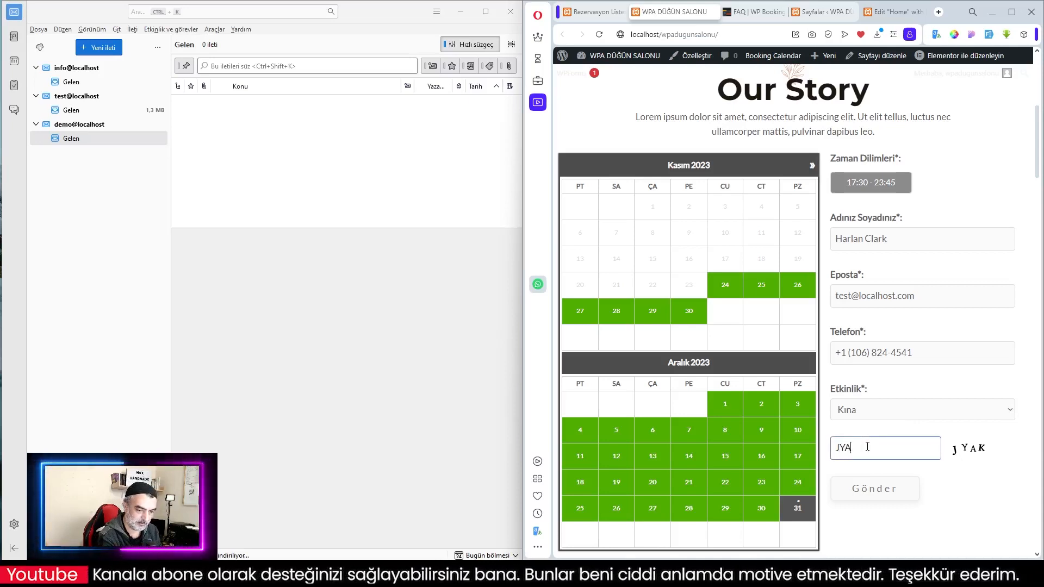
click(882, 491)
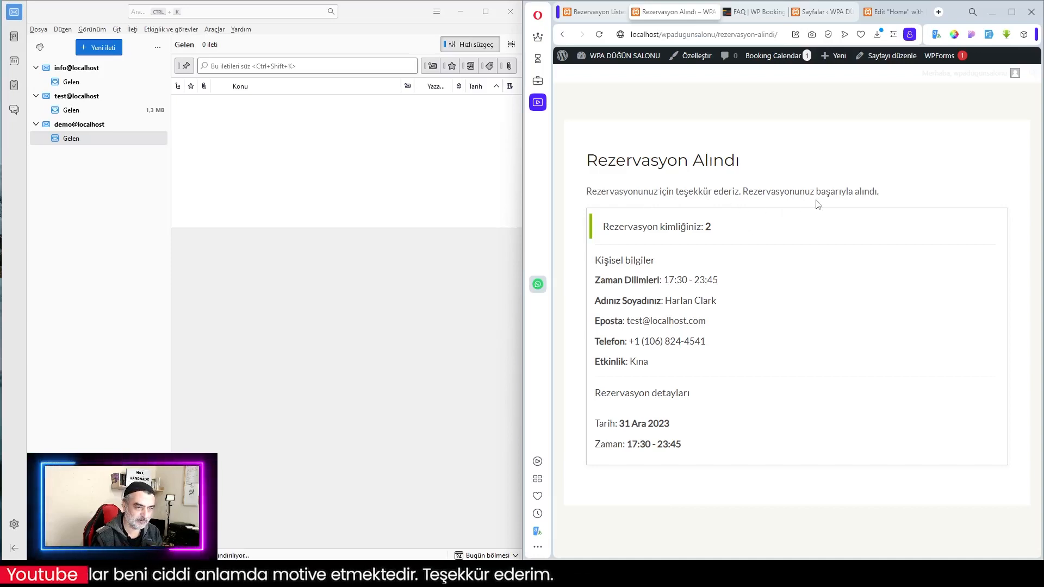
- Fetch new mail in the mail client and read the Yeni rezervasyon messages in the demo and test inboxes
click(39, 47)
click(262, 103)
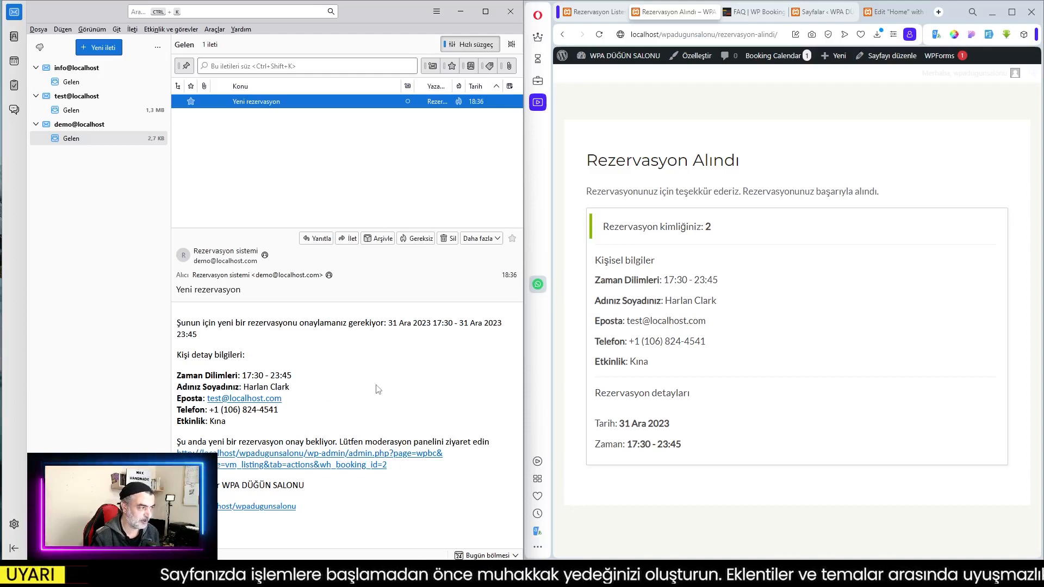
click(407, 375)
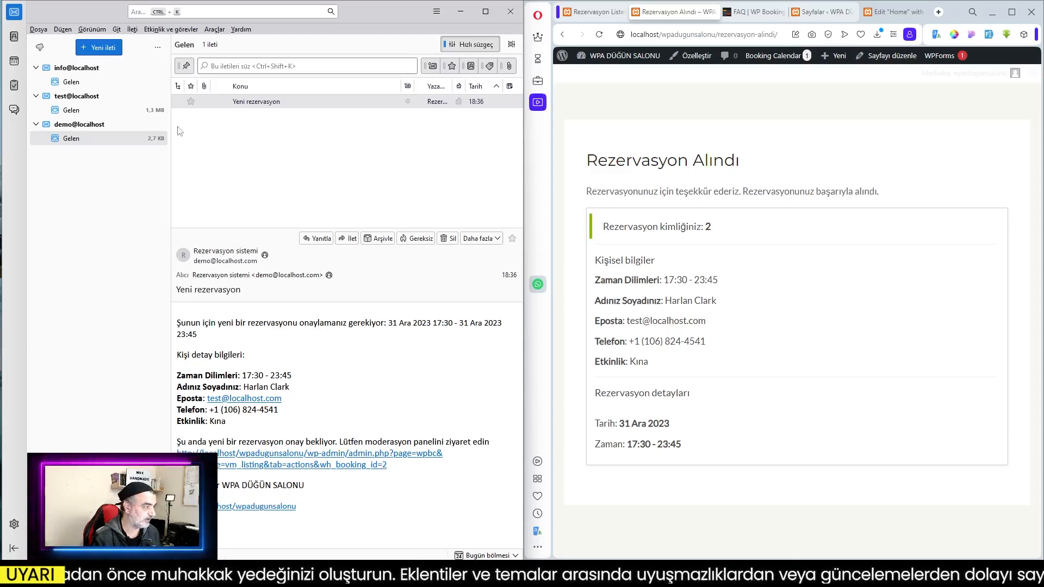
click(75, 111)
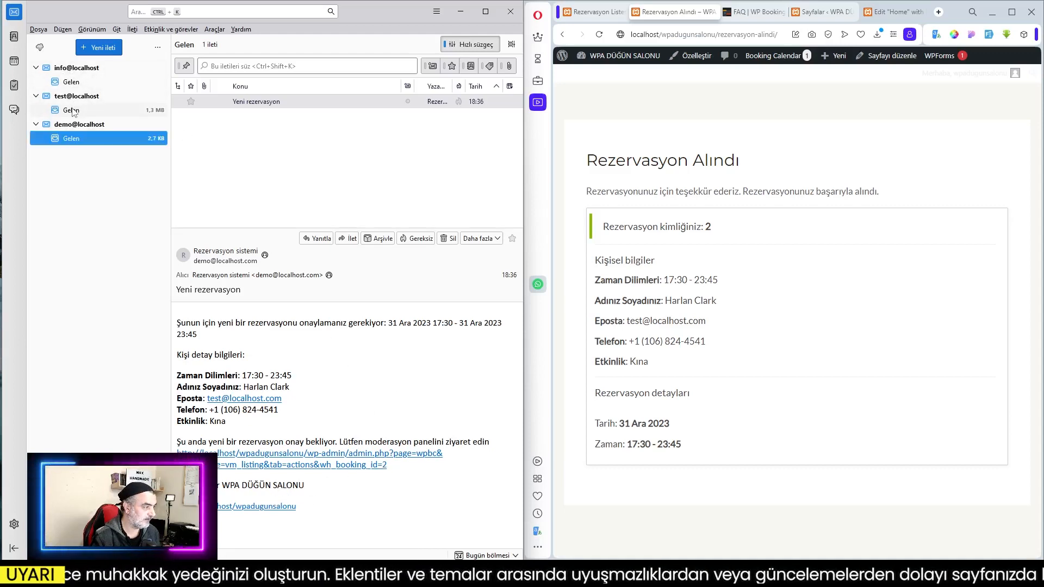
click(265, 104)
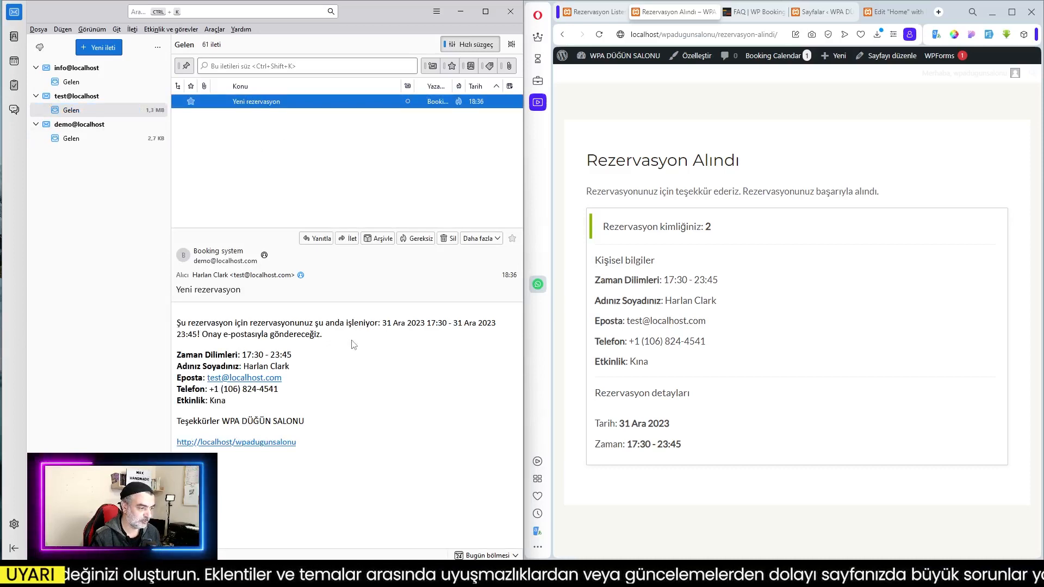
click(409, 342)
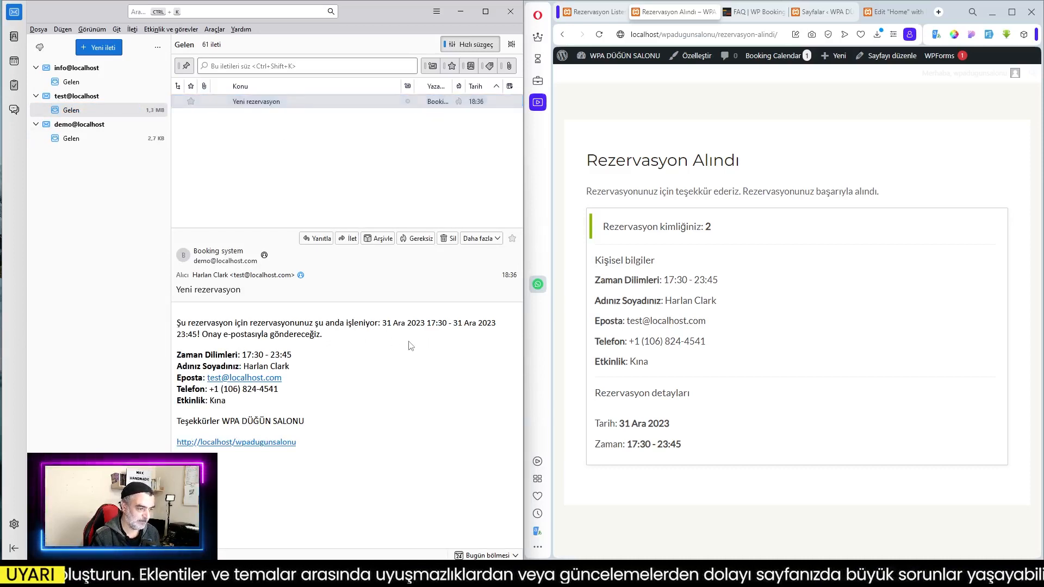
- Reload the admin booking list in the browser and dismiss the getting-started panel above it
click(598, 8)
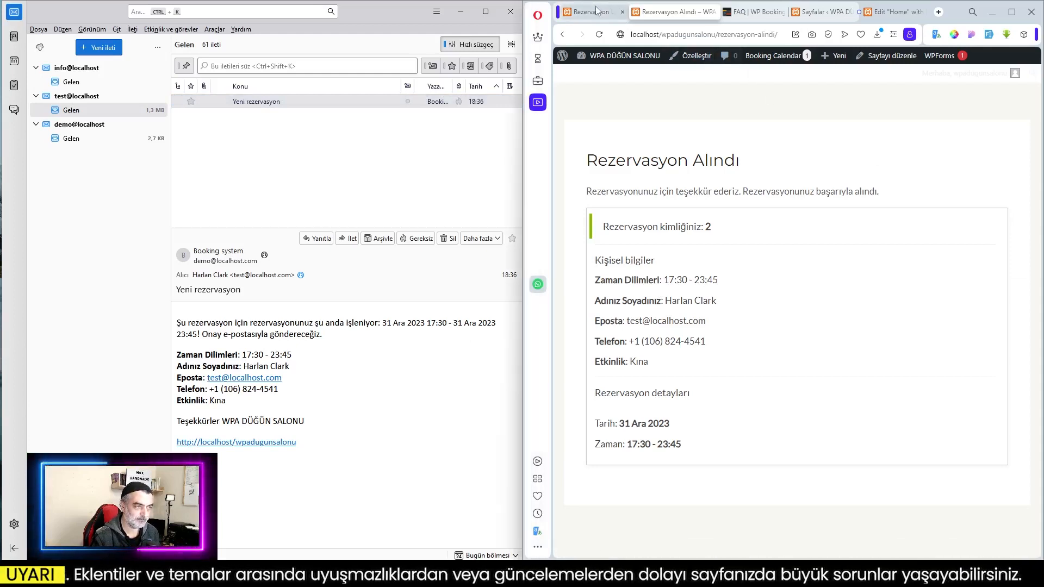
click(599, 34)
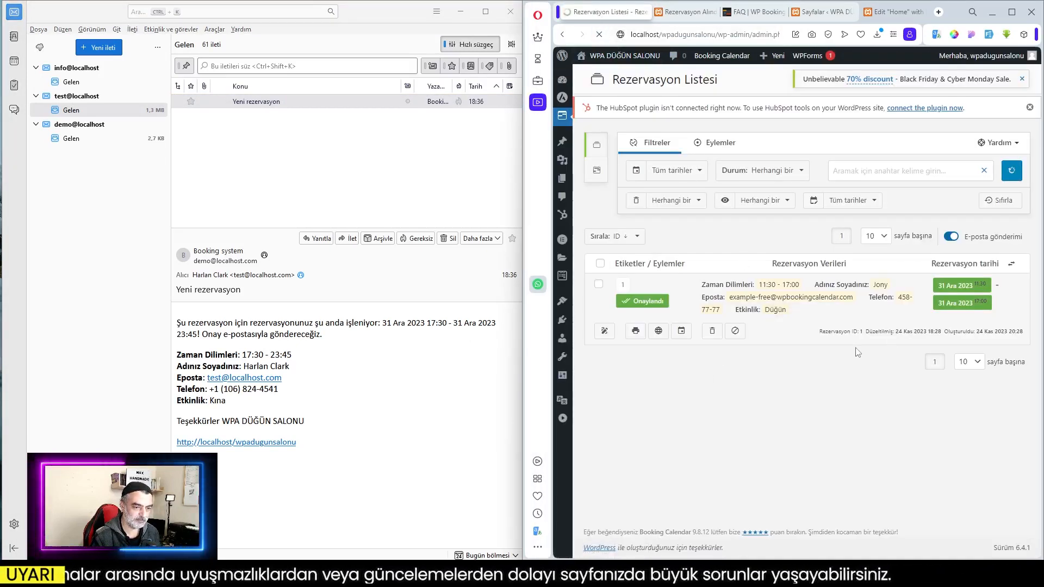
scroll(914, 347, down, 1)
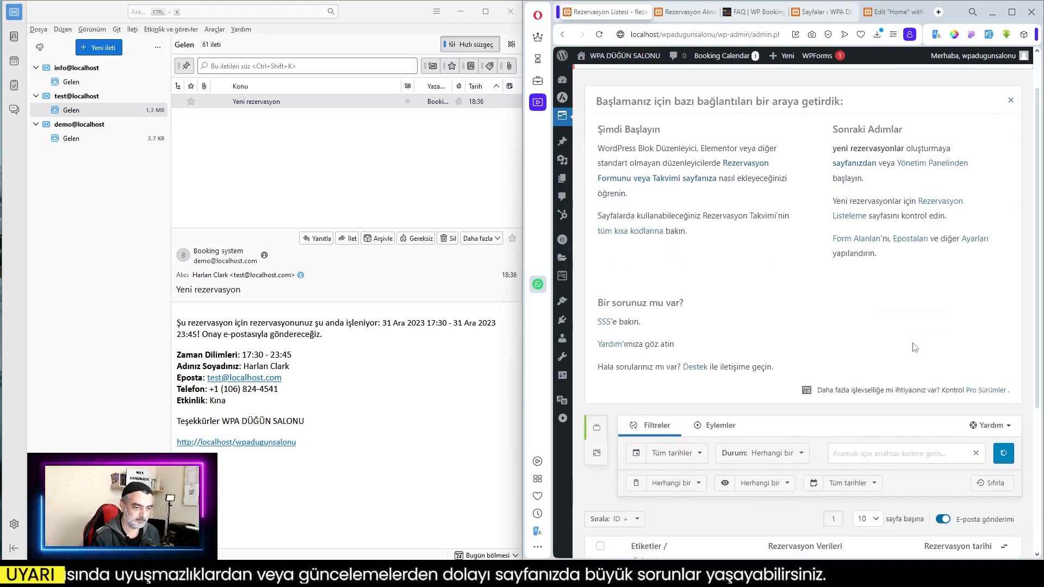
click(1011, 100)
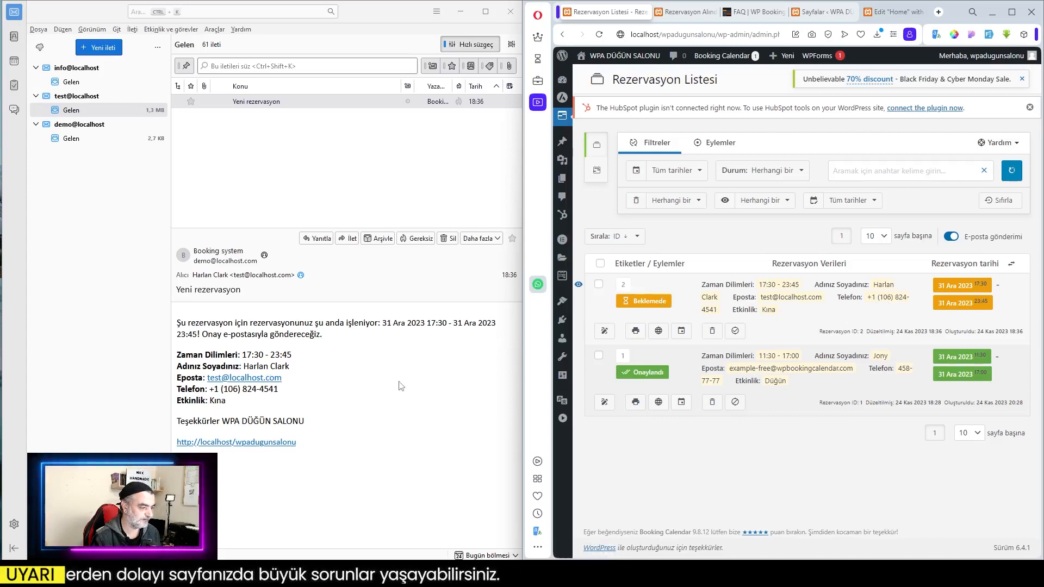
click(426, 376)
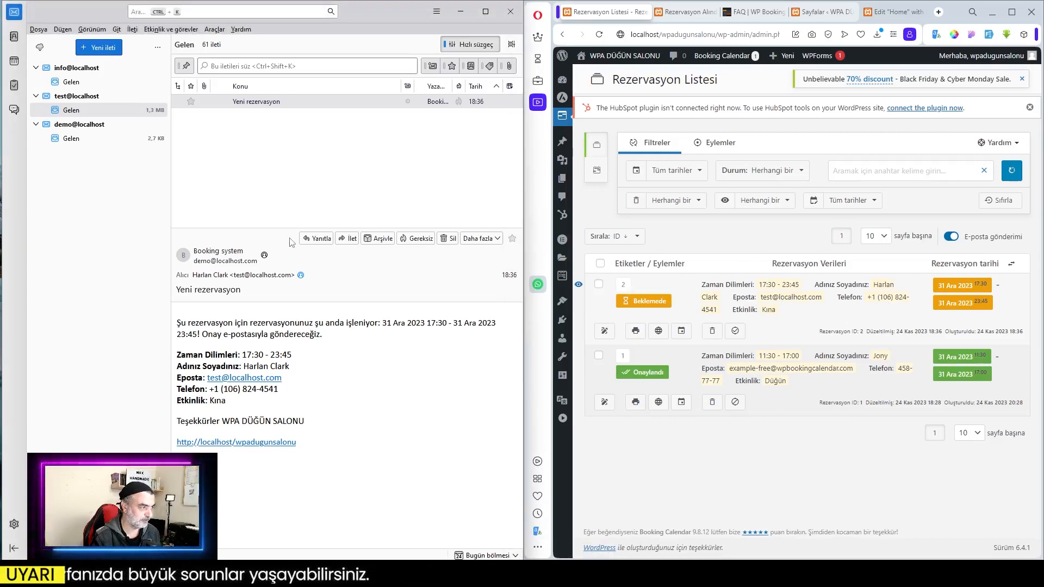
- Open the site's home page from the Sayfalar page and check the status of 31 December on the booking calendar
click(756, 296)
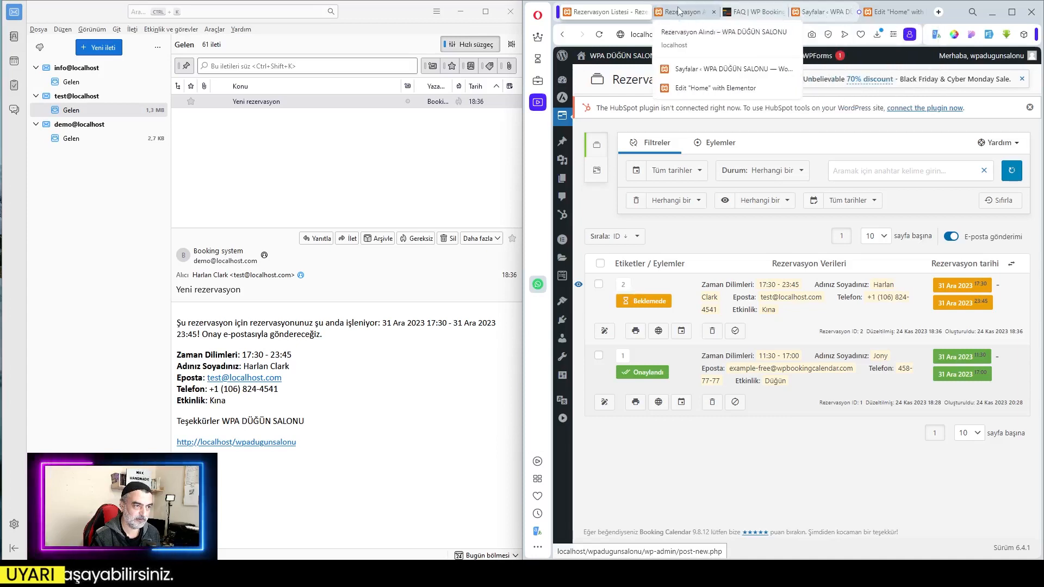
click(821, 17)
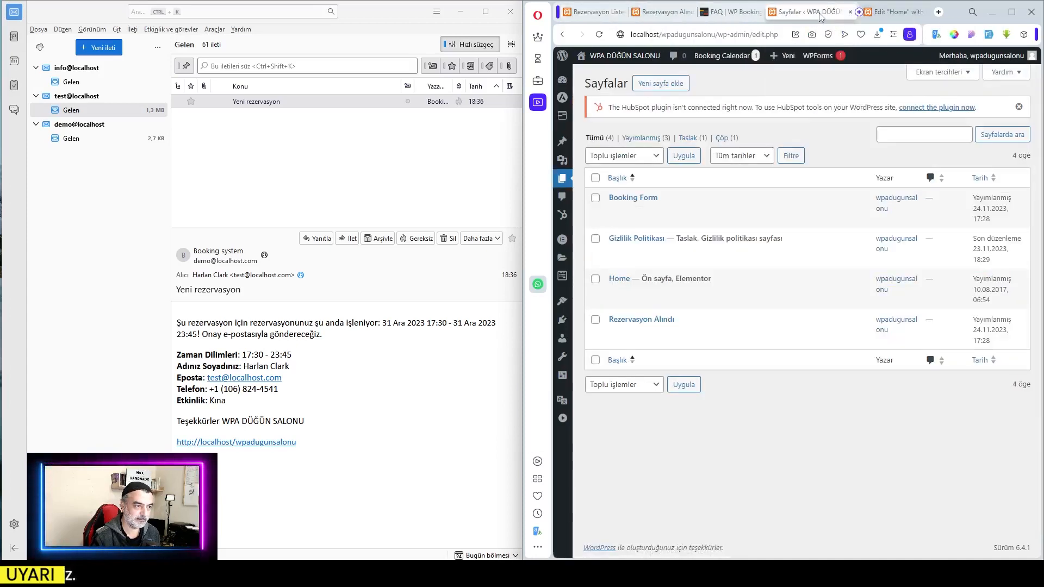
click(621, 55)
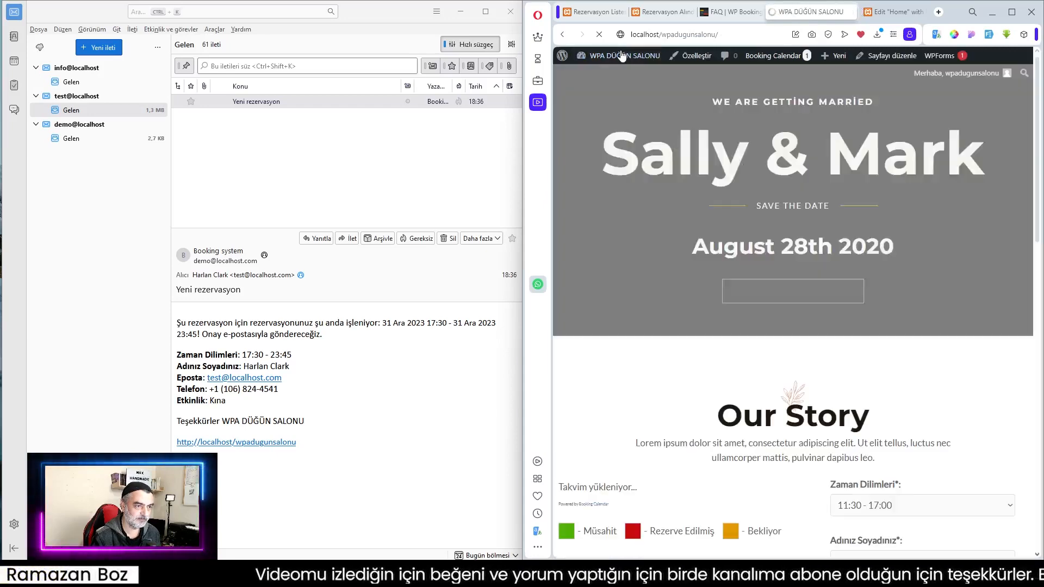
scroll(862, 240, down, 10)
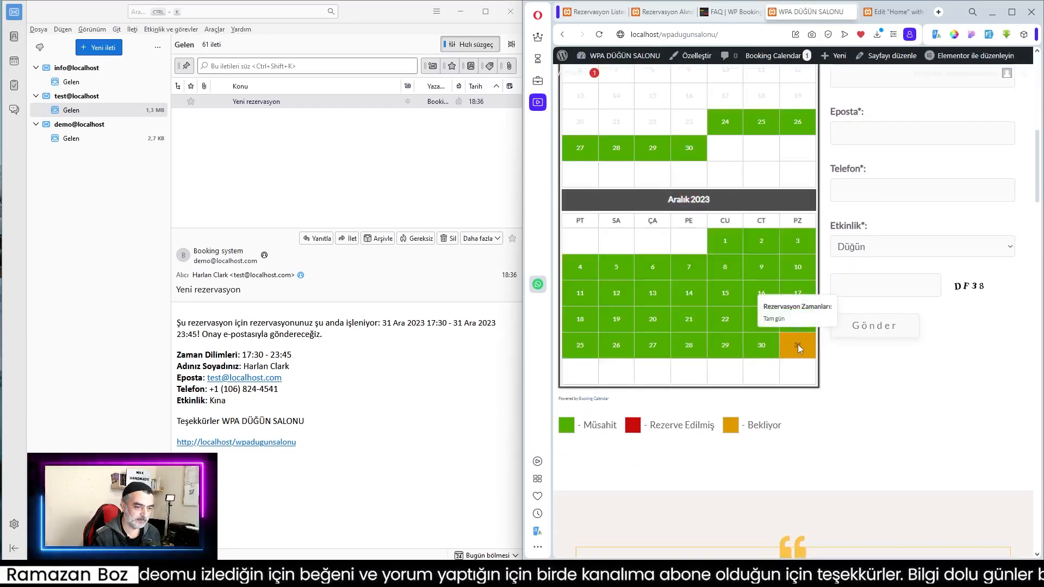
scroll(797, 346, up, 2)
scroll(798, 344, down, 3)
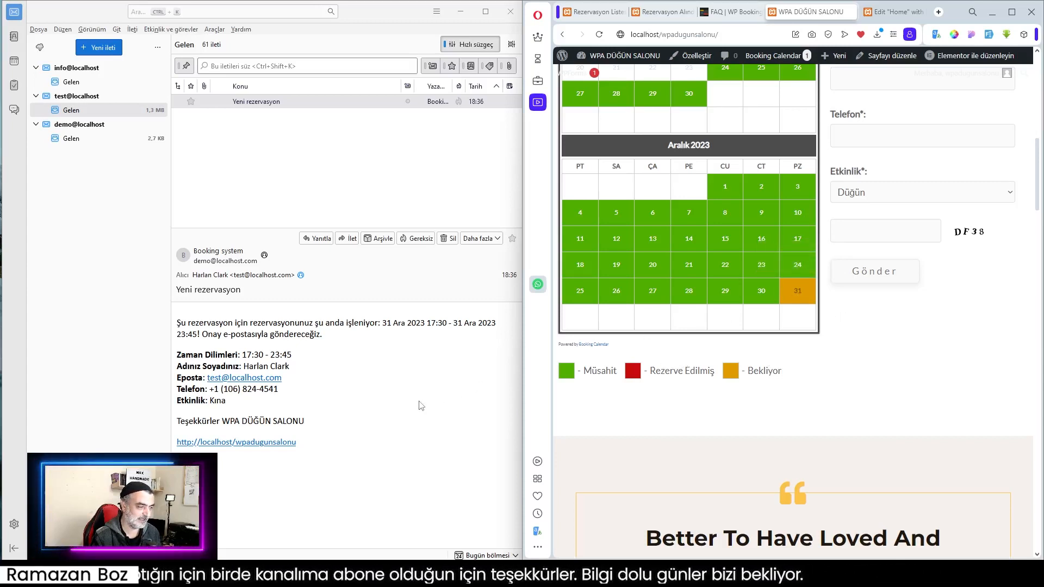
- Return to the booking list and approve the pending 17:30 - 23:45 booking for 31 December 2023
click(596, 12)
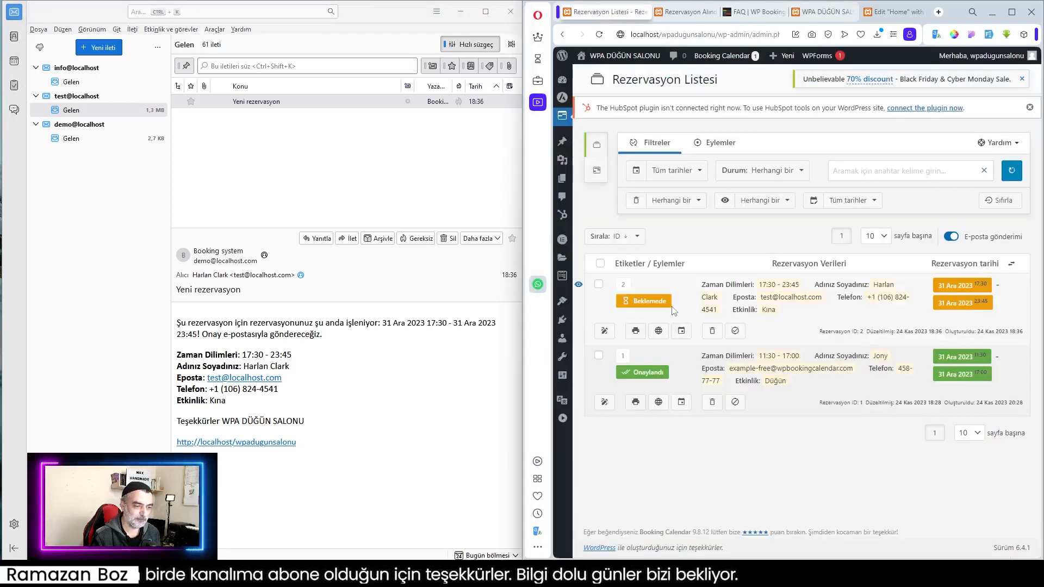
click(599, 284)
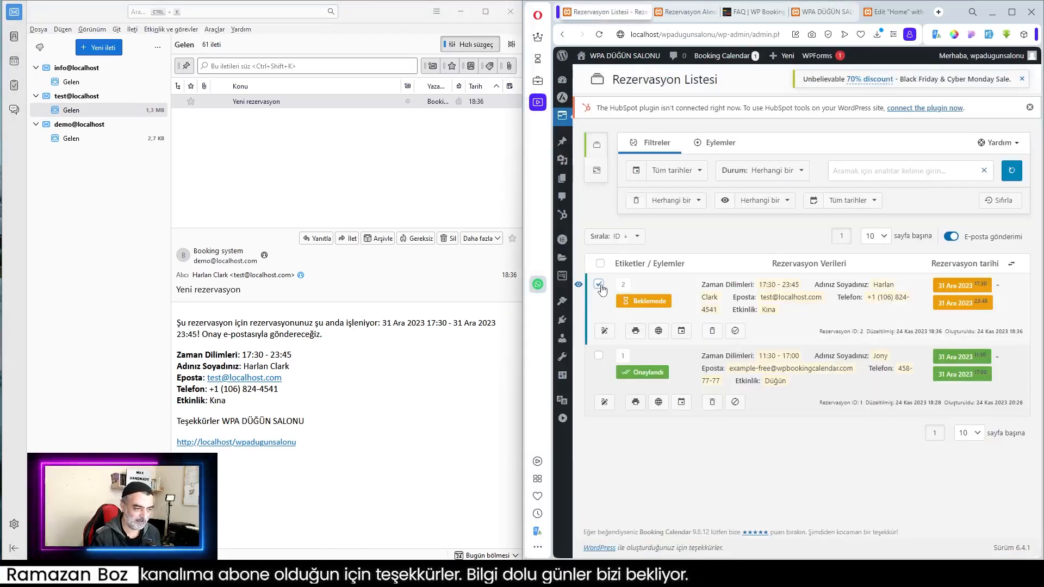
click(736, 331)
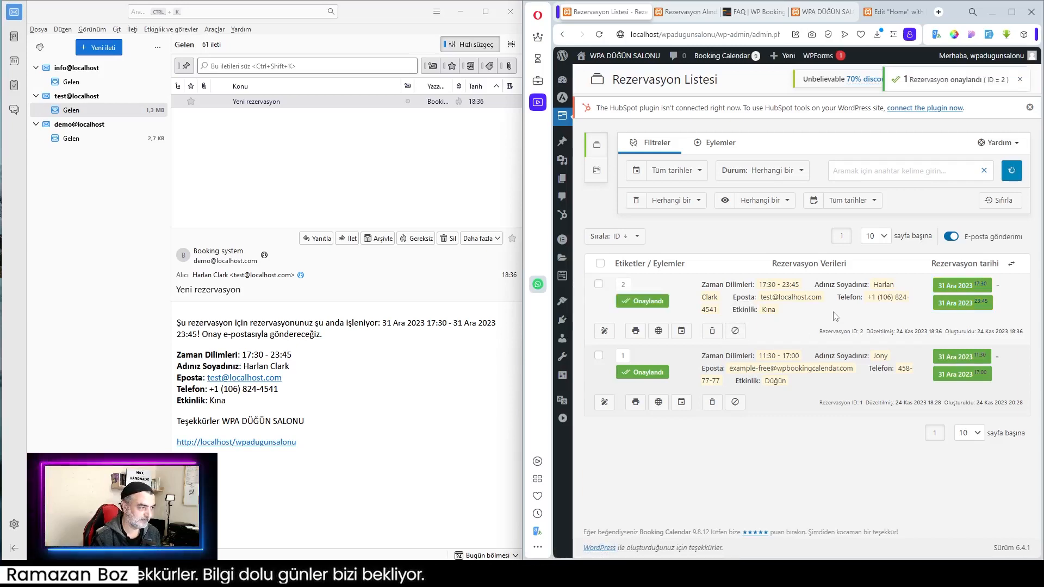
- Fetch mail again in the mail client and read the Rezervasyonunuz onaylandı message in the test inbox
click(40, 49)
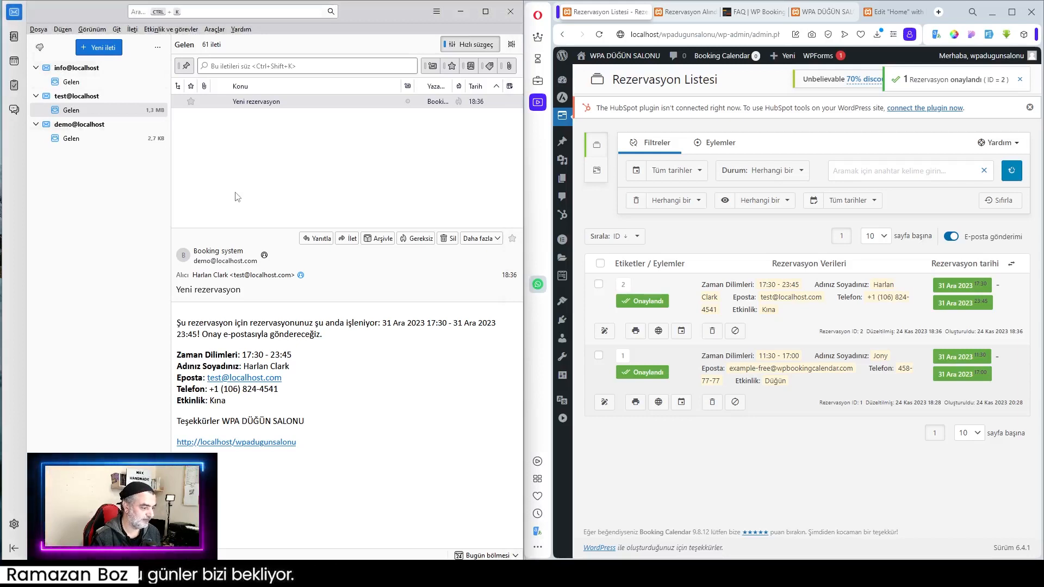
click(70, 110)
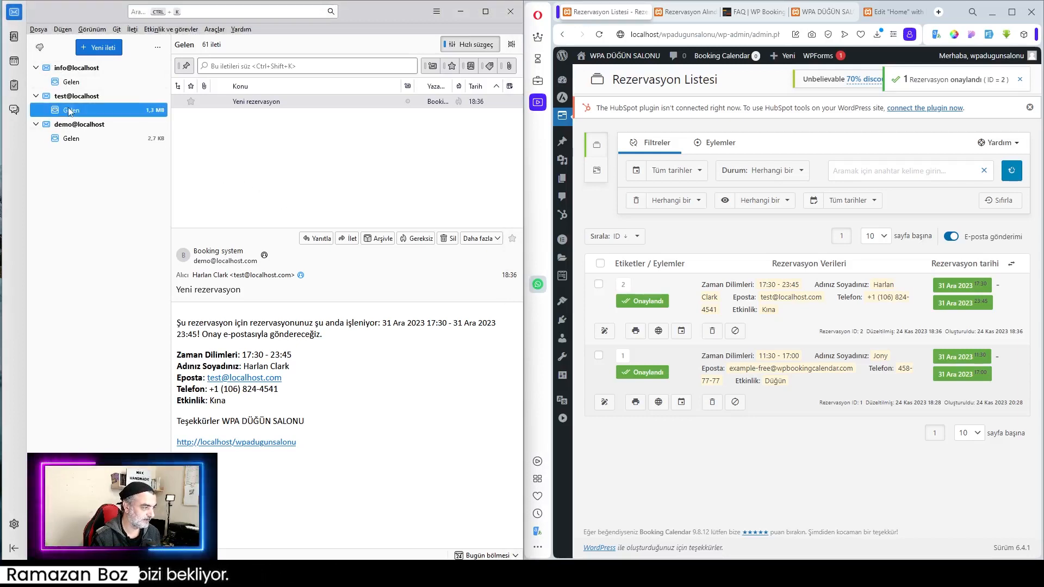
click(40, 48)
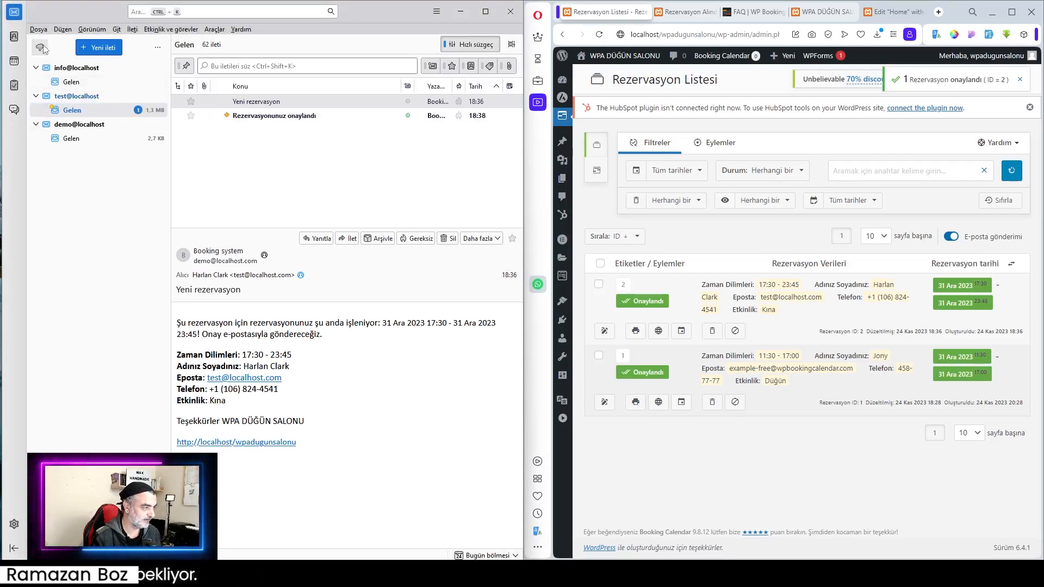
click(267, 116)
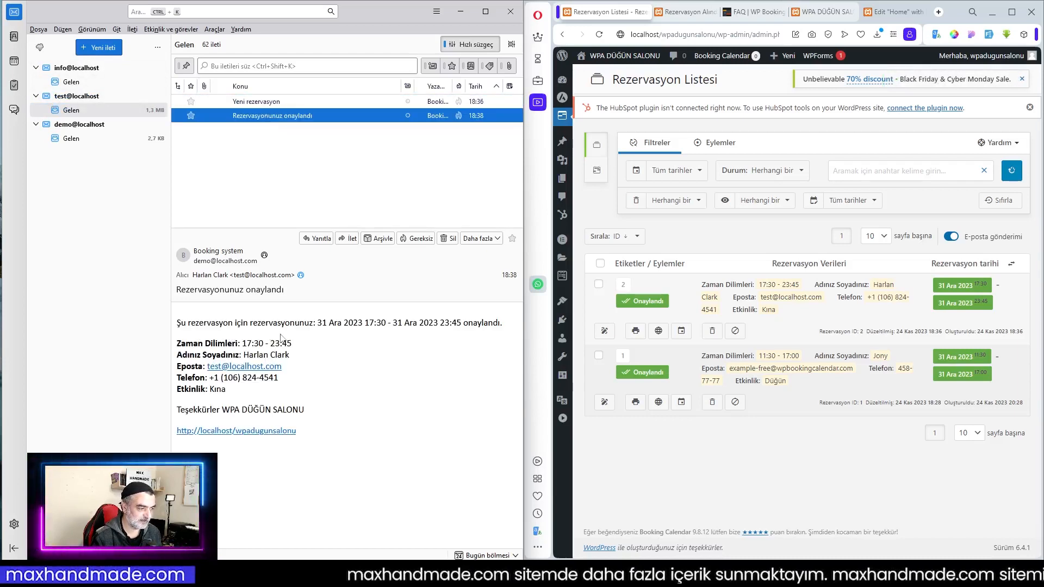
click(400, 362)
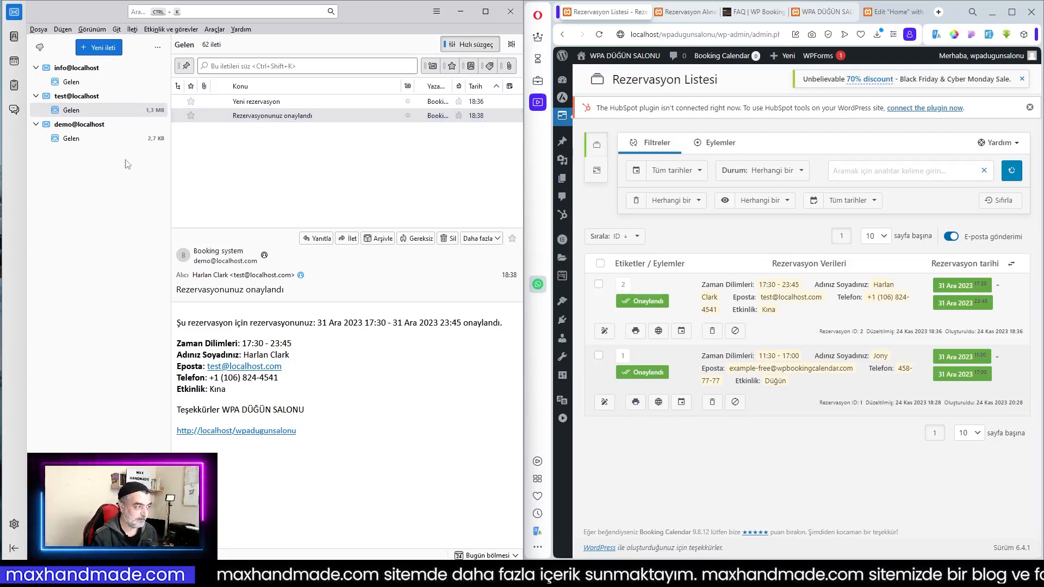
- Compare the customer's Yeni rezervasyon and Rezervasyonunuz onaylandı messages, and reopen the demo inbox for the administrator's notification
click(259, 106)
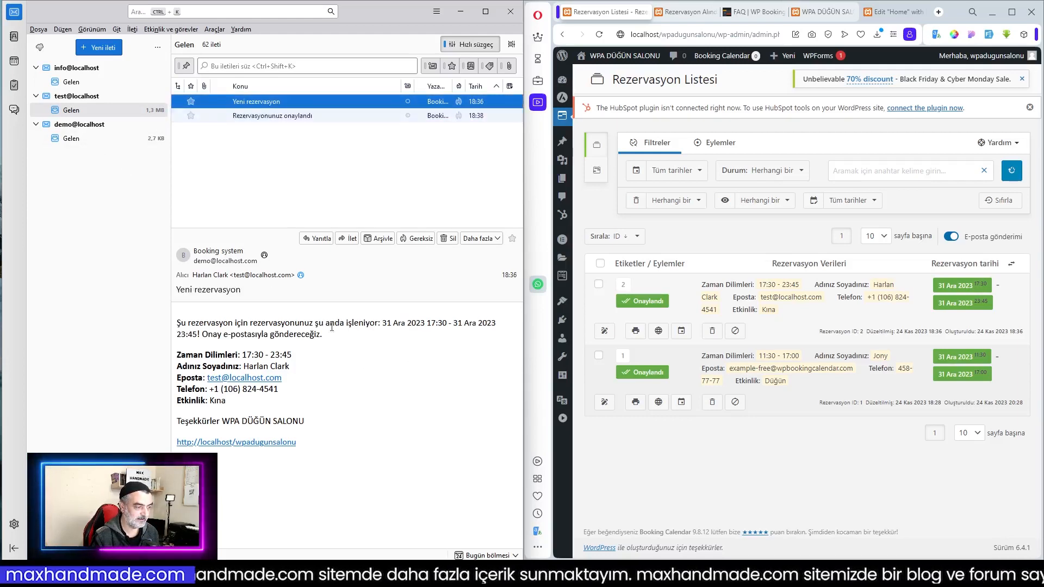
click(367, 380)
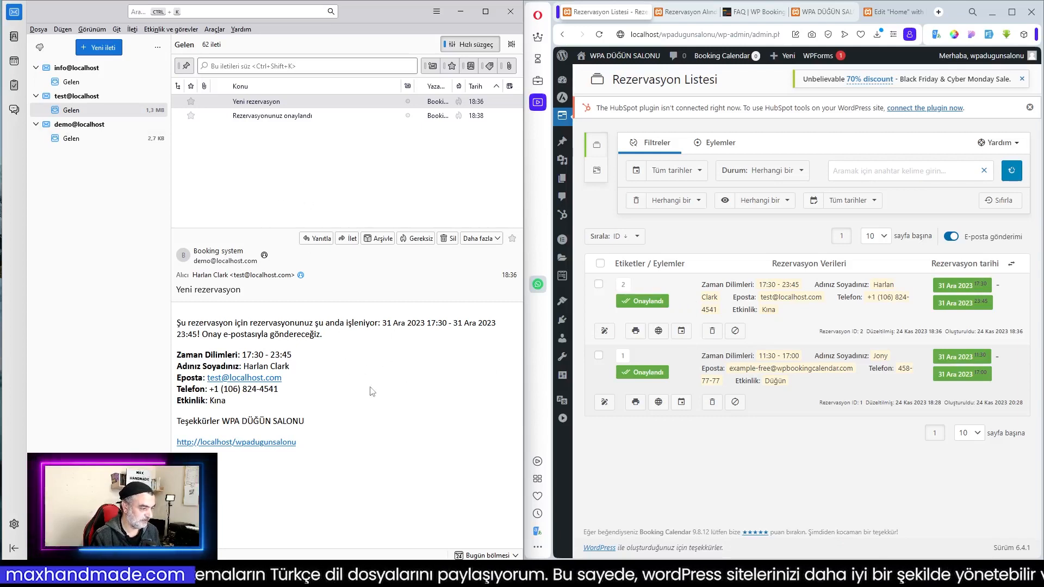
click(274, 117)
click(355, 380)
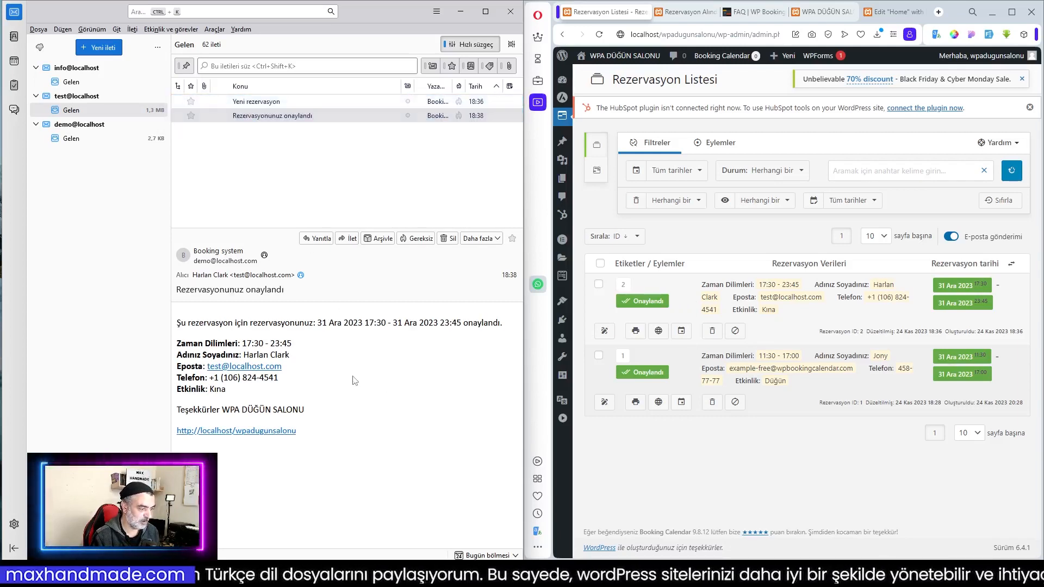
click(78, 141)
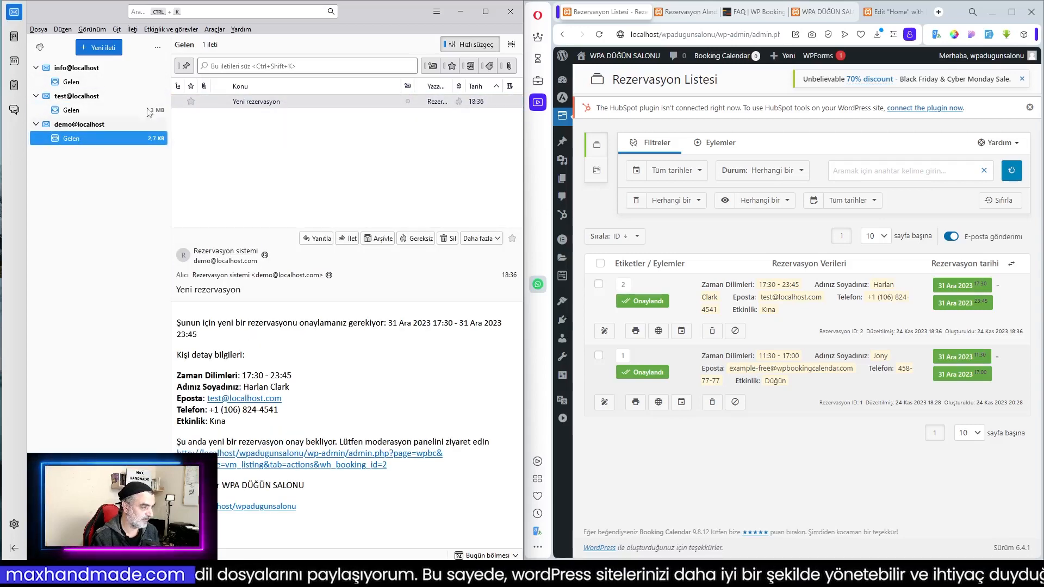
- Fetch mail again in the mail client, and reload the site's home page to check the status of 31 December on the booking calendar
click(39, 48)
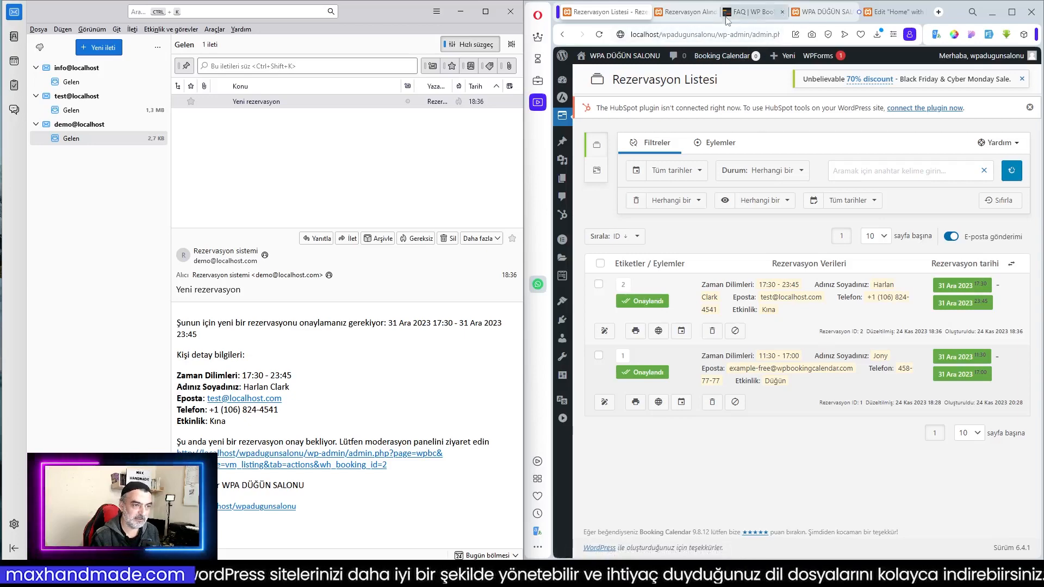
click(817, 13)
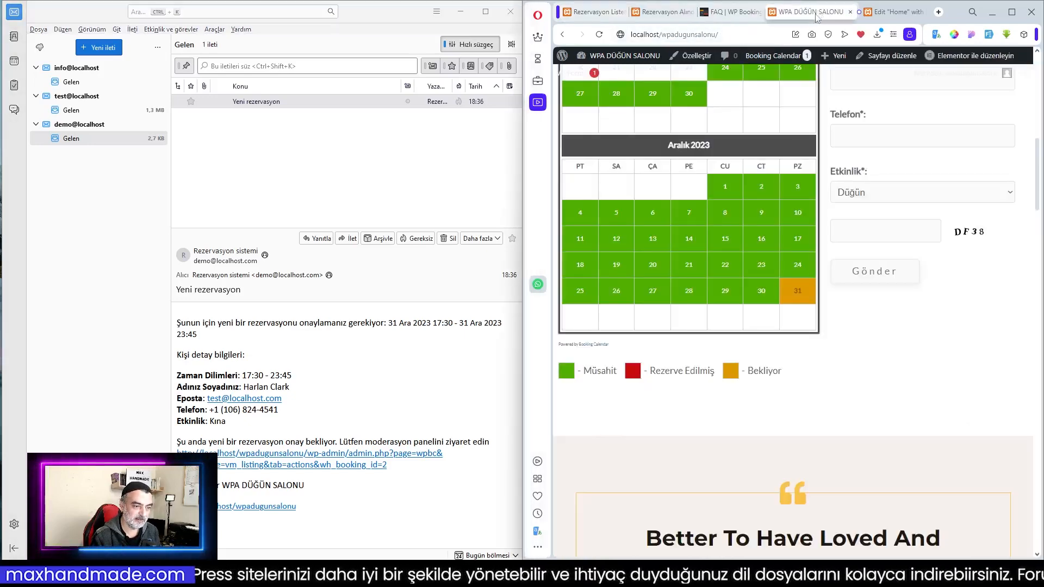
click(599, 34)
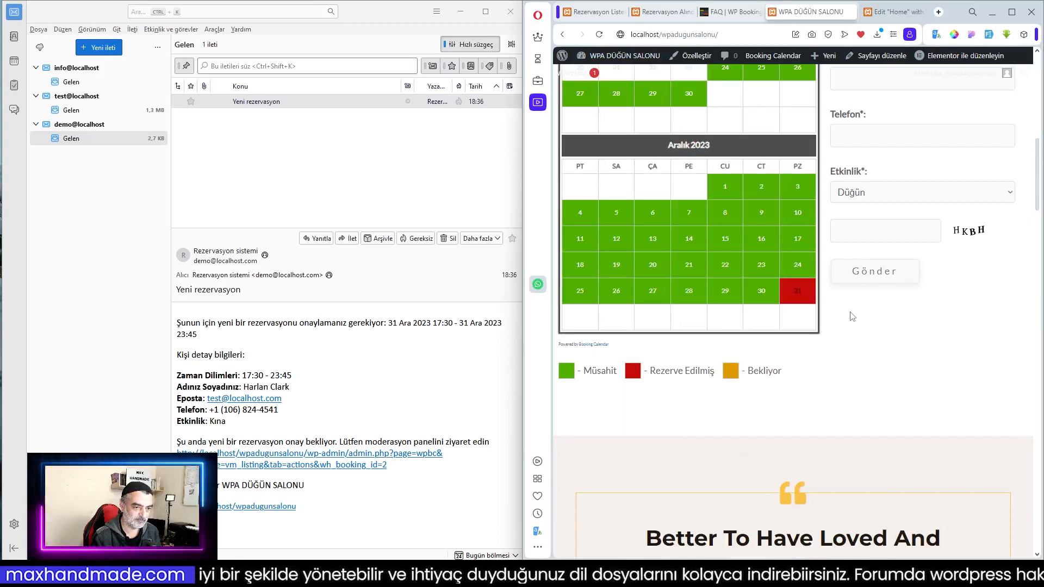
mouse_move(798, 297)
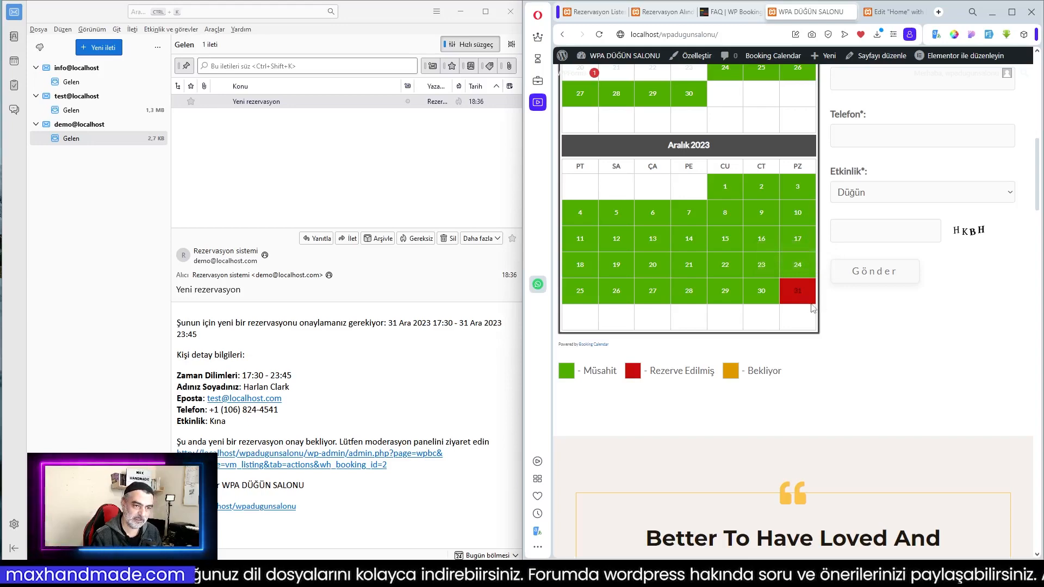
scroll(810, 308, up, 4)
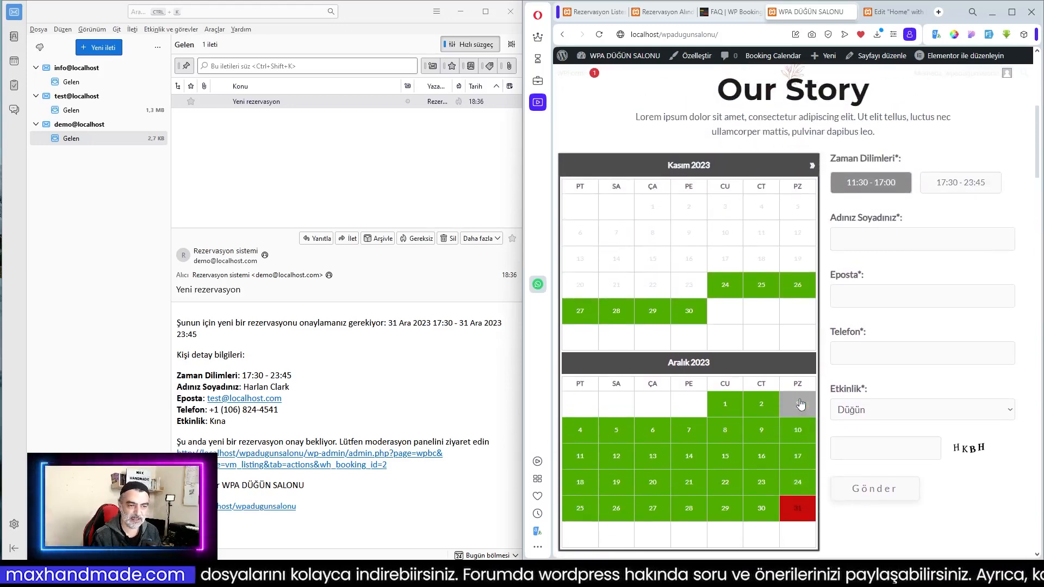
scroll(804, 401, down, 3)
scroll(804, 401, up, 2)
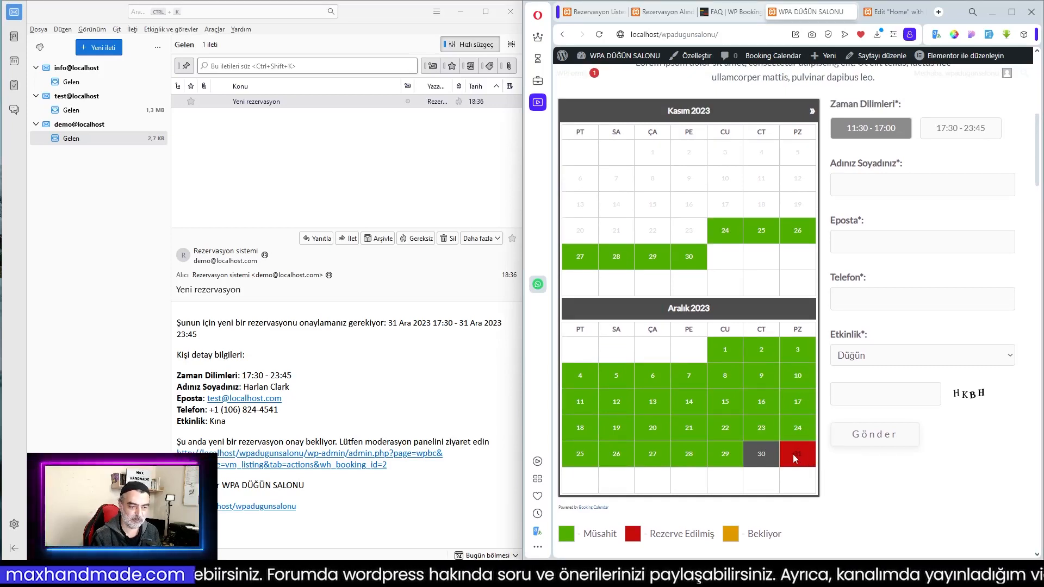
- Try both time slots, leaving 11:30 - 17:00 selected, and autofill the reservation form with a sample customer's name, e-mail and phone
click(943, 133)
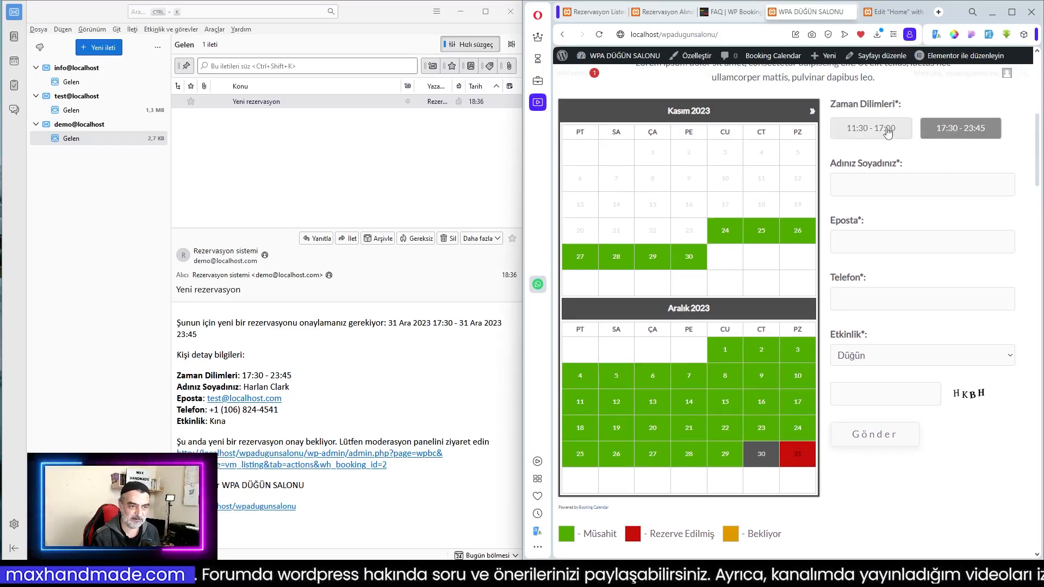
click(888, 133)
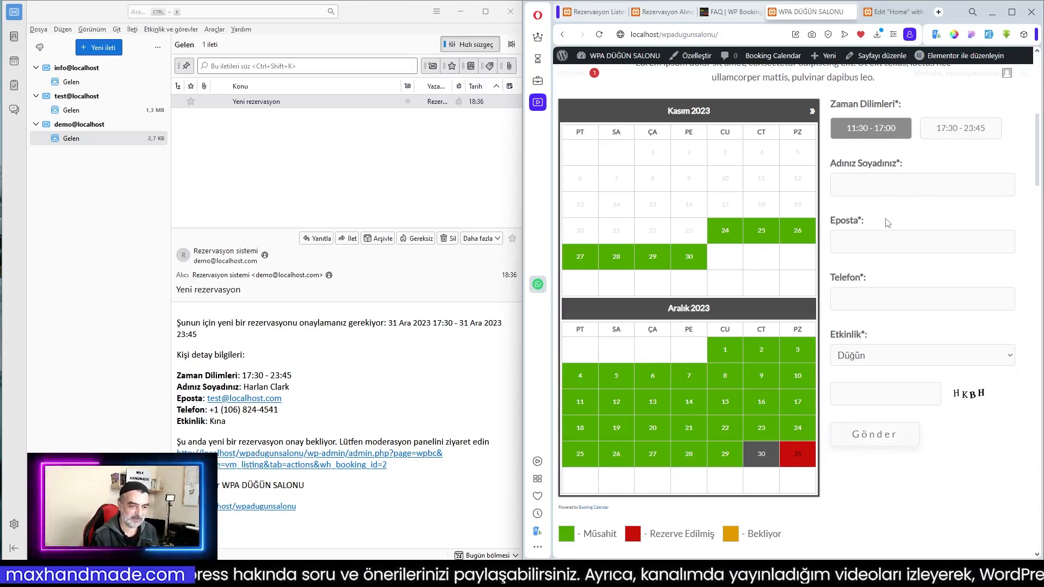
click(989, 35)
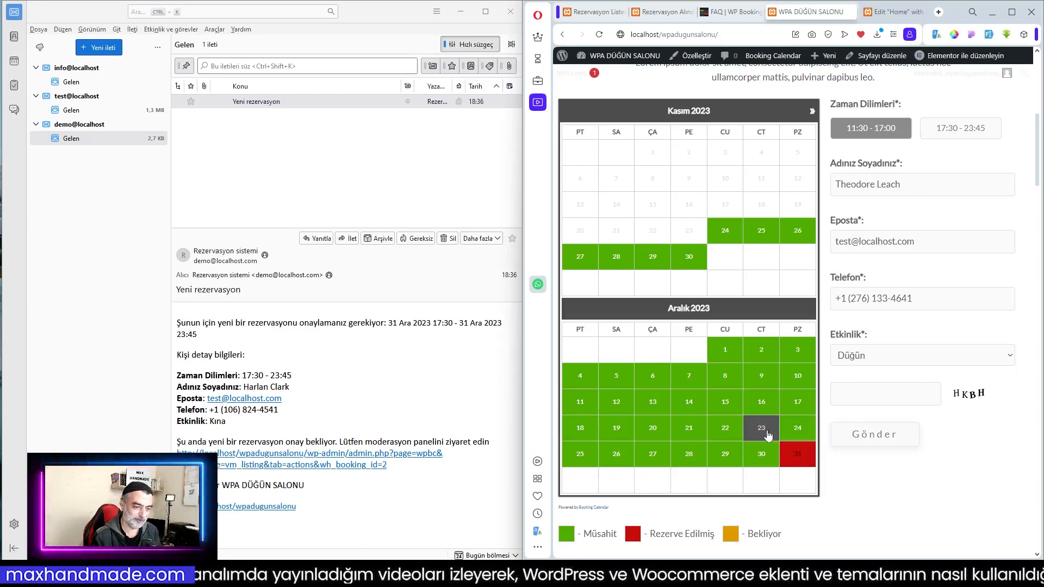
- Select 26 November 2023 as the reservation date, with the 11:30 - 17:00 time slot
click(798, 428)
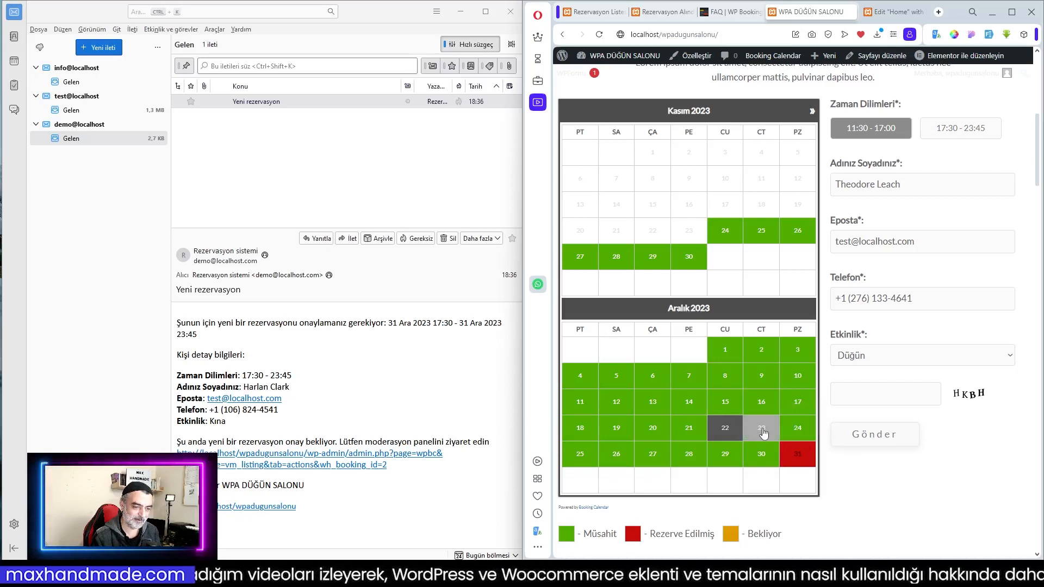
scroll(789, 392, up, 2)
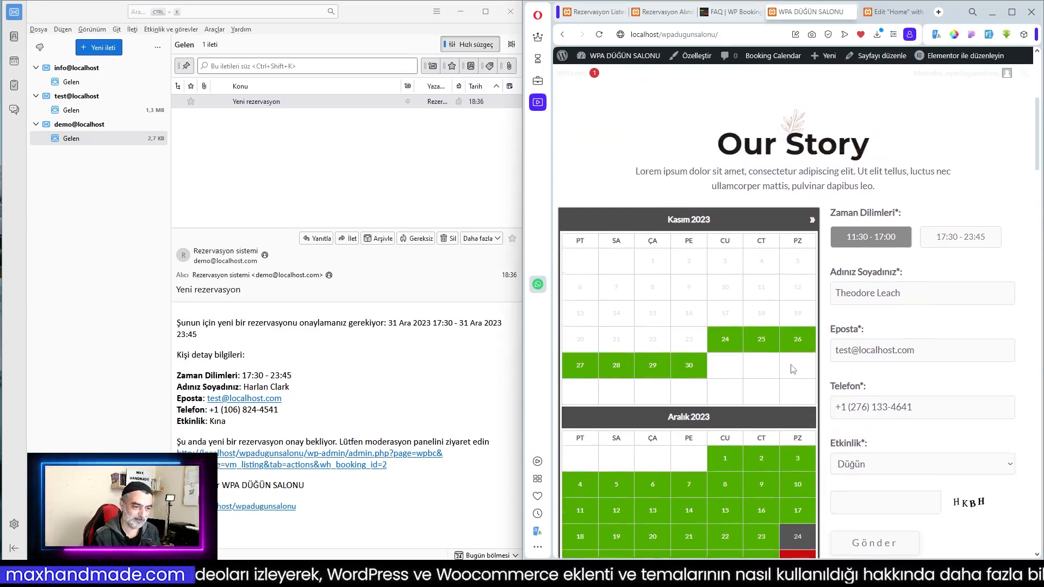
click(798, 340)
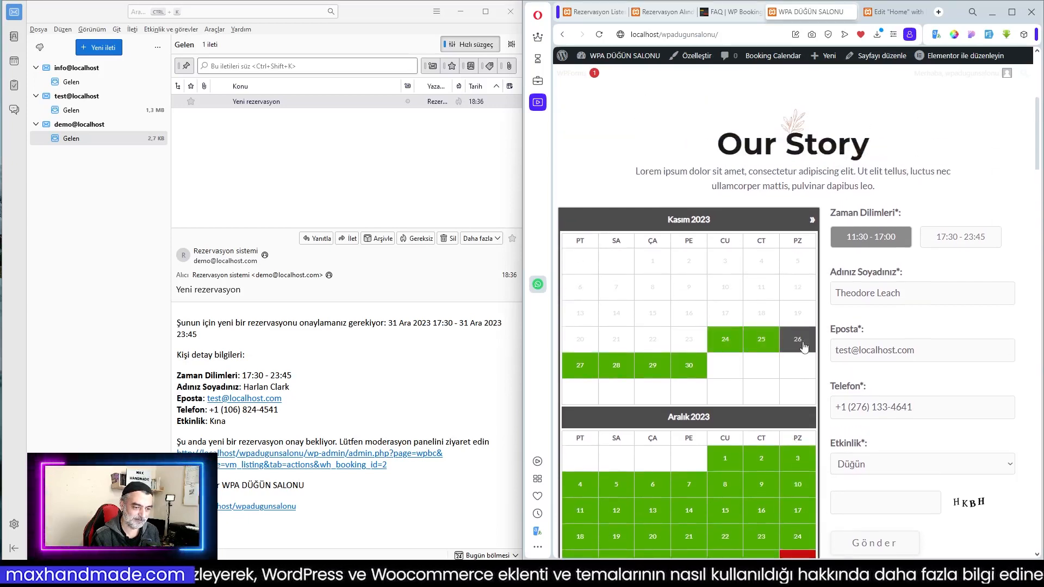
click(960, 237)
click(871, 237)
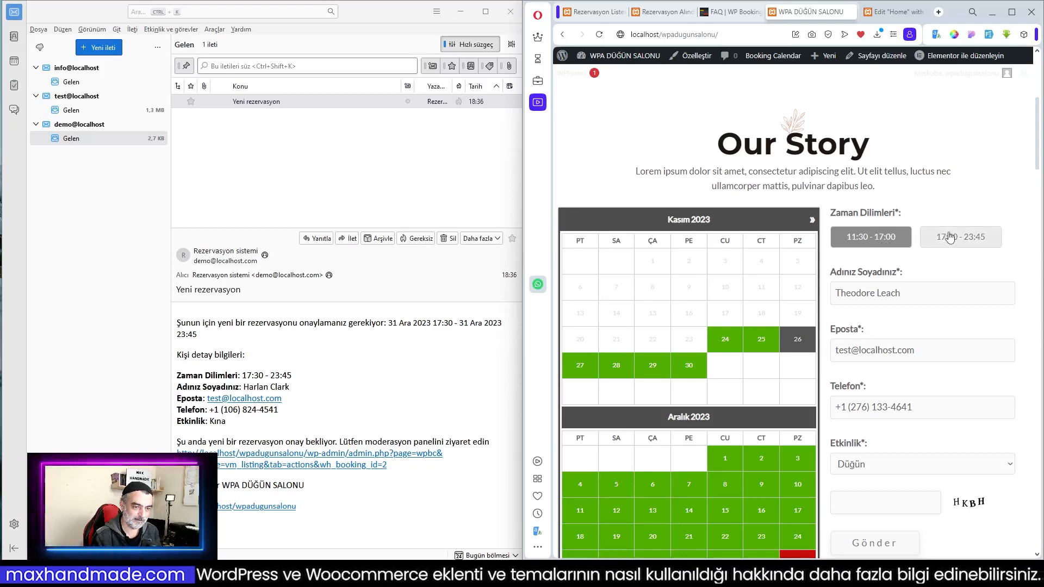
click(960, 237)
click(885, 238)
scroll(808, 345, down, 4)
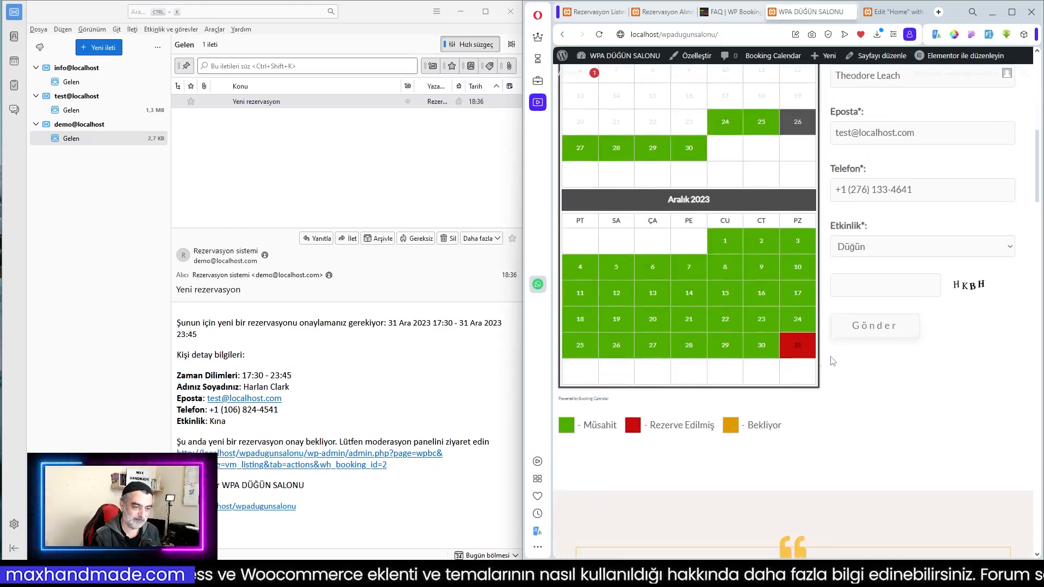